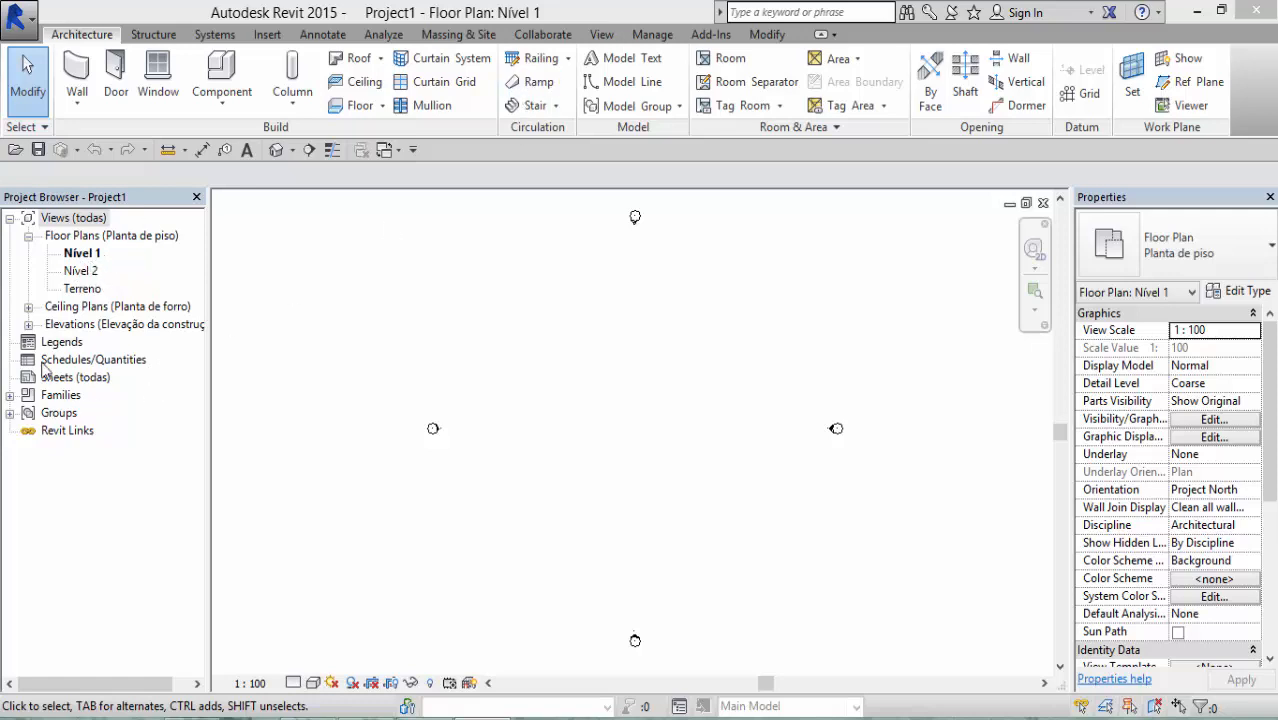
Open the Leste elevation view from the project's elevations
click(30, 325)
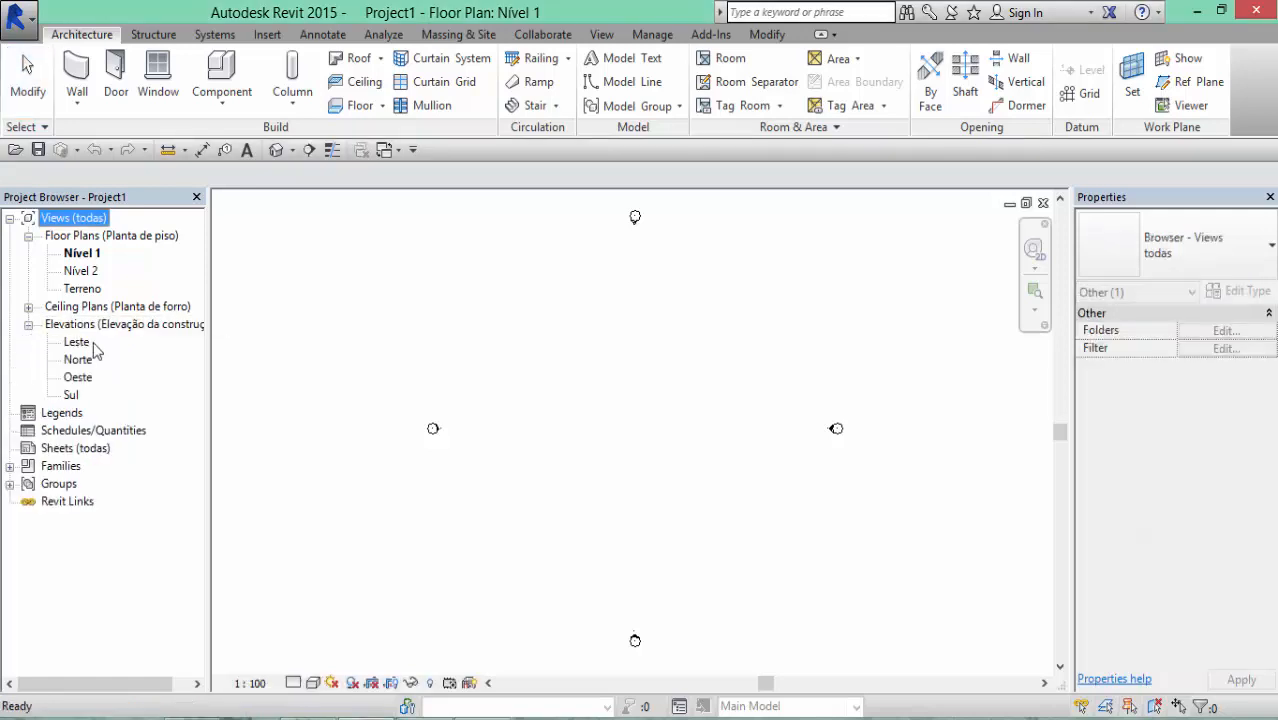
double_click(78, 343)
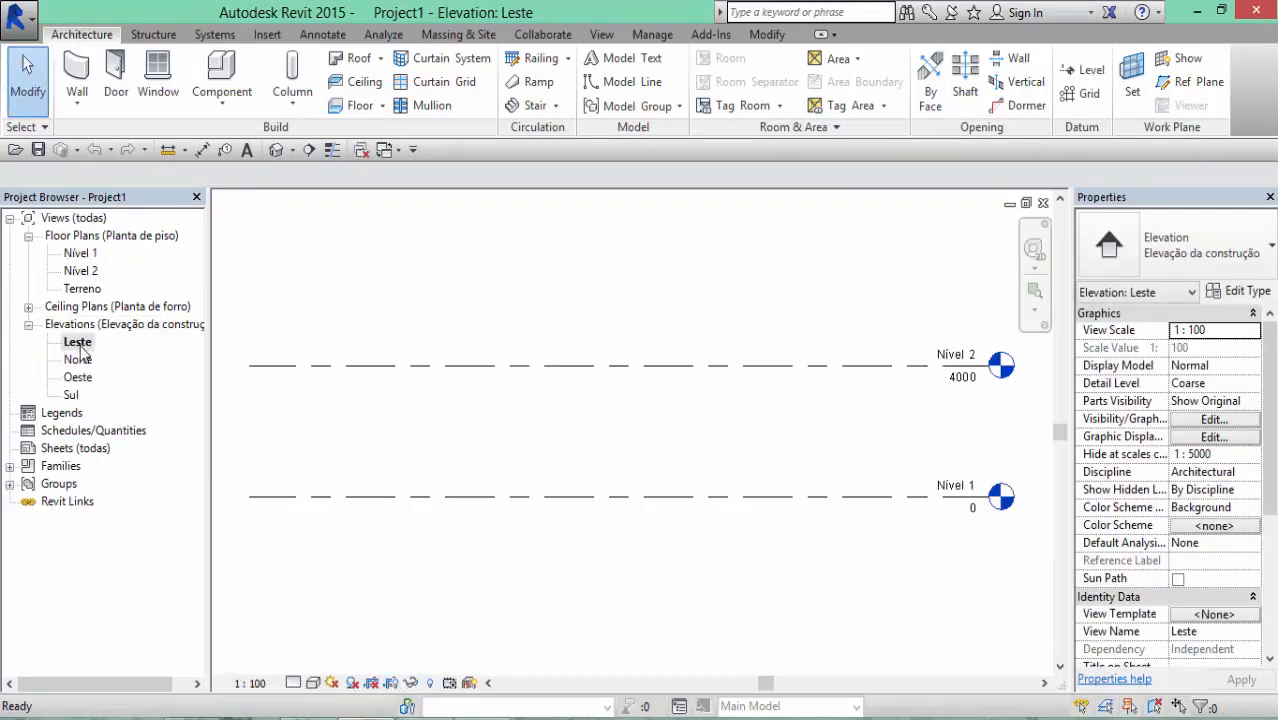
middle_drag(697, 406, 655, 431)
scroll(654, 430, down, 1)
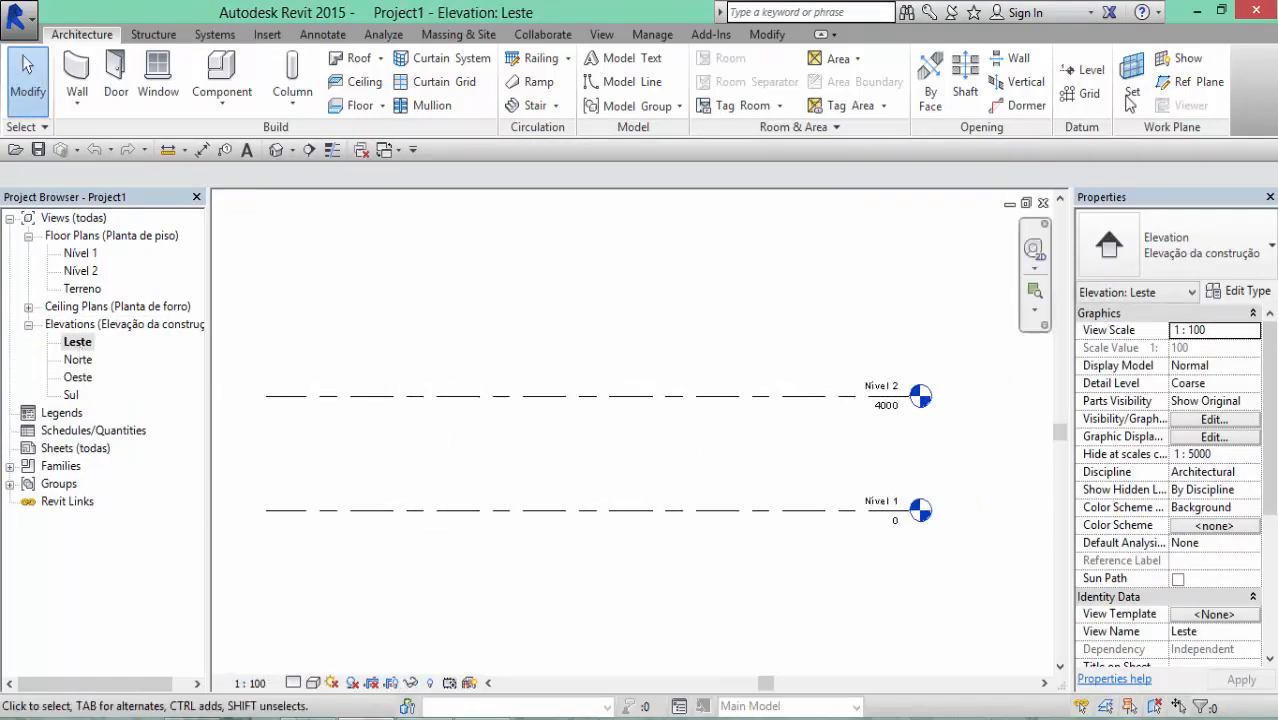
Add two levels at 8000 and 12000 above Nível 2 with the Level tool, picking existing lines with a 4000 offset
click(1085, 78)
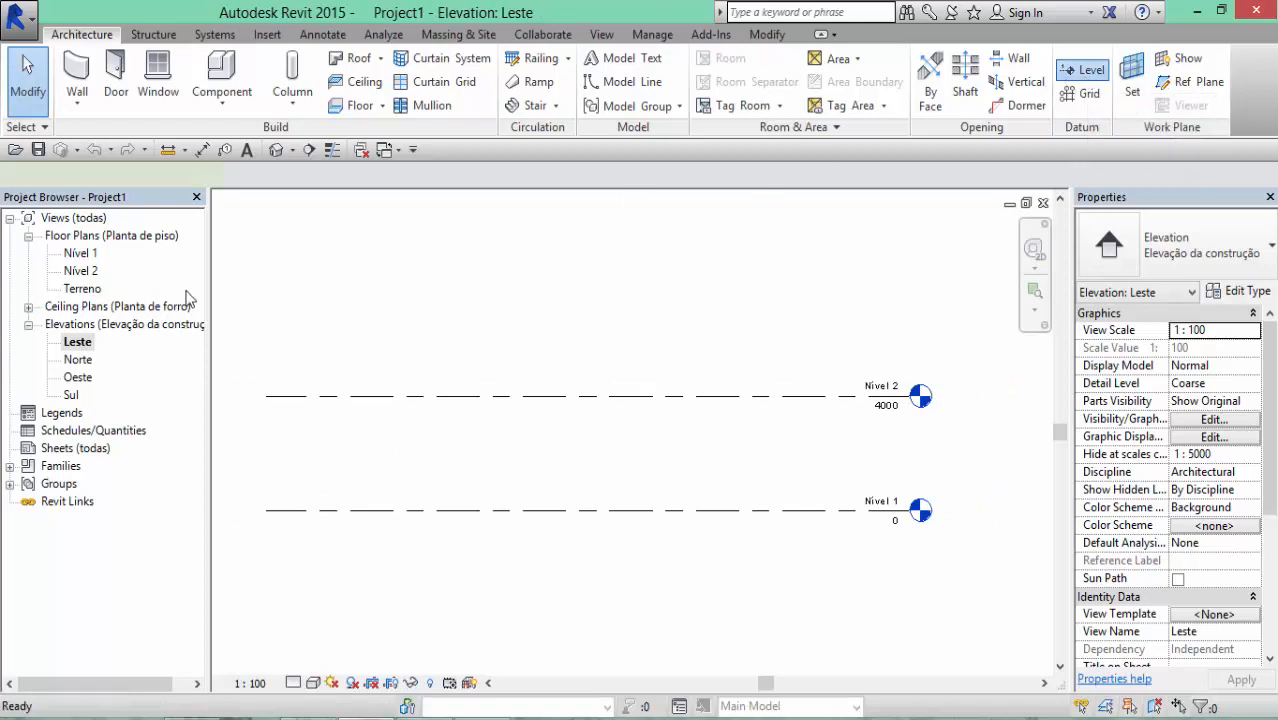
click(768, 61)
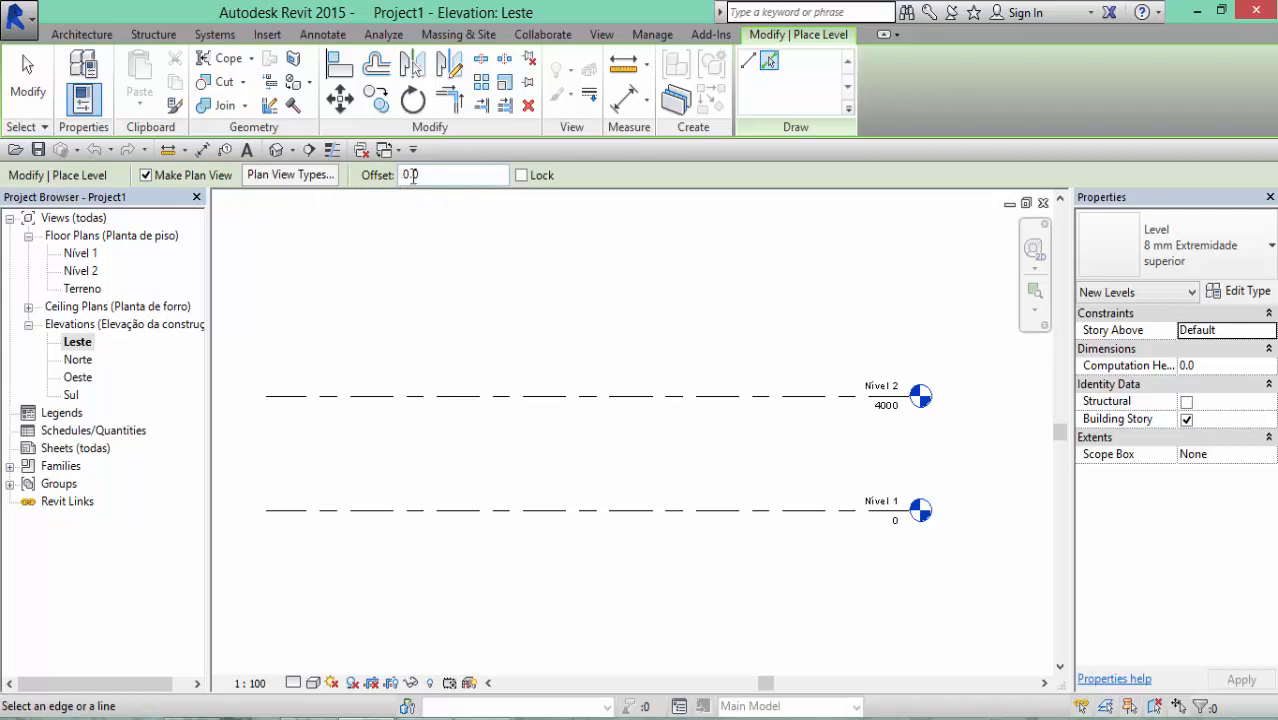
click(405, 175)
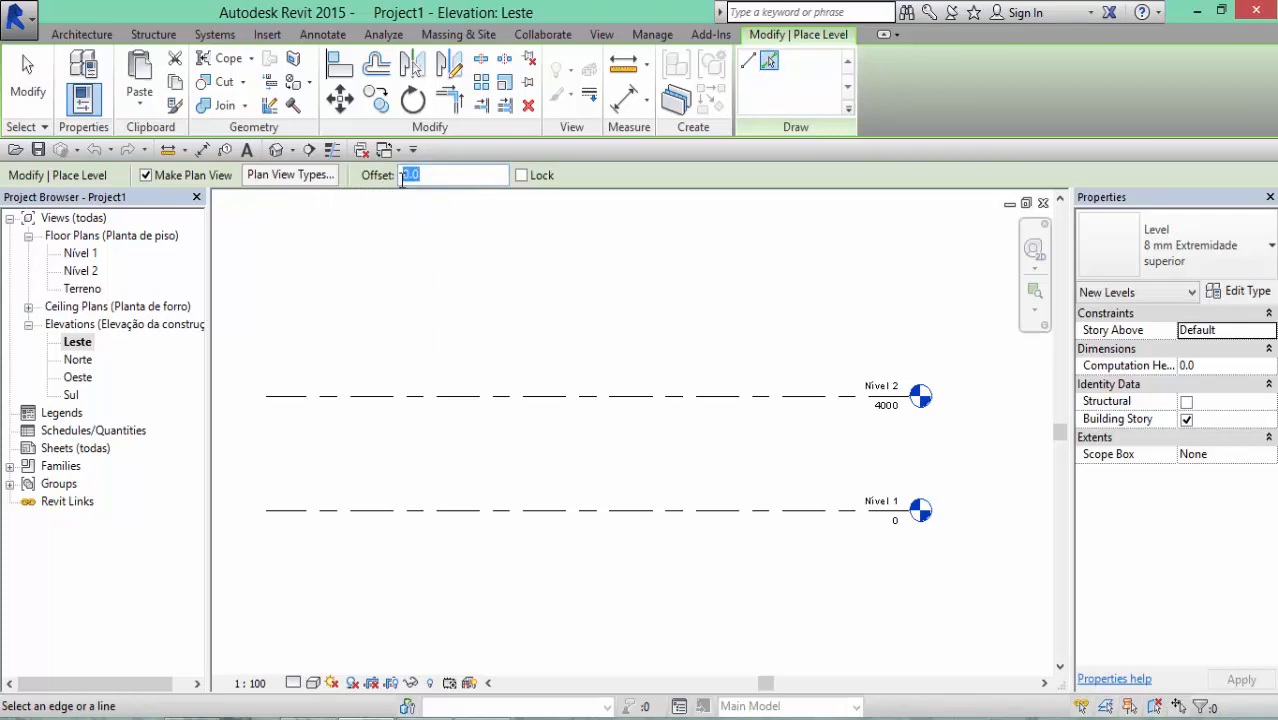
text(-4)
text(000)
key(Return)
click(643, 399)
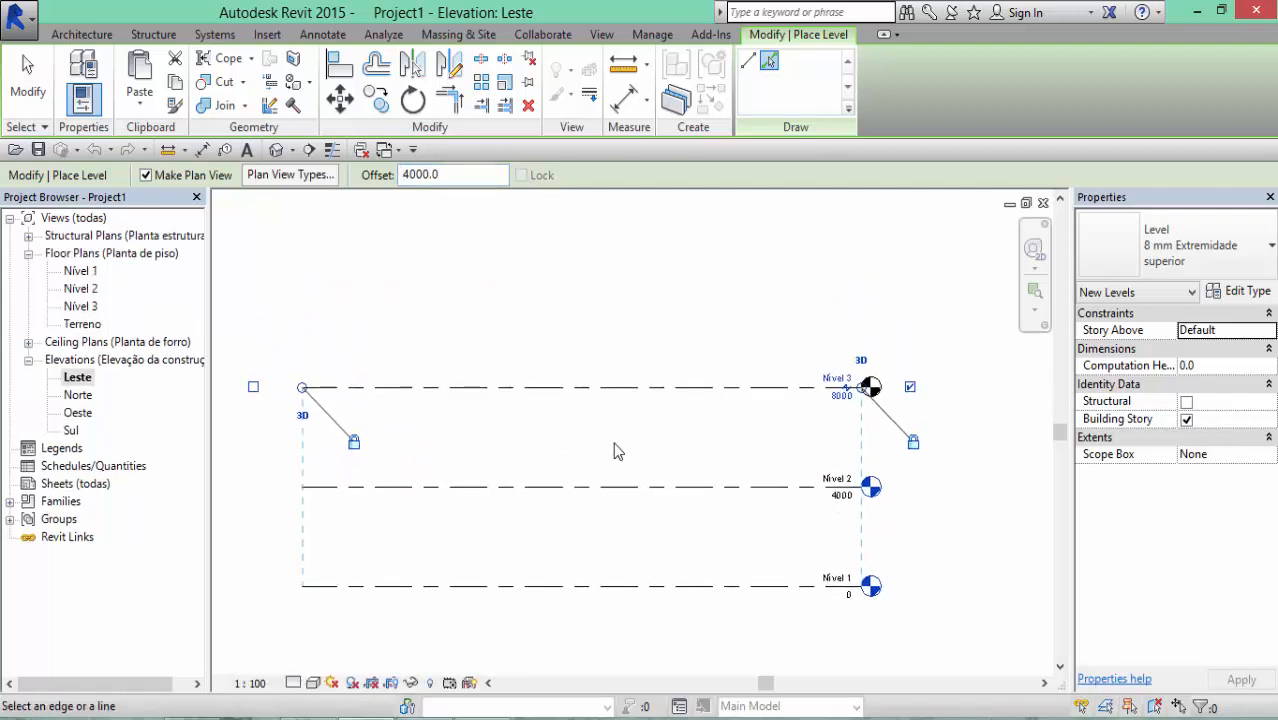
click(620, 390)
scroll(616, 352, down, 3)
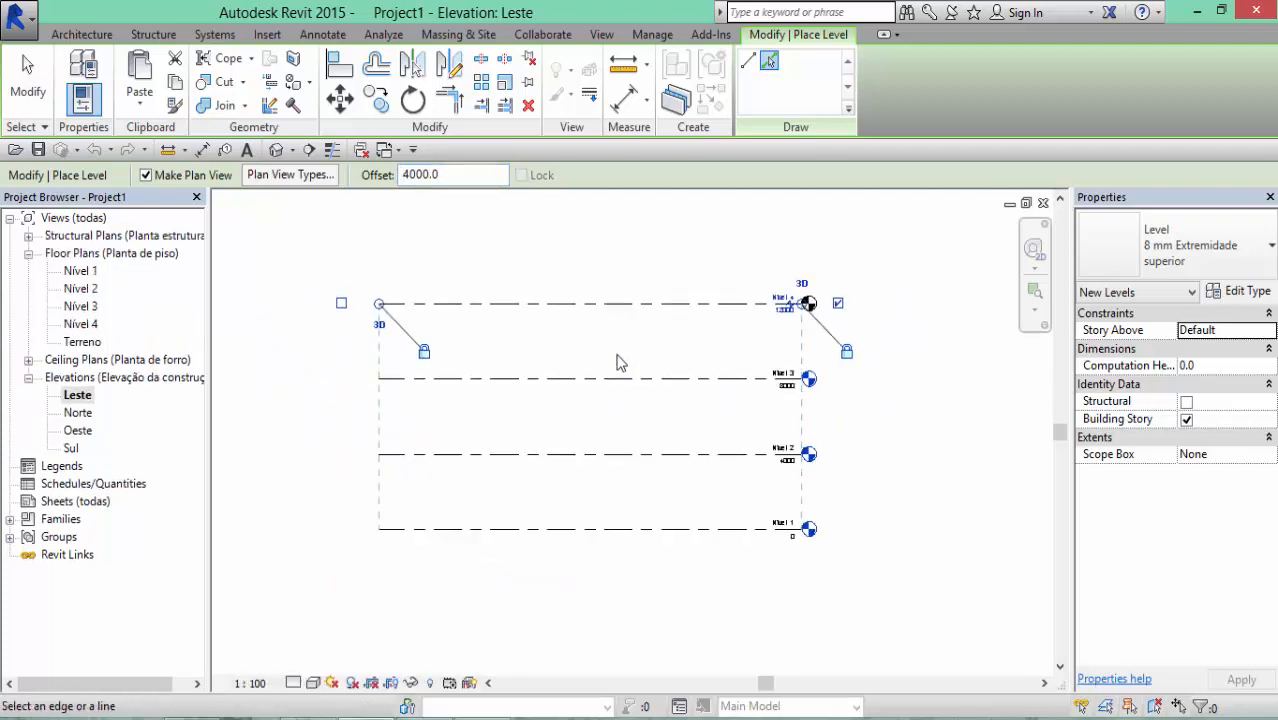
middle_drag(623, 409, 607, 610)
click(598, 516)
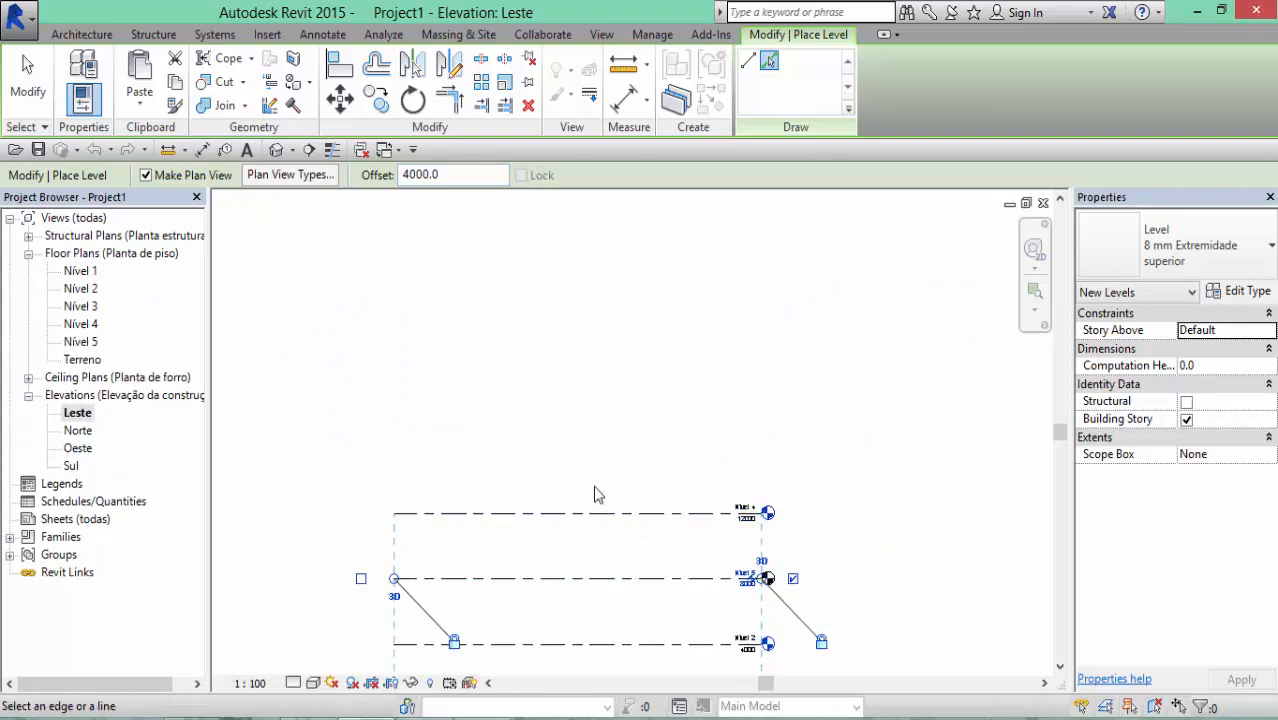
key(ctrl+z)
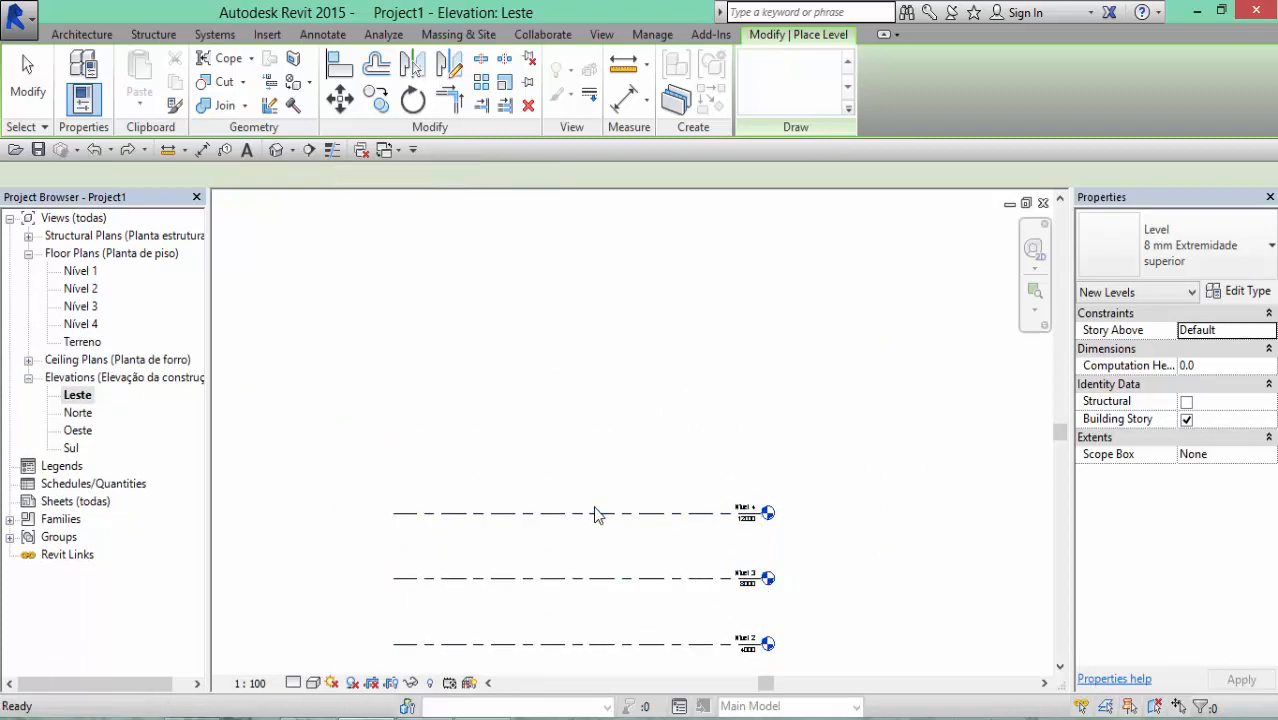
Add three more levels at 16000, 20000 and 24000 by picking each uppermost level line with the 4000 offset
click(770, 62)
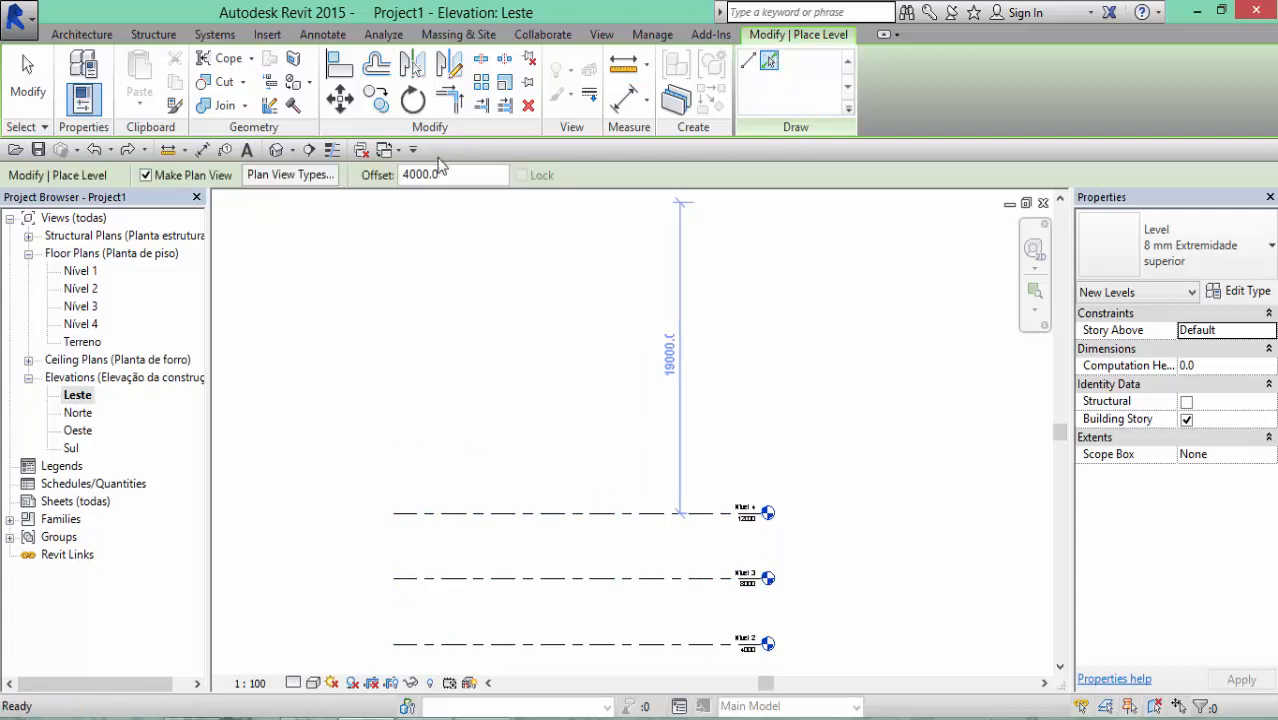
click(551, 513)
click(551, 447)
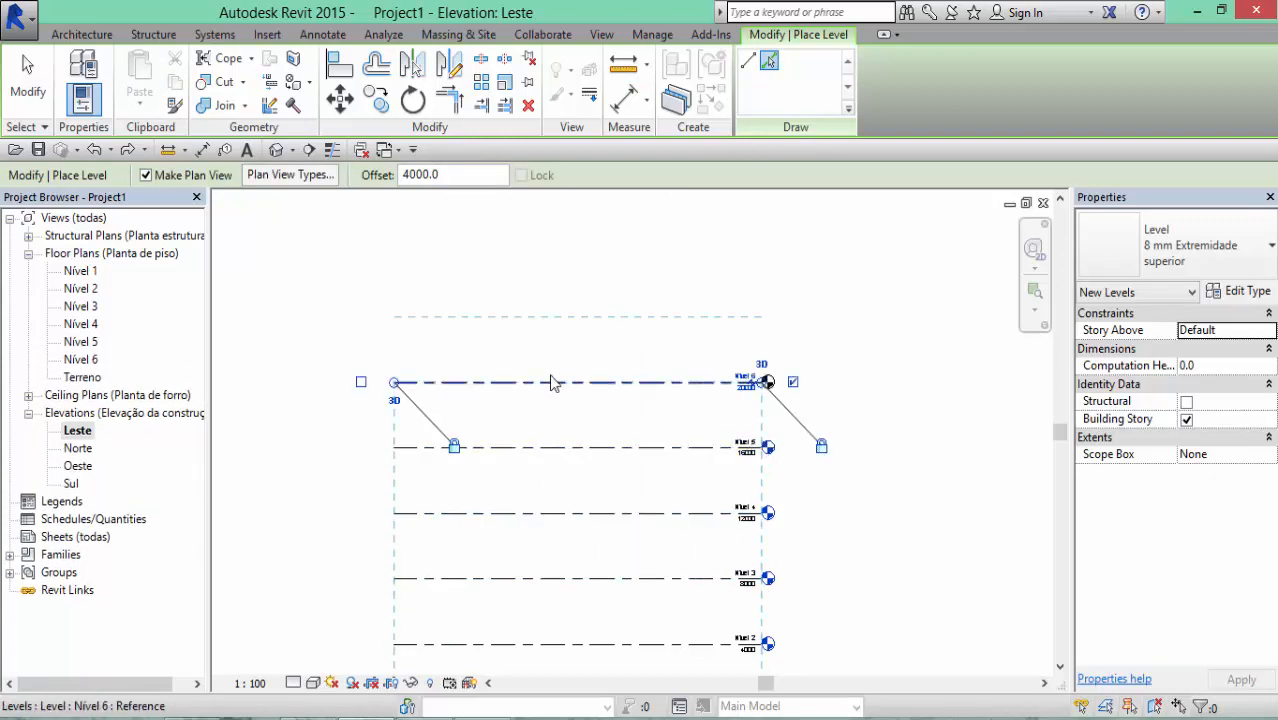
click(551, 382)
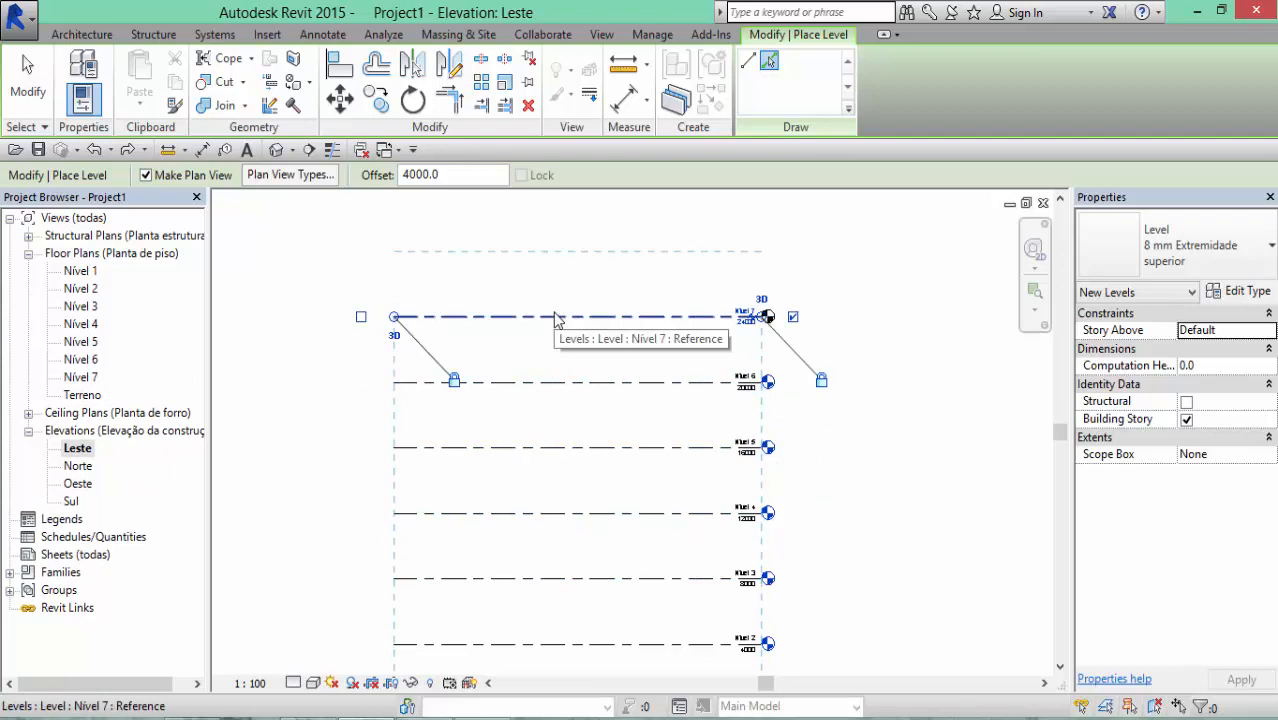
scroll(554, 314, down, 1)
middle_drag(567, 342, 617, 478)
scroll(594, 379, down, 1)
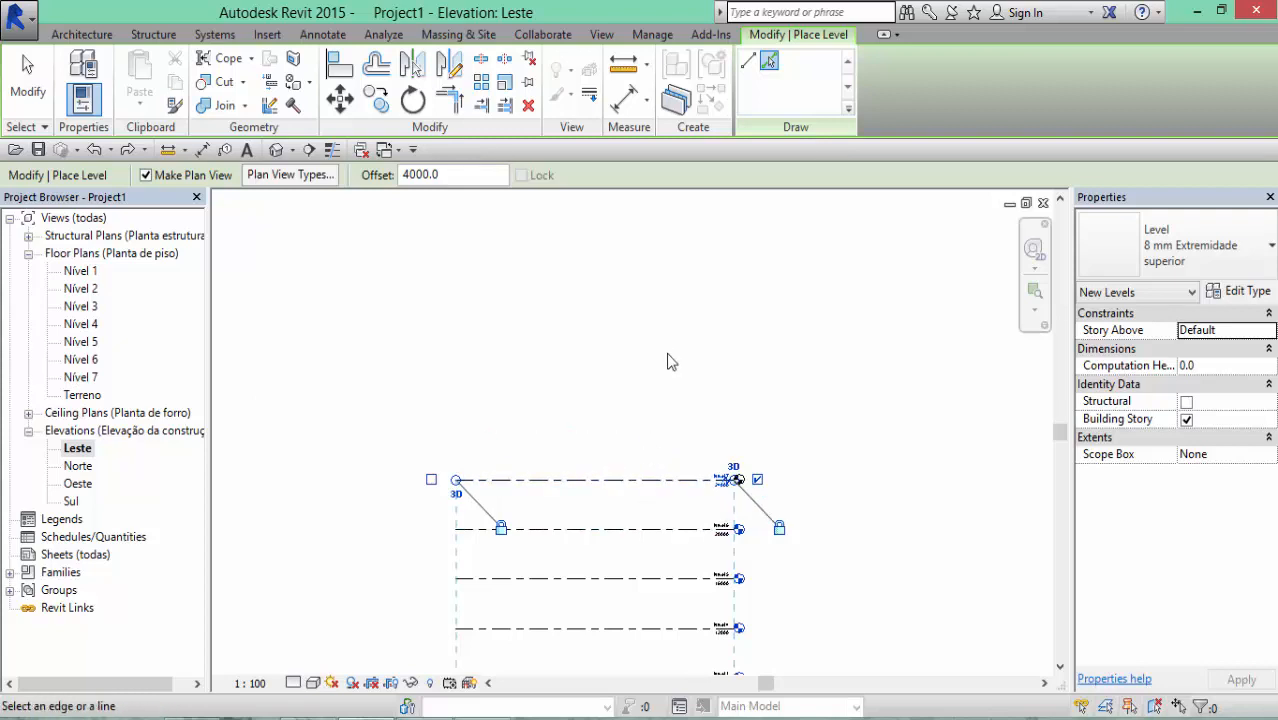
scroll(667, 362, down, 1)
middle_drag(671, 385, 672, 314)
key(Escape)
key(Escape)
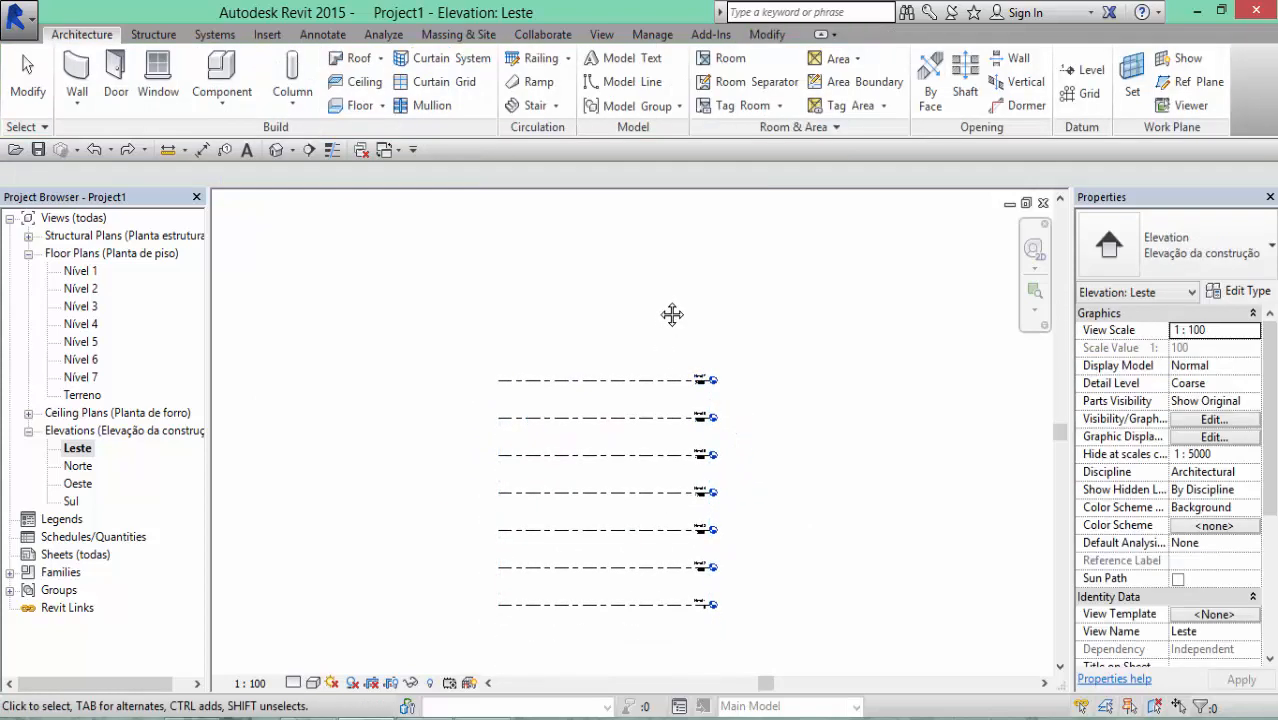
Delete the five levels above Nível 2 together with their associated views
scroll(686, 345, down, 1)
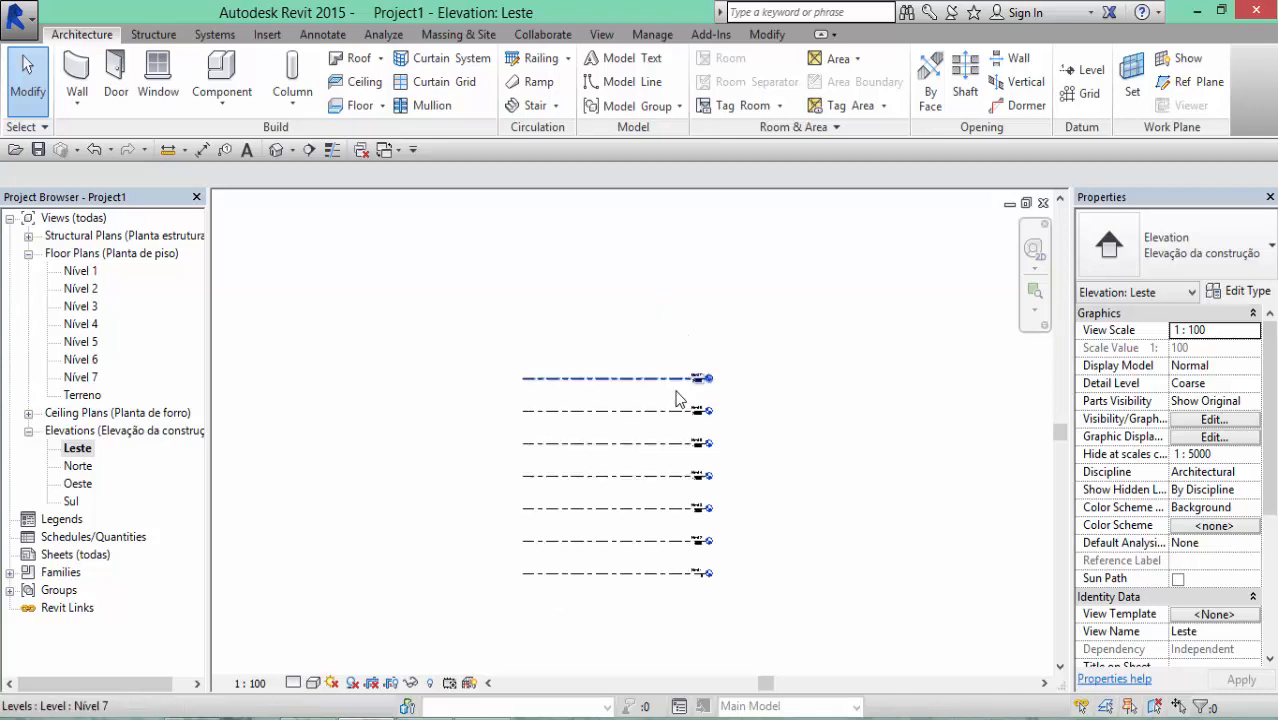
middle_drag(680, 400, 668, 336)
scroll(622, 323, up, 2)
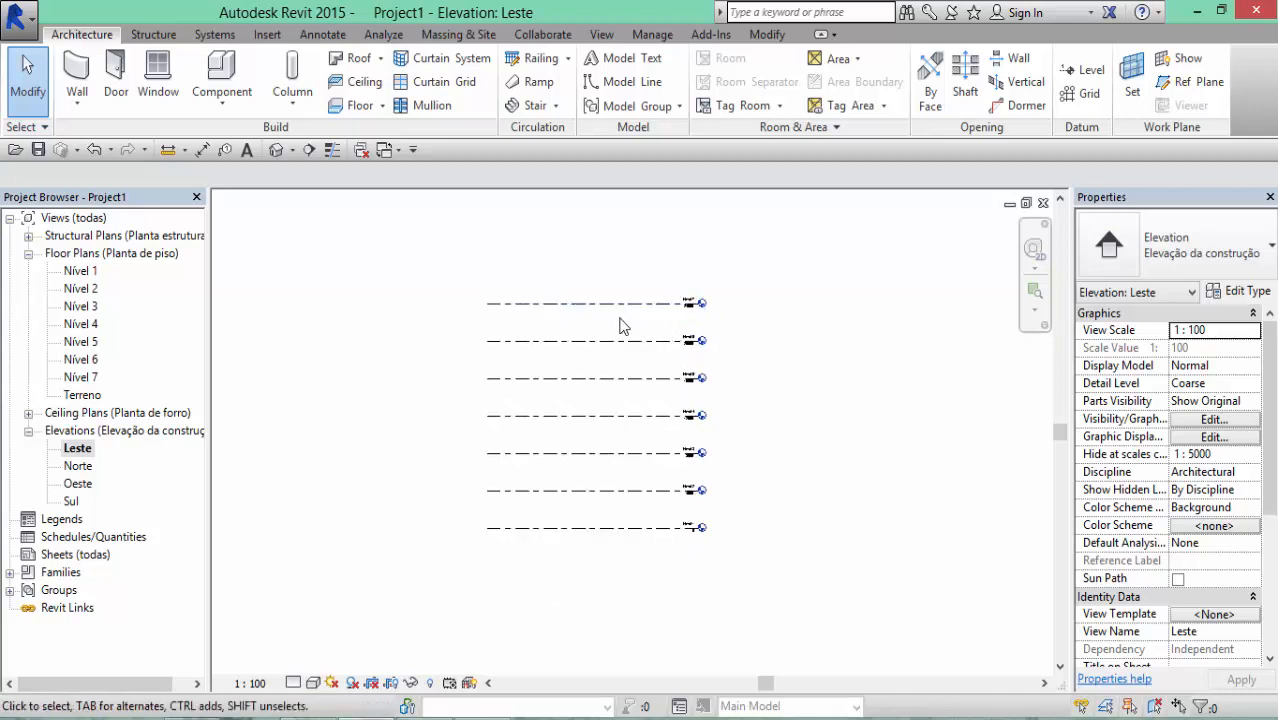
drag(658, 245, 605, 491)
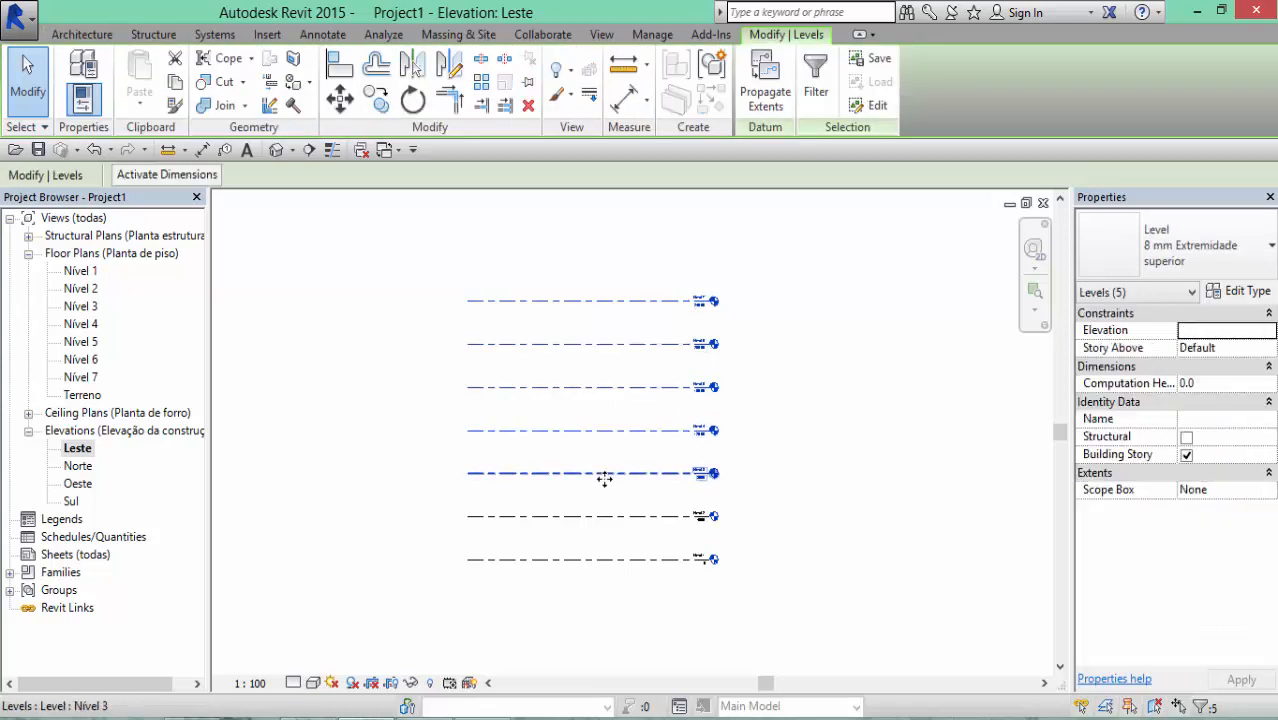
key(Delete)
key(Return)
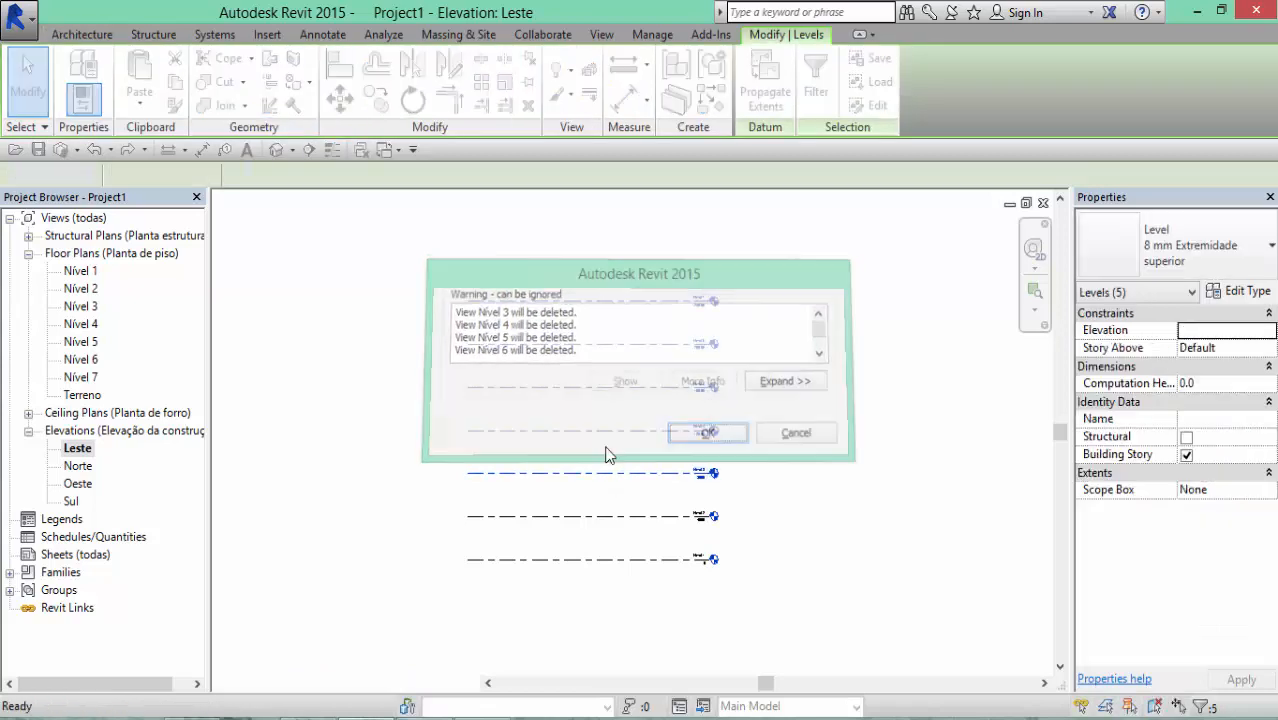
Copy the Nível 2 level 4000 upward to elevation 8000, using the spacing between Nível 1 and Nível 2
scroll(601, 384, down, 1)
middle_drag(608, 391, 658, 387)
scroll(621, 413, up, 1)
scroll(728, 414, up, 2)
scroll(681, 298, down, 1)
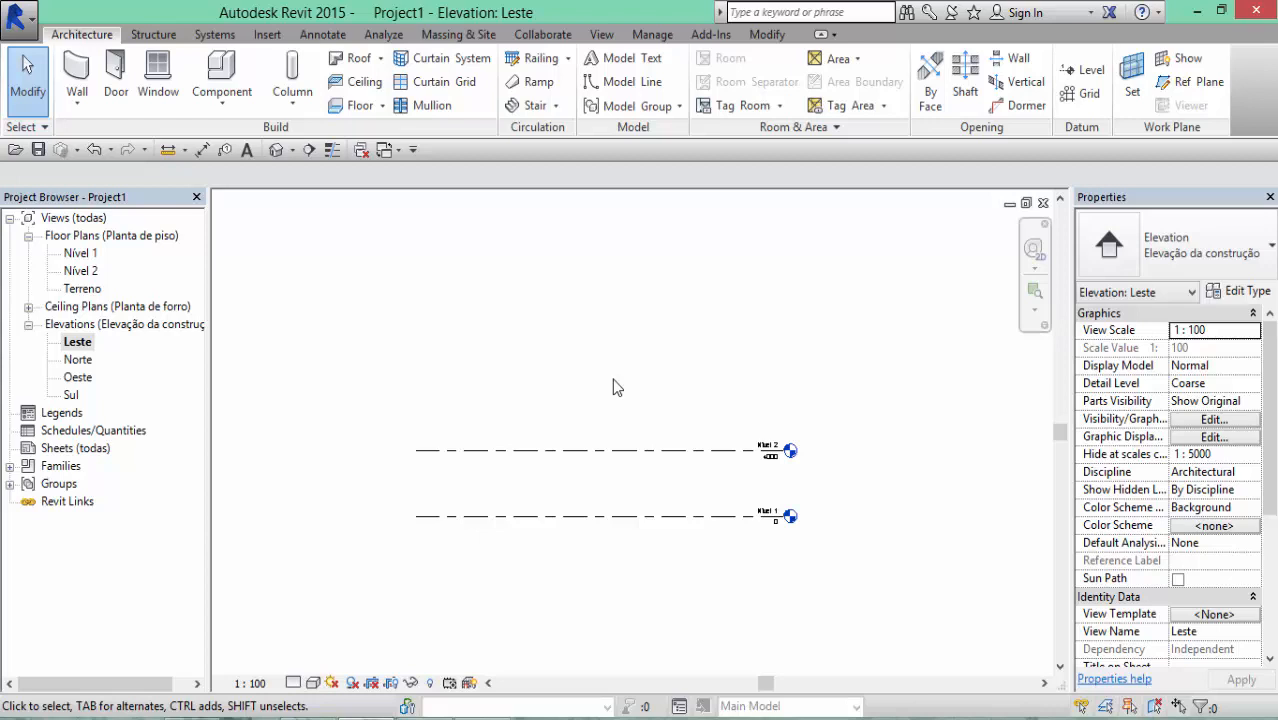
middle_drag(626, 377, 605, 348)
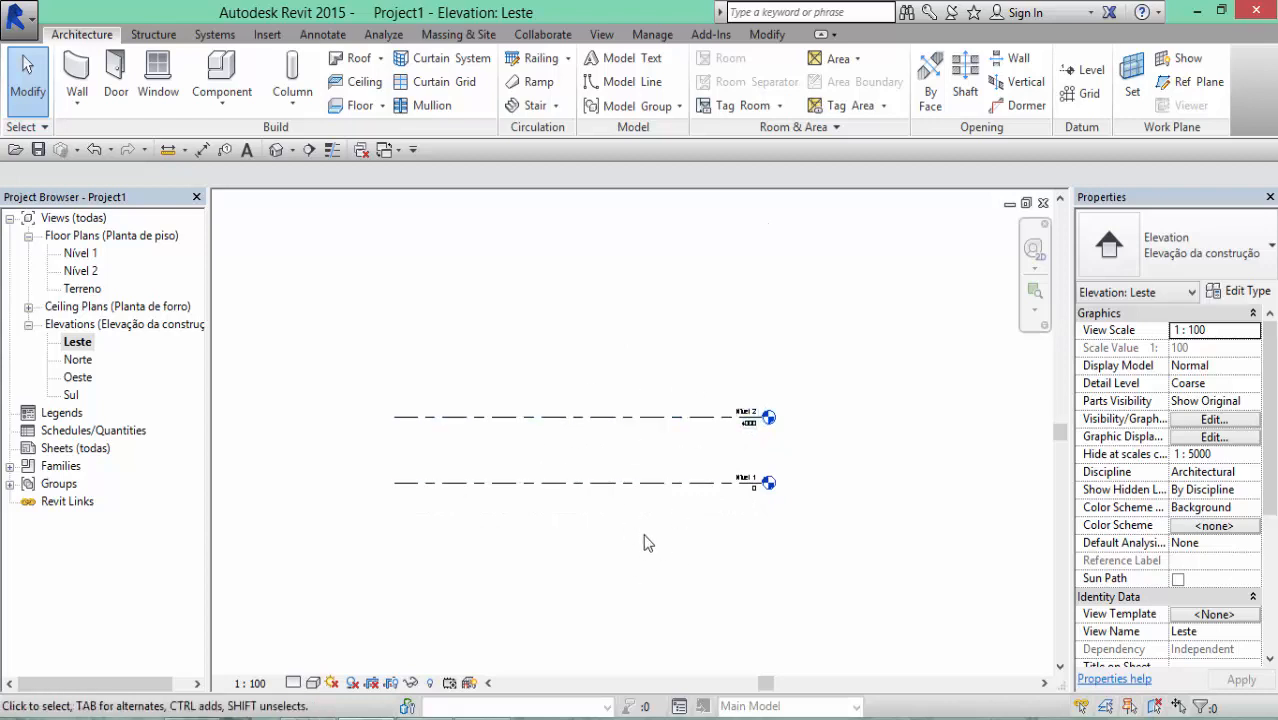
drag(662, 344, 611, 433)
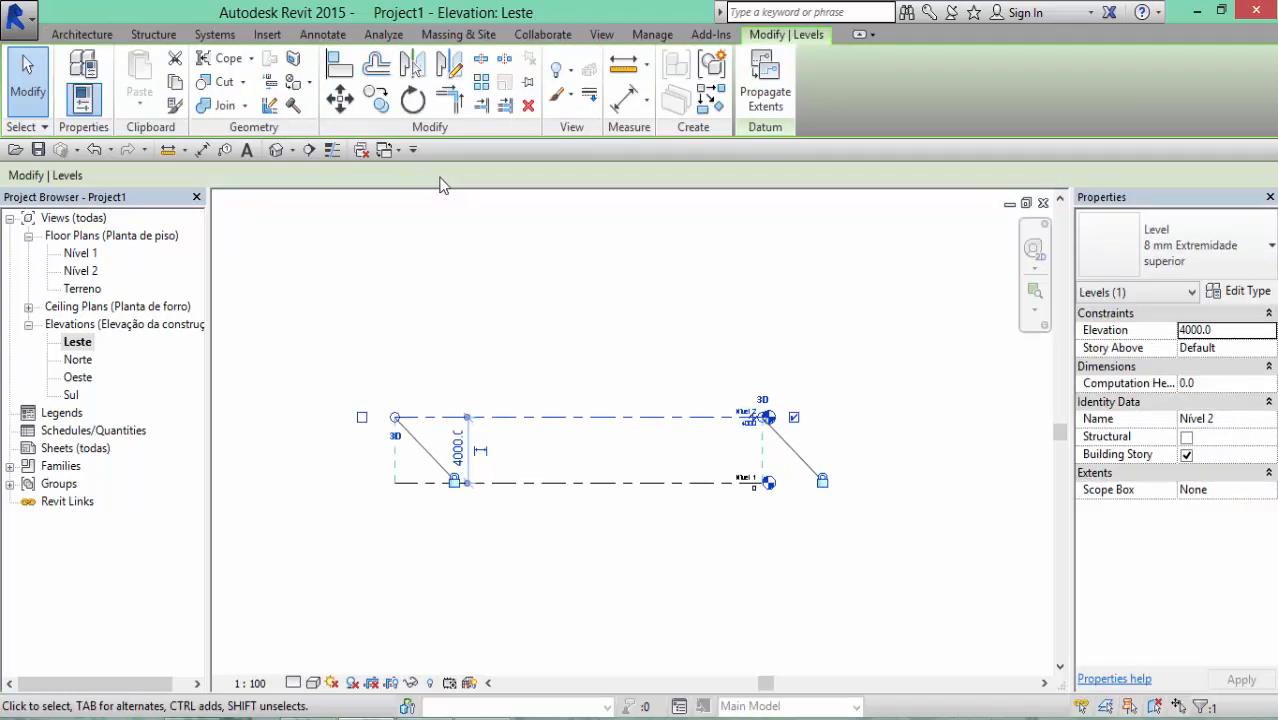
click(379, 103)
click(381, 427)
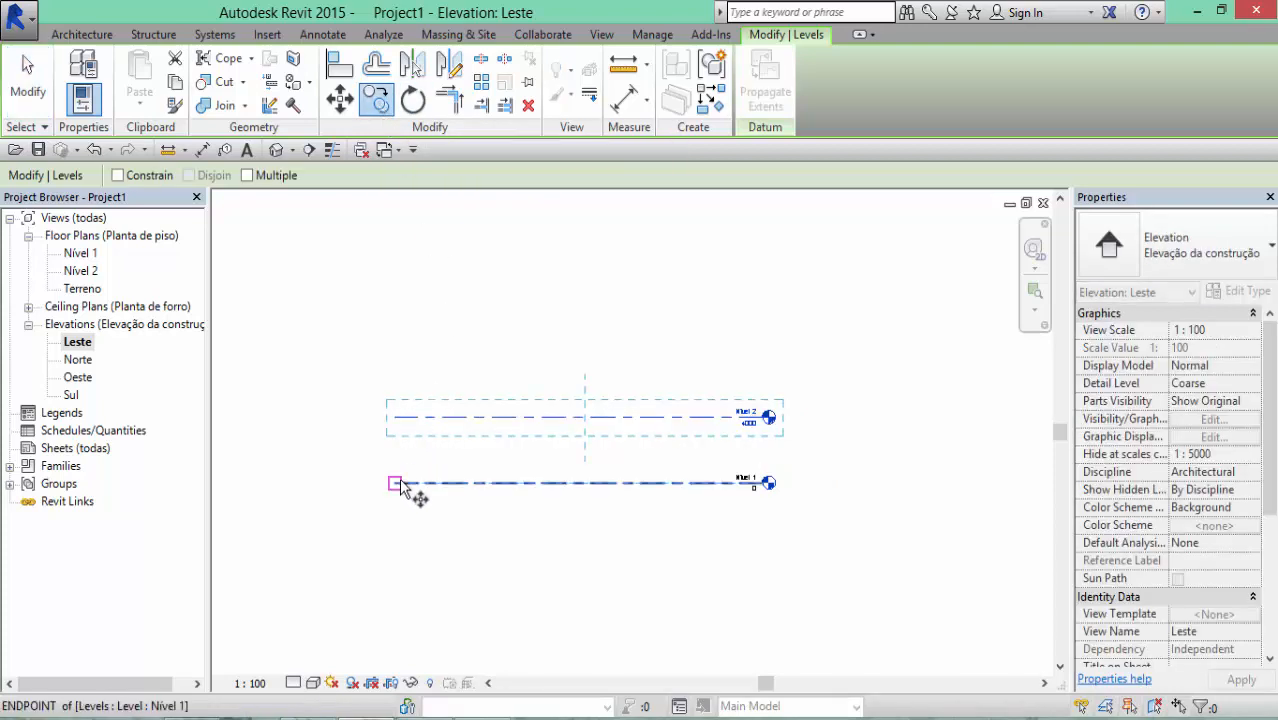
click(396, 416)
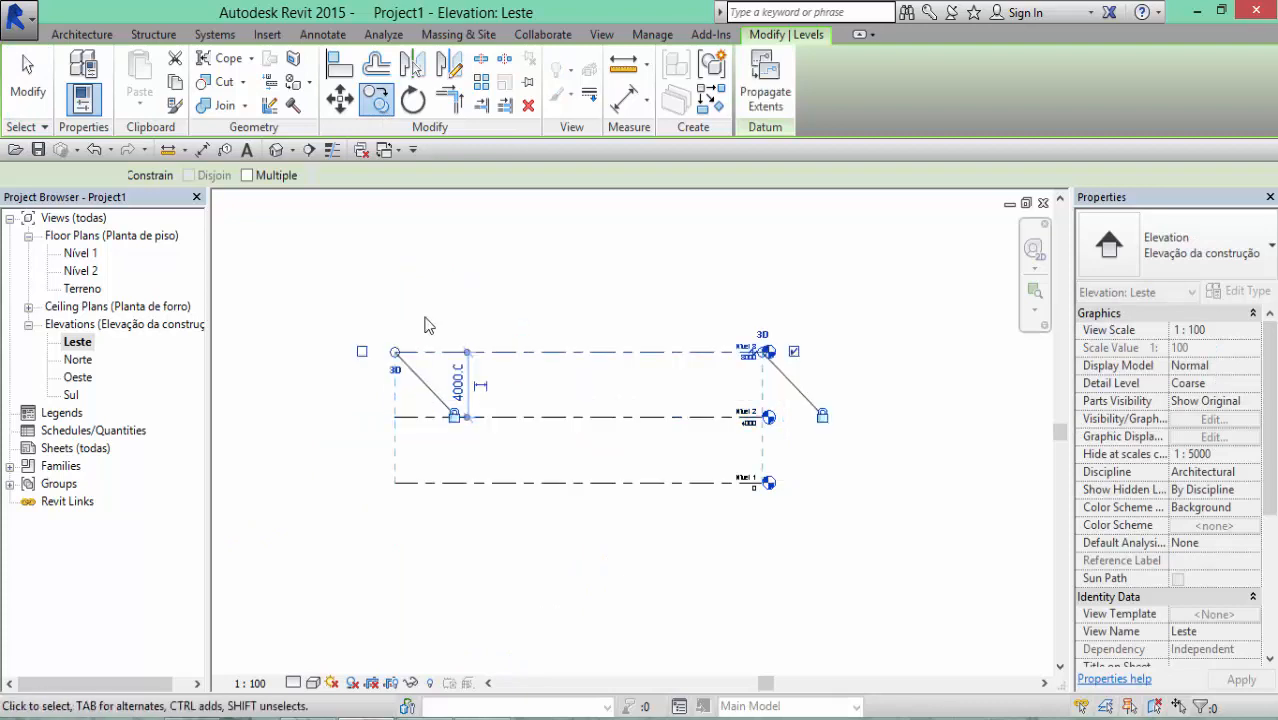
middle_drag(422, 300, 428, 345)
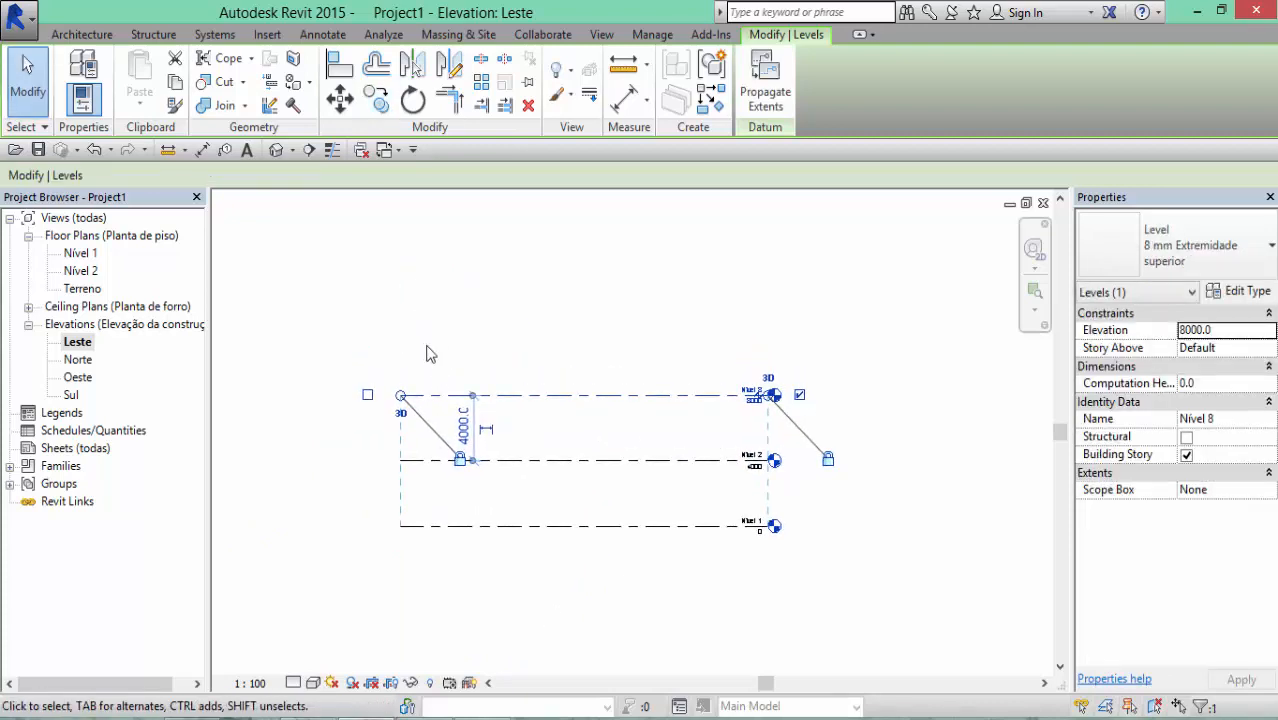
click(522, 288)
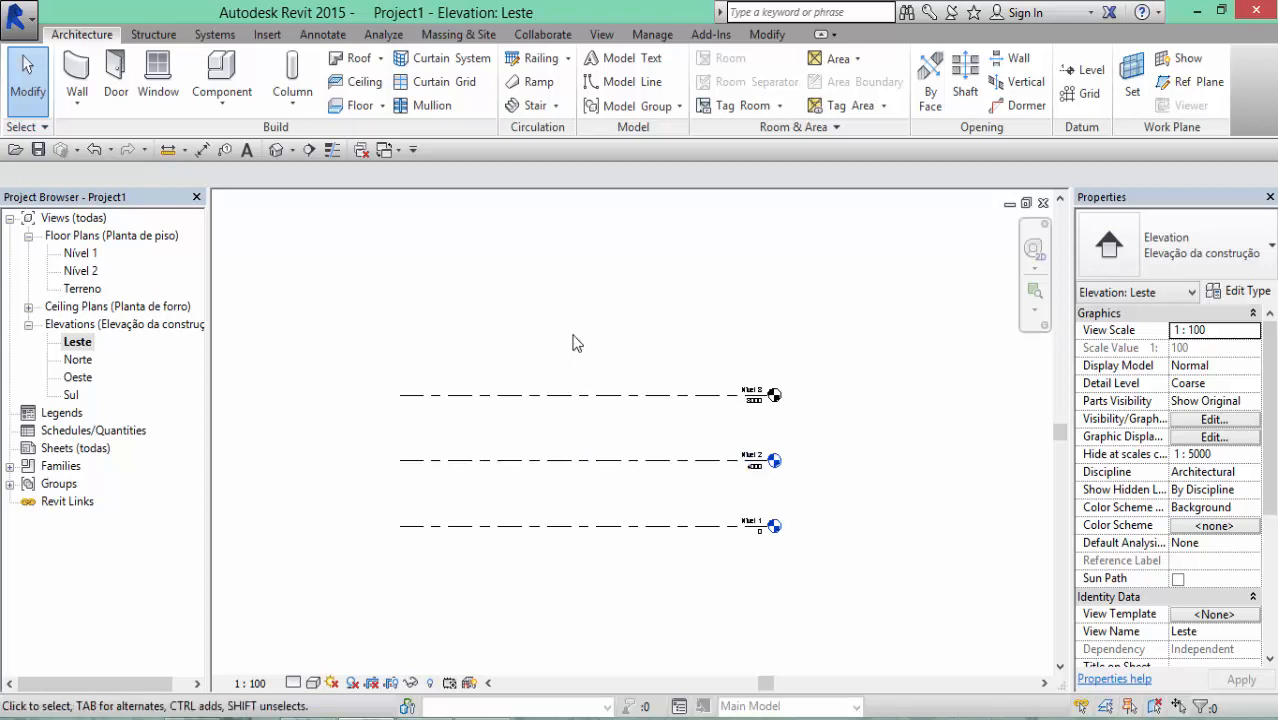
Copy the two uppermost levels upward twice with the Multiple option, 8000 each time, adding levels at 12000, 16000, 20000 and 24000
drag(573, 331, 522, 480)
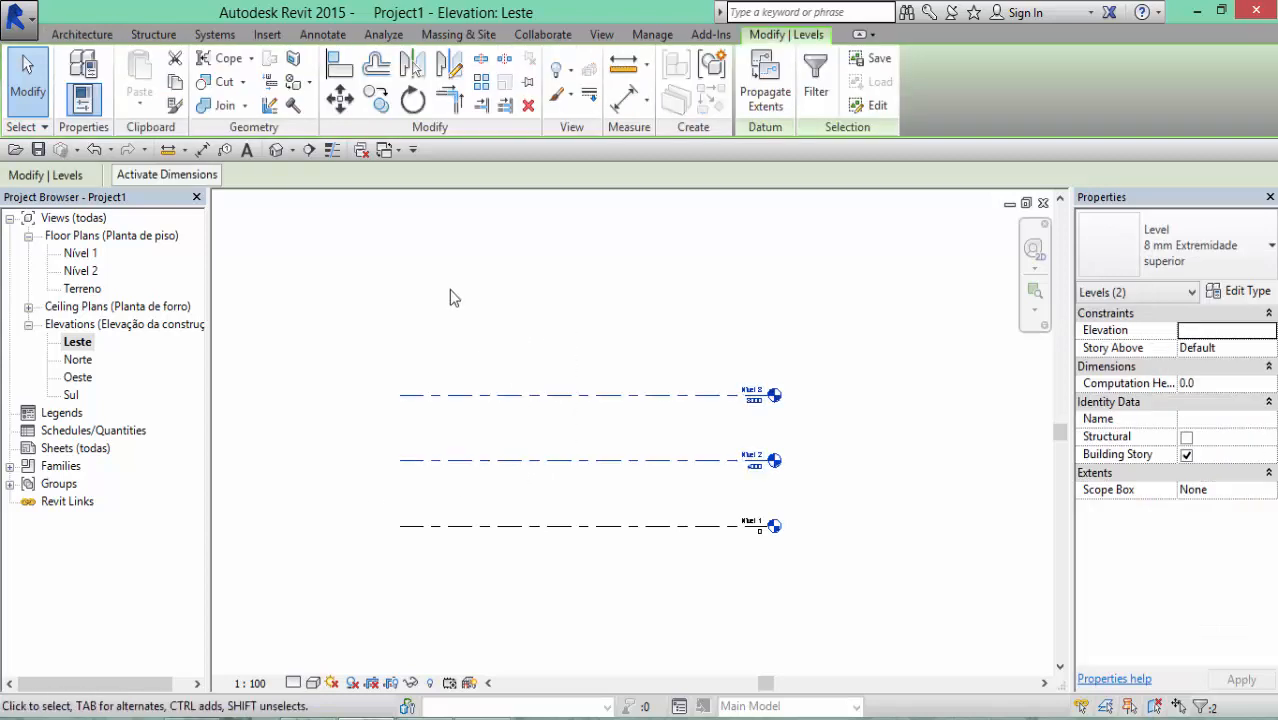
click(380, 101)
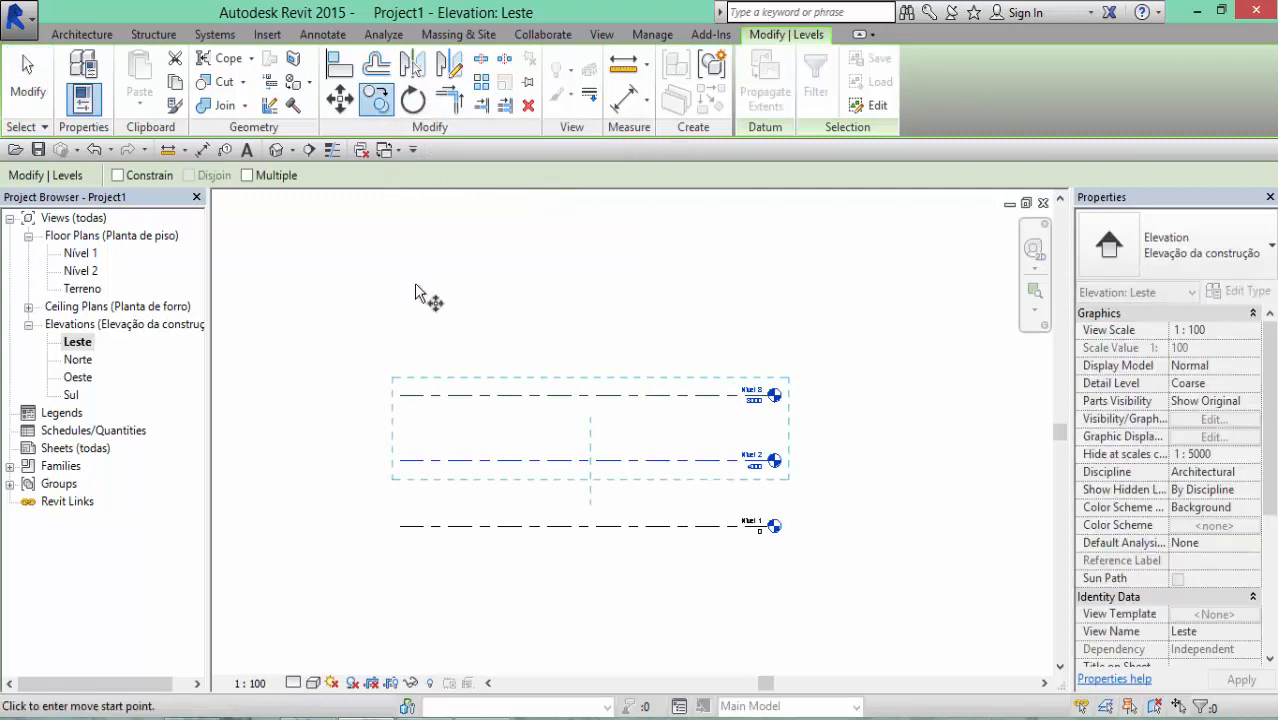
click(248, 176)
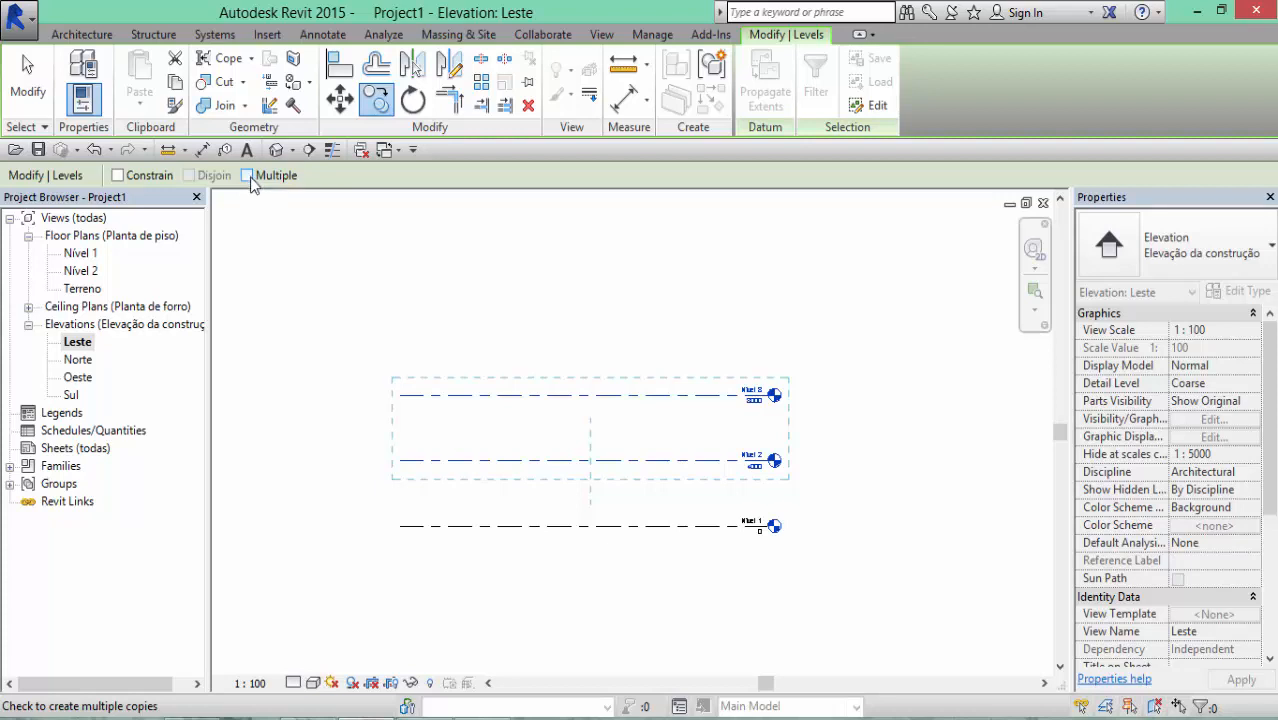
click(402, 528)
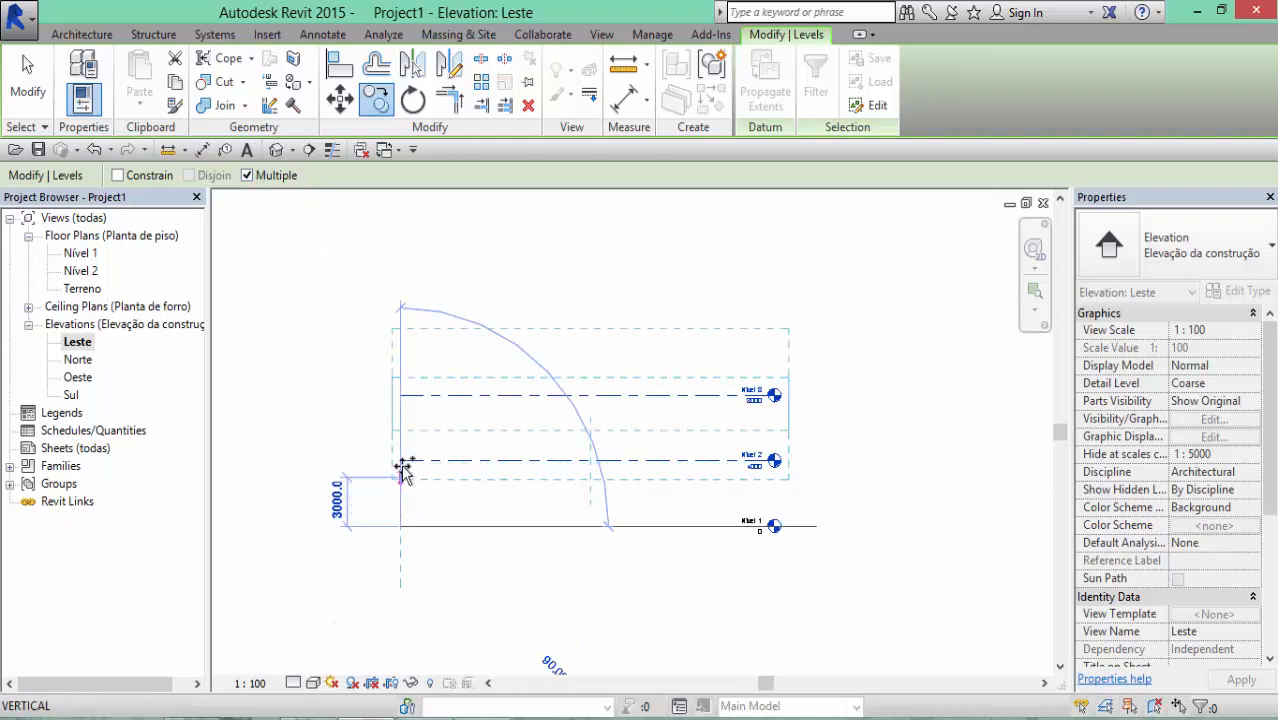
click(402, 396)
middle_drag(360, 430, 375, 658)
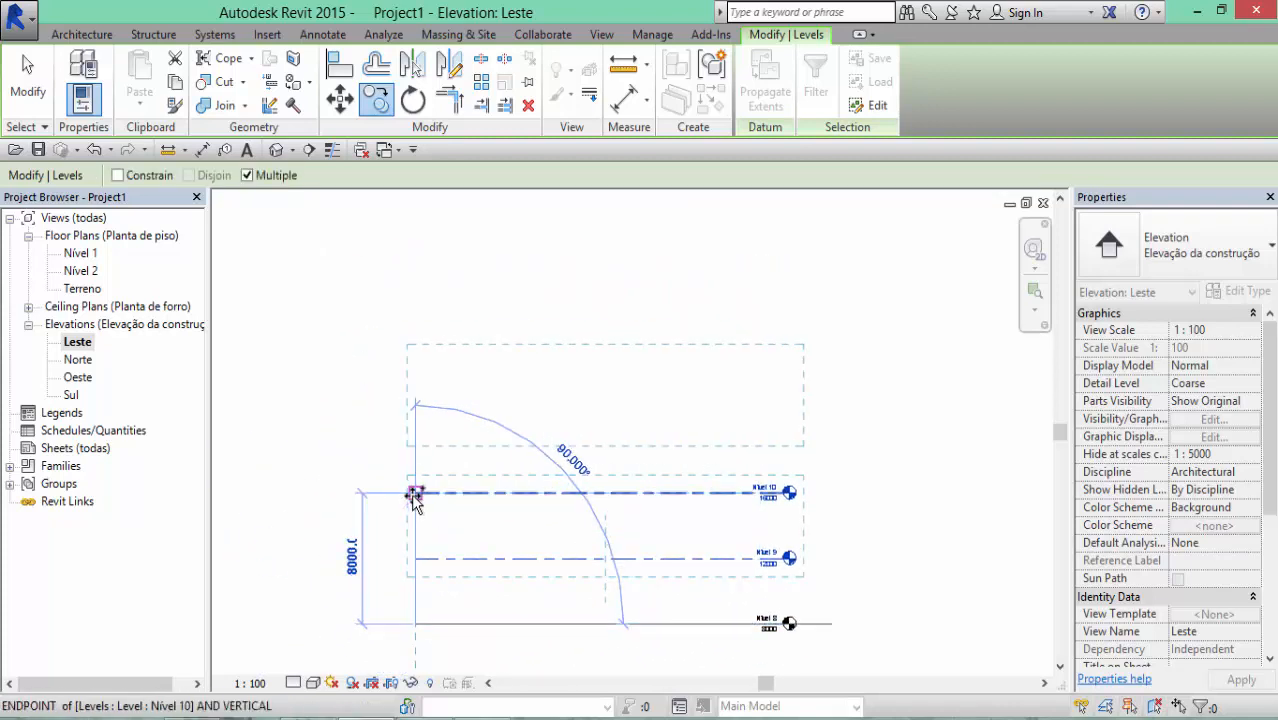
click(414, 494)
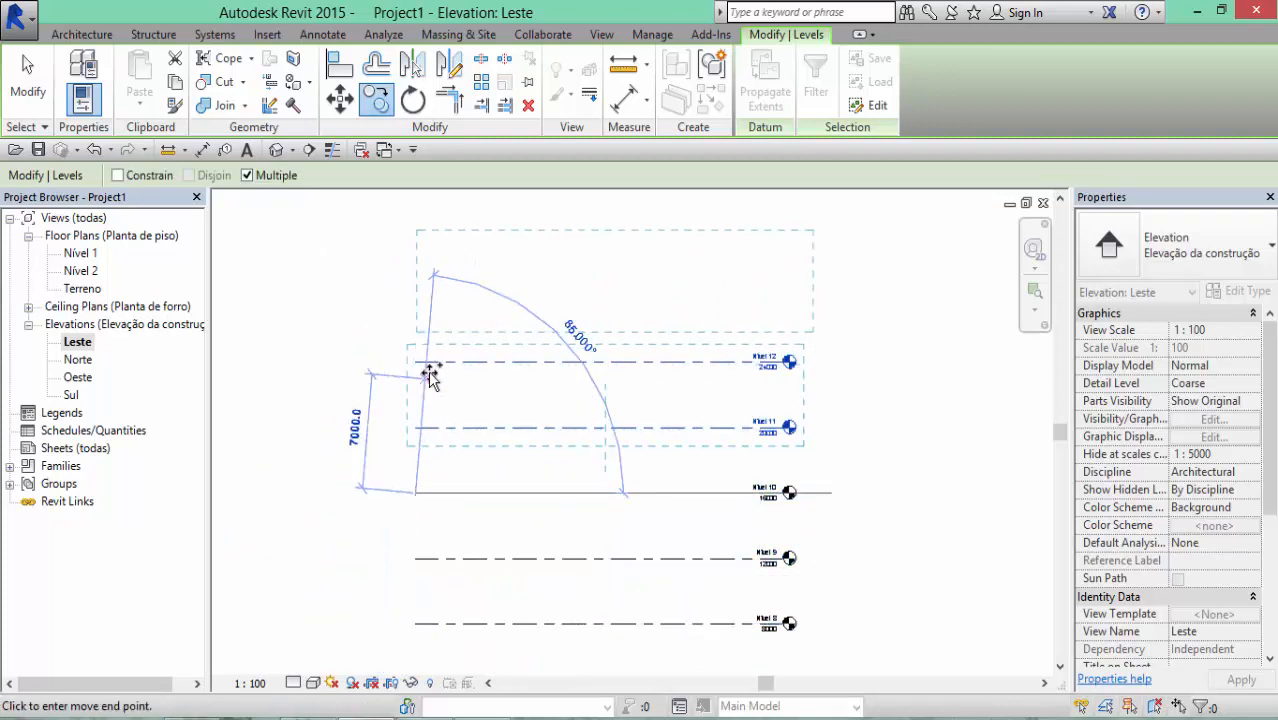
key(Escape)
scroll(698, 462, down, 1)
middle_drag(702, 474, 659, 375)
scroll(672, 359, up, 1)
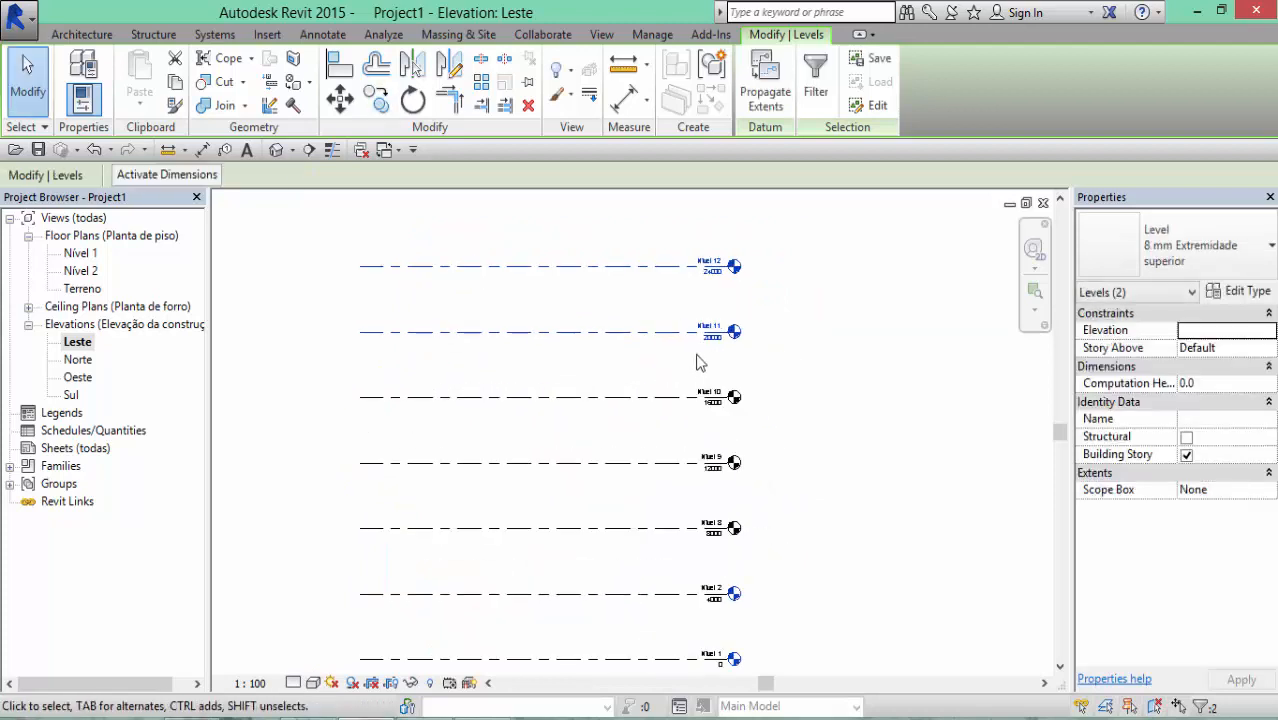
scroll(659, 356, down, 1)
click(655, 366)
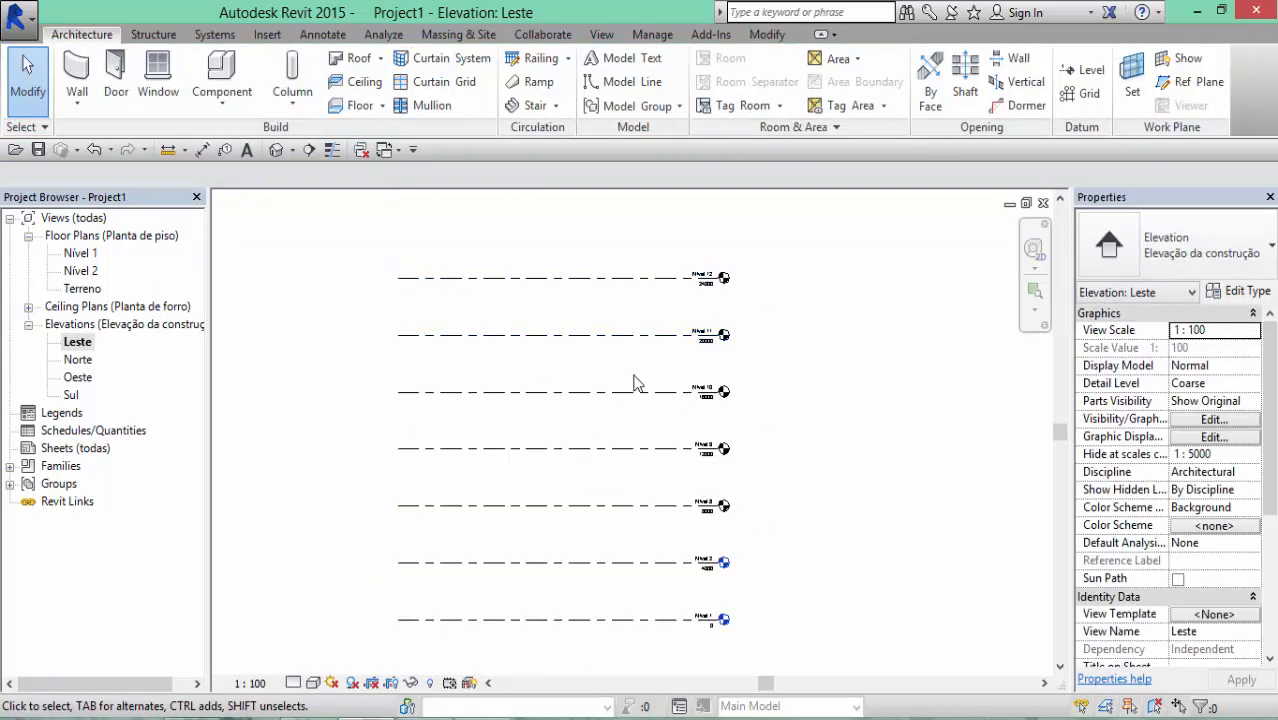
middle_drag(634, 380, 645, 347)
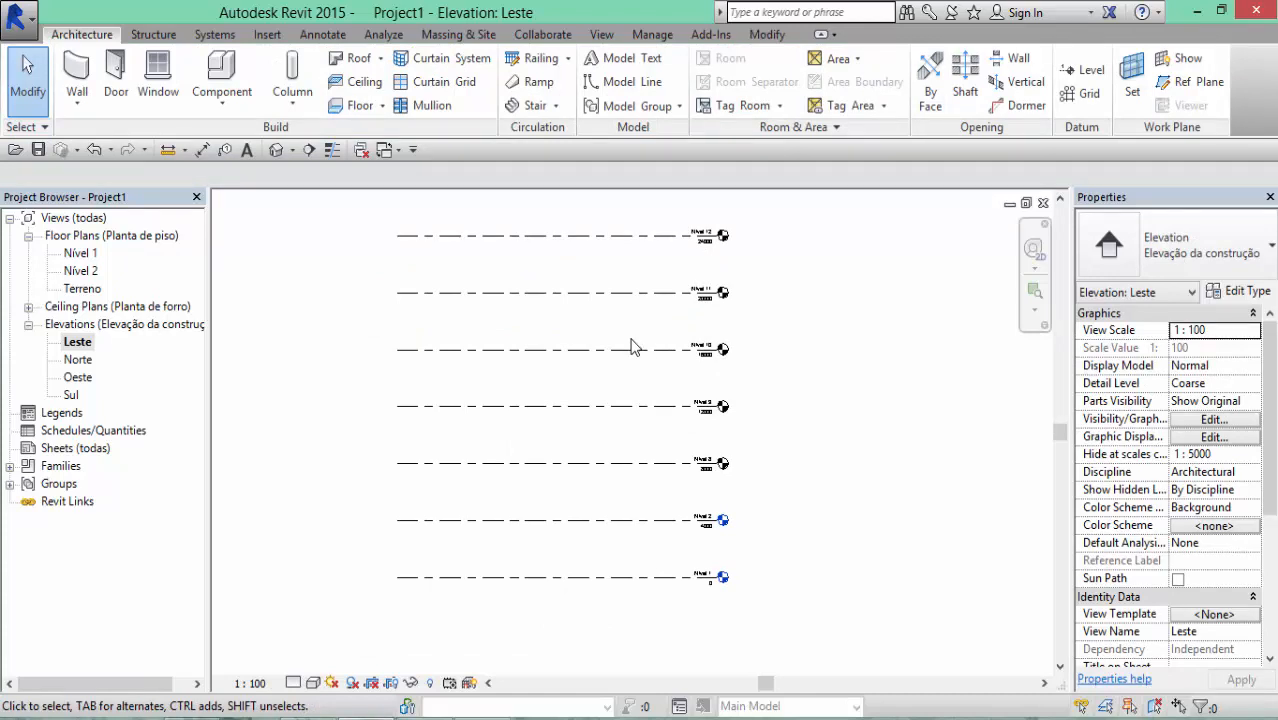
Create floor plan views for levels Nível 8, Nível 9, Nível 10, Nível 11 and Nível 12
drag(757, 207, 664, 222)
click(601, 35)
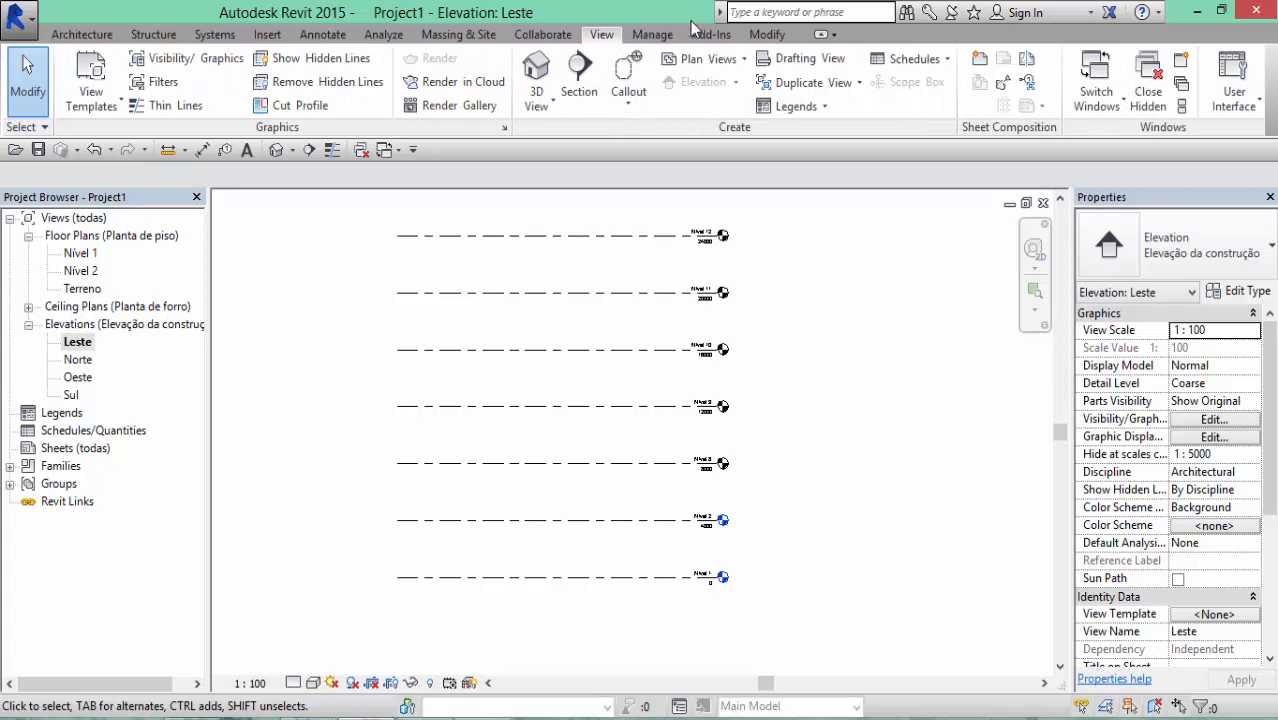
click(748, 61)
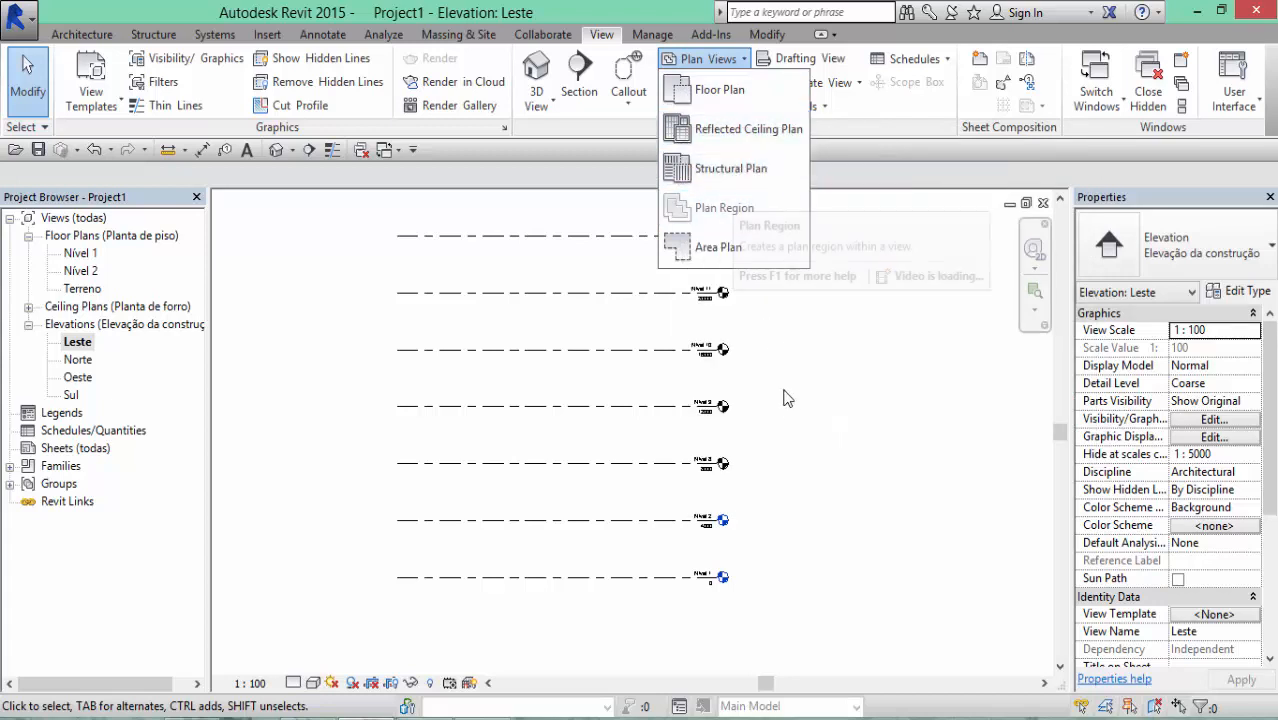
click(788, 410)
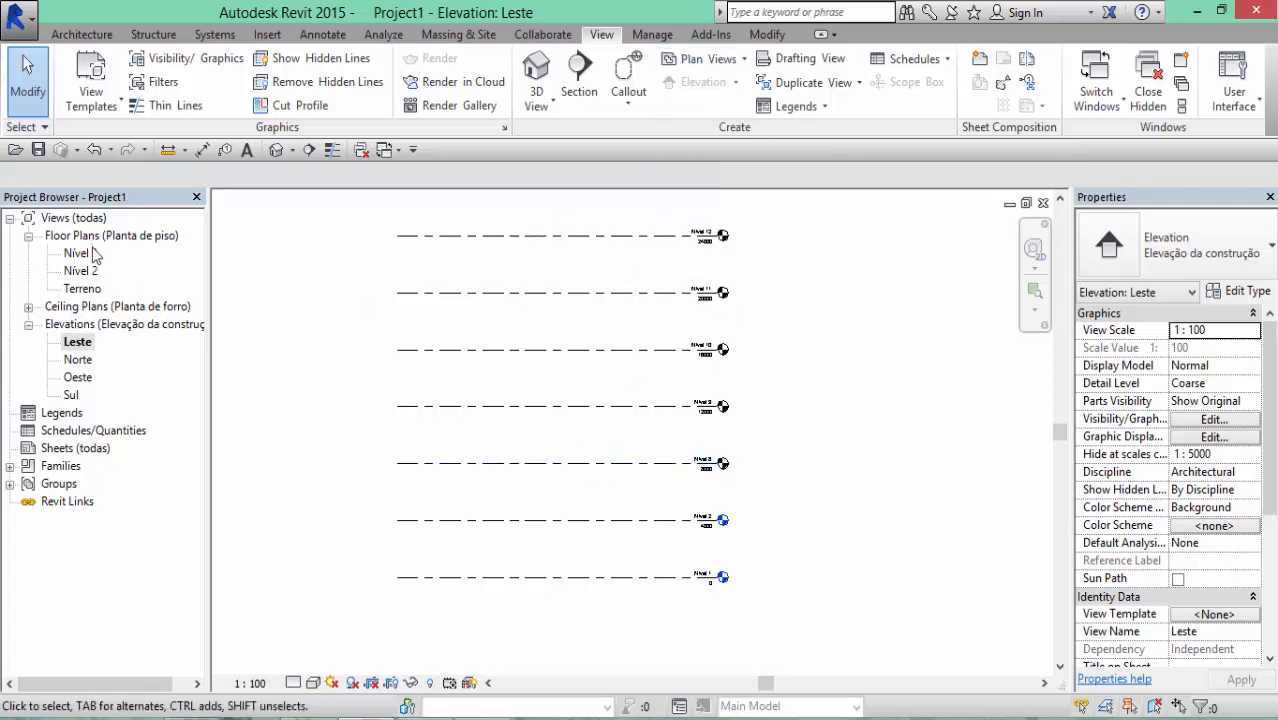
click(703, 58)
click(707, 92)
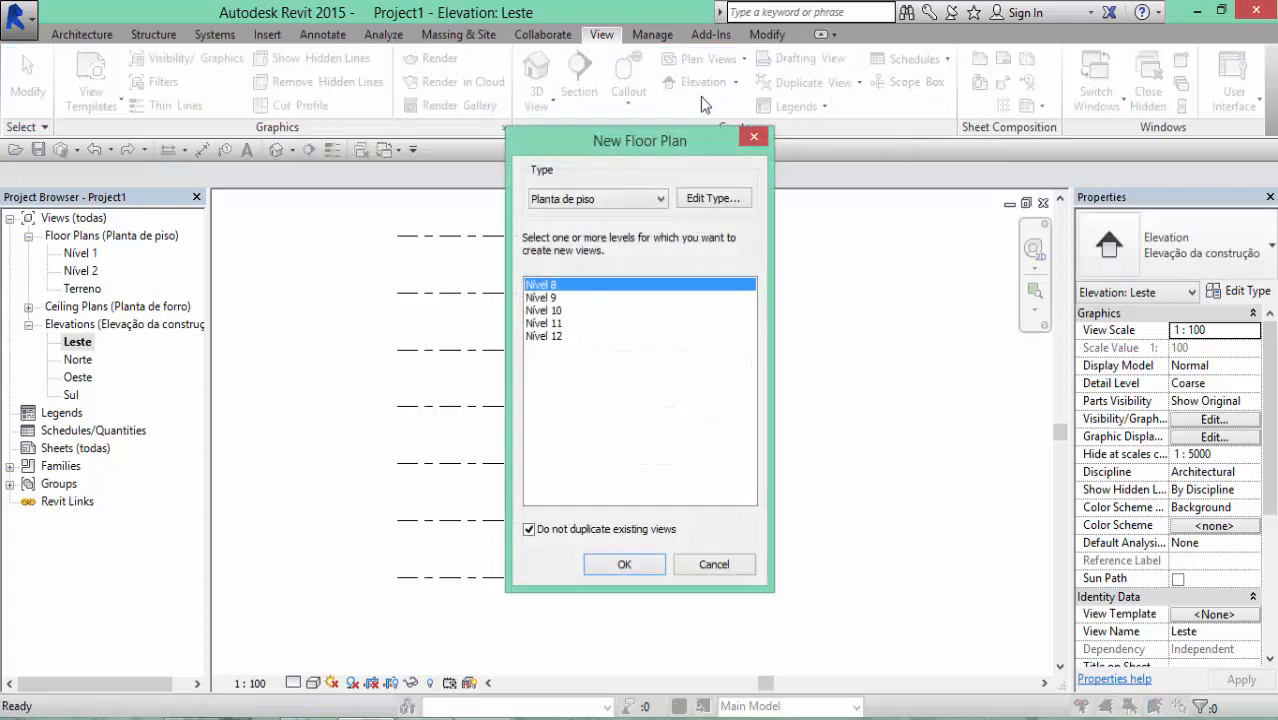
drag(572, 336, 556, 286)
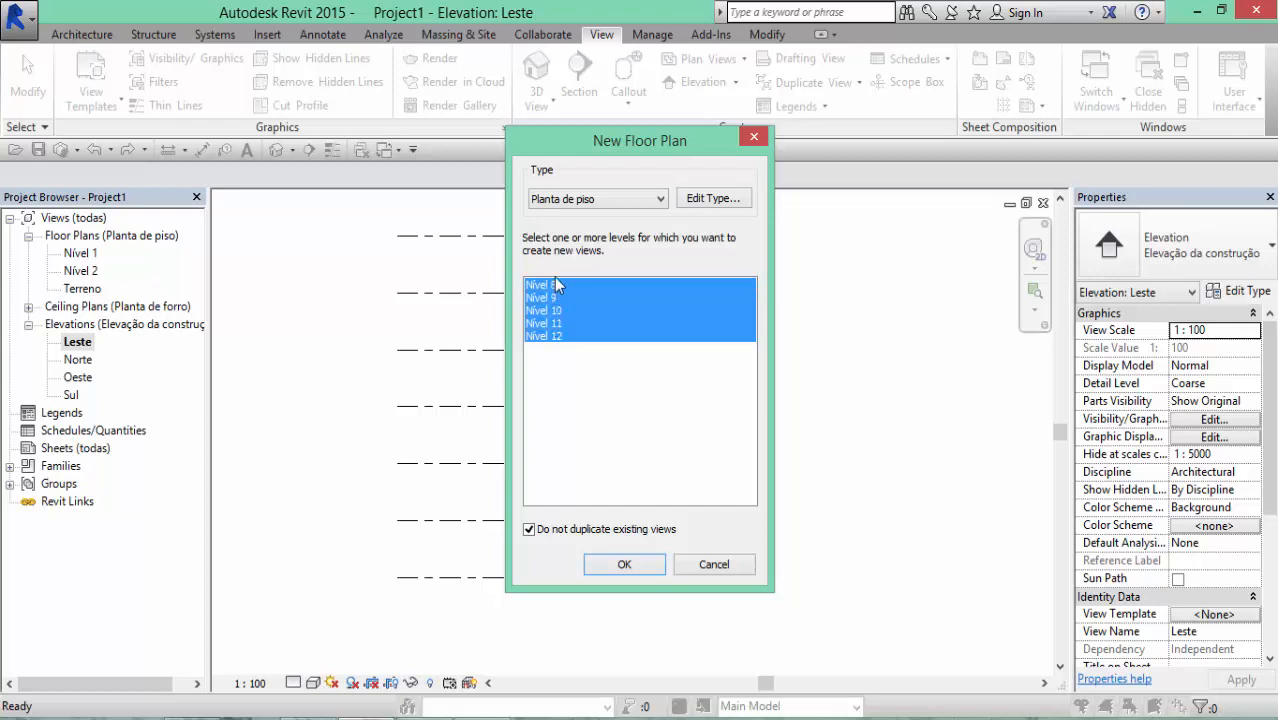
click(624, 564)
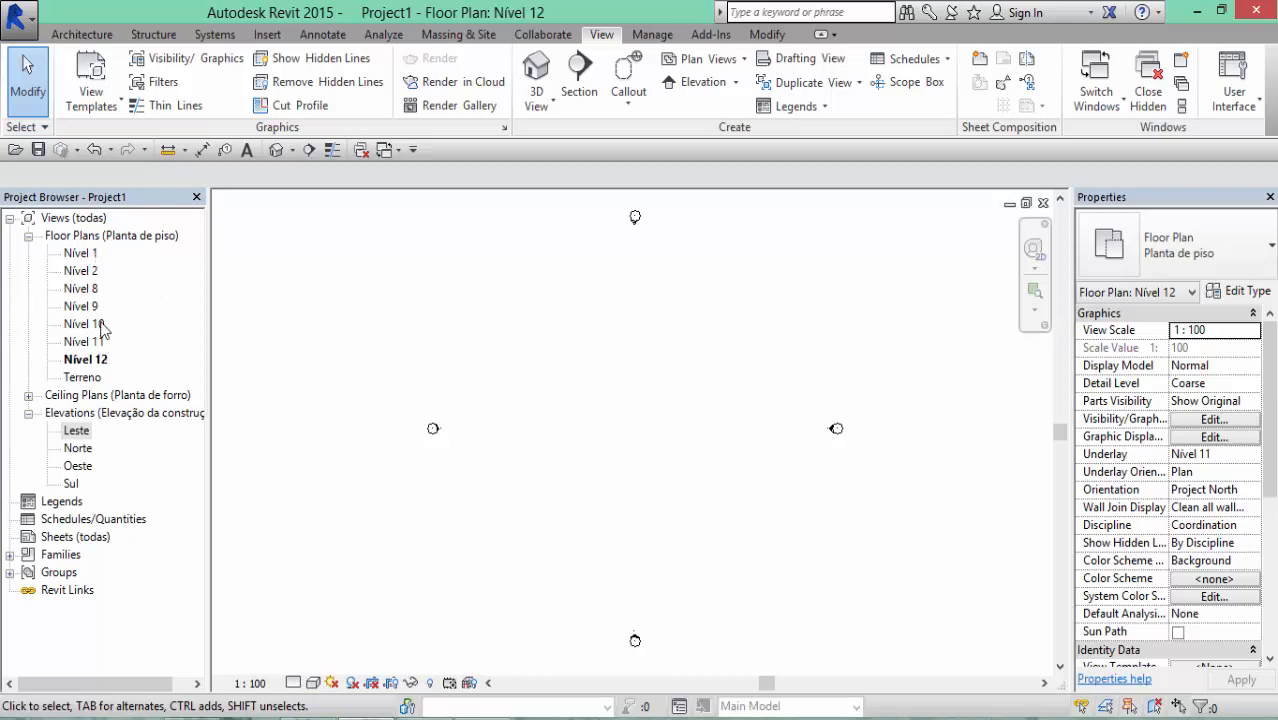
From the Leste elevation, create reflected ceiling plan views for levels Nível 8 through Nível 12
click(29, 395)
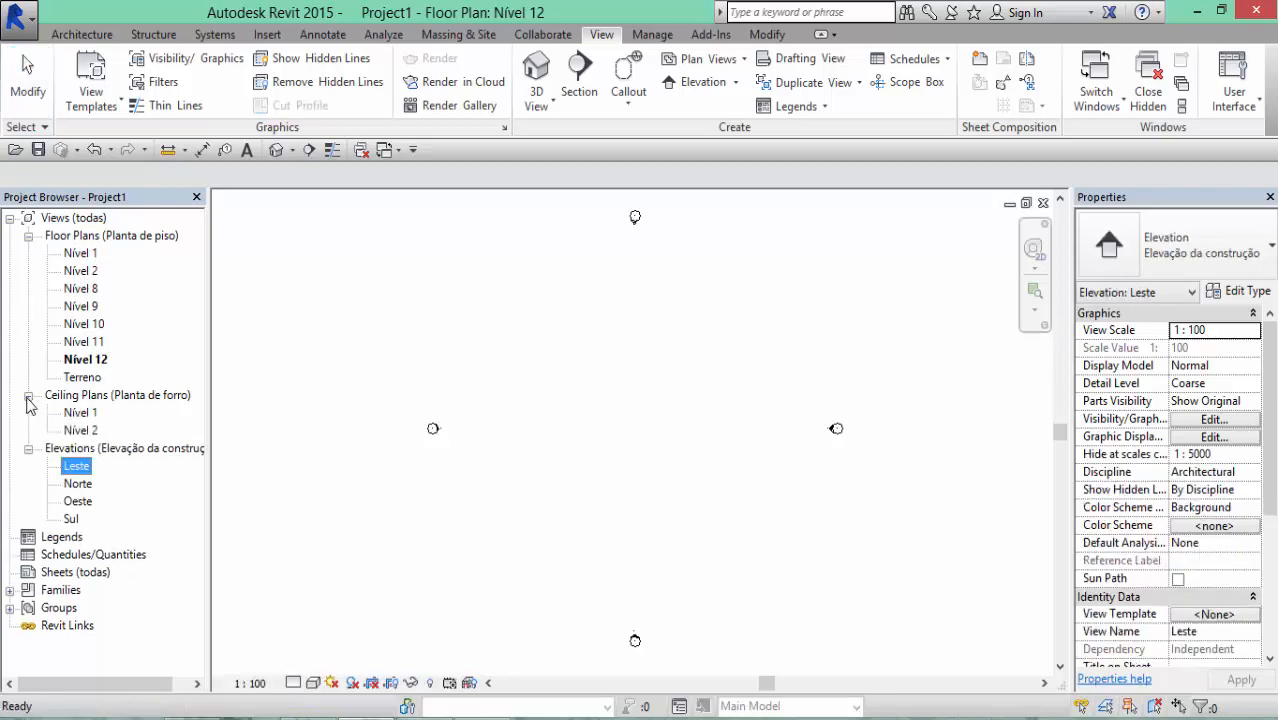
double_click(77, 467)
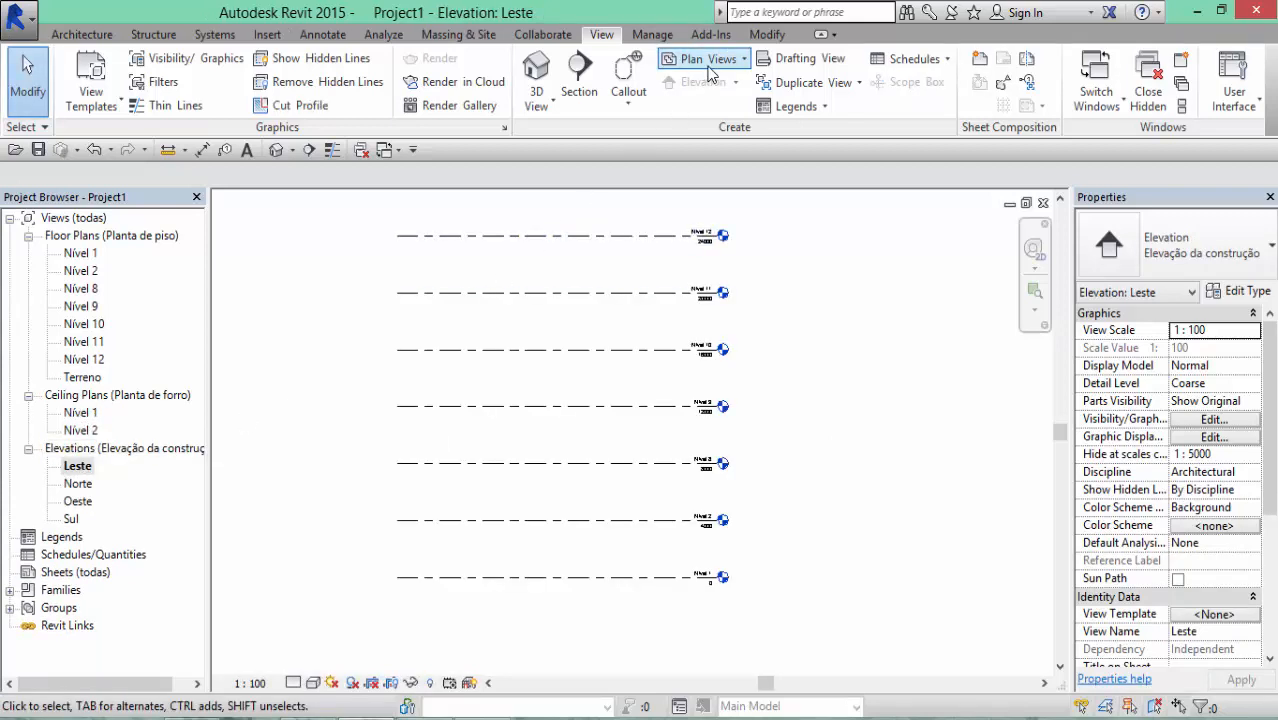
click(707, 68)
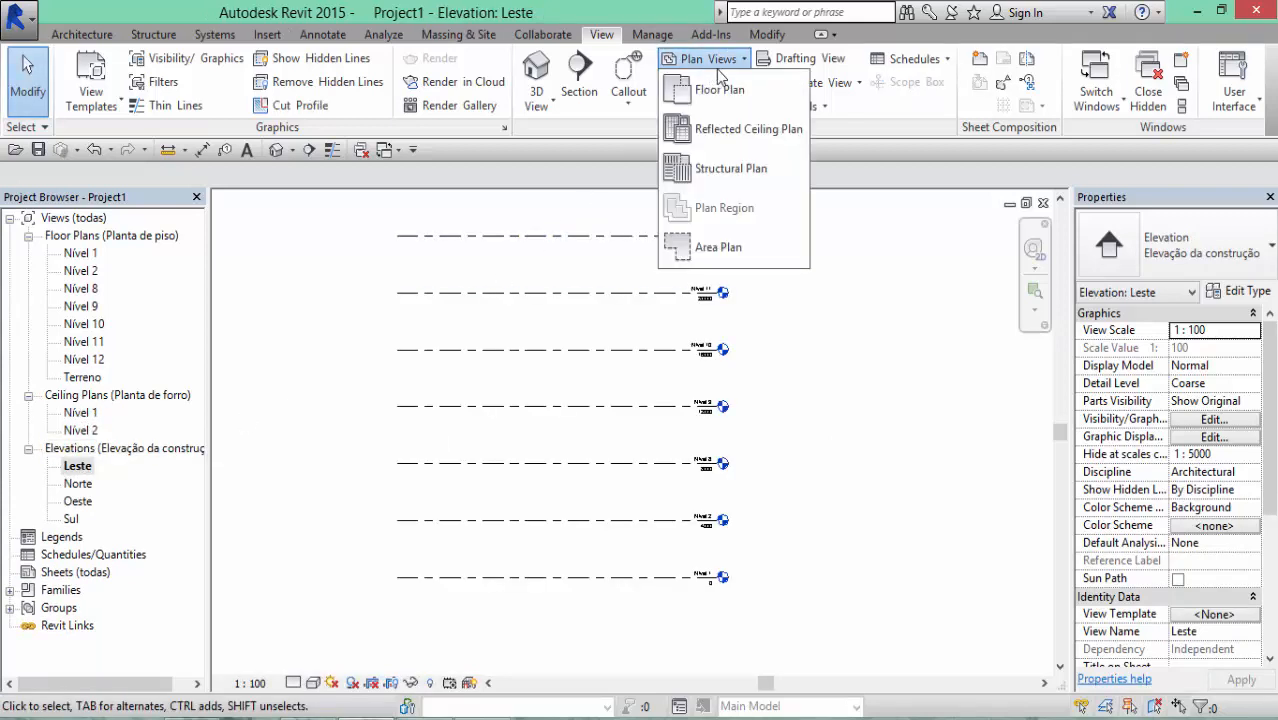
click(733, 138)
mouse_move(559, 323)
ctrl+mouse_down()
mouse_move(545, 296)
mouse_move(562, 353)
mouse_move(539, 311)
ctrl+mouse_up()
ctrl+click(541, 298)
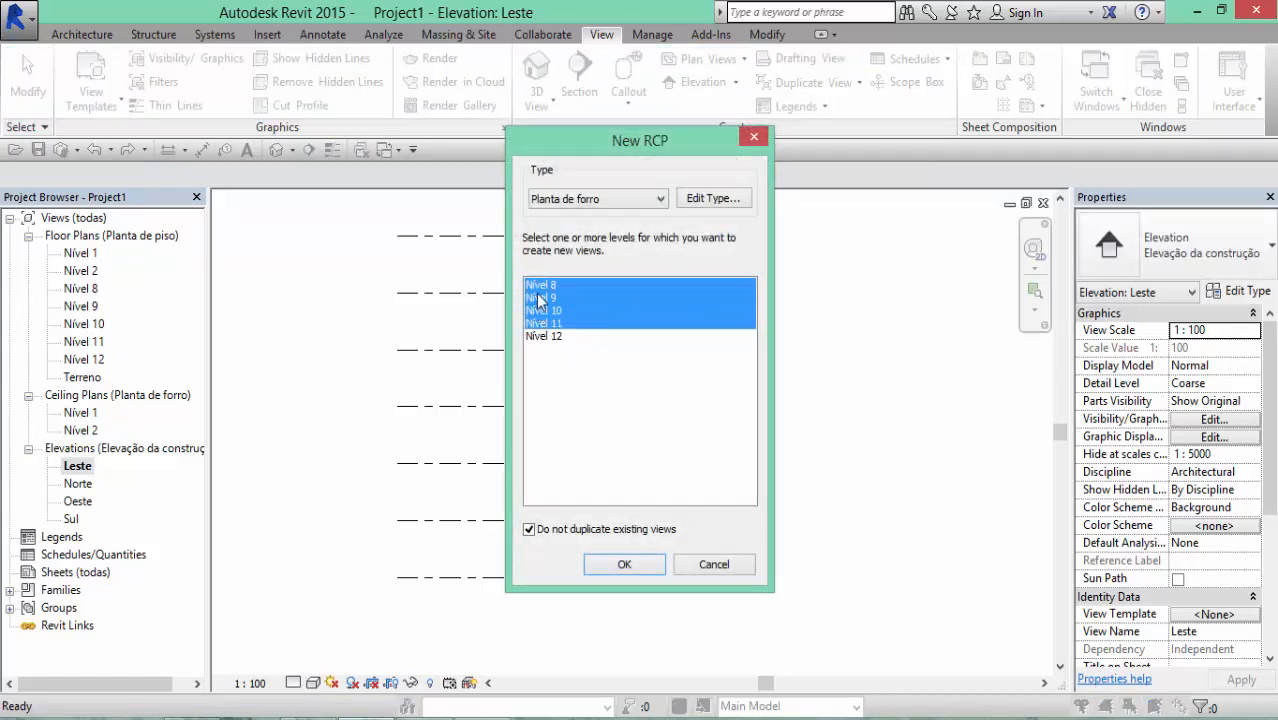
ctrl+click(560, 337)
click(625, 566)
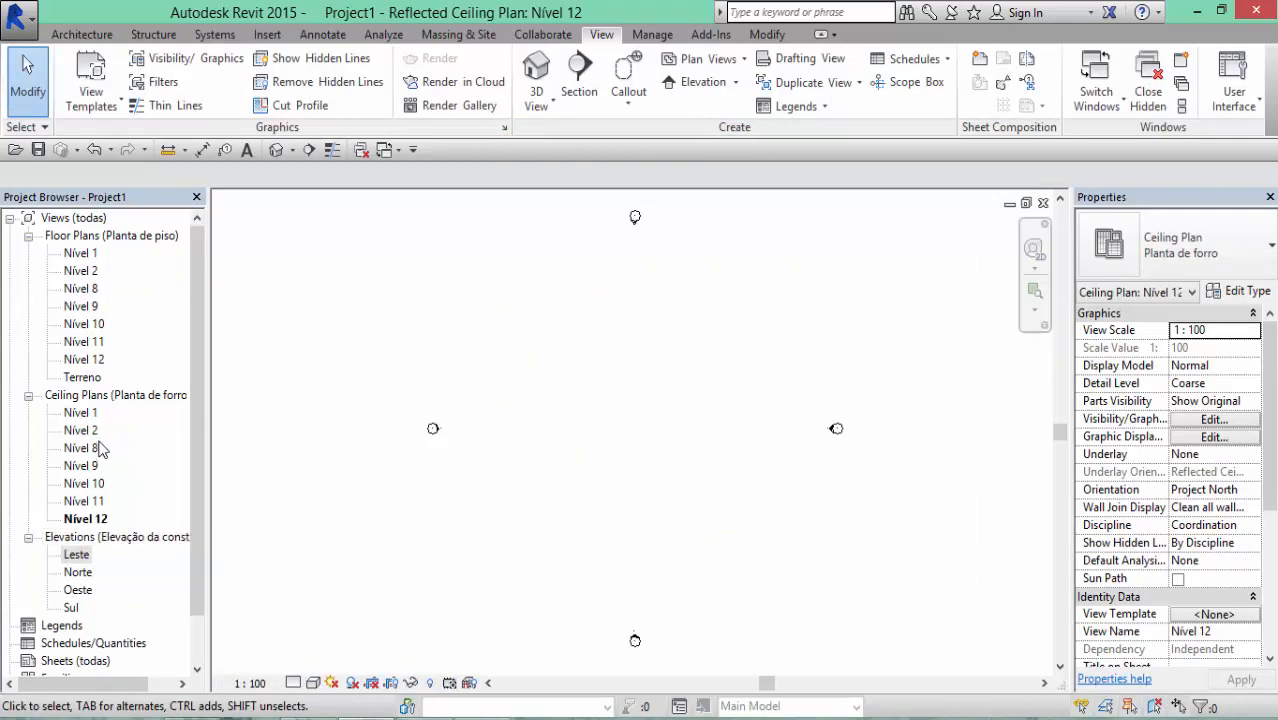
click(28, 396)
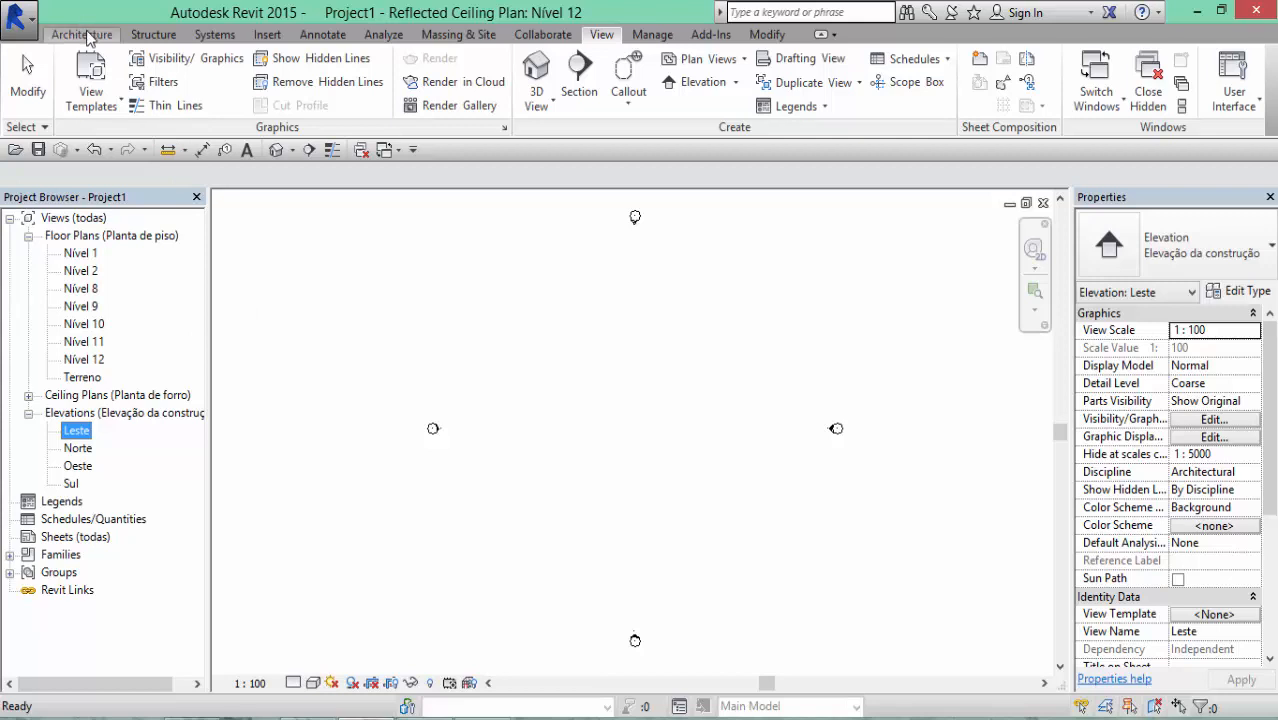
Open the Nível 1 floor plan and start creating a stair
double_click(85, 256)
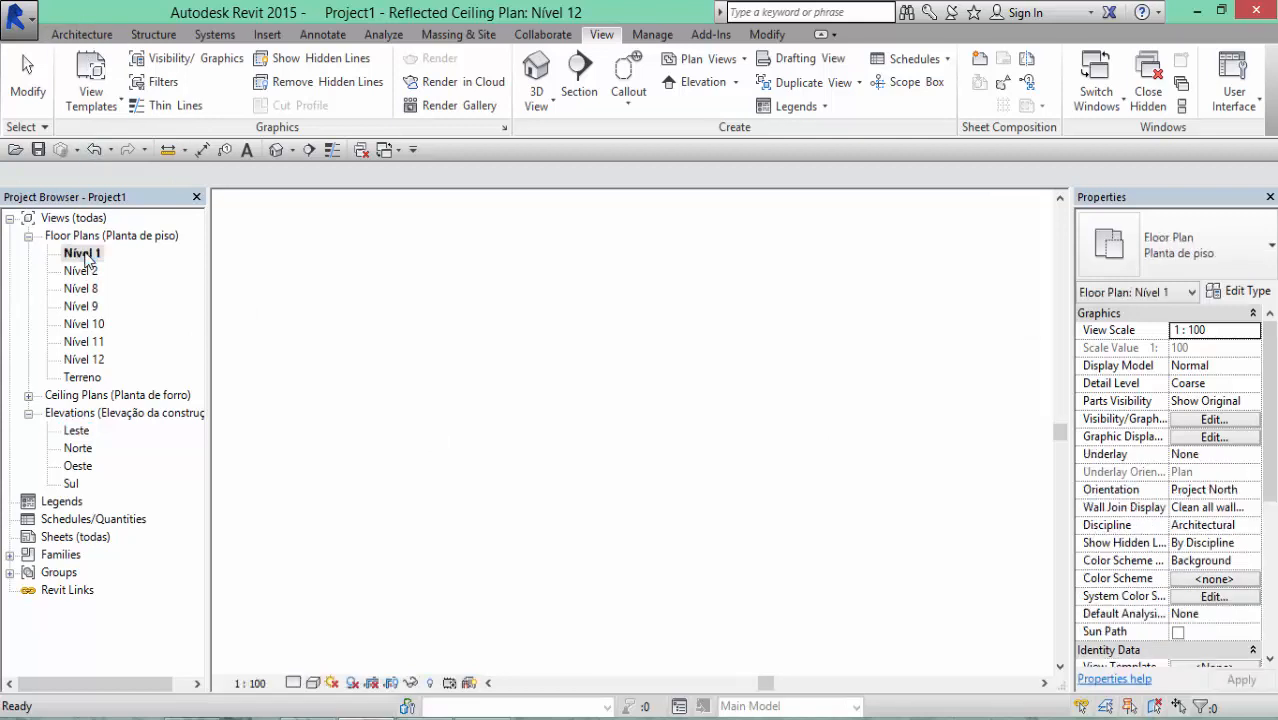
click(95, 40)
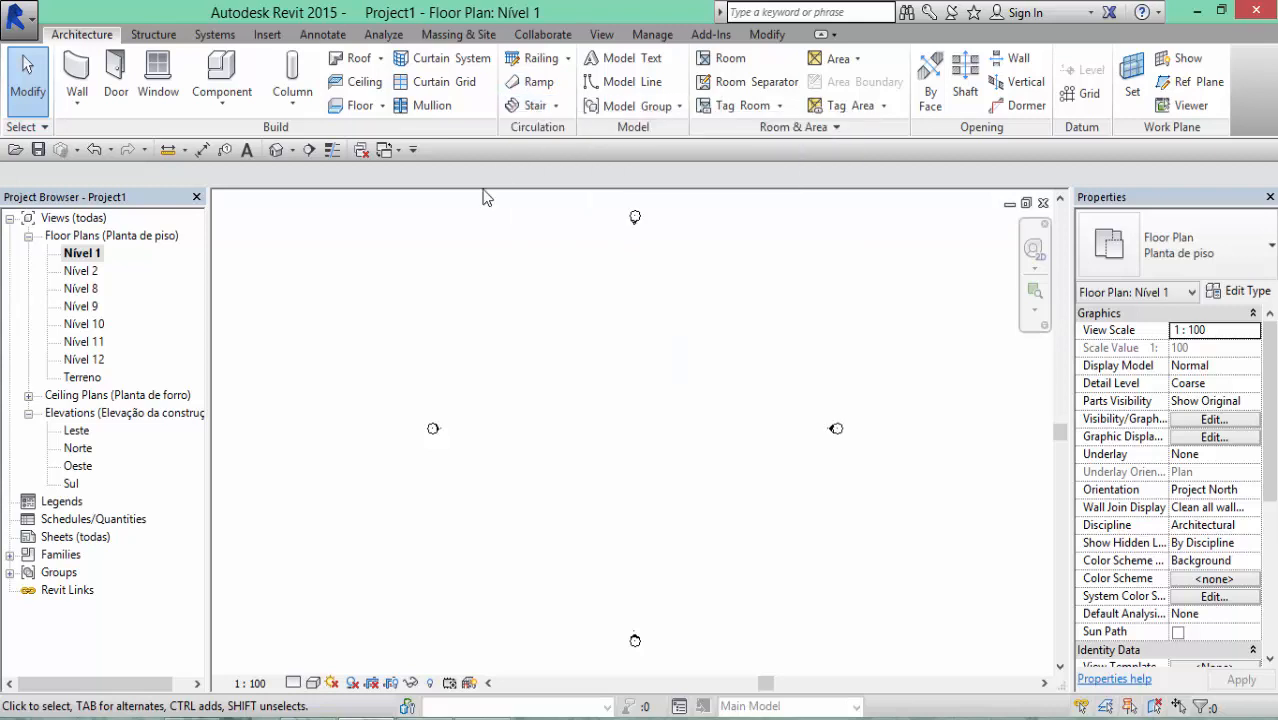
click(529, 106)
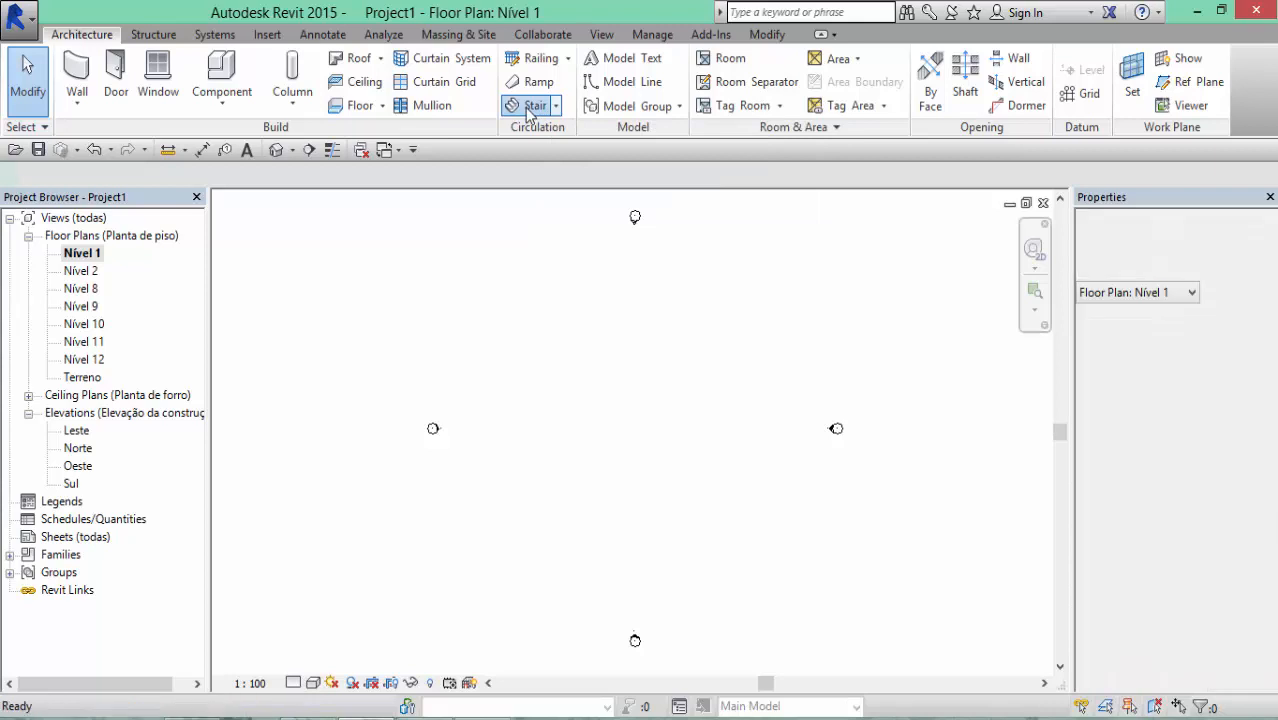
middle_drag(676, 397, 619, 354)
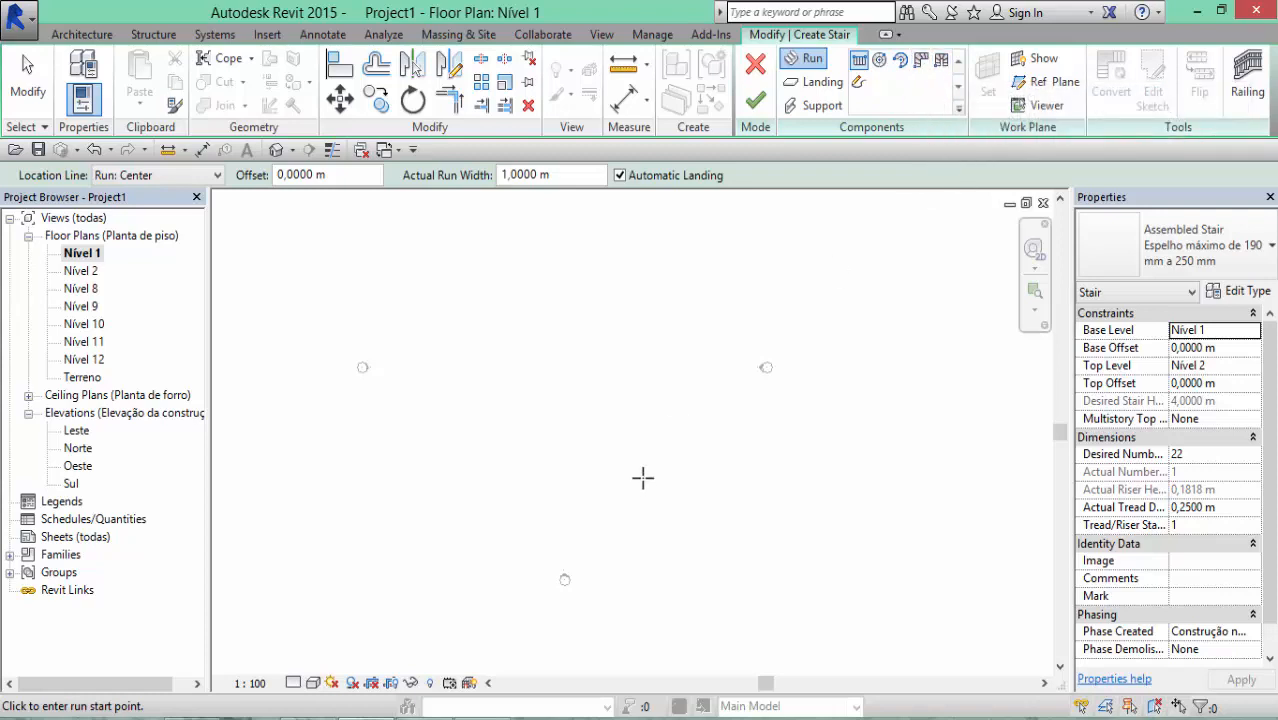
scroll(643, 495, up, 1)
scroll(560, 377, up, 3)
click(569, 493)
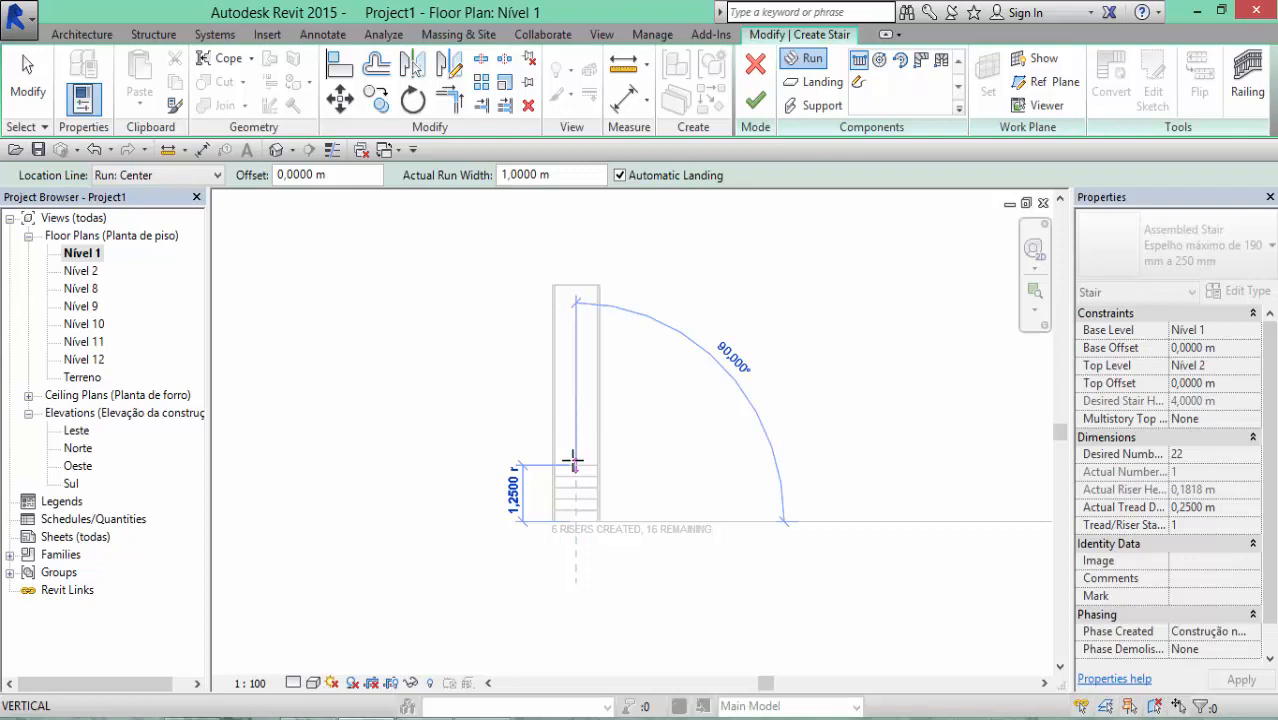
key(Escape)
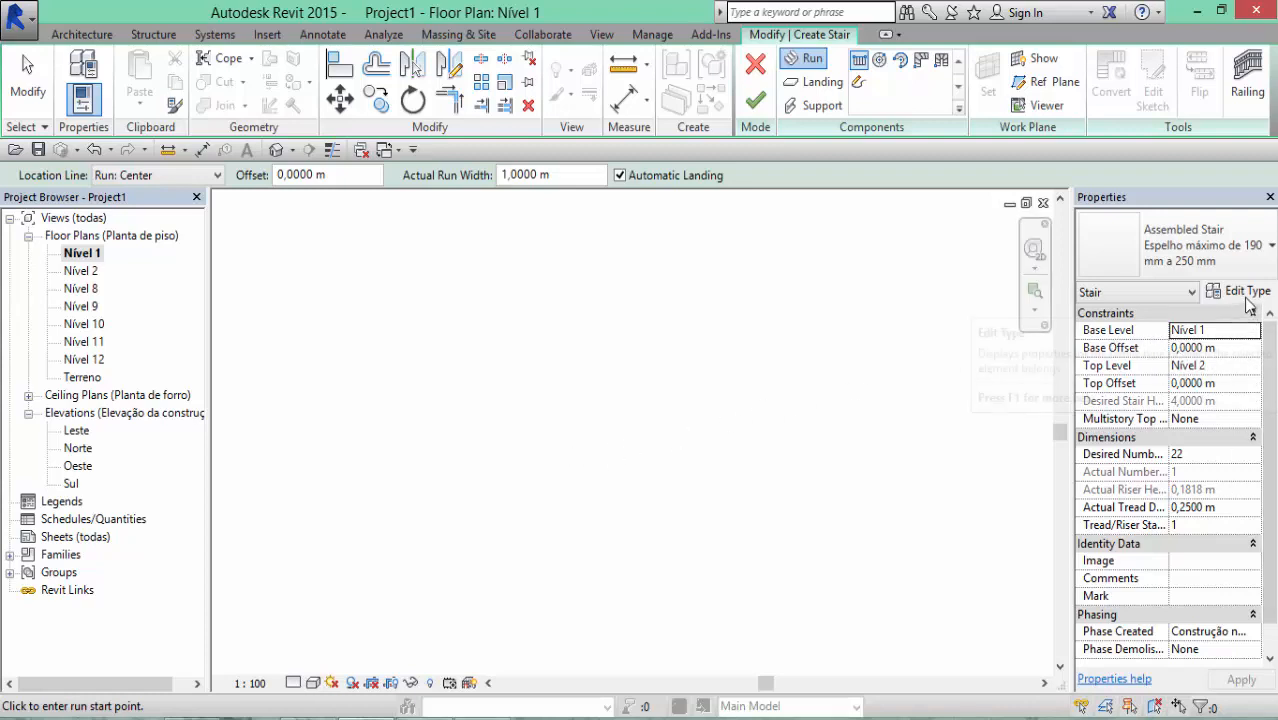
key(Escape)
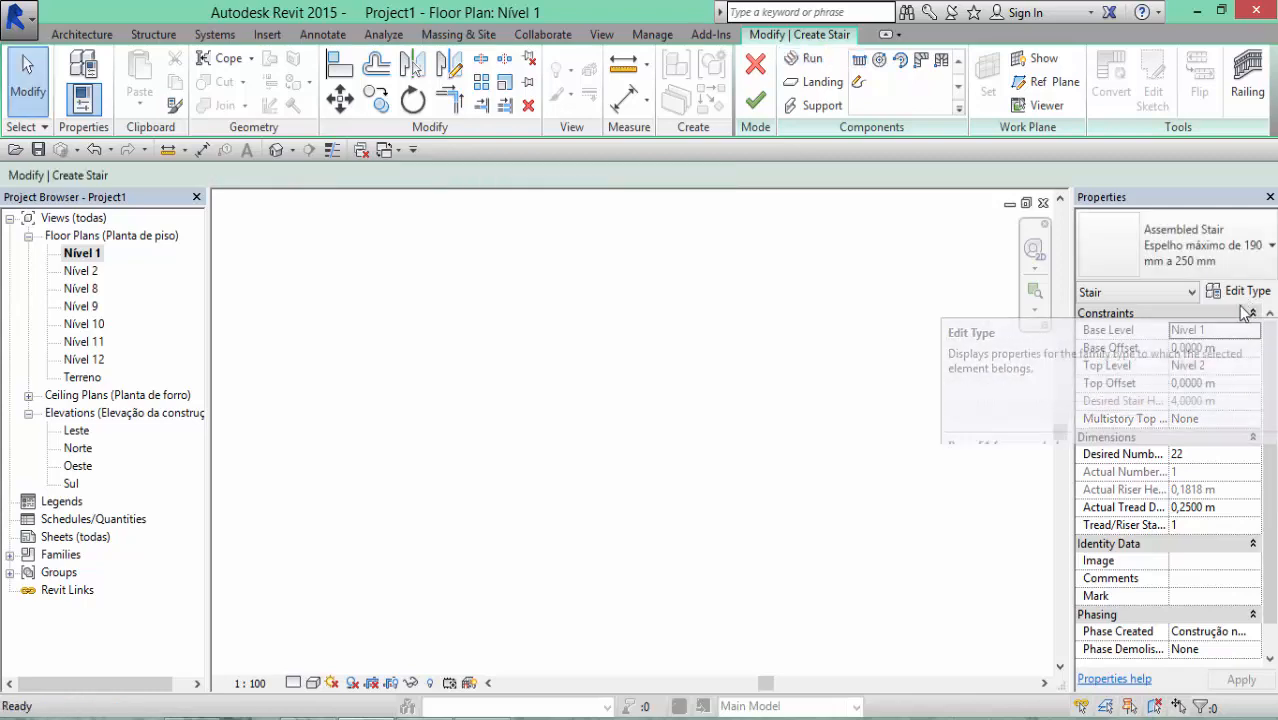
Review the riser height, tread depth and run width rules in the assembled stair's type properties
click(1244, 291)
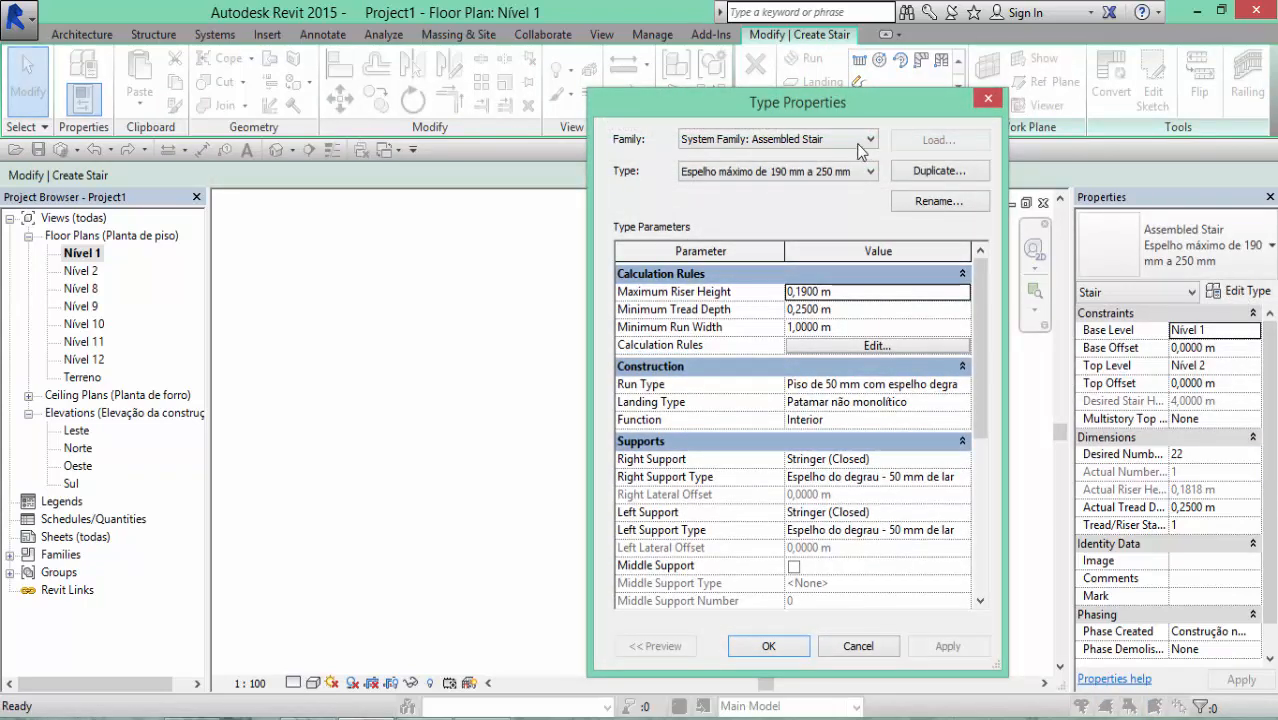
drag(836, 116, 744, 112)
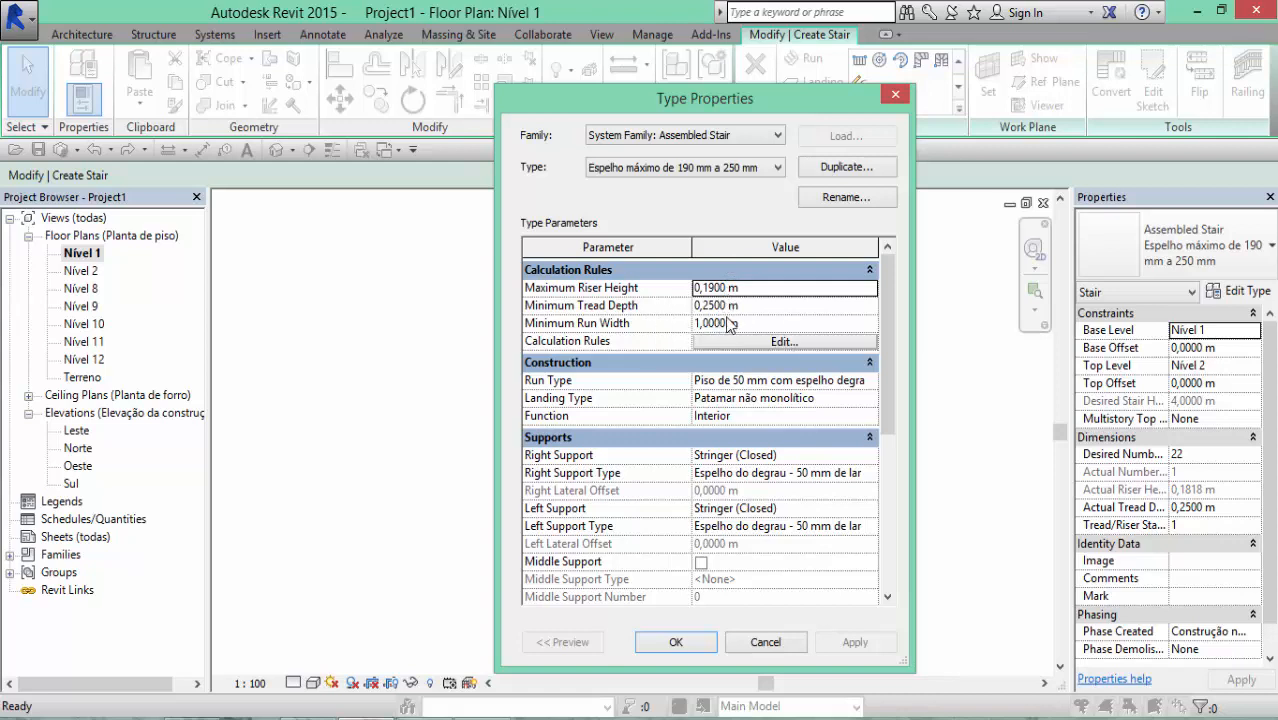
click(741, 648)
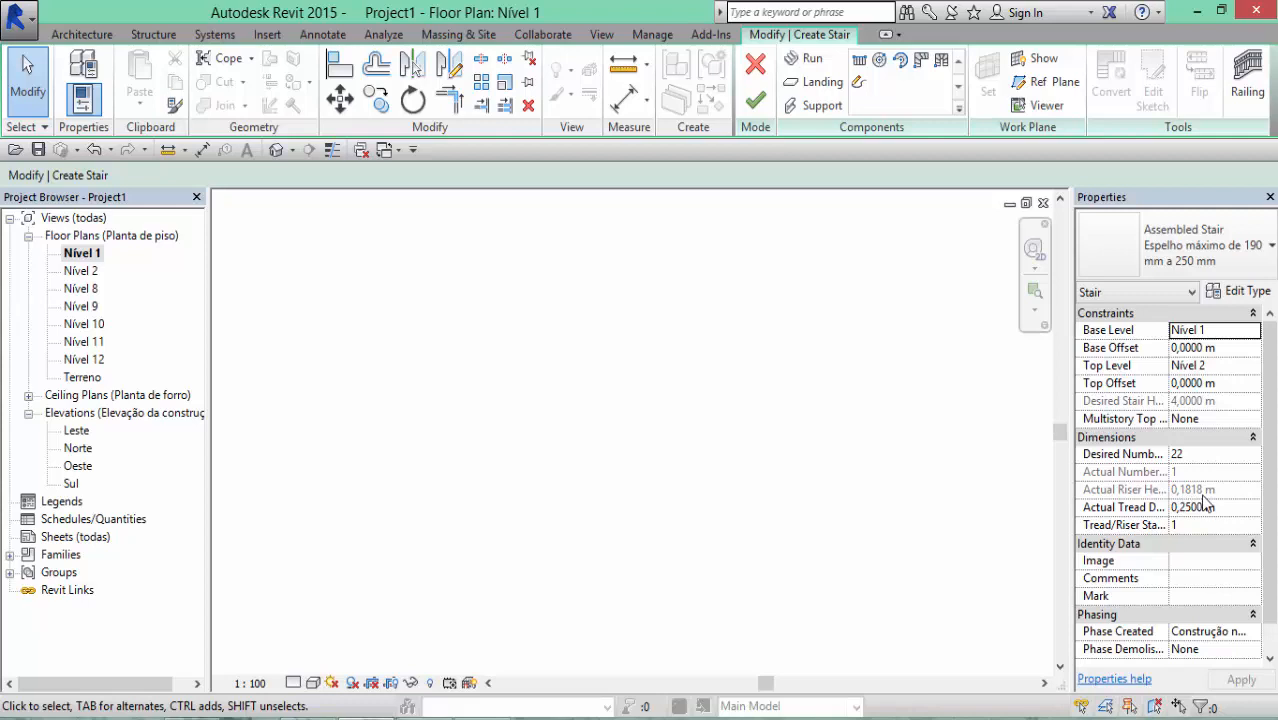
Set the stair's desired number of risers to 20
click(1195, 455)
click(1195, 455)
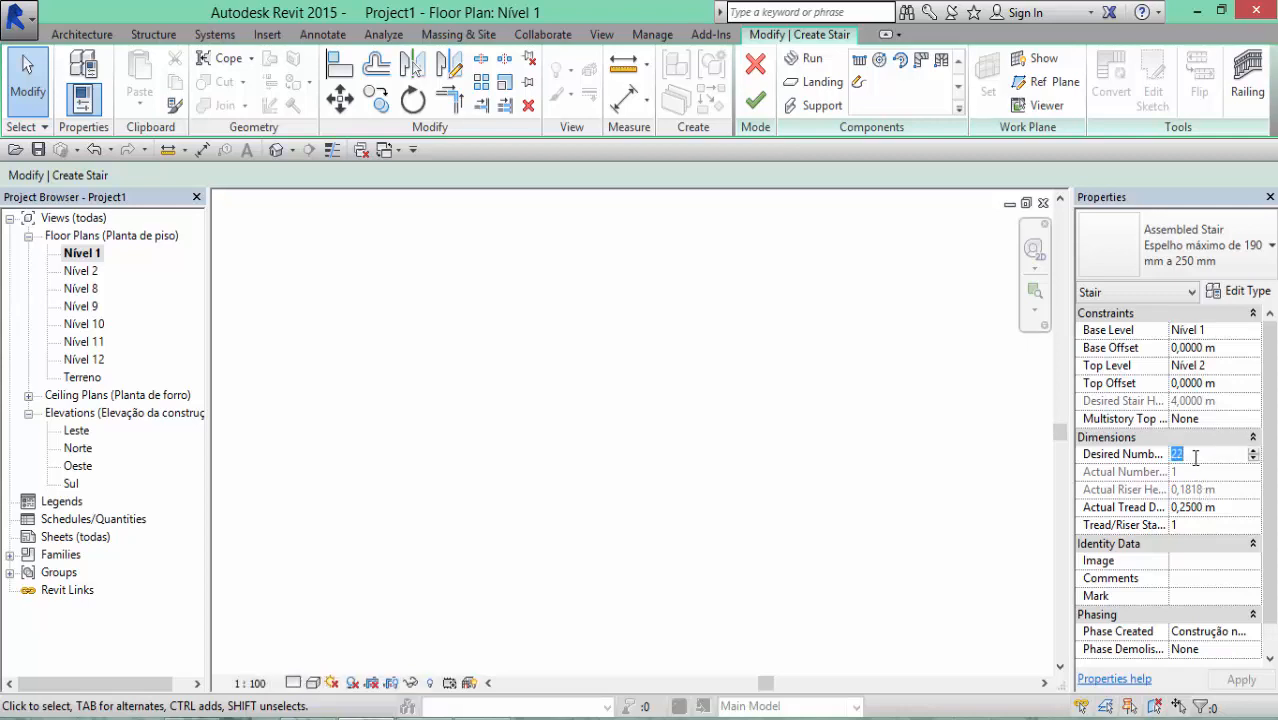
key(BackSpace)
text(0)
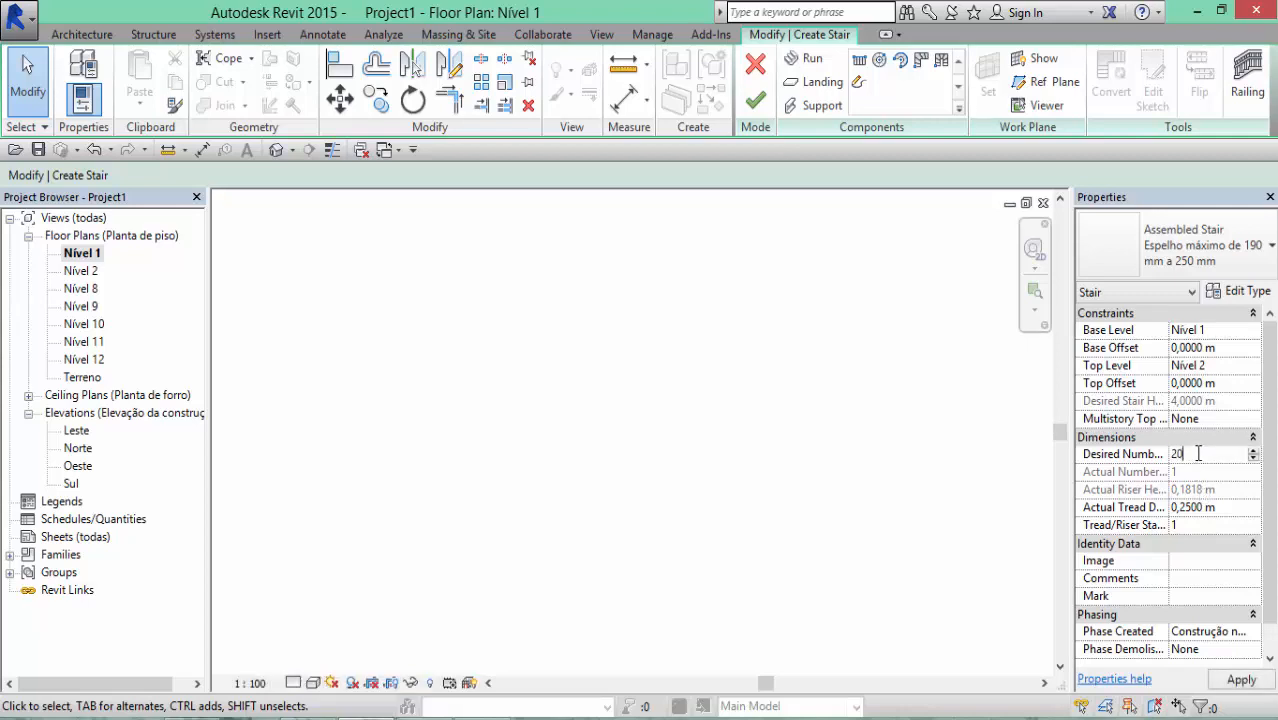
key(Return)
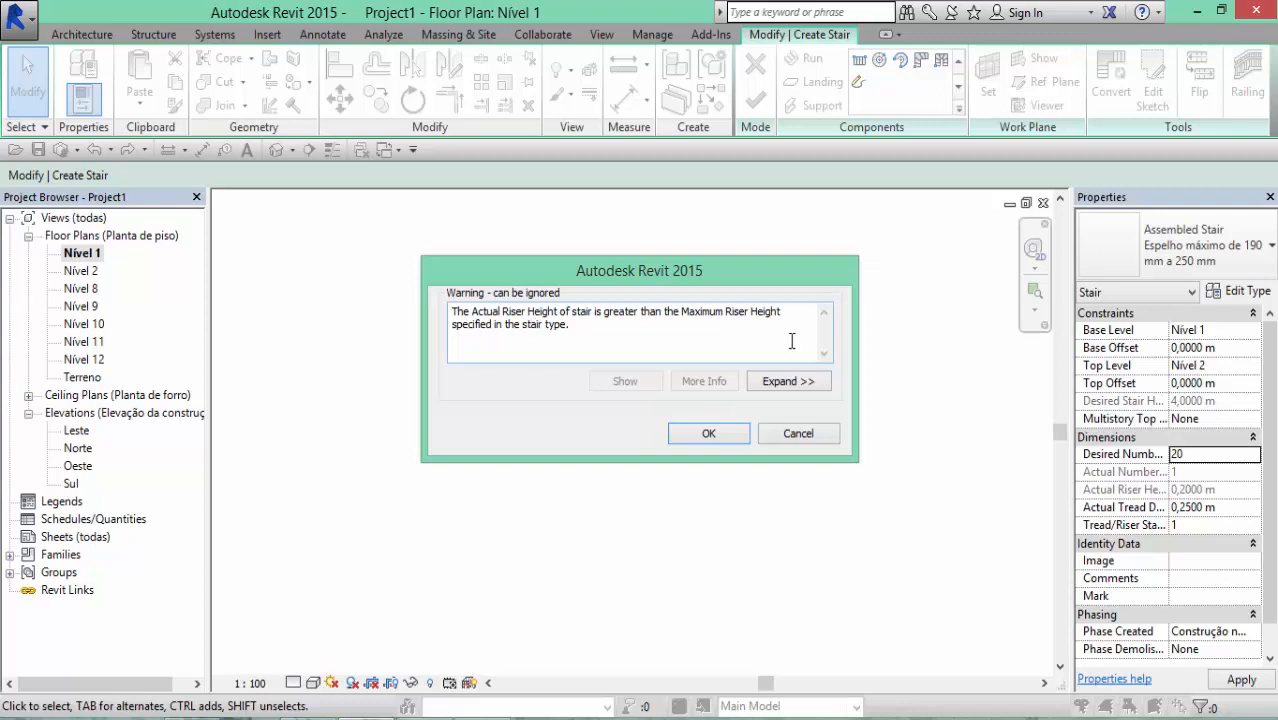
click(724, 438)
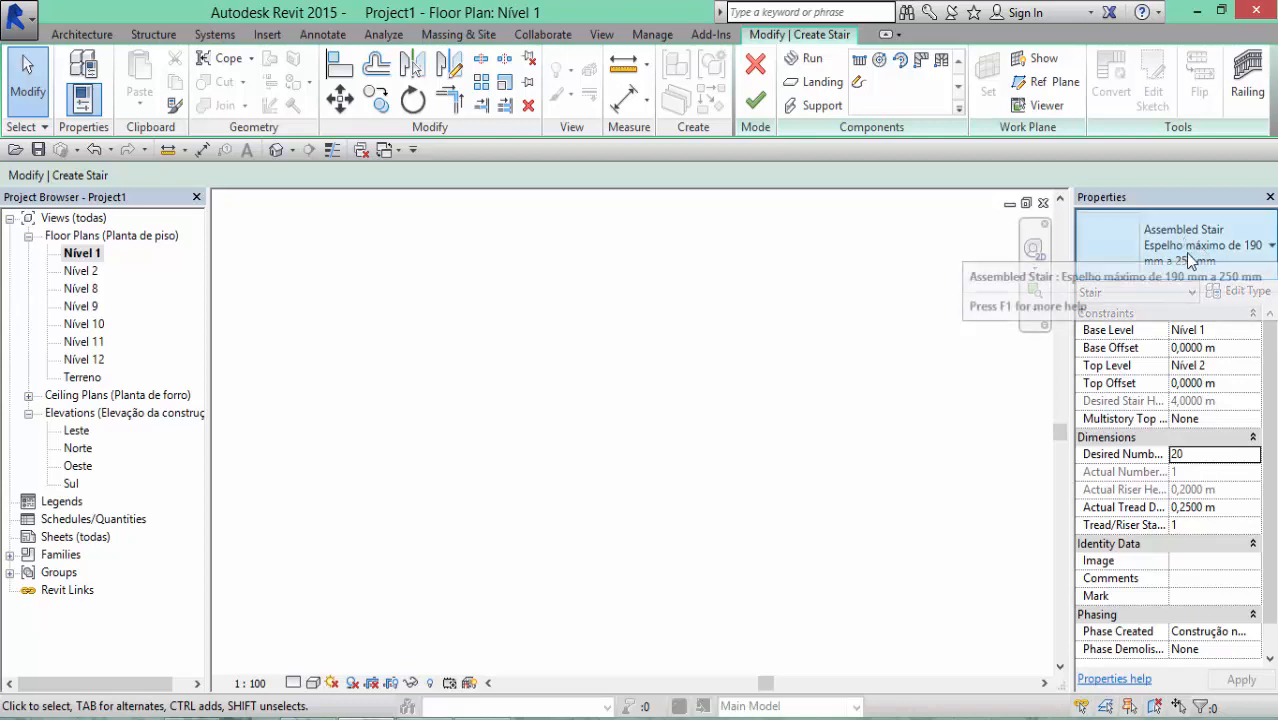
Set the stair's desired number of risers to 25
click(1190, 457)
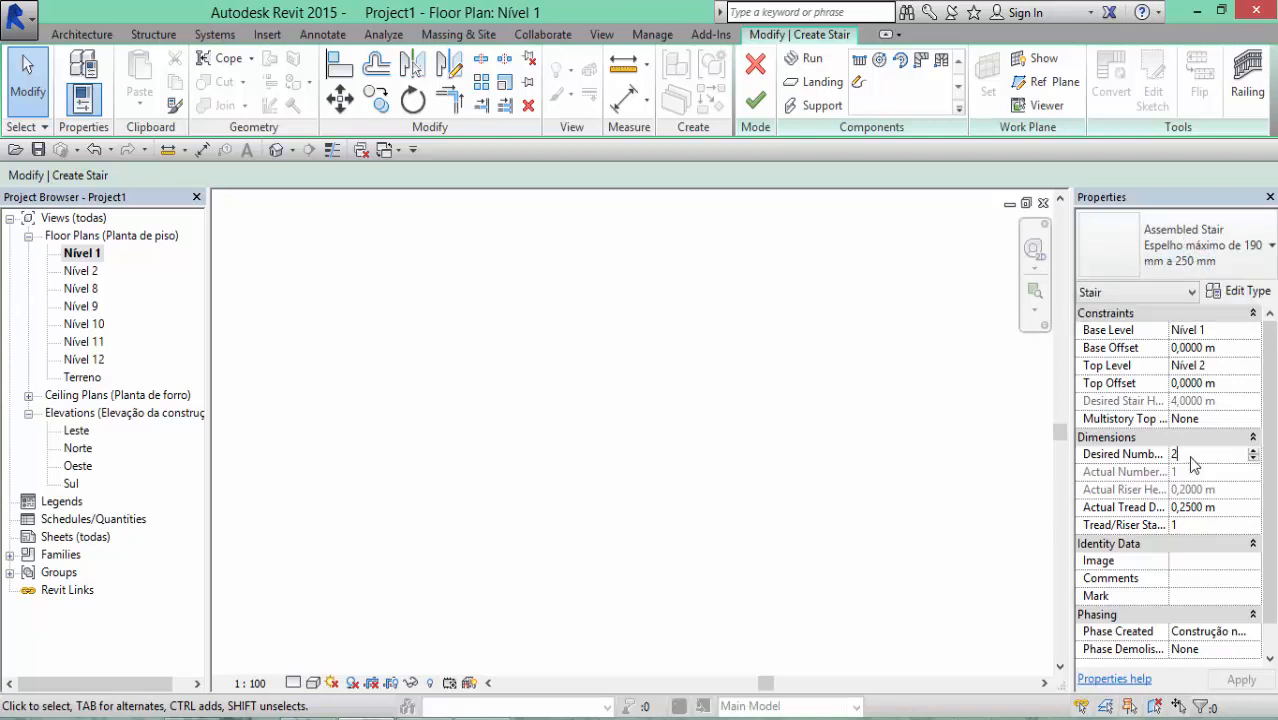
key(BackSpace)
text(2)
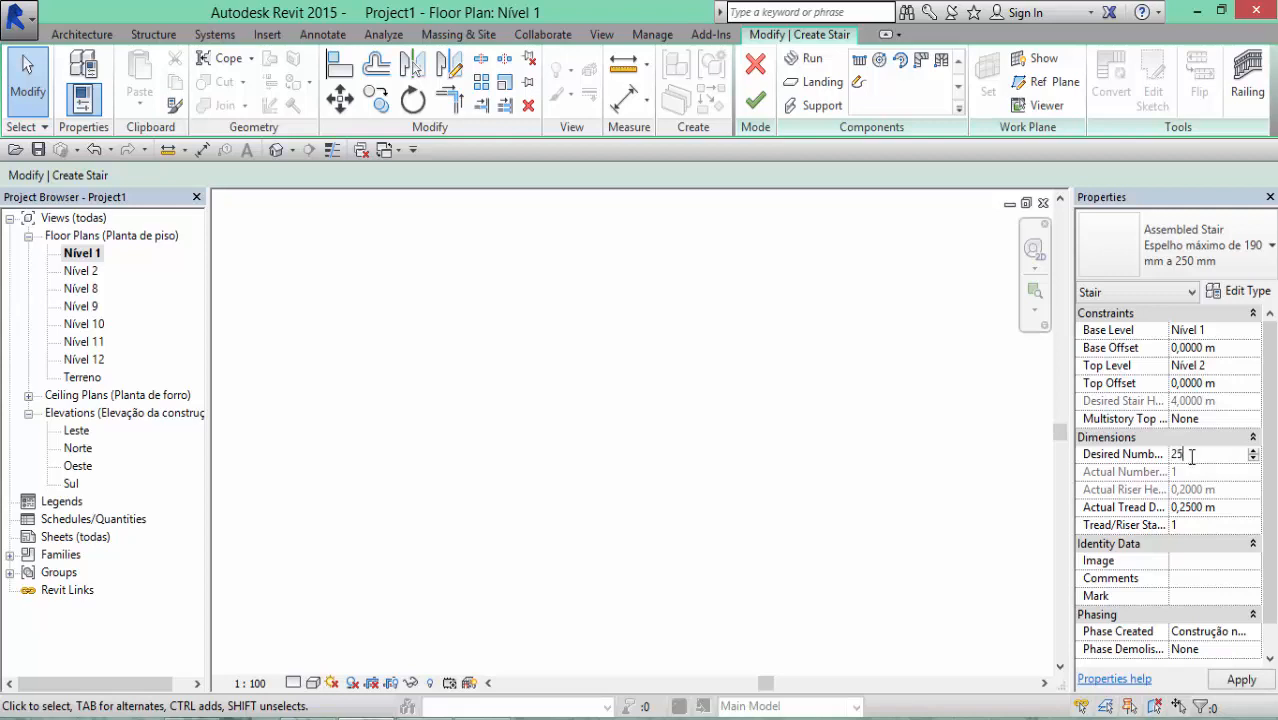
text(5)
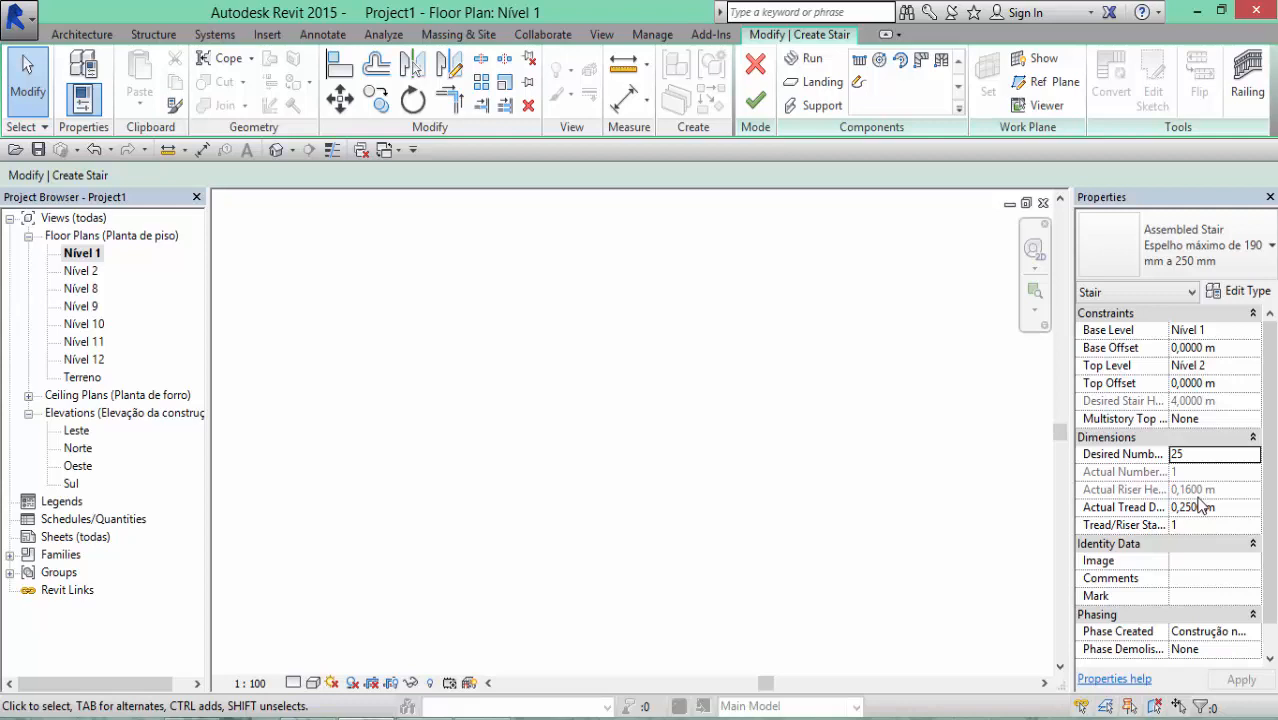
Examine the stair type's calculation rules in the Stair Calculator
click(1236, 292)
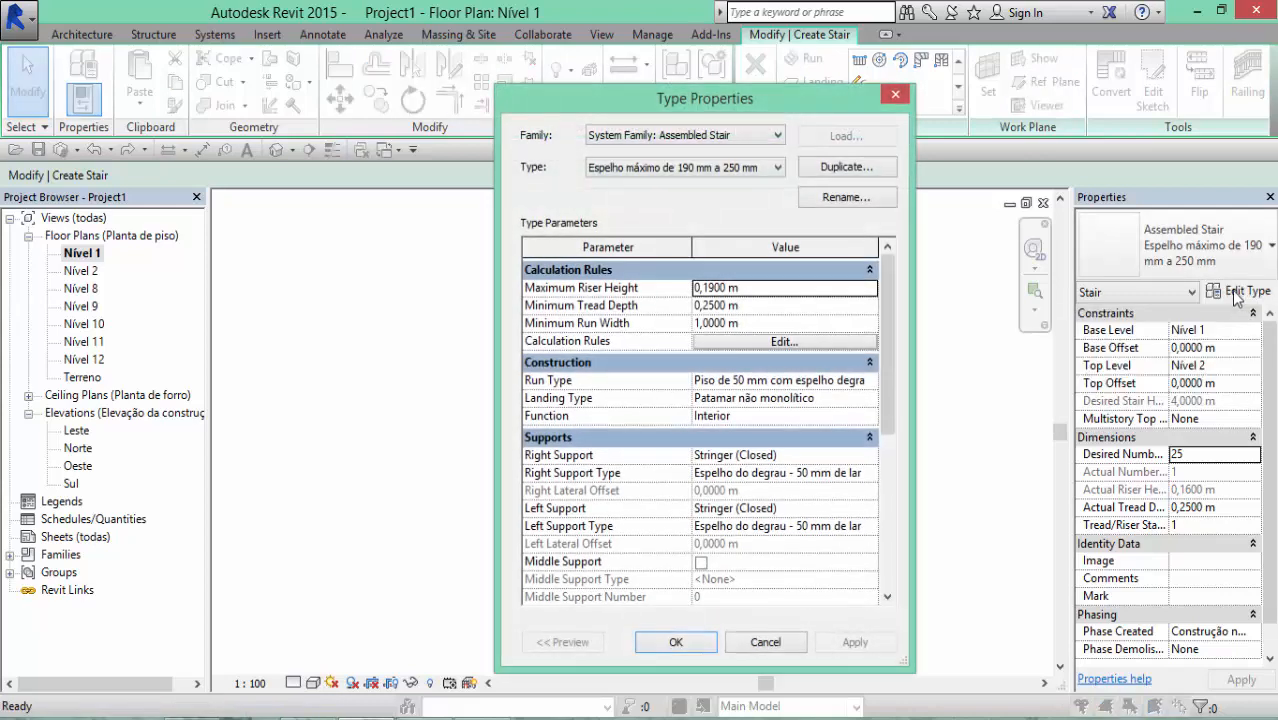
click(786, 342)
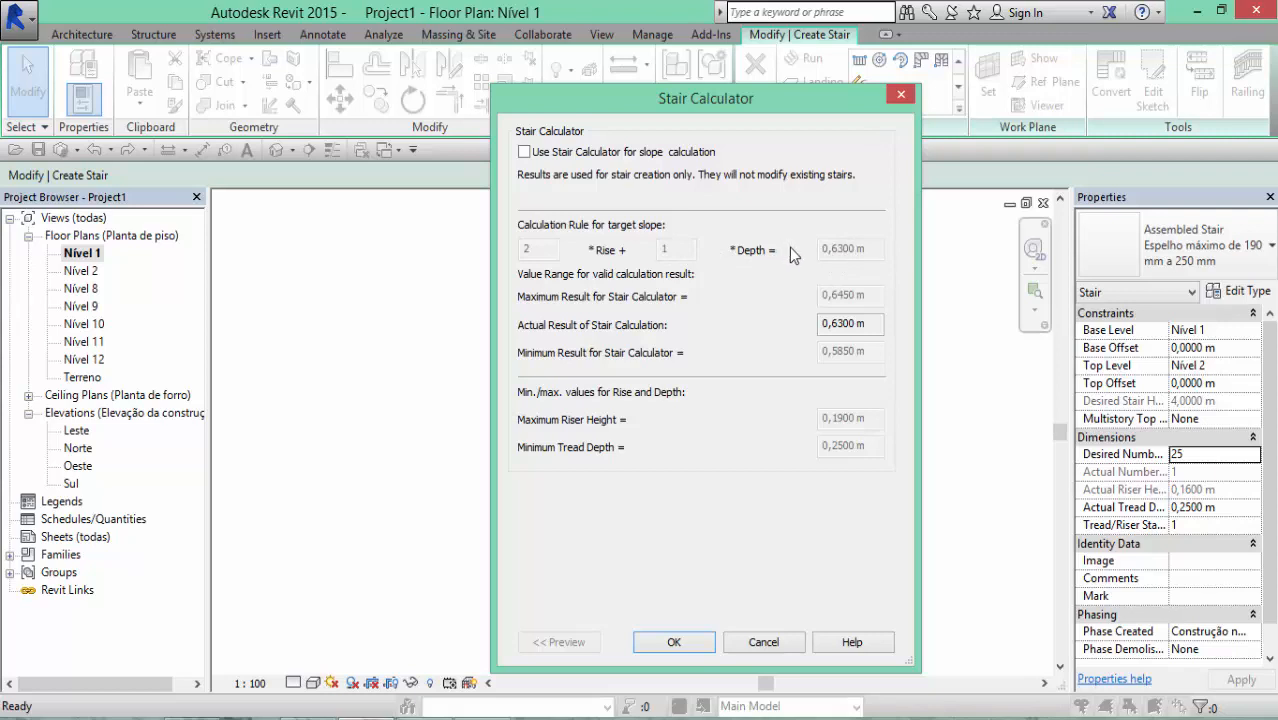
click(675, 643)
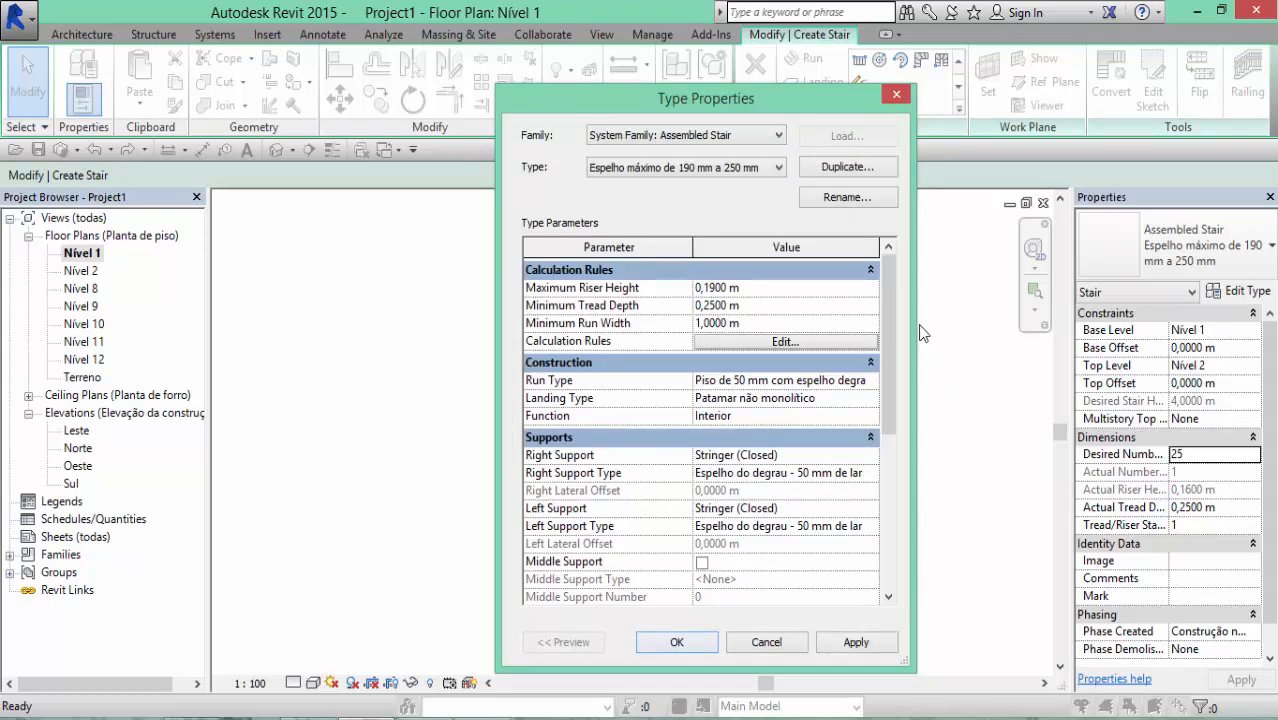
Examine the material, tread and riser properties of the run type used by the assembled stair
scroll(888, 293, down, 3)
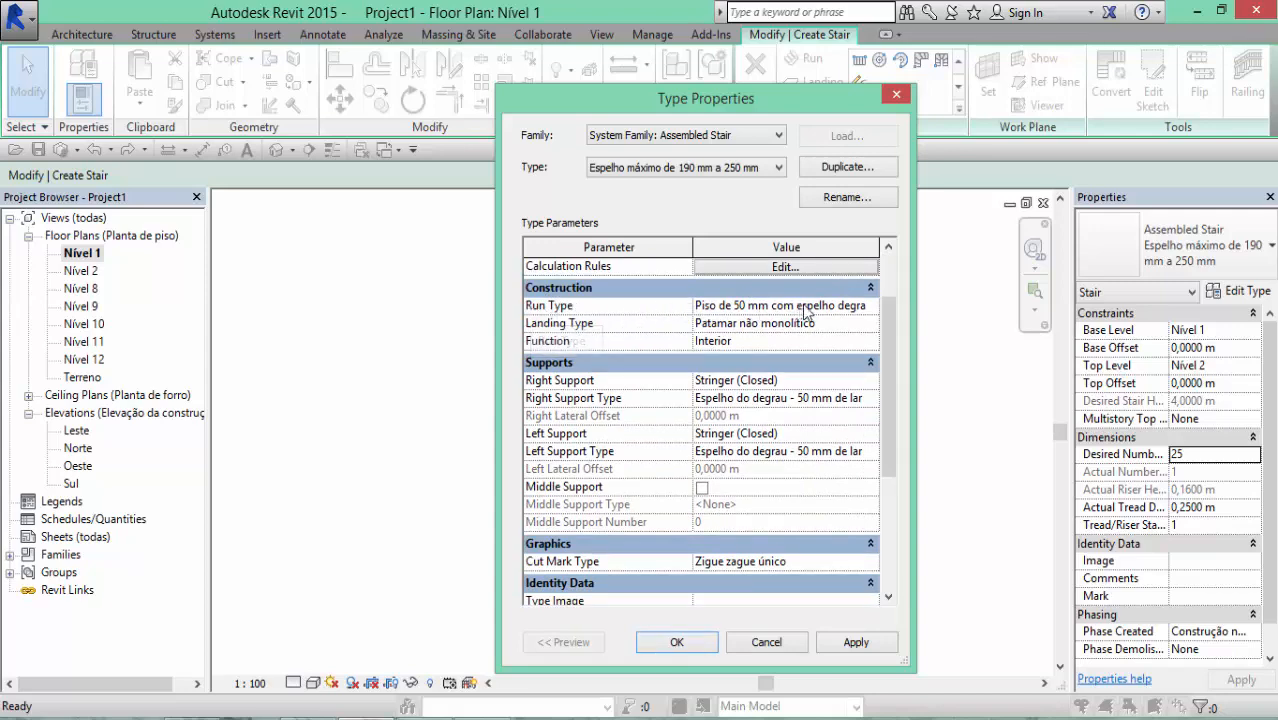
click(868, 308)
click(871, 310)
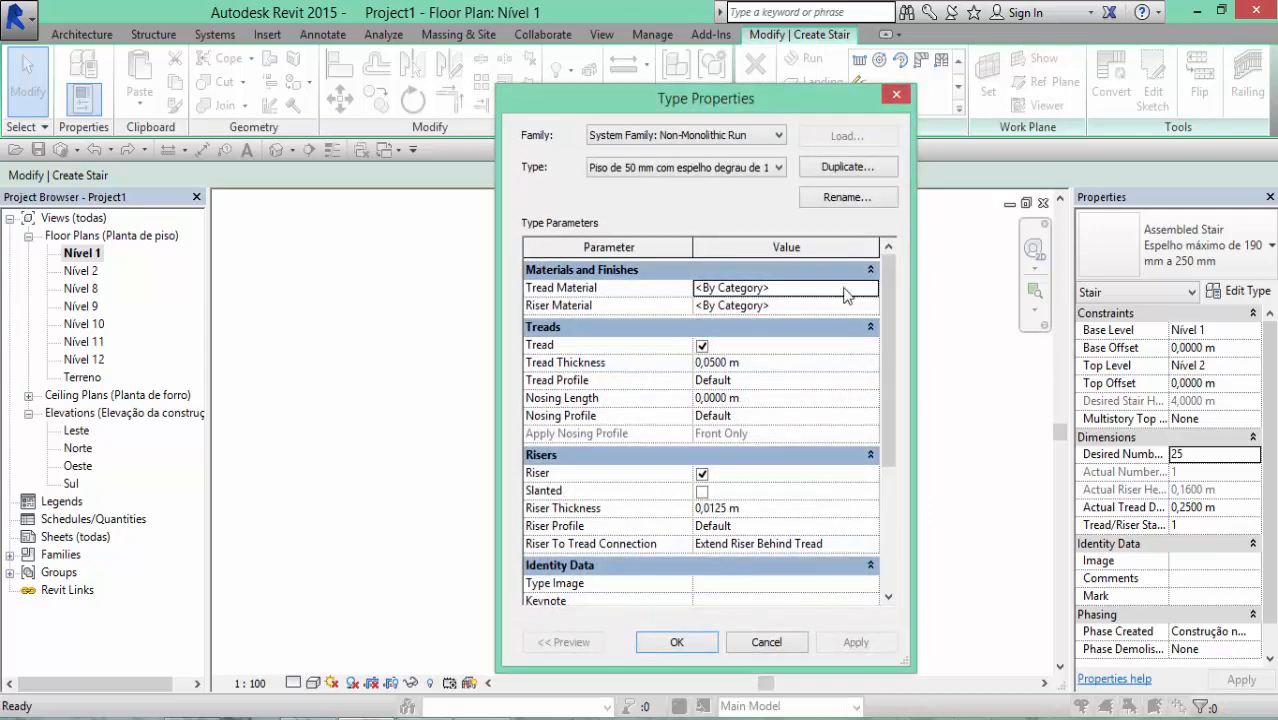
click(896, 96)
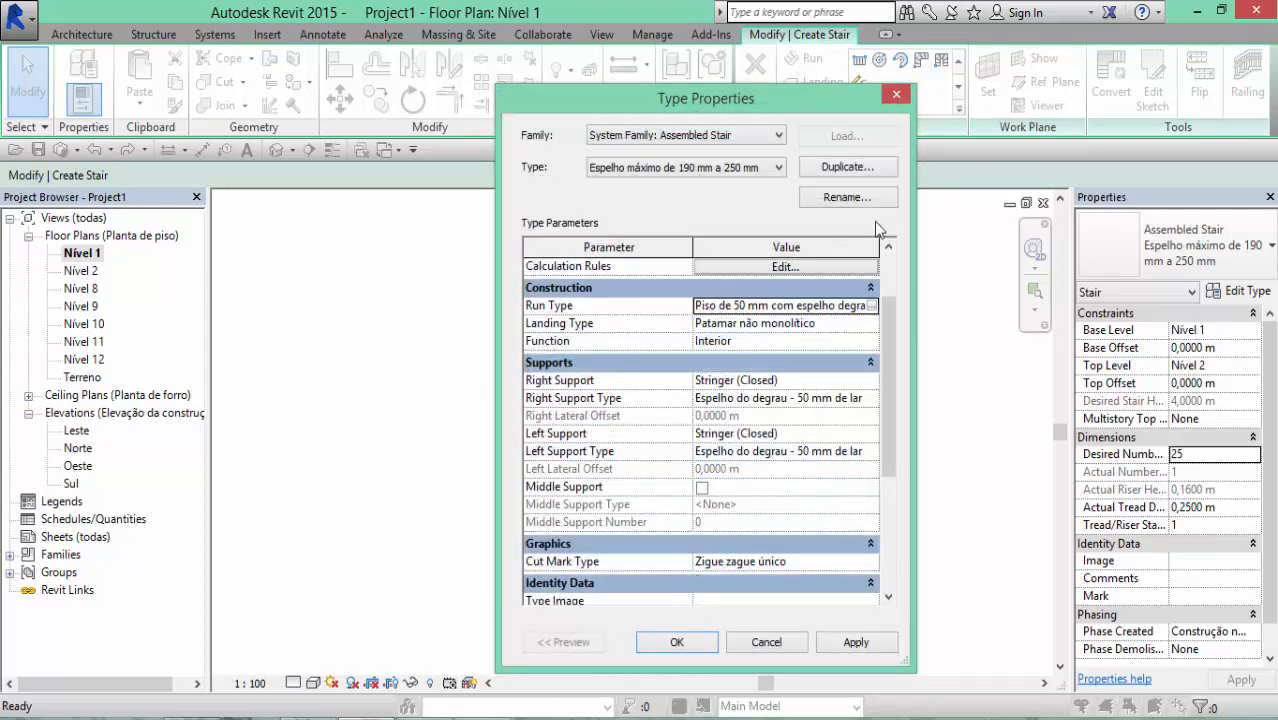
Review the run type's tread thickness, nosing, riser and riser-to-tread connection settings, along with its identity data
click(871, 309)
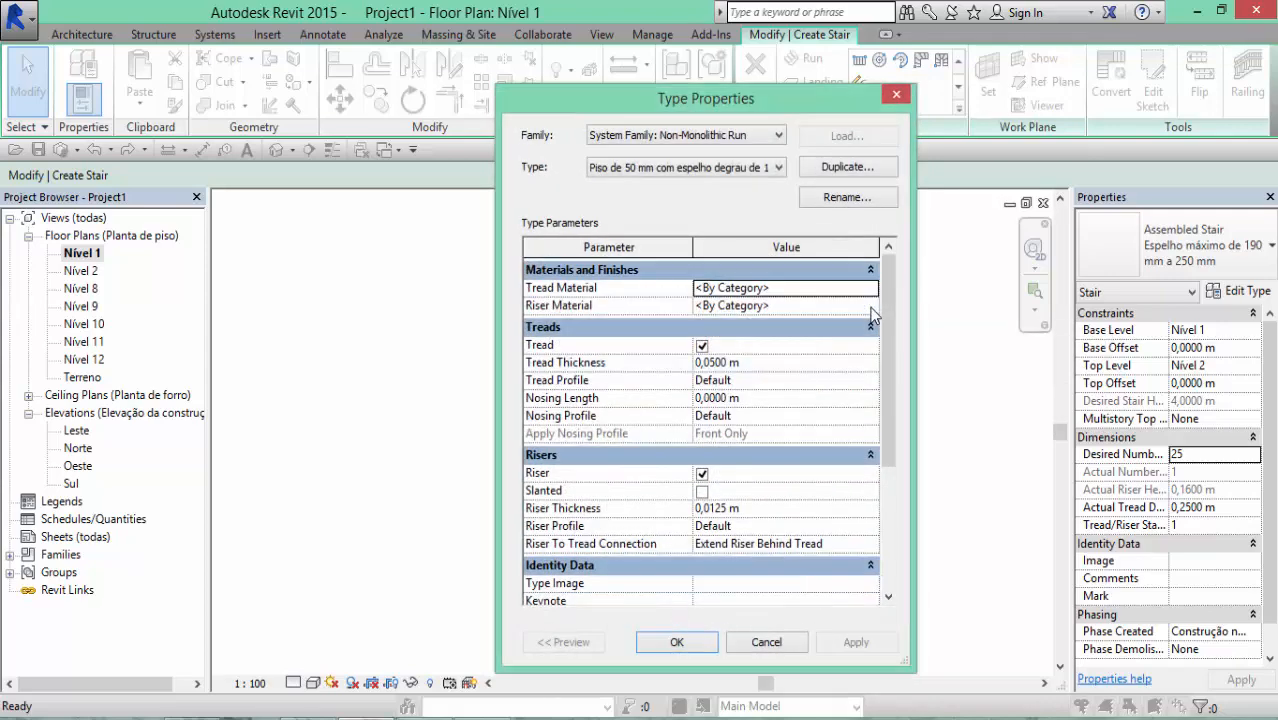
scroll(885, 287, down, 1)
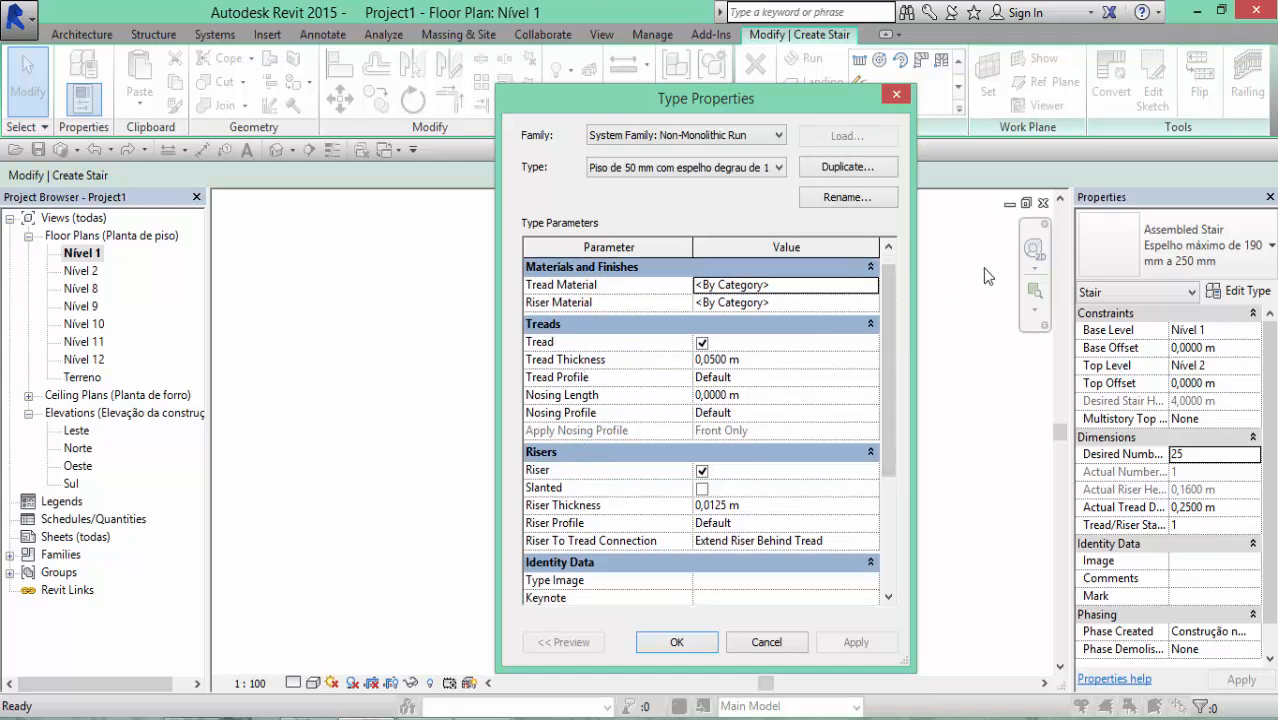
mouse_move(884, 275)
mouse_down()
mouse_move(890, 335)
mouse_move(884, 268)
mouse_up()
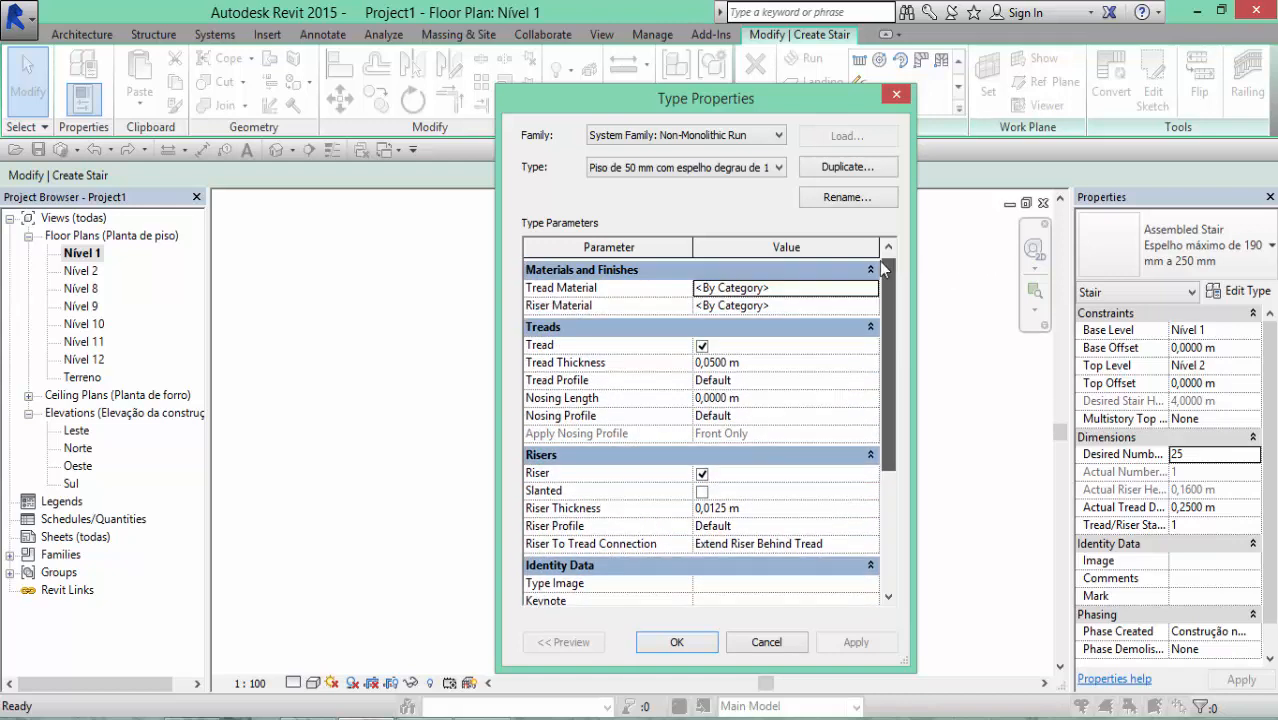
click(896, 94)
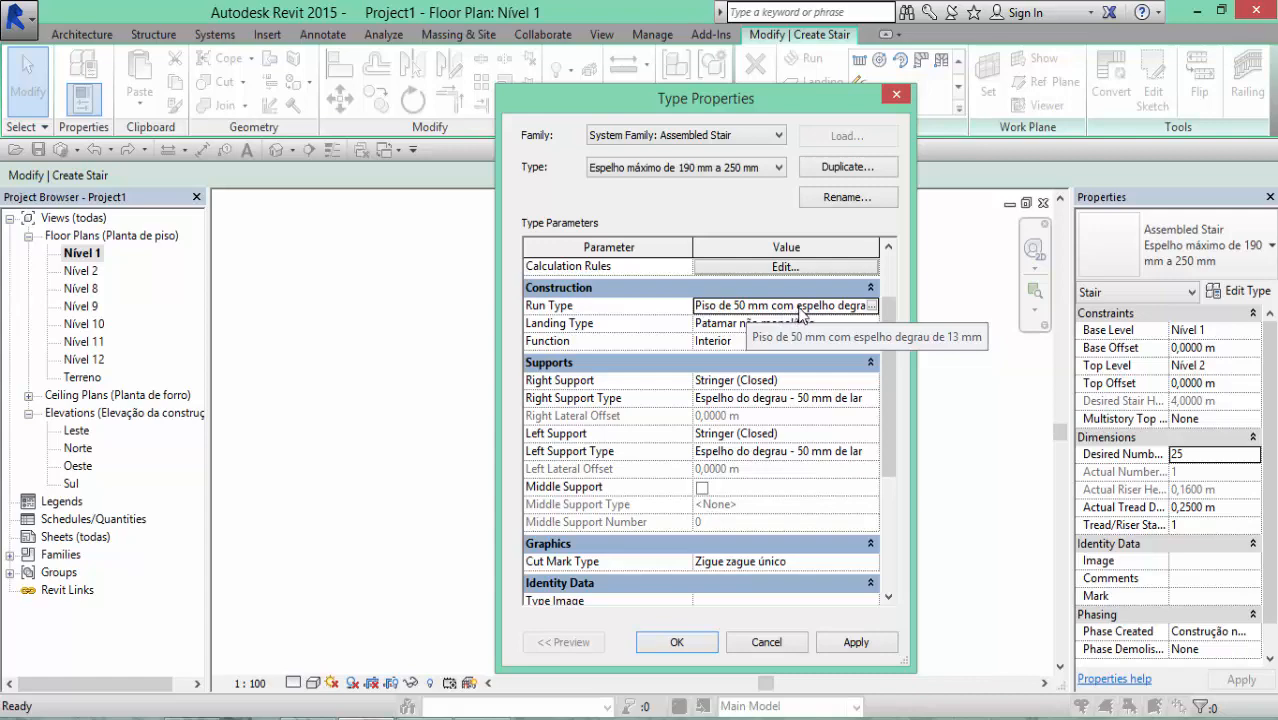
click(875, 306)
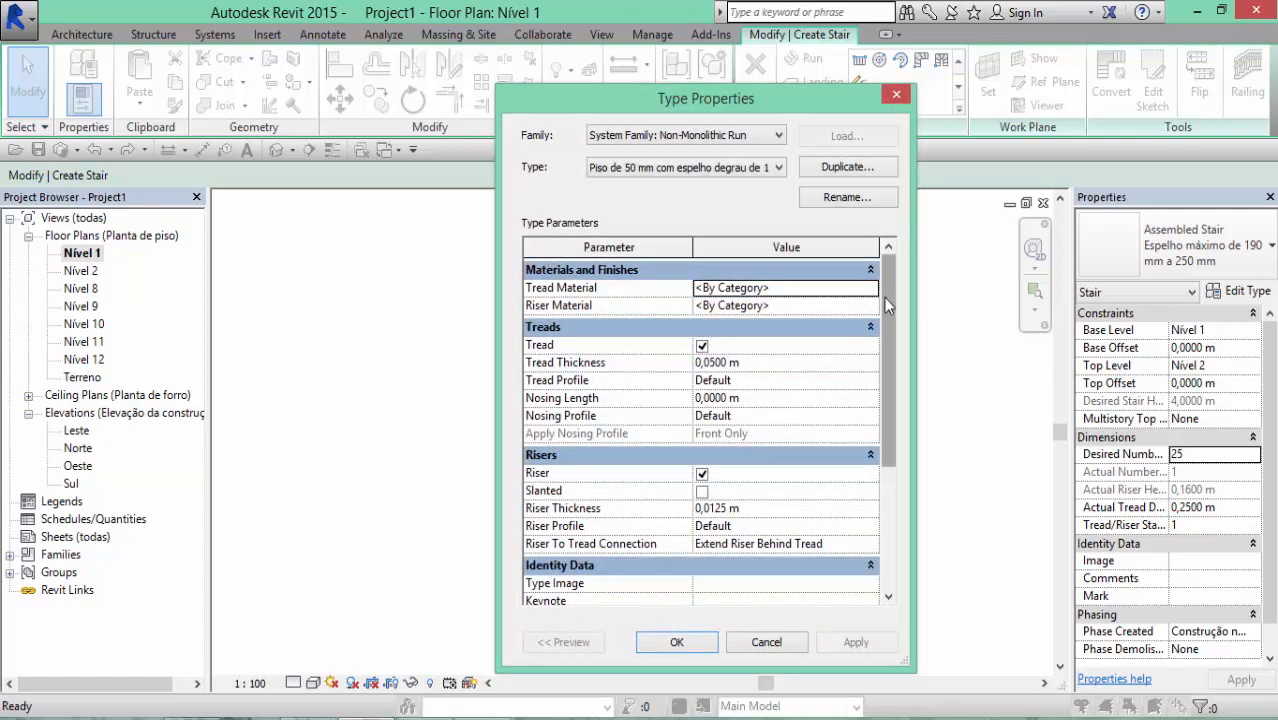
drag(884, 297, 895, 340)
scroll(895, 340, up, 1)
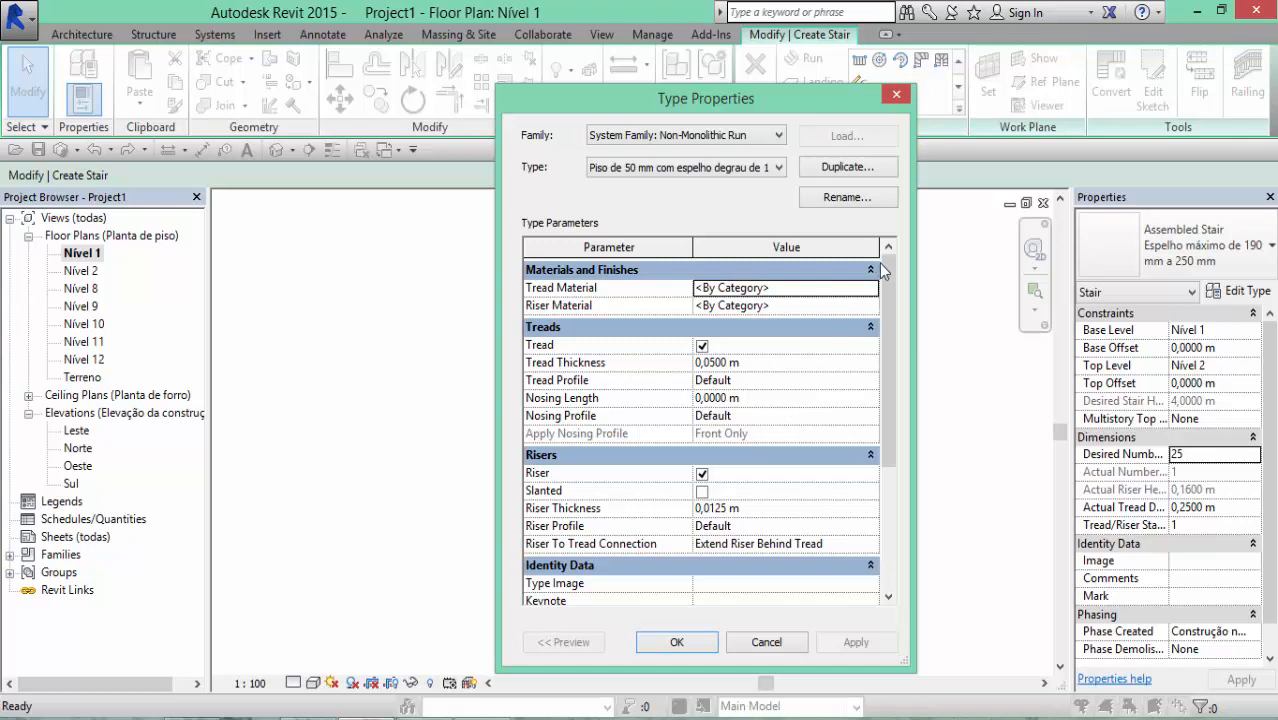
scroll(888, 358, down, 3)
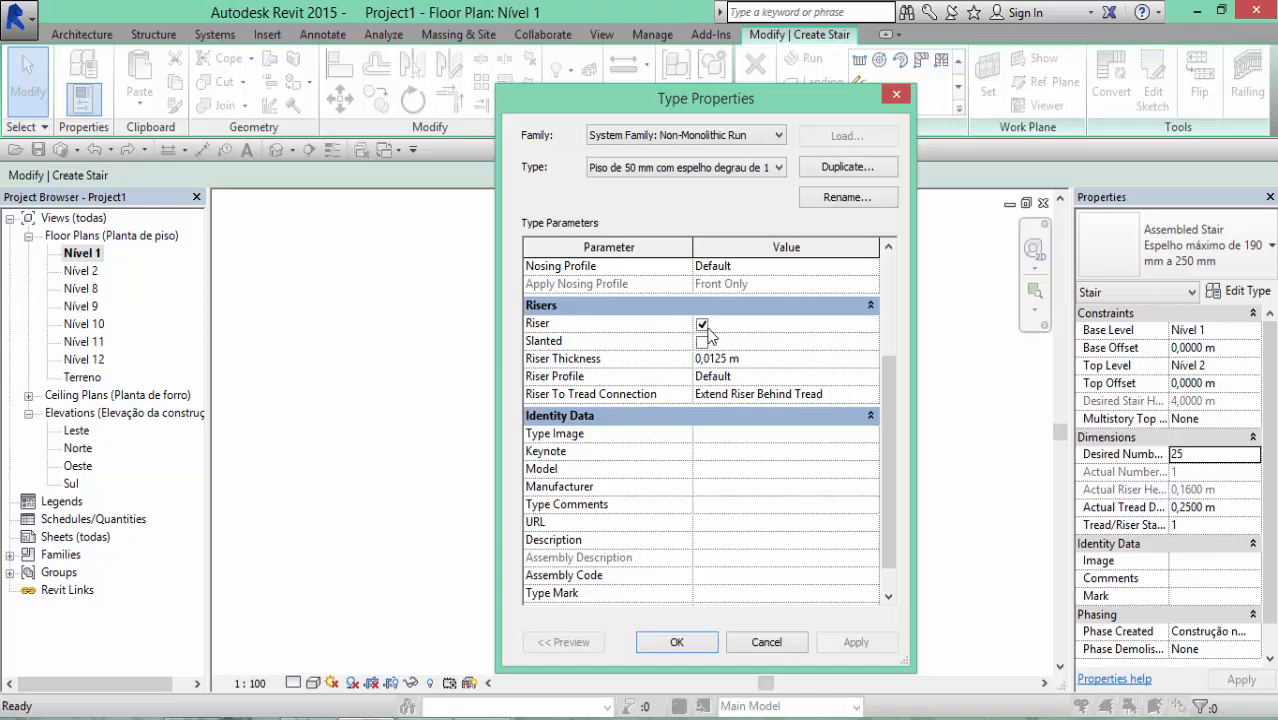
click(694, 645)
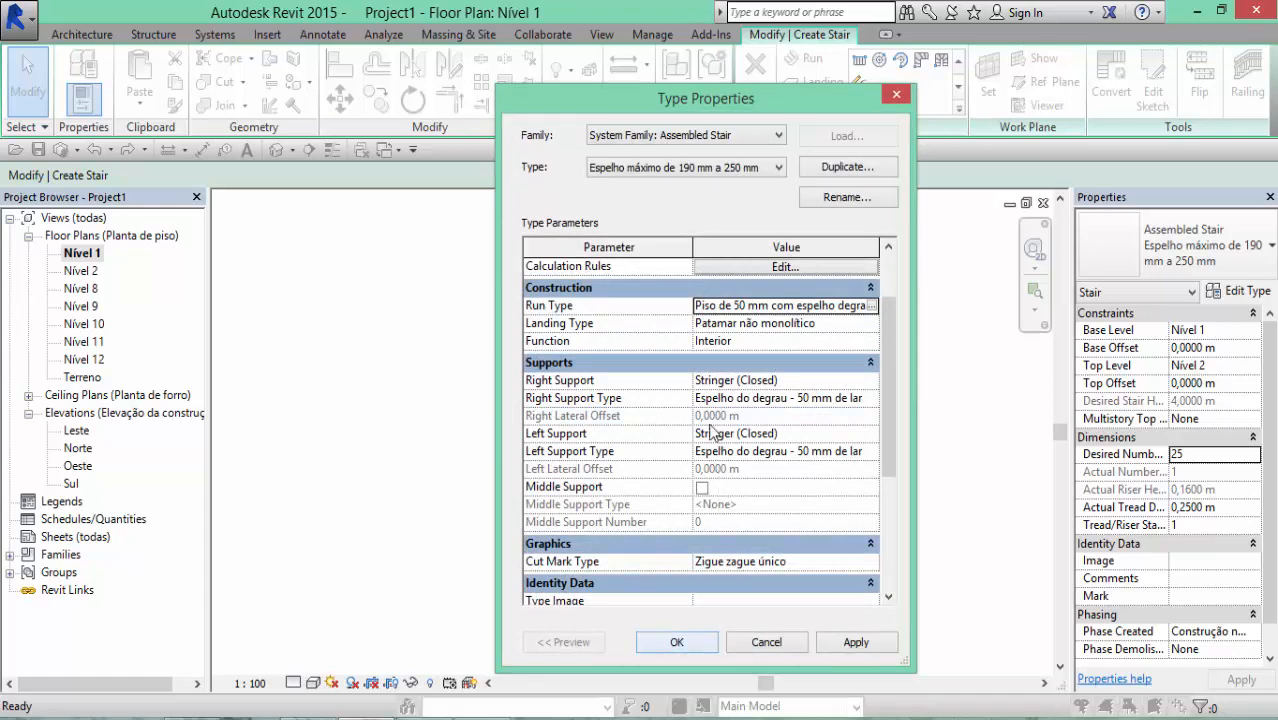
Examine the properties of the stair's landing type, including whether its treads match the run
click(797, 323)
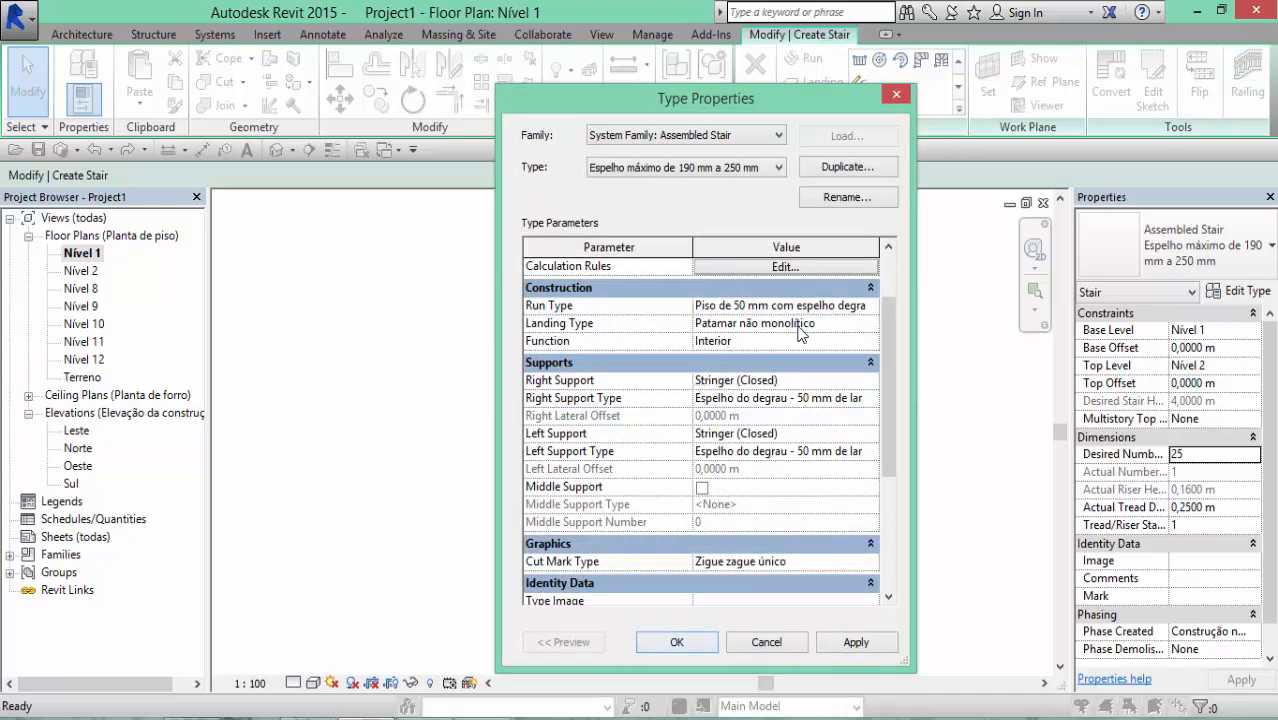
click(871, 324)
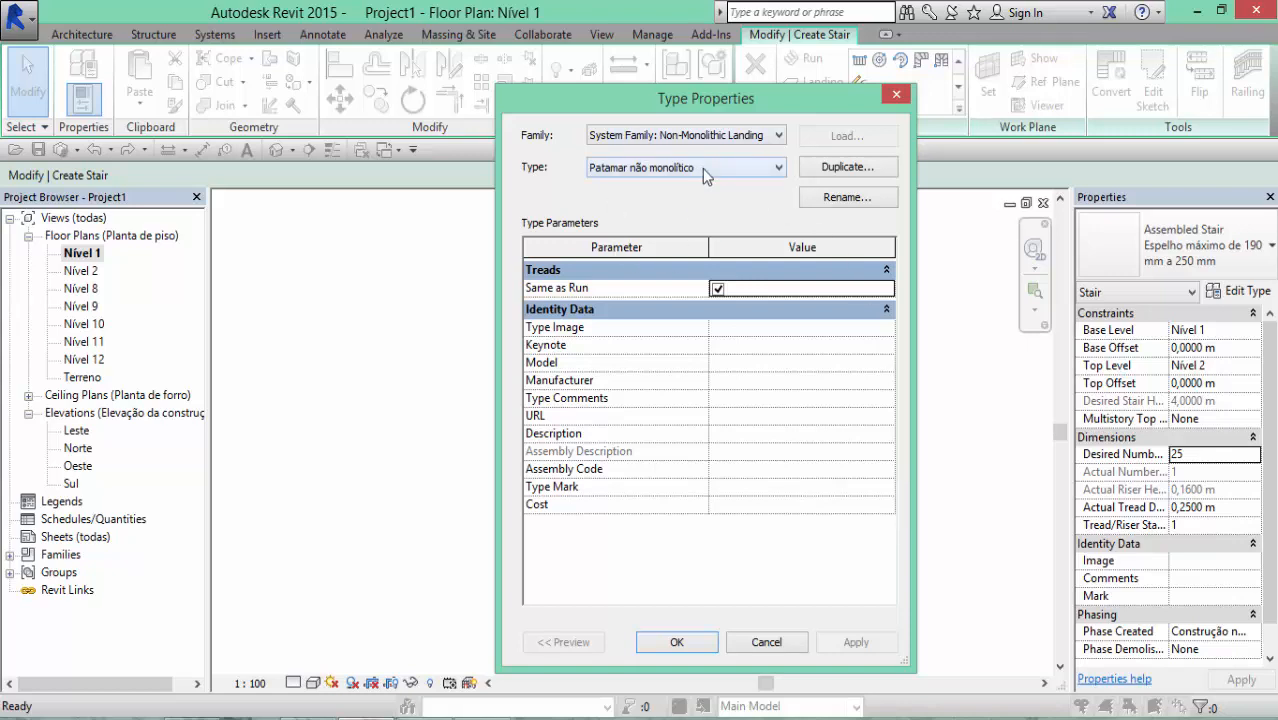
click(895, 95)
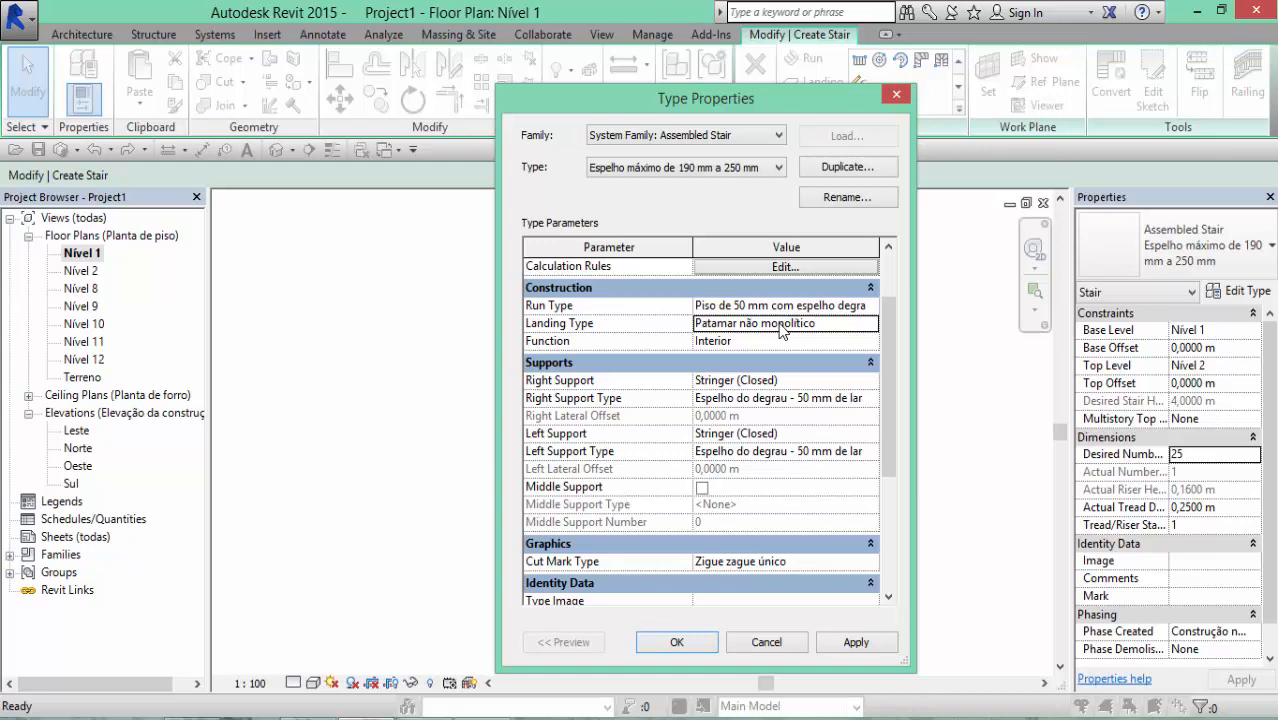
Review the stair type's function, support and calculation parameters, and close its type properties
click(778, 341)
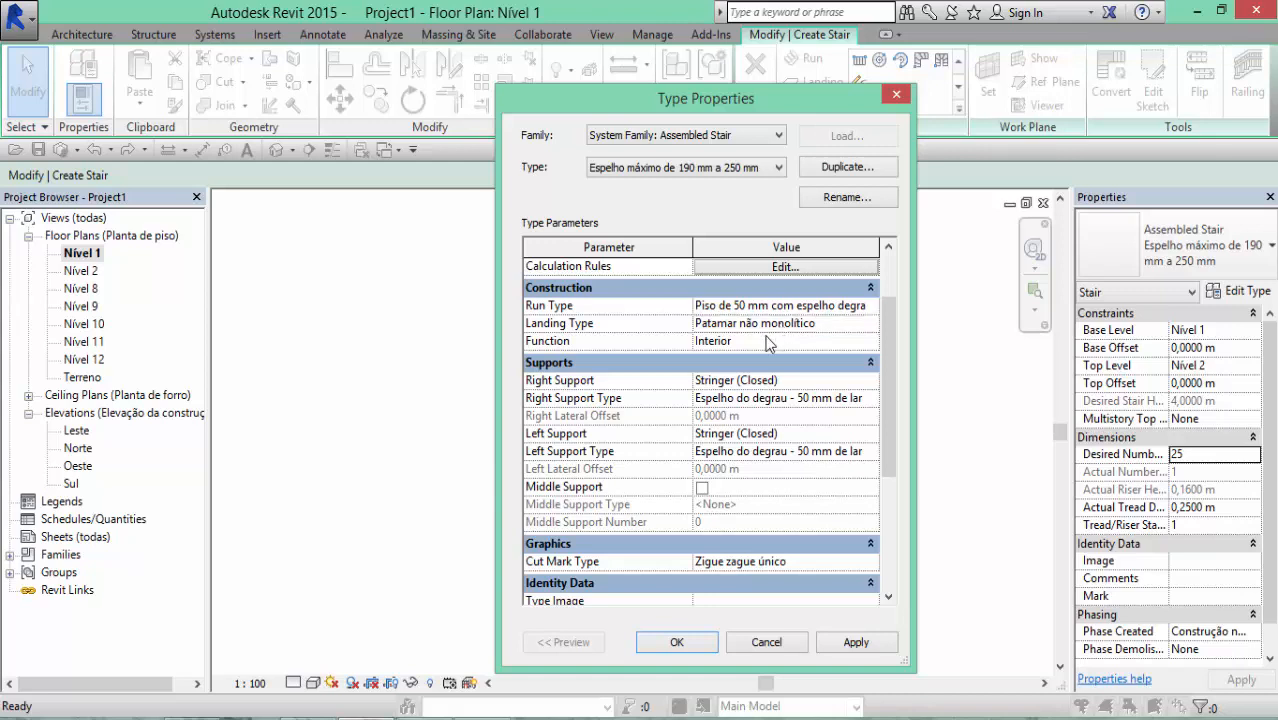
click(867, 342)
click(871, 340)
drag(884, 331, 883, 352)
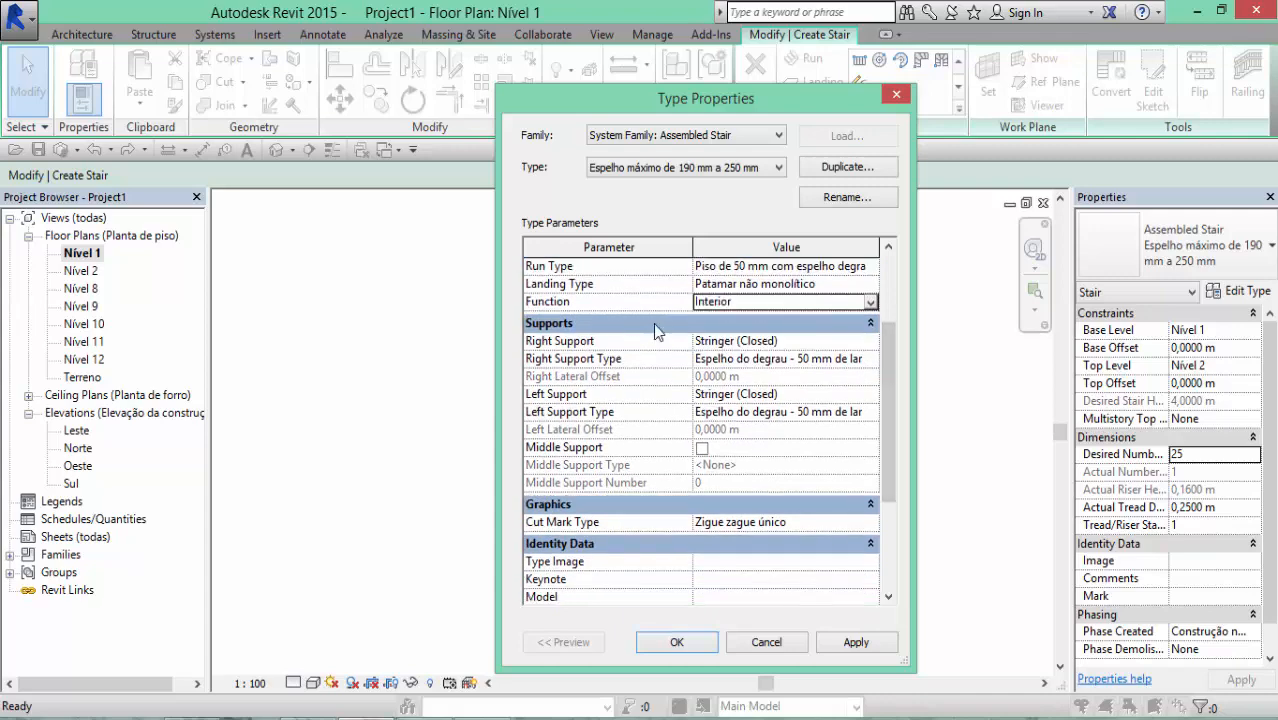
click(653, 323)
click(838, 322)
drag(884, 348, 885, 279)
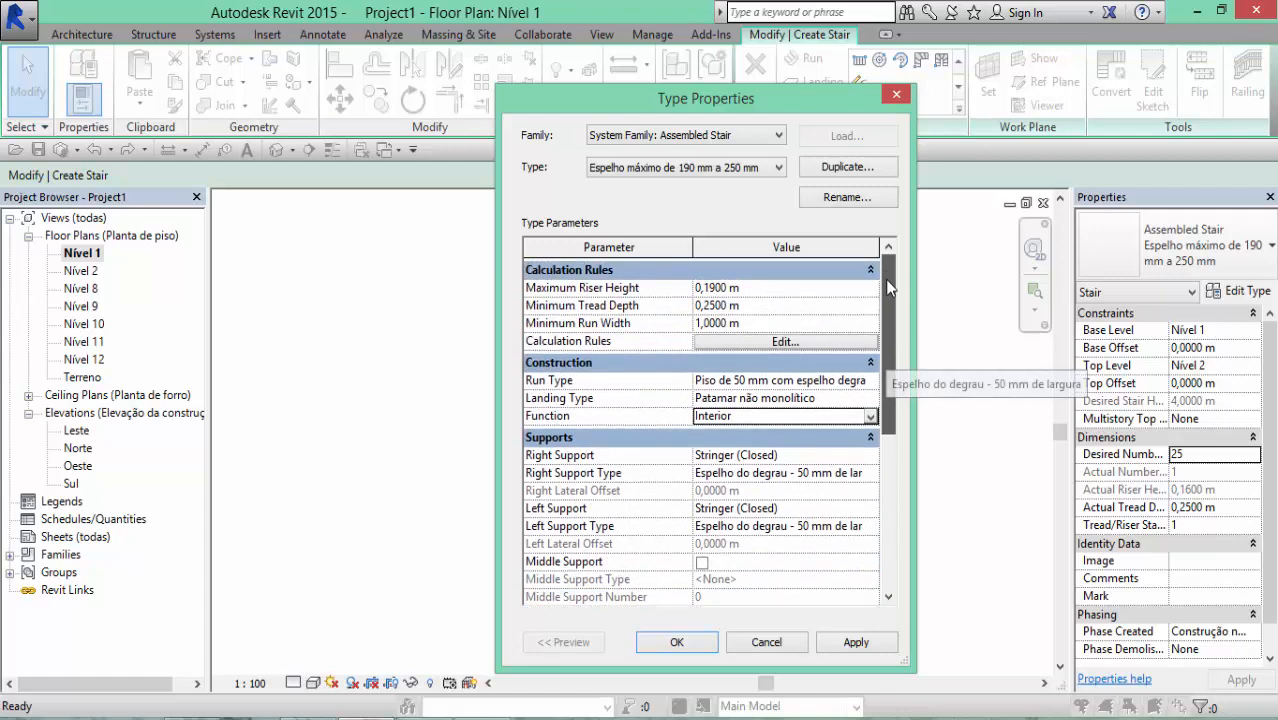
click(680, 643)
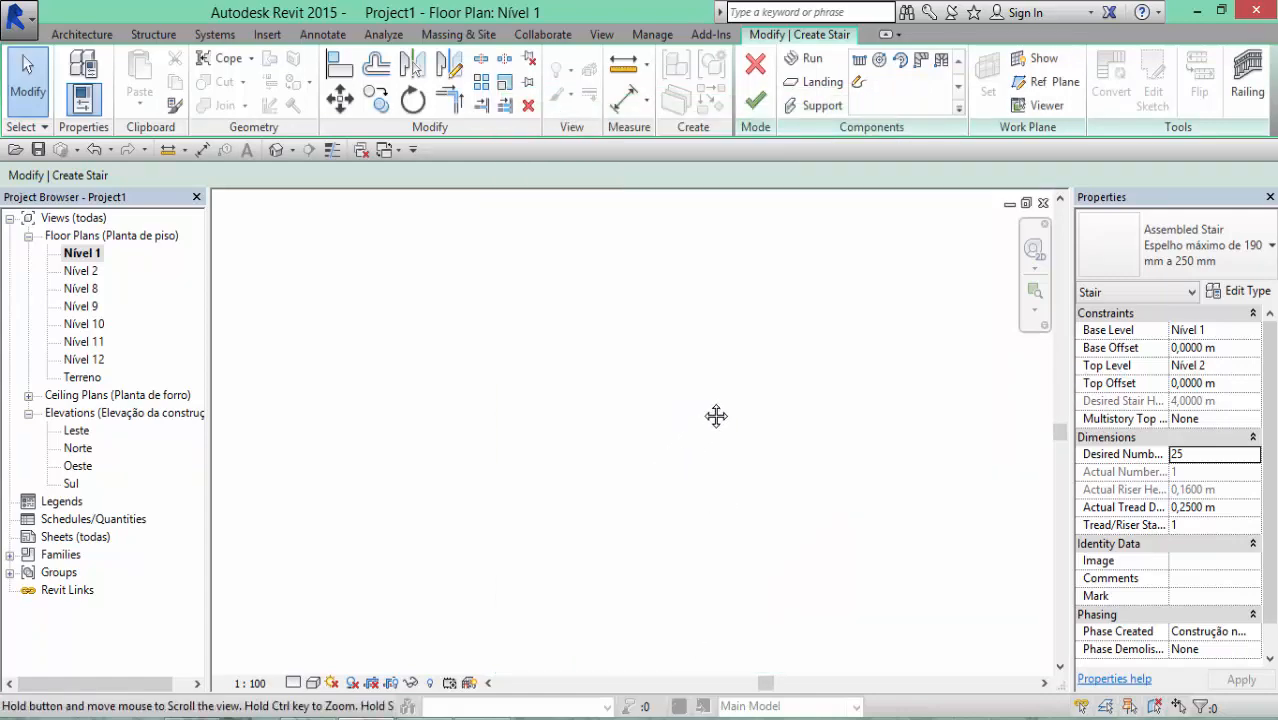
Draw the first stair run straight upward in plan with the Run tool, 1.75 m long with 8 risers
click(637, 494)
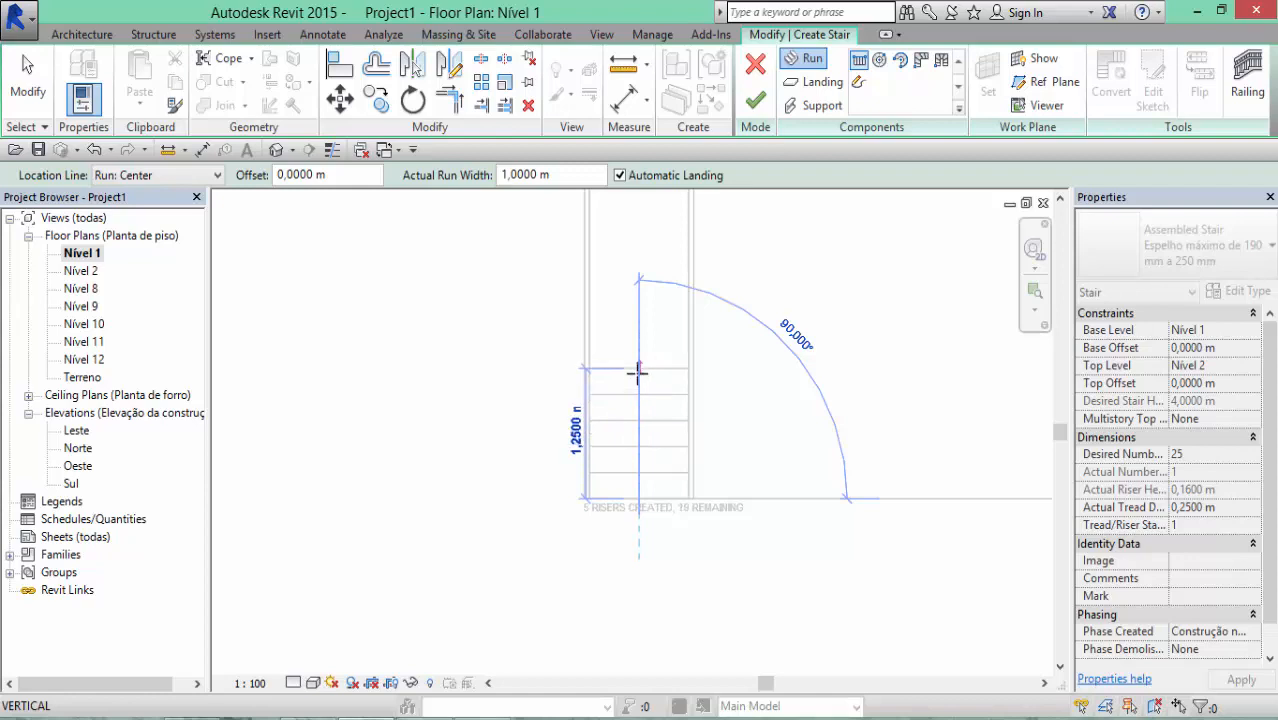
middle_drag(633, 360, 665, 481)
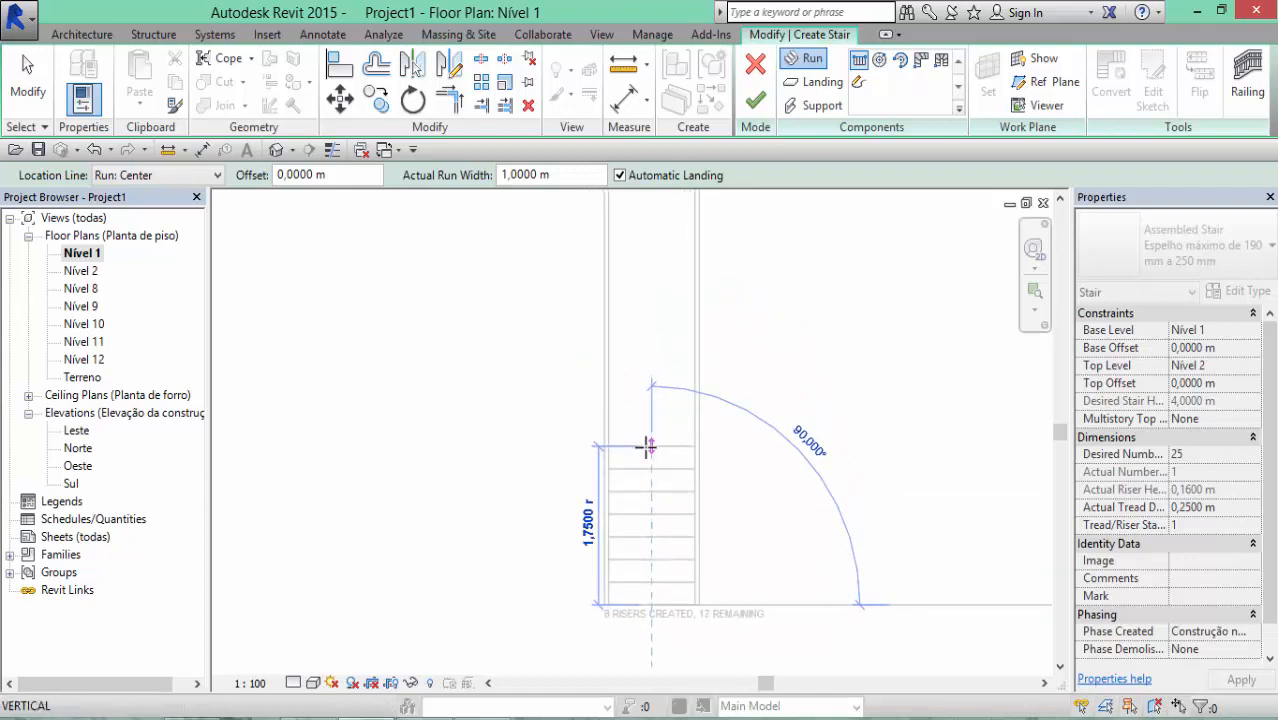
click(648, 446)
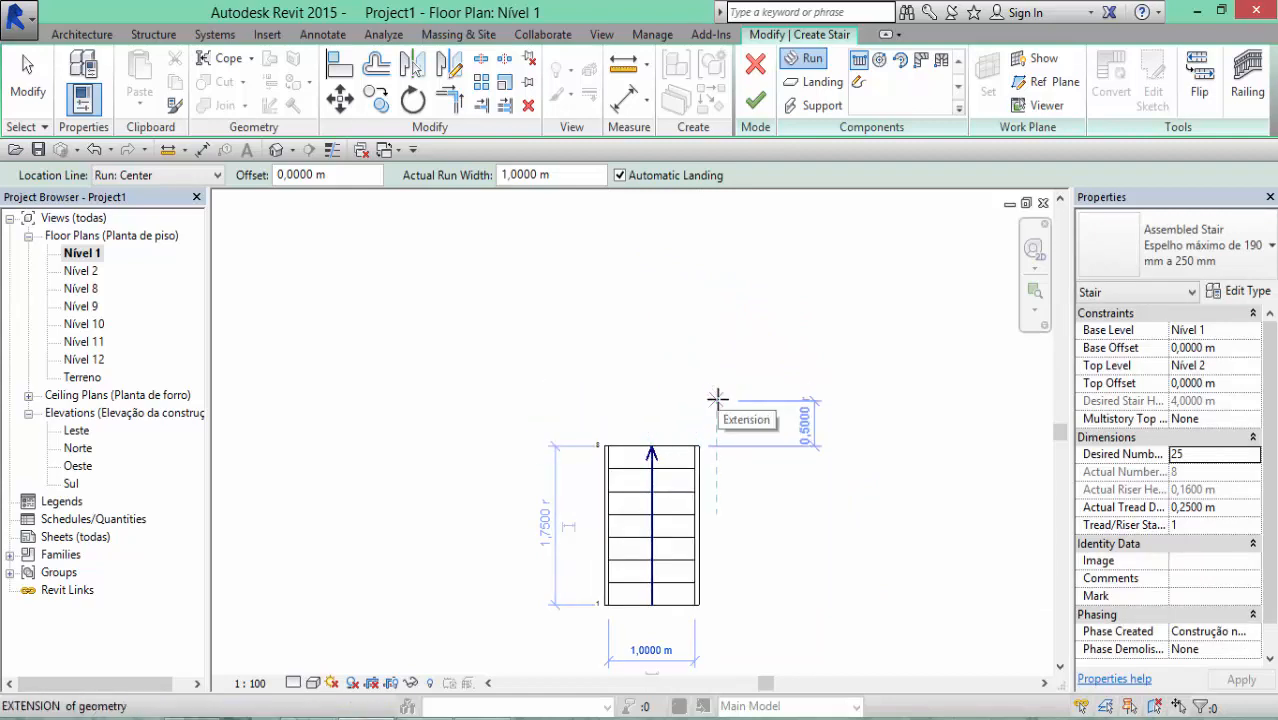
click(738, 446)
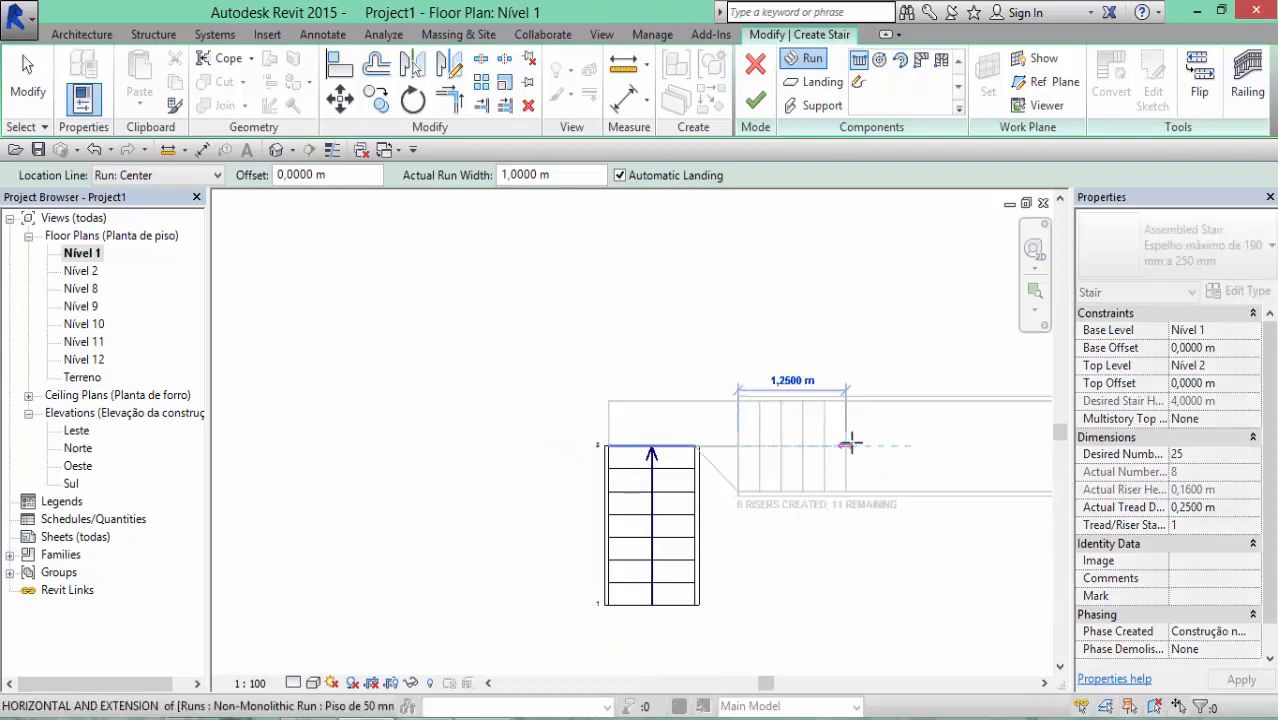
key(Escape)
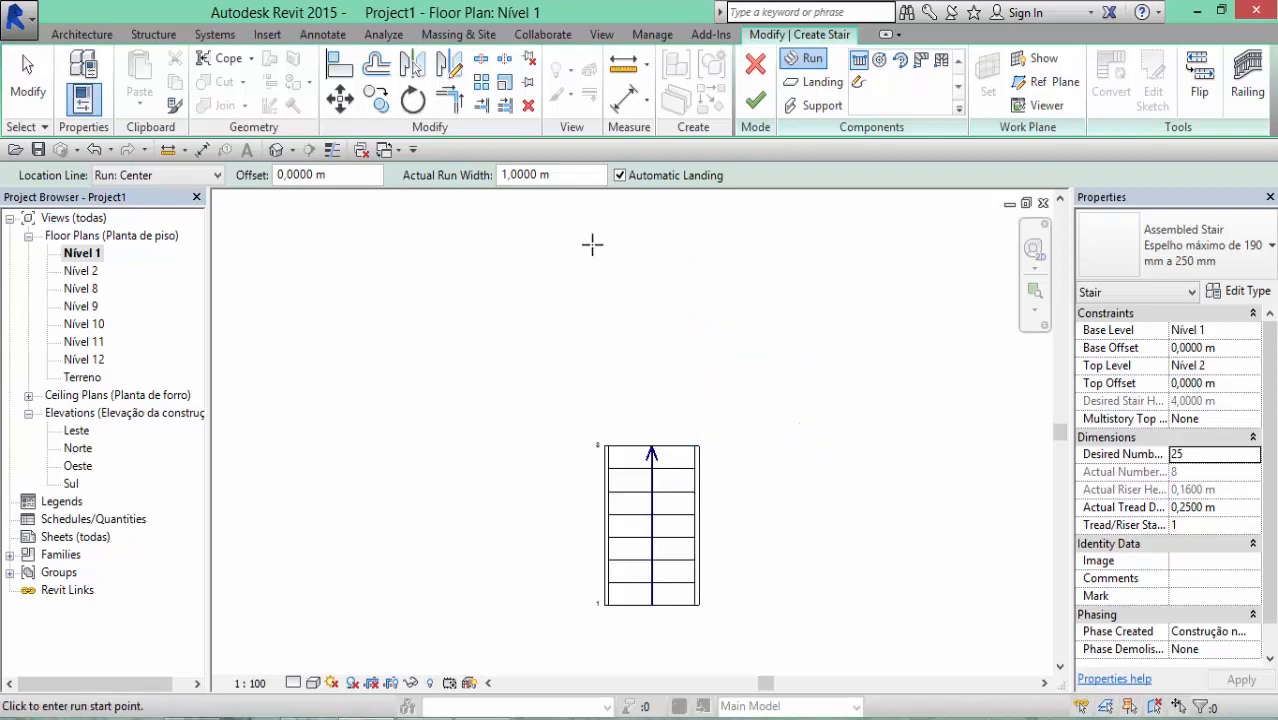
click(717, 248)
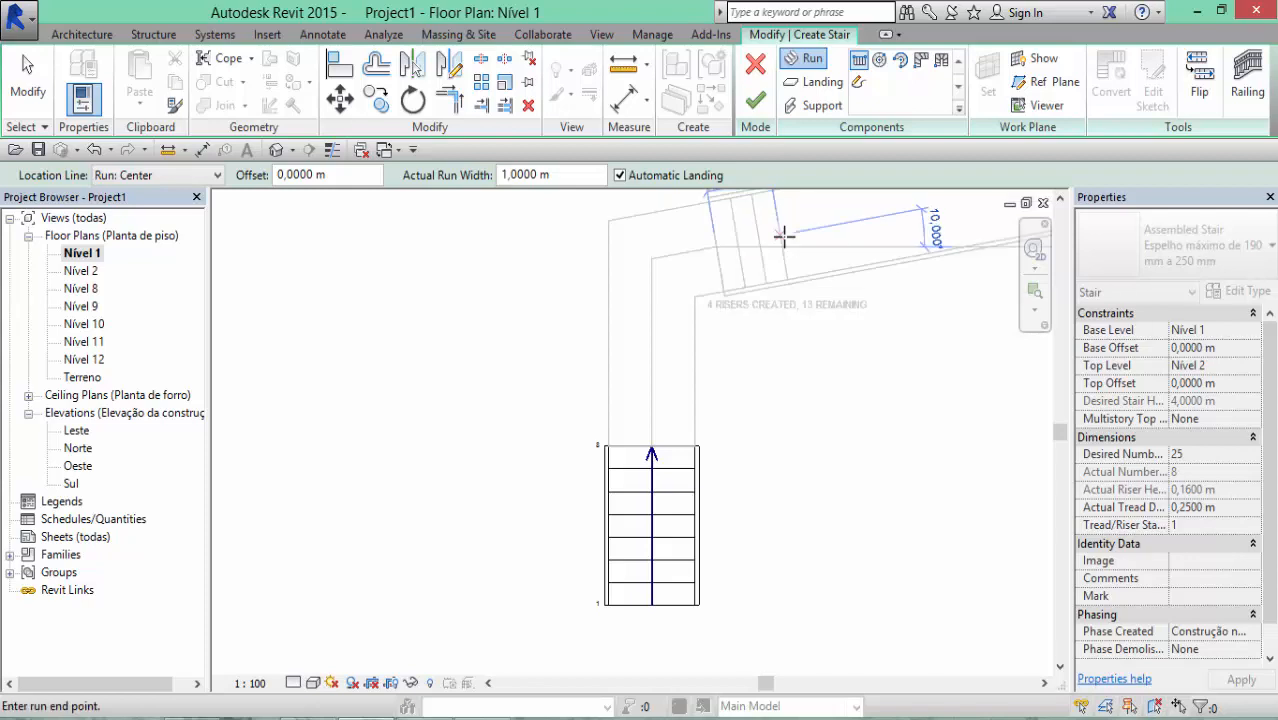
key(Escape)
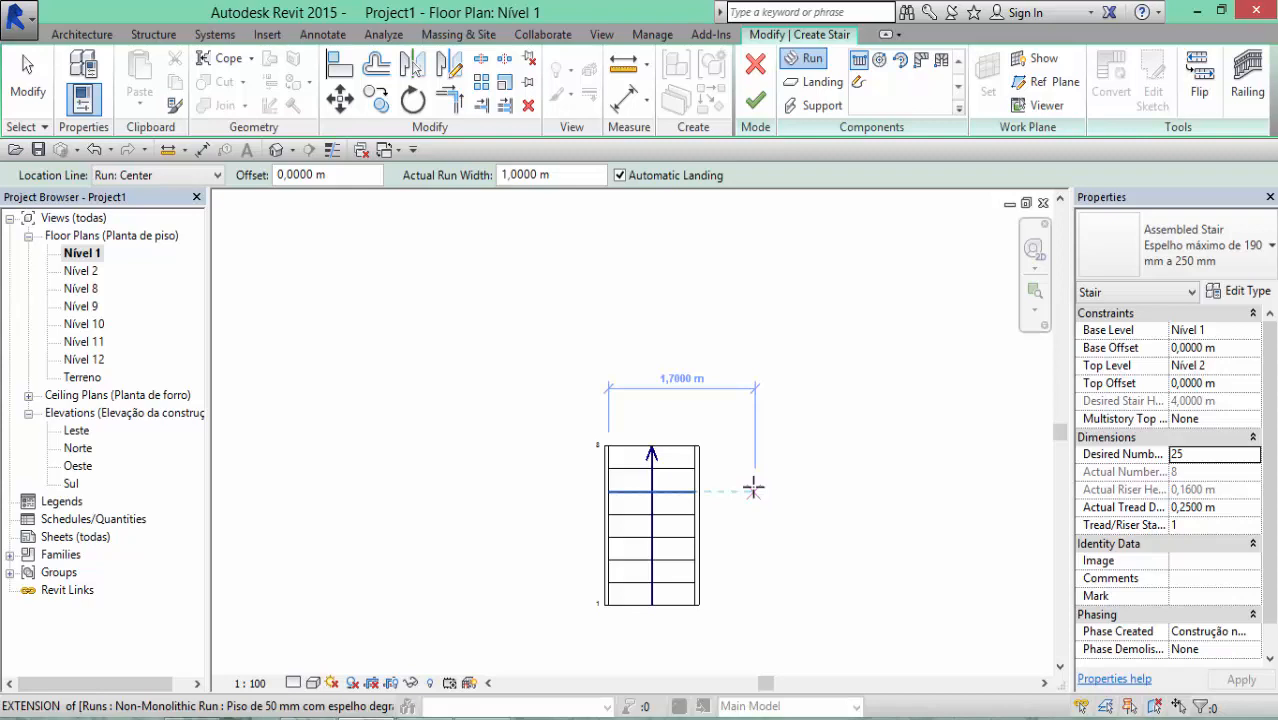
key(Escape)
key(Escape)
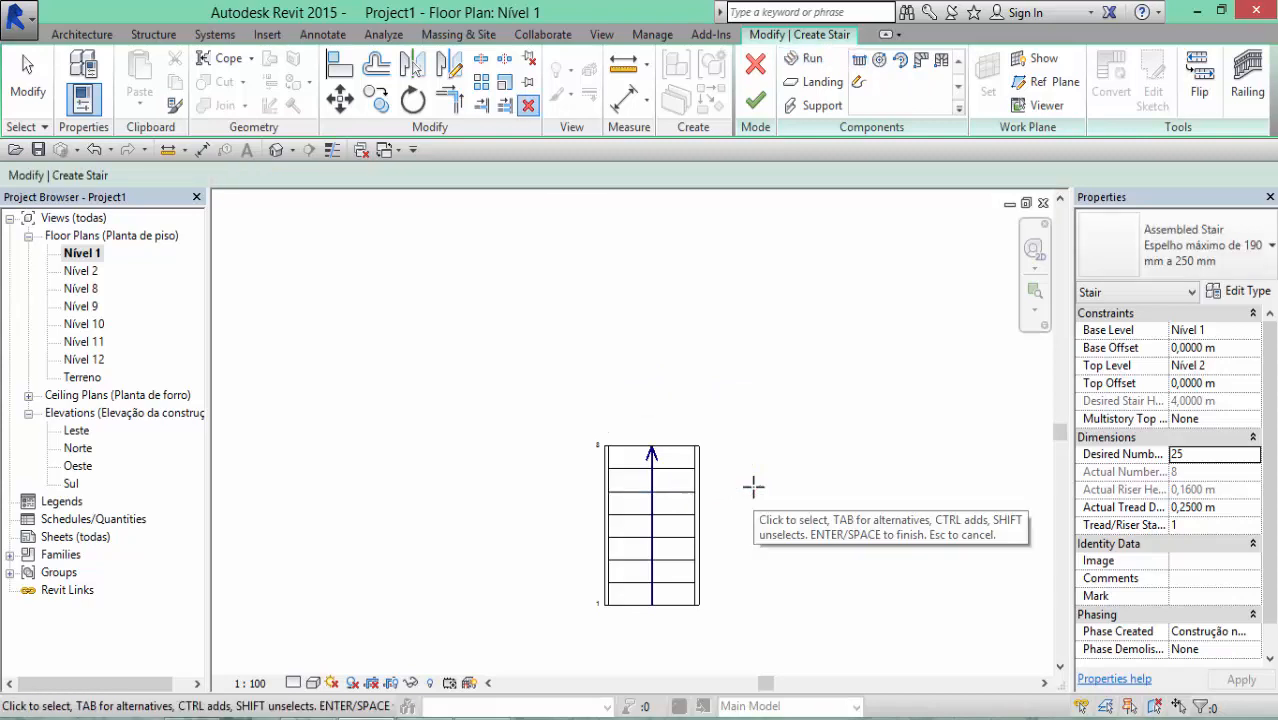
key(Escape)
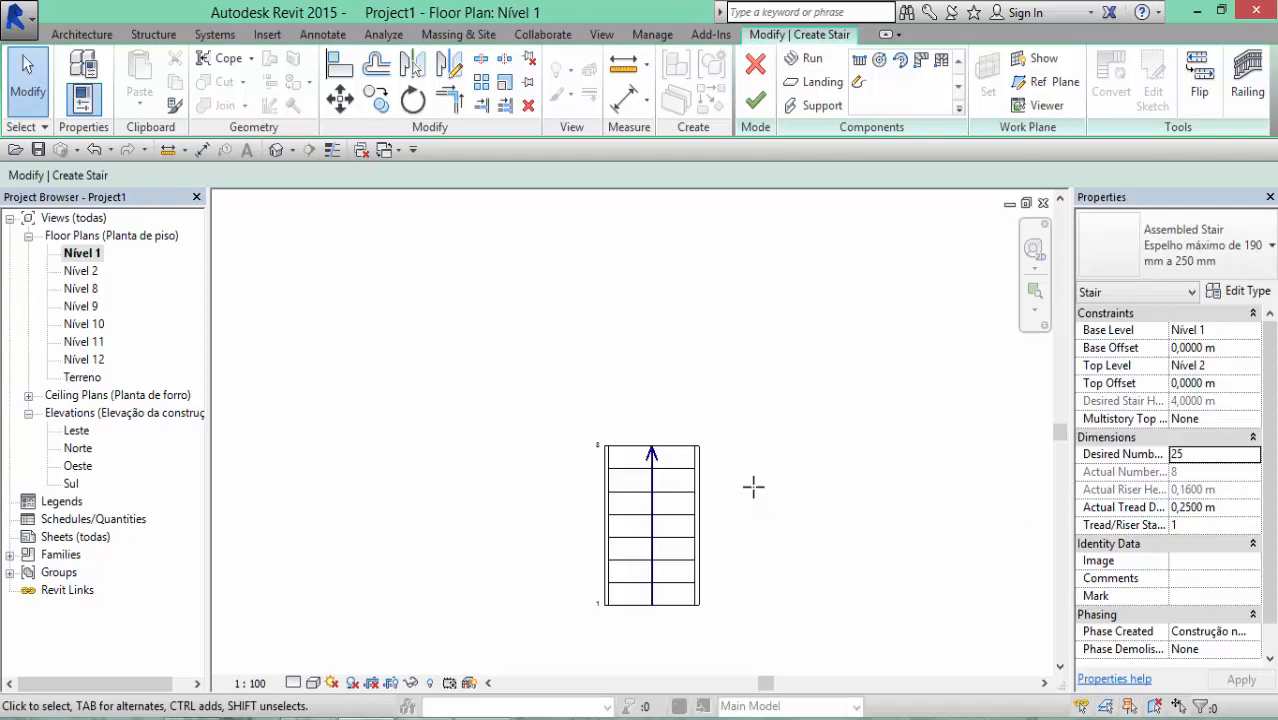
click(858, 62)
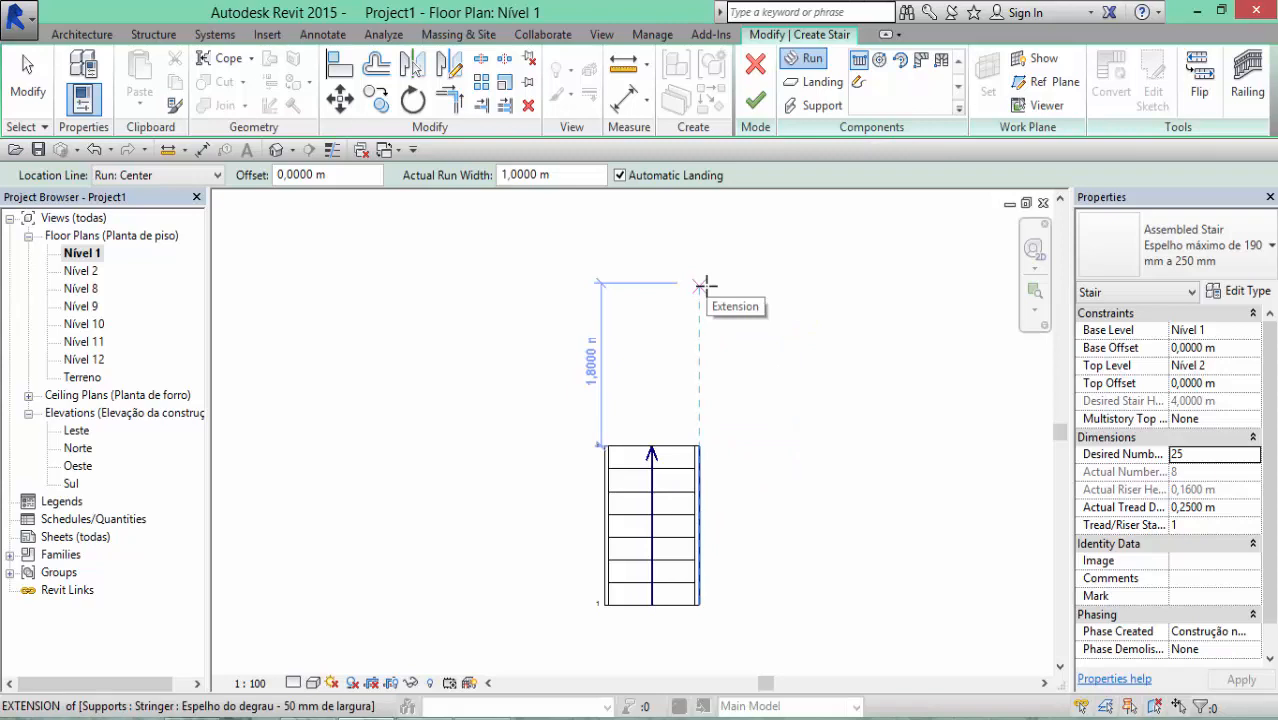
click(709, 377)
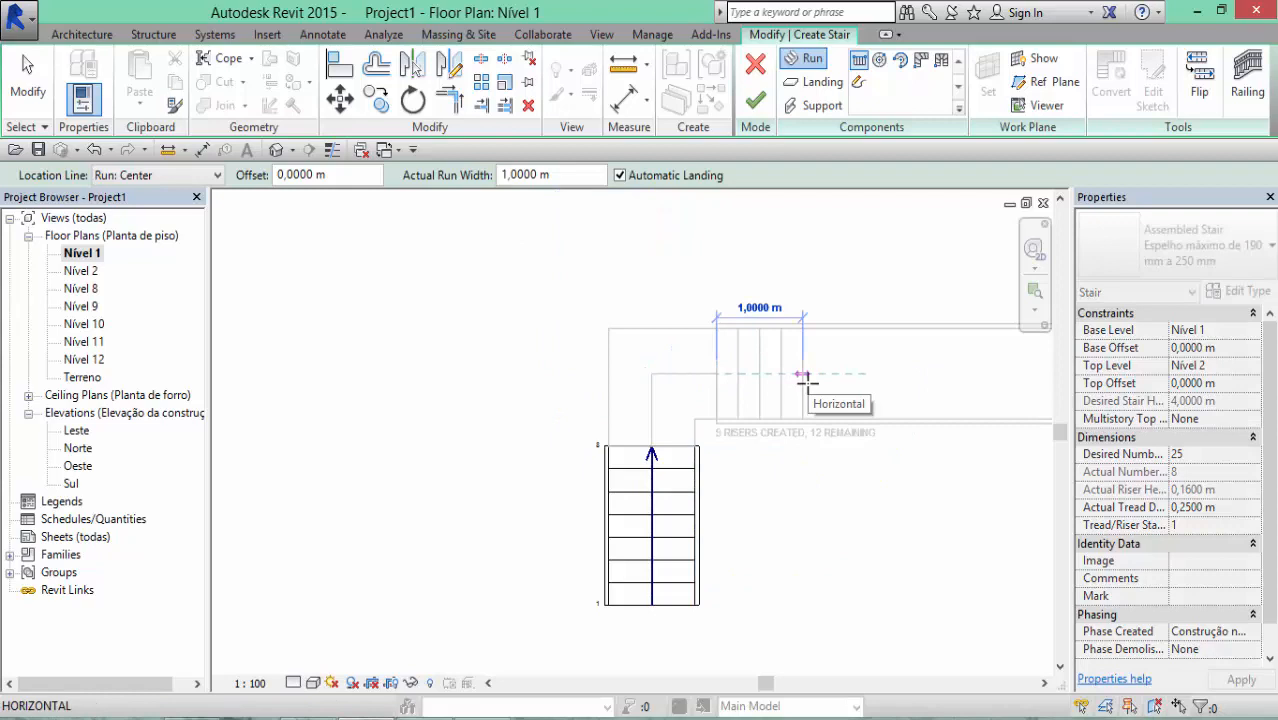
key(Escape)
middle_drag(807, 383, 711, 328)
scroll(626, 392, up, 2)
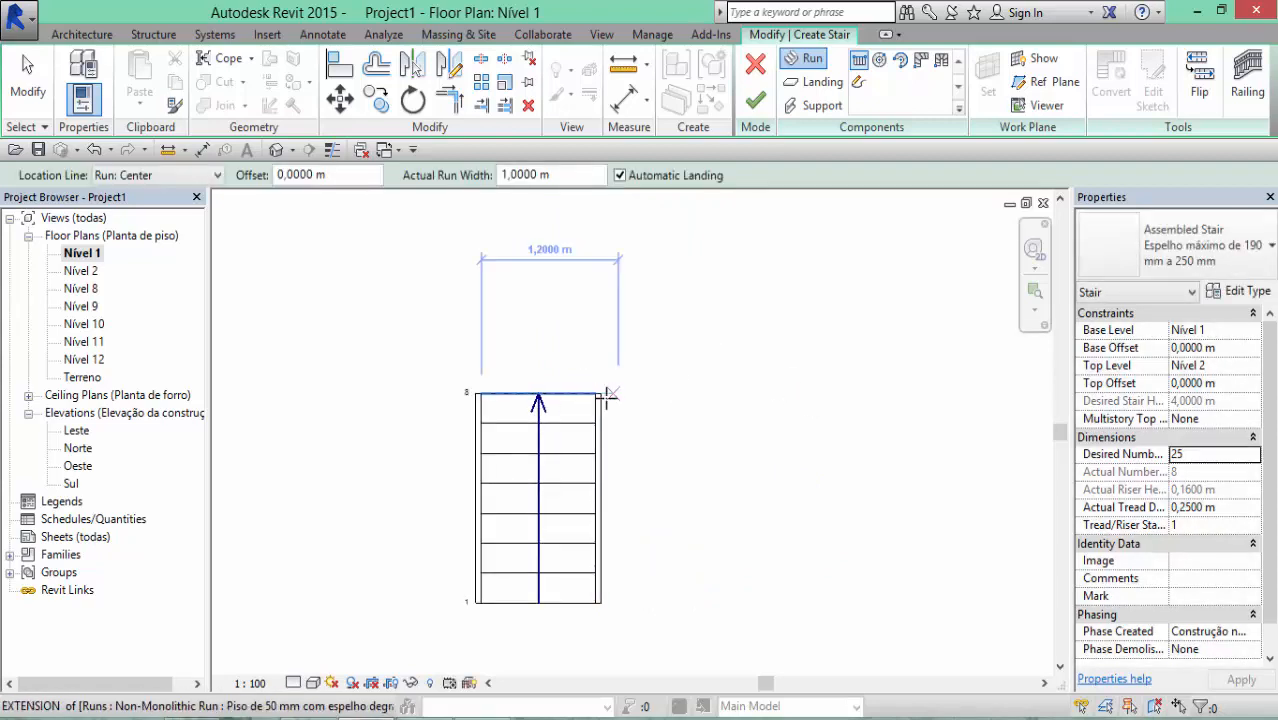
click(602, 394)
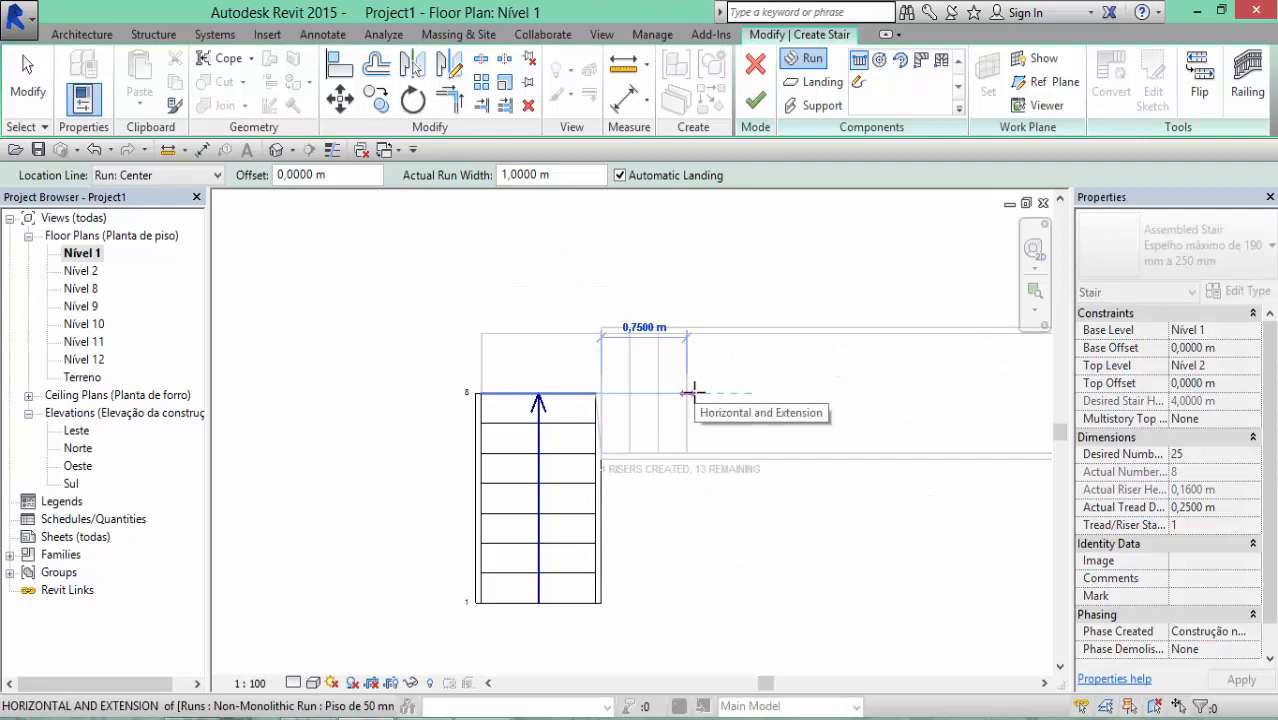
key(Escape)
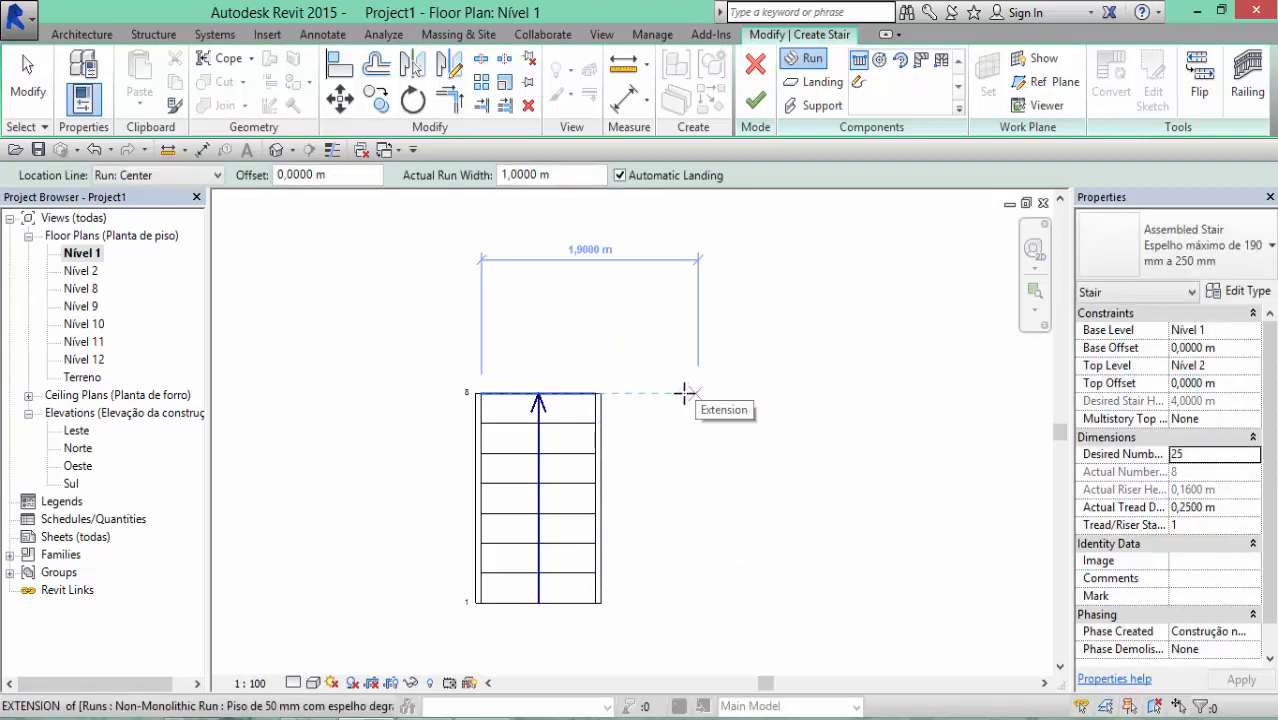
Draw the second run with location line Run: Right, horizontally from the first run's upper right stringer endpoint, using all remaining risers
click(172, 178)
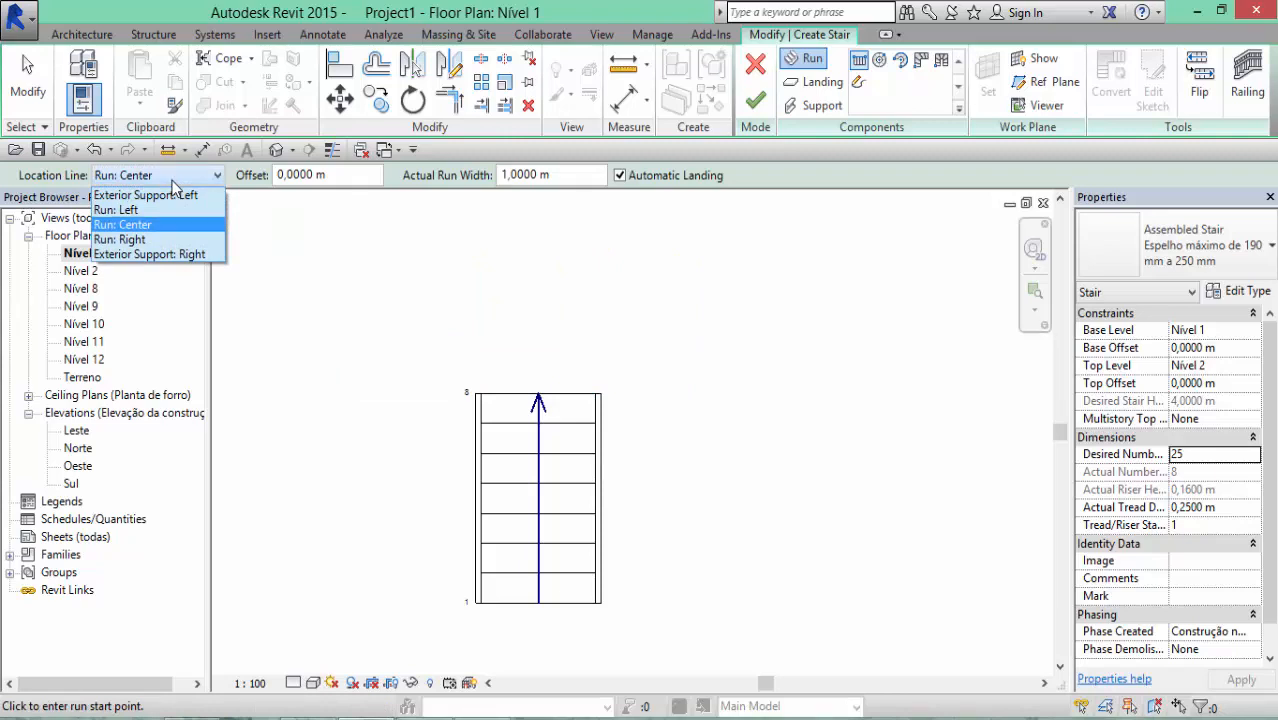
click(140, 240)
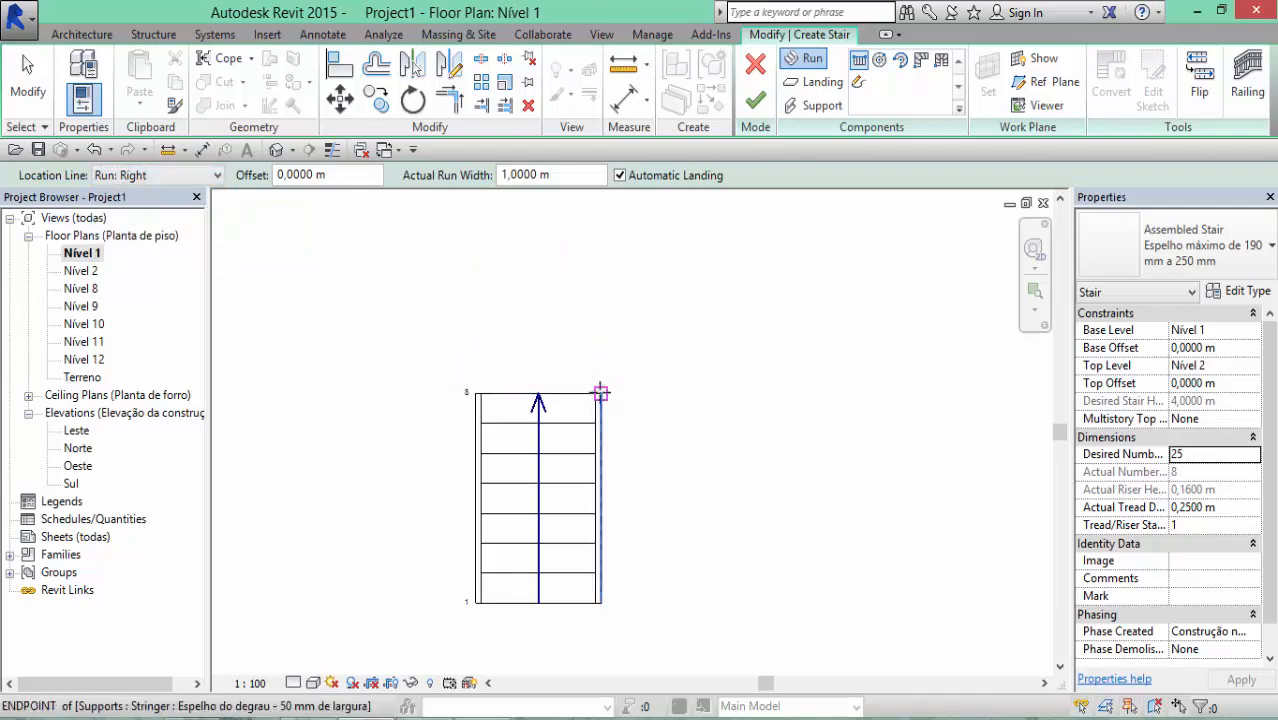
click(600, 393)
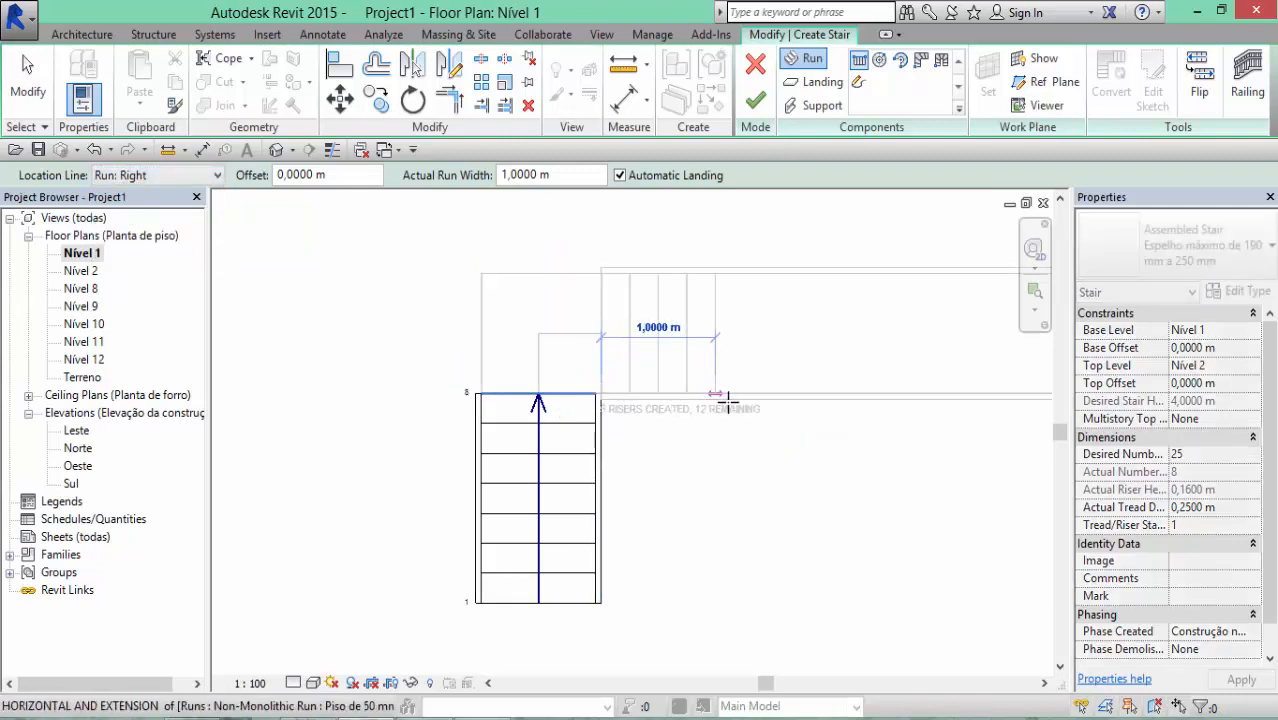
scroll(713, 428, down, 2)
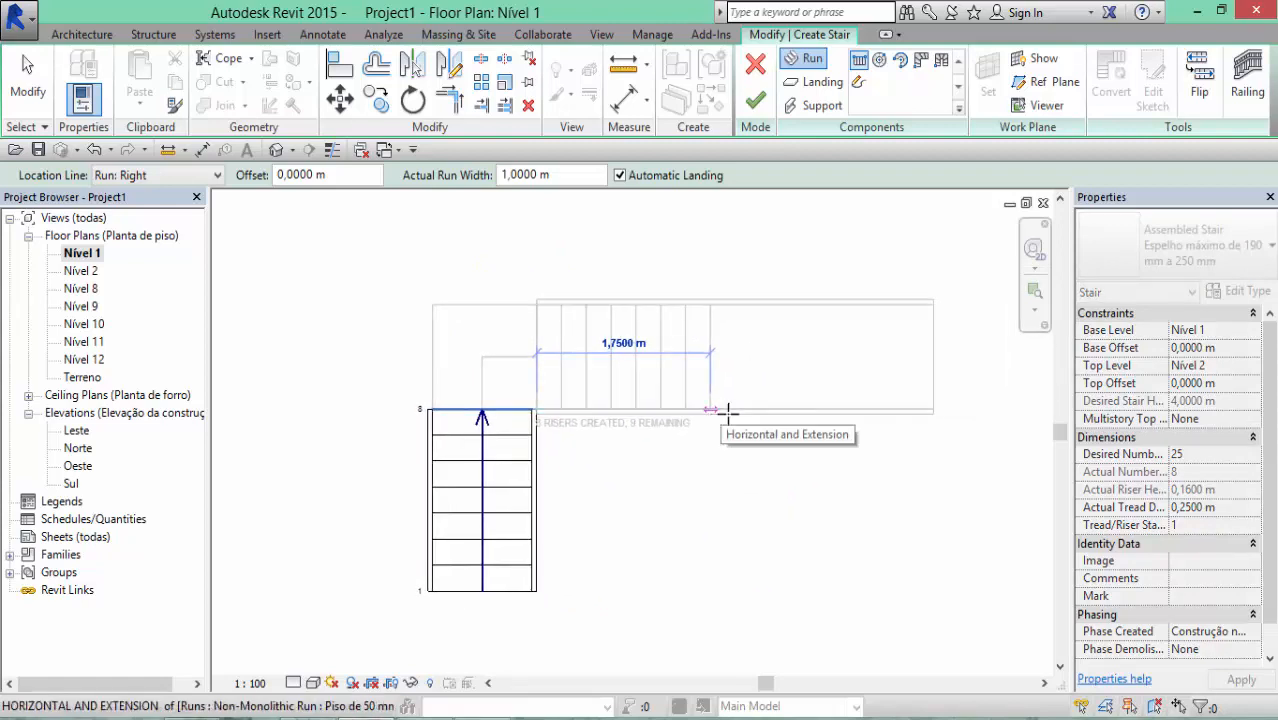
click(933, 411)
key(Escape)
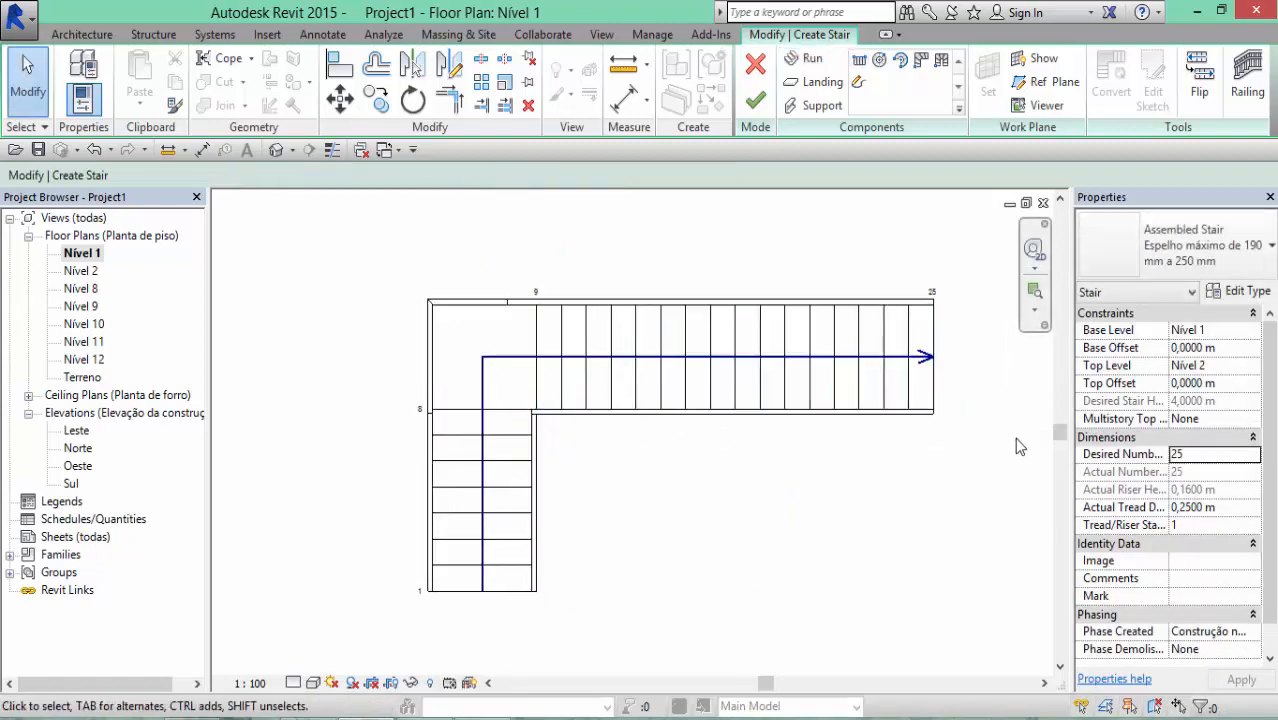
middle_drag(1007, 457, 1076, 375)
scroll(870, 463, down, 1)
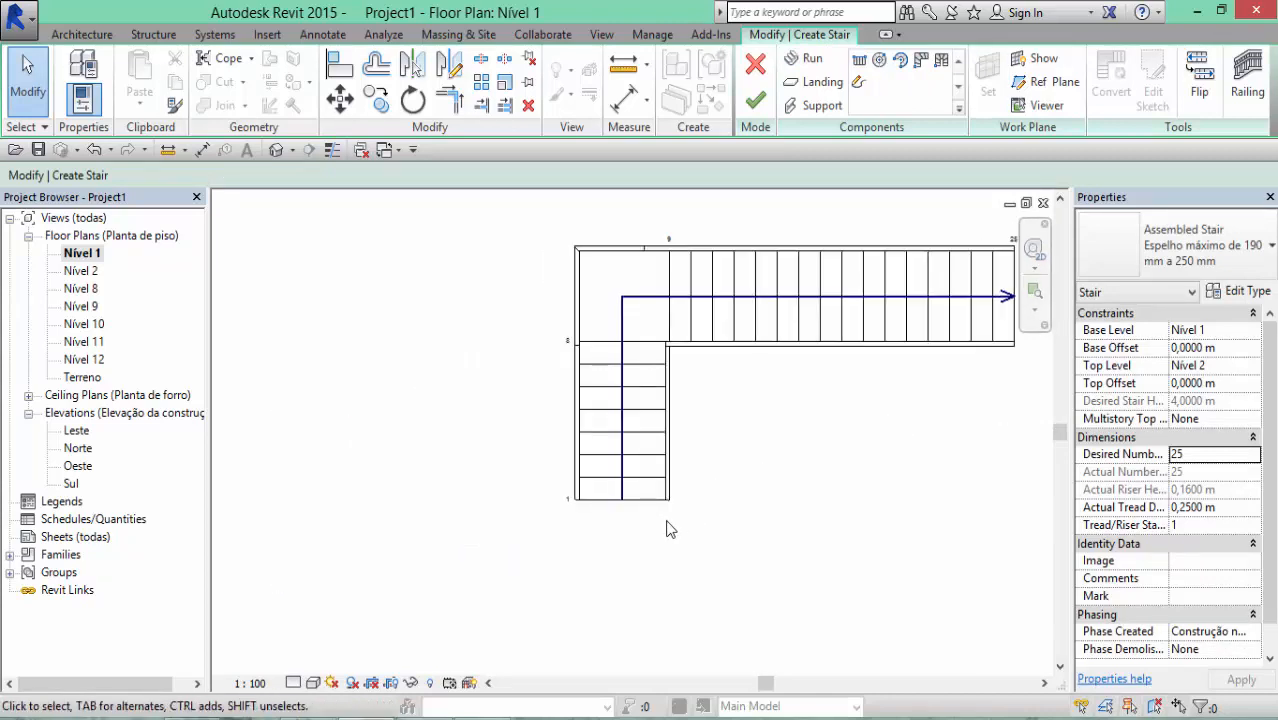
Inspect both sketched stair runs, their riser numbering and the corner landing in the plan view
middle_drag(620, 345, 491, 505)
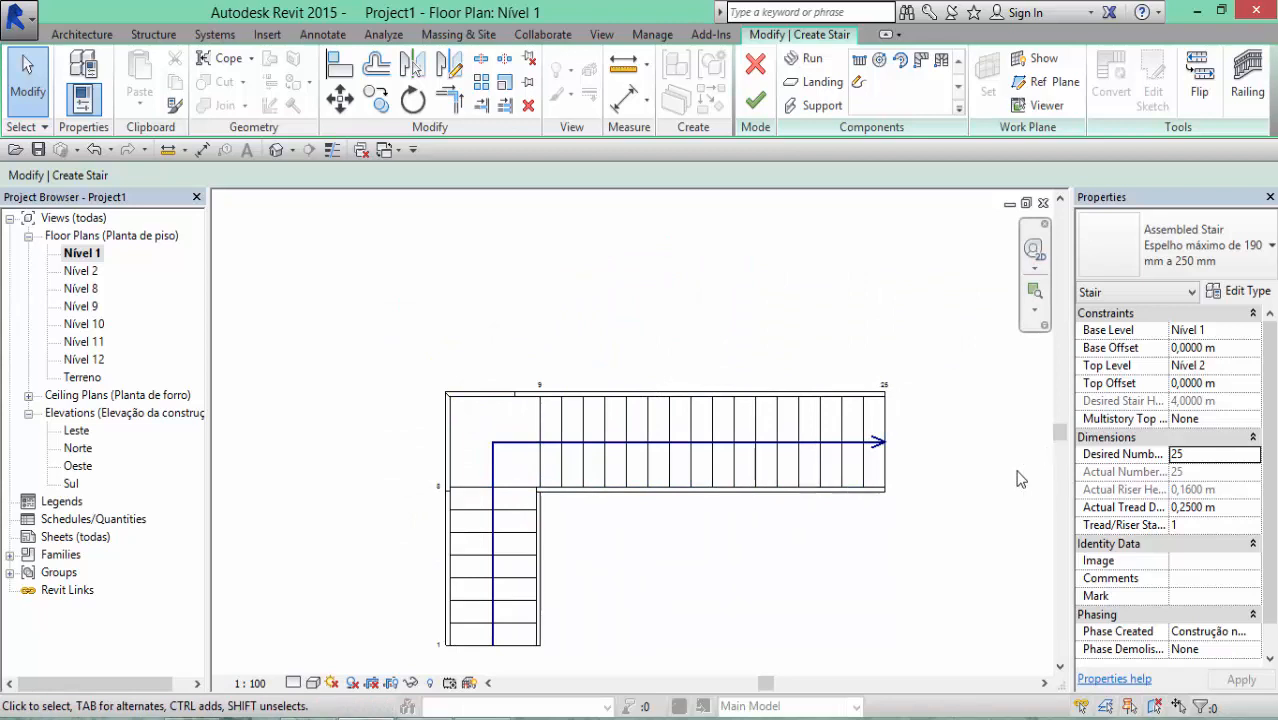
scroll(943, 515, down, 2)
middle_drag(943, 515, 919, 397)
scroll(779, 425, up, 2)
scroll(779, 432, down, 1)
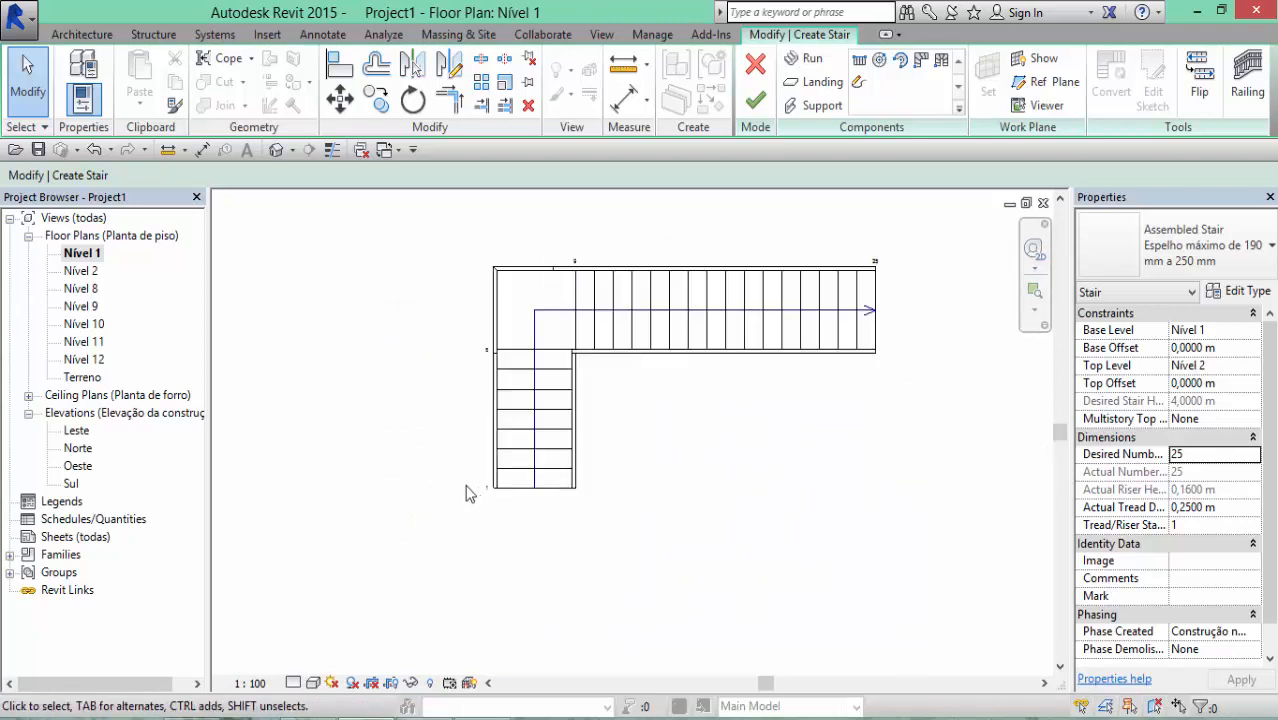
scroll(469, 488, up, 3)
scroll(522, 487, down, 1)
middle_drag(522, 487, 519, 632)
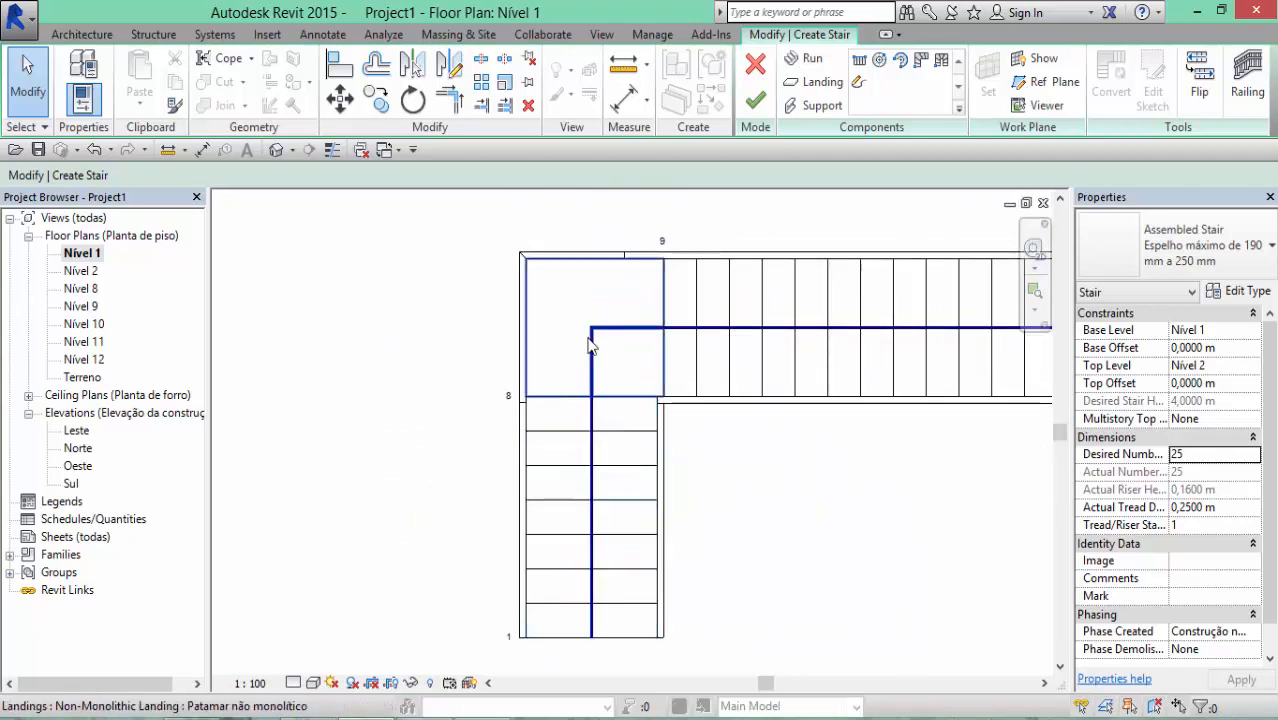
middle_drag(637, 250, 465, 357)
scroll(485, 338, down, 2)
middle_drag(634, 449, 573, 428)
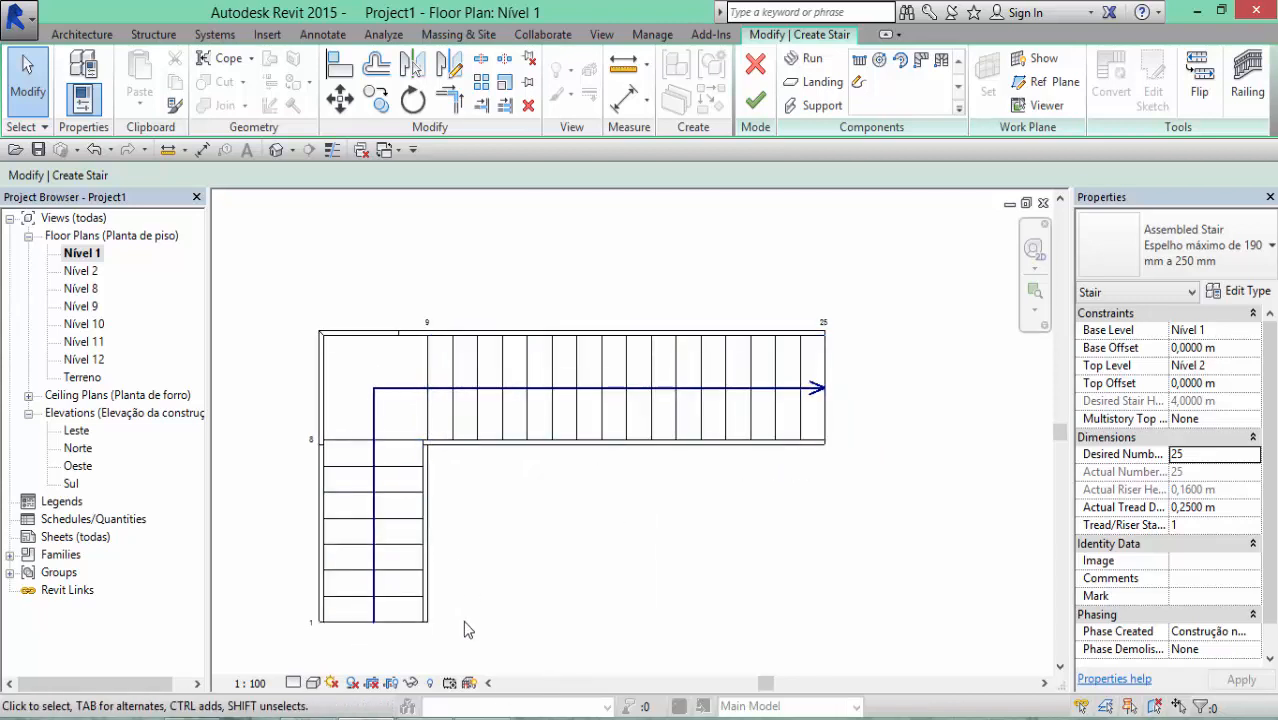
Finish the stair sketch and dismiss the baluster warning
click(757, 104)
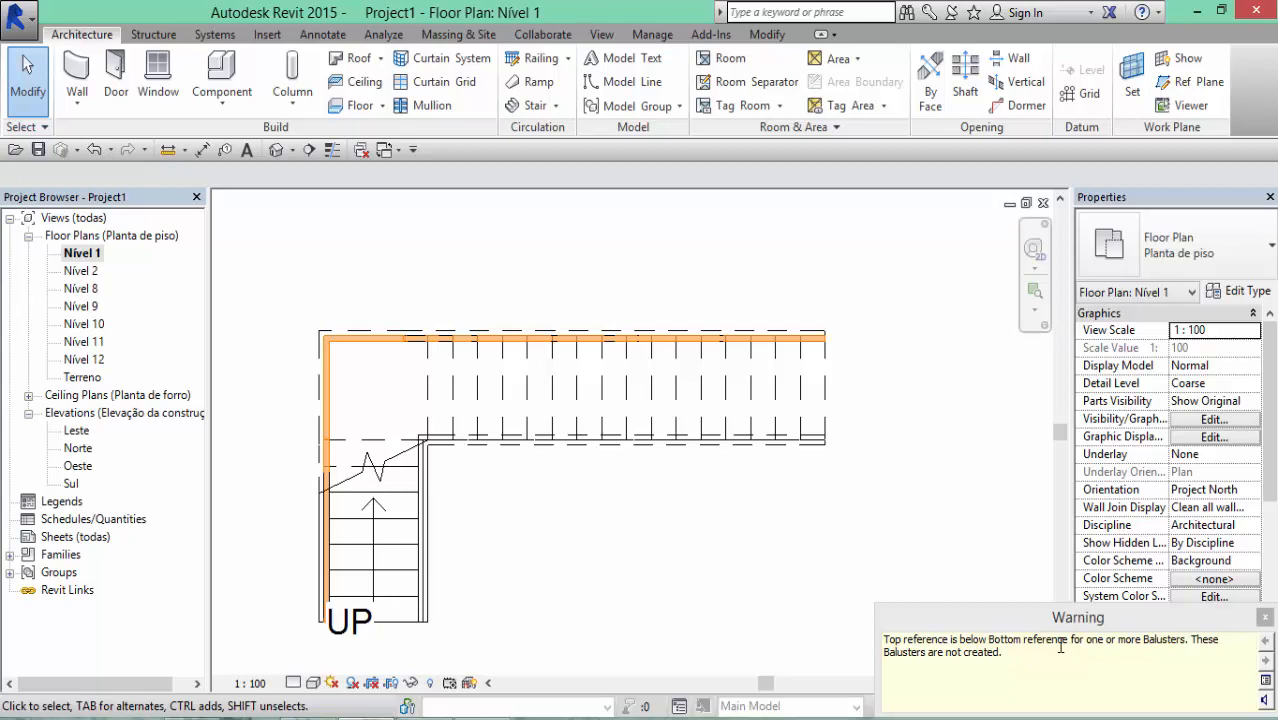
click(1265, 617)
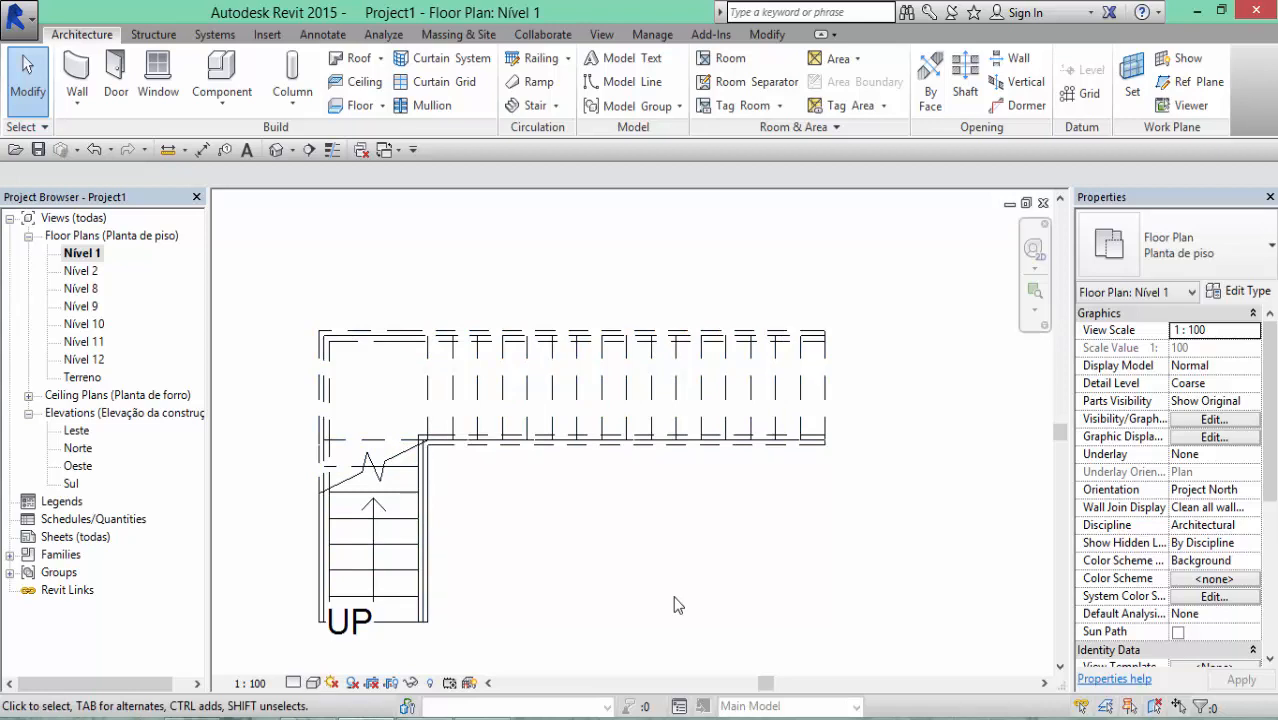
middle_drag(657, 584, 679, 523)
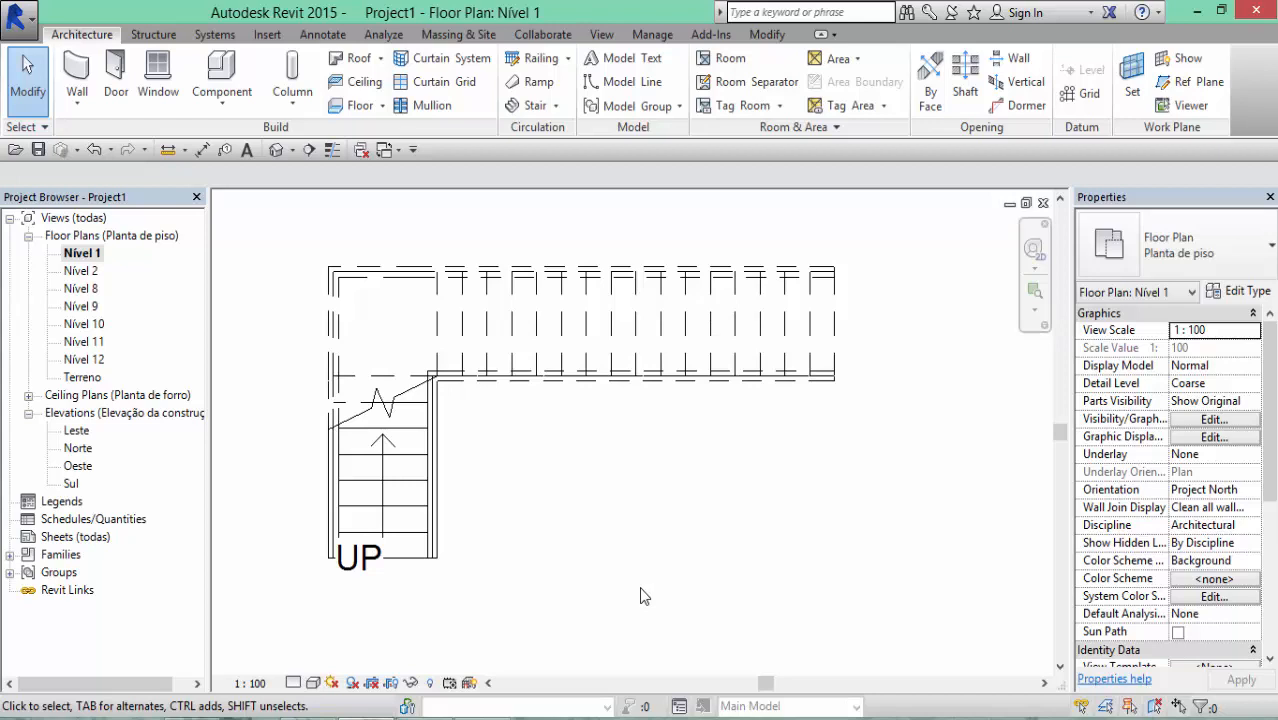
Set the up text of the stair path annotation to "sobe"
click(367, 578)
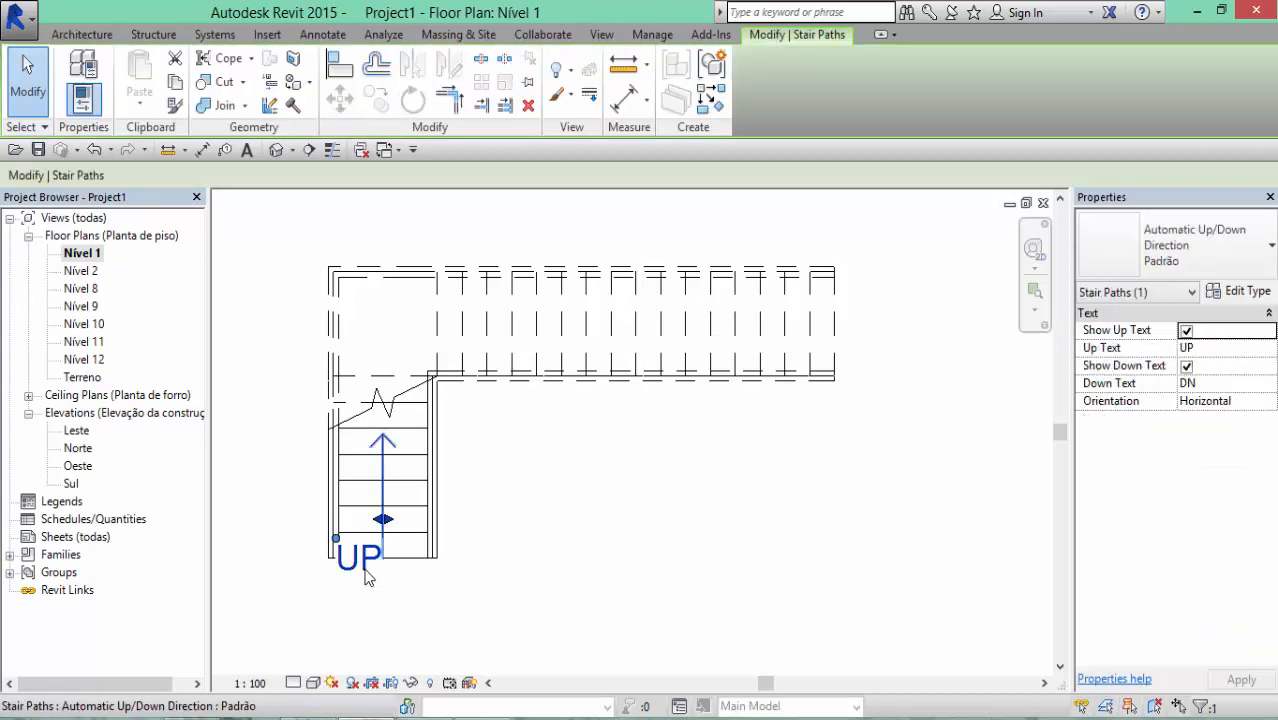
click(1224, 350)
click(1225, 352)
click(1268, 349)
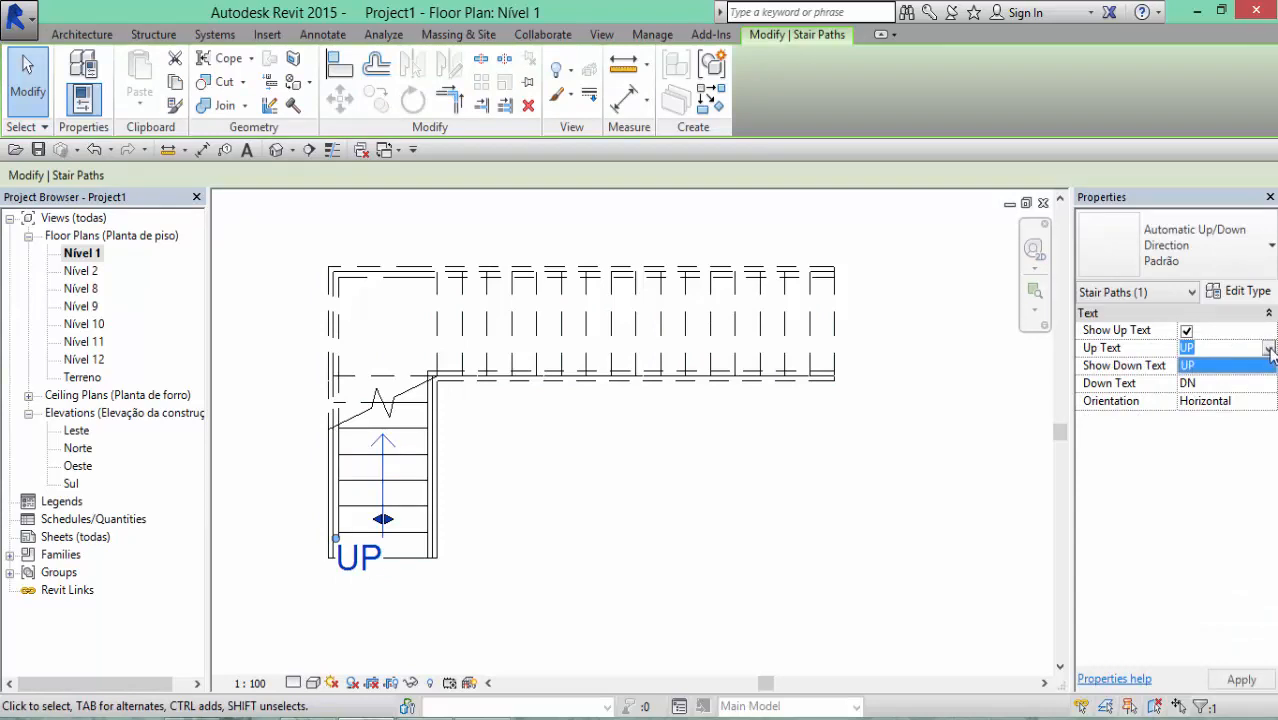
click(1268, 349)
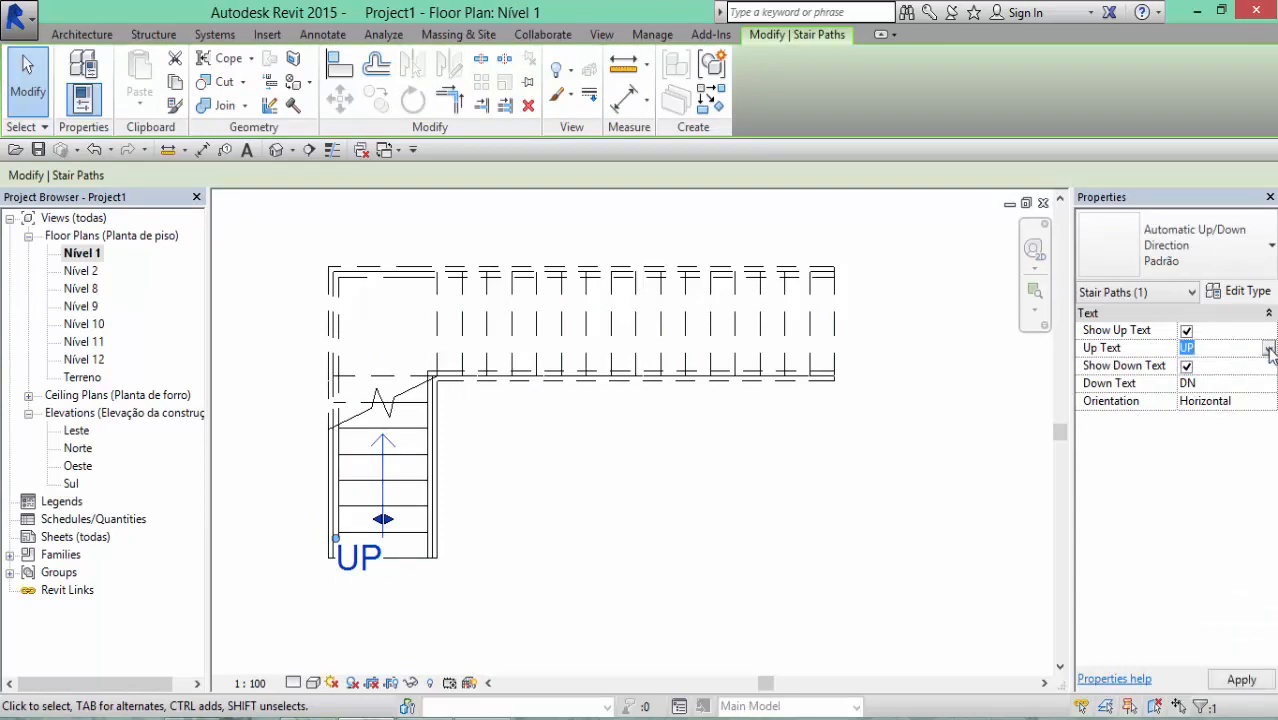
click(1243, 292)
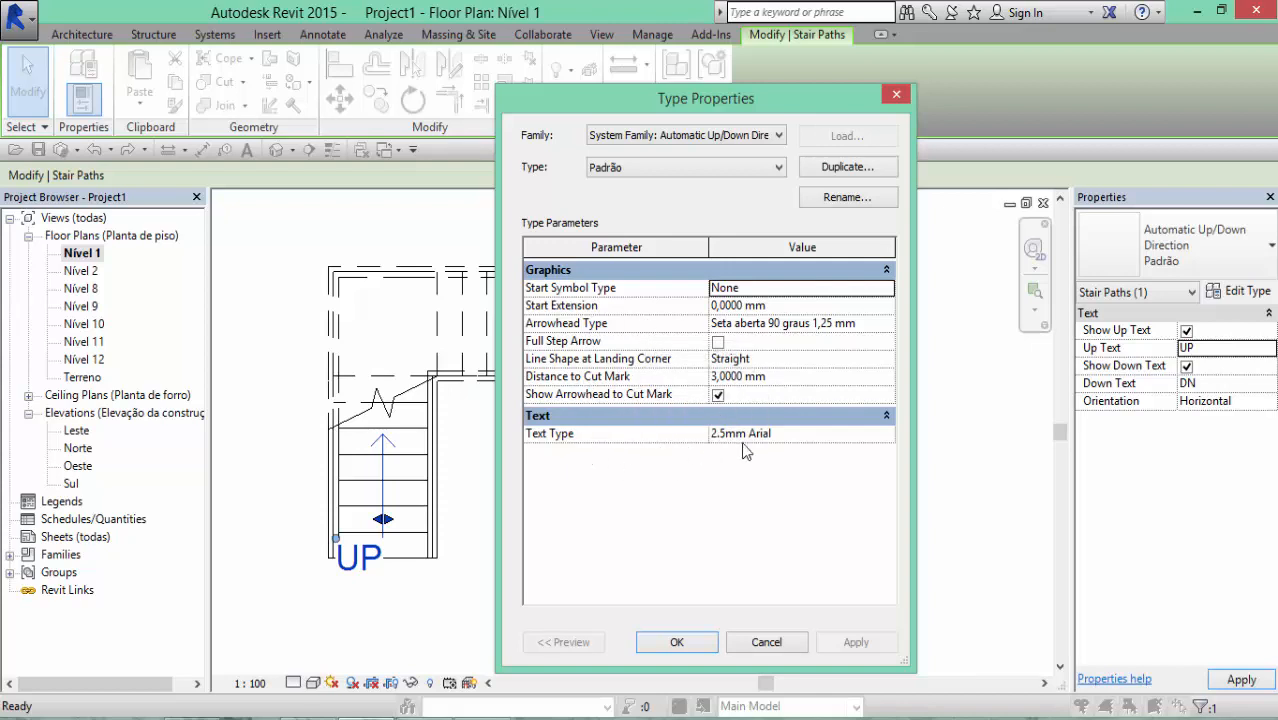
click(677, 643)
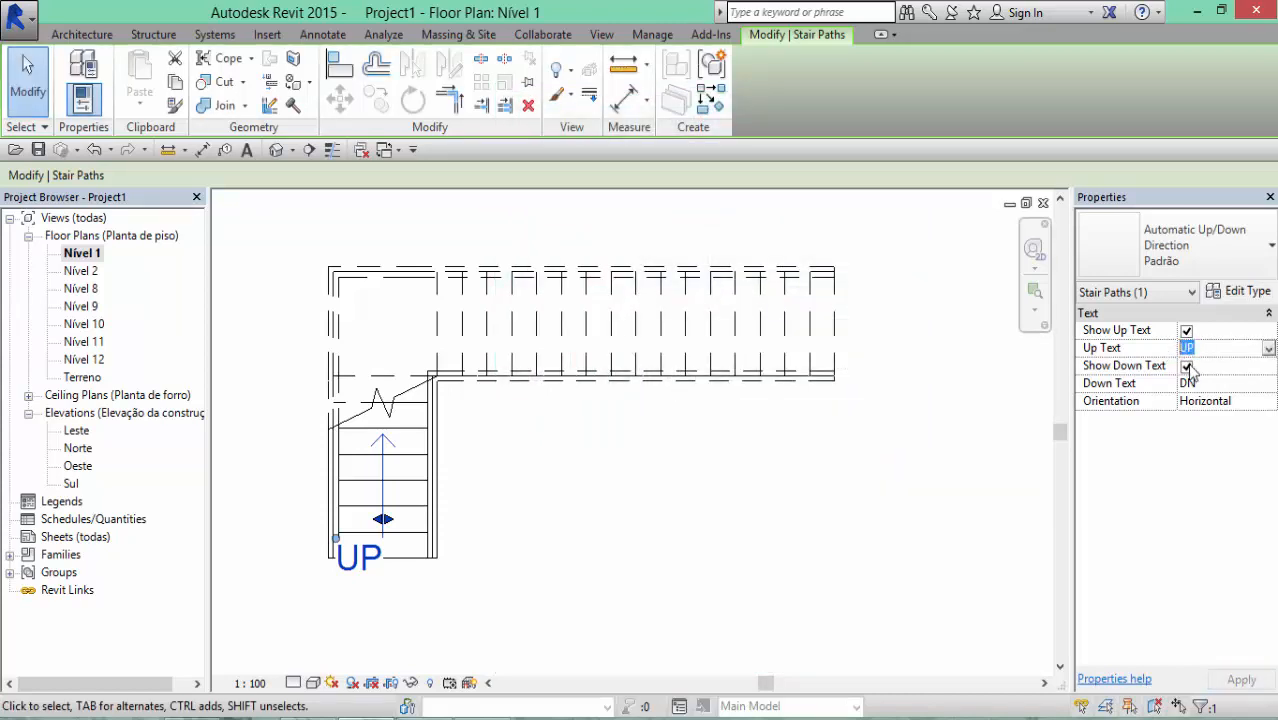
text(s)
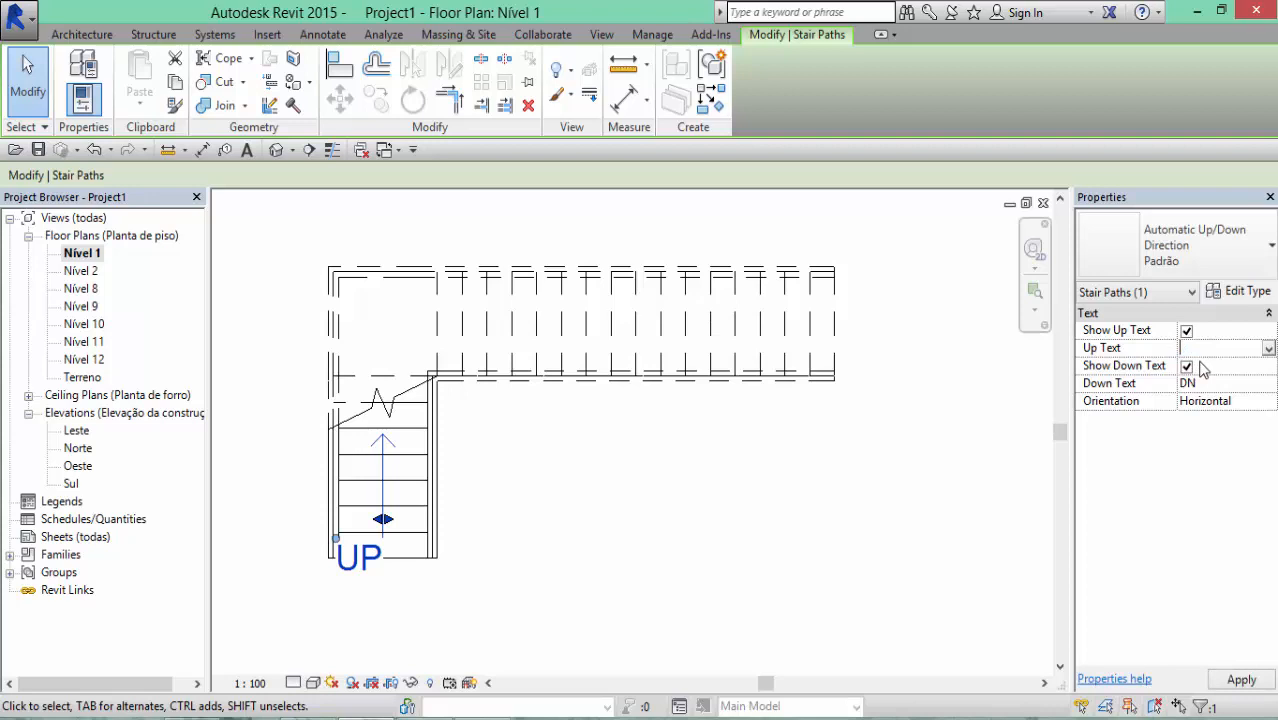
text(obe)
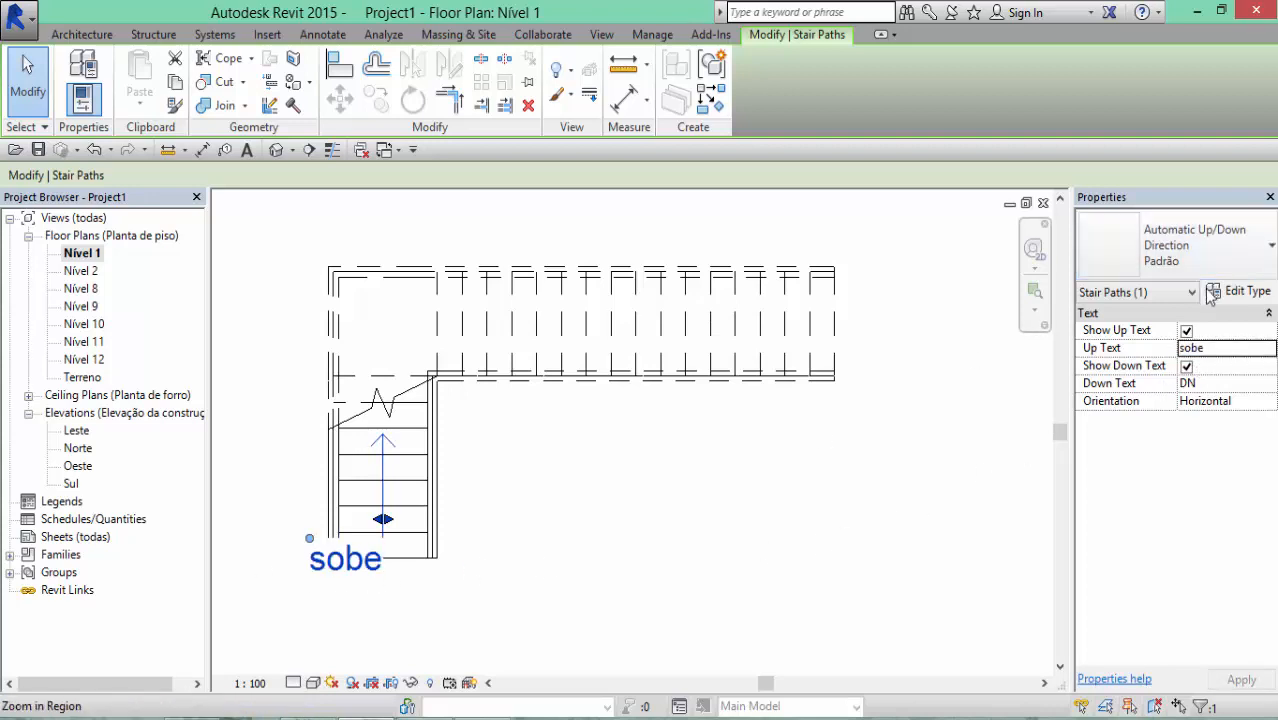
Check which text types the stair path's type offers and leave its type properties without changes
click(1238, 292)
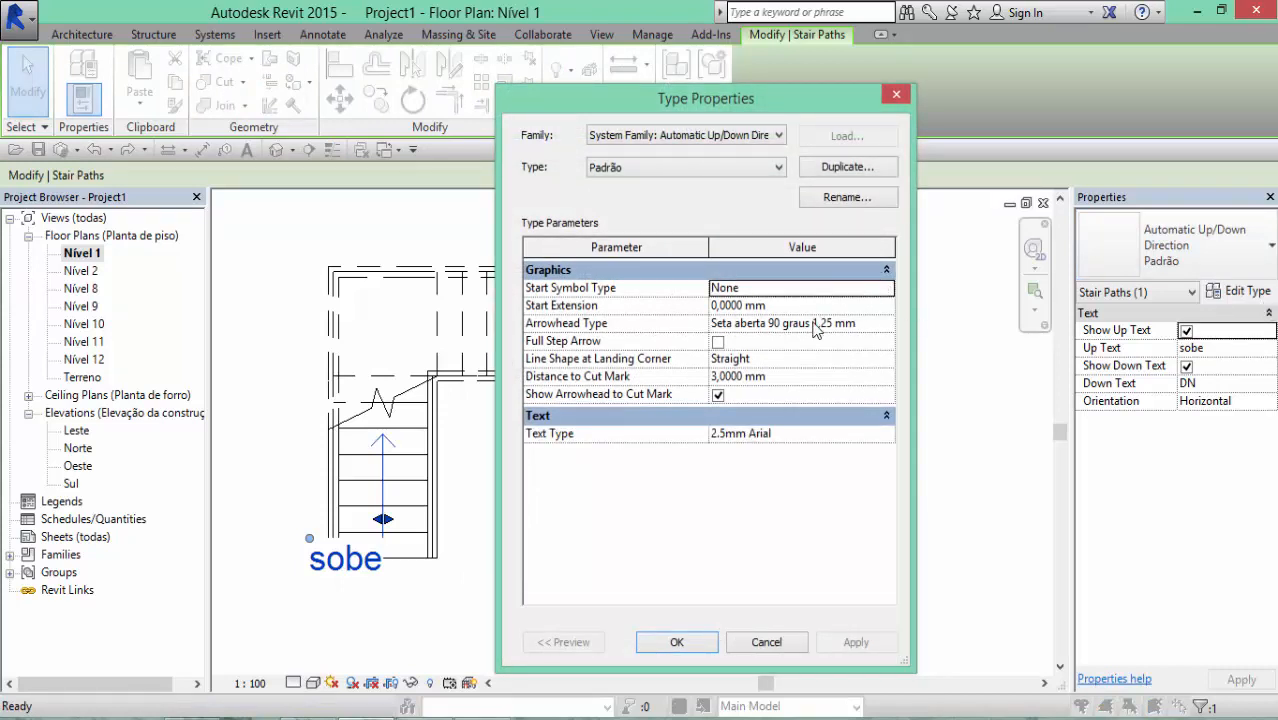
click(882, 437)
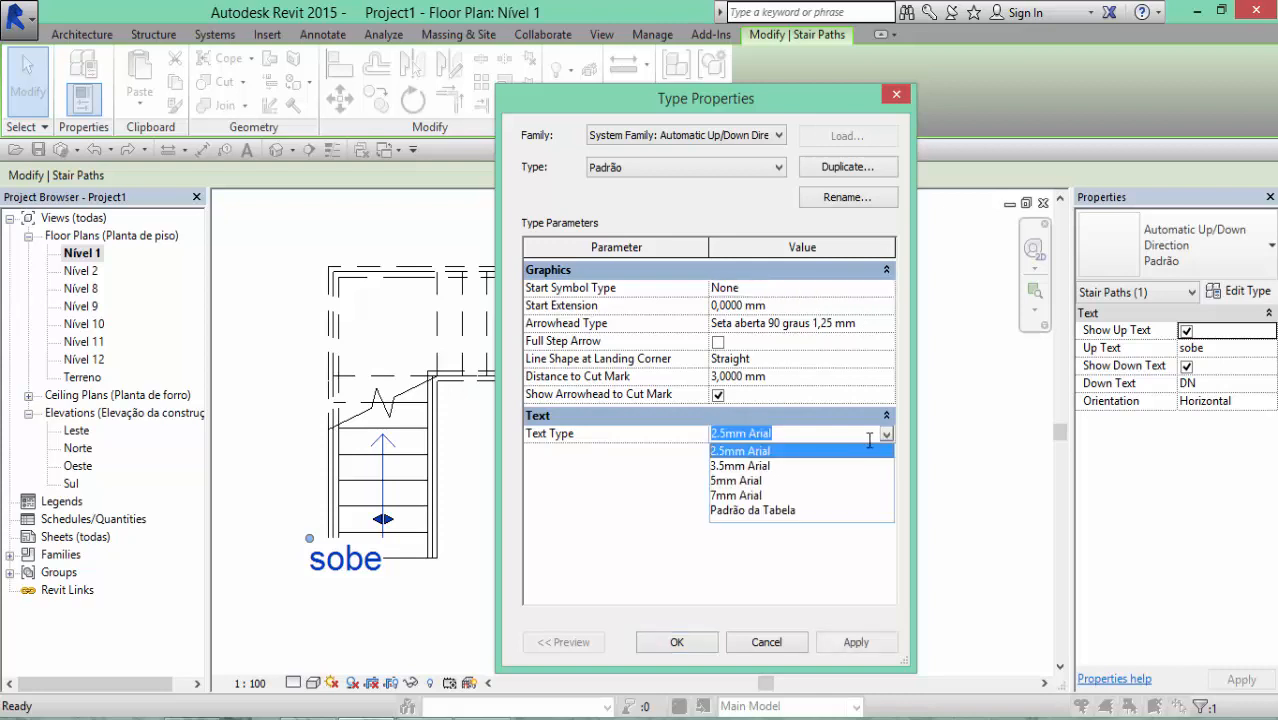
click(735, 572)
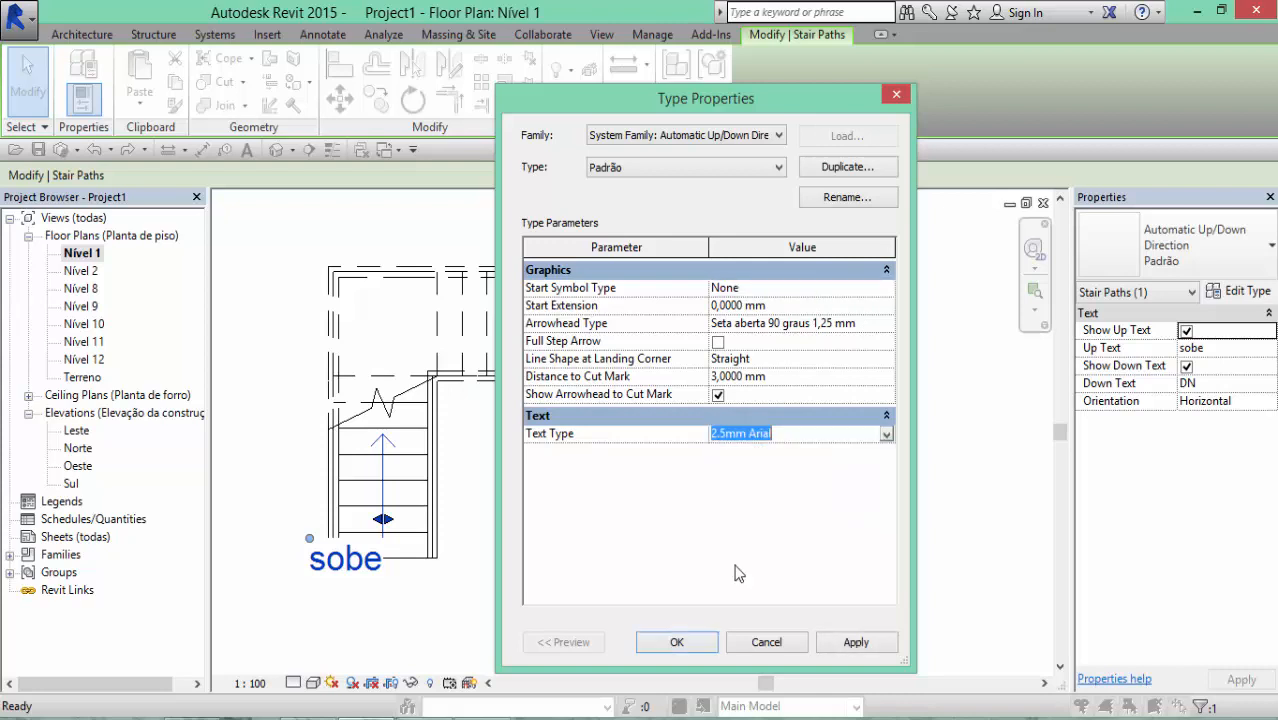
click(745, 646)
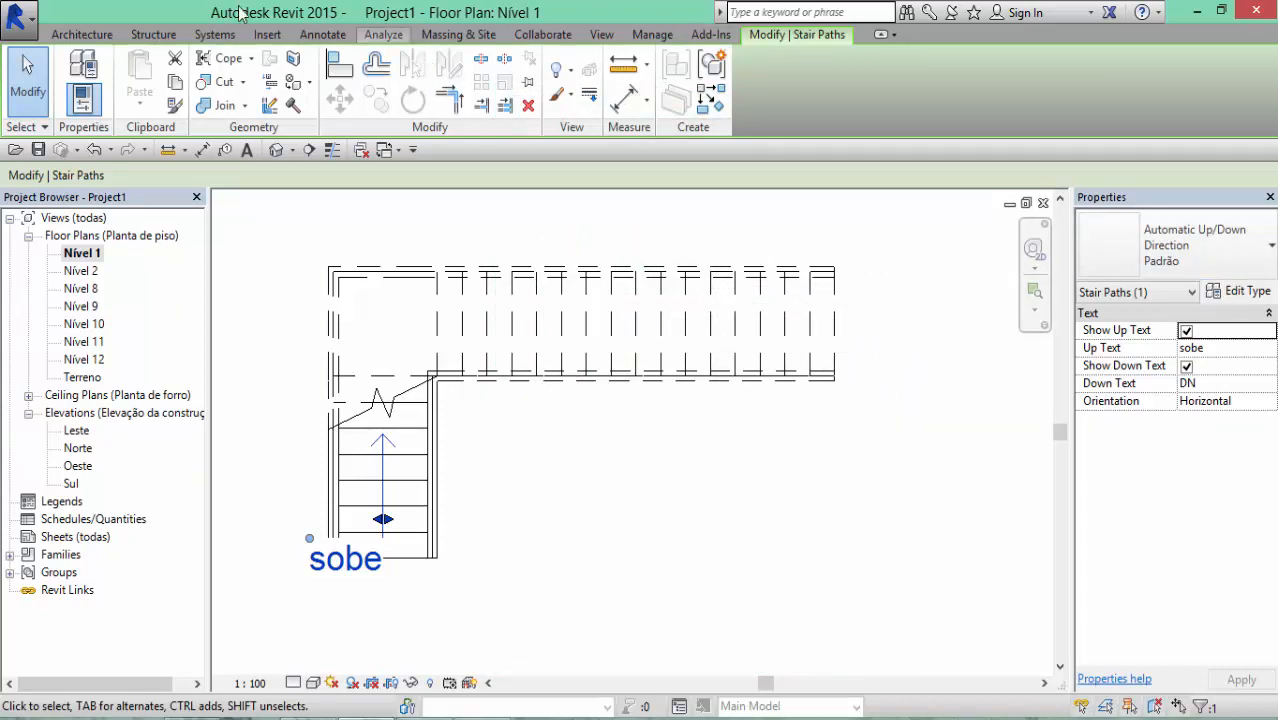
Start the Text tool and duplicate the 2.5mm Arial text type as "1mm"
click(335, 35)
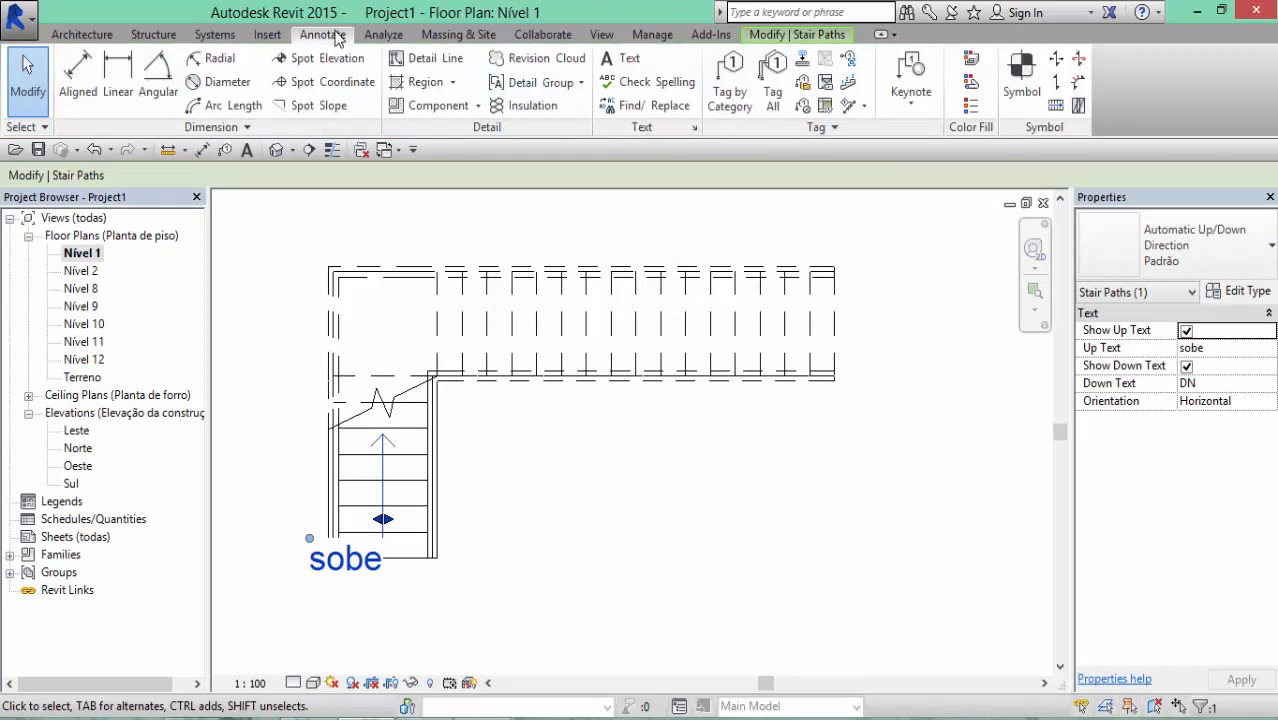
click(626, 60)
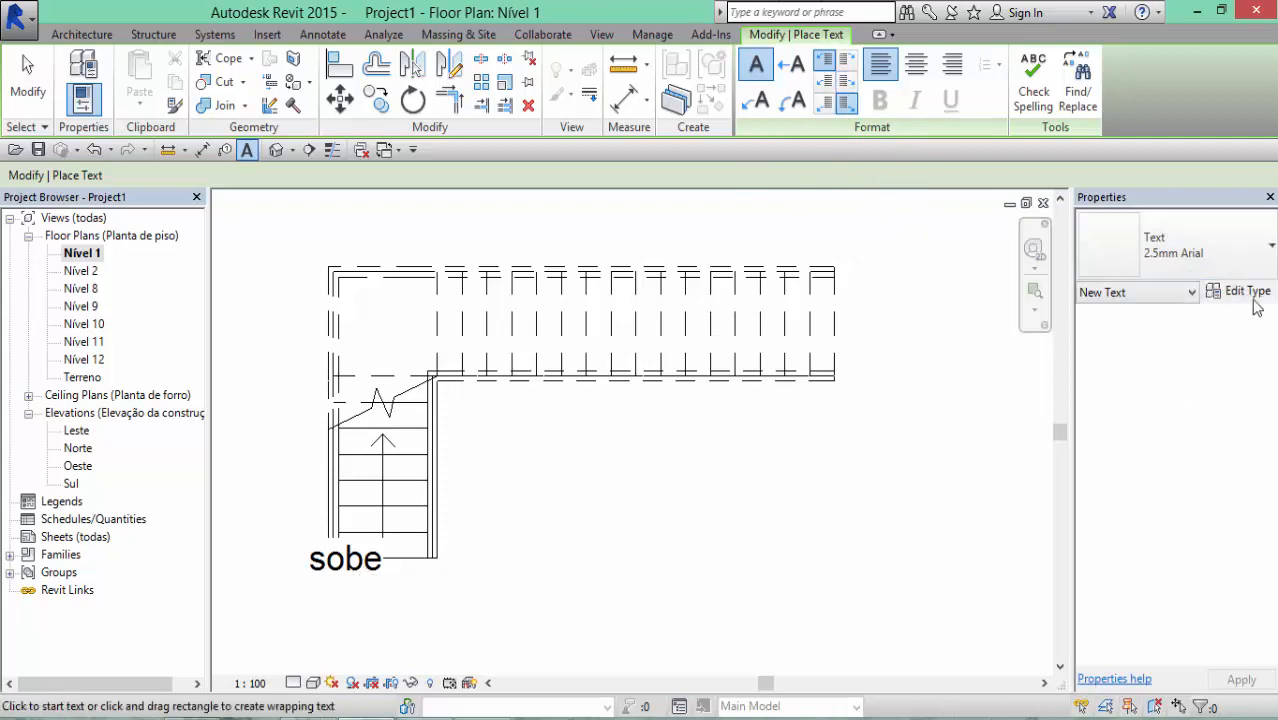
click(1248, 292)
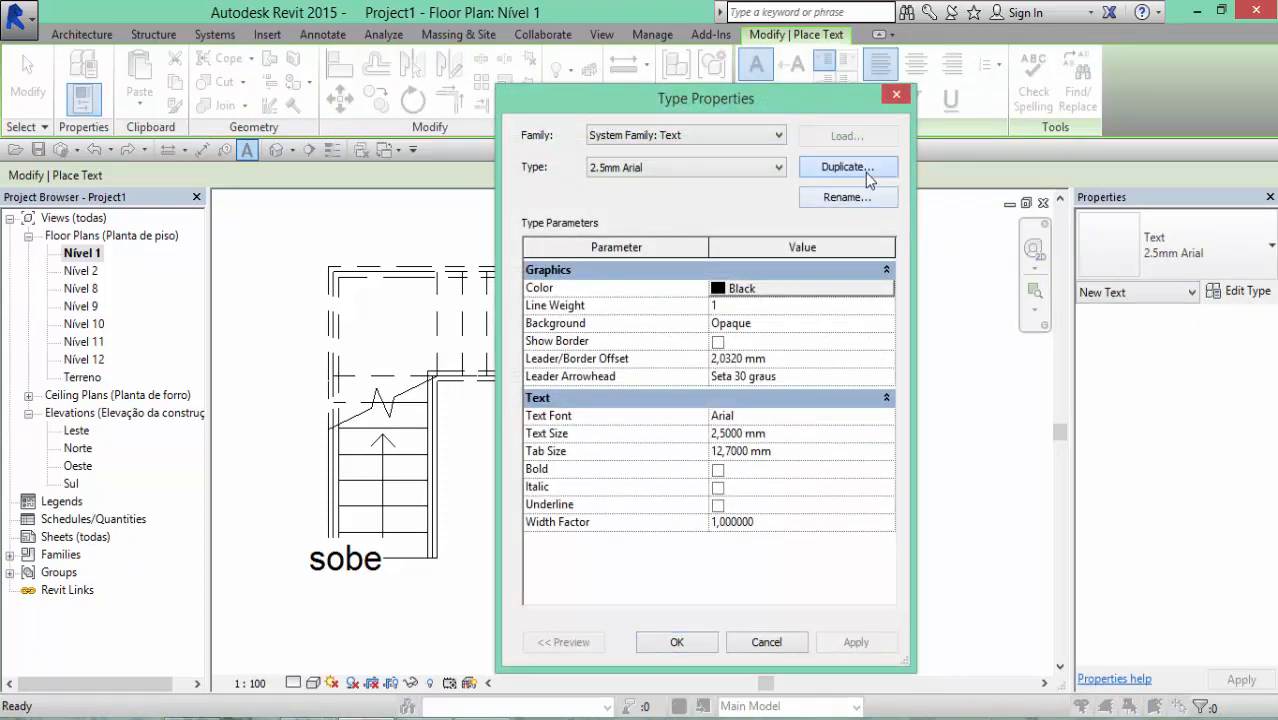
click(865, 168)
text(1)
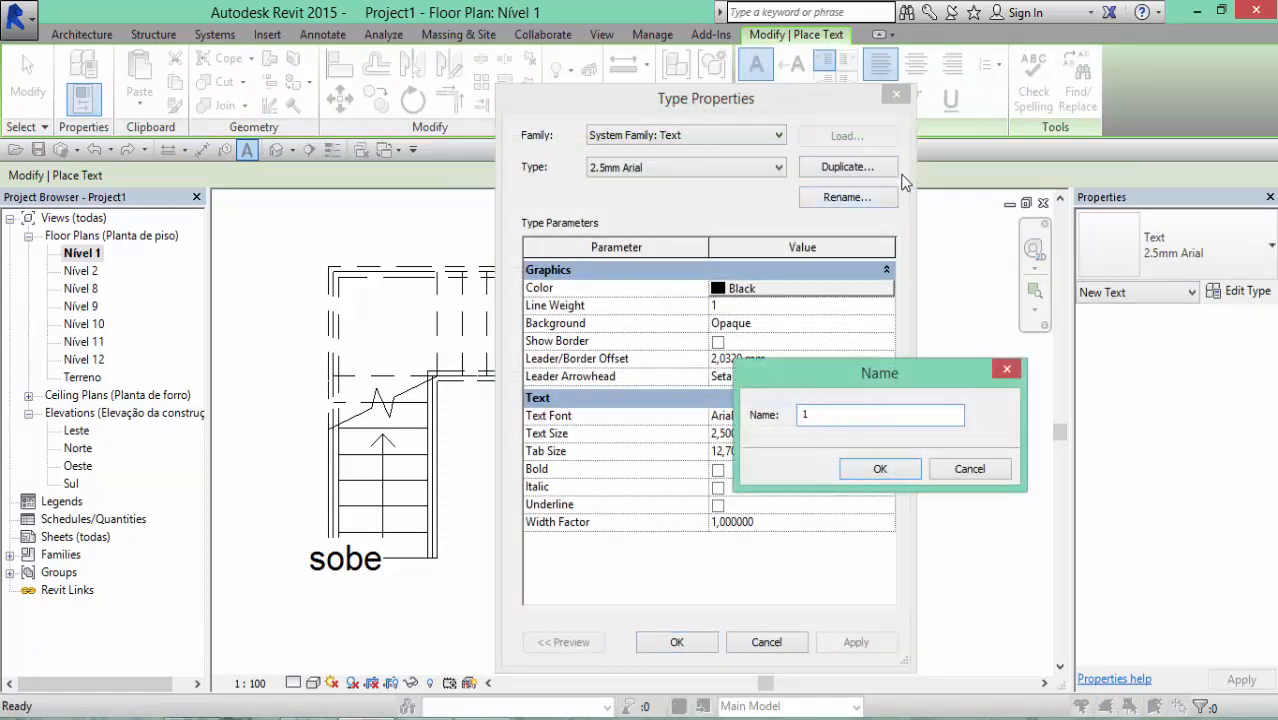
text(MM)
text(mm)
click(846, 474)
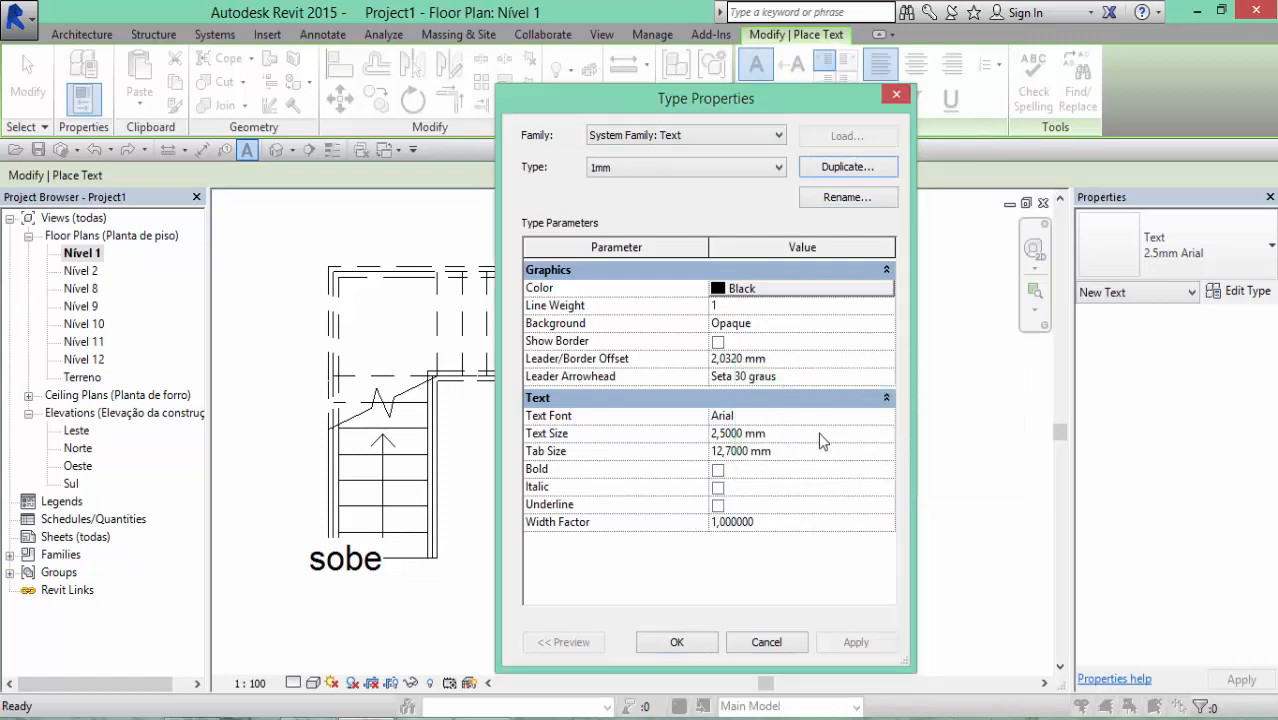
Set the text size of the 1mm type to 1 mm, verify it and leave the Text tool
click(755, 434)
double_click(736, 434)
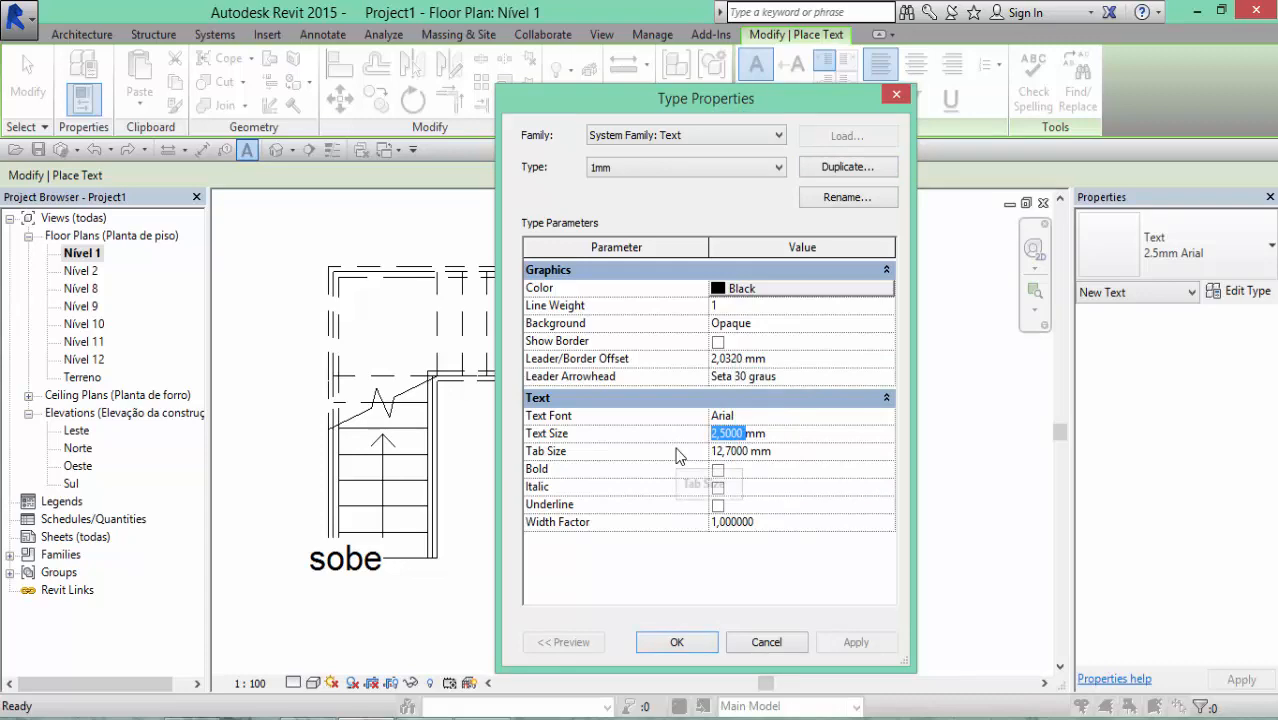
text(1)
click(666, 647)
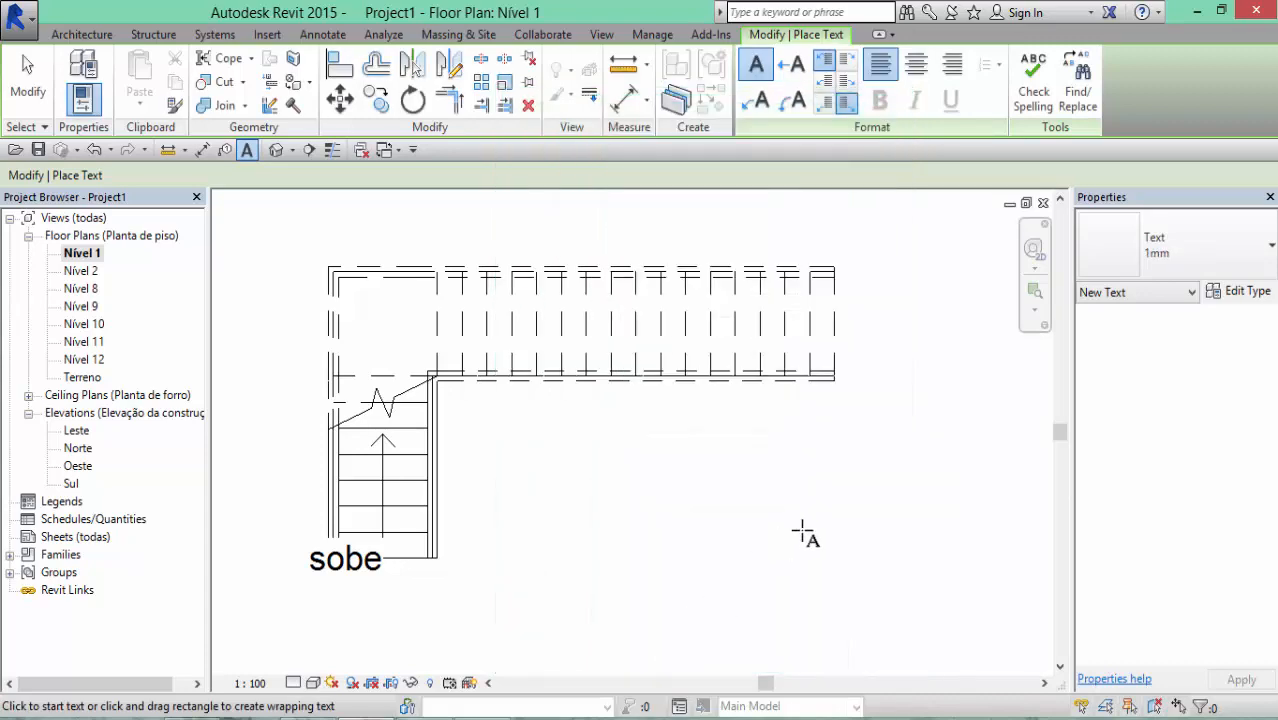
click(1230, 290)
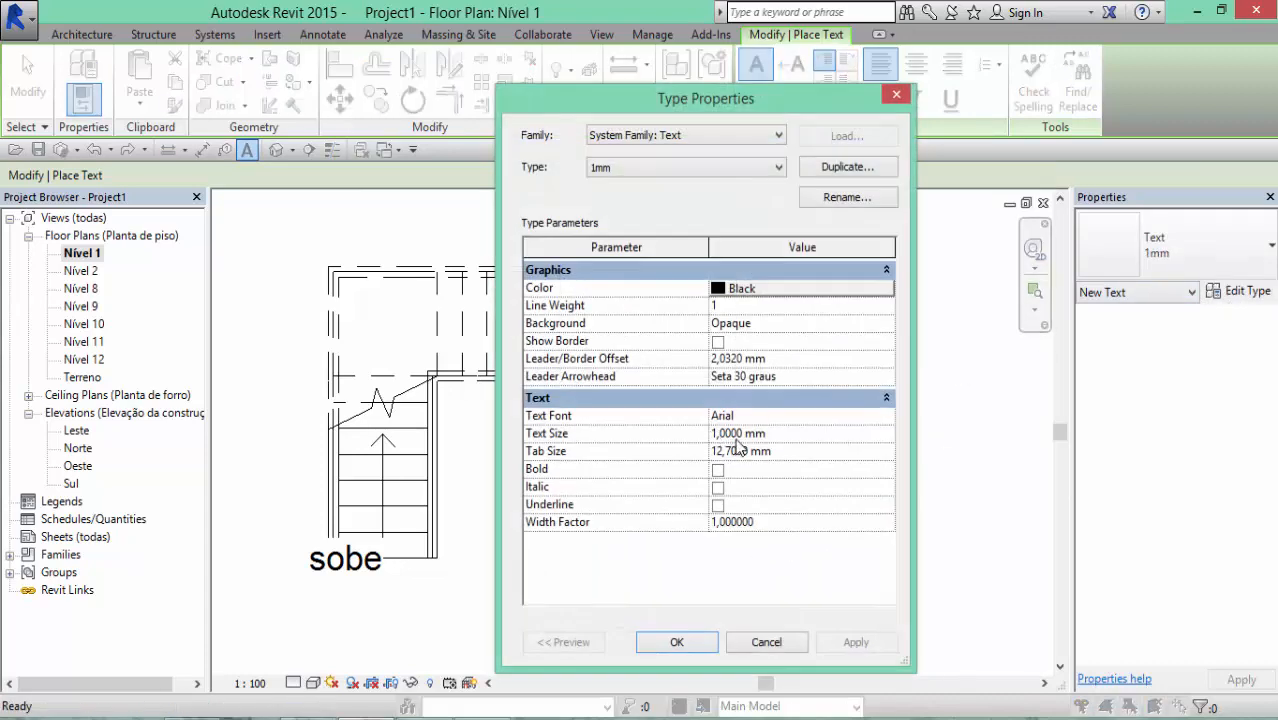
click(676, 642)
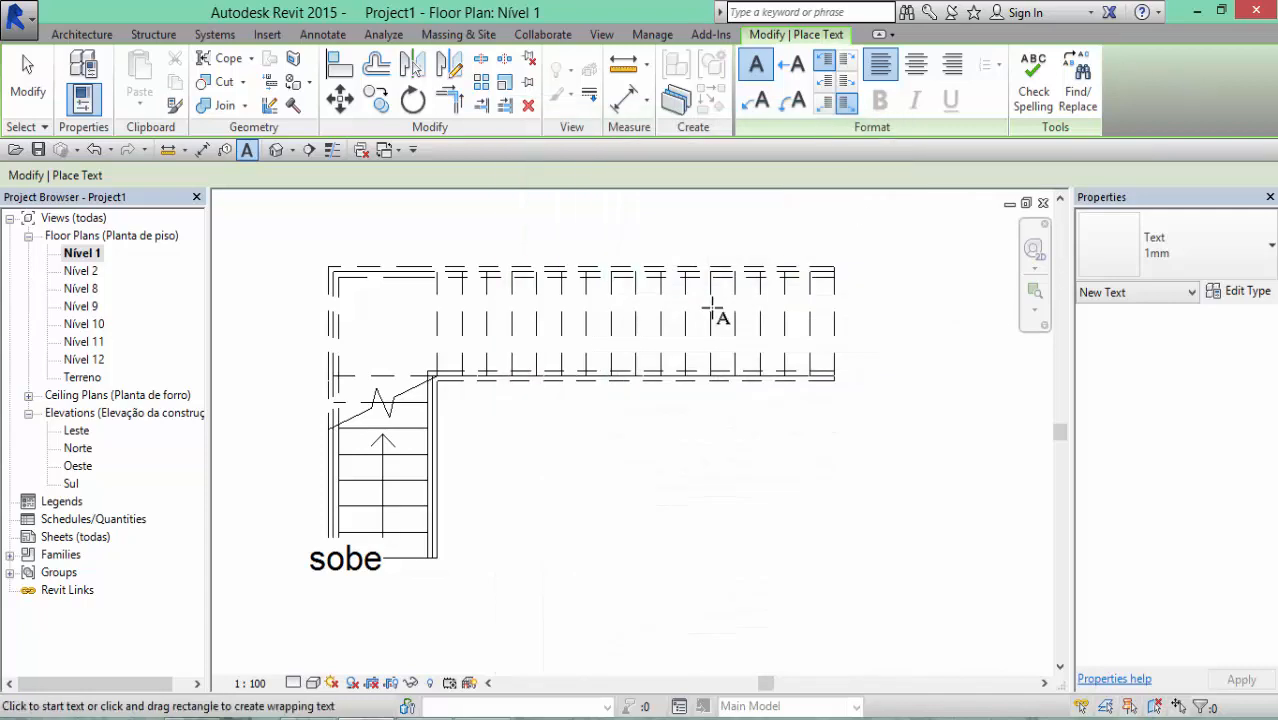
key(Escape)
Assign the 1mm text type to the stair path annotation's type
click(375, 570)
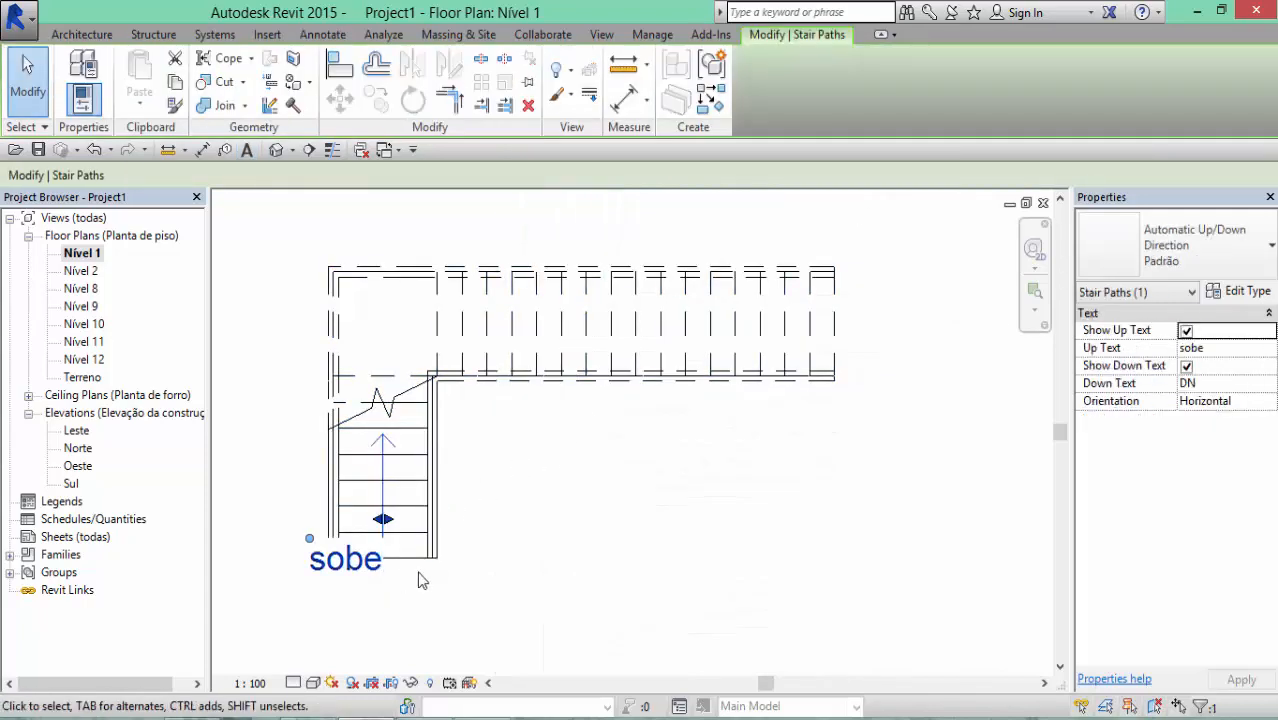
click(1259, 297)
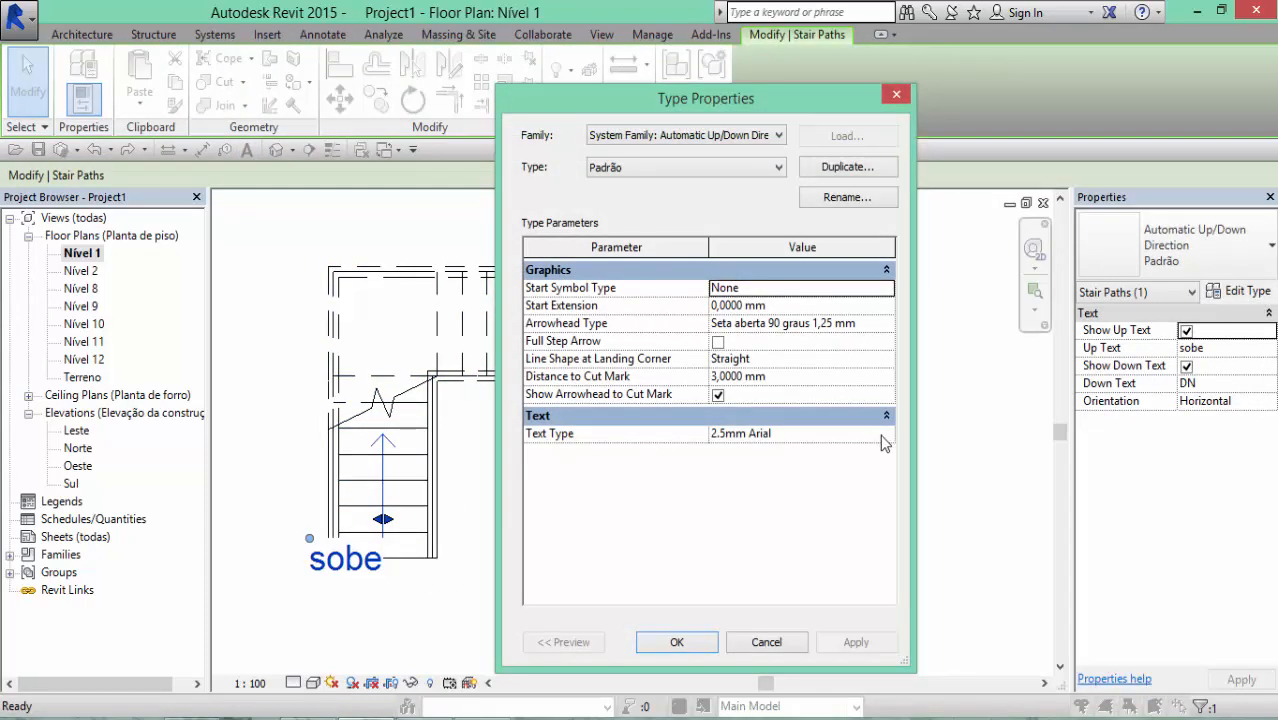
click(884, 434)
click(749, 451)
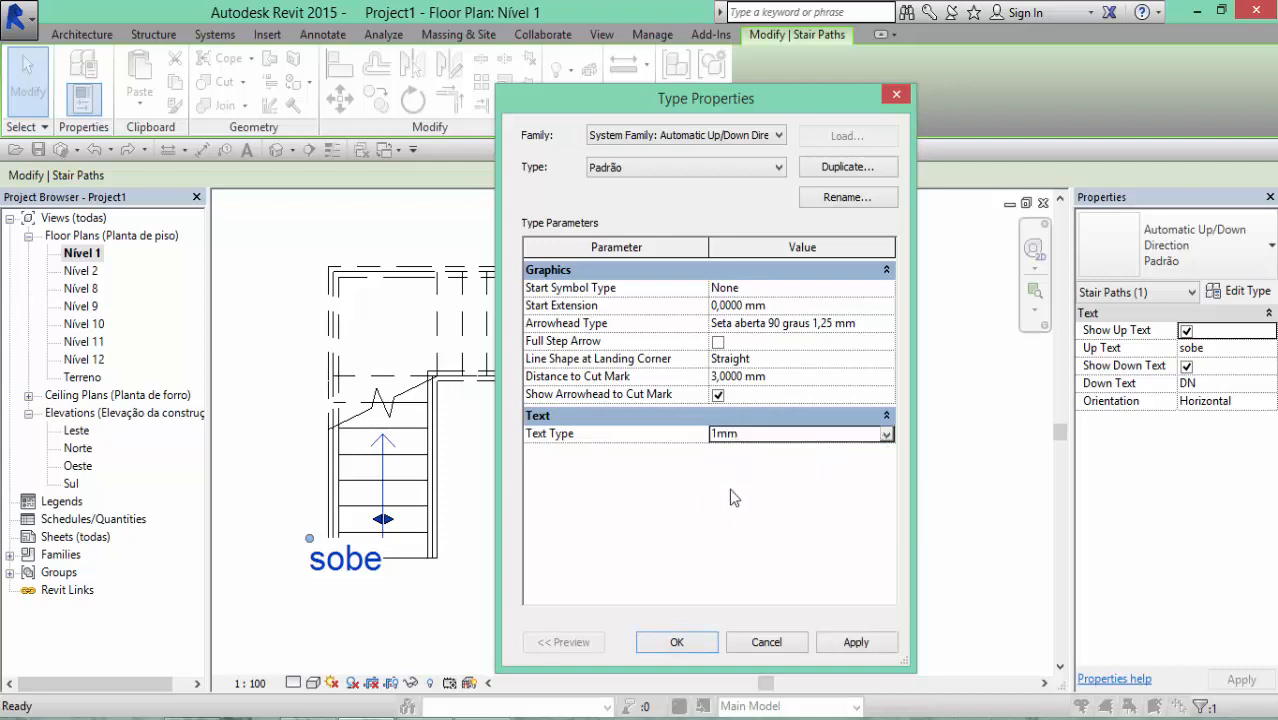
click(678, 642)
click(375, 589)
Move the "sobe" label just below the first riser, centred under the stair's direction arrow
scroll(370, 587, up, 2)
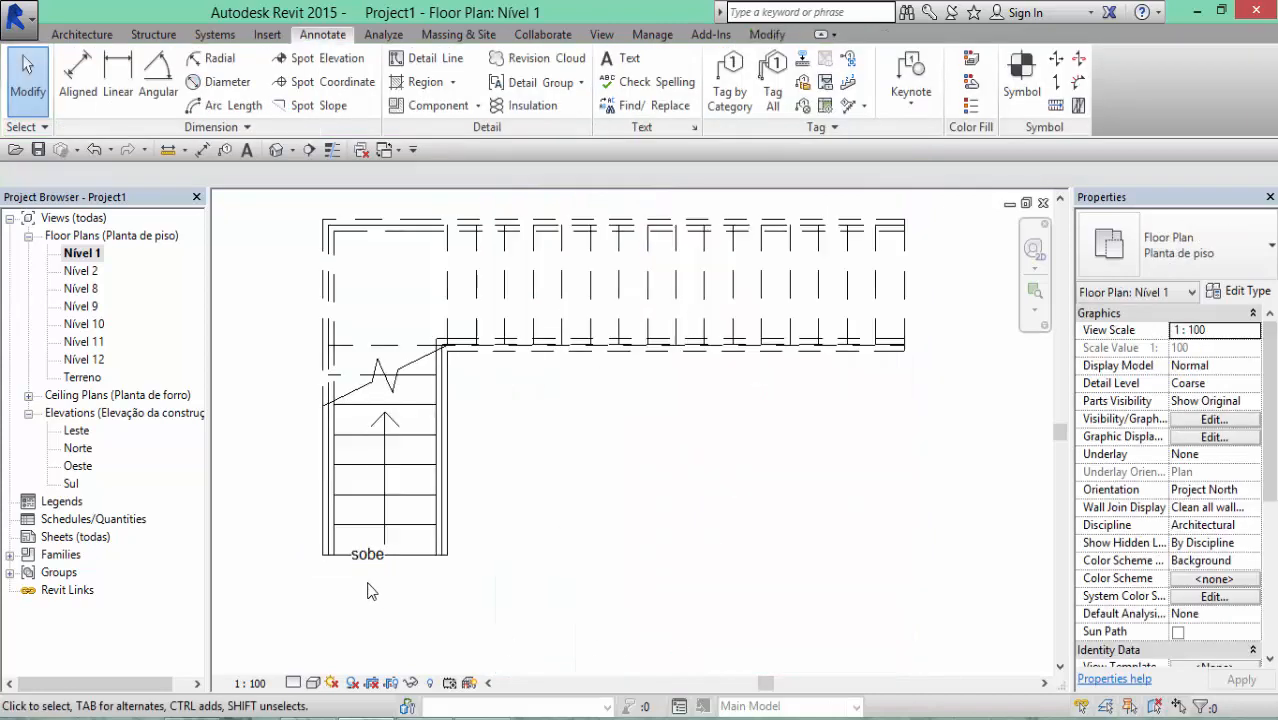
click(355, 558)
scroll(351, 552, up, 2)
mouse_move(347, 540)
mouse_down()
mouse_move(375, 540)
mouse_move(375, 560)
mouse_up()
click(464, 598)
scroll(499, 583, down, 2)
middle_drag(604, 591, 551, 602)
scroll(566, 579, down, 1)
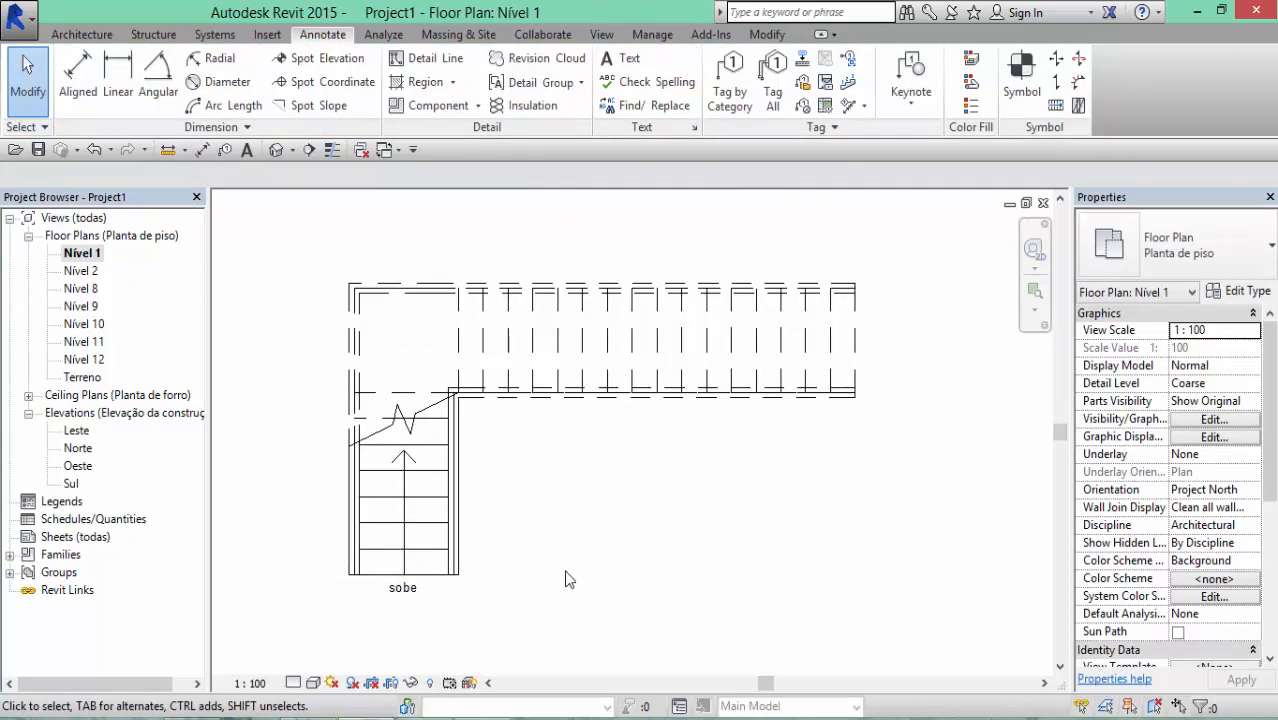
Open the default 3D view to show the finished stair with its railings
scroll(564, 582, up, 1)
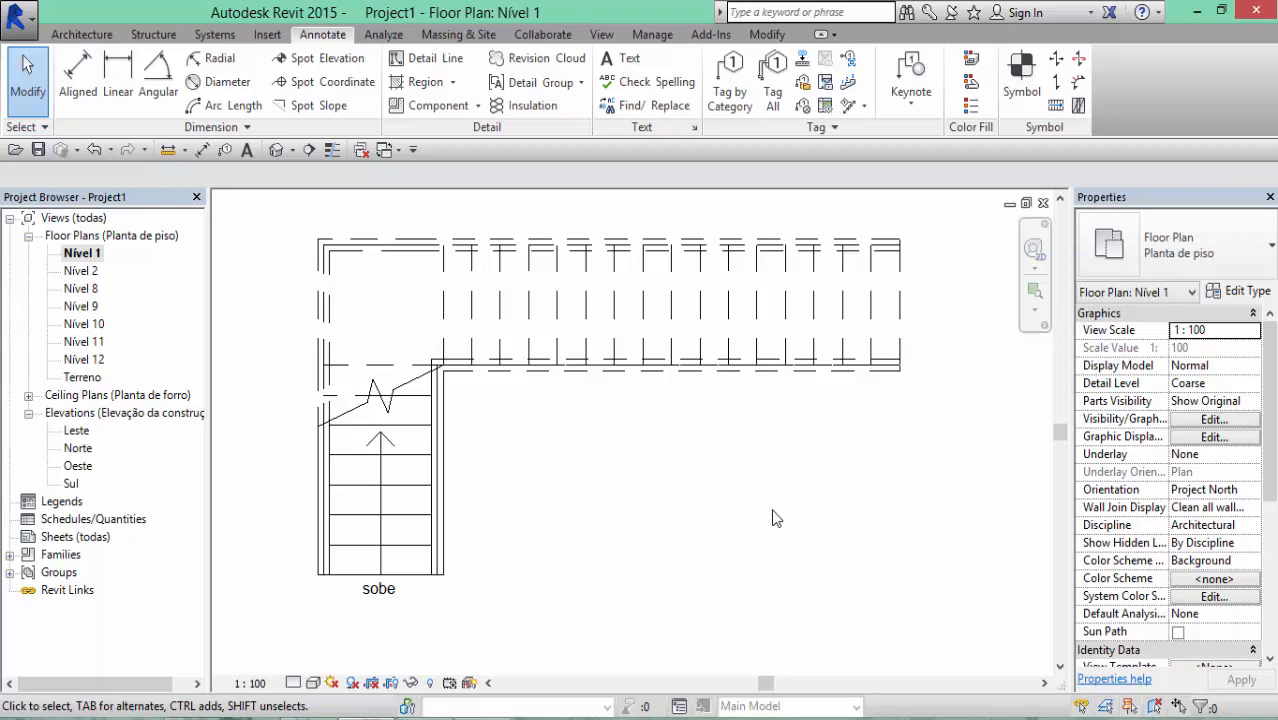
scroll(776, 434, down, 1)
middle_drag(768, 505, 618, 428)
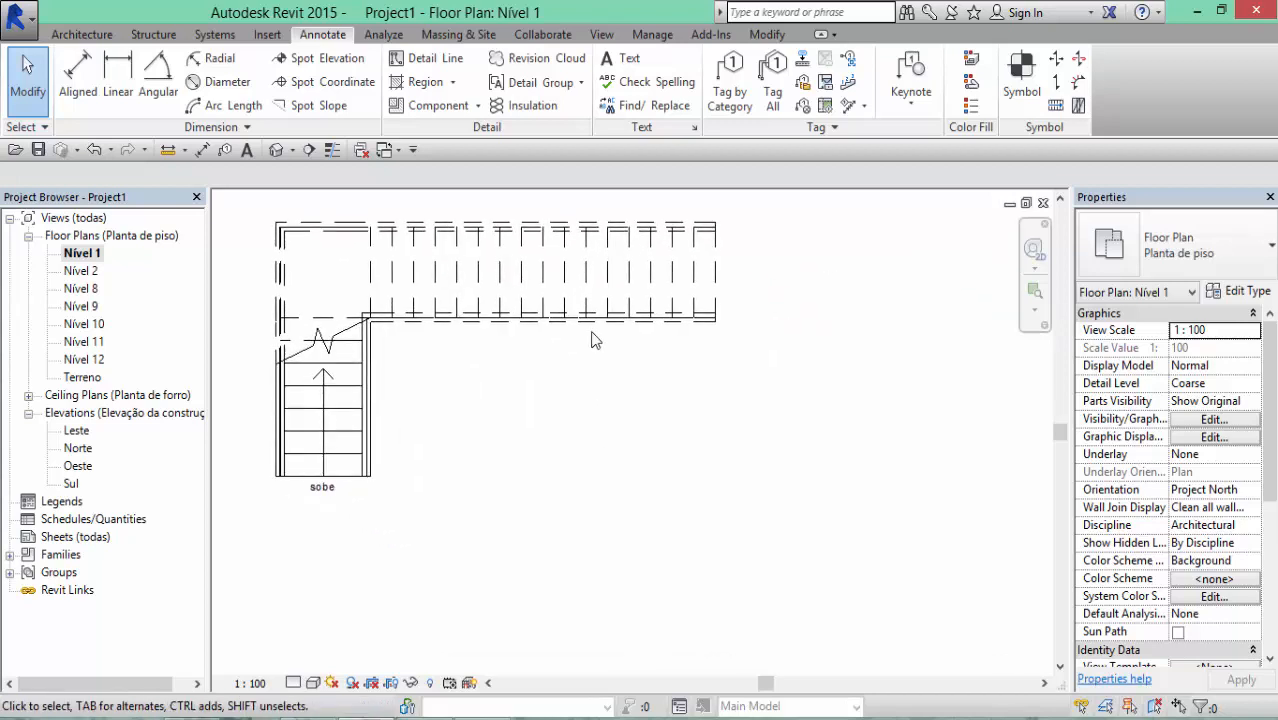
click(276, 149)
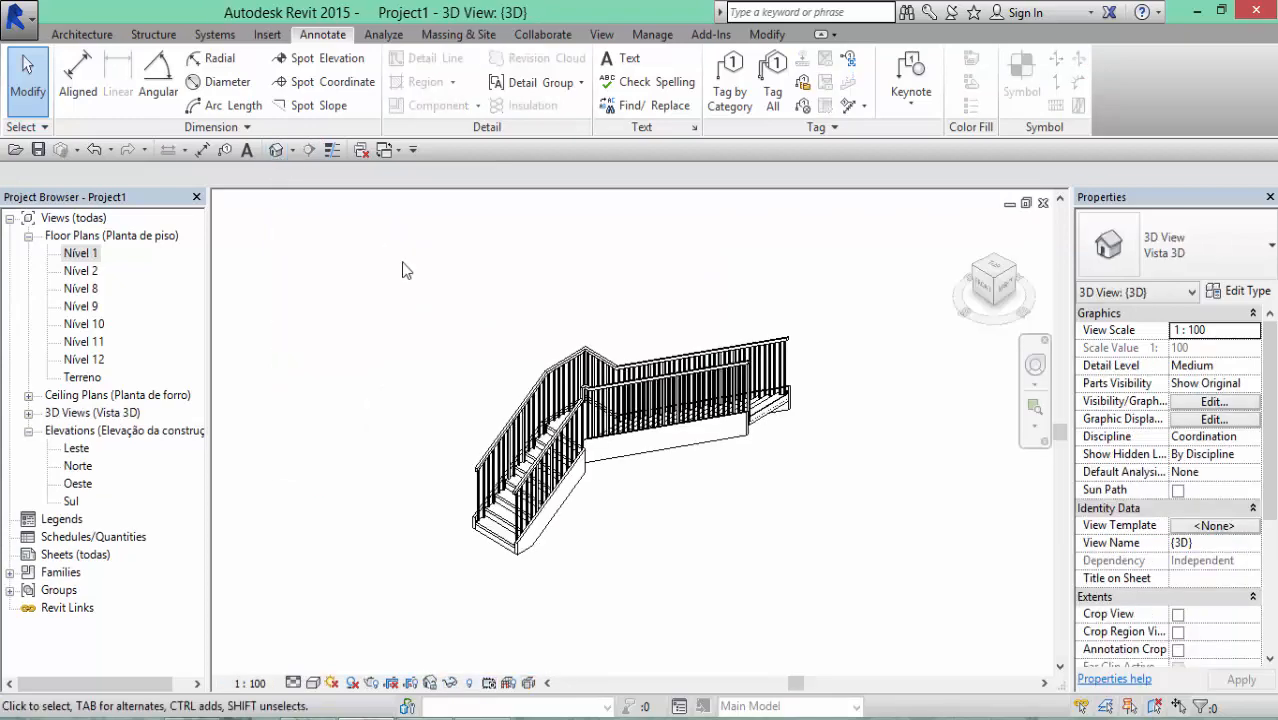
Set the Right Support of the stair's type to None to remove the closed stringer on that side
shift+middle_drag(569, 516, 503, 243)
scroll(640, 605, up, 5)
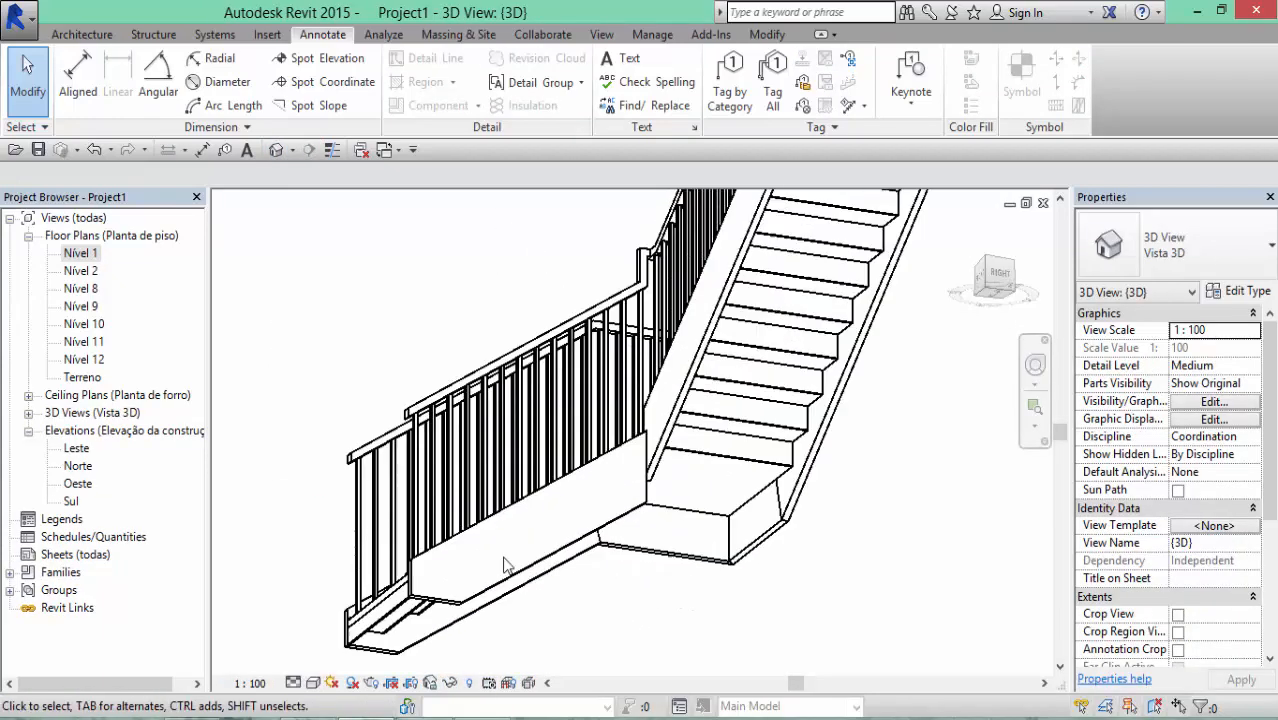
mouse_move(505, 565)
shift+middle_down()
mouse_move(420, 705)
mouse_move(526, 664)
mouse_move(528, 599)
mouse_move(593, 636)
mouse_move(579, 628)
shift+middle_up()
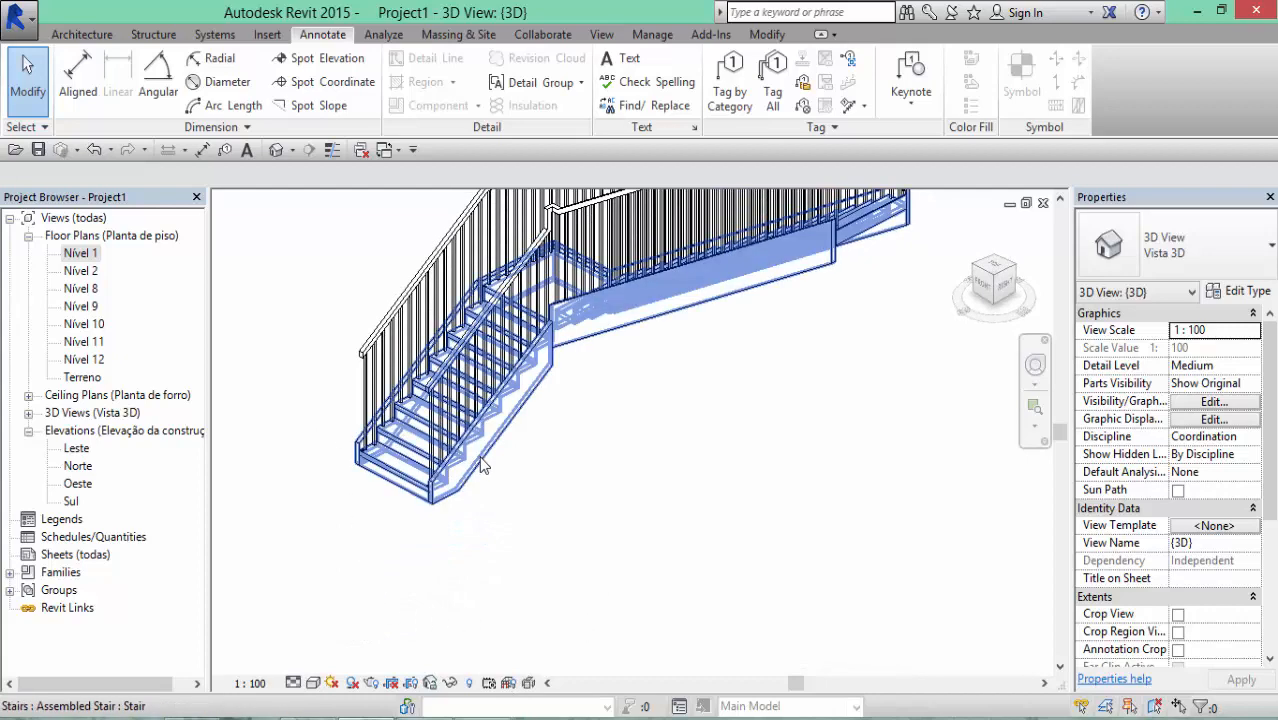
scroll(590, 373, down, 3)
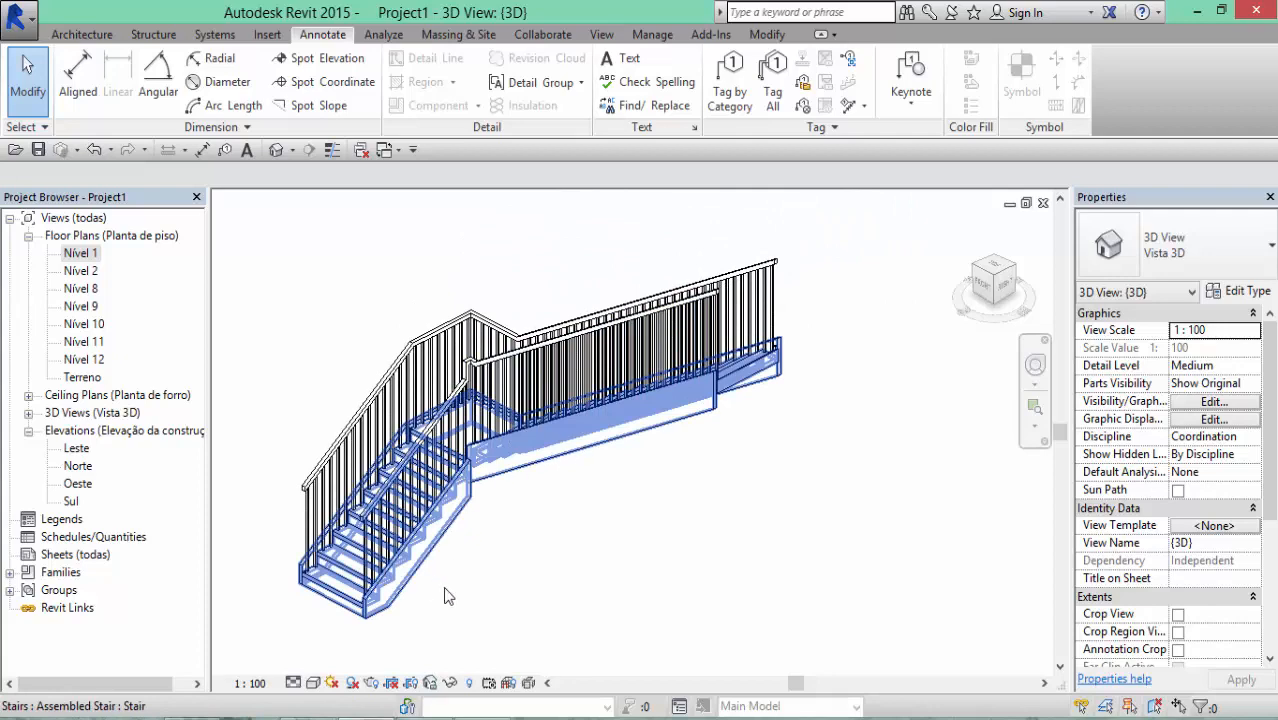
click(742, 428)
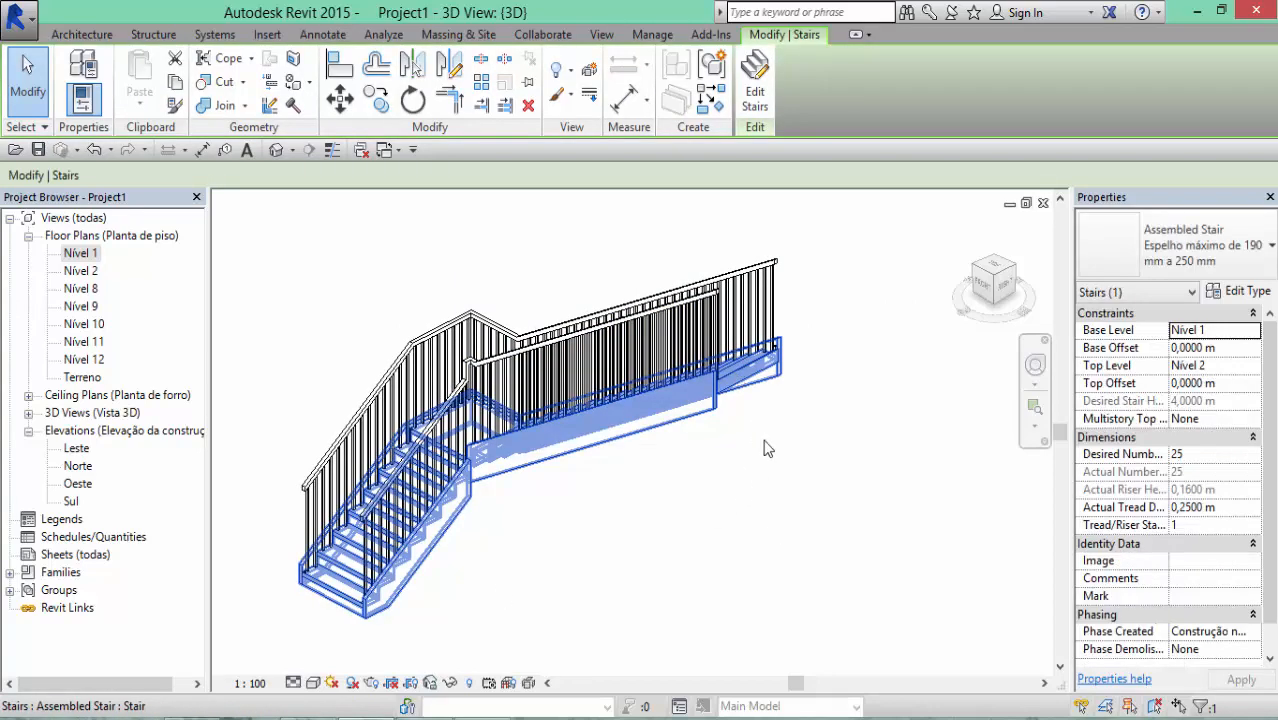
click(1264, 293)
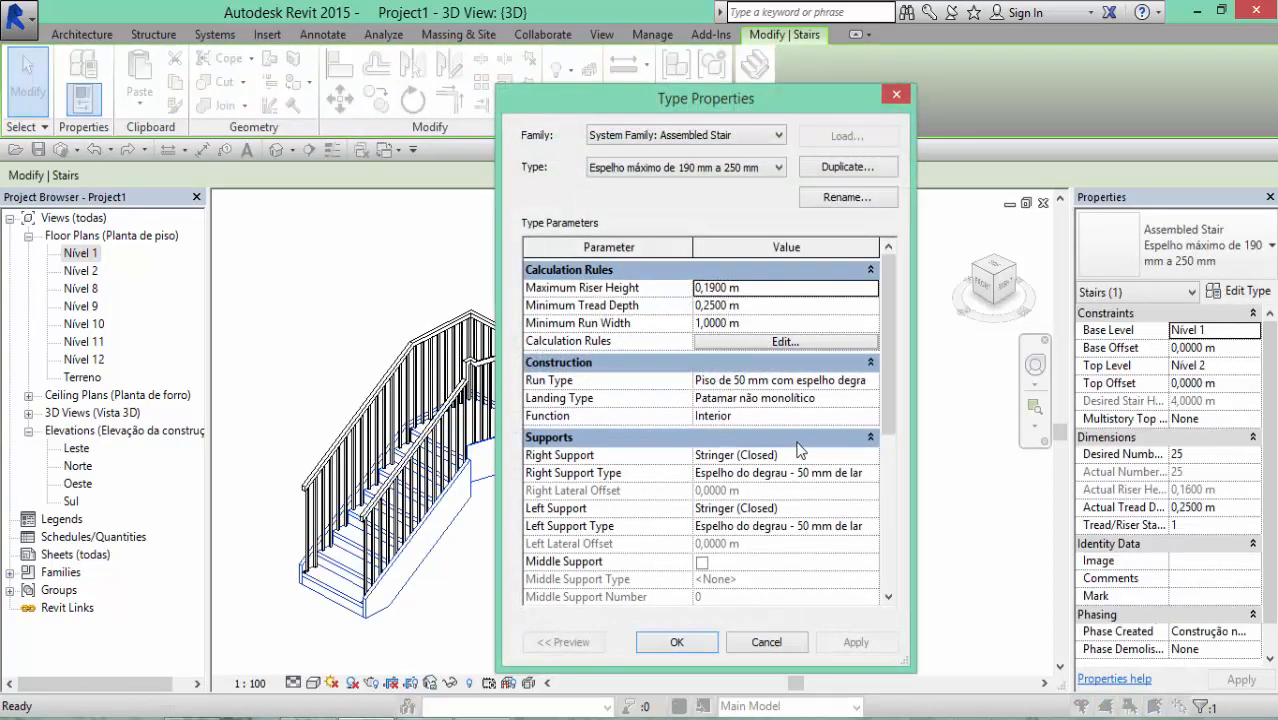
click(845, 455)
click(870, 455)
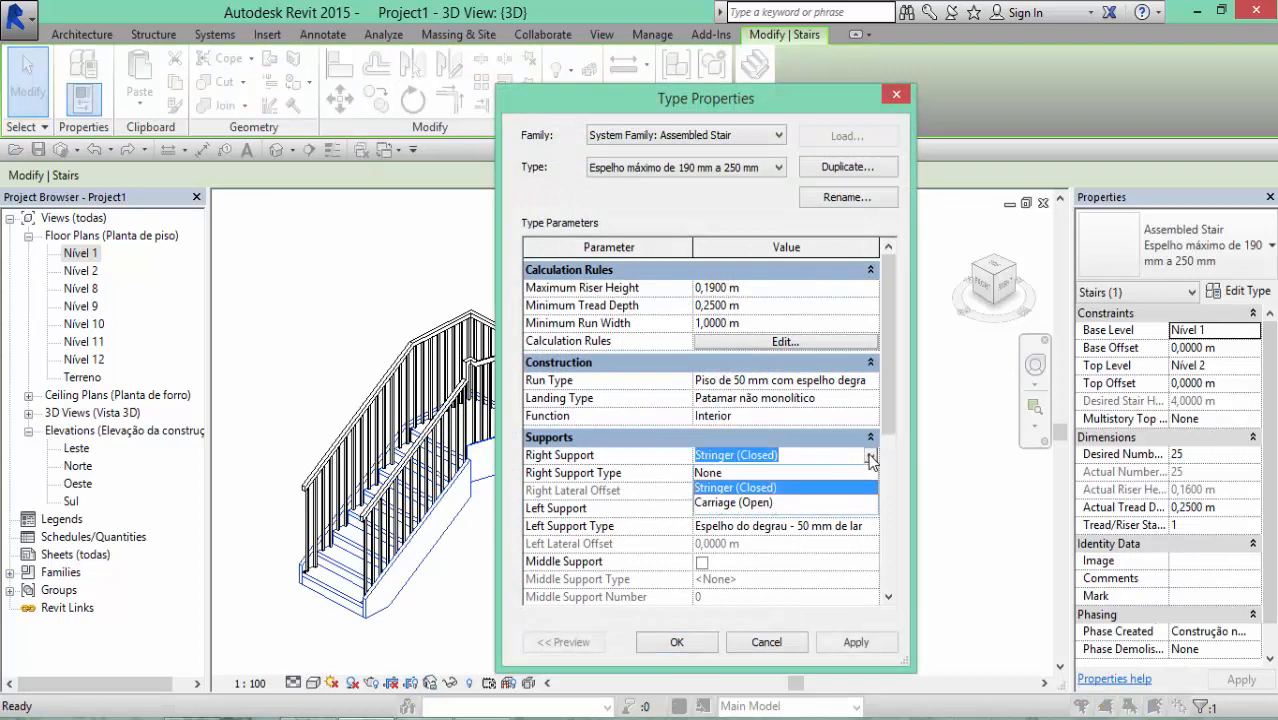
click(716, 473)
click(677, 642)
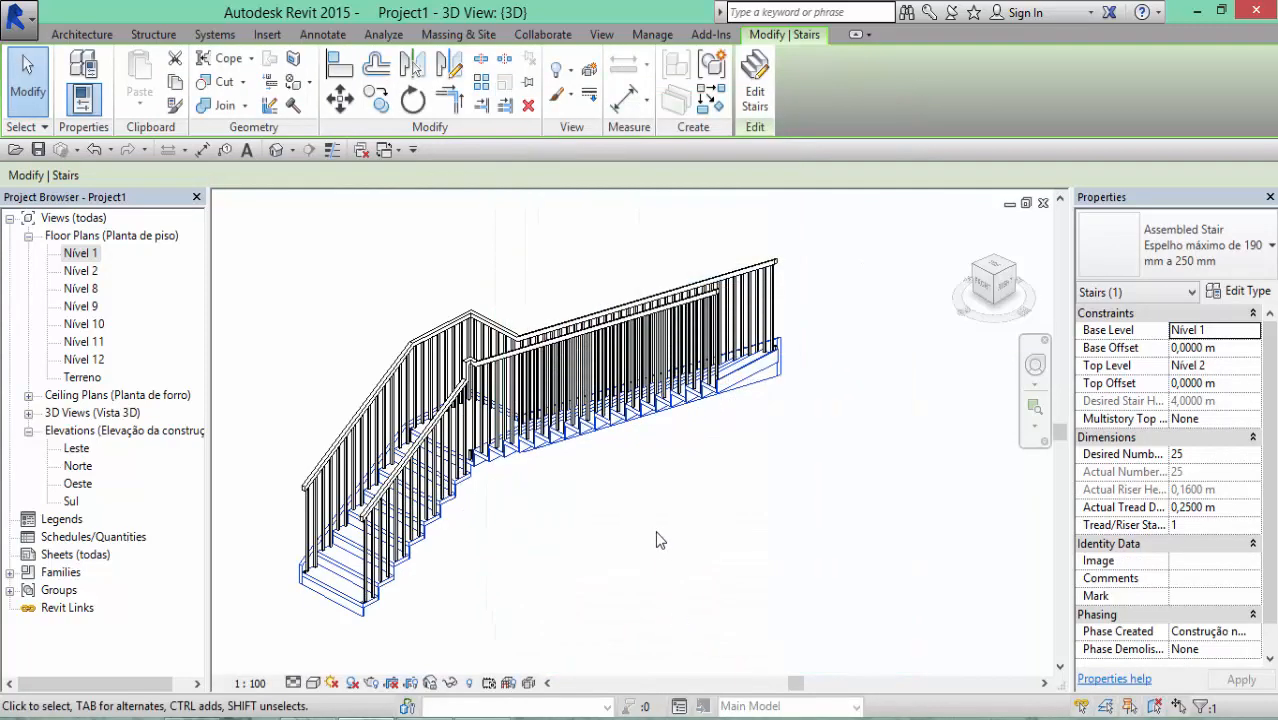
click(657, 540)
Set the Left Support of the stair's type to None to remove the remaining side stringer
mouse_move(576, 566)
shift+middle_down()
mouse_move(708, 688)
mouse_move(768, 552)
mouse_move(807, 502)
mouse_move(608, 690)
mouse_move(516, 534)
mouse_move(567, 617)
mouse_move(650, 634)
shift+middle_up()
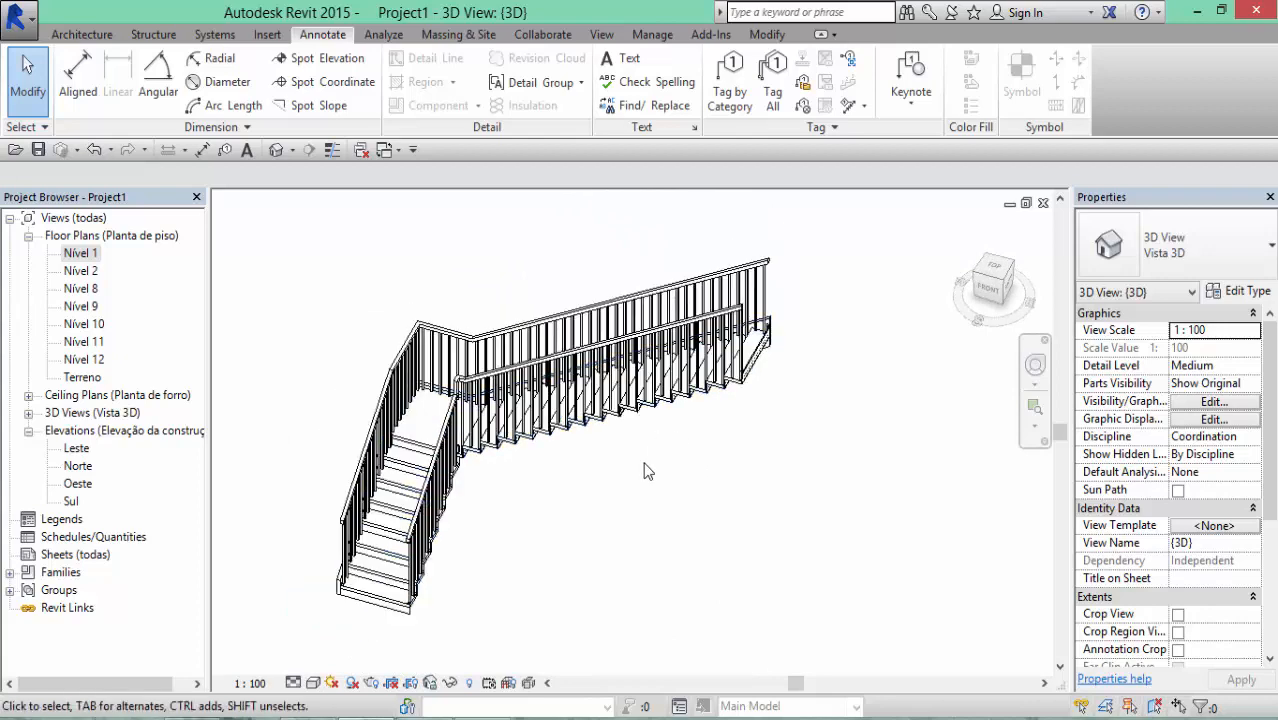
shift+middle_drag(643, 470, 660, 490)
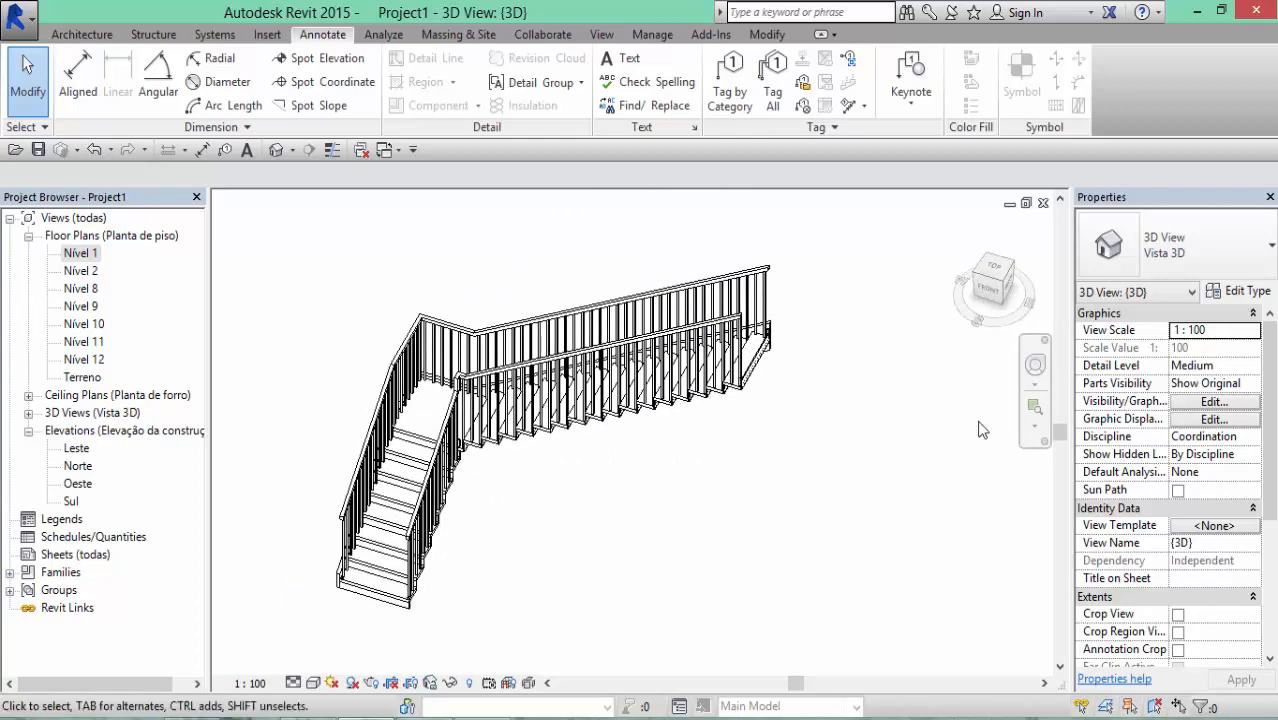
click(745, 365)
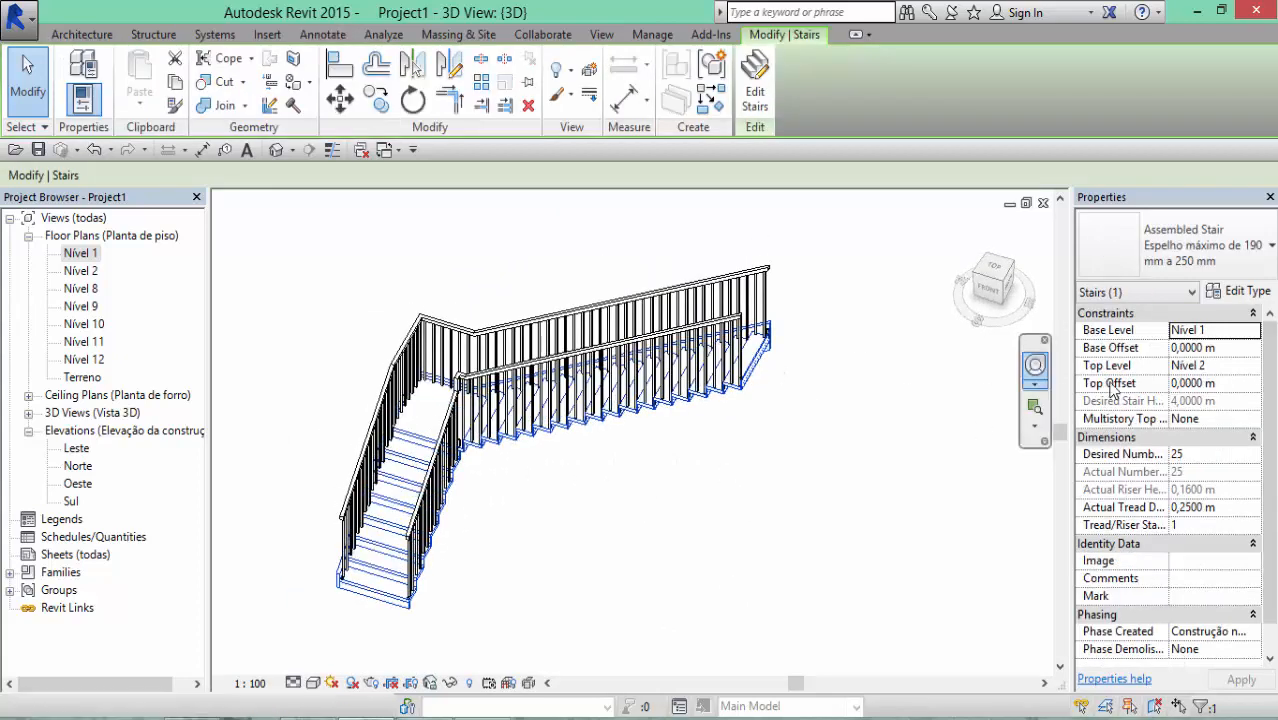
click(1241, 291)
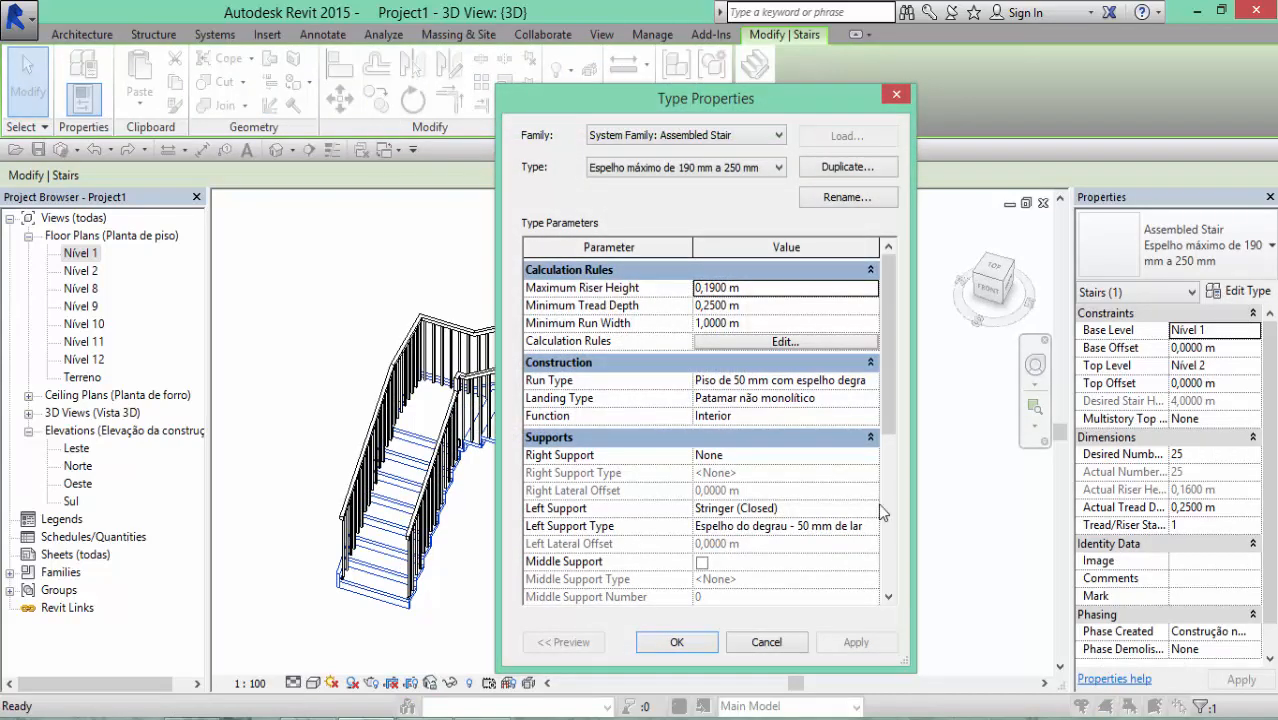
click(869, 509)
click(809, 521)
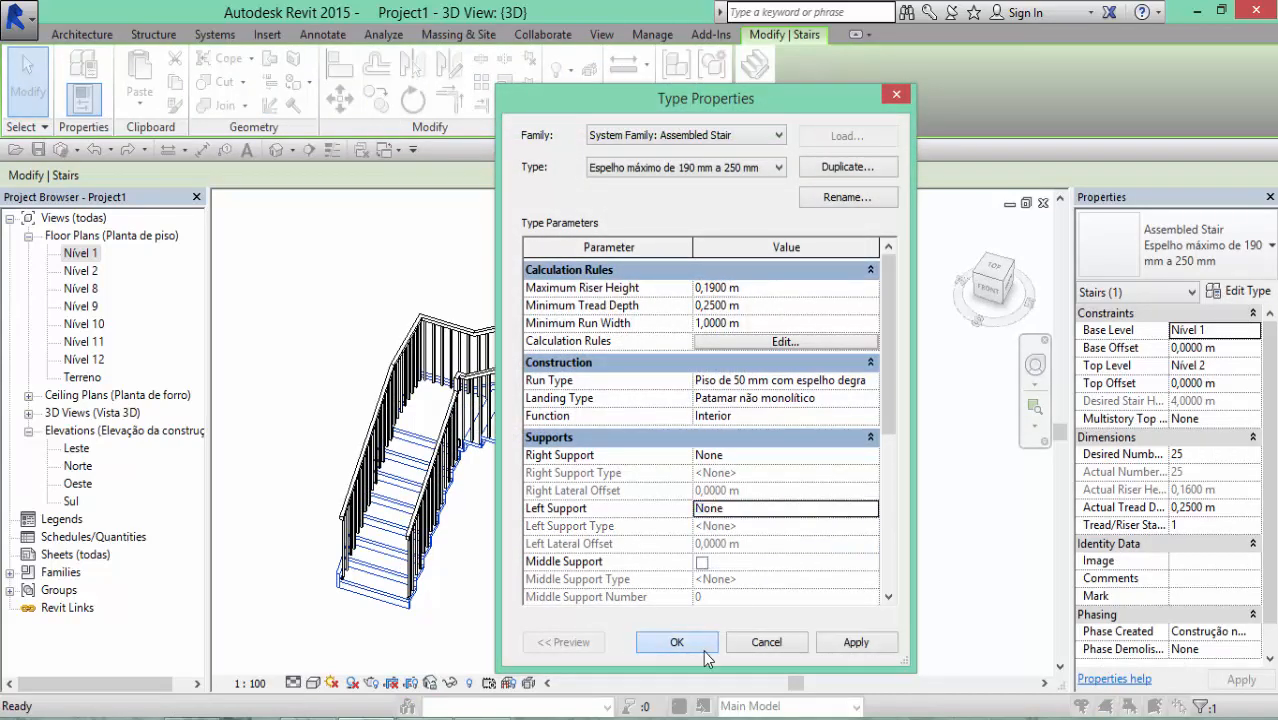
click(703, 648)
mouse_move(468, 556)
shift+middle_down()
mouse_move(496, 571)
mouse_move(691, 590)
mouse_move(707, 536)
shift+middle_up()
click(707, 536)
Enable the Middle Support in the stair's type so a central carriage carries the treads
mouse_move(545, 508)
shift+middle_down()
mouse_move(725, 310)
mouse_move(827, 342)
mouse_move(640, 420)
mouse_move(439, 406)
shift+middle_up()
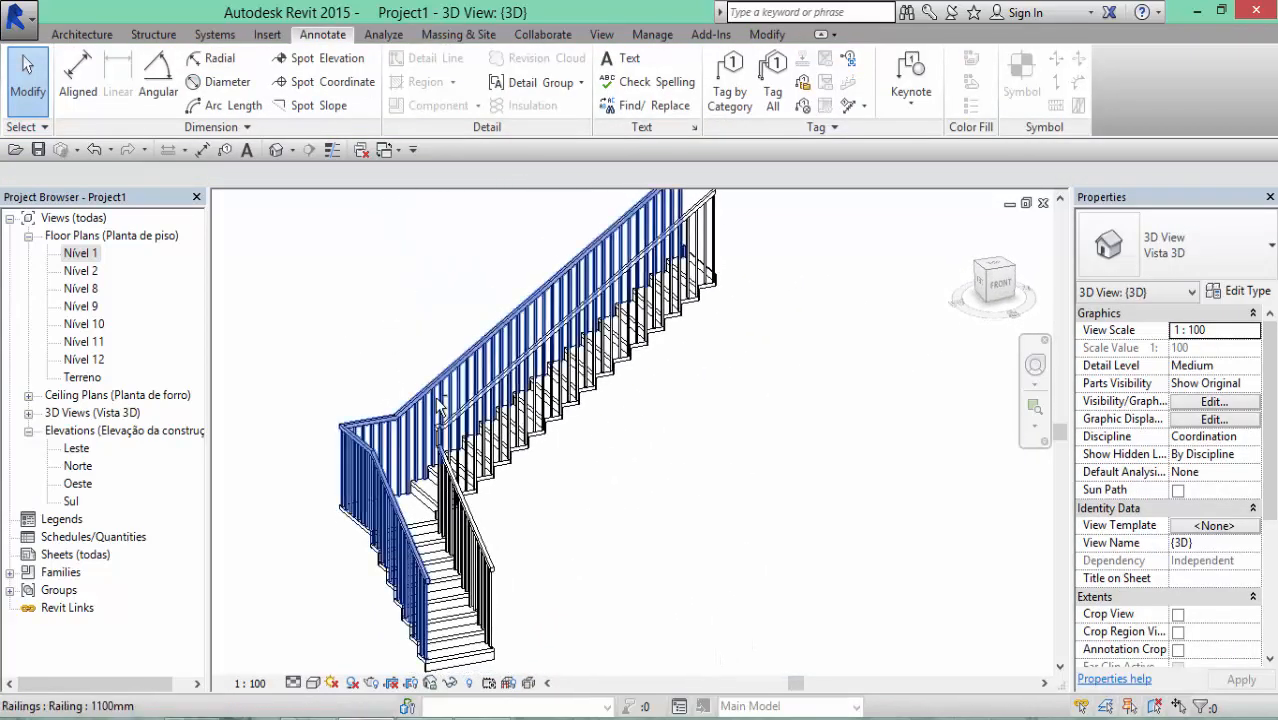
click(543, 429)
shift+middle_drag(636, 516, 562, 540)
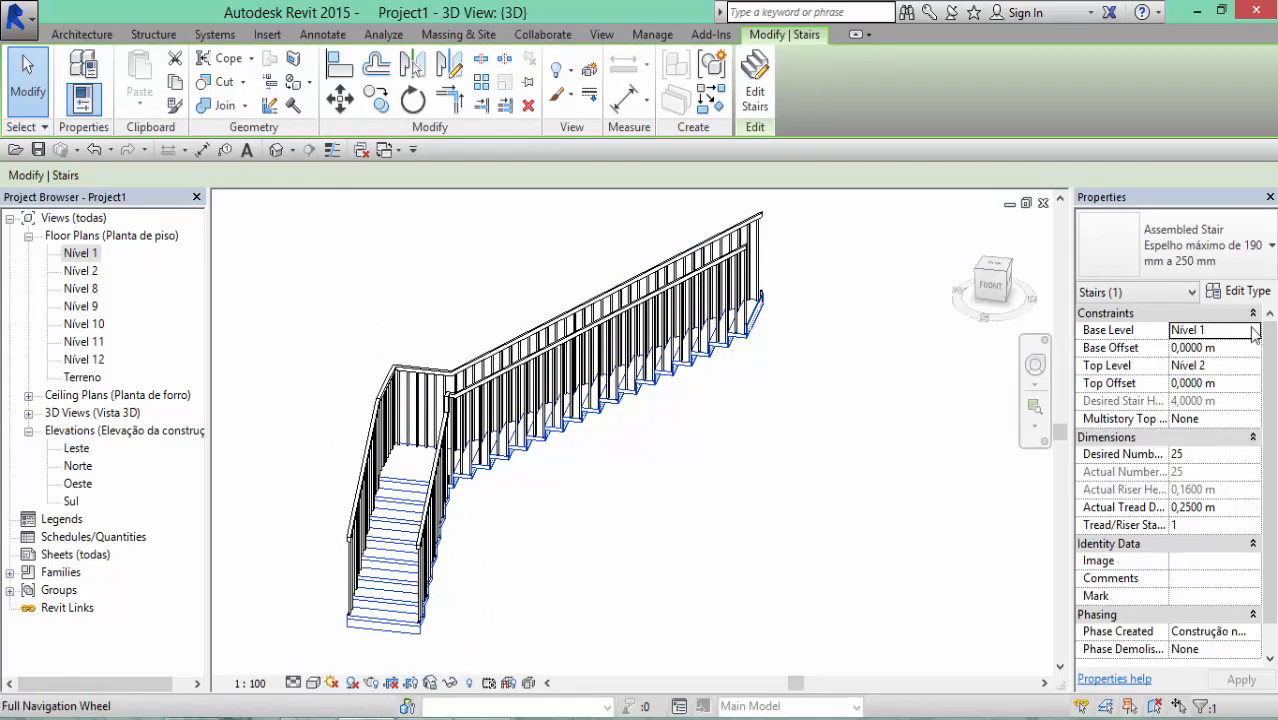
click(1262, 291)
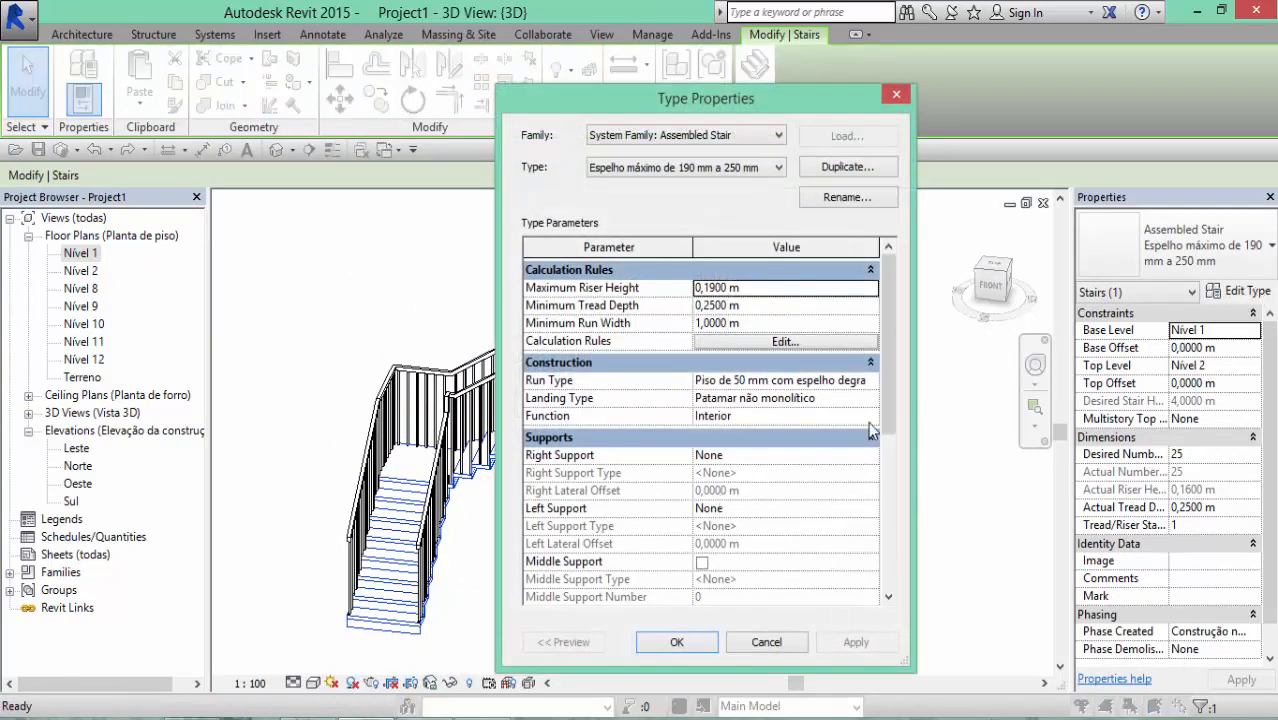
scroll(880, 430, down, 2)
click(702, 487)
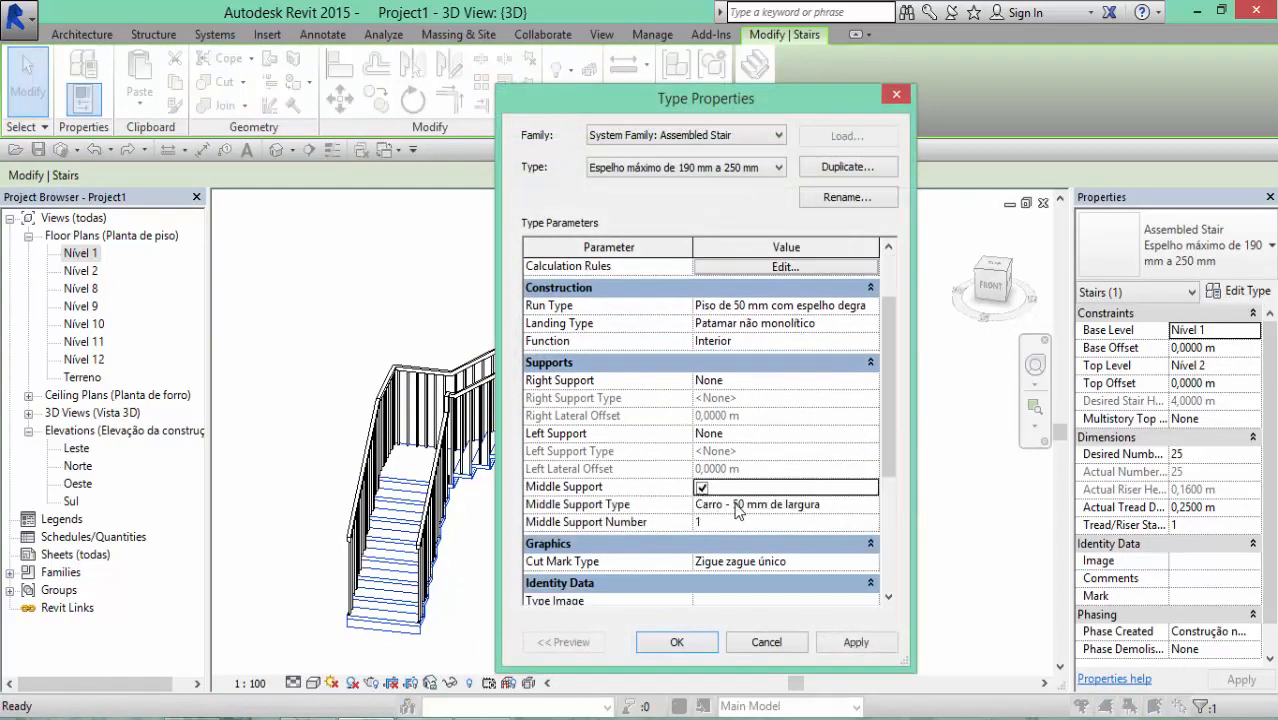
click(678, 642)
shift+middle_drag(553, 558, 241, 617)
scroll(583, 608, up, 5)
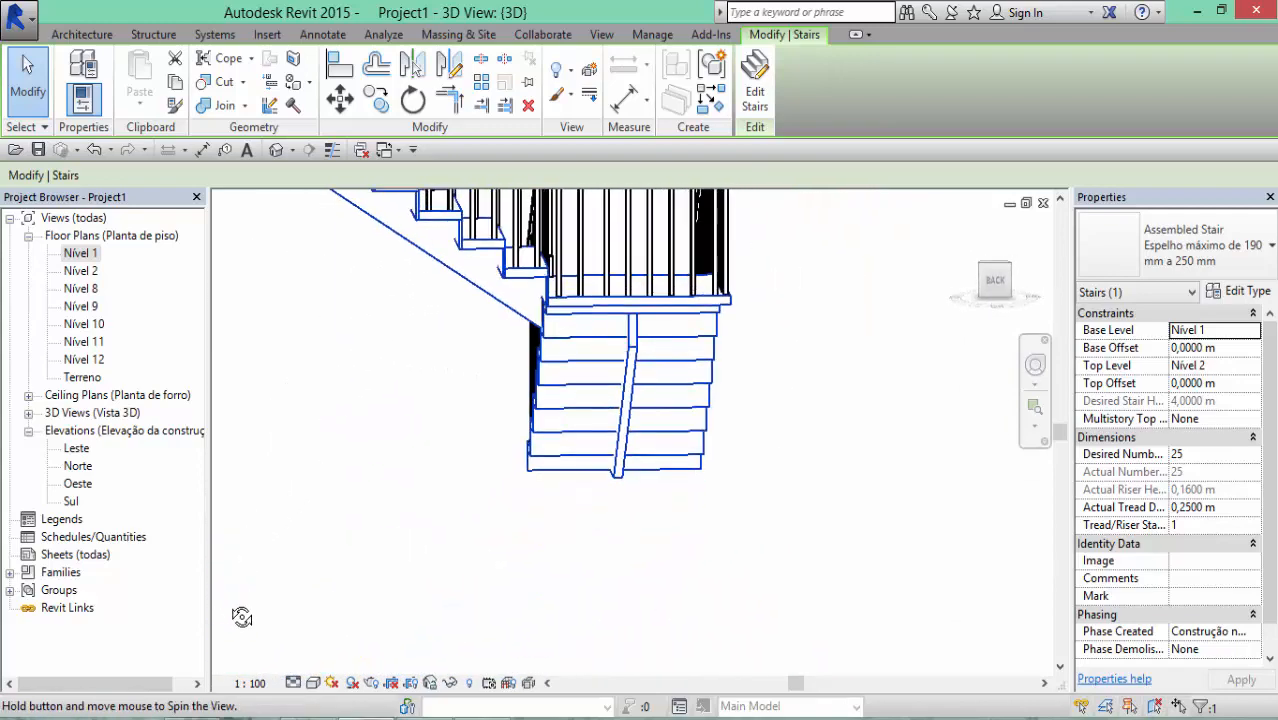
click(491, 471)
Turn off the Riser option in the stair's run type to leave open treads
shift+middle_drag(460, 470, 620, 520)
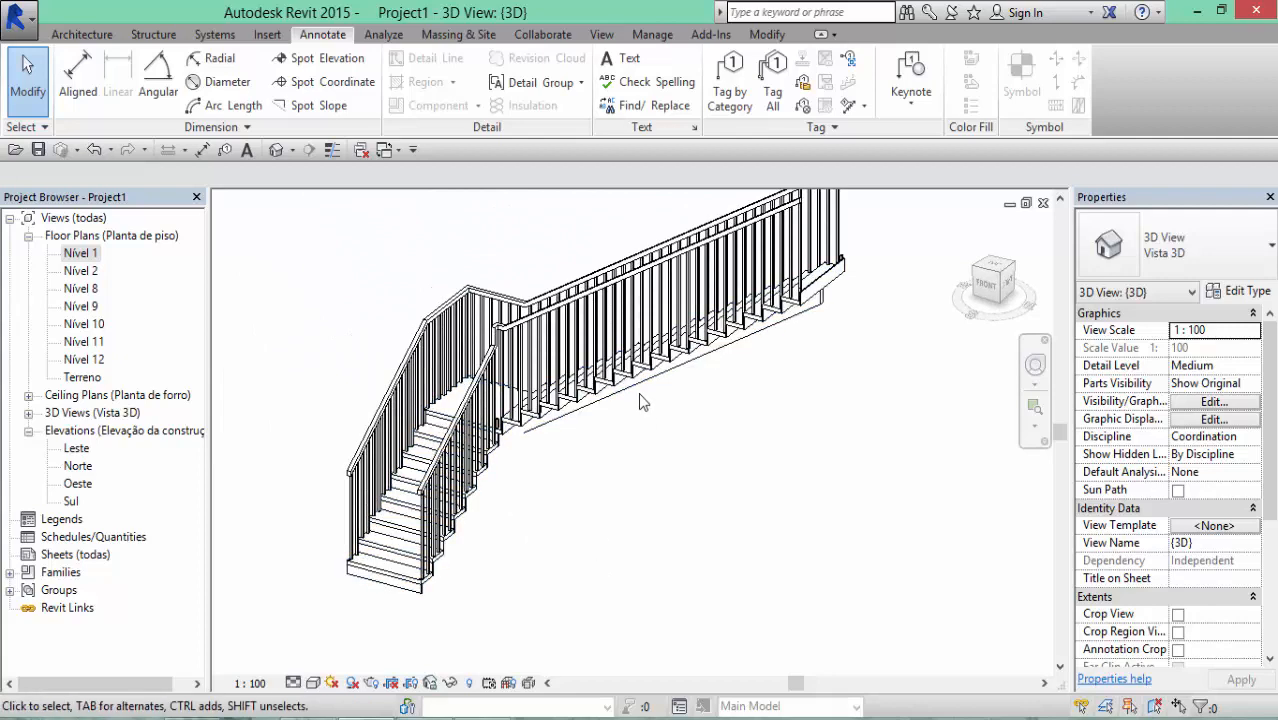
click(643, 400)
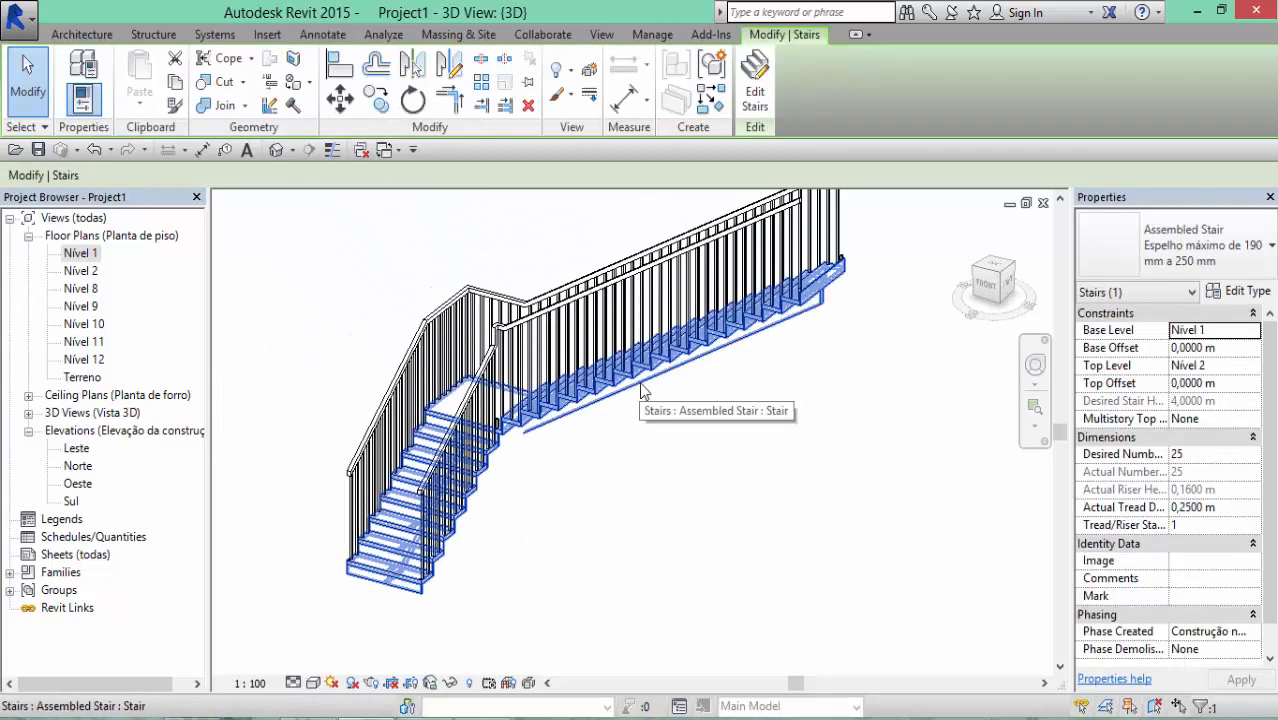
click(1244, 293)
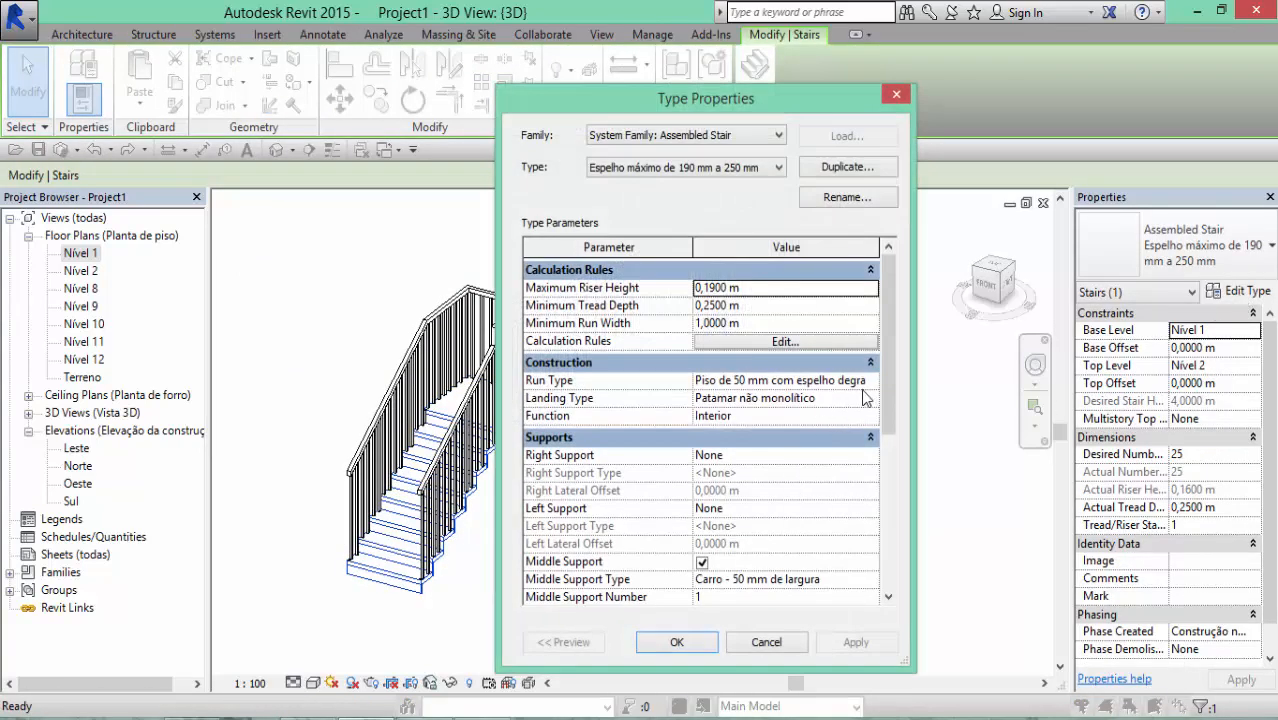
scroll(830, 355, down, 1)
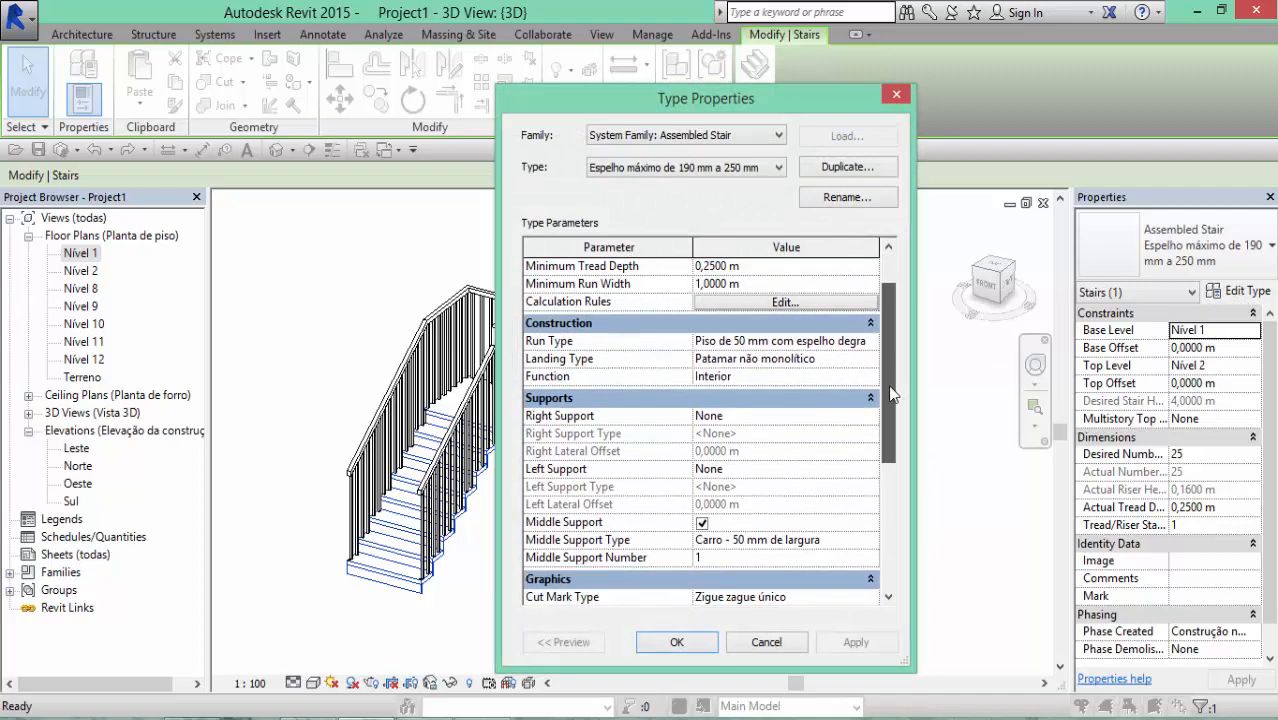
click(872, 342)
click(872, 342)
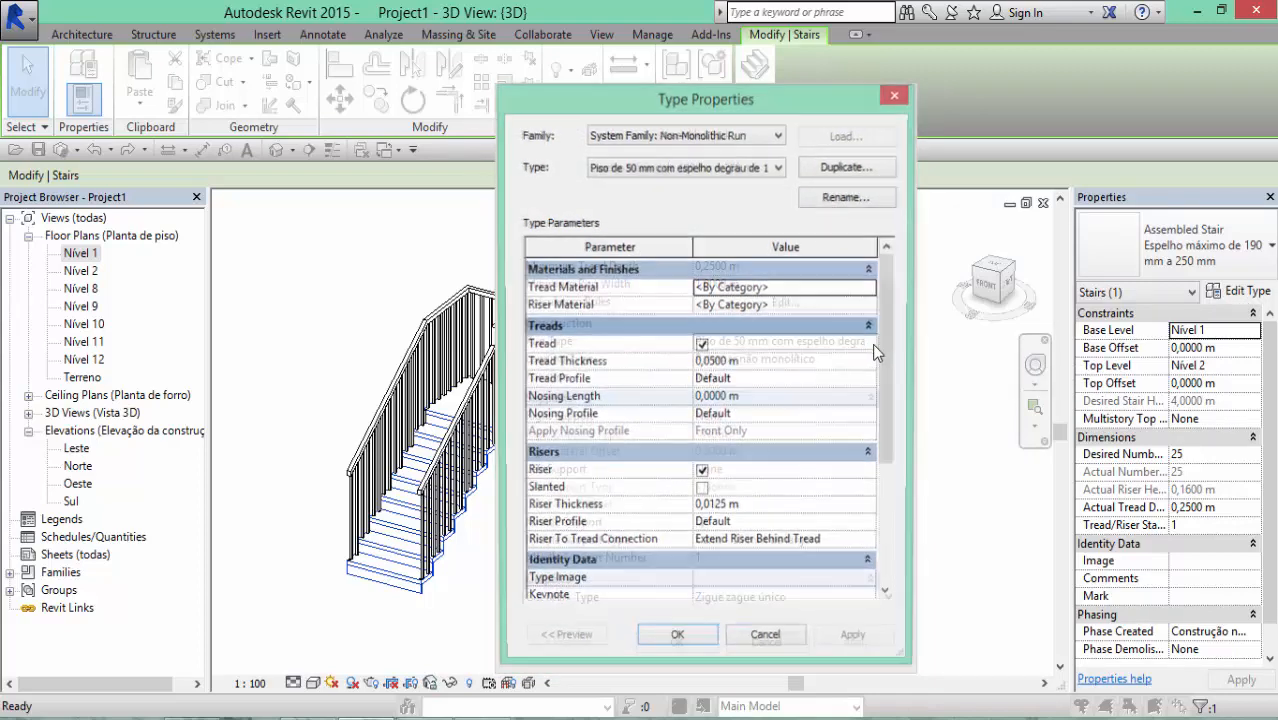
click(702, 475)
click(677, 642)
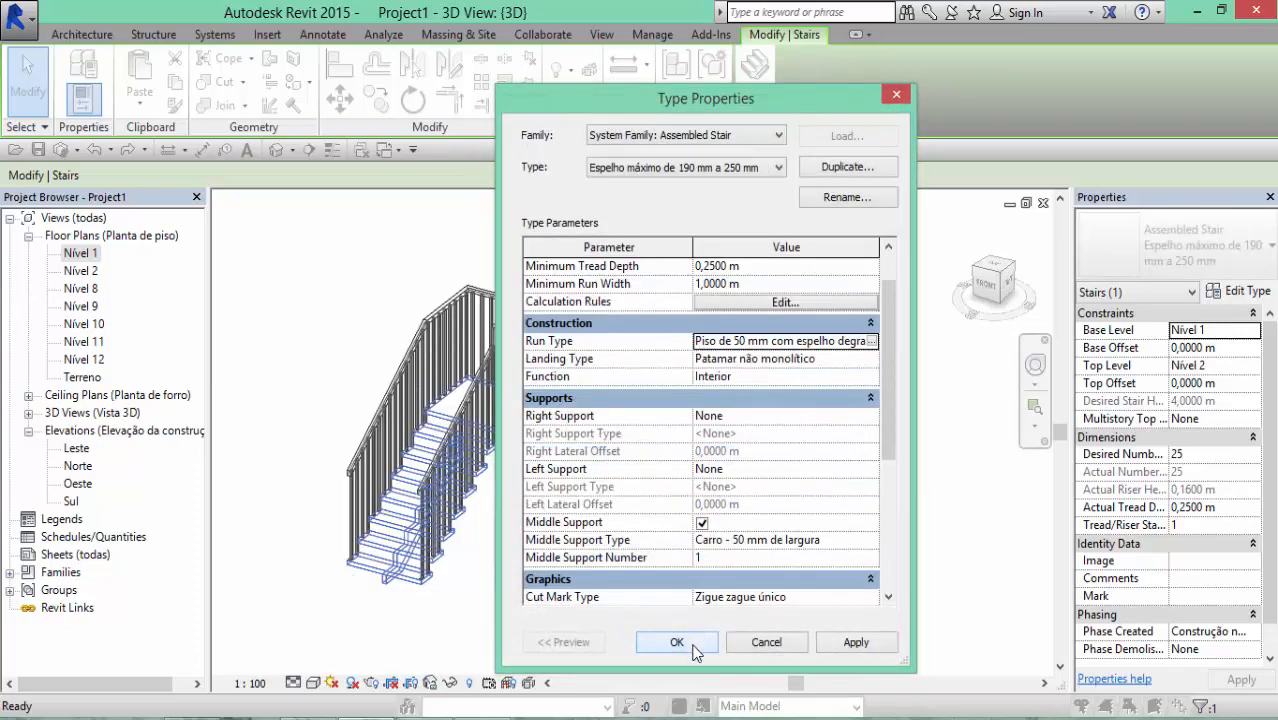
click(677, 642)
click(652, 605)
Delete the railing along the inner side of the L-shaped stair
shift+middle_drag(610, 596, 639, 570)
scroll(478, 566, up, 3)
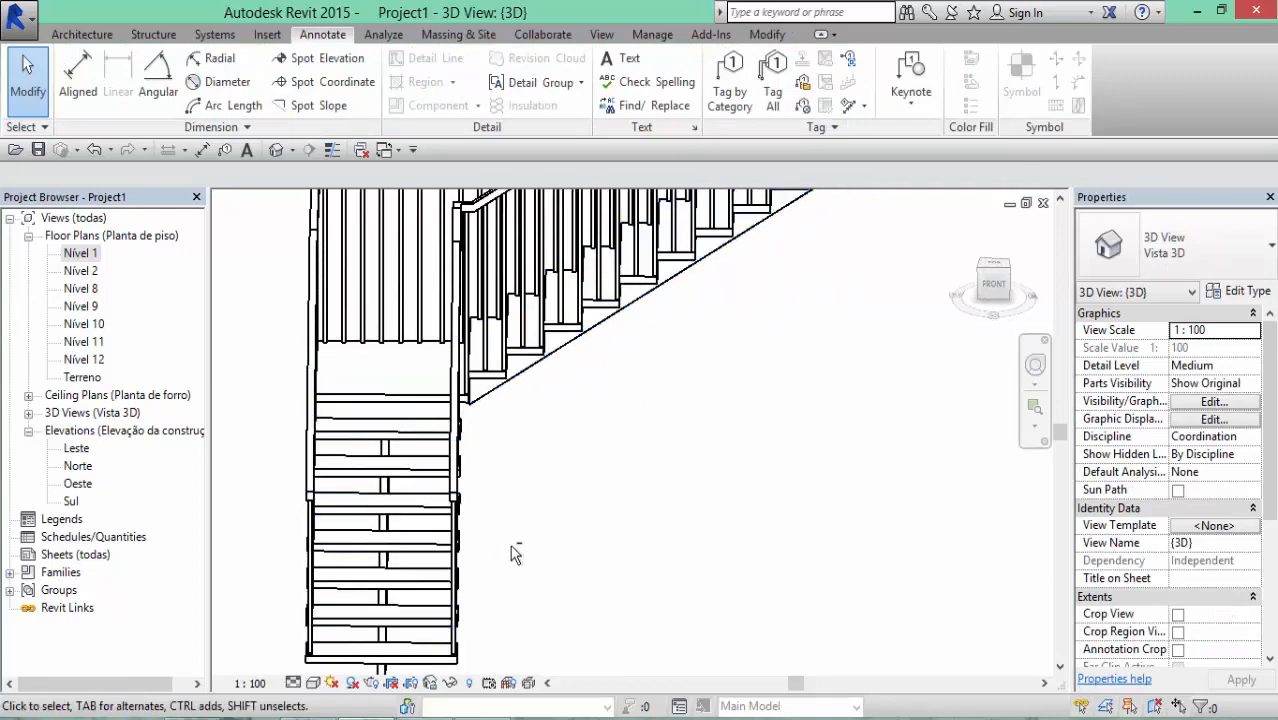
shift+middle_drag(510, 545, 531, 465)
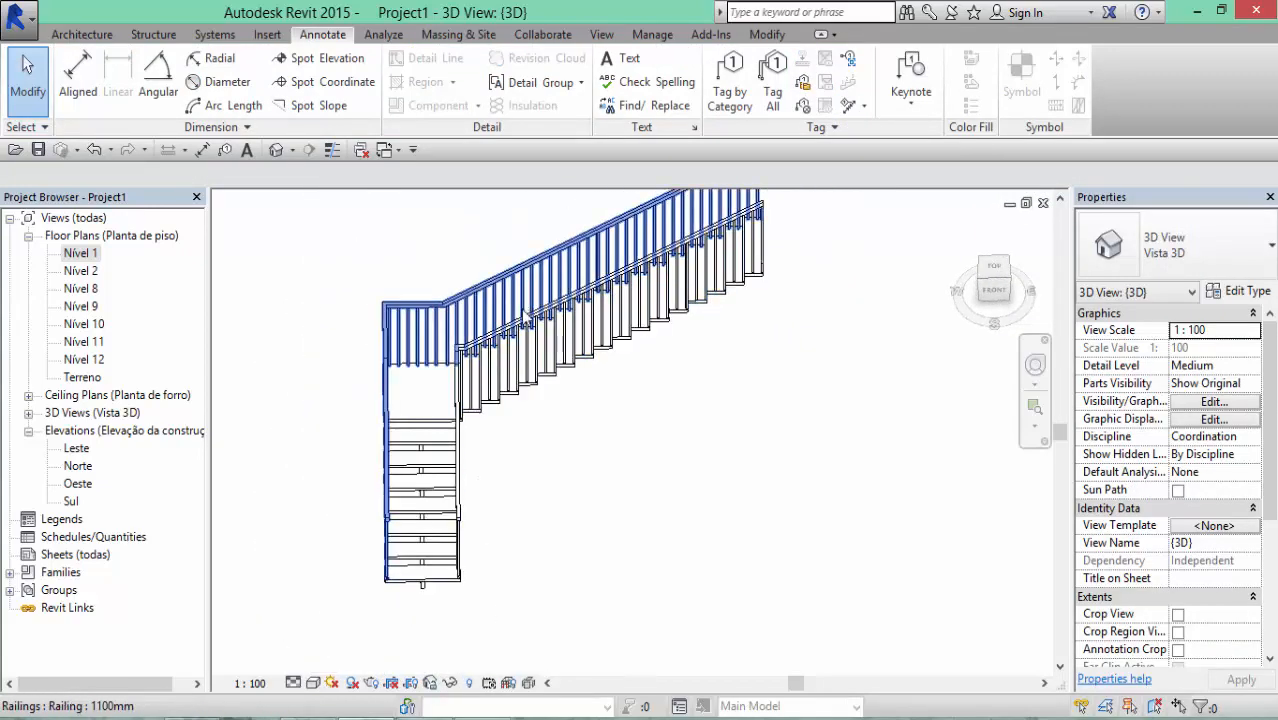
click(520, 330)
click(520, 423)
scroll(520, 423, down, 2)
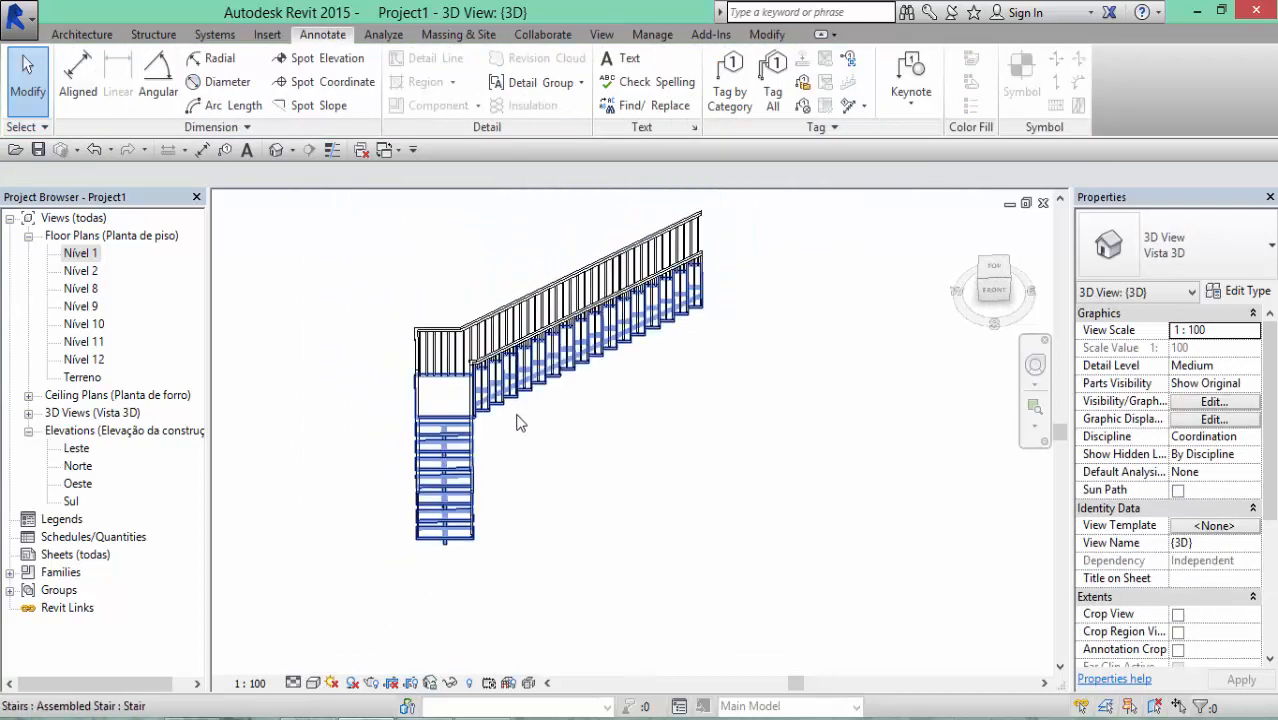
shift+middle_drag(520, 423, 509, 460)
scroll(509, 475, up, 4)
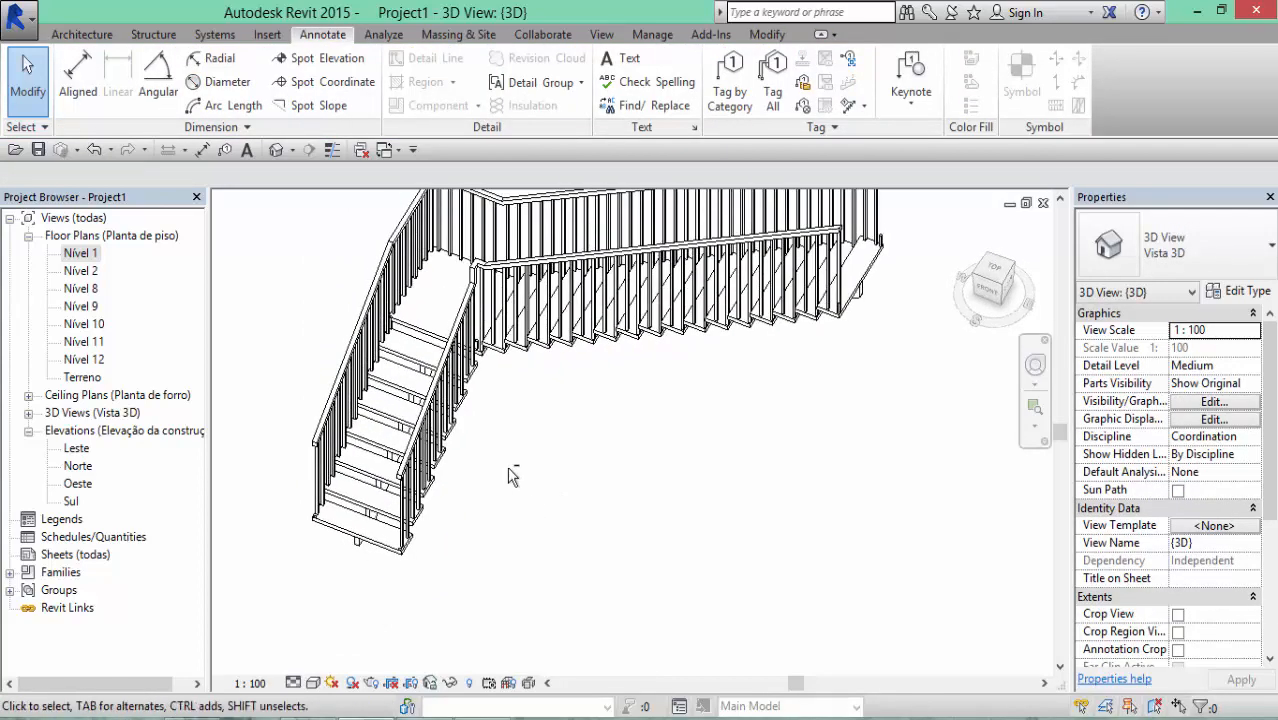
click(462, 338)
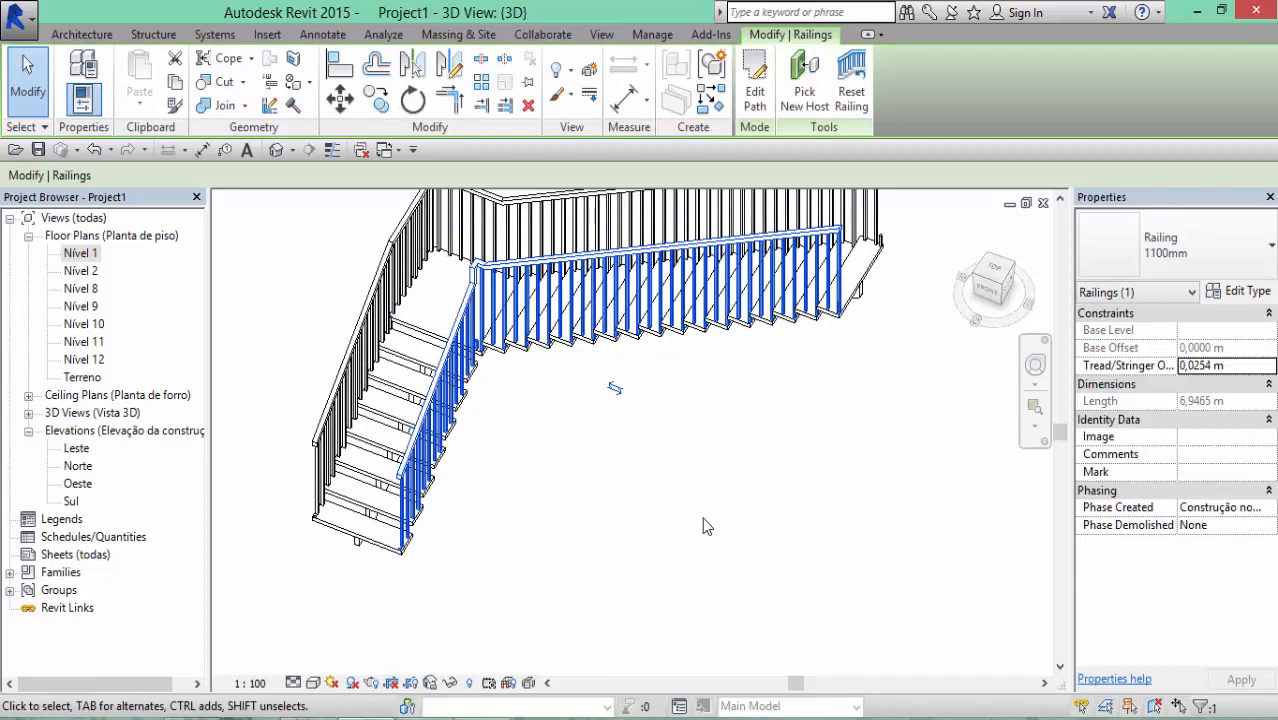
key(Delete)
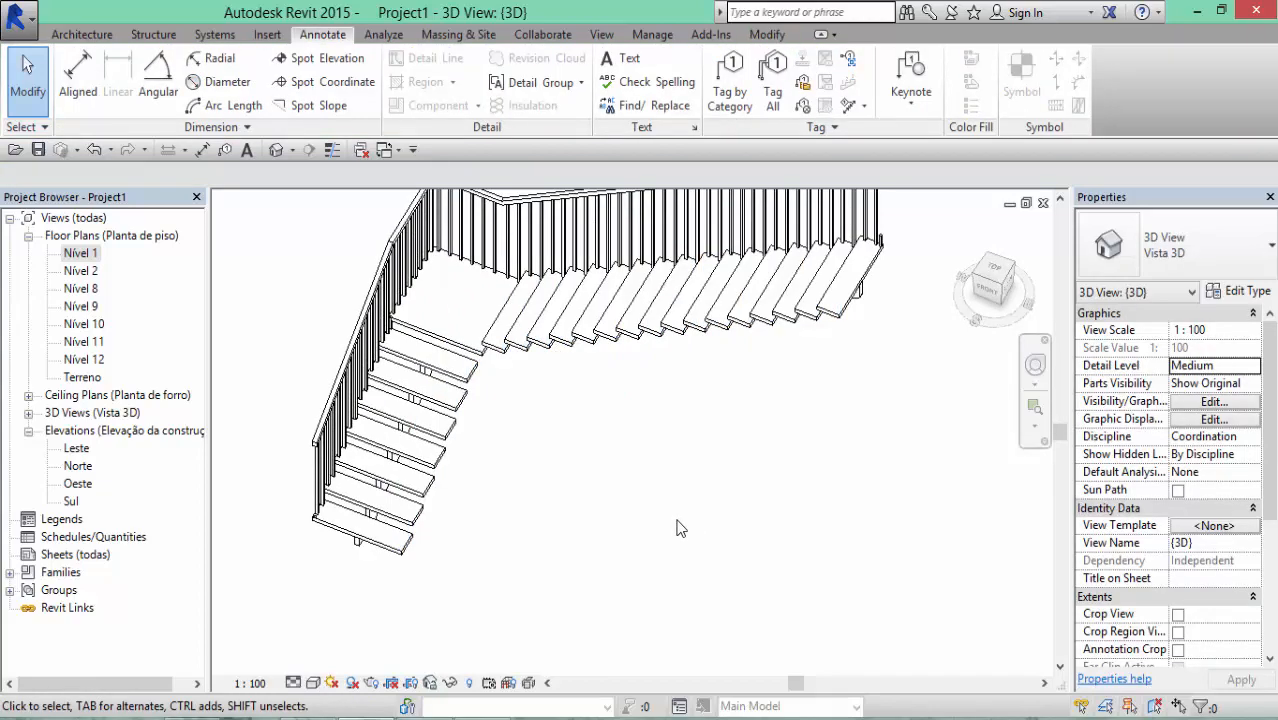
Open the Nível 1 floor plan to check how the modified stair is represented in plan
shift+middle_drag(680, 528, 625, 425)
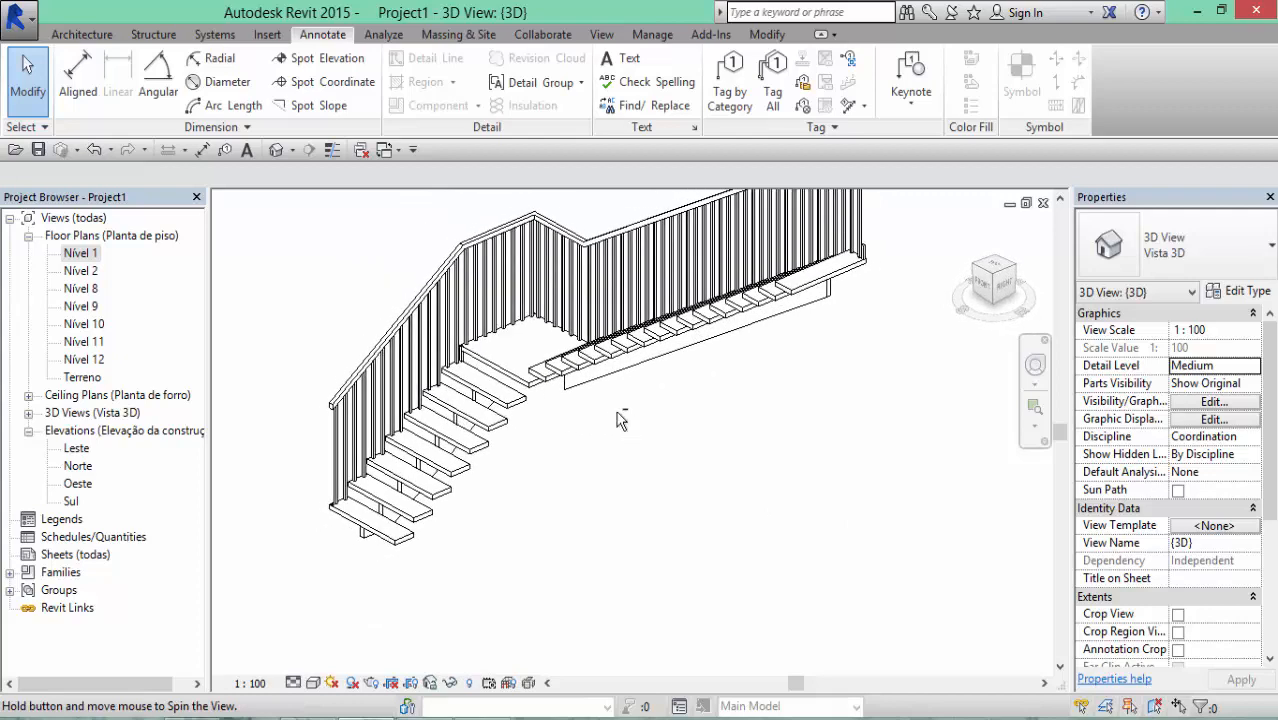
click(597, 360)
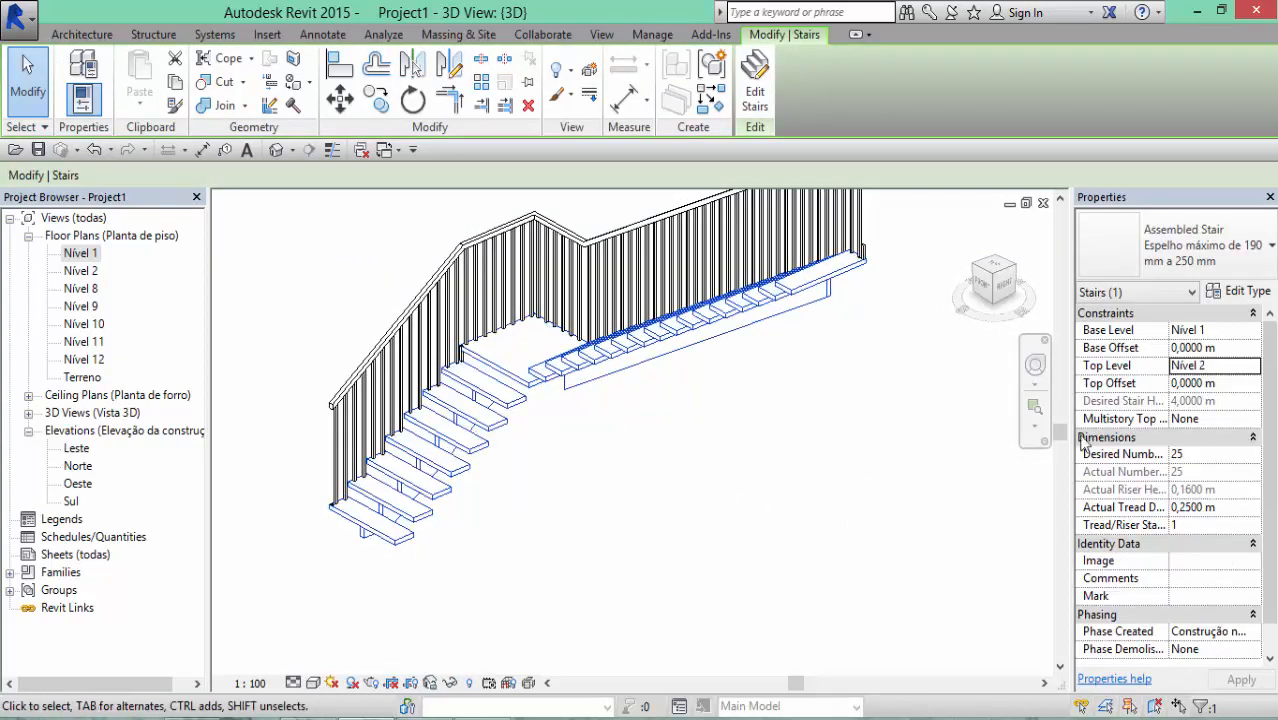
click(624, 418)
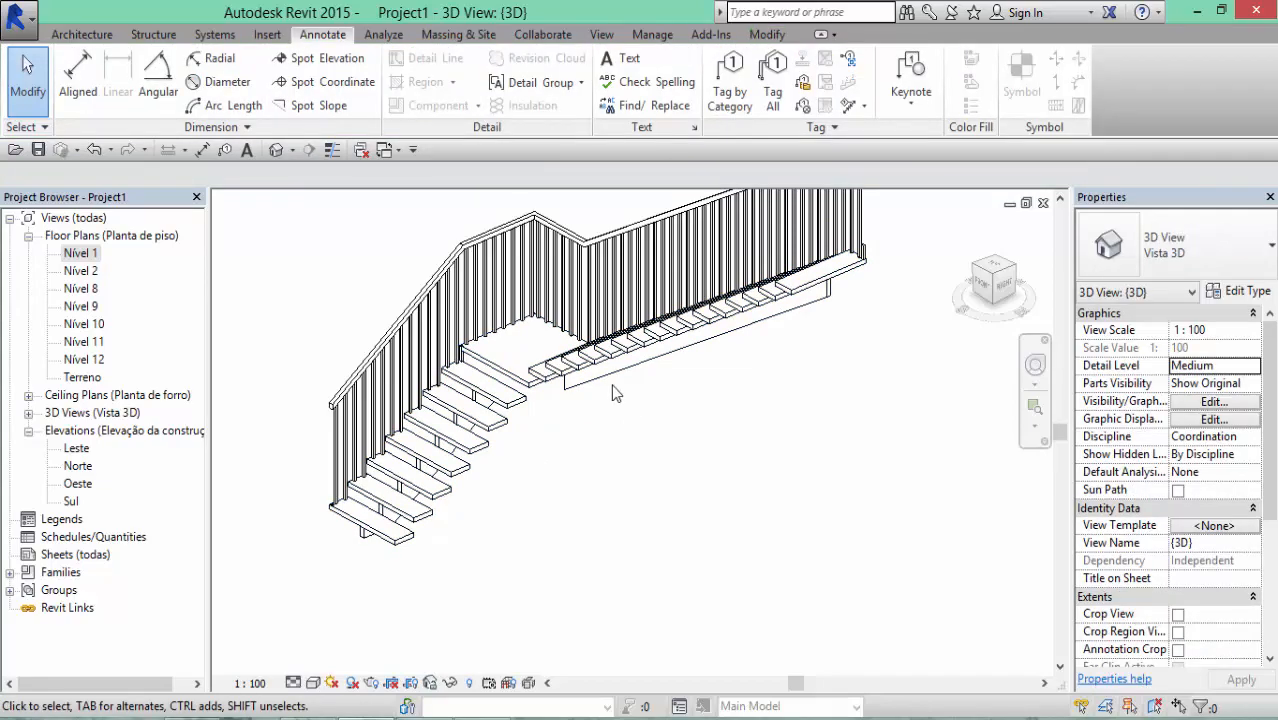
shift+middle_drag(613, 386, 625, 453)
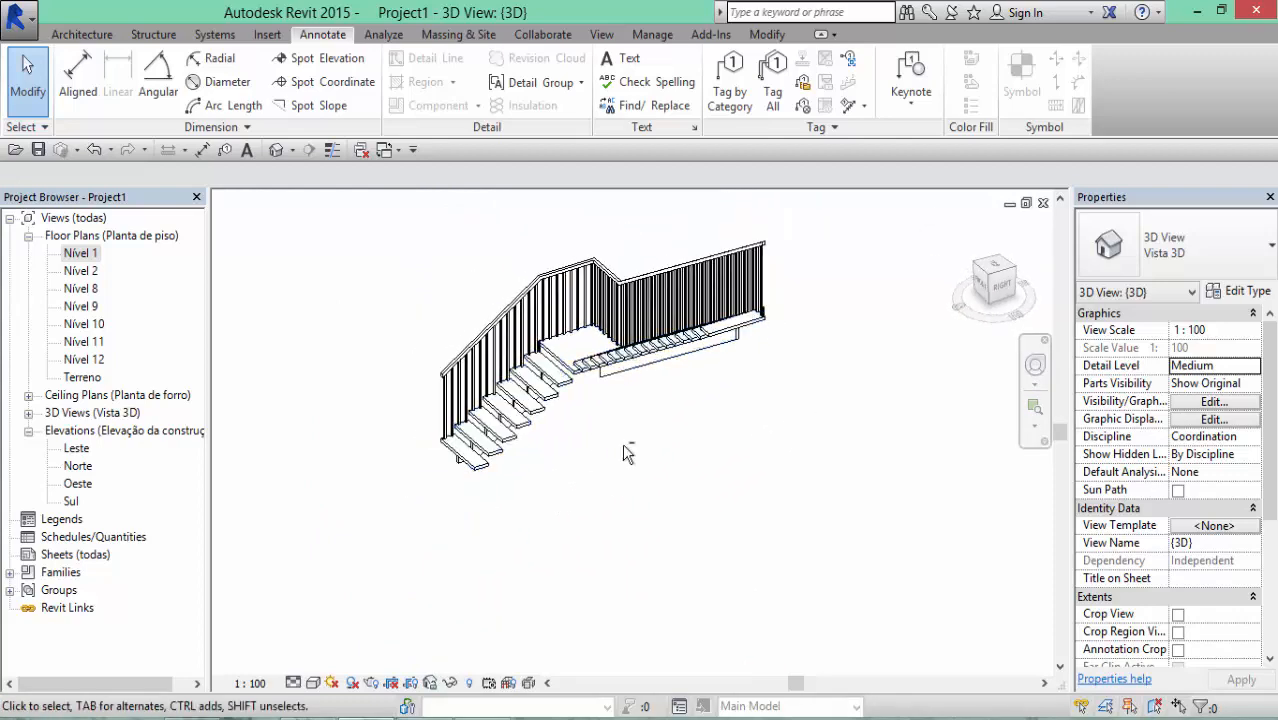
double_click(82, 254)
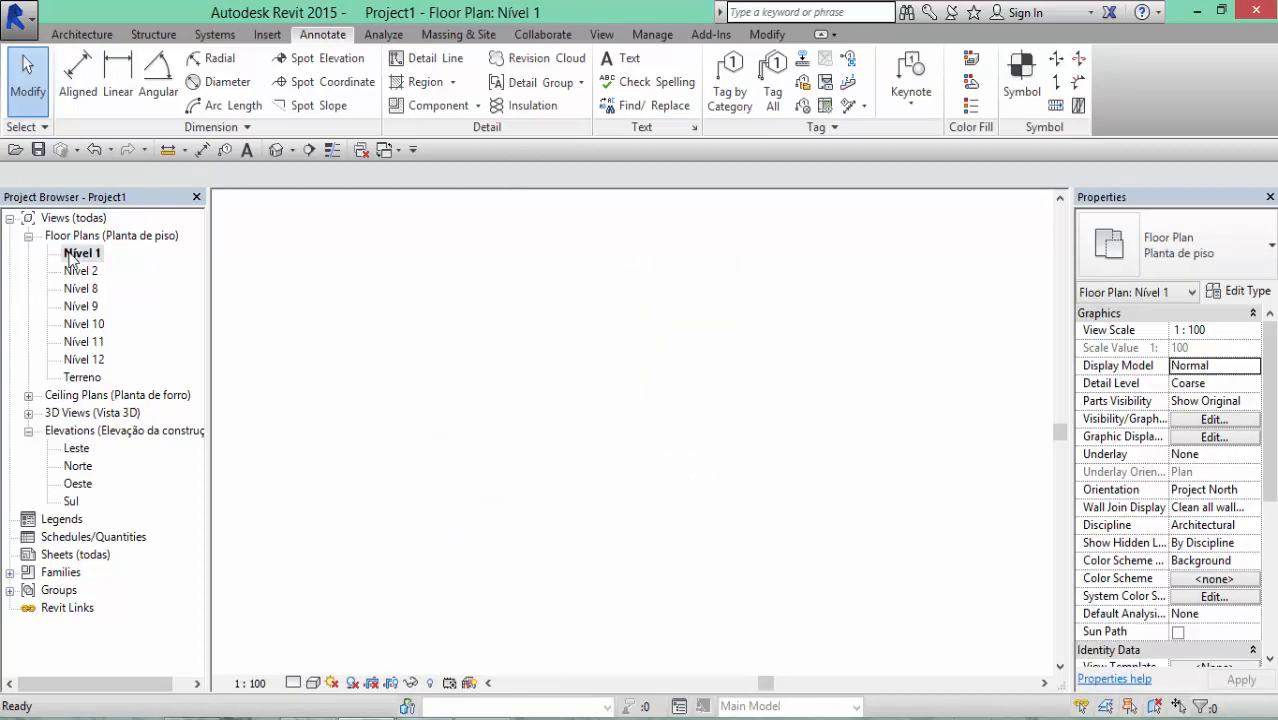
scroll(535, 383, down, 1)
middle_drag(539, 383, 575, 471)
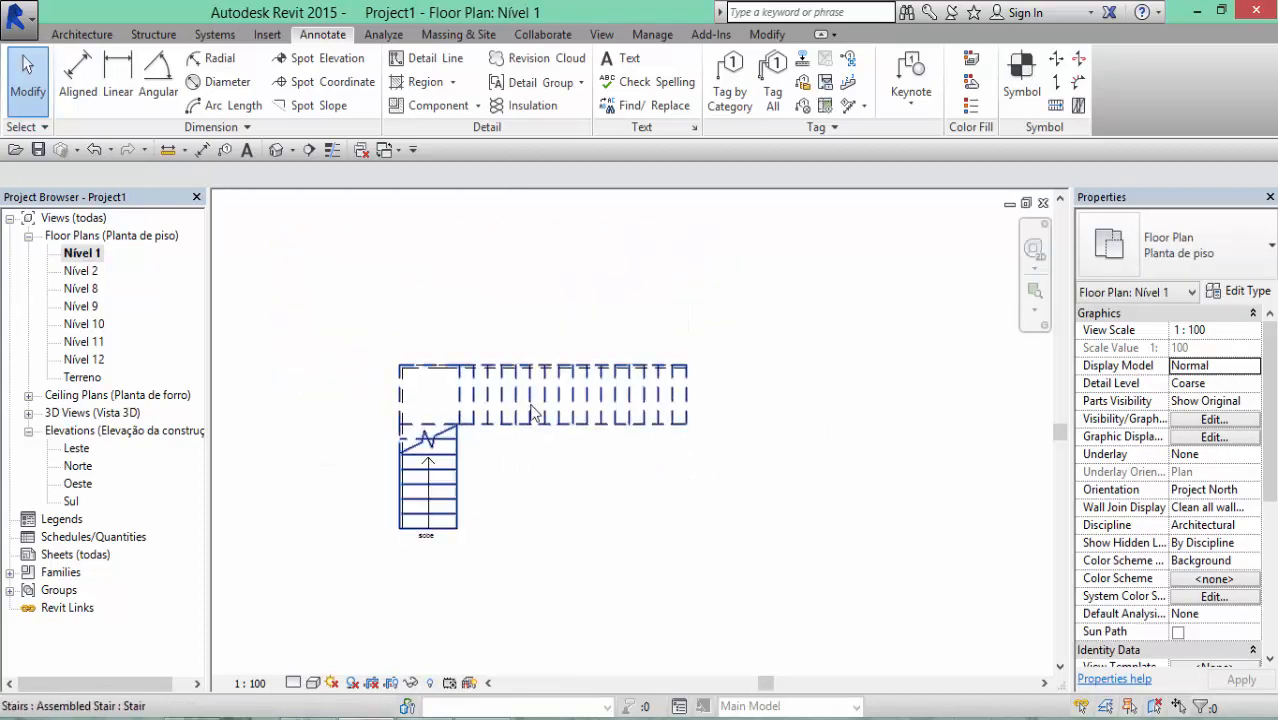
Set the L-shaped stair's Multistory Top Level to Nível 12 so its flights repeat on every floor
scroll(533, 414, down, 1)
middle_drag(558, 465, 548, 404)
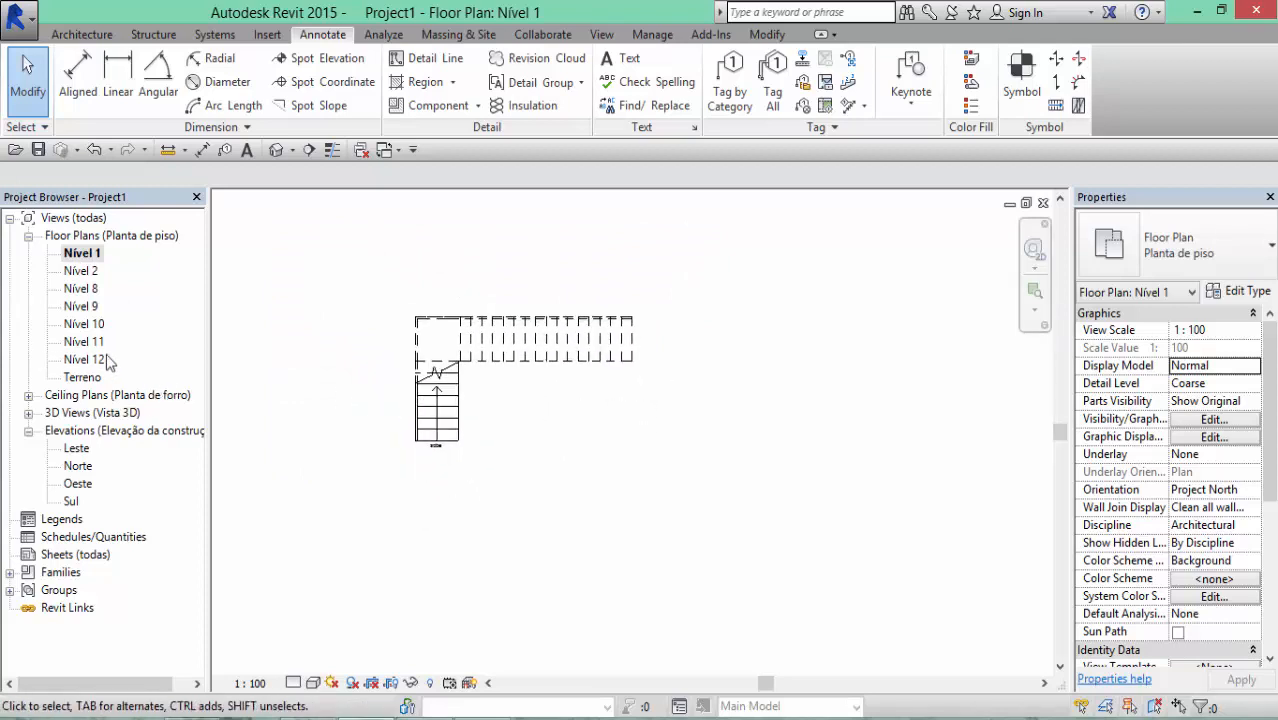
click(577, 343)
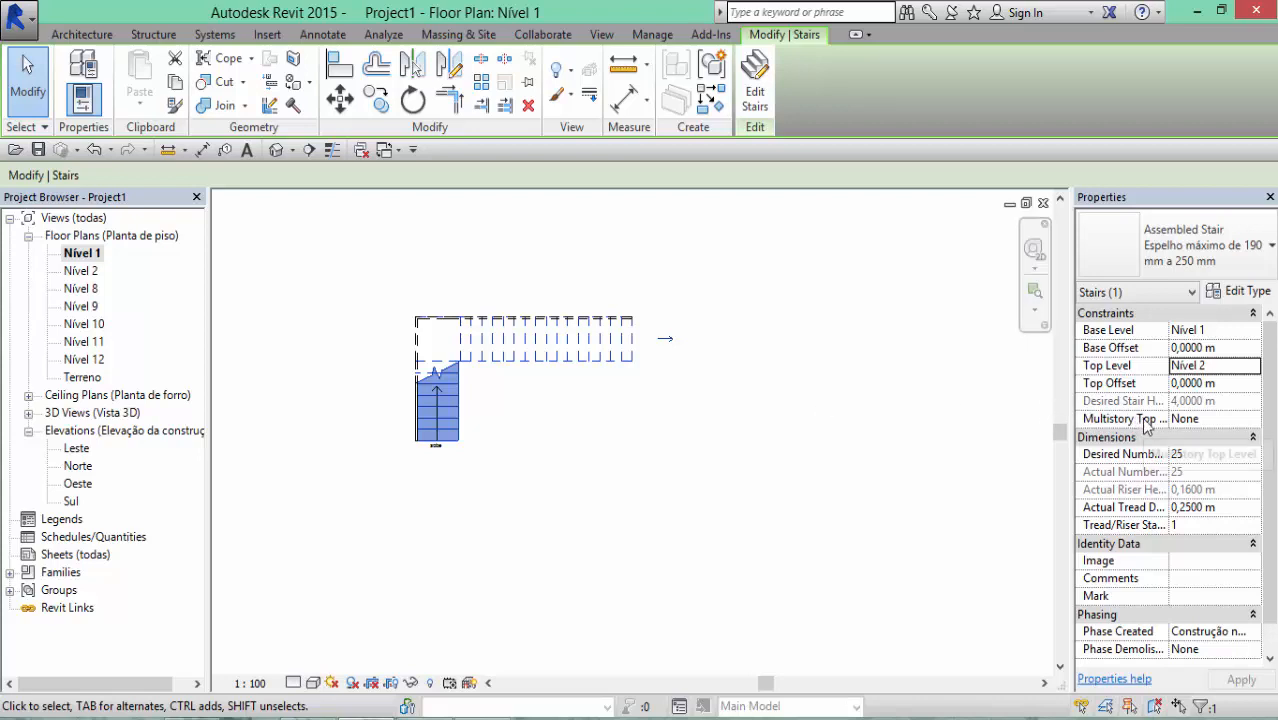
click(1253, 421)
drag(1258, 480, 1258, 502)
click(1221, 521)
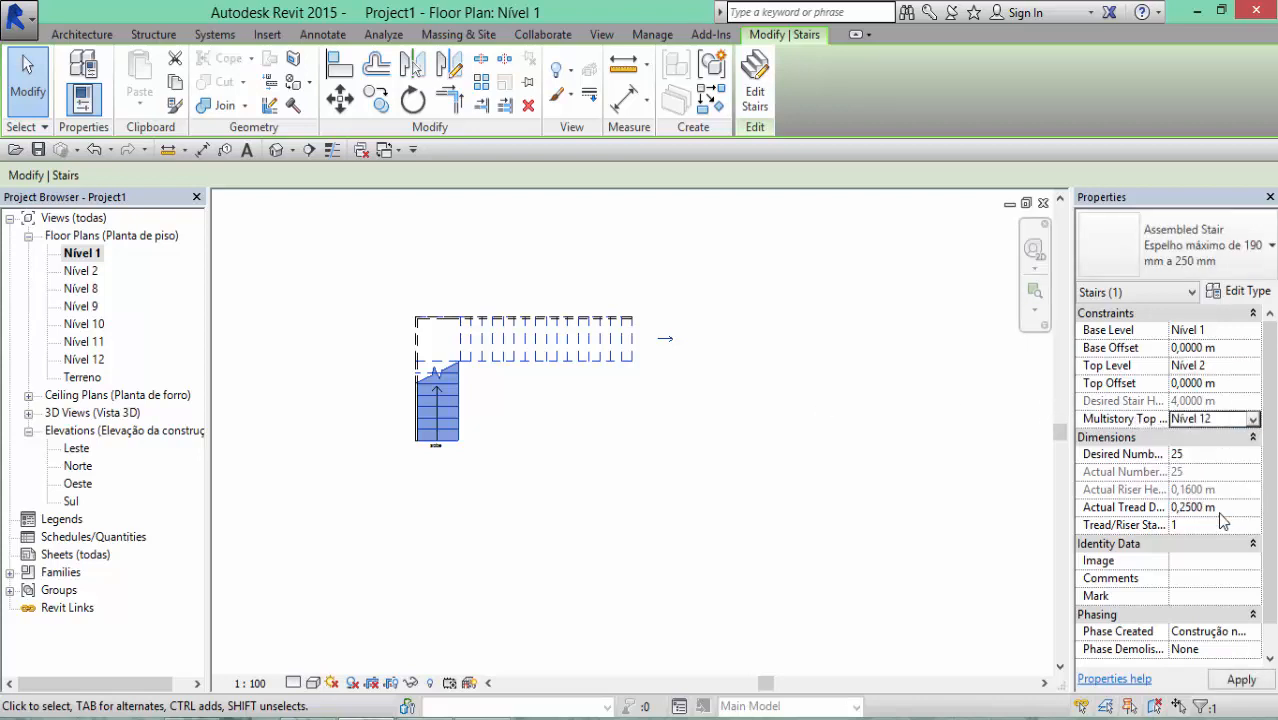
click(567, 432)
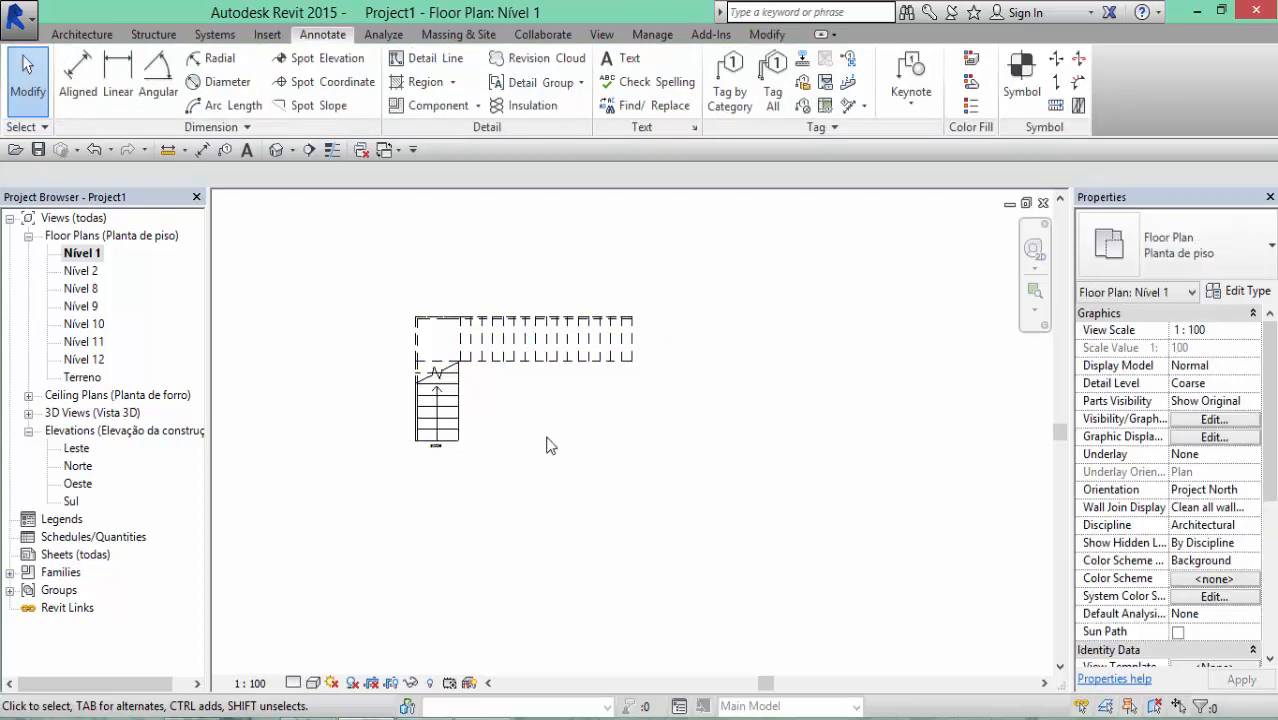
Open the default 3D view and inspect the stacked multistory stair from several angles
click(286, 153)
scroll(555, 378, down, 4)
shift+middle_drag(657, 441, 569, 265)
scroll(582, 408, down, 1)
scroll(580, 404, up, 5)
shift+middle_drag(579, 399, 595, 462)
scroll(595, 462, down, 3)
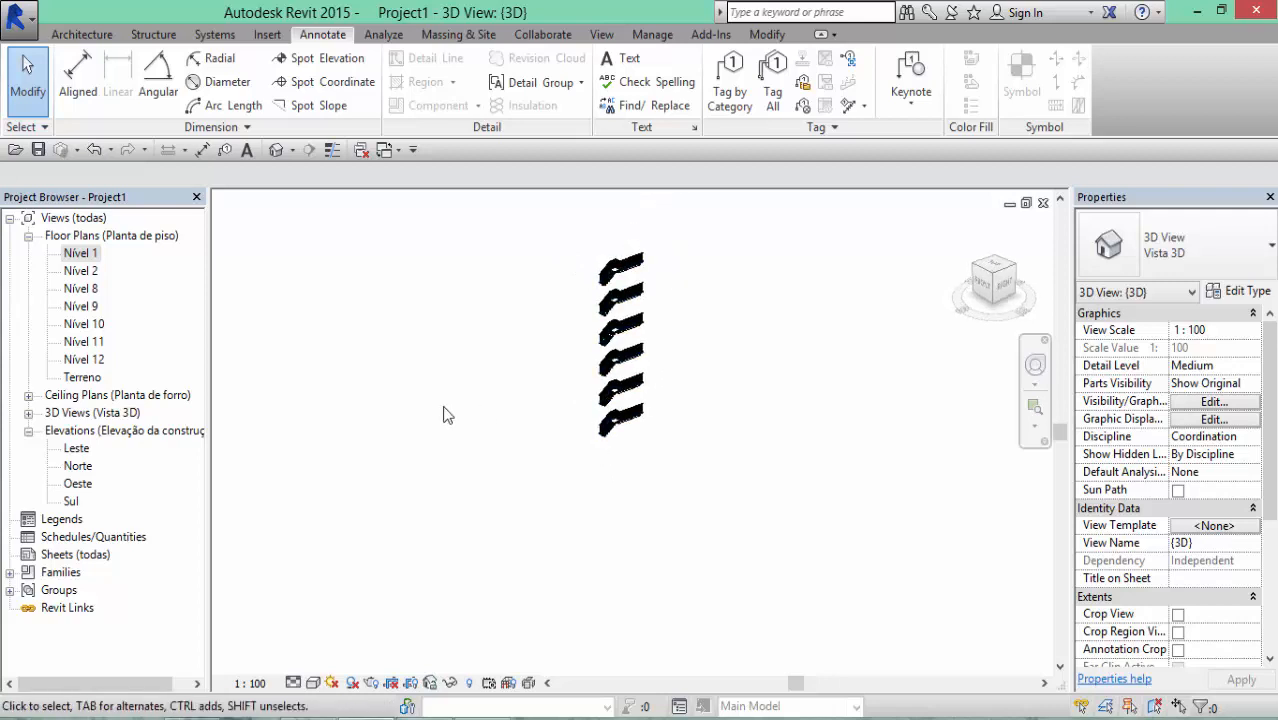
Open the Leste elevation and examine how the repeated stair flights meet each level from Nível 1 to Nível 12
double_click(76, 448)
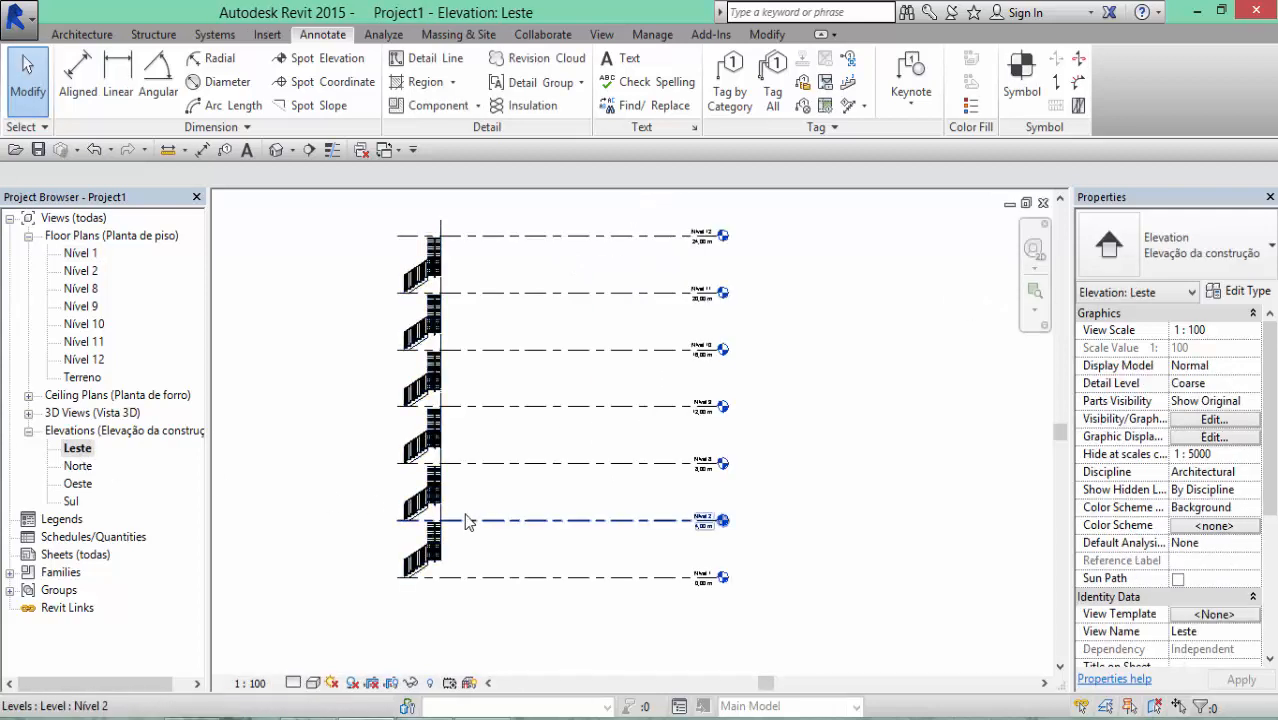
middle_drag(498, 578, 478, 648)
scroll(478, 648, up, 2)
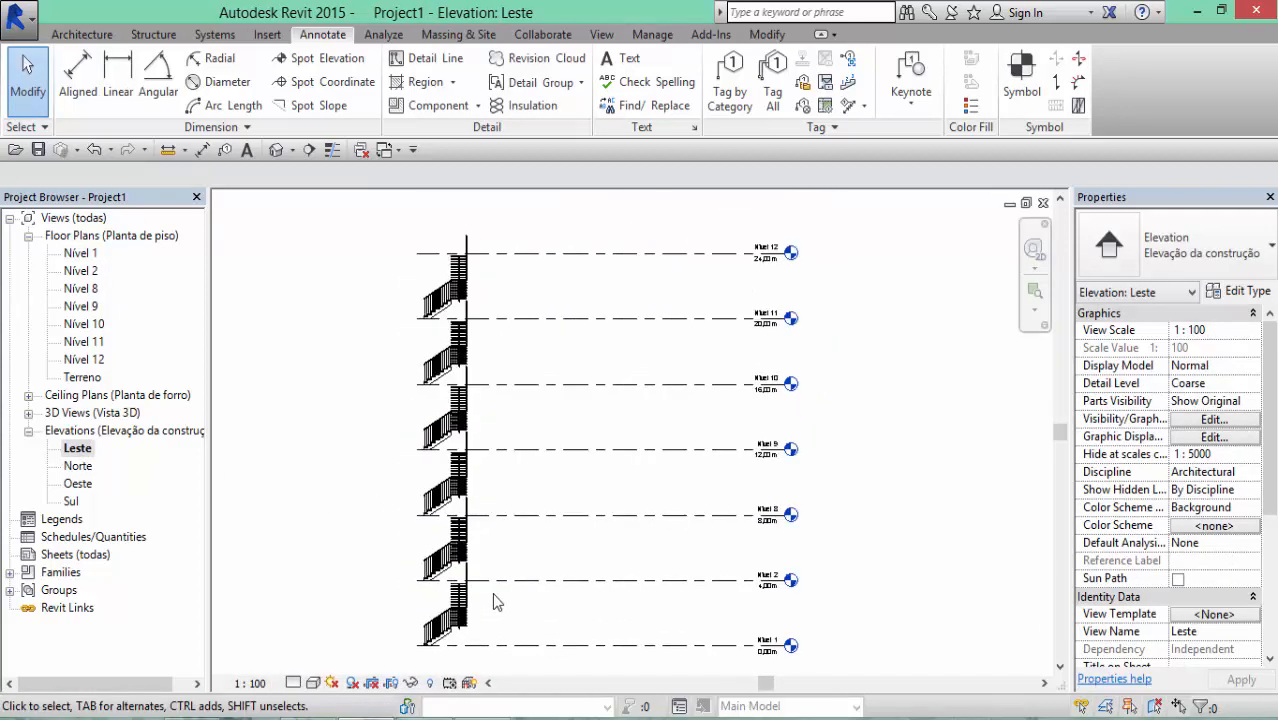
middle_drag(494, 599, 502, 575)
scroll(499, 288, up, 4)
scroll(485, 223, up, 5)
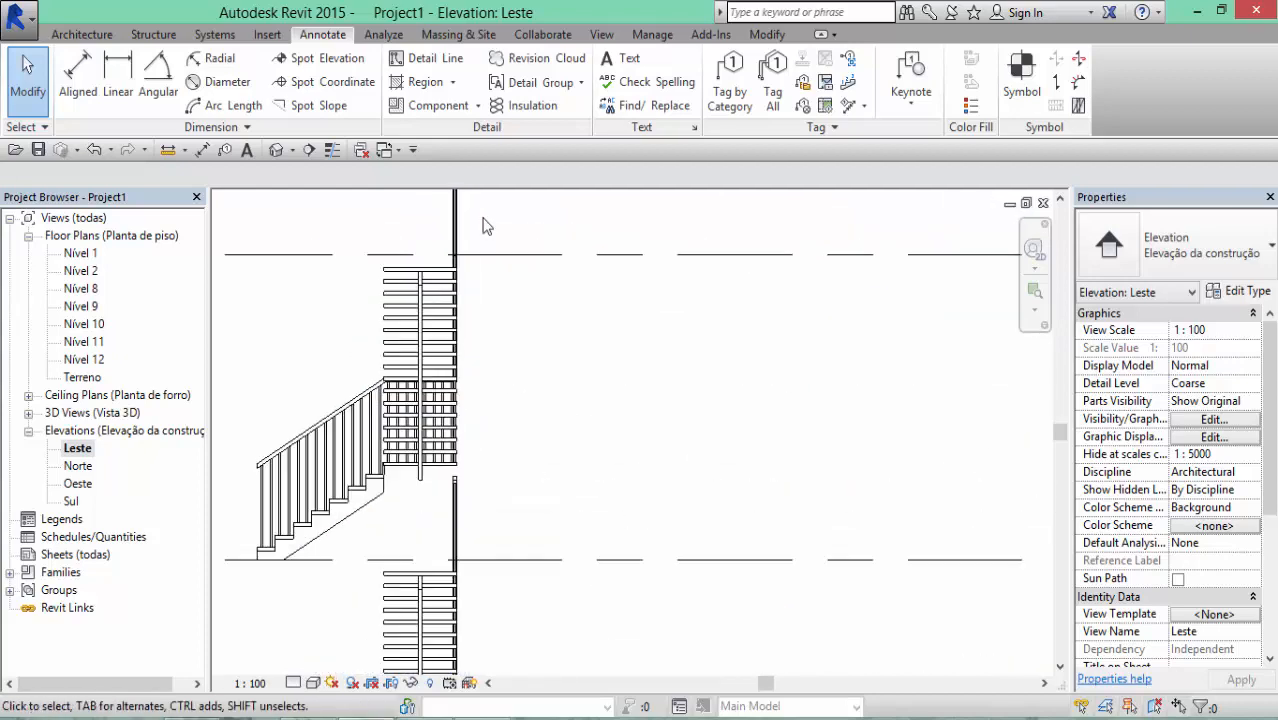
scroll(484, 250, down, 6)
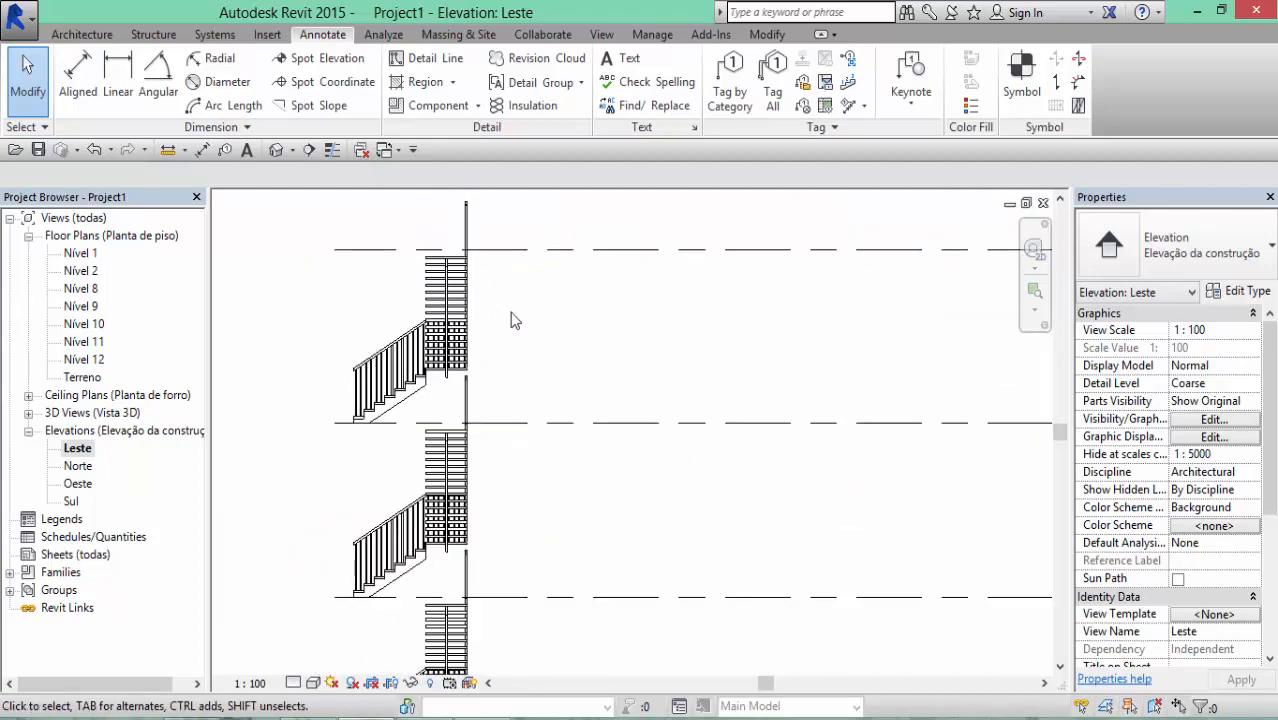
middle_drag(576, 447, 565, 231)
scroll(593, 354, down, 1)
middle_drag(680, 591, 626, 338)
scroll(465, 357, up, 3)
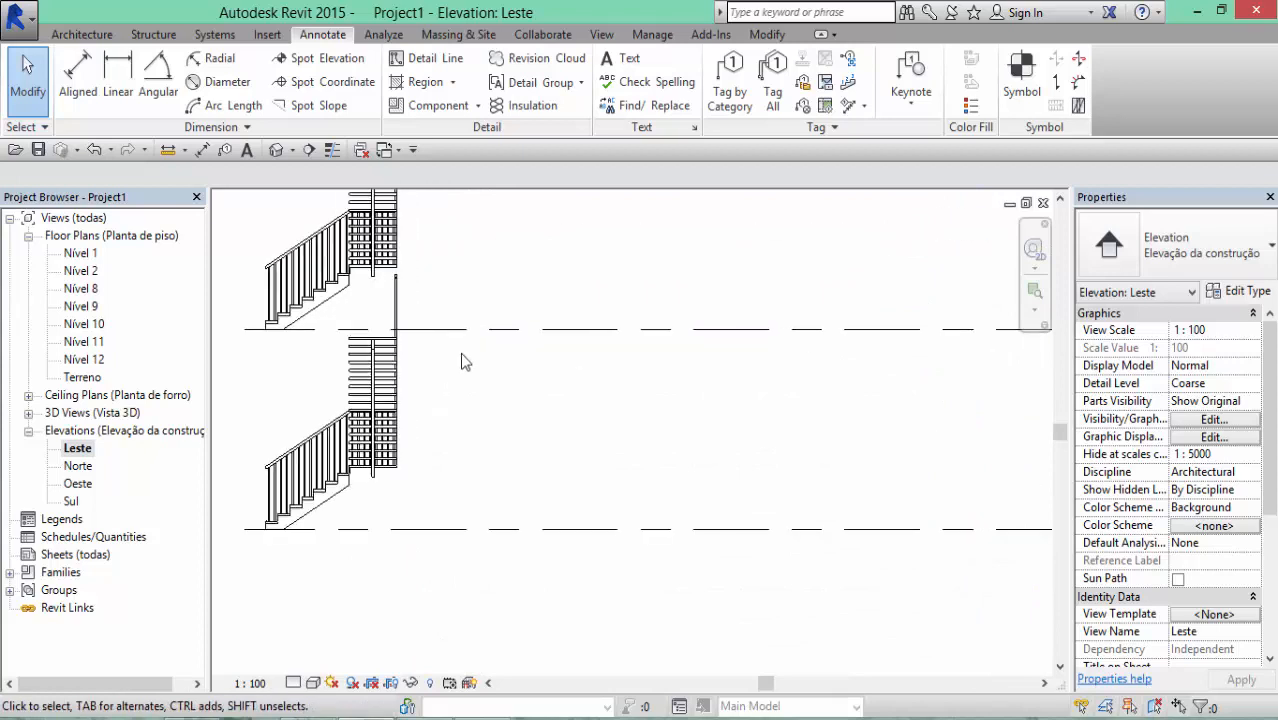
scroll(390, 420, up, 2)
scroll(389, 420, down, 6)
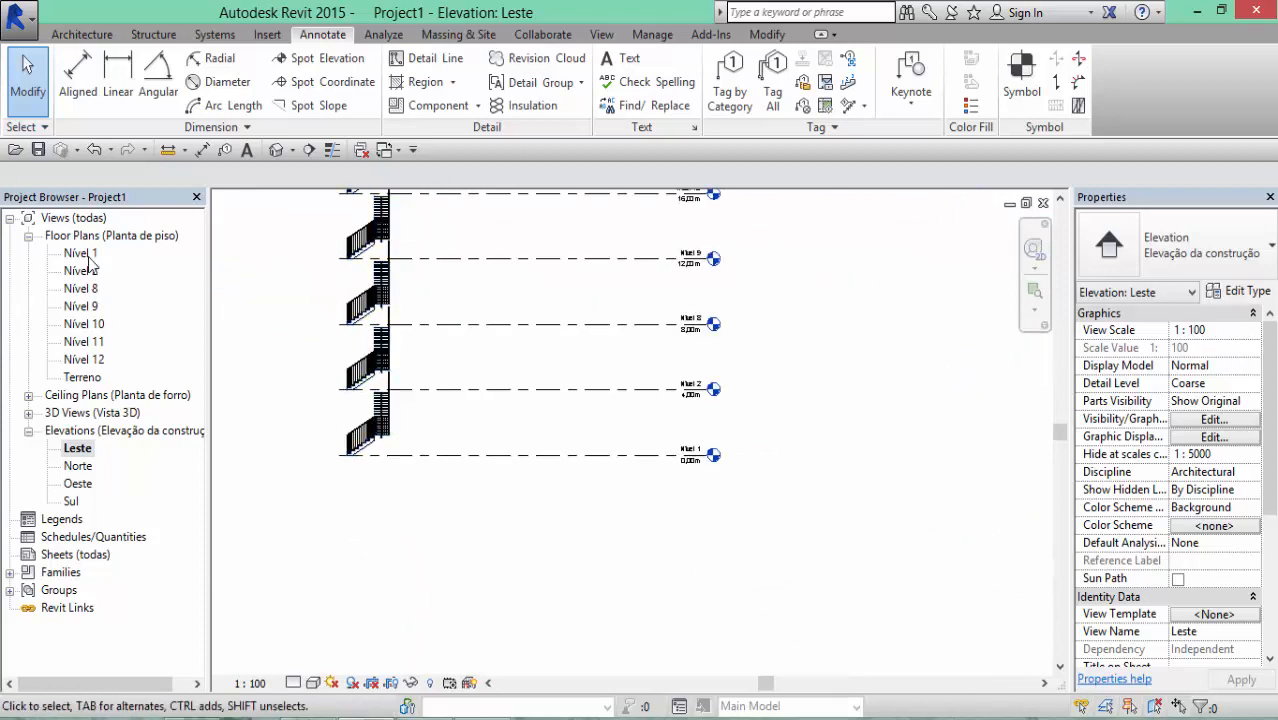
In the Nível 1 floor plan, cut a horizontal section lengthwise through the stair's upper flight
double_click(89, 255)
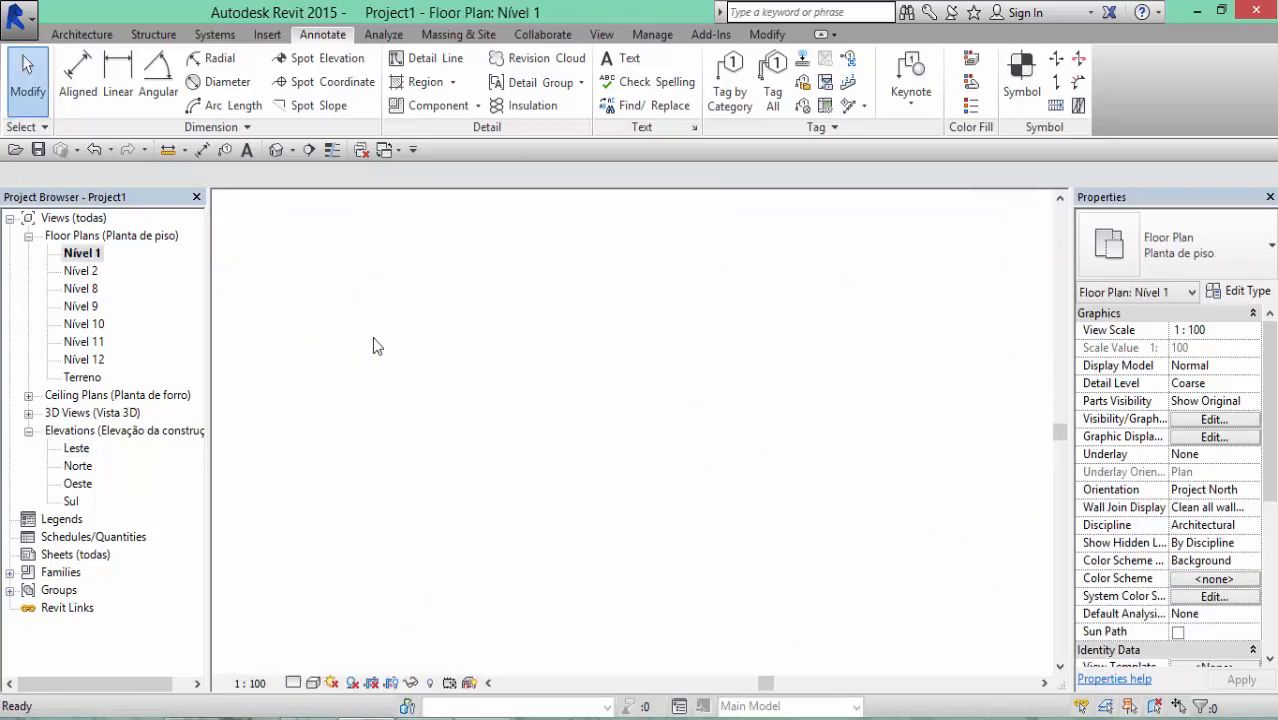
click(308, 150)
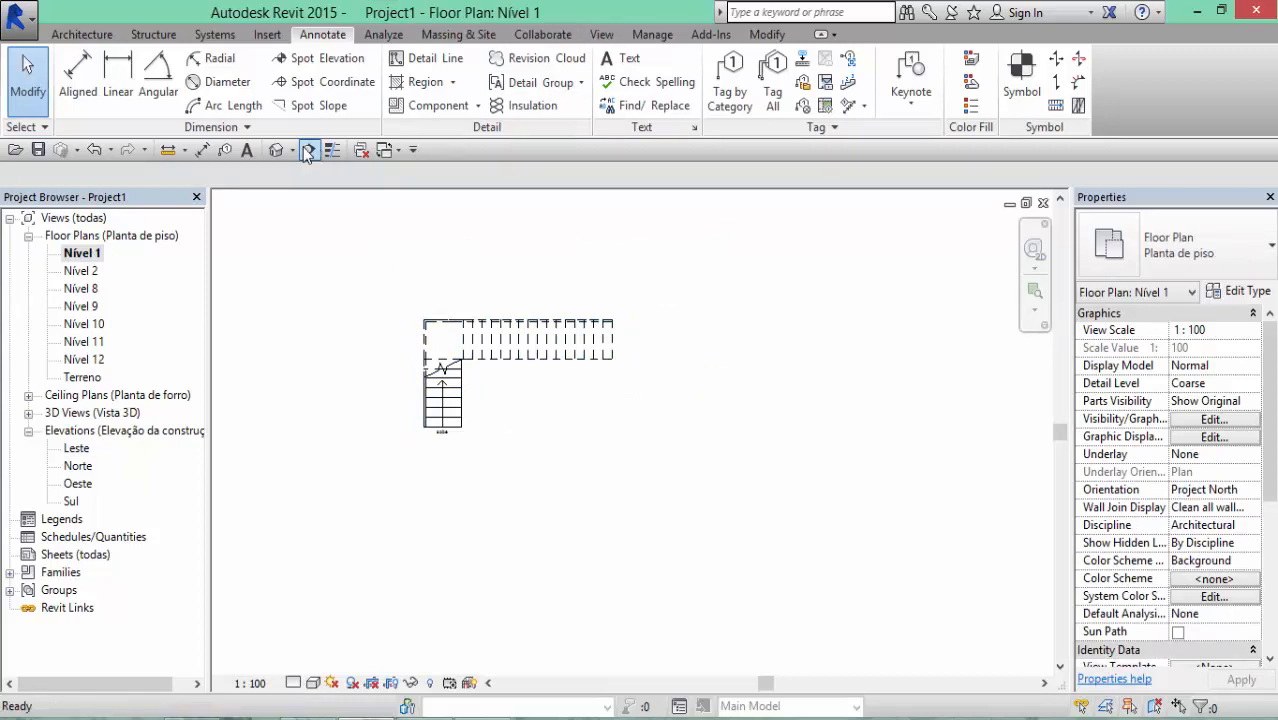
click(320, 332)
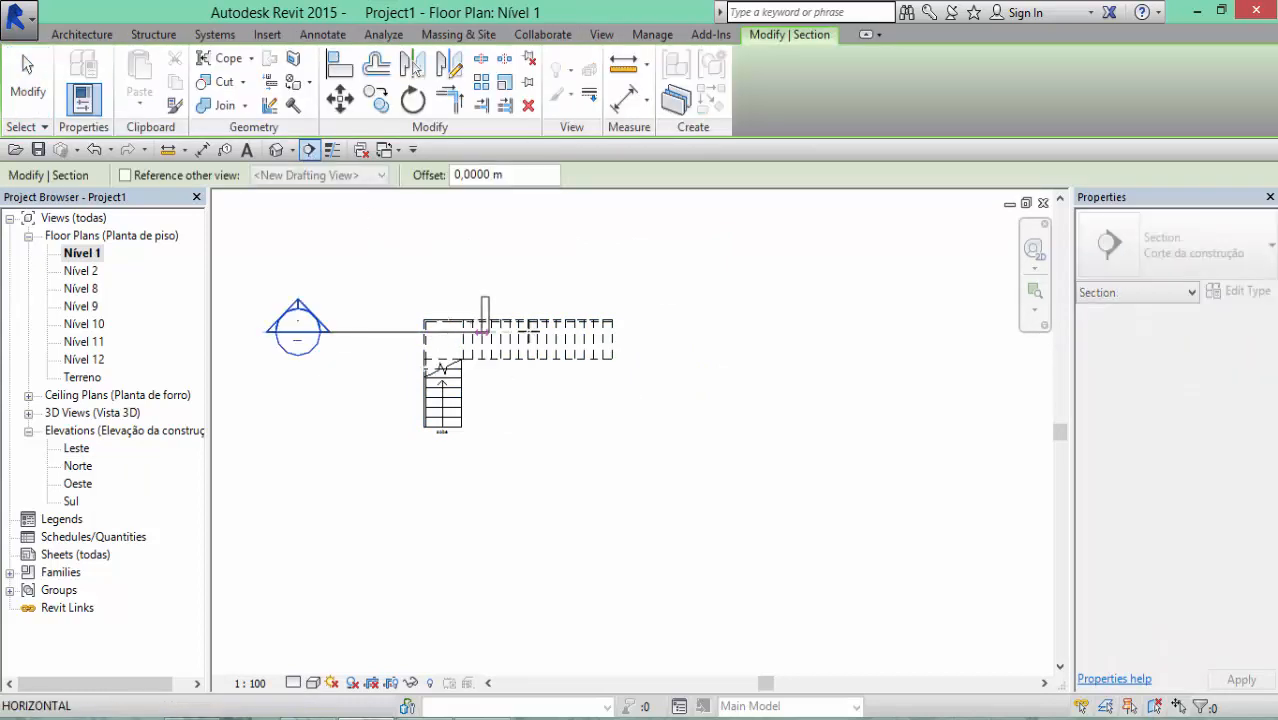
click(730, 333)
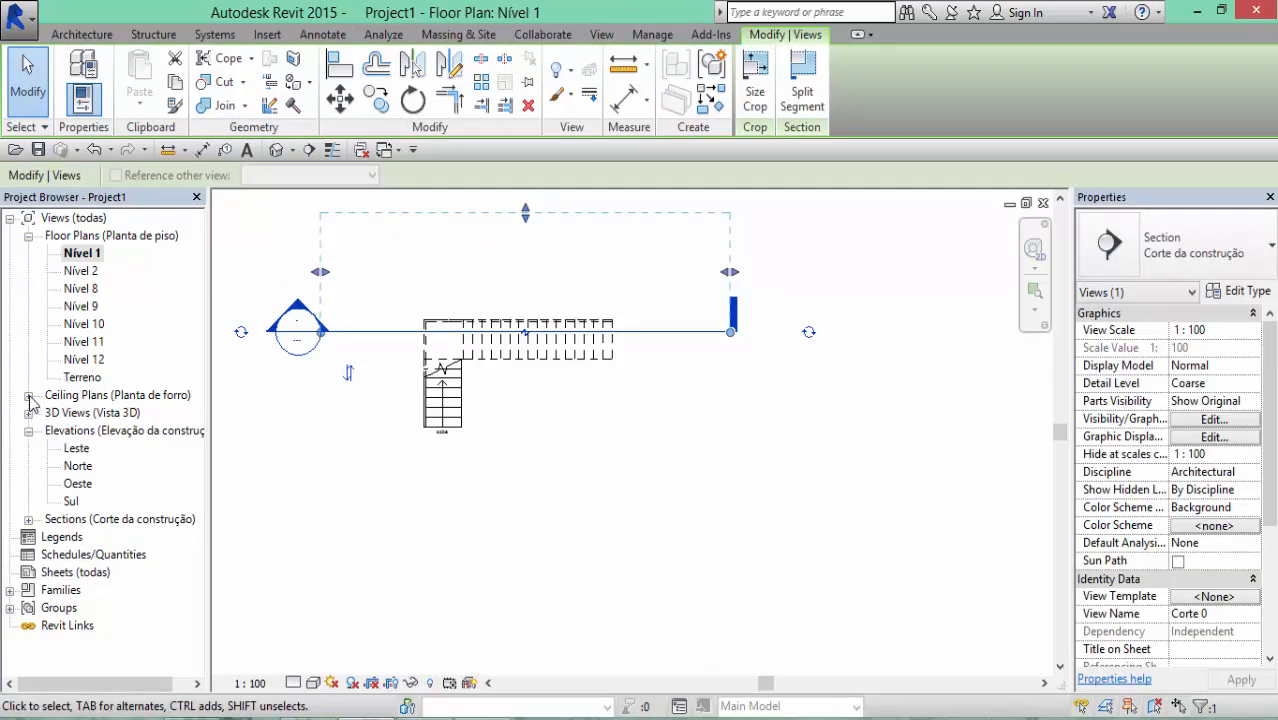
Open the Corte 0 section view and examine the open treads, landing and railing of the repeated flights
click(29, 519)
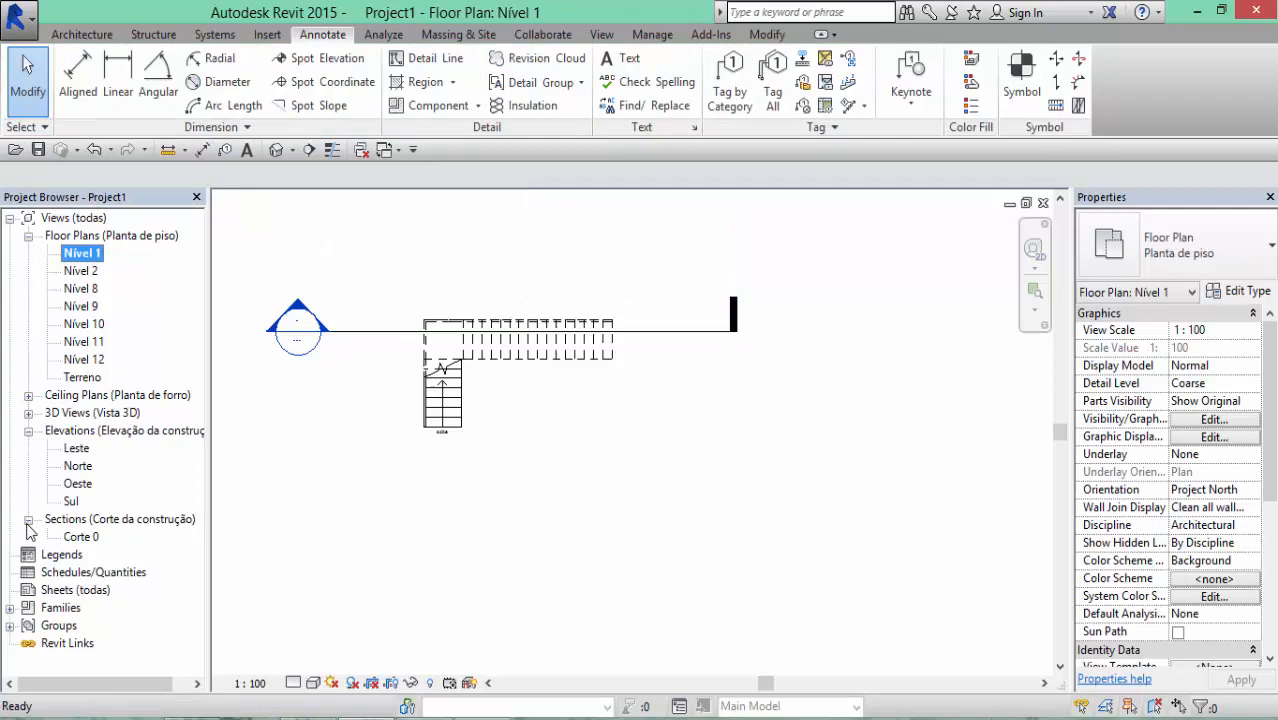
double_click(84, 537)
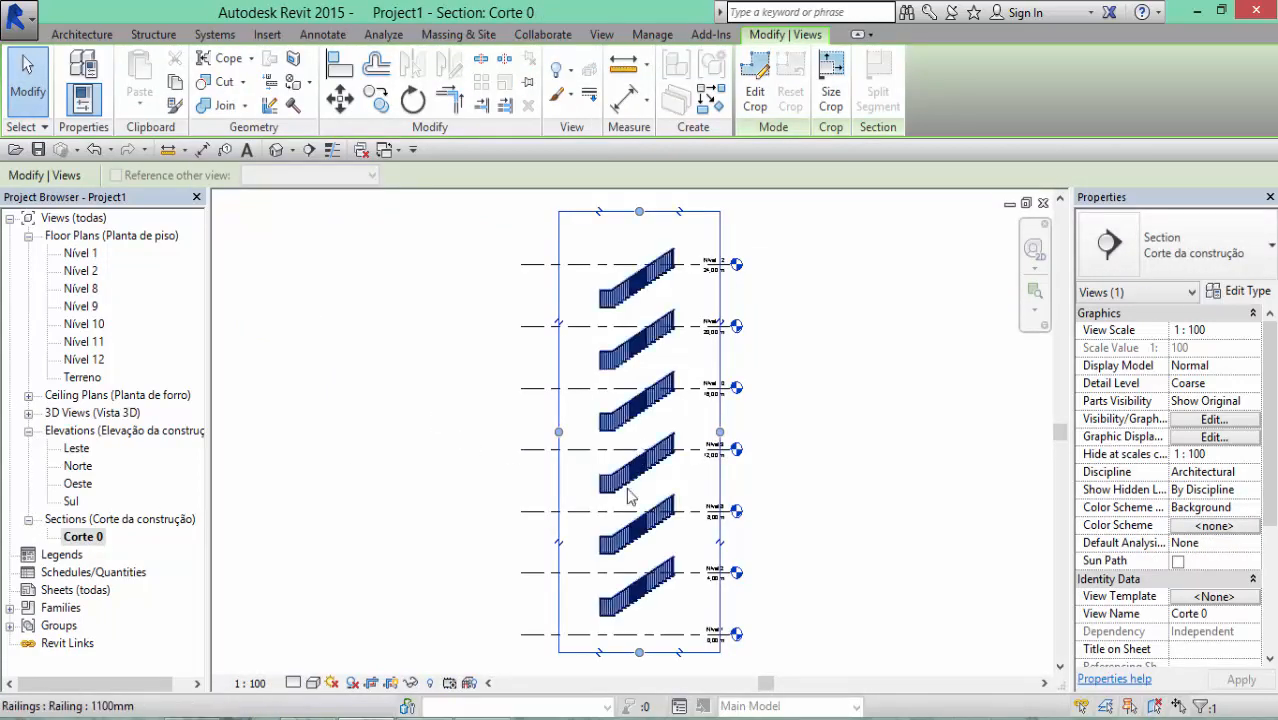
scroll(626, 492, up, 4)
scroll(625, 493, up, 2)
key(Escape)
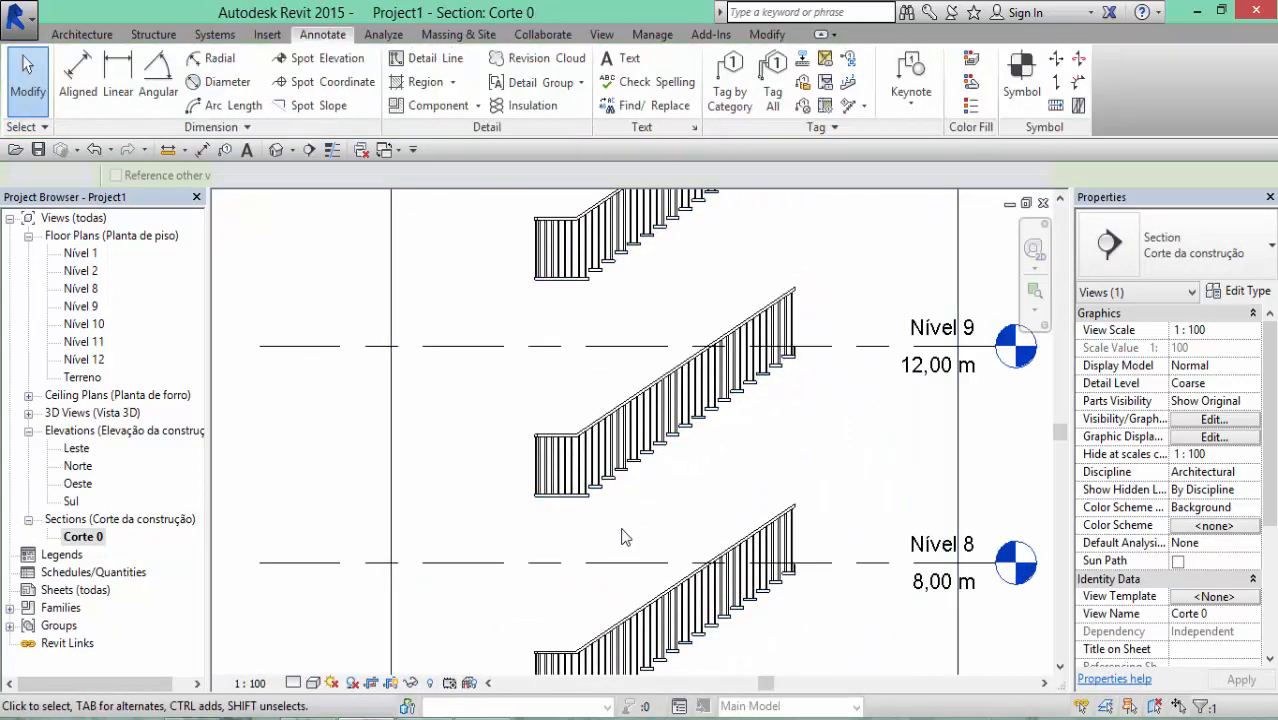
scroll(622, 520, down, 5)
scroll(622, 537, up, 8)
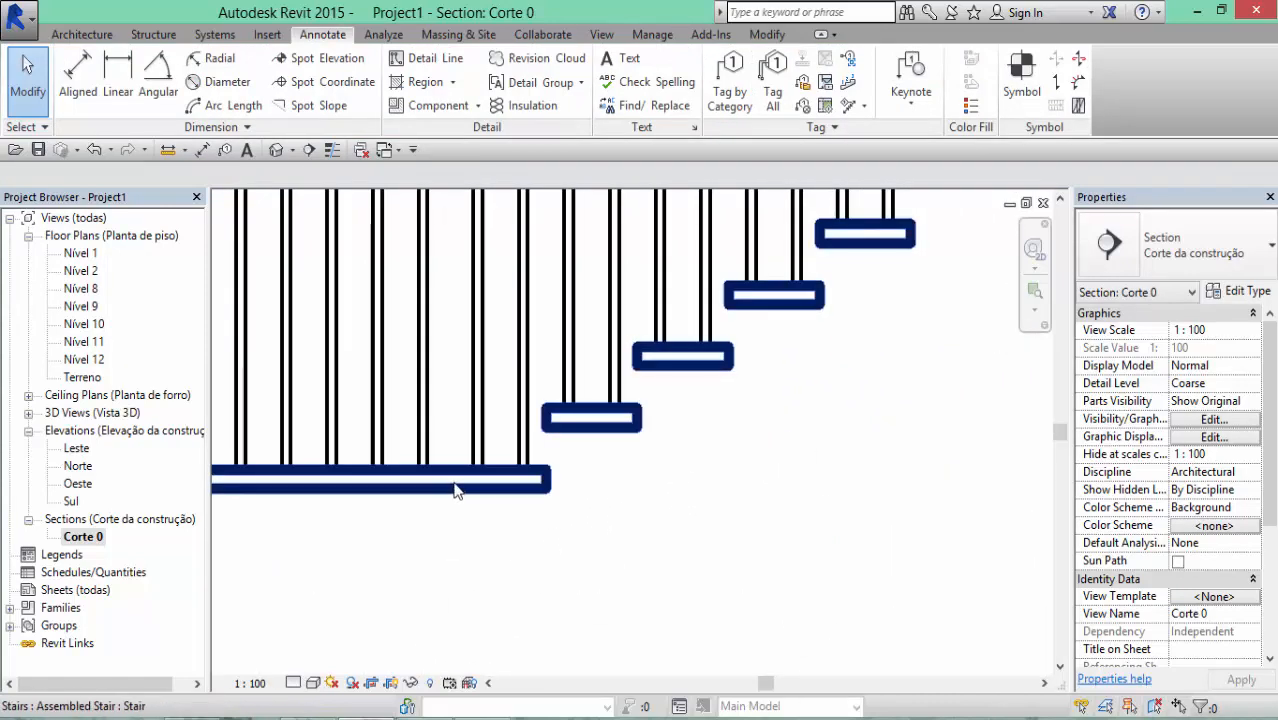
scroll(590, 425, down, 4)
middle_drag(600, 430, 624, 368)
scroll(640, 515, down, 4)
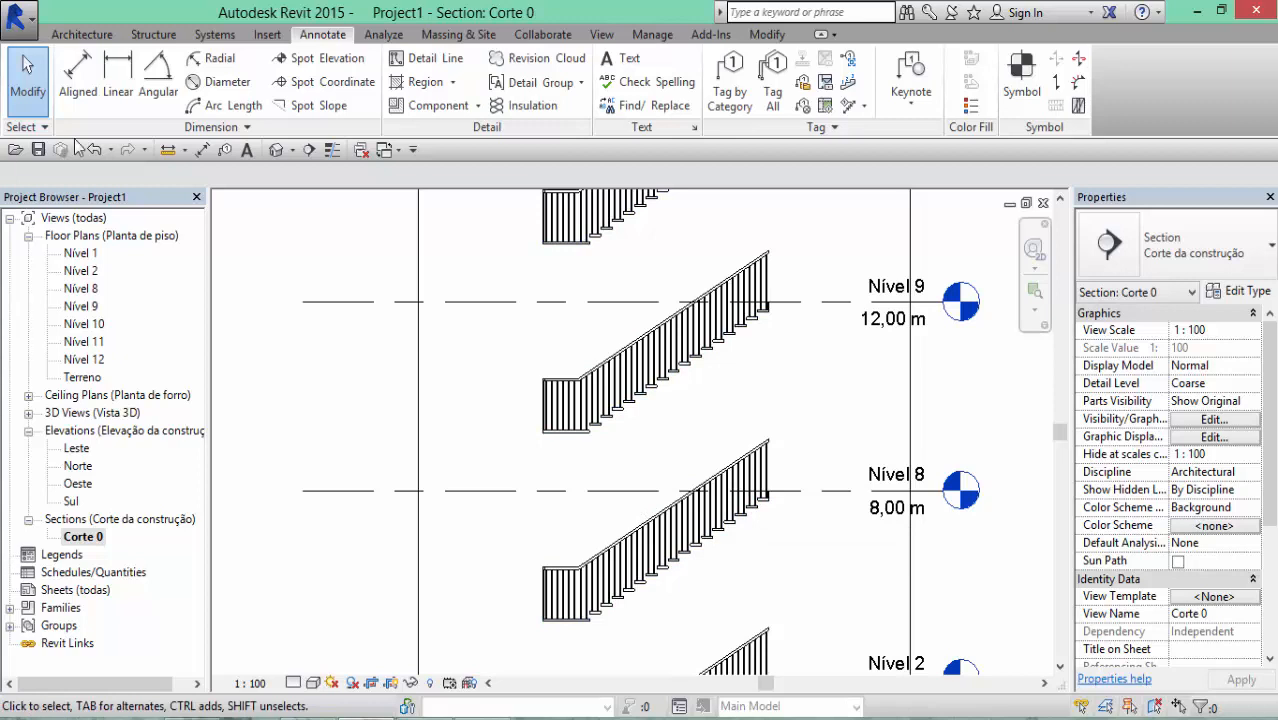
Delete the section line from the Nível 1 floor plan together with its Corte 0 view
double_click(97, 254)
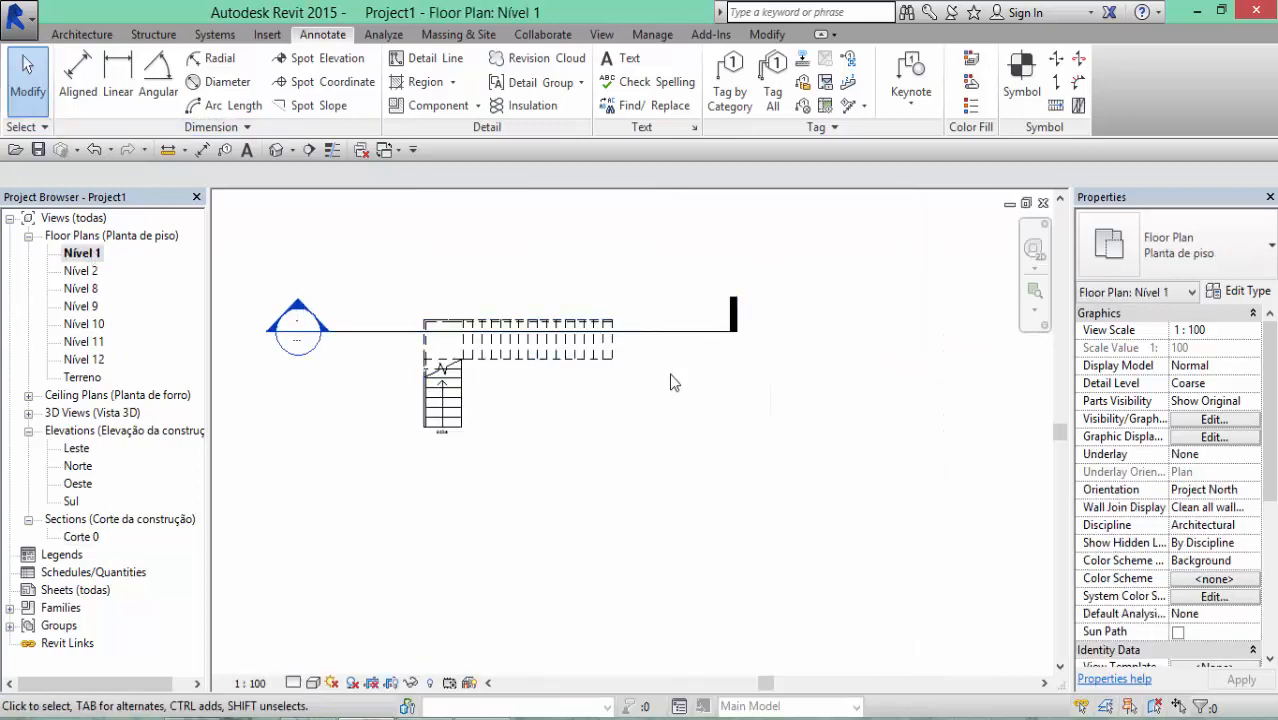
click(646, 290)
key(Delete)
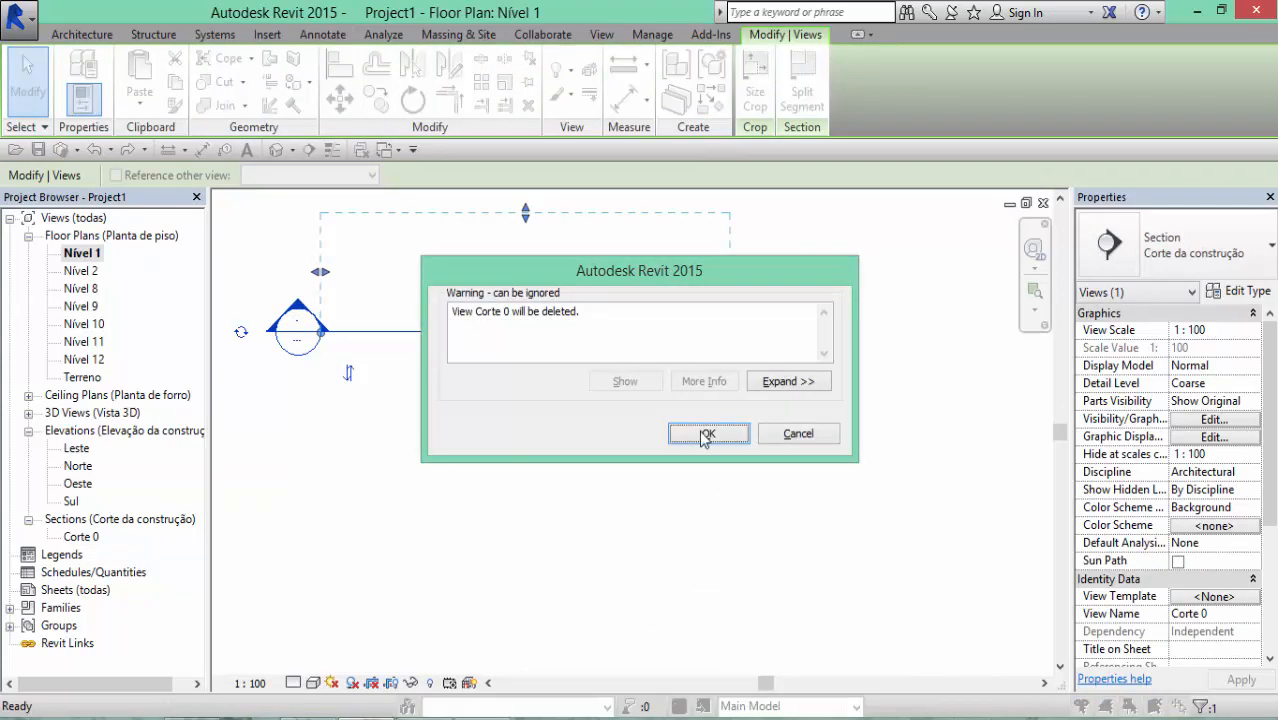
click(705, 435)
Delete the entire L-shaped stair with its railings and annotations from the Nível 1 floor plan
drag(323, 483, 323, 485)
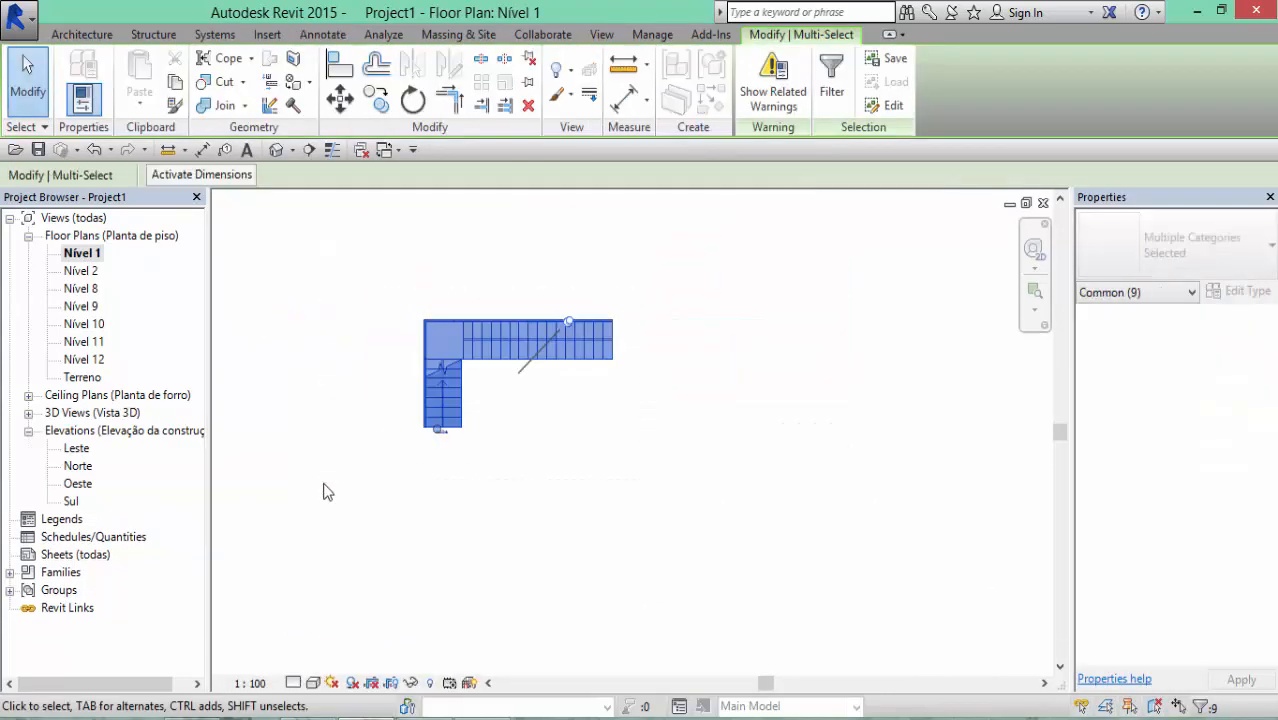
key(Delete)
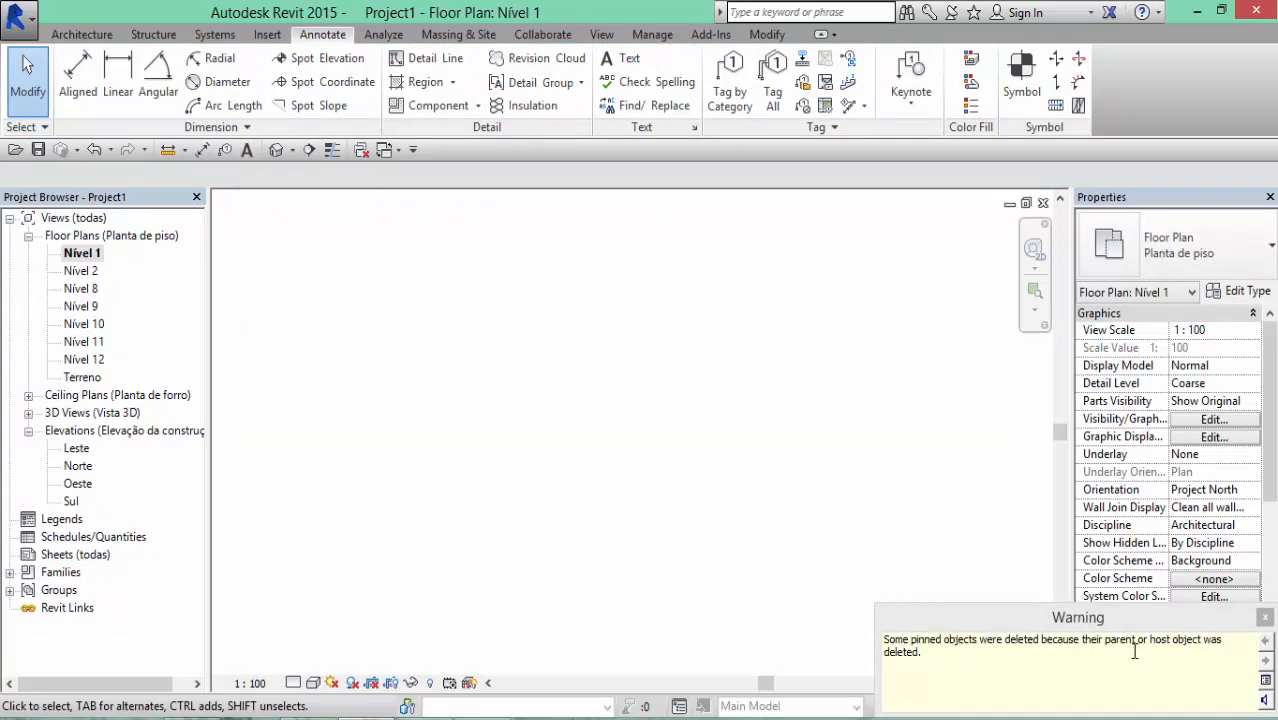
click(1265, 619)
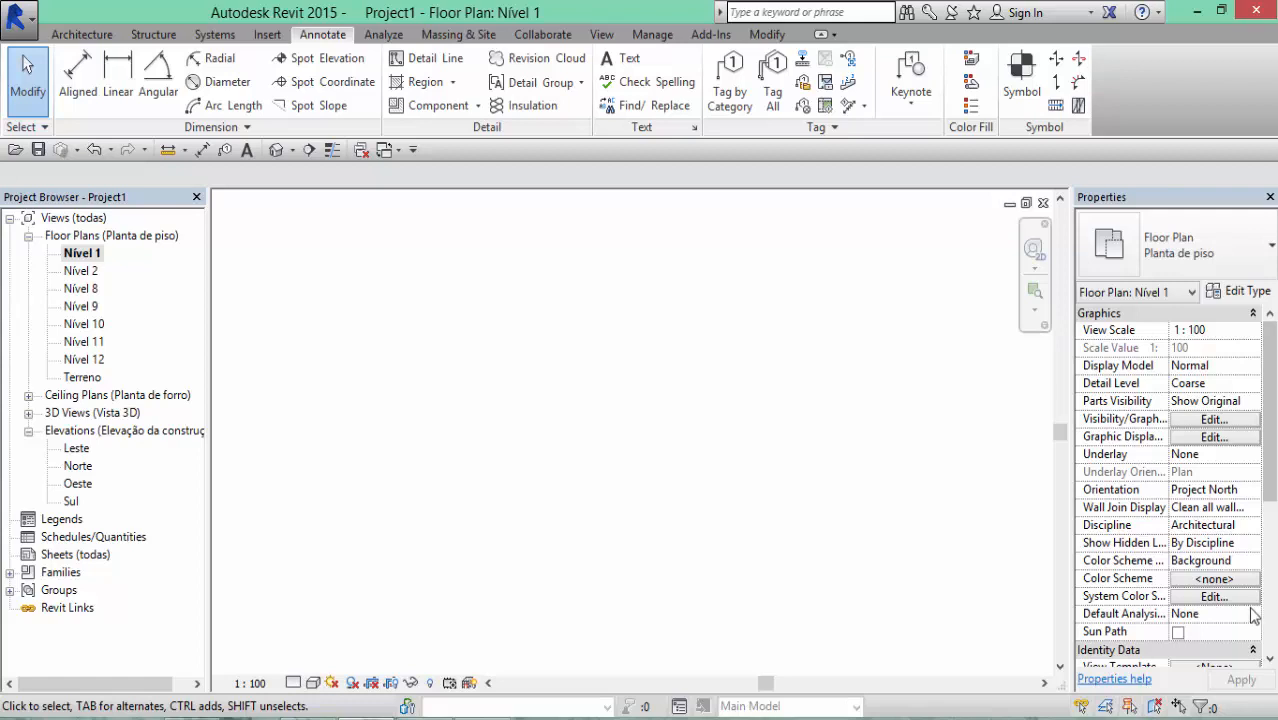
Draw a straight horizontal 23-riser stair run, 1 m wide, using the Cast-In-Place Stair type Escada monolítica
click(82, 34)
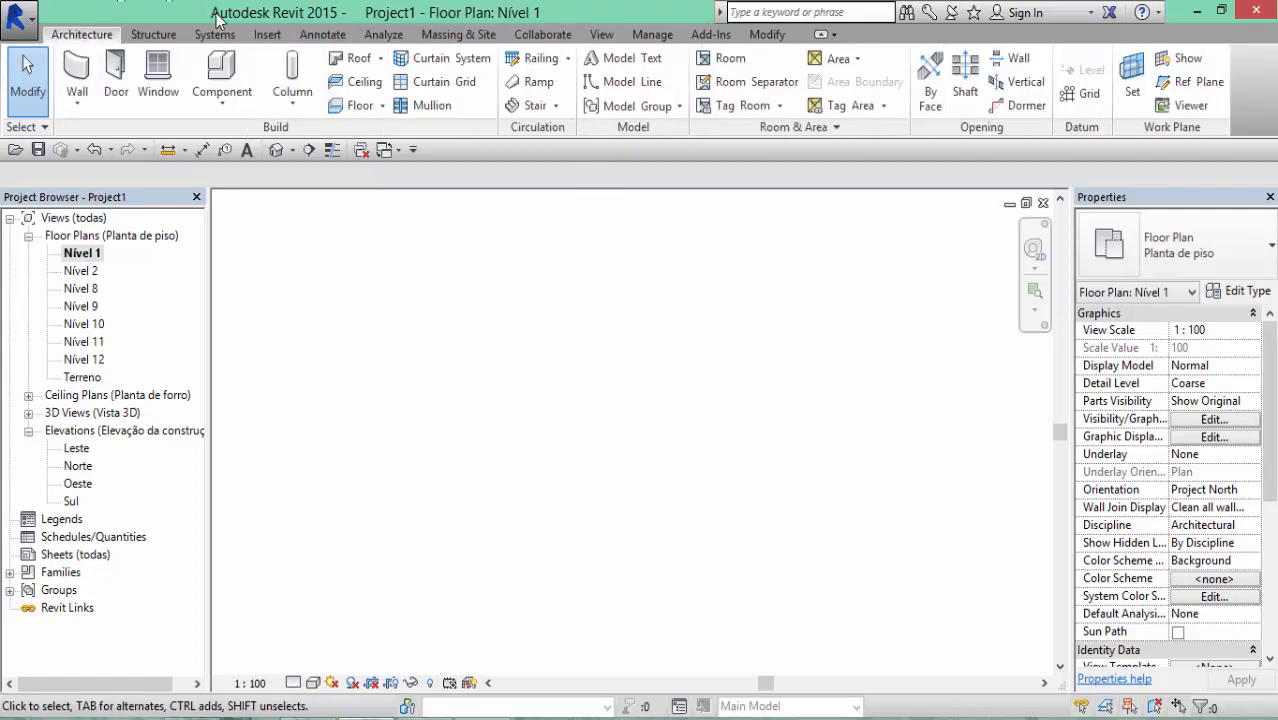
click(533, 105)
click(1243, 272)
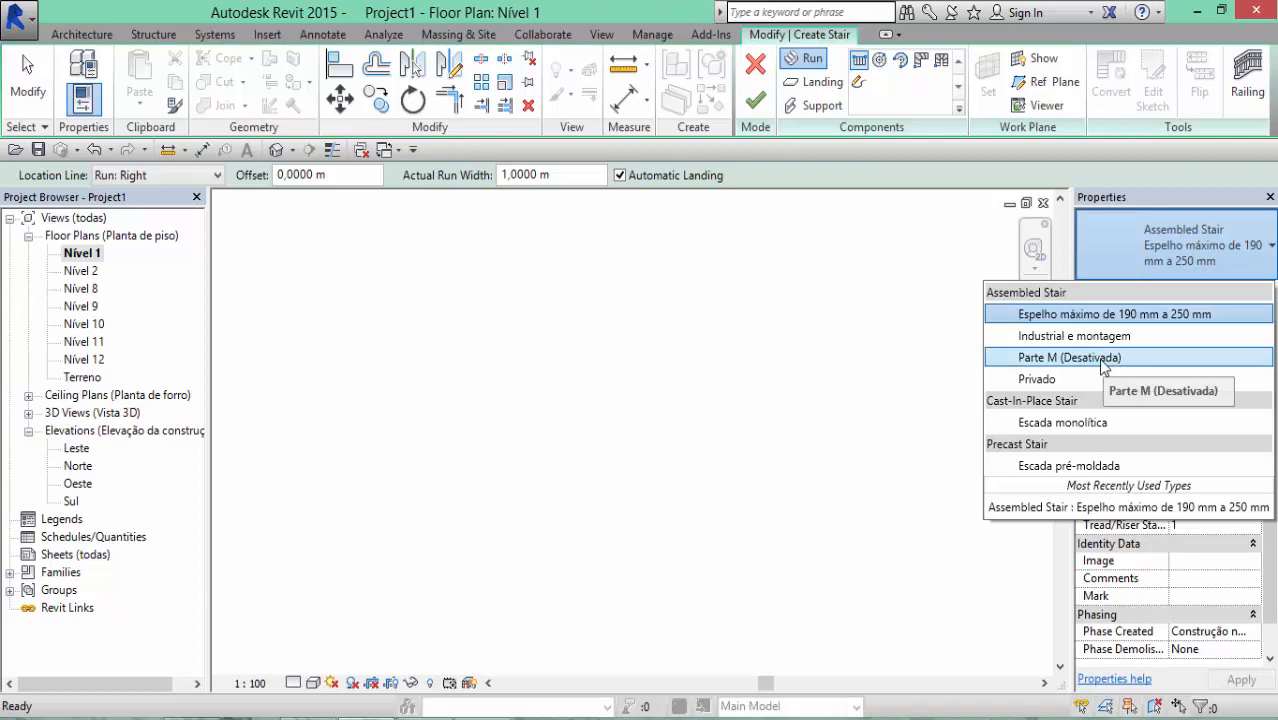
click(1098, 423)
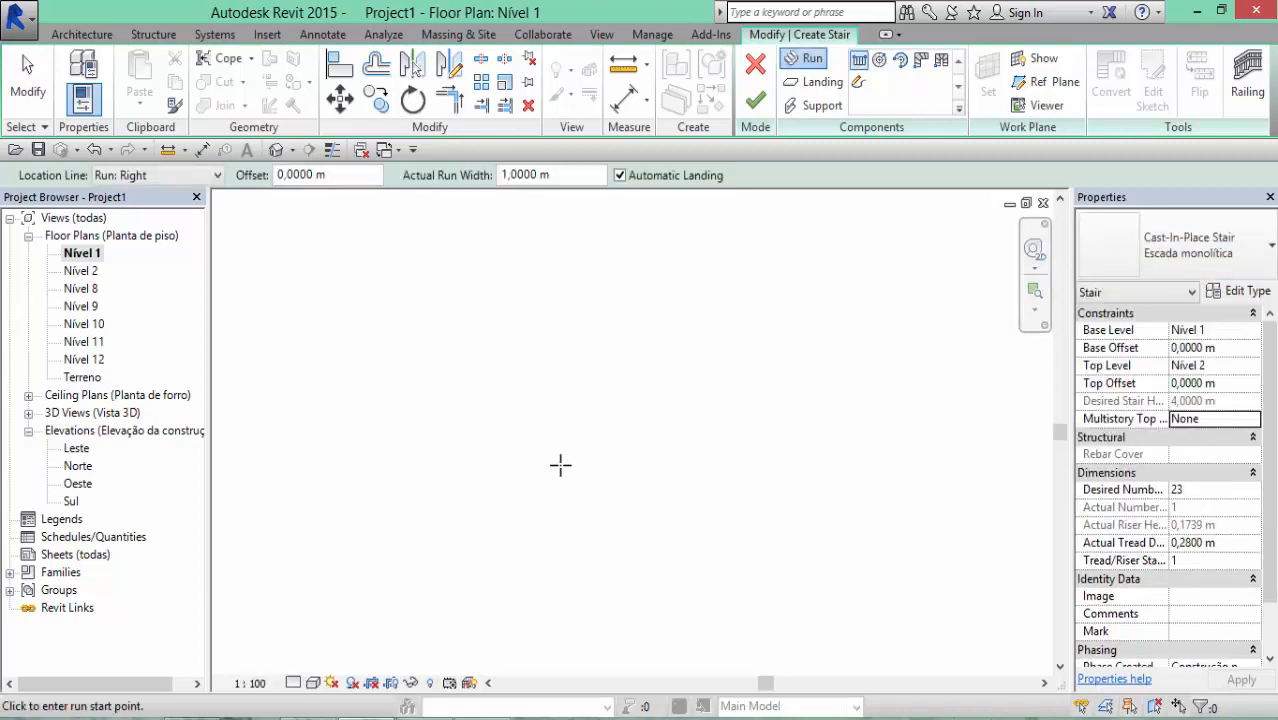
click(409, 415)
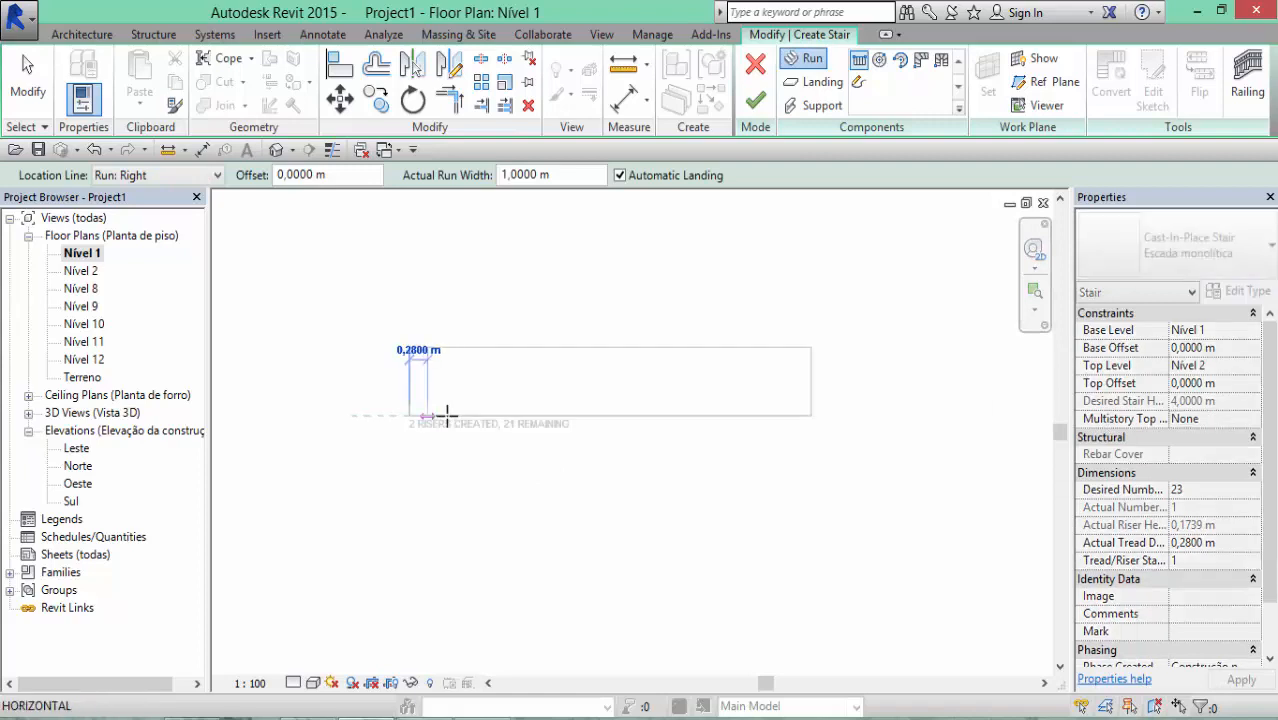
click(820, 423)
key(Escape)
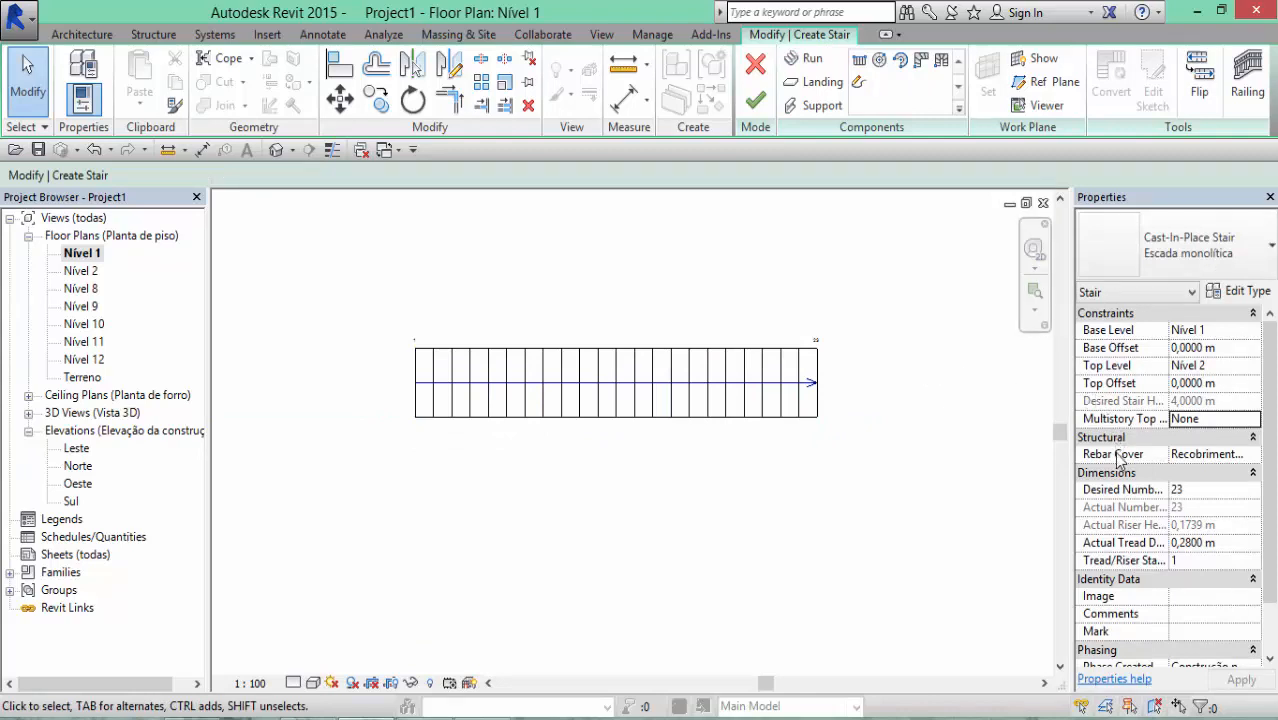
Set the stair's Rebar Cover to Recobrimento do vergalhão 1 <25 mm> and finish the stair
click(1255, 456)
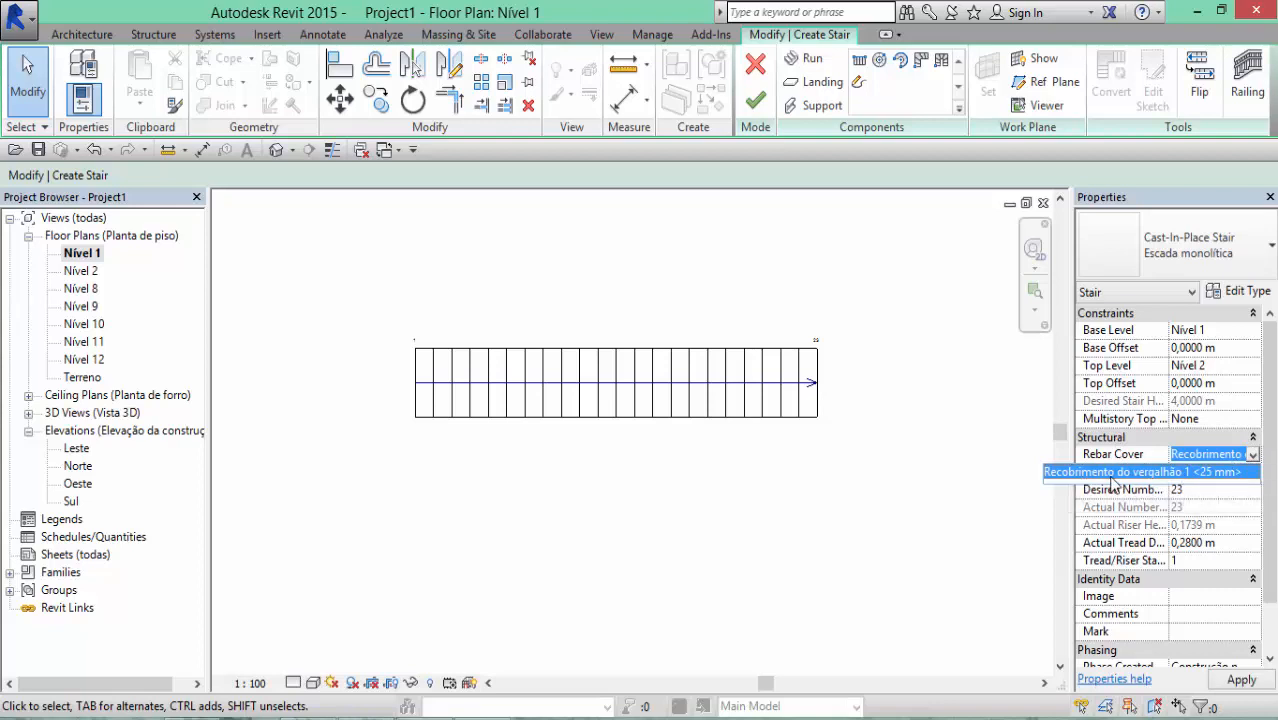
click(1200, 473)
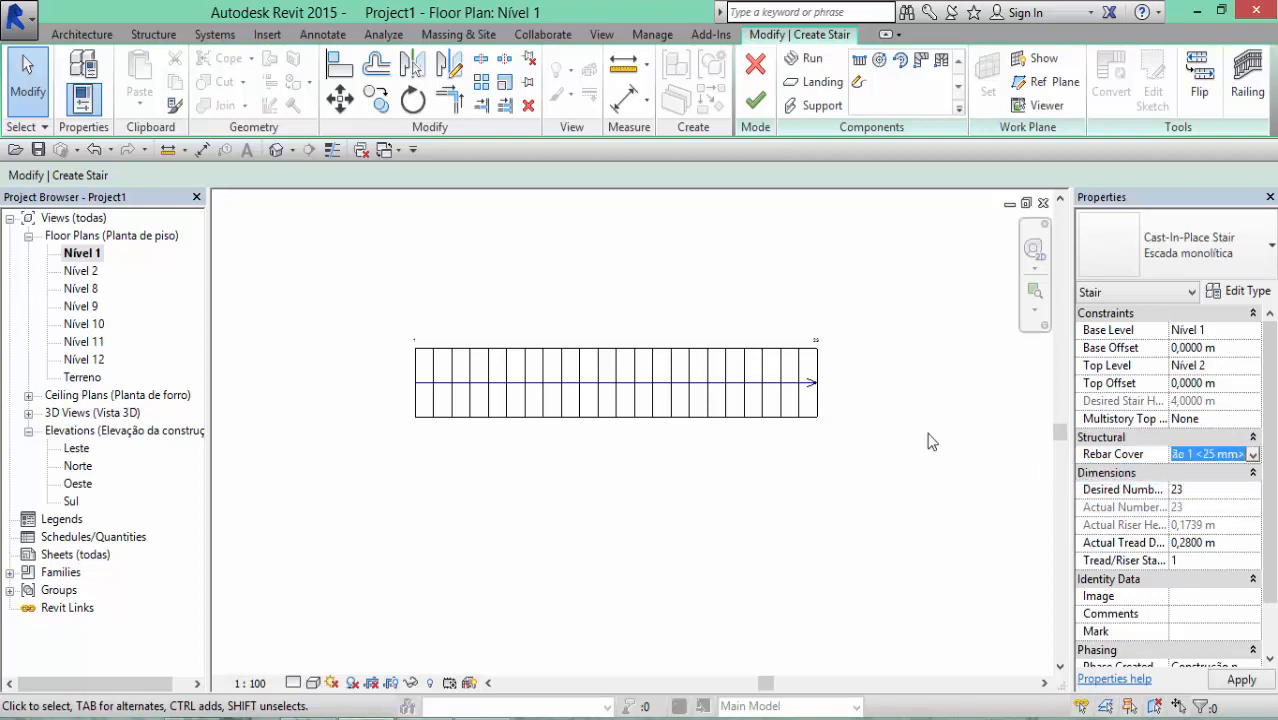
click(757, 103)
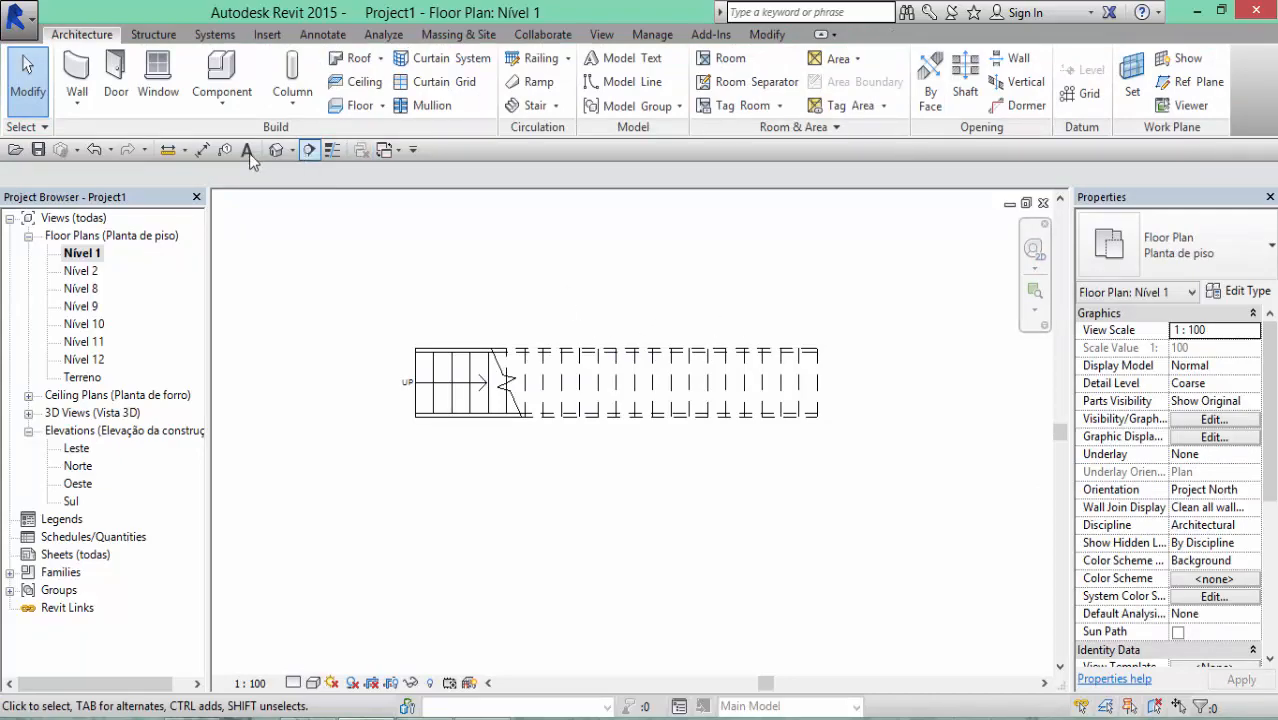
Open the default 3D view, inspect the straight monolithic stair from its lower end and select it
click(276, 149)
scroll(632, 497, up, 3)
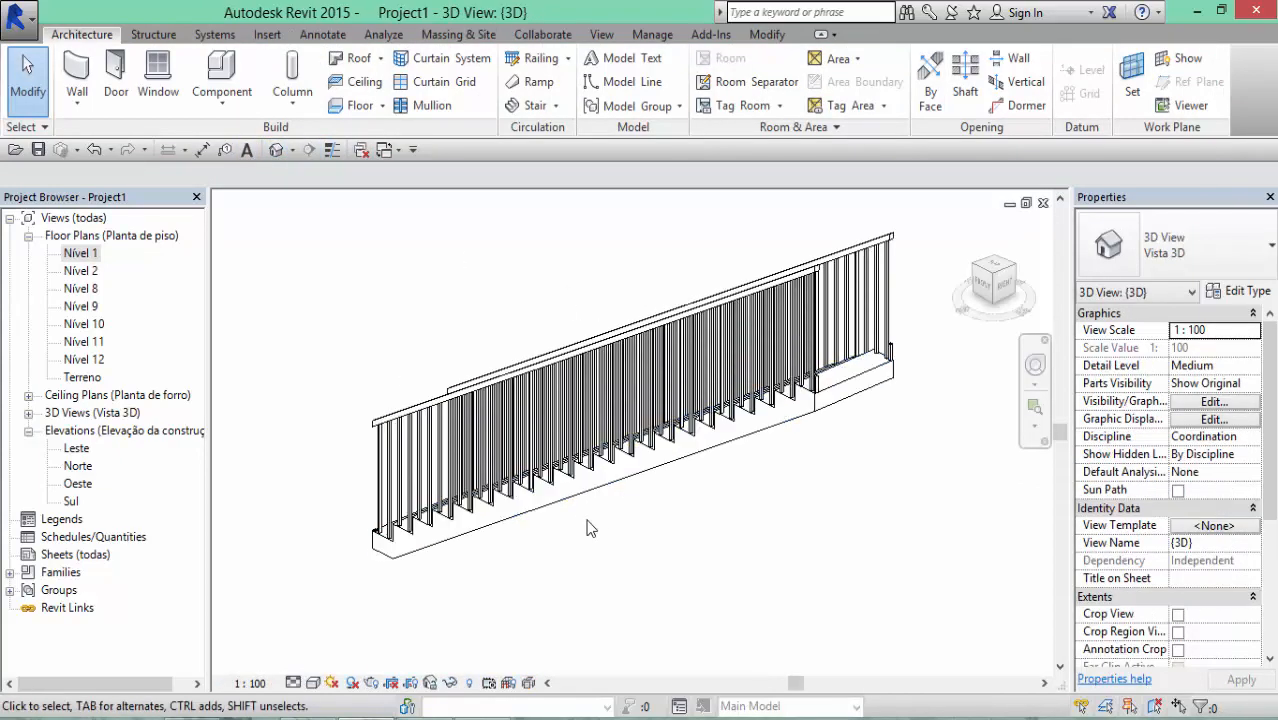
shift+middle_drag(585, 522, 534, 591)
click(630, 570)
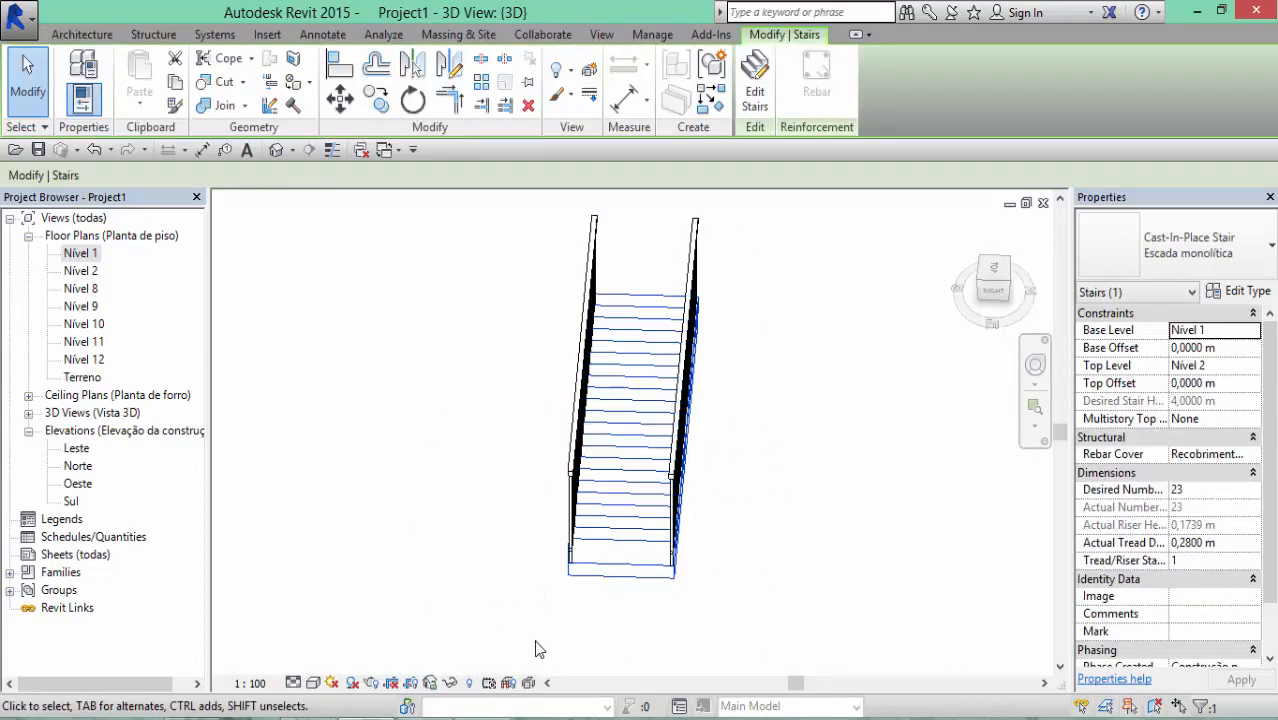
Inspect the straight monolithic stair from the side in 3D and in the Leste elevation
shift+middle_drag(533, 645, 688, 491)
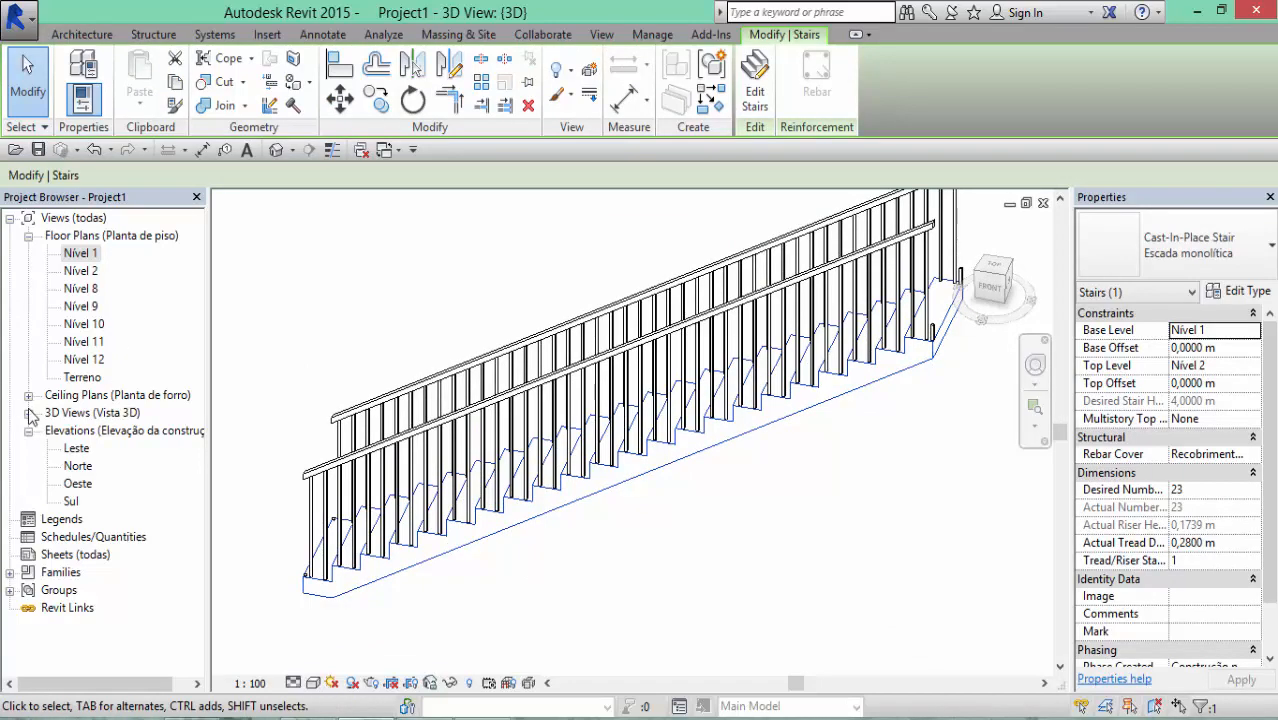
double_click(79, 449)
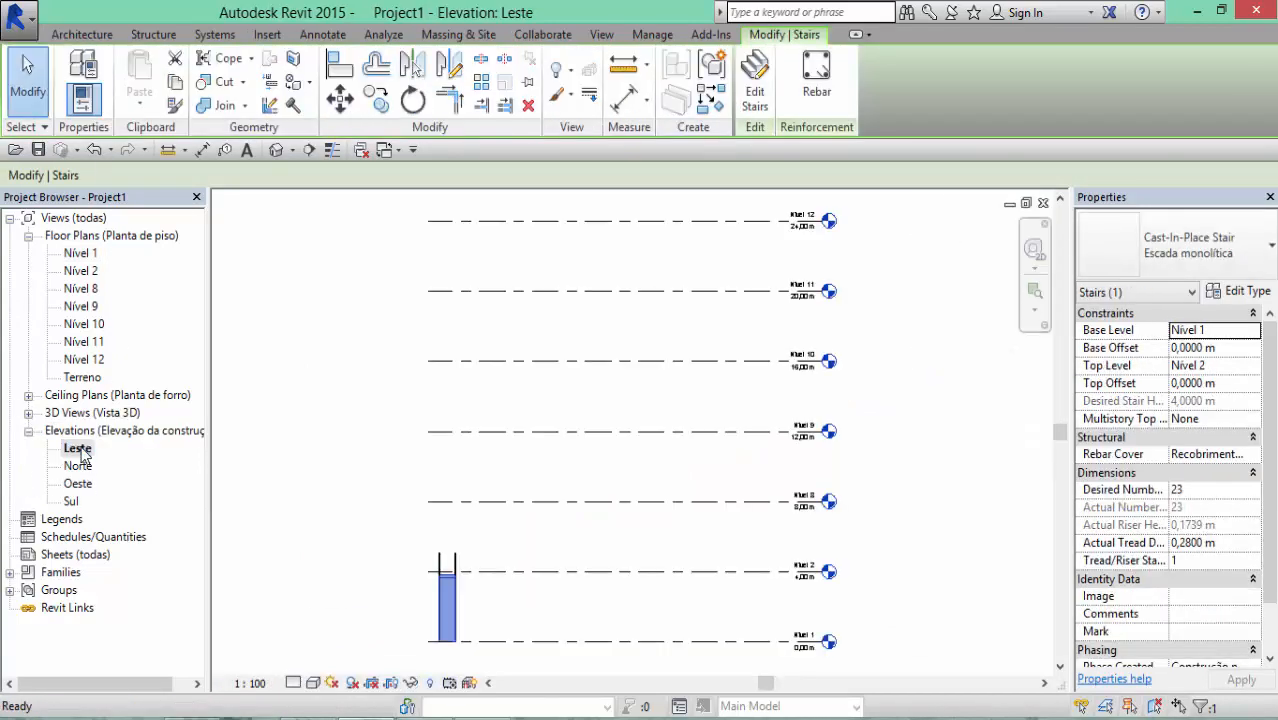
Draw a horizontal section line lengthwise through the straight stair in the Nível 1 floor plan and open its section view
double_click(90, 254)
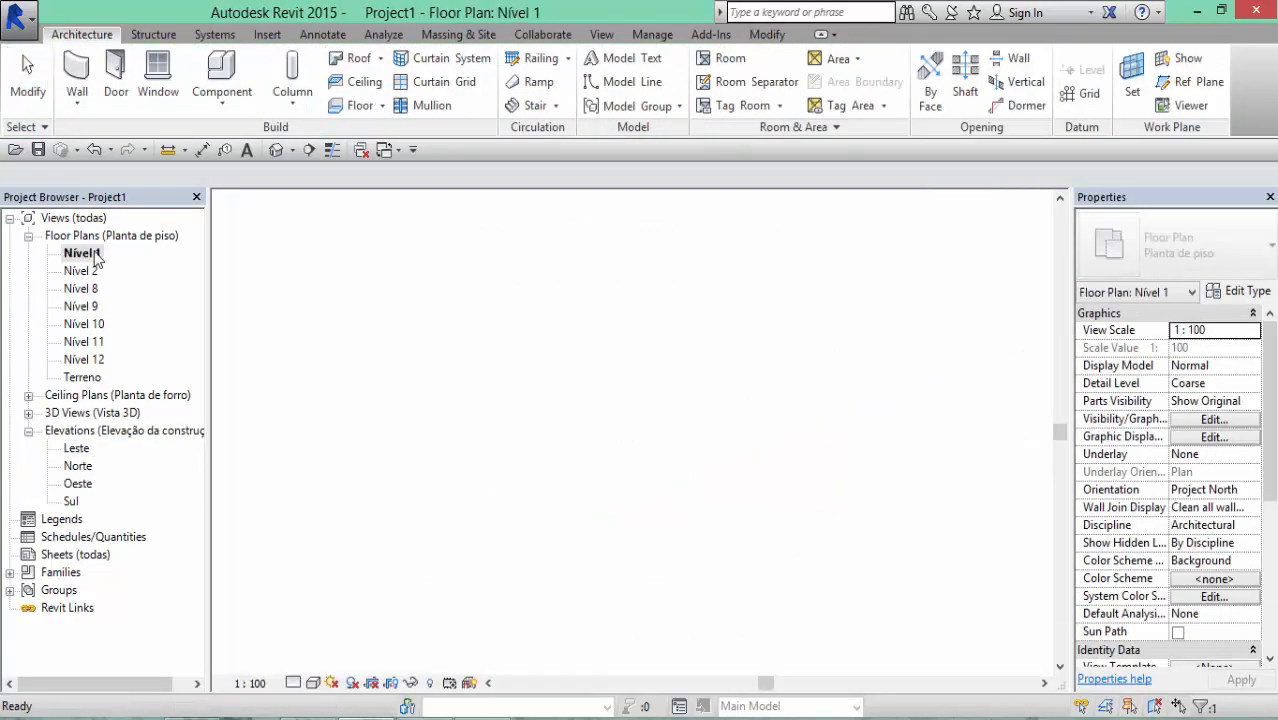
click(309, 149)
click(406, 369)
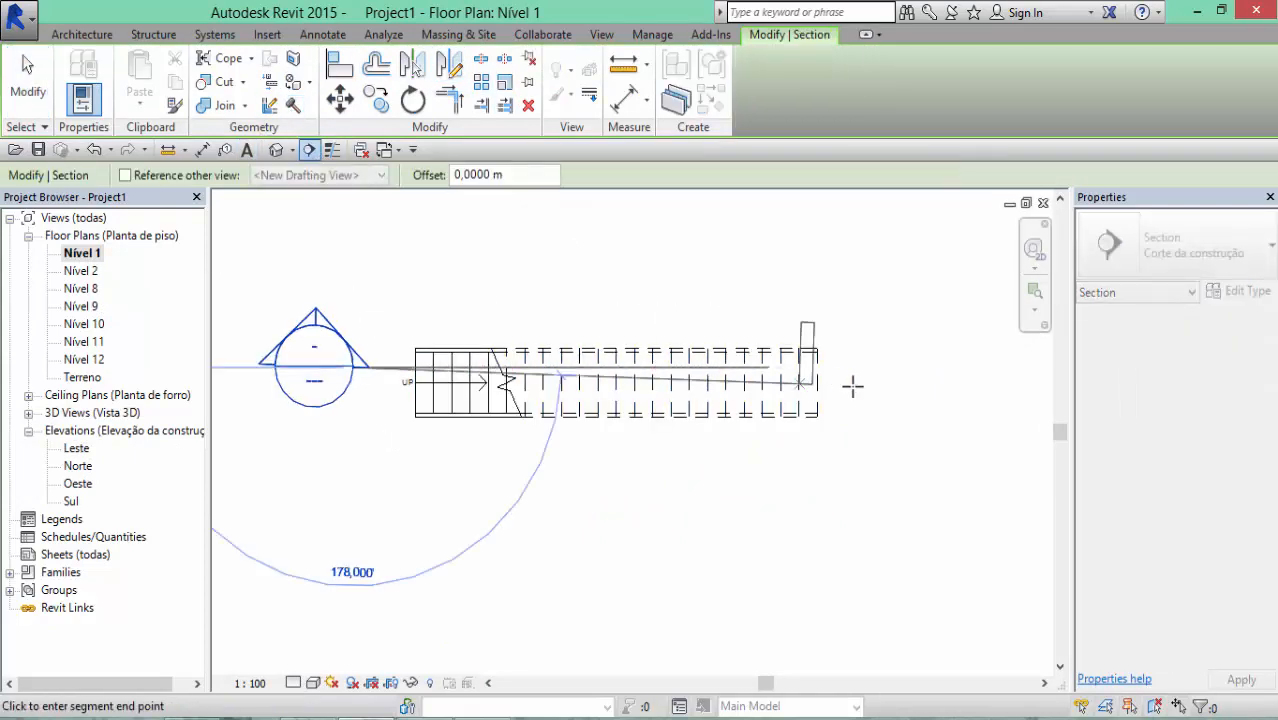
click(948, 368)
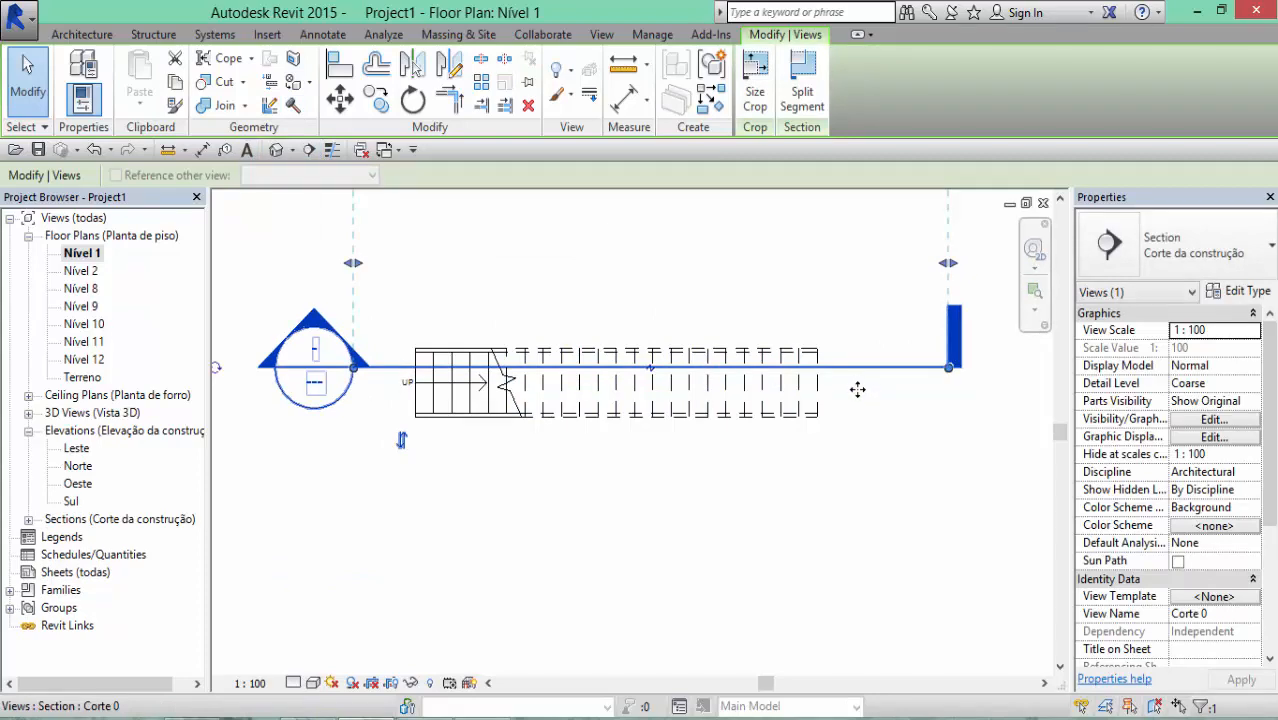
key(Escape)
double_click(312, 352)
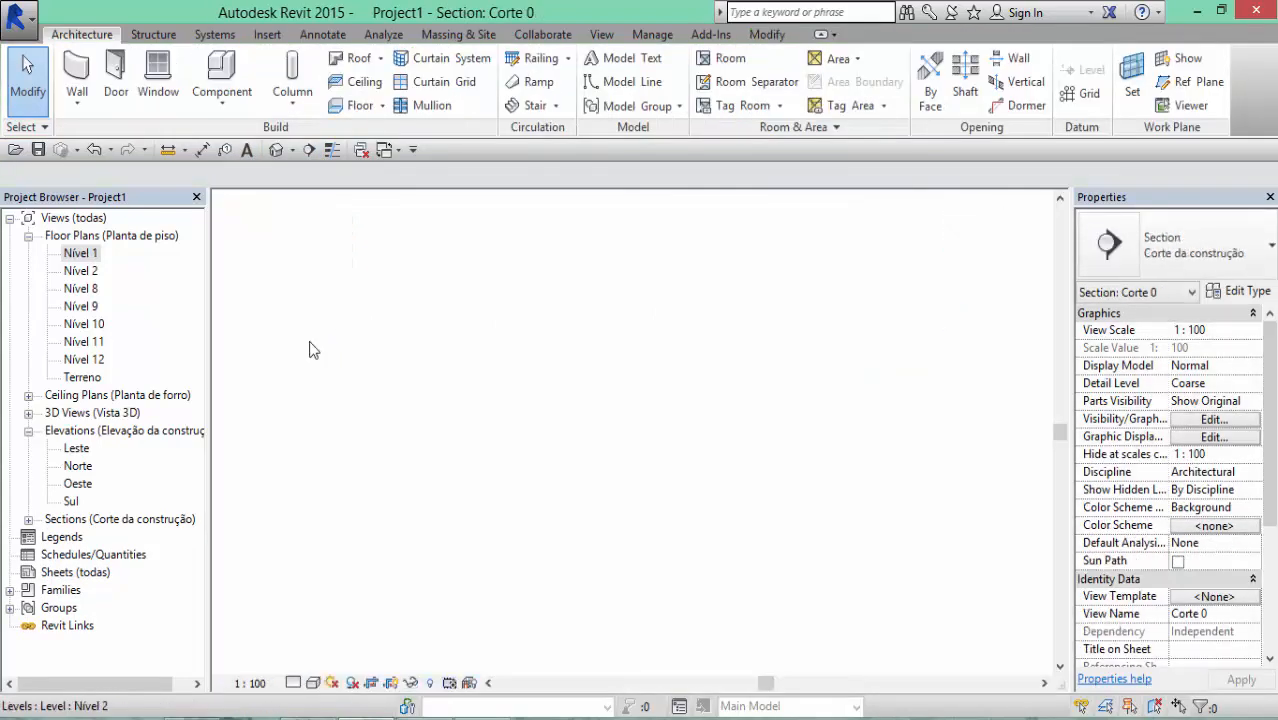
Examine the monolithic stair's cut profile in the section, from its base at Nível 1 along the sloped underside
scroll(431, 609, up, 5)
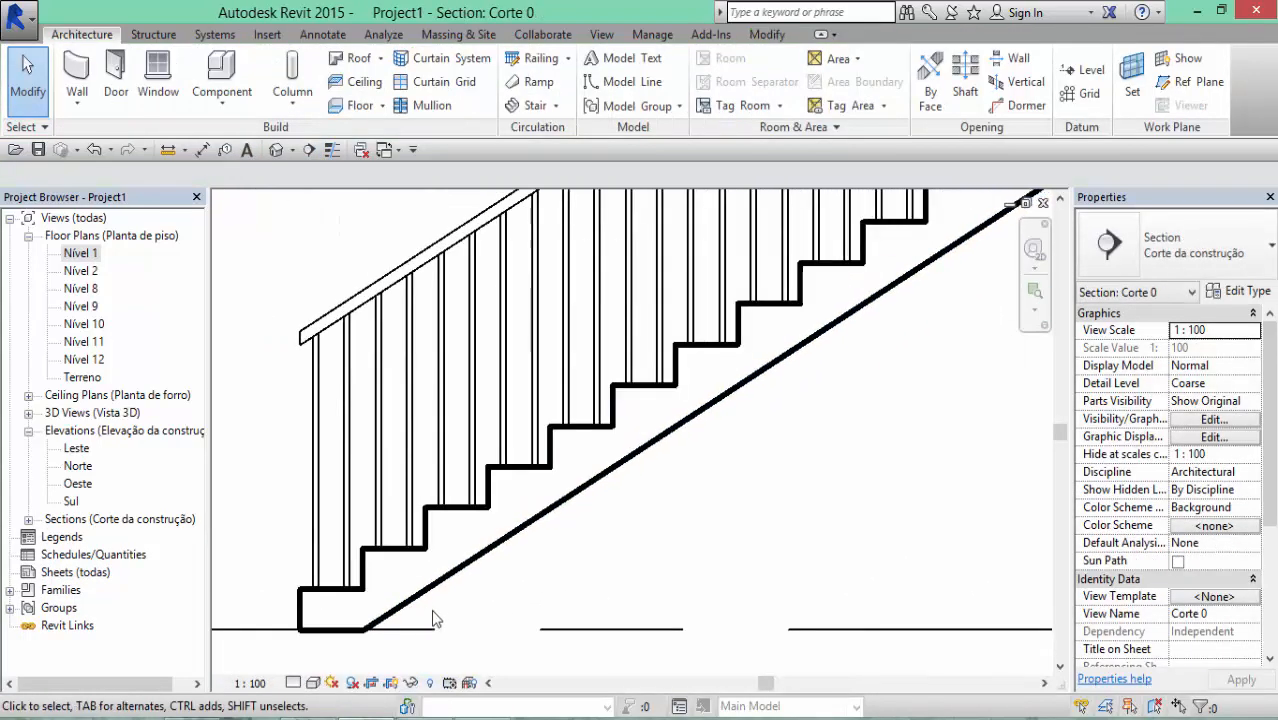
scroll(843, 485, down, 3)
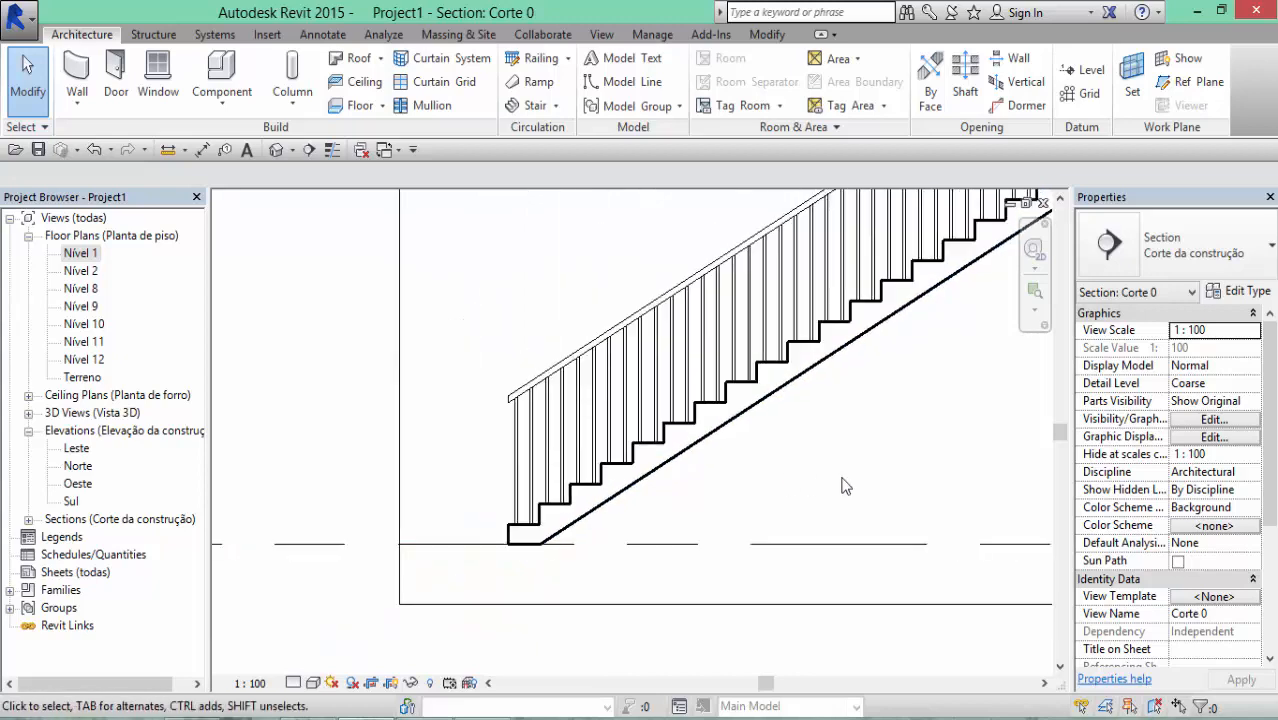
middle_drag(843, 485, 545, 630)
click(573, 476)
scroll(561, 541, down, 2)
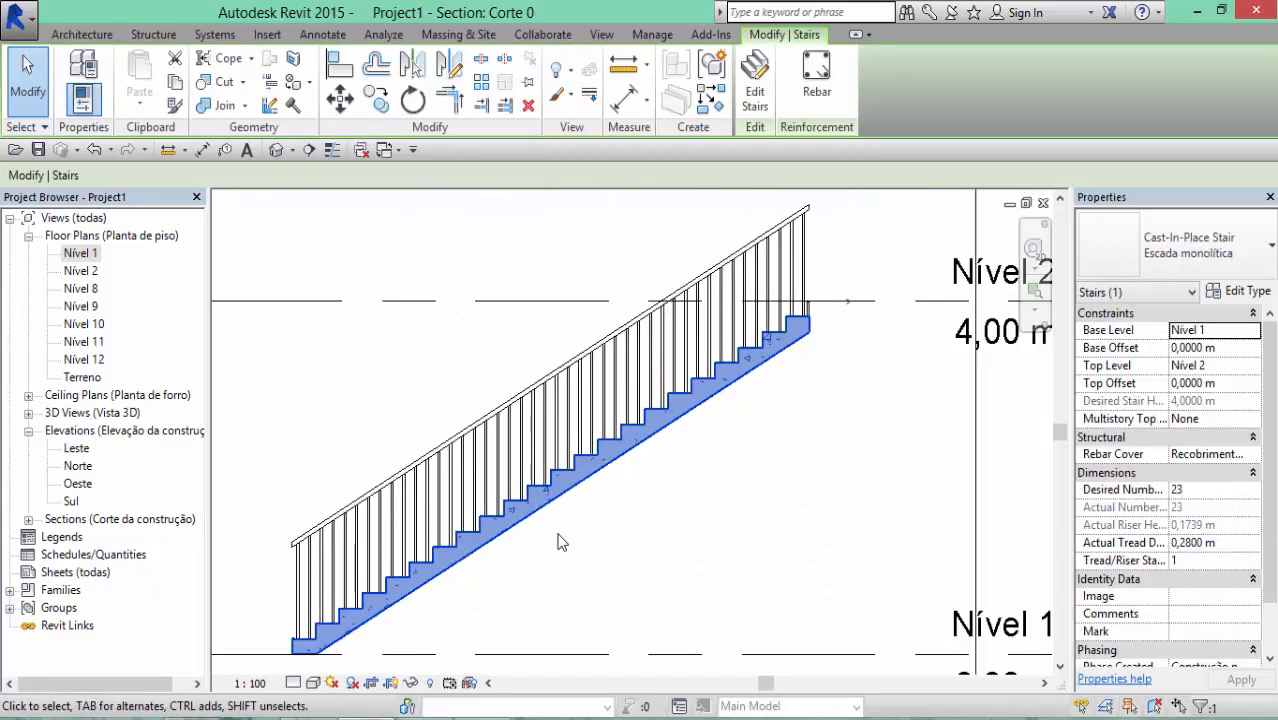
scroll(561, 541, up, 1)
middle_drag(570, 545, 645, 468)
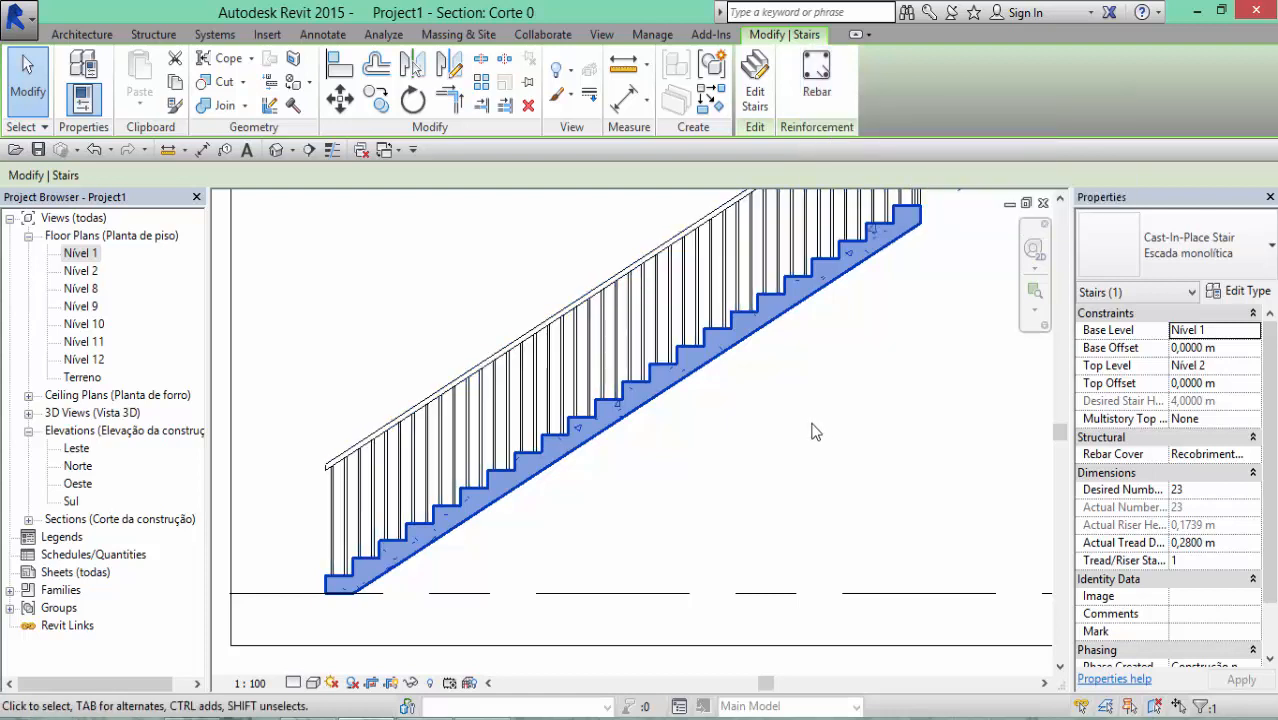
key(Escape)
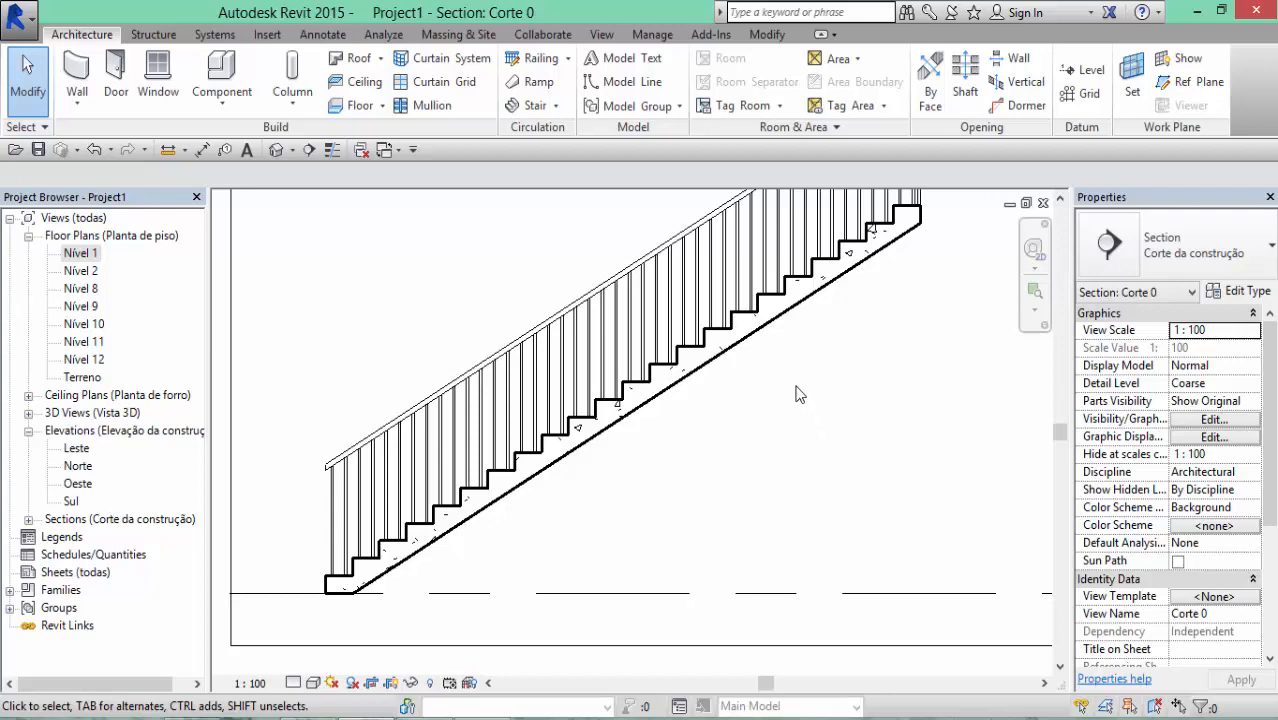
Examine the stair's upper end in the section, checking how its last step and the railing meet Nível 2
scroll(777, 368, down, 2)
scroll(777, 368, up, 3)
scroll(853, 262, up, 4)
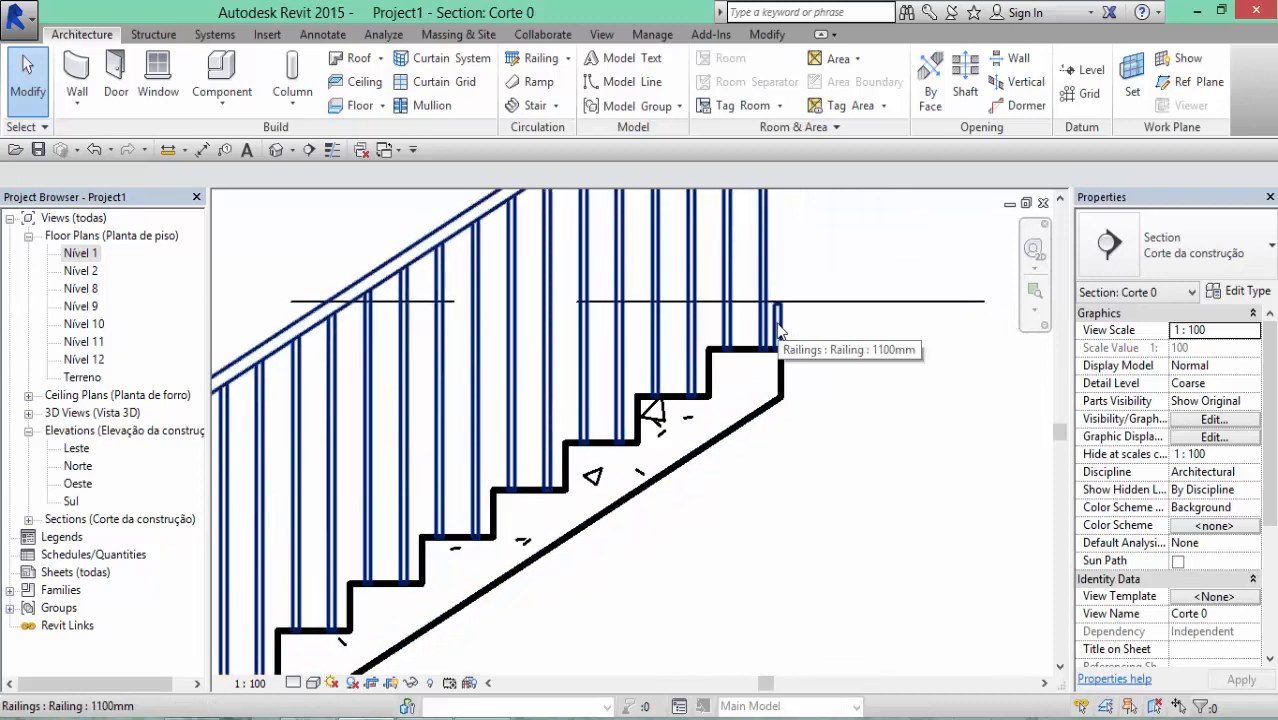
scroll(812, 524, down, 4)
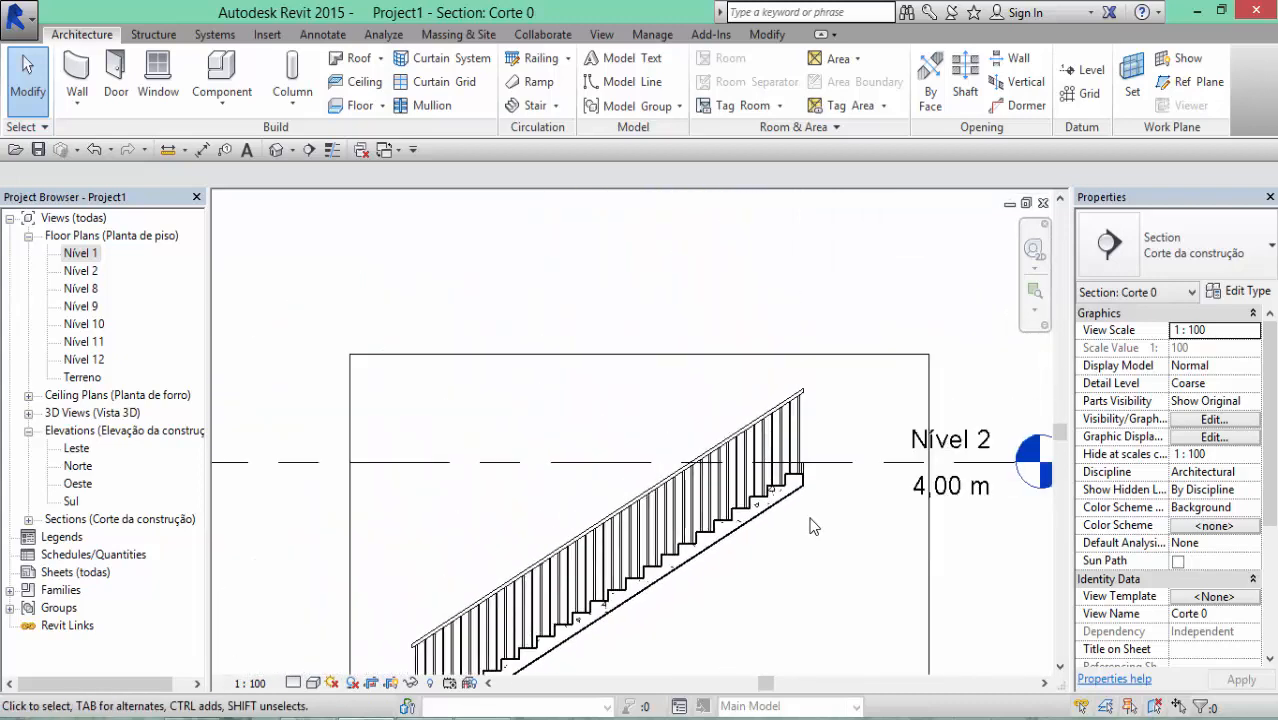
middle_drag(812, 527, 822, 434)
click(800, 372)
scroll(795, 367, up, 2)
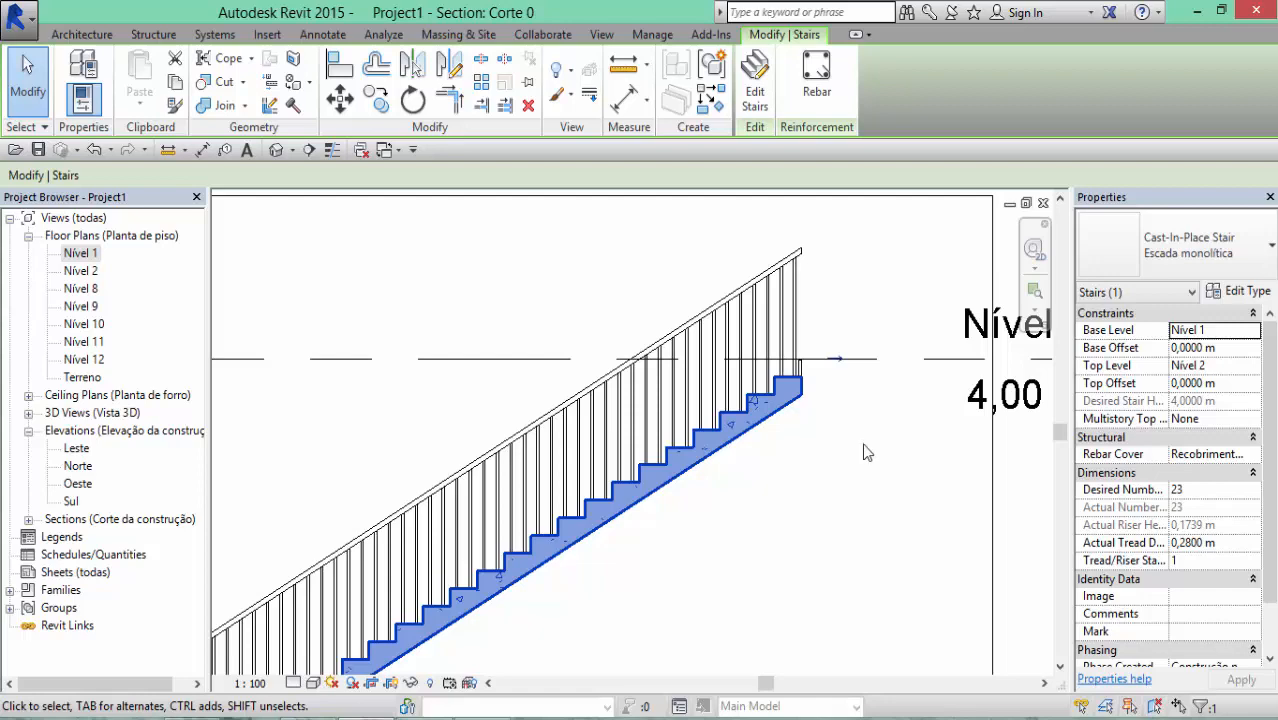
scroll(845, 428, up, 2)
scroll(815, 400, up, 5)
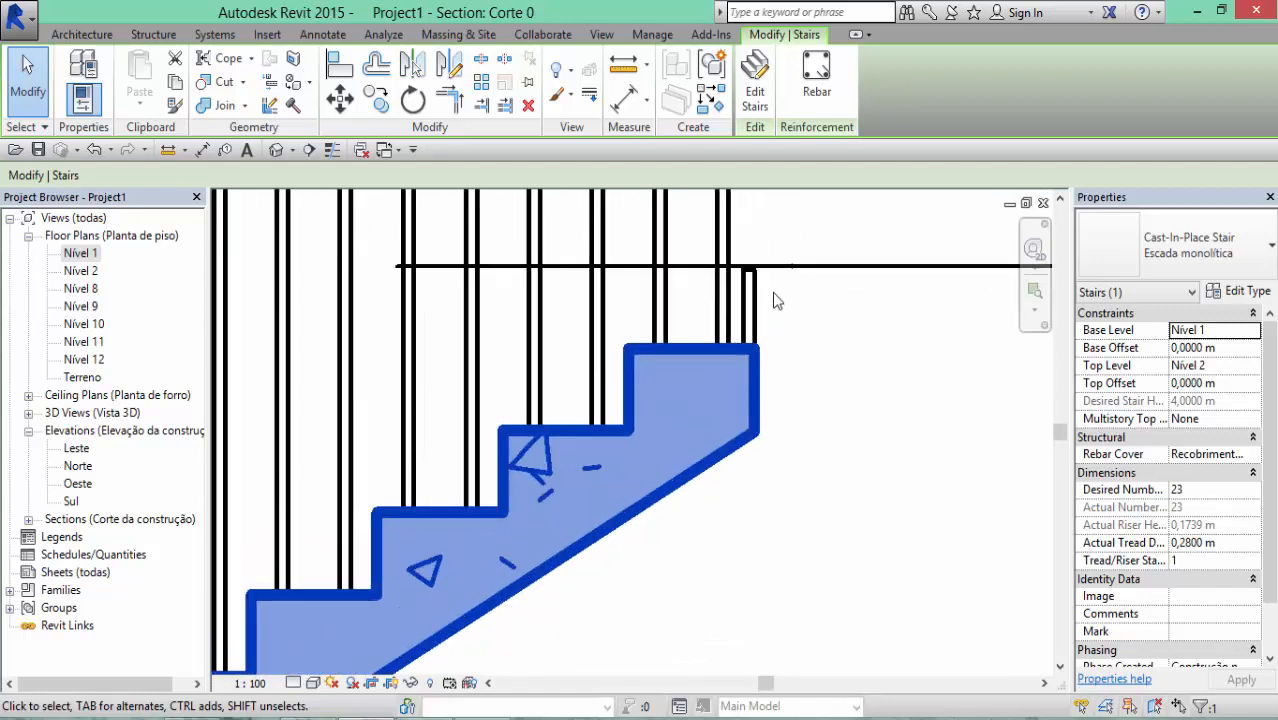
click(762, 318)
scroll(771, 324, down, 4)
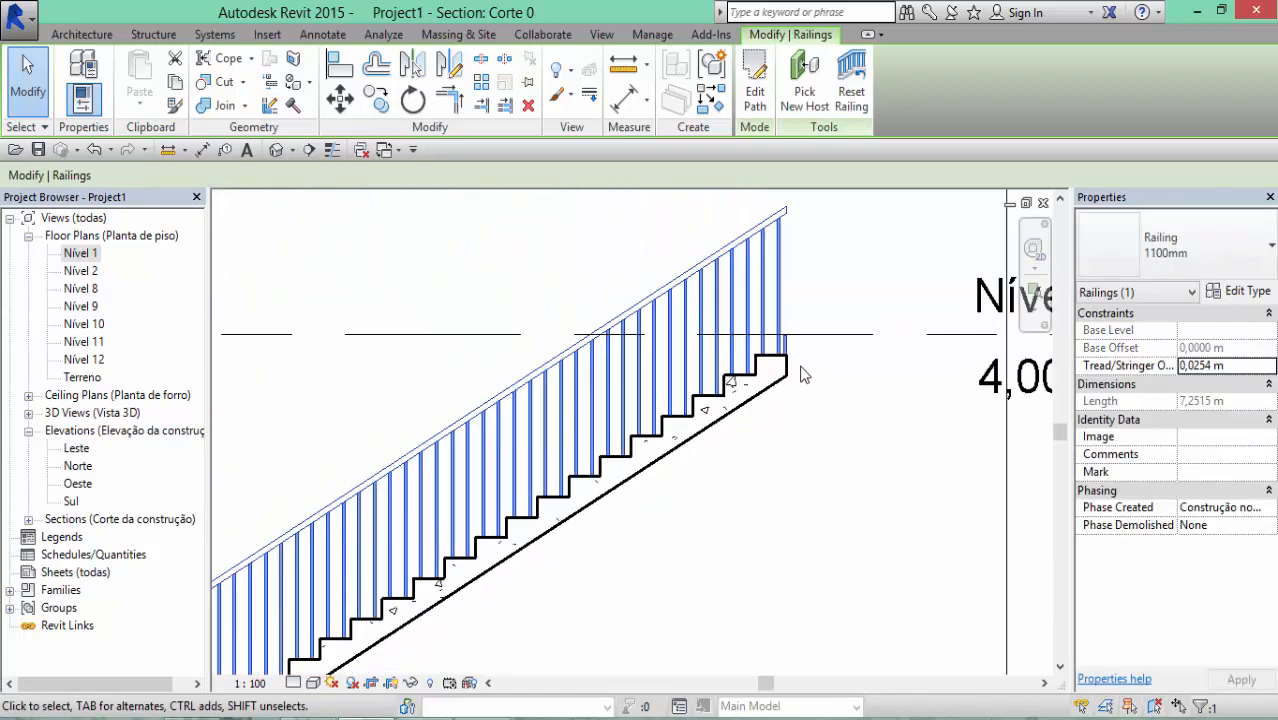
click(799, 376)
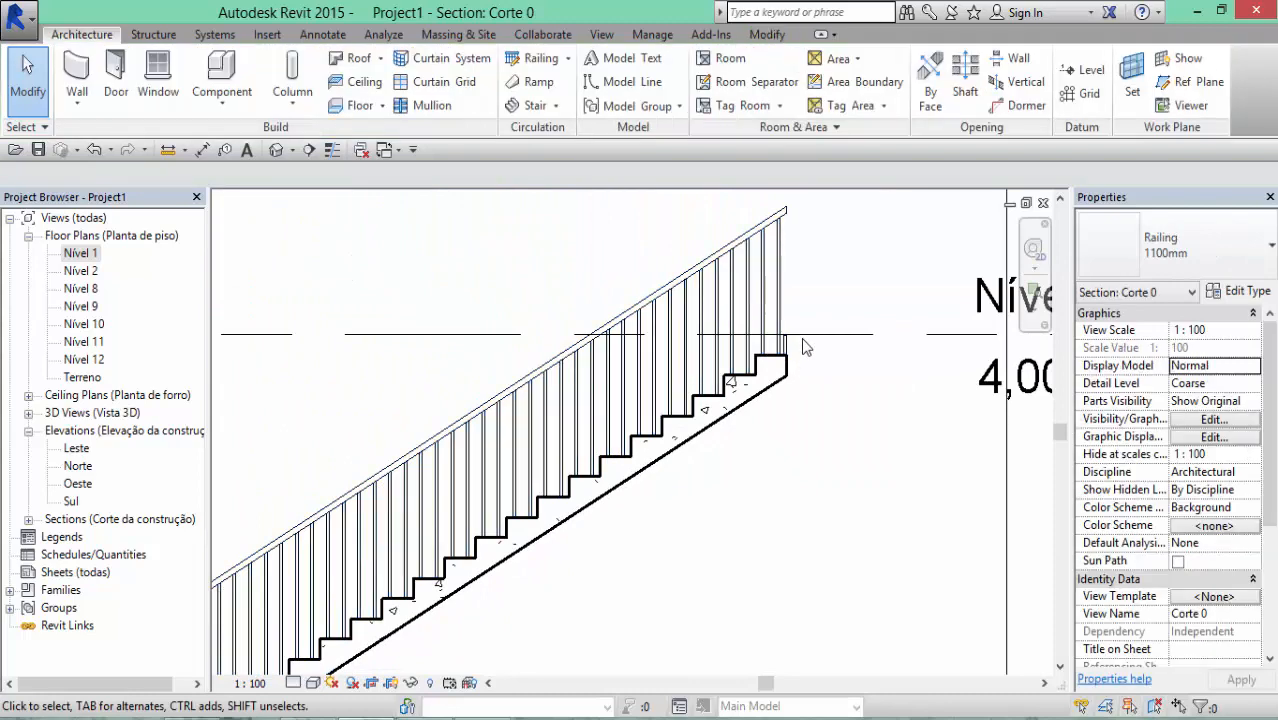
scroll(790, 372, up, 2)
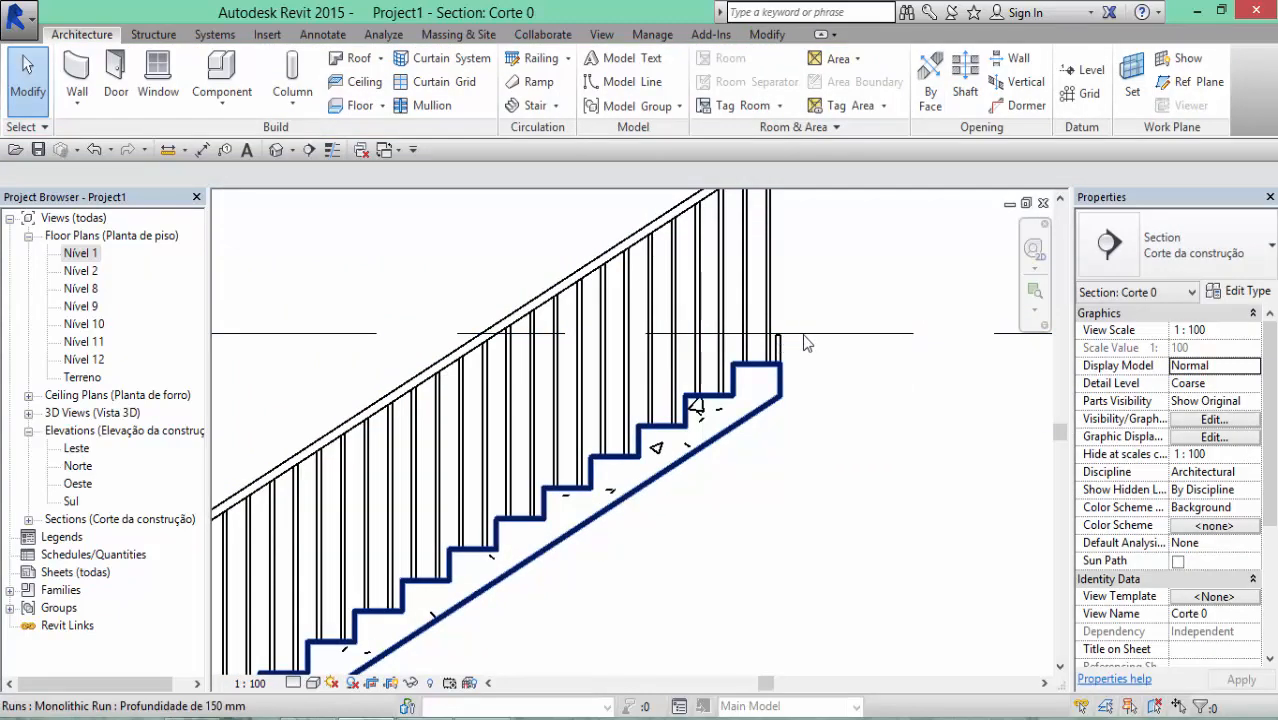
scroll(821, 355, down, 5)
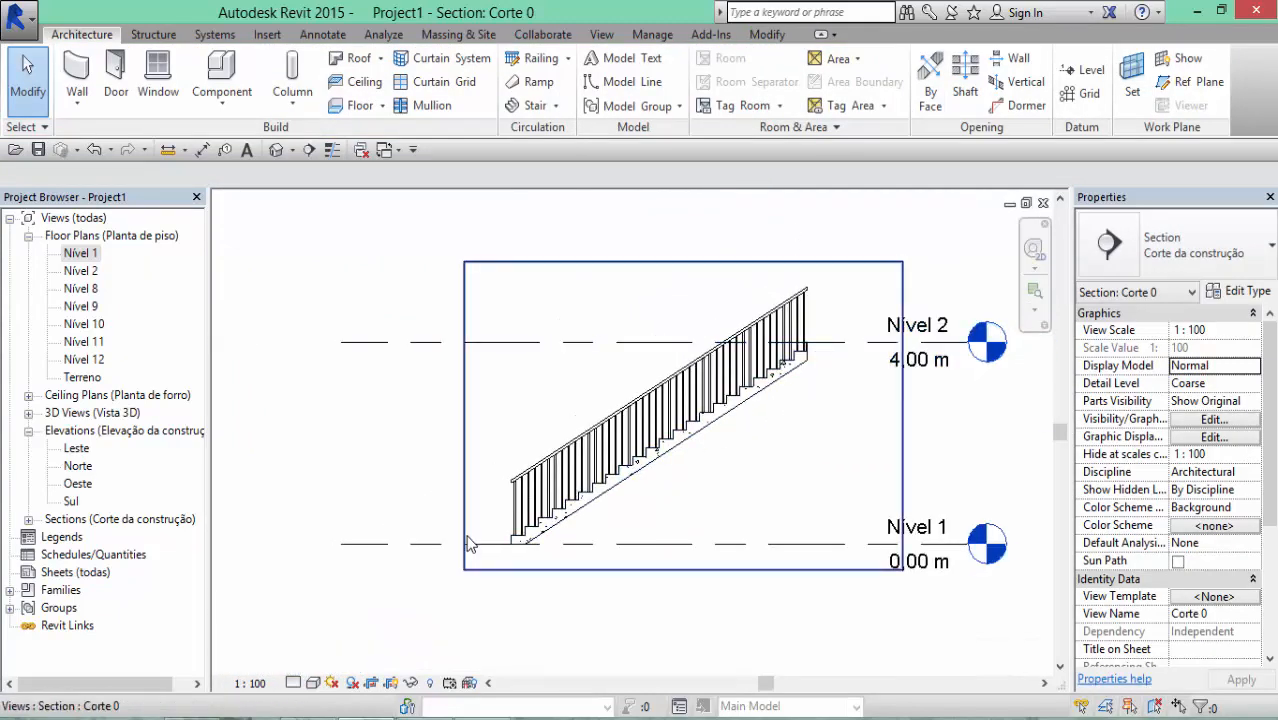
click(552, 530)
key(Escape)
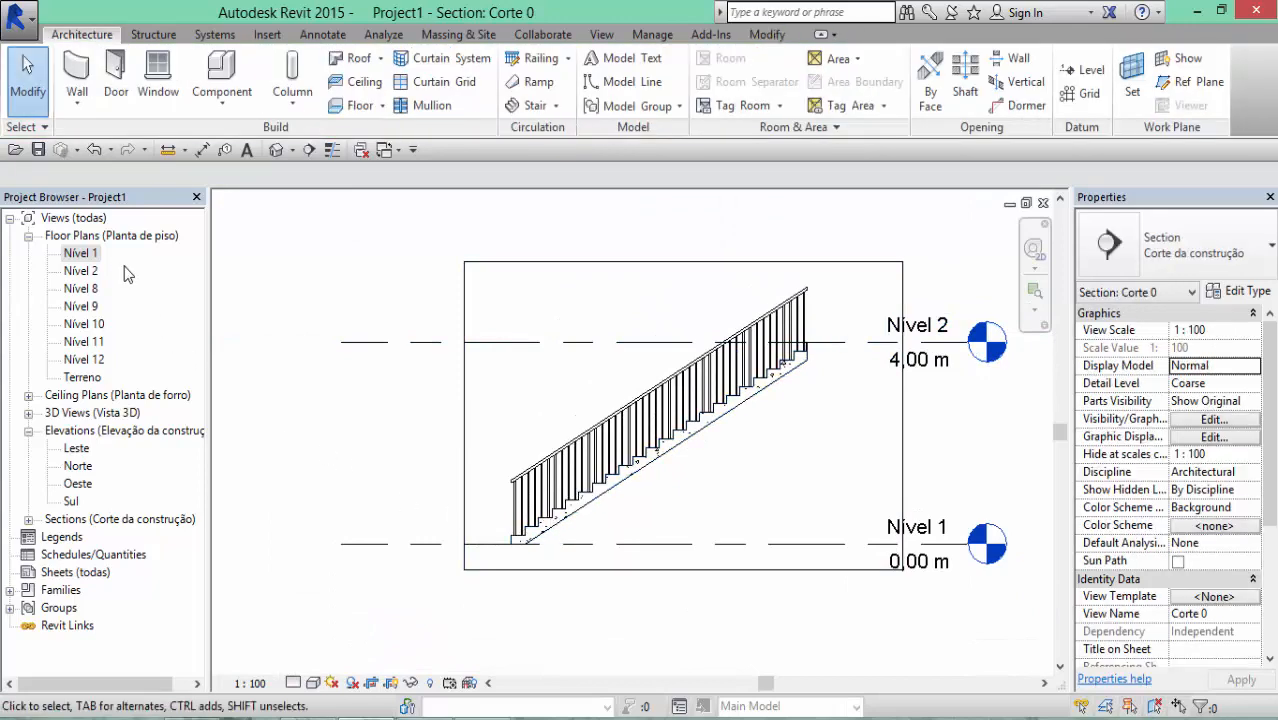
Delete the straight stair with its railings and the section line from the Nível 1 floor plan
double_click(88, 256)
scroll(520, 410, down, 3)
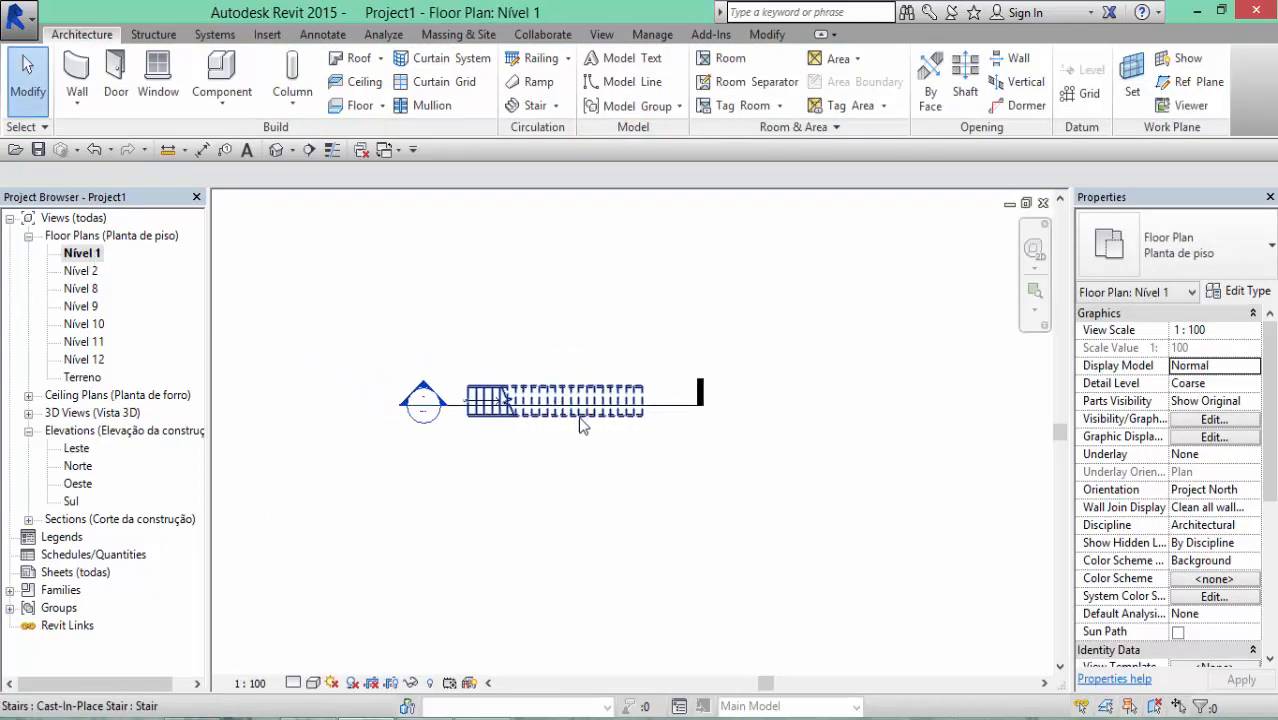
drag(856, 314, 344, 460)
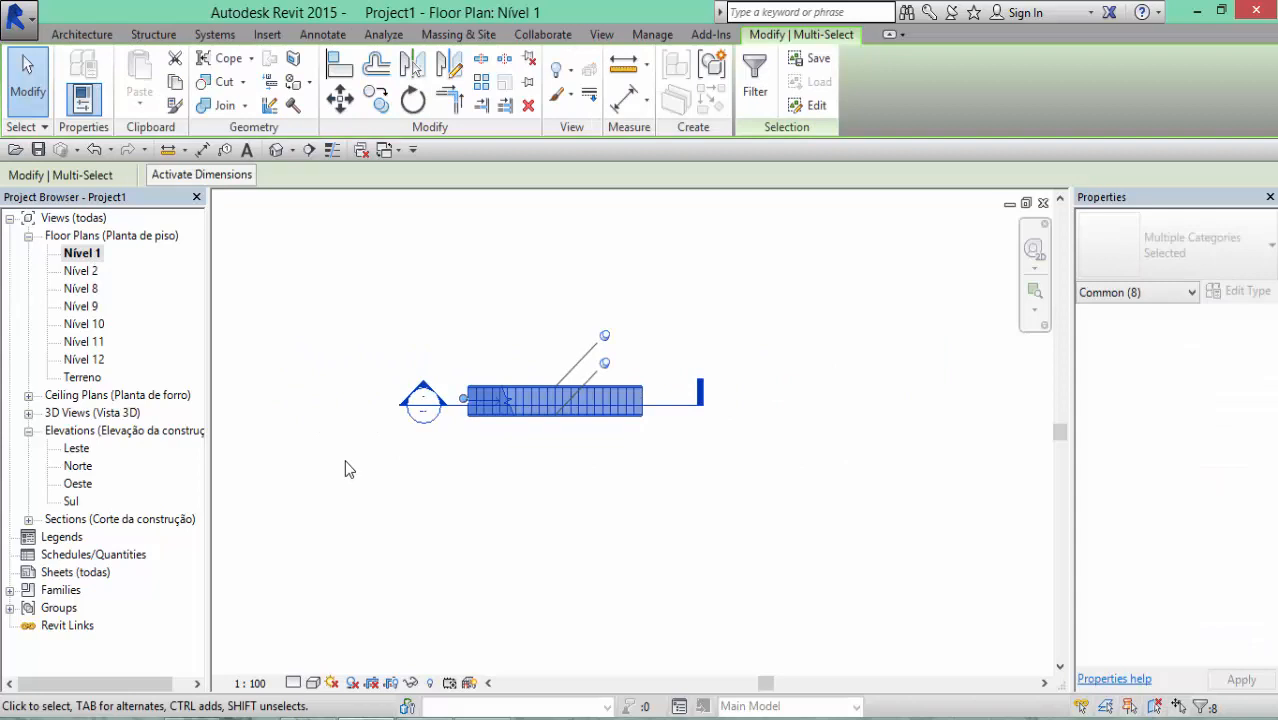
key(Delete)
key(Return)
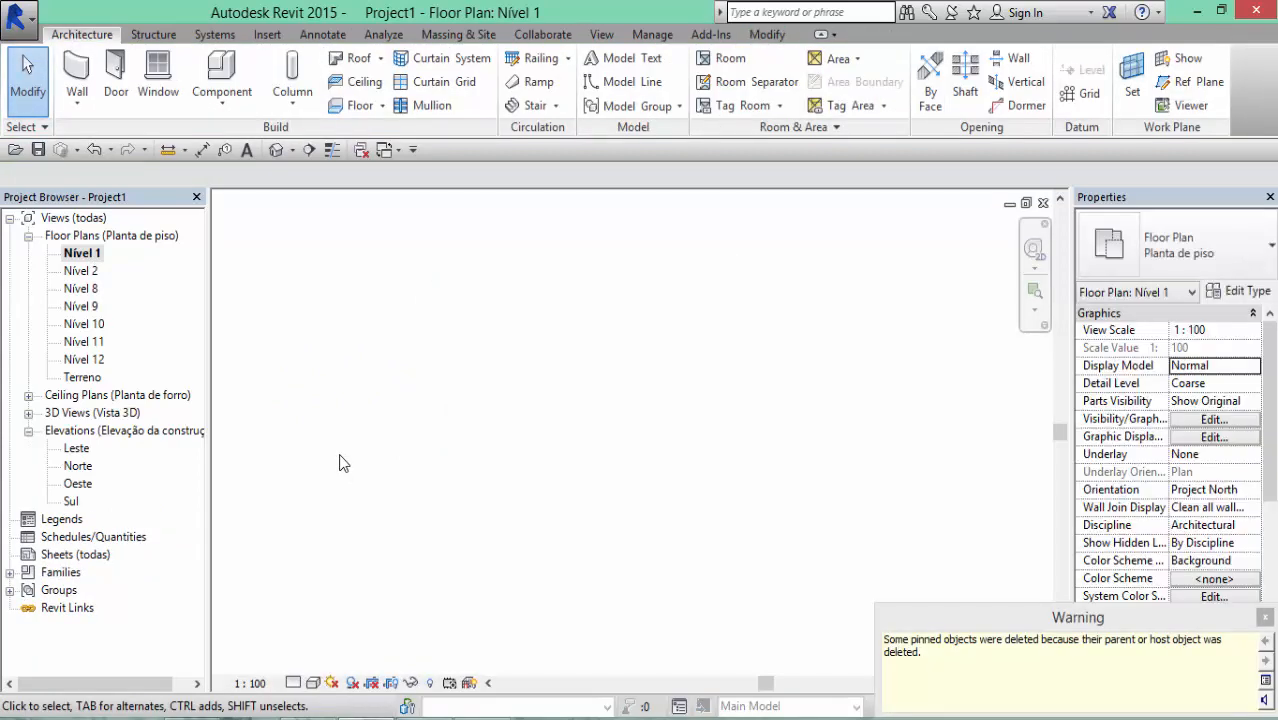
click(1265, 617)
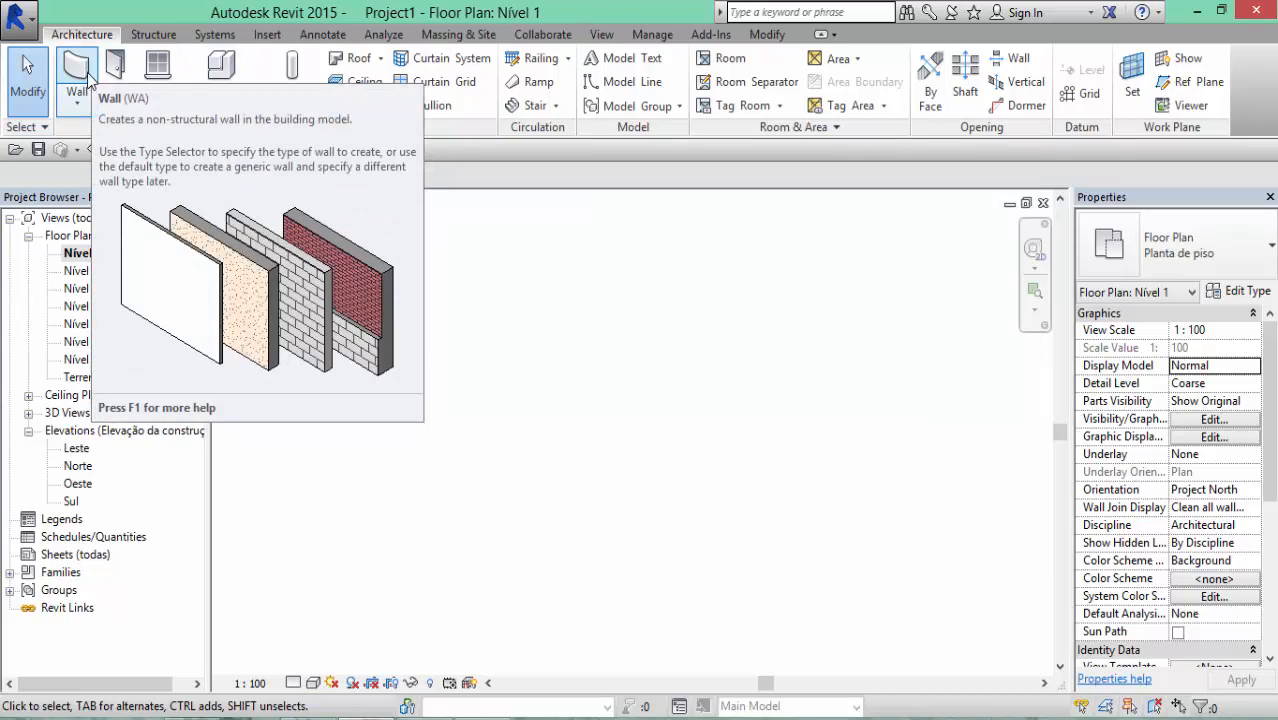
Draw a closed rectangle of Genérico - 200 mm walls, about 15 by 19 m, from Nível 1 up to Nível 2, using Finish Face: Exterior as location line
click(88, 82)
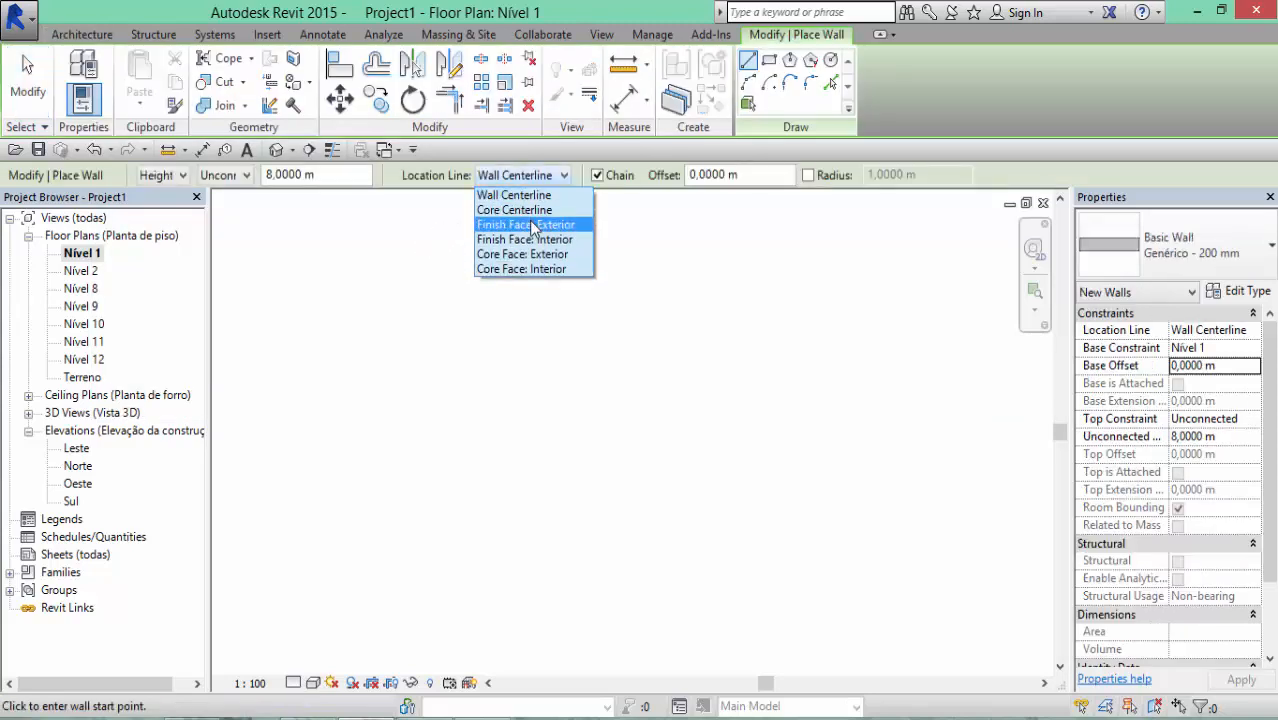
click(529, 220)
click(246, 175)
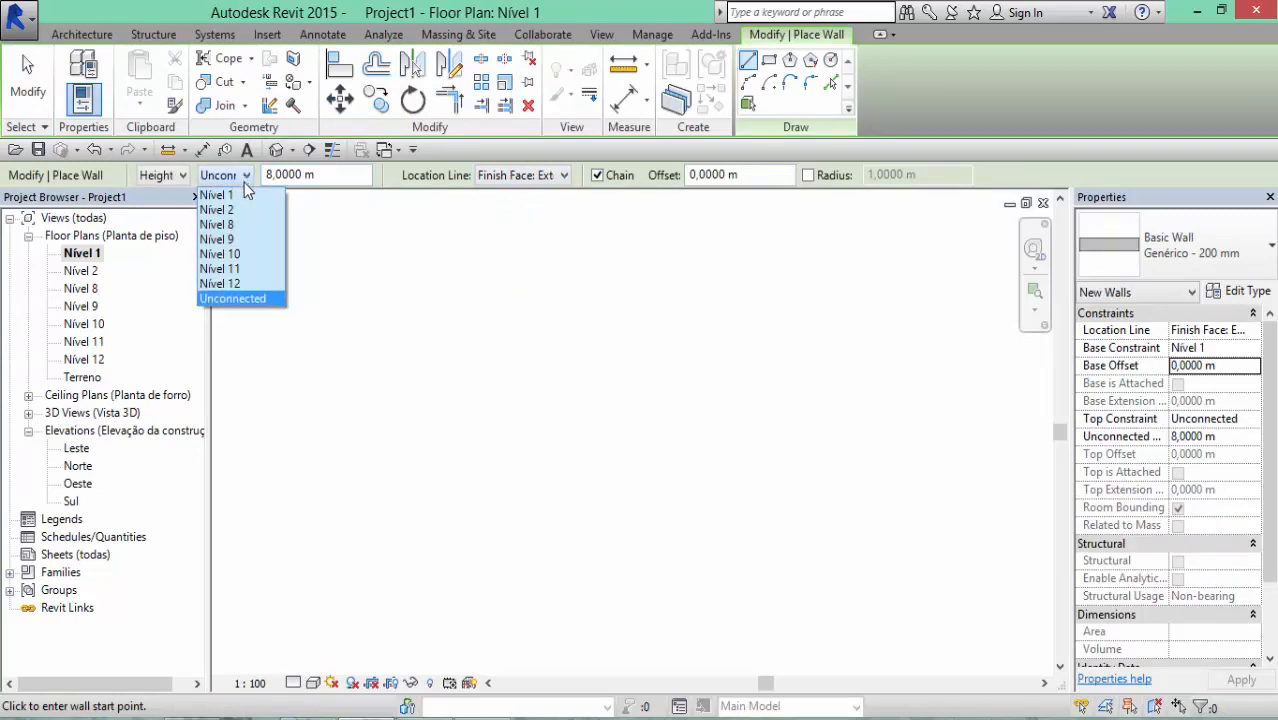
click(236, 210)
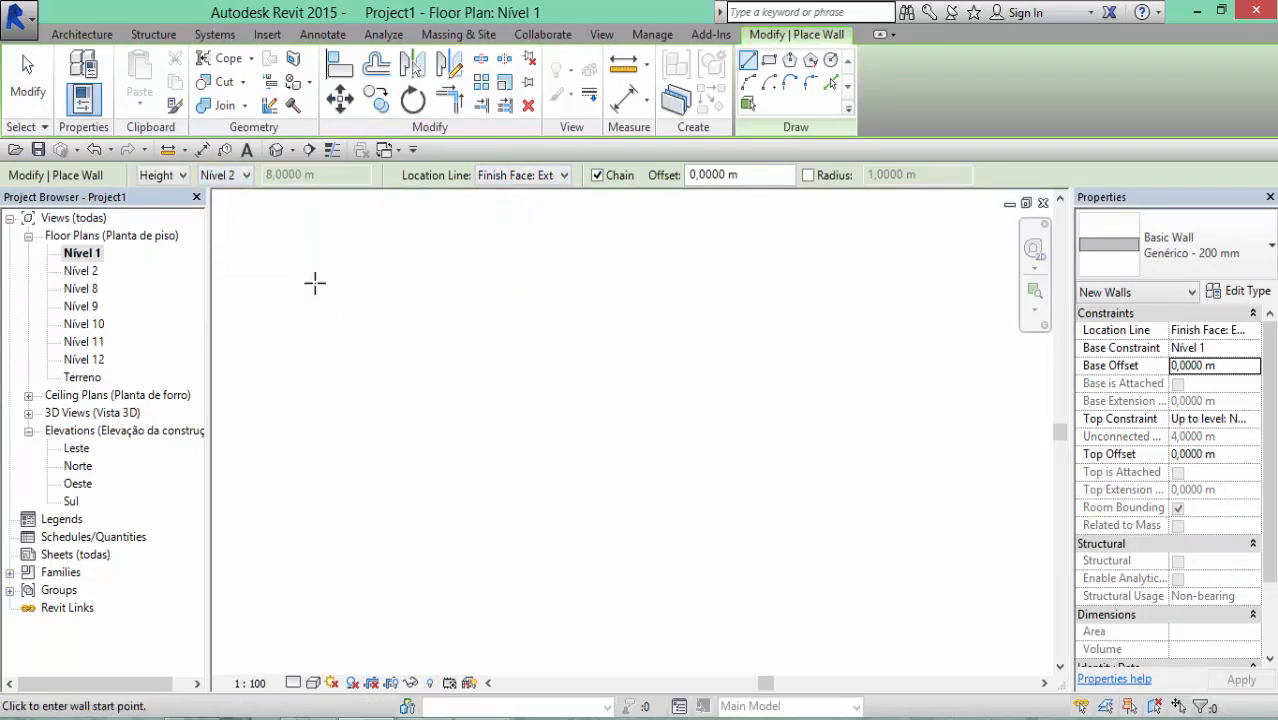
scroll(553, 357, down, 4)
scroll(519, 365, up, 5)
click(459, 280)
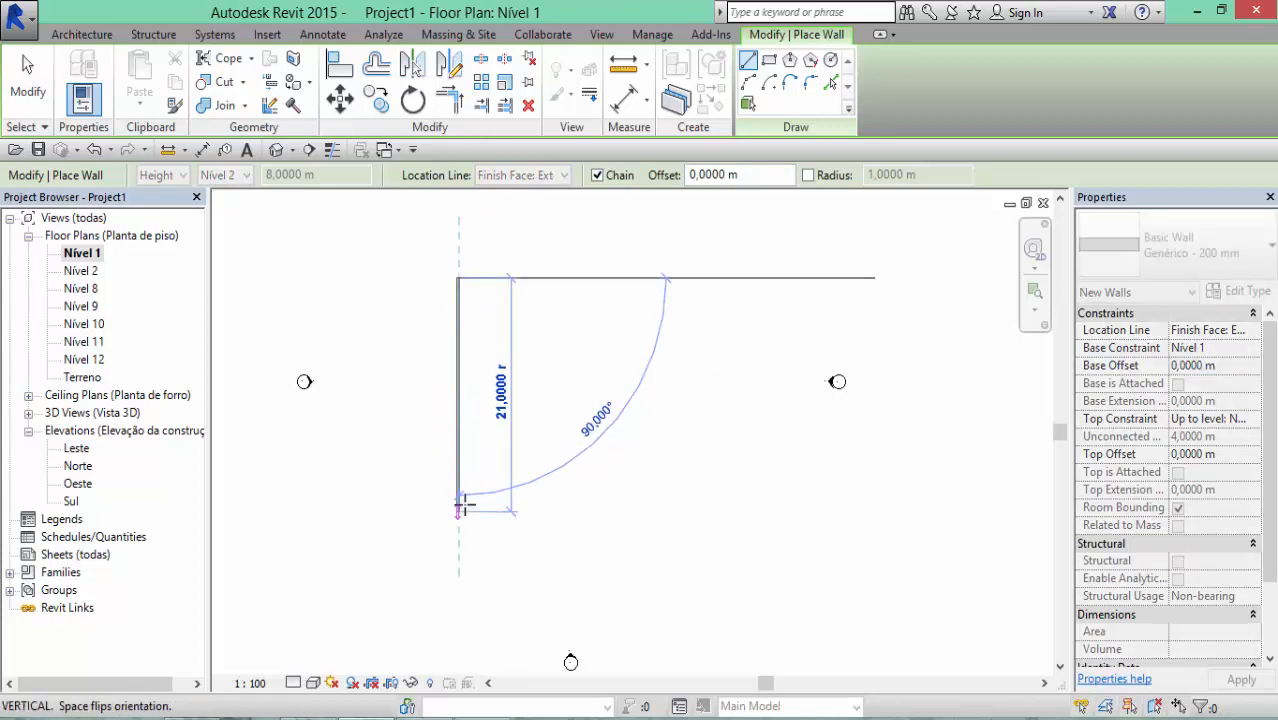
click(460, 489)
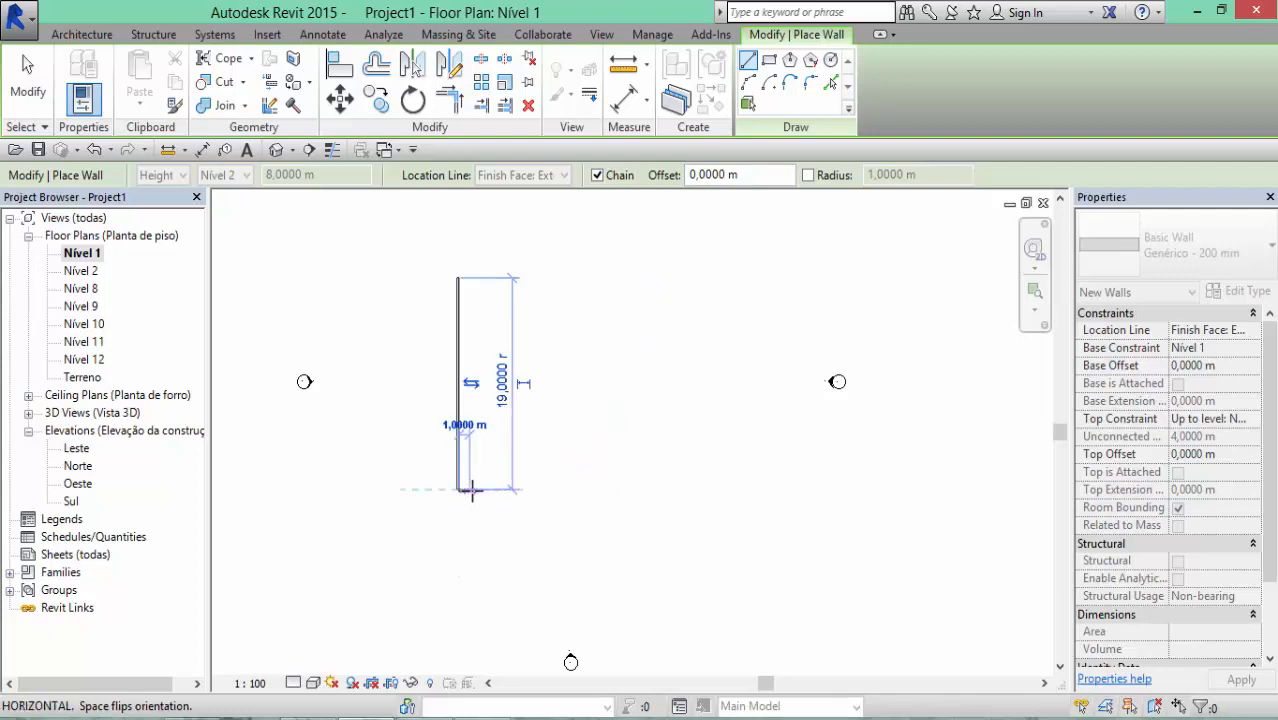
click(616, 490)
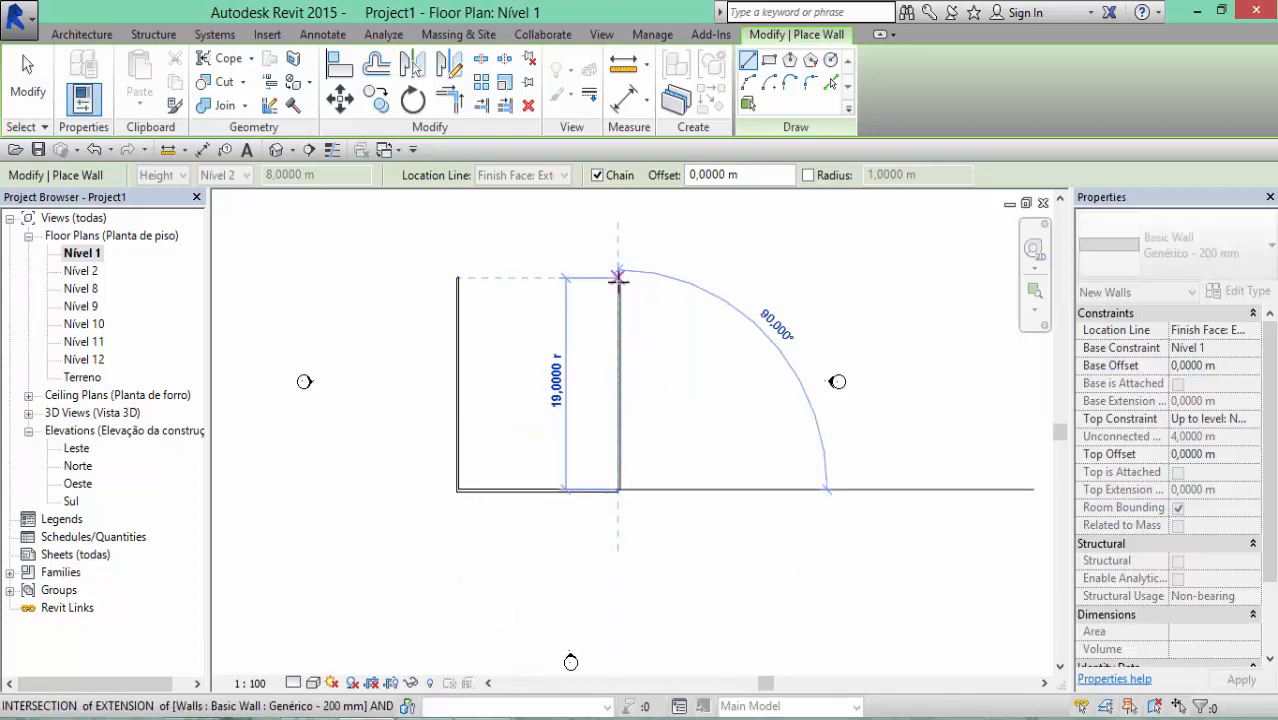
click(618, 276)
scroll(450, 264, up, 4)
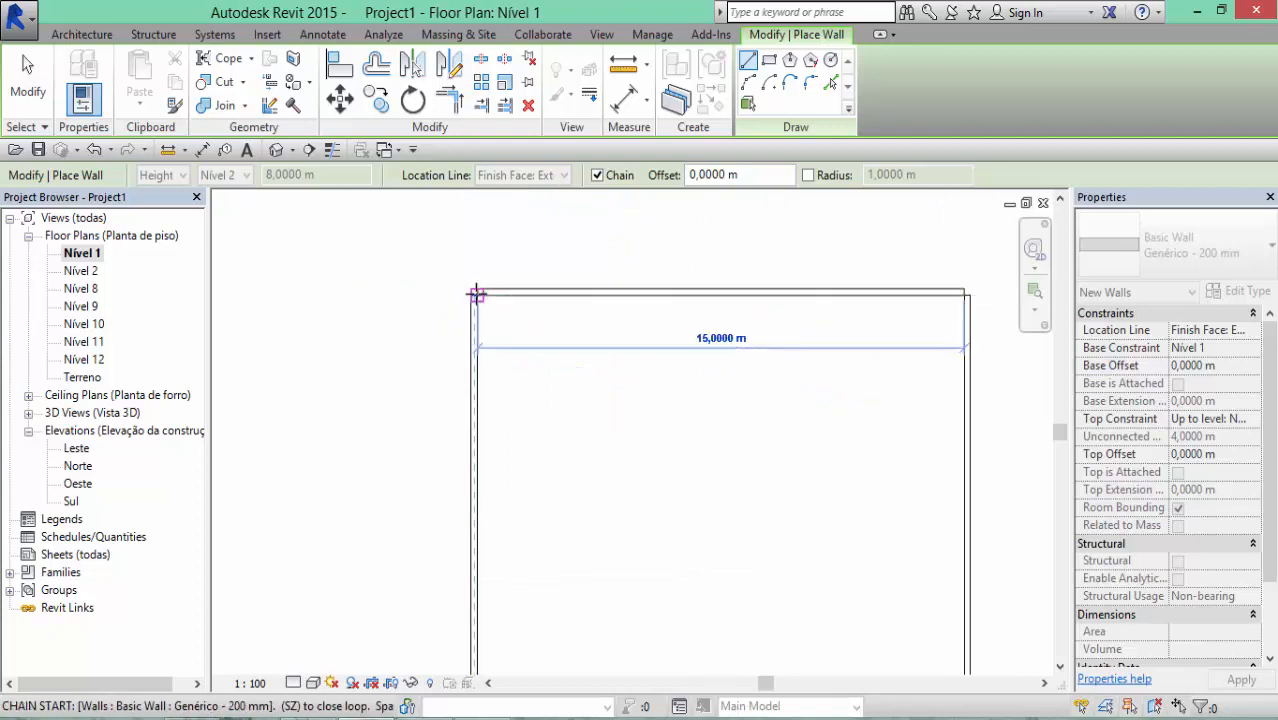
click(476, 294)
key(Escape)
scroll(491, 305, down, 4)
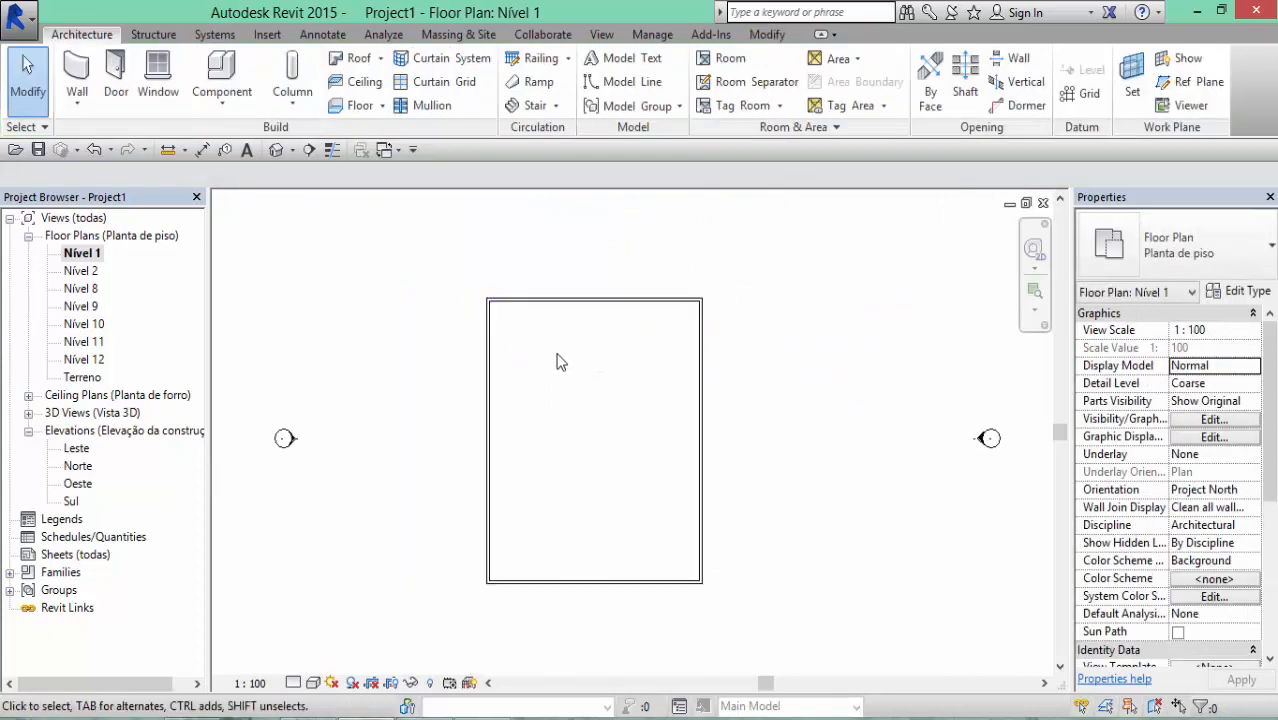
middle_drag(563, 374, 547, 348)
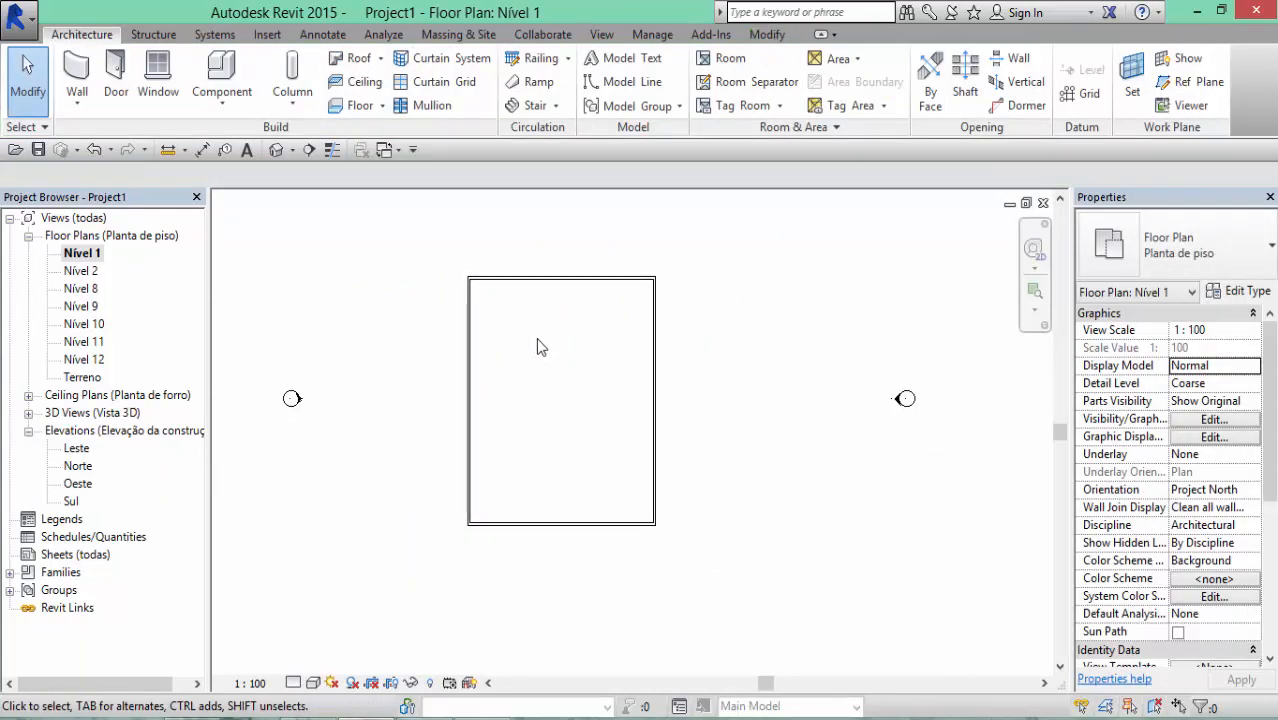
scroll(584, 487, up, 2)
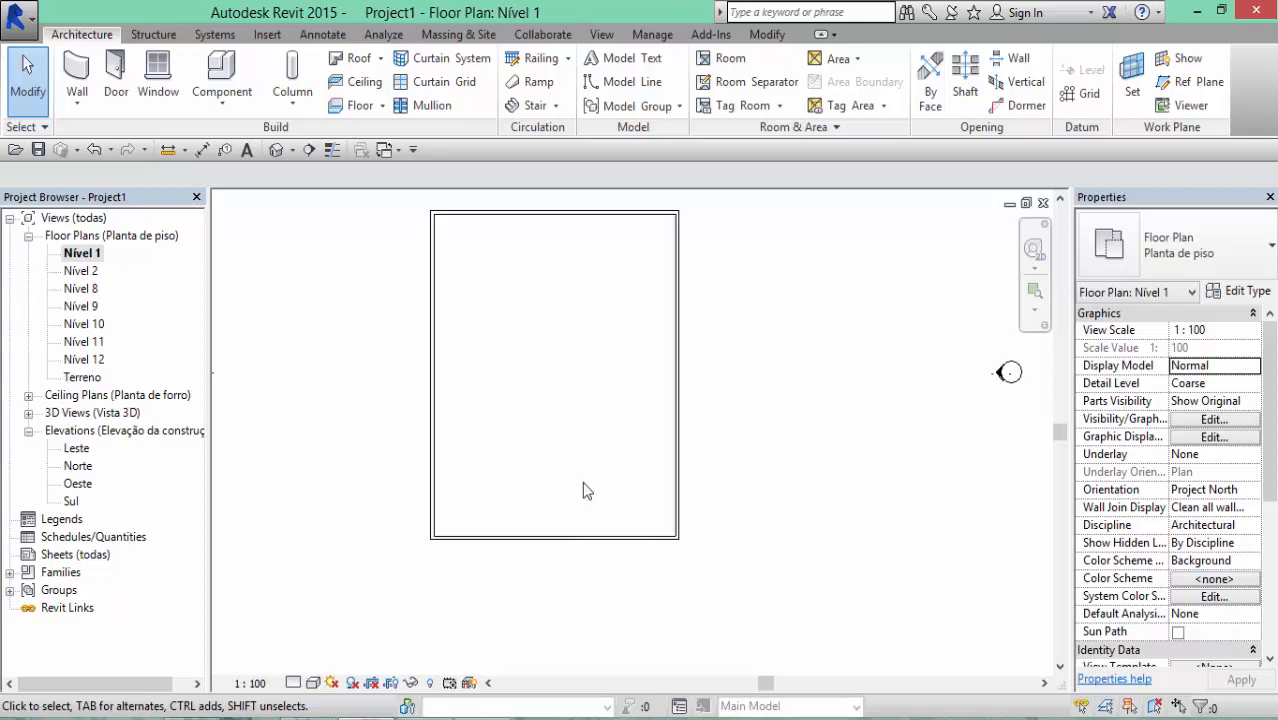
scroll(428, 432, down, 1)
middle_drag(428, 423, 428, 446)
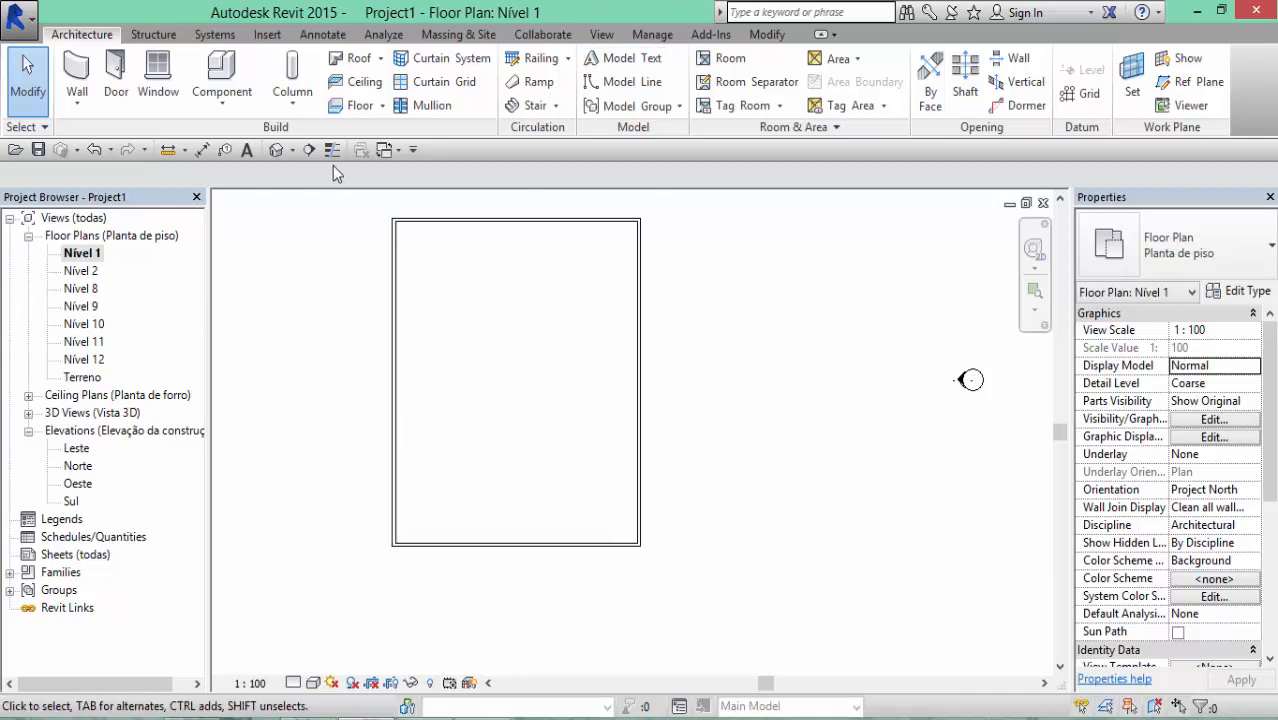
Draw a closed rectangle of Genérico - 200 mm walls, about 8.5 by 9.2 m, inside the outer walls, from Nível 1 up to Nível 2
scroll(468, 240, up, 2)
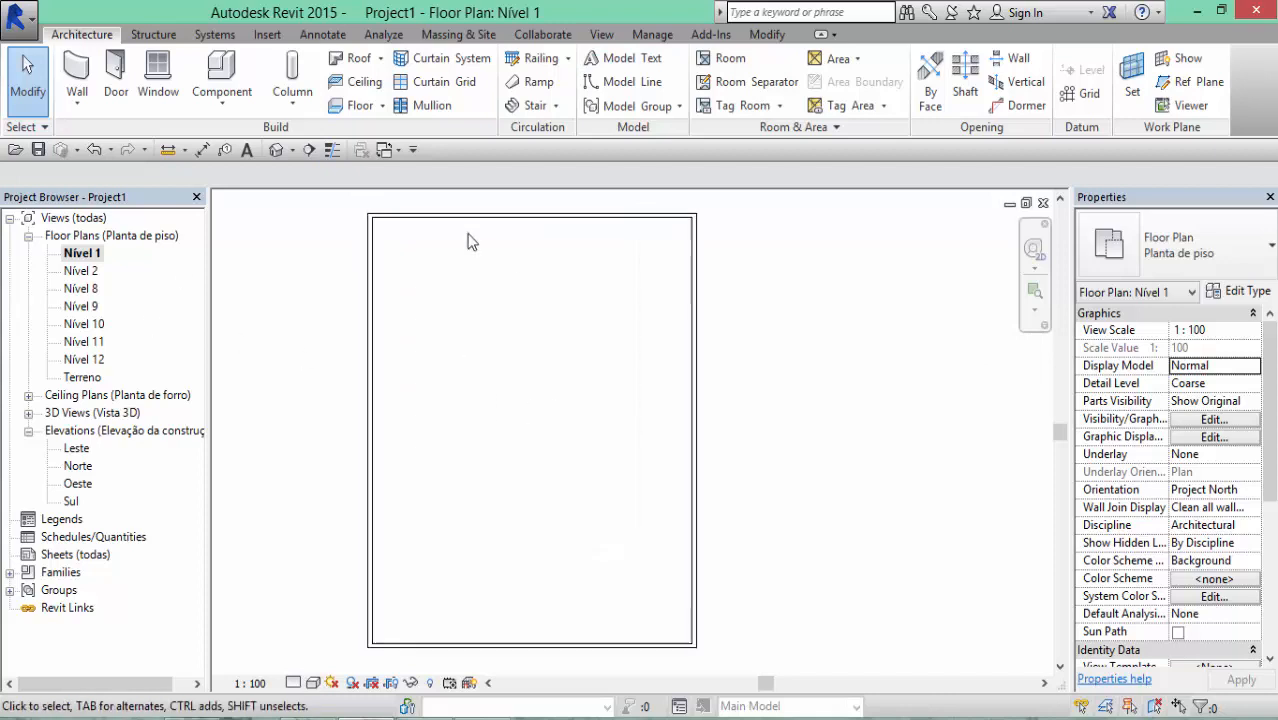
click(88, 68)
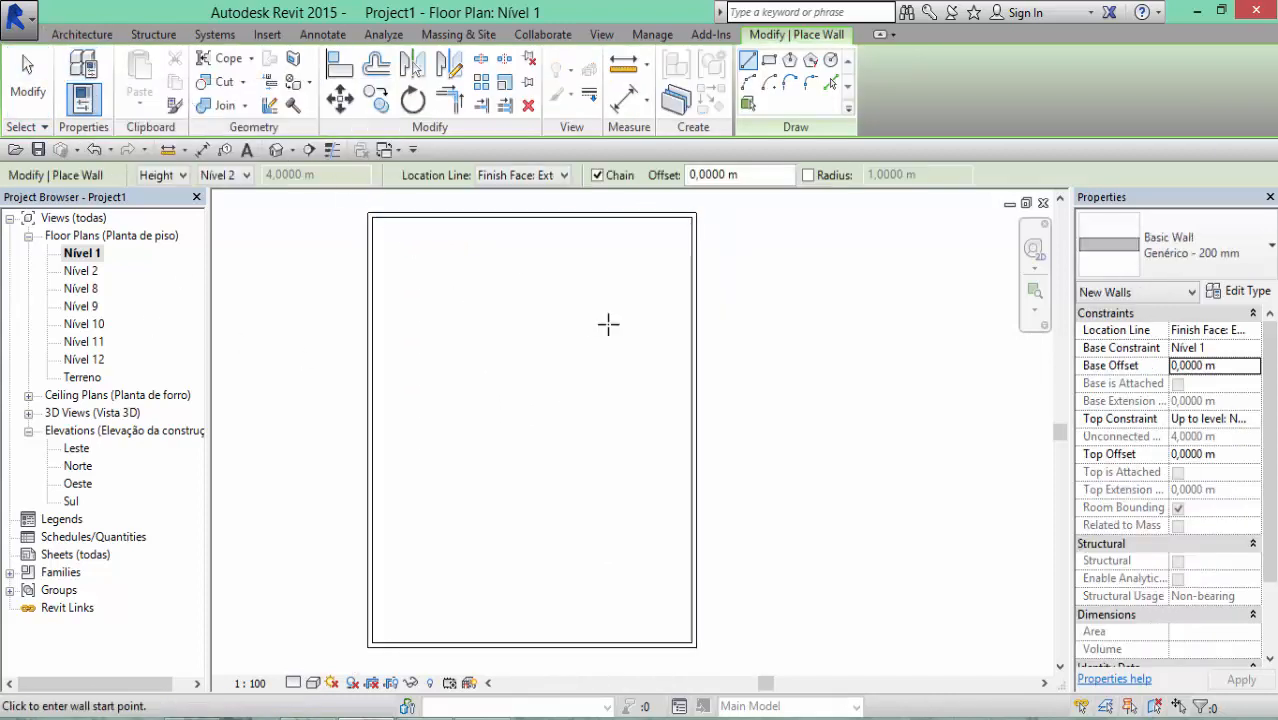
click(768, 62)
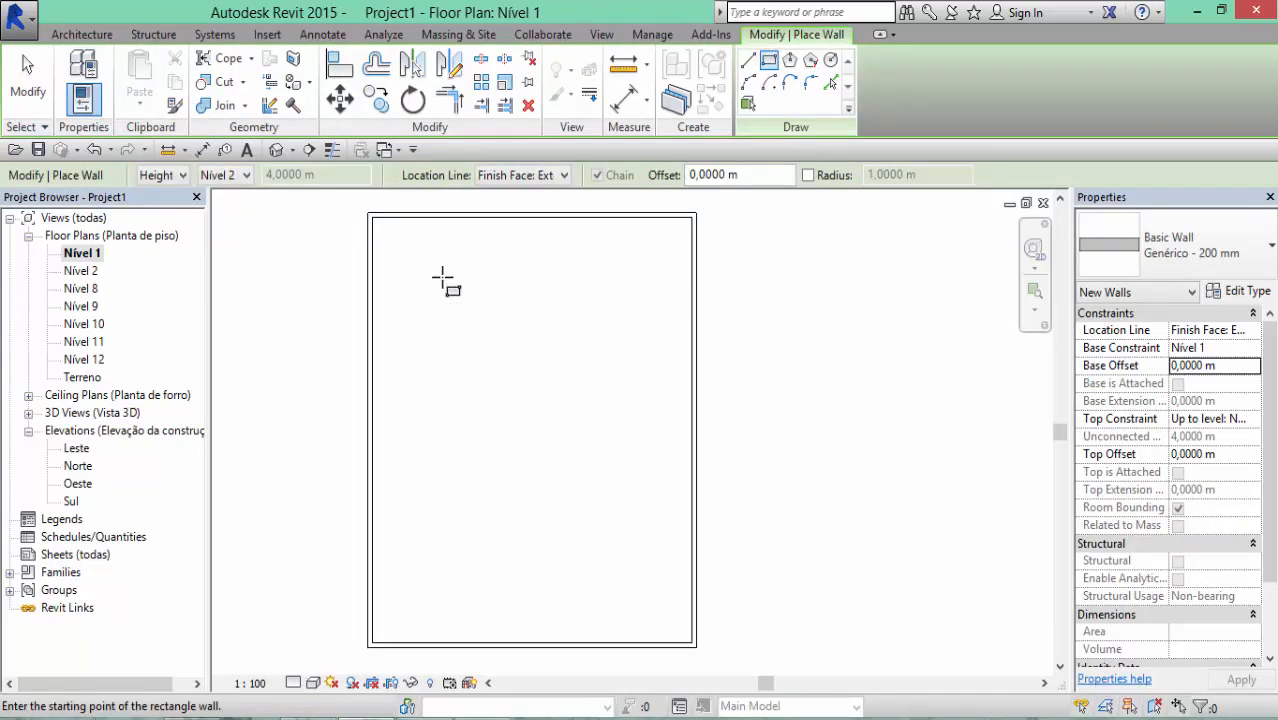
click(441, 277)
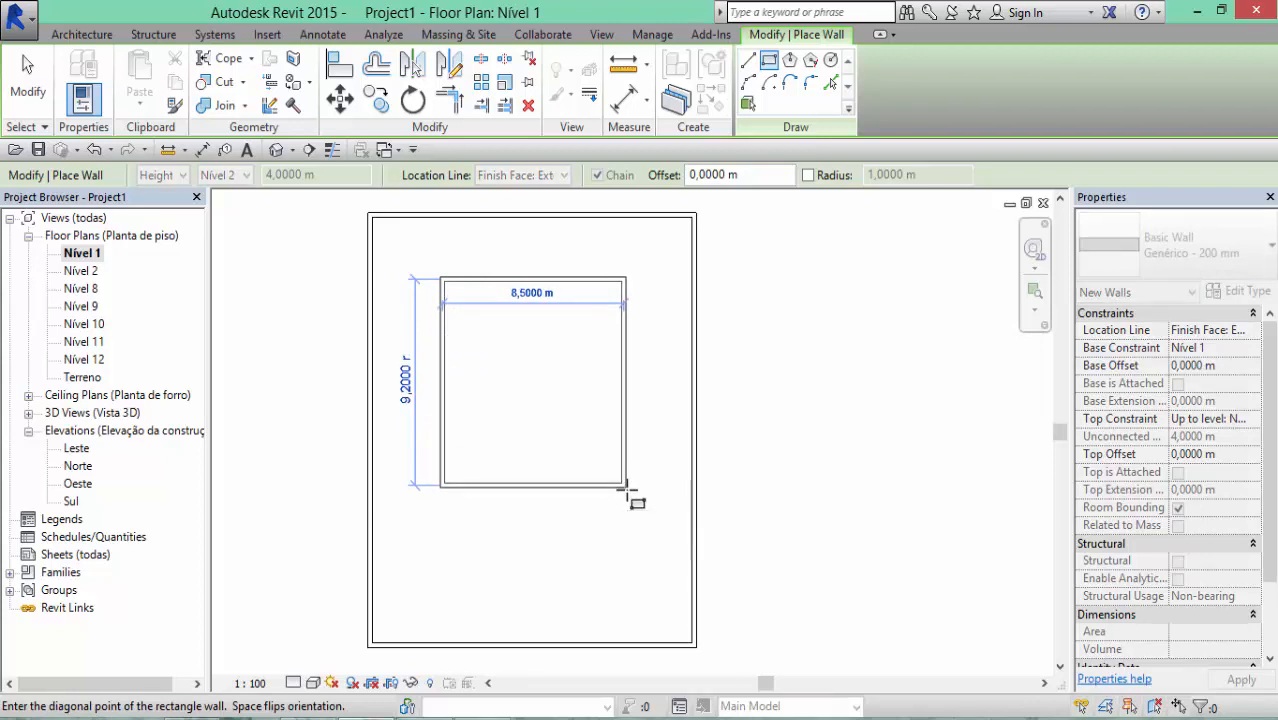
click(626, 486)
key(Escape)
key(Escape)
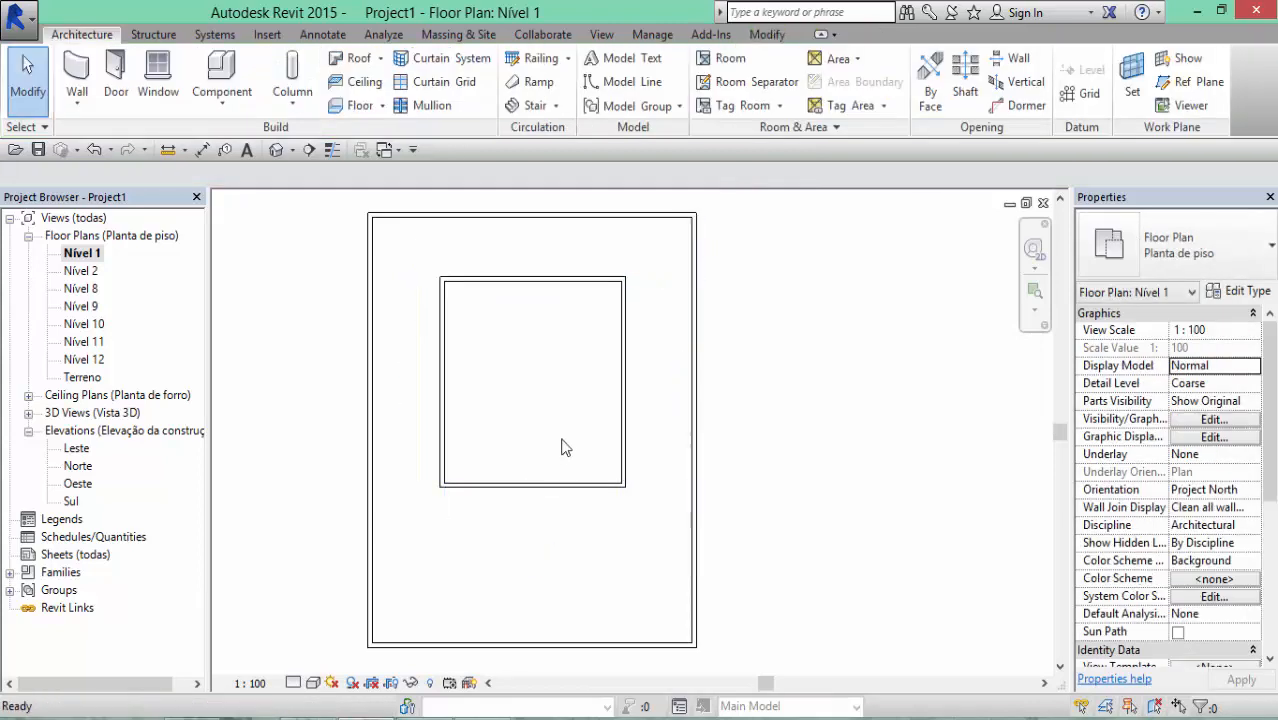
Place two architectural columns, M_Coluna retangular 475 x 610mm, about 3 m below the inner rectangle, aligned with its side walls, up to Nível 2
scroll(552, 363, up, 2)
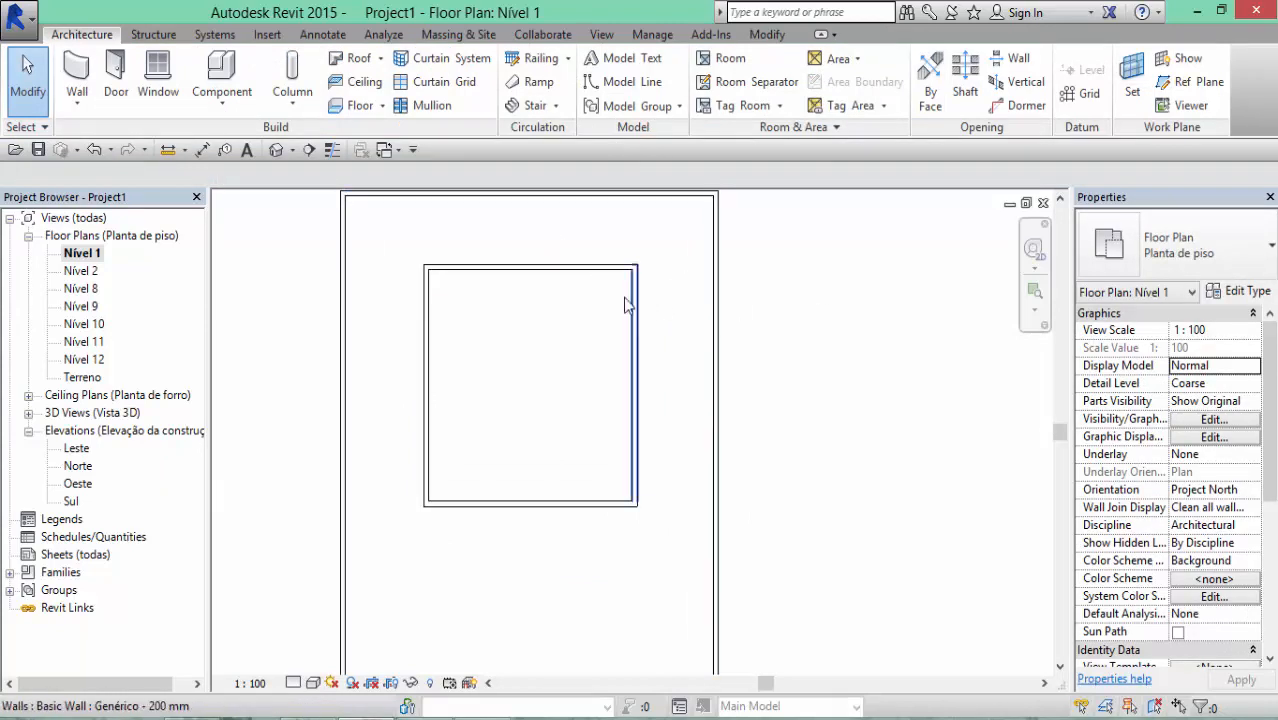
scroll(491, 300, down, 2)
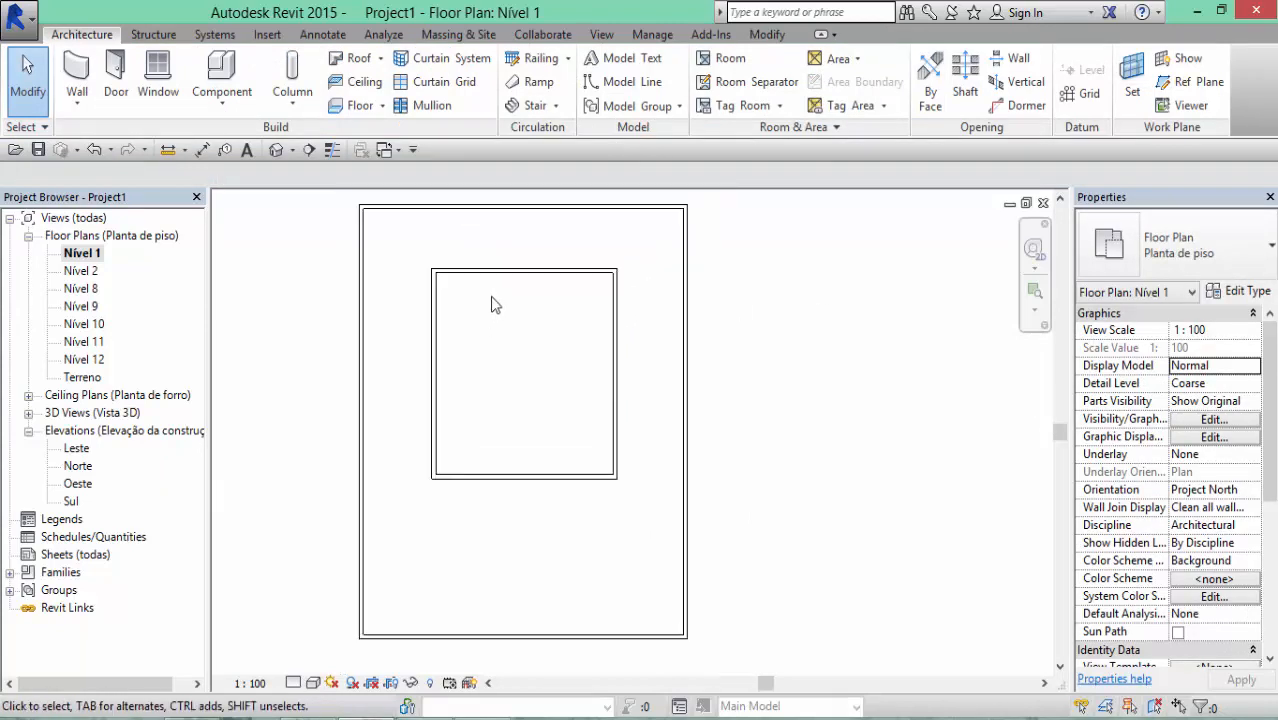
middle_drag(509, 387, 492, 237)
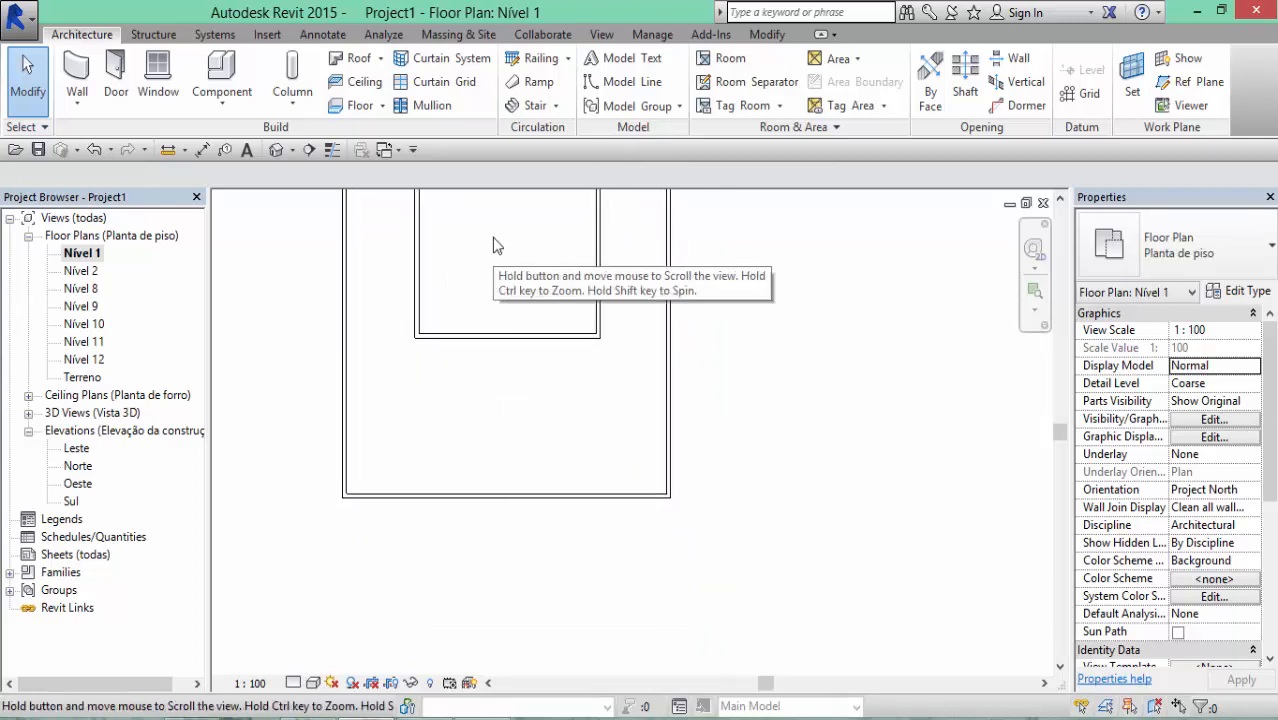
click(290, 100)
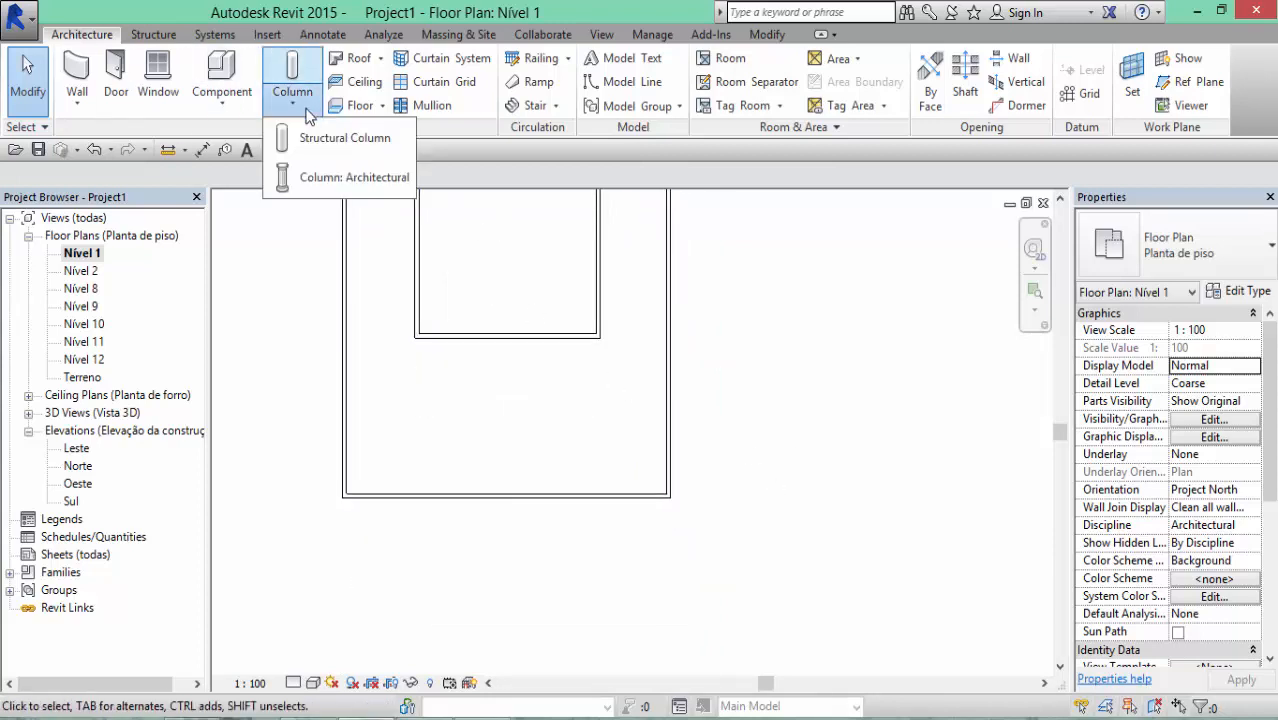
click(318, 178)
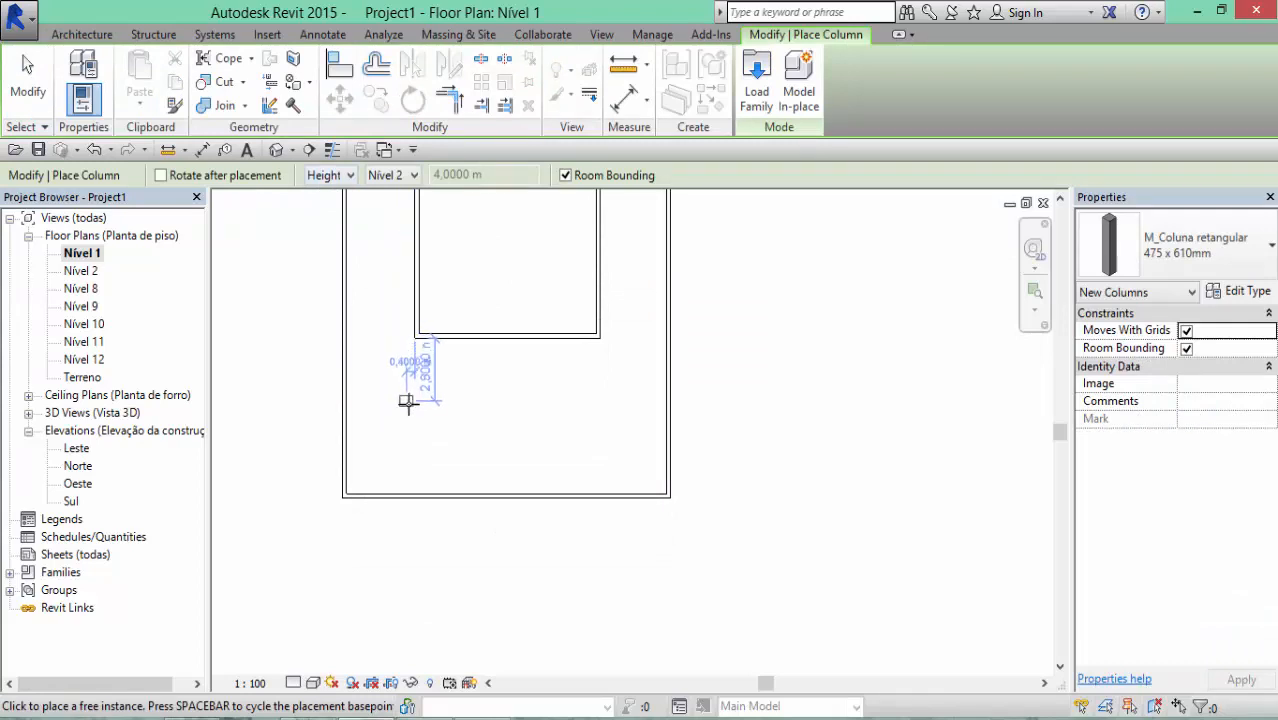
click(417, 404)
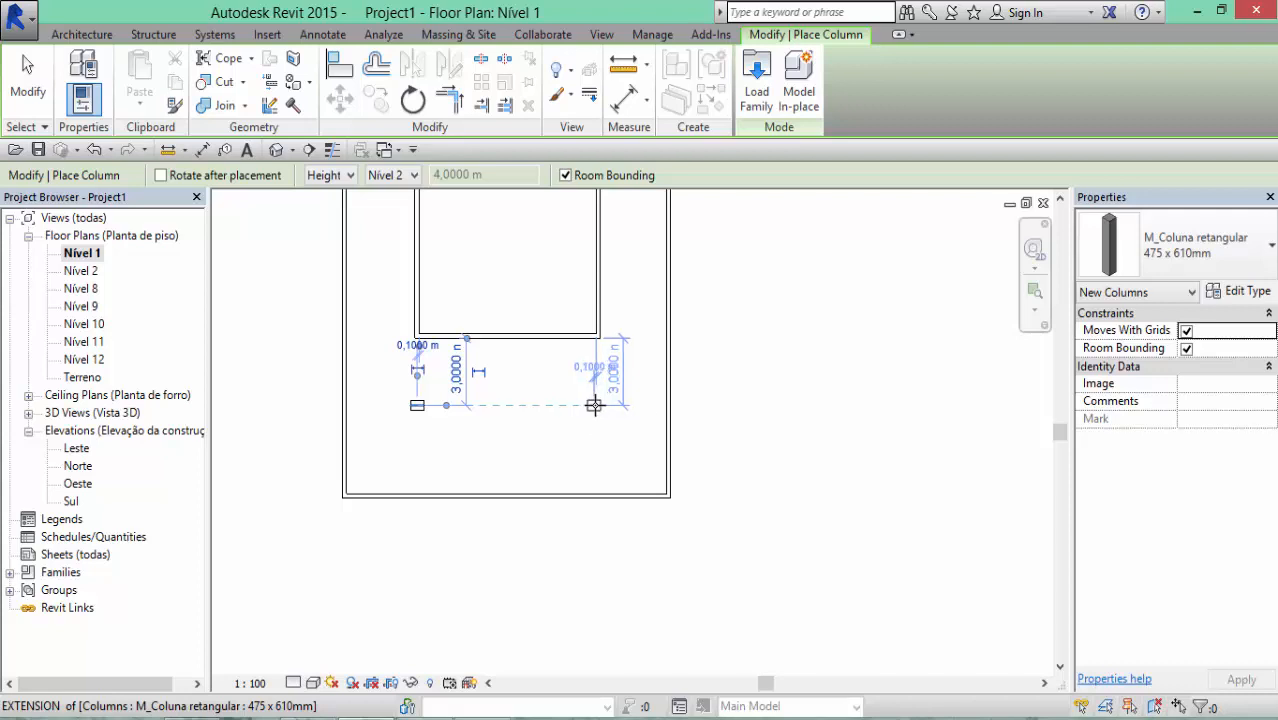
click(592, 405)
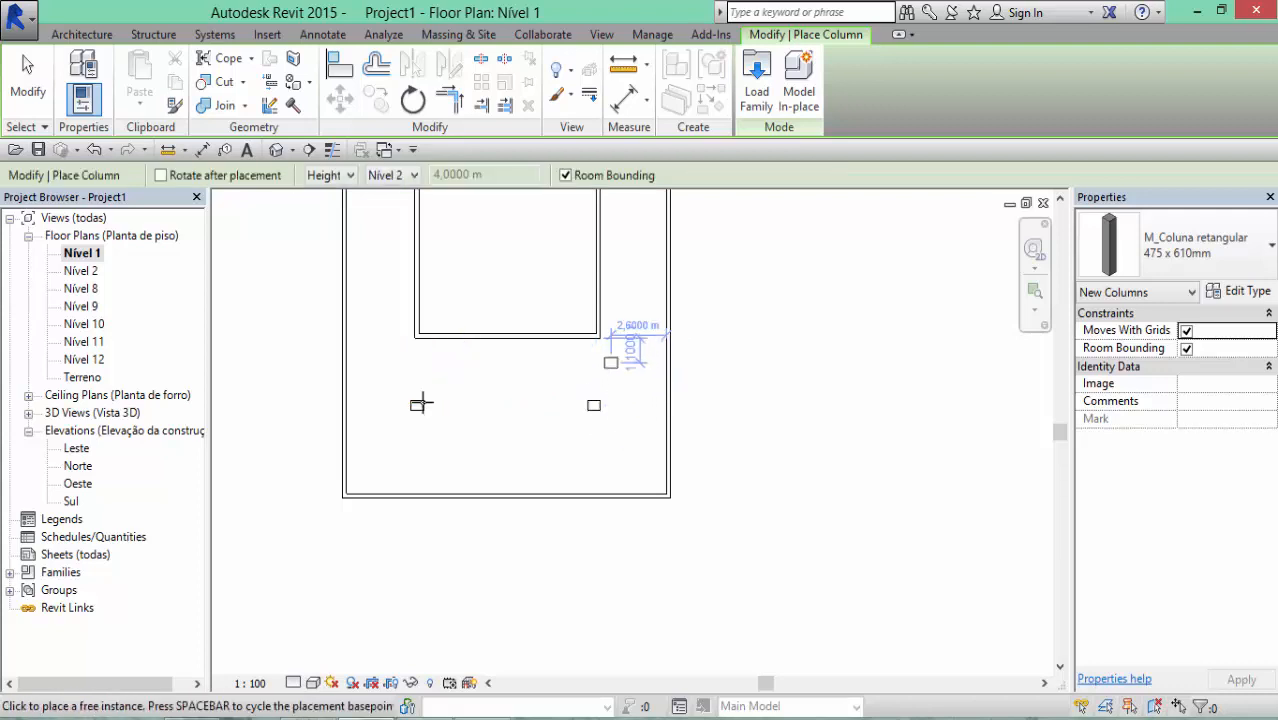
key(Escape)
Draw two Genérico - 200 mm partition walls enclosing a small room about 3.3 m wide in the inner rectangle's upper-left corner
scroll(422, 374, down, 2)
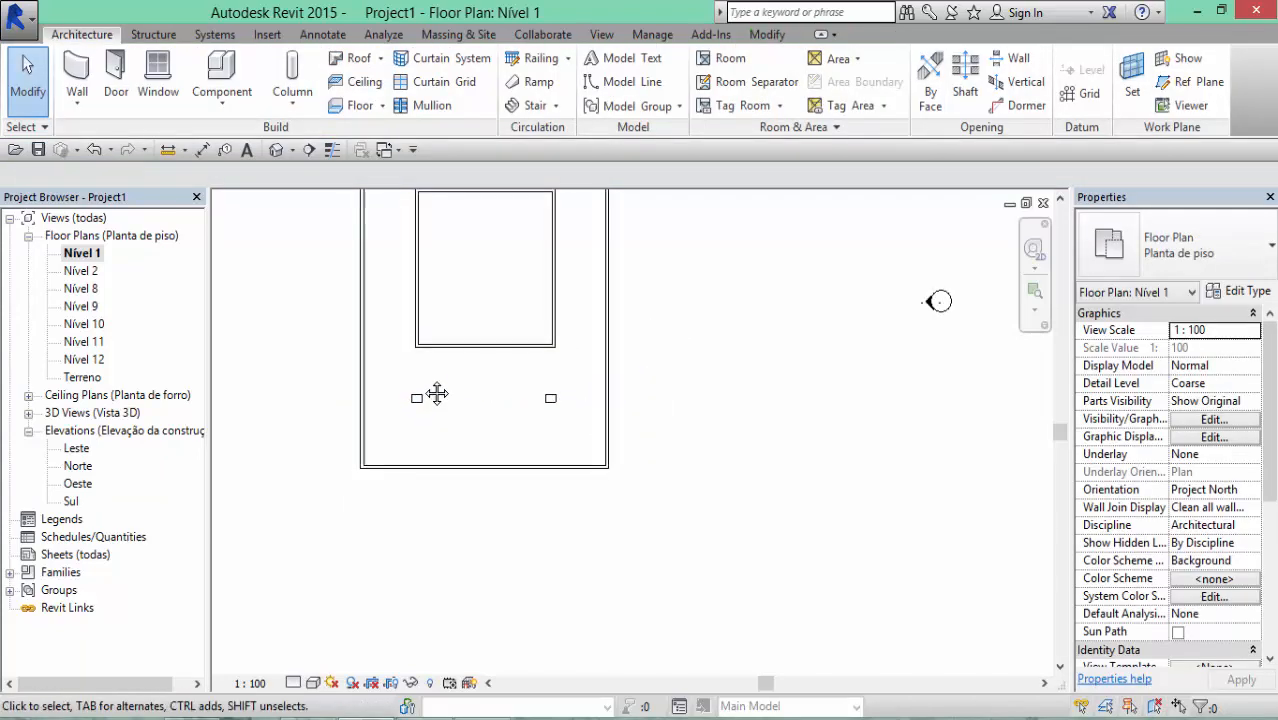
middle_drag(434, 394, 441, 487)
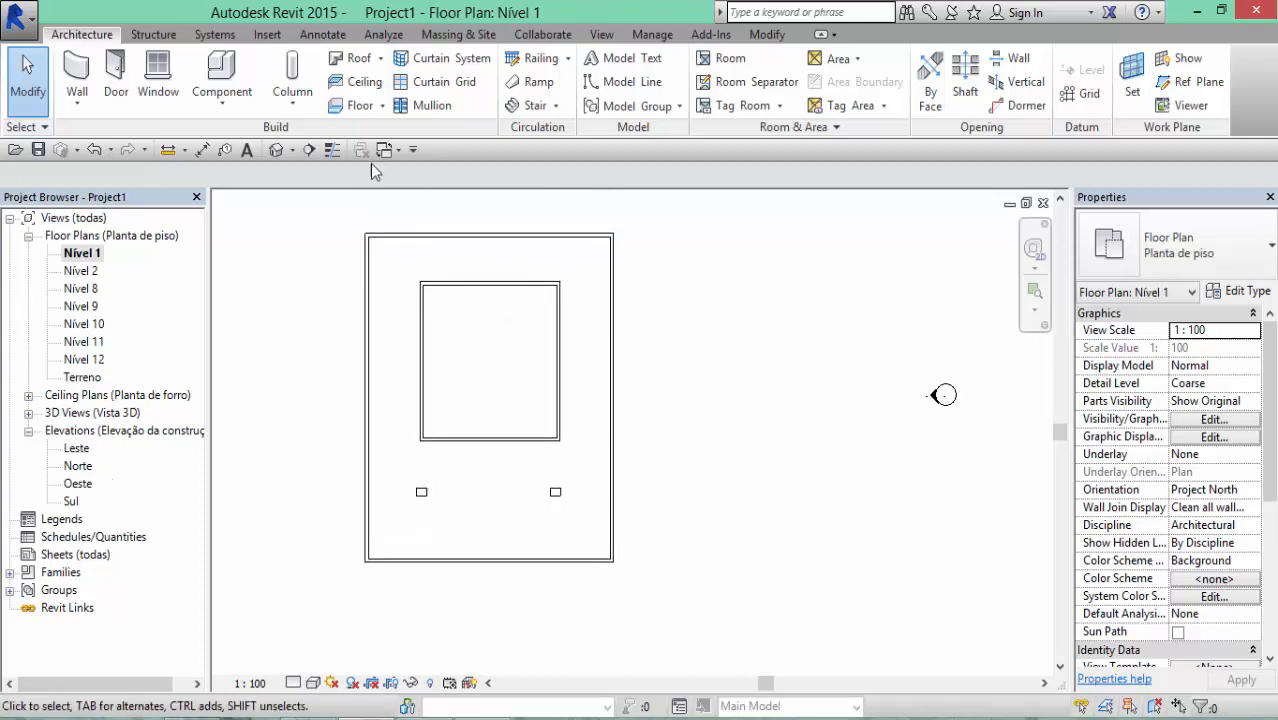
click(80, 70)
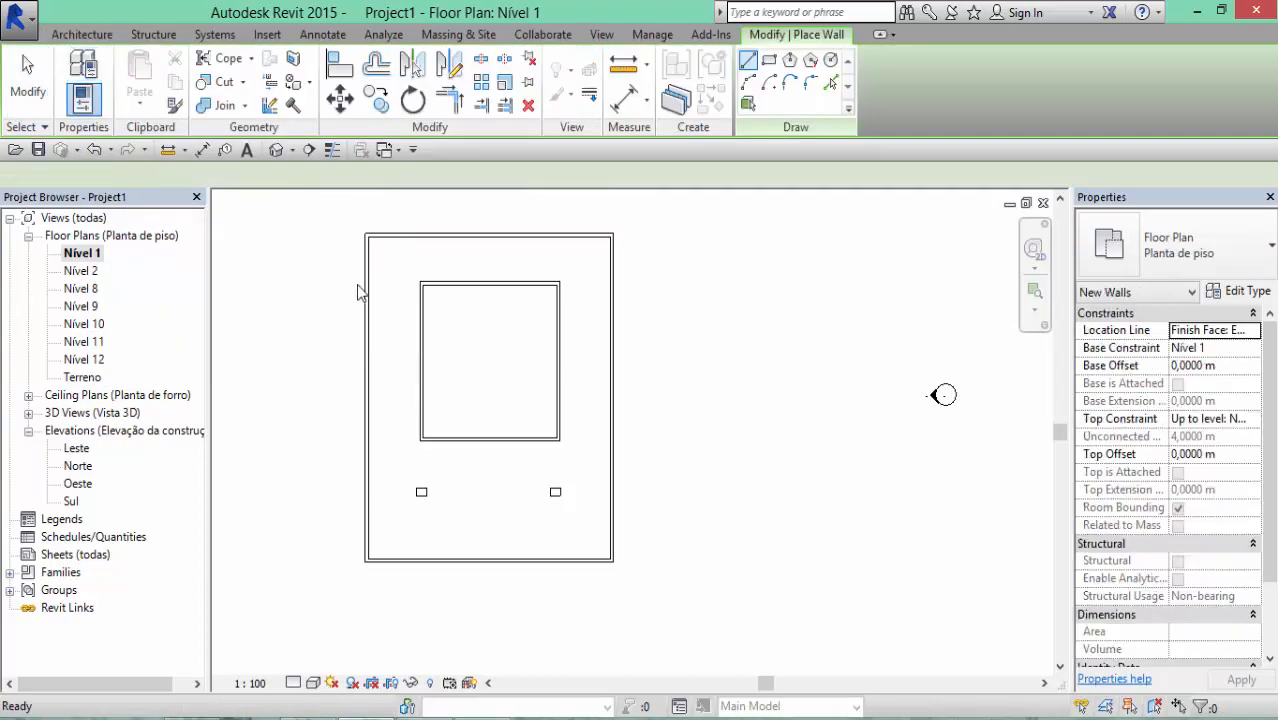
scroll(469, 386, up, 2)
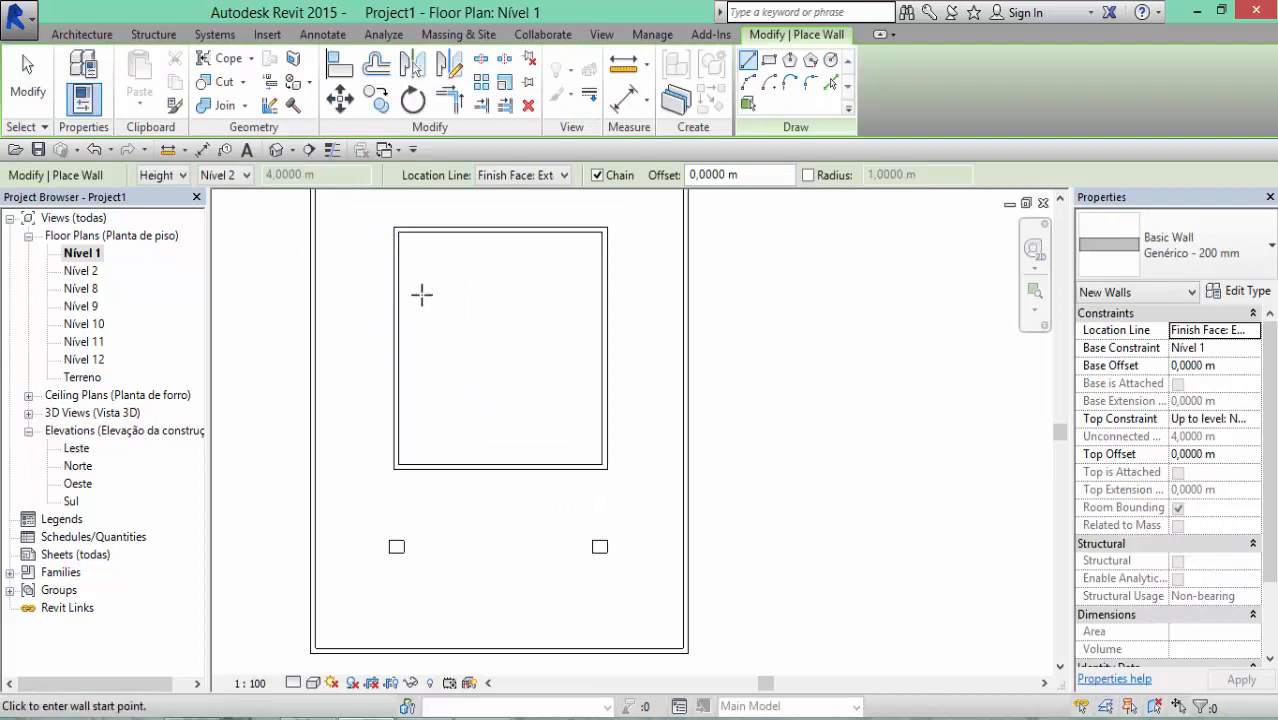
click(398, 232)
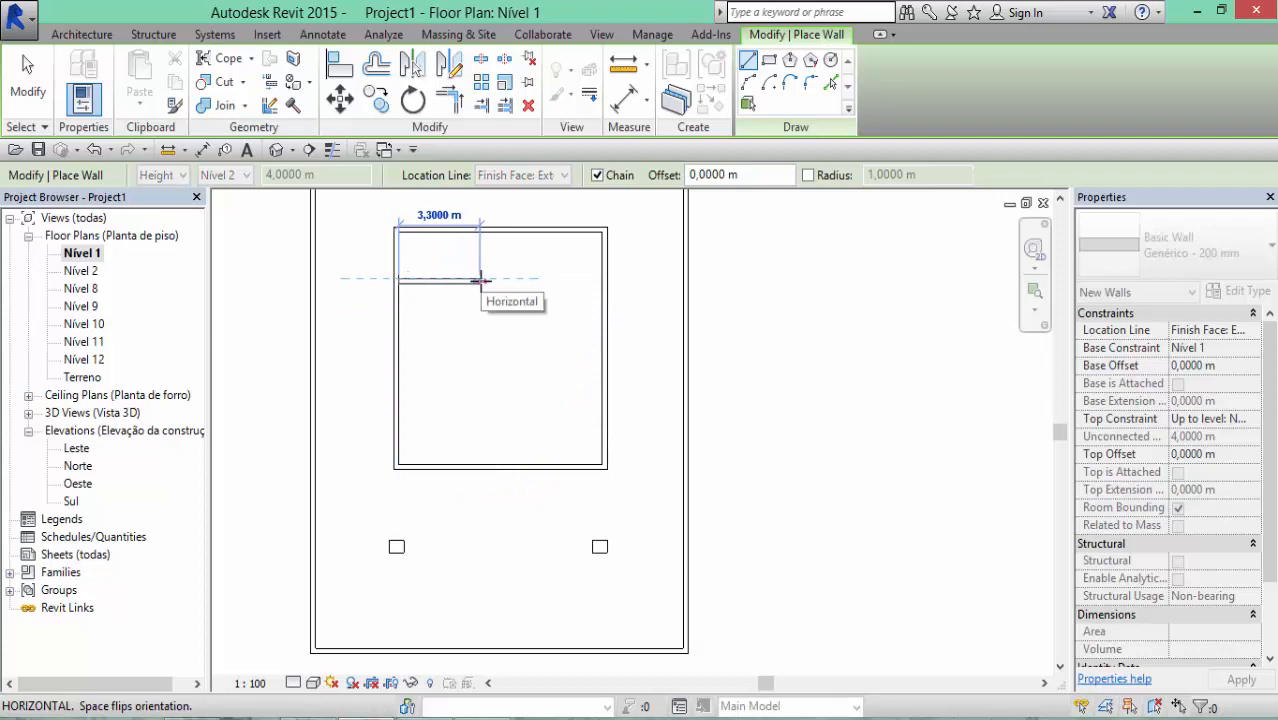
click(480, 279)
click(480, 233)
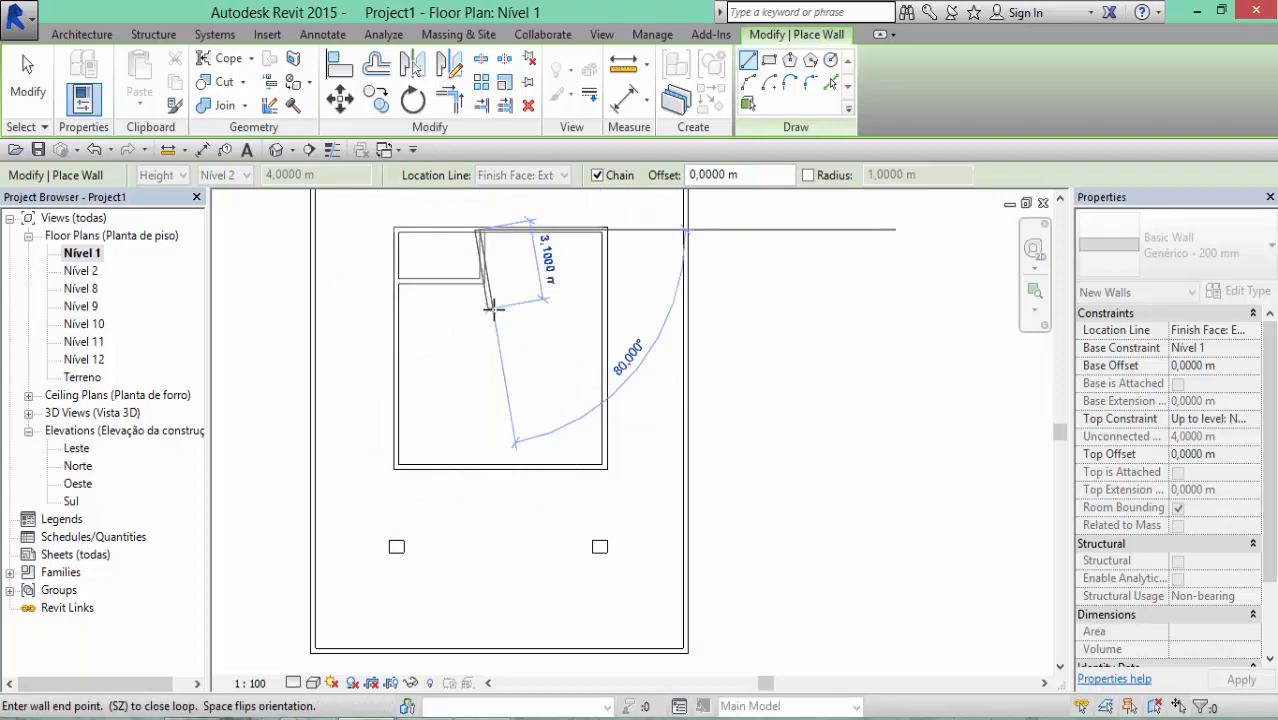
key(Escape)
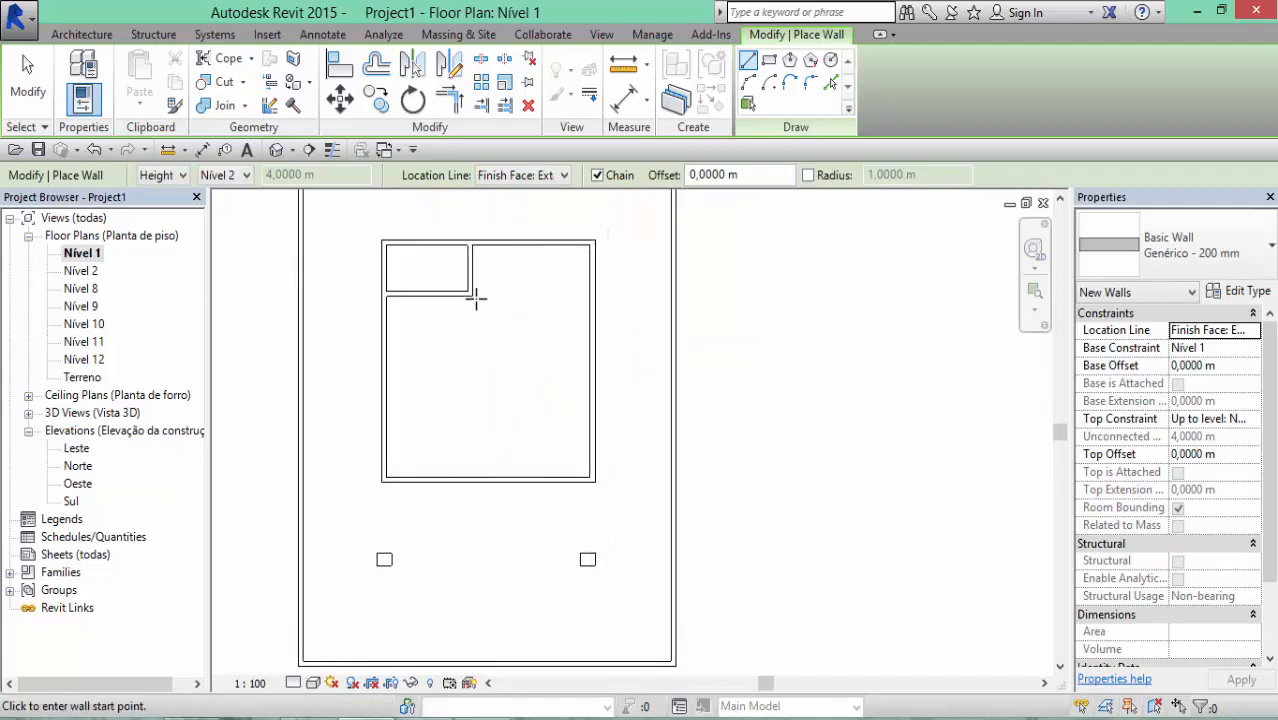
Continue the horizontal partition from the small room's lower-right corner to the inner rectangle's right wall
click(472, 297)
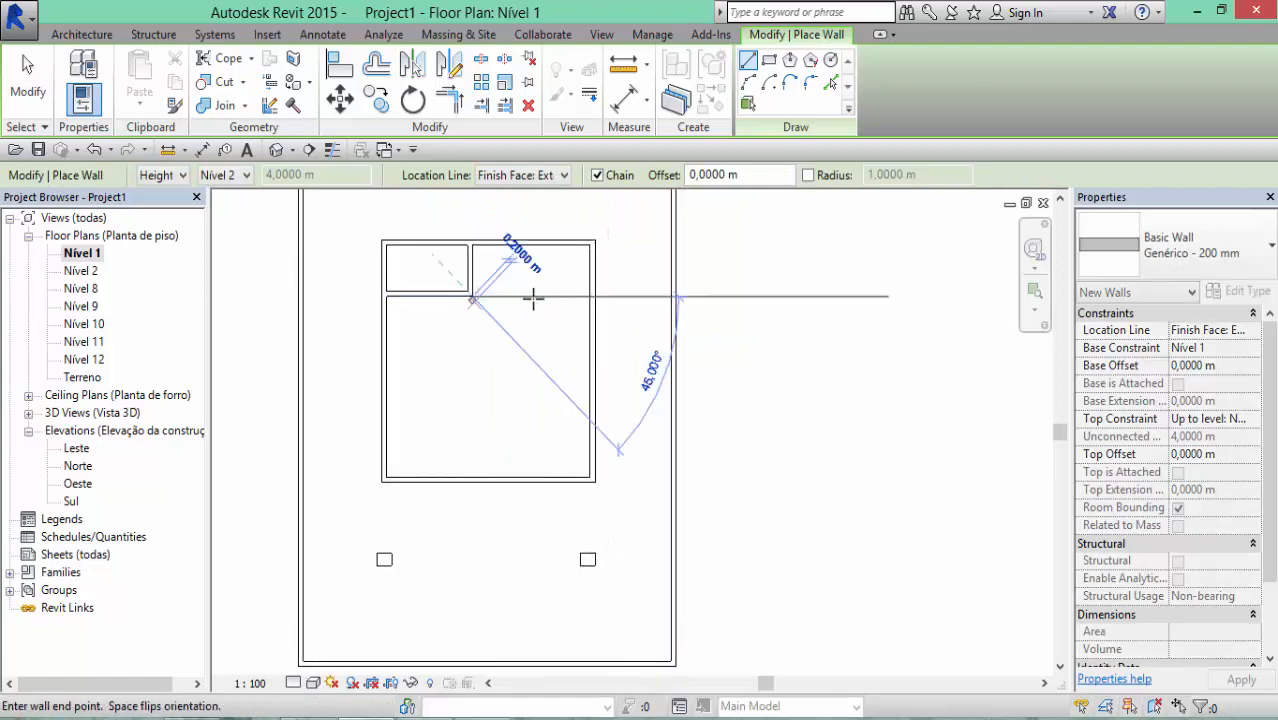
click(594, 297)
key(Escape)
key(Escape)
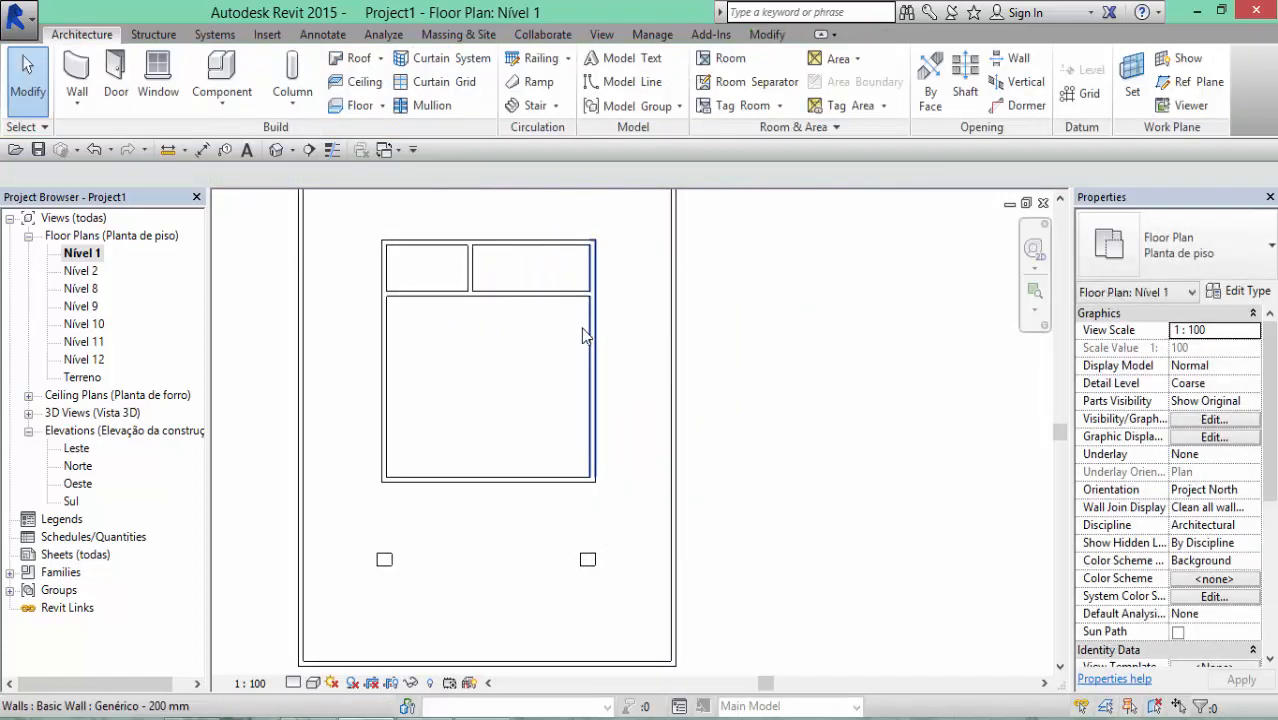
Place an M_Folha única 0915 x 2134mm door in the horizontal partition, just right of the vertical partition and opening into the upper-right room
click(116, 76)
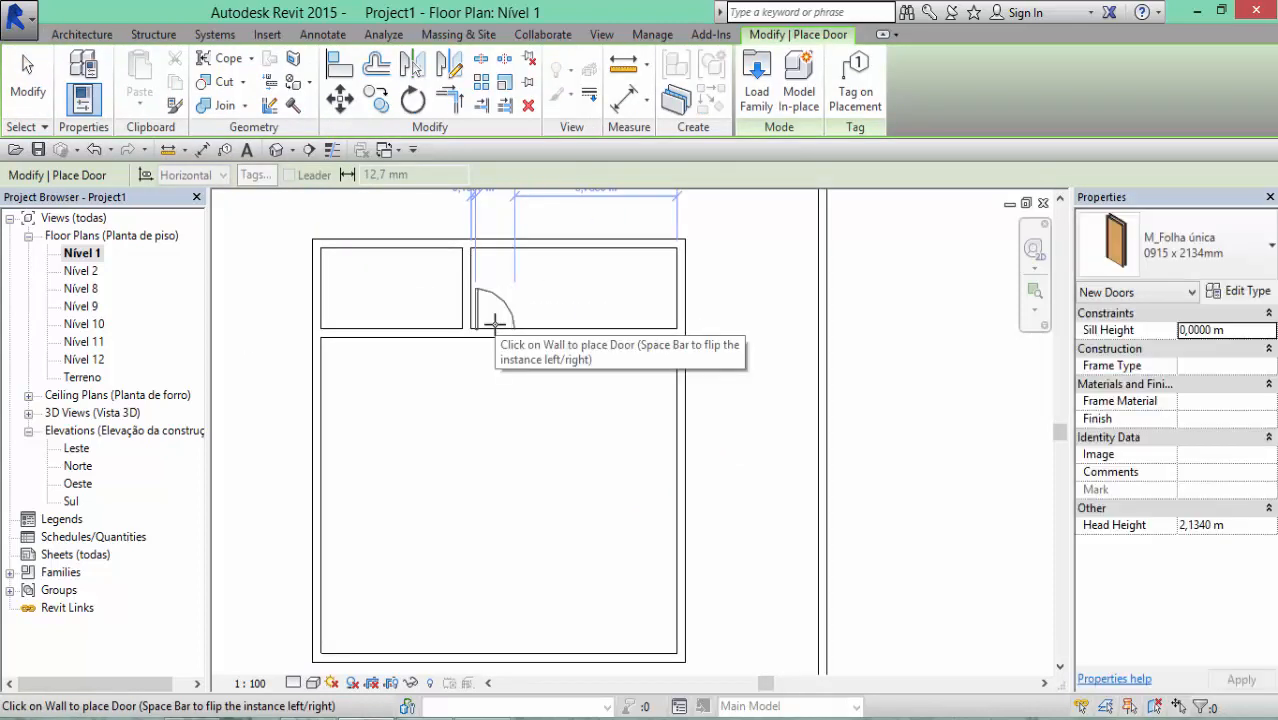
click(495, 321)
middle_drag(495, 321, 530, 354)
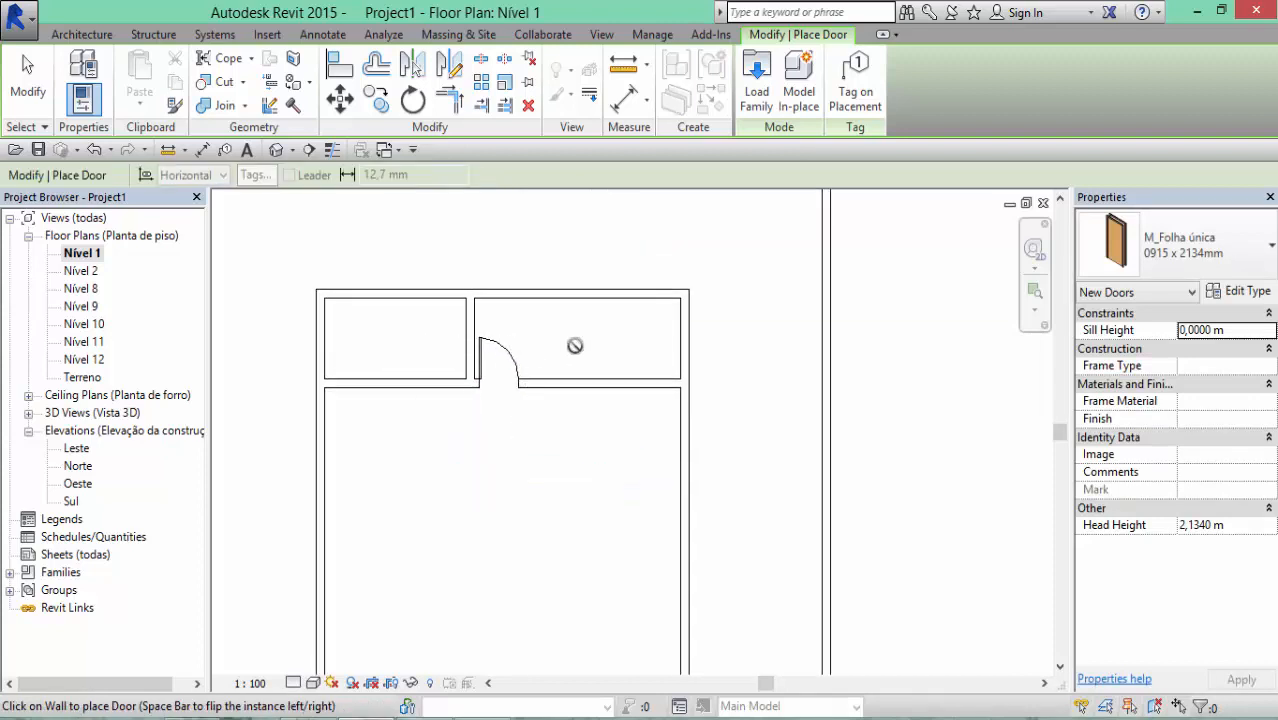
key(Escape)
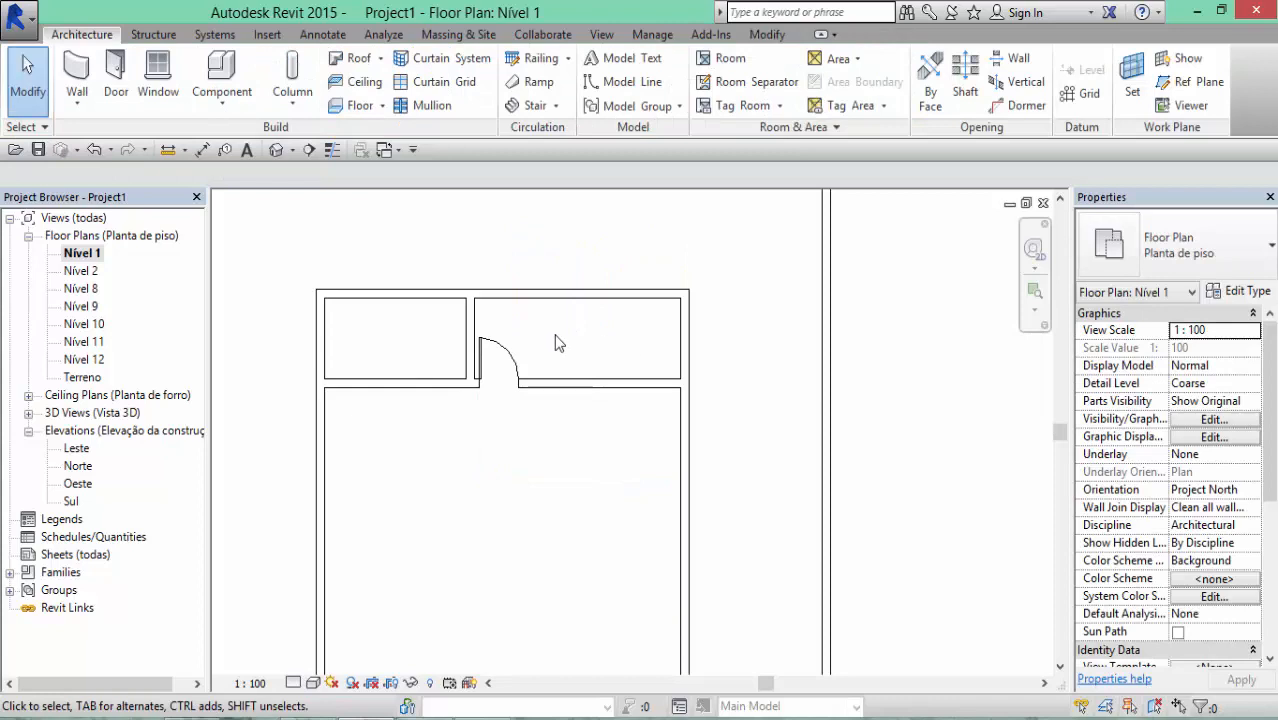
Move the horizontal partition with its door downward to deepen the two upper rooms
scroll(560, 343, down, 1)
scroll(560, 343, down, 2)
scroll(549, 320, up, 1)
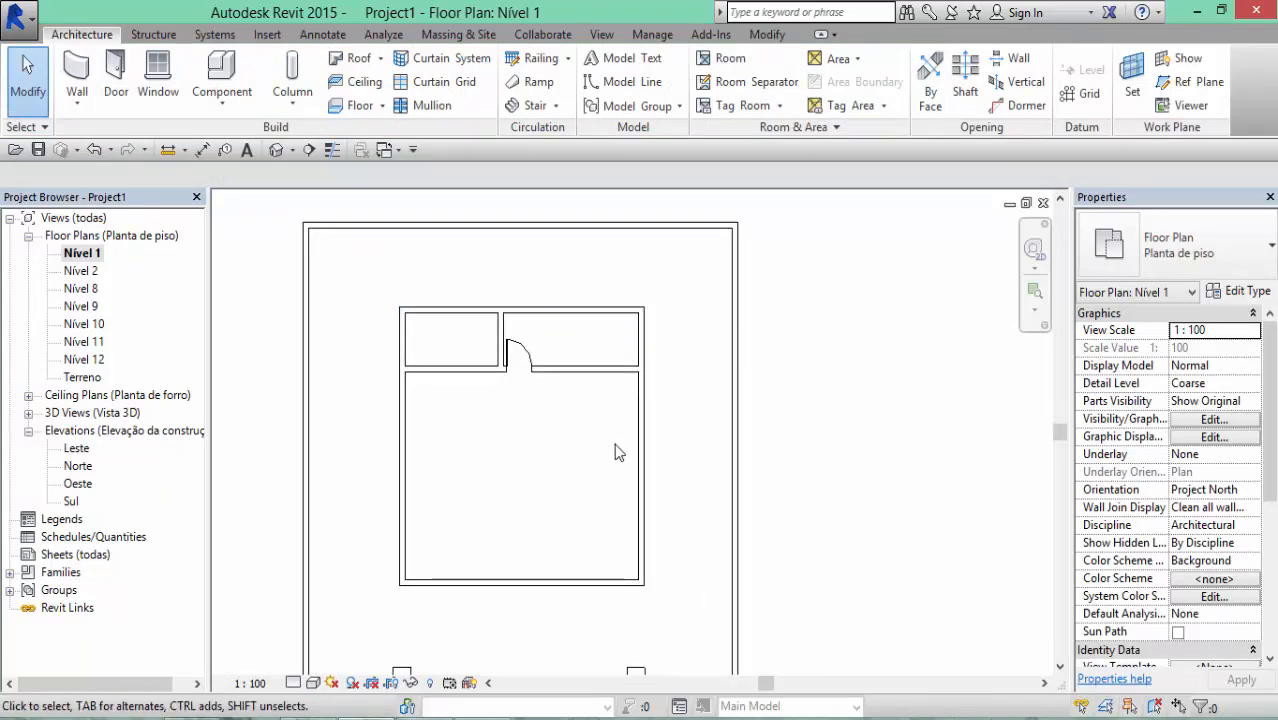
scroll(616, 440, down, 1)
middle_drag(622, 422, 550, 310)
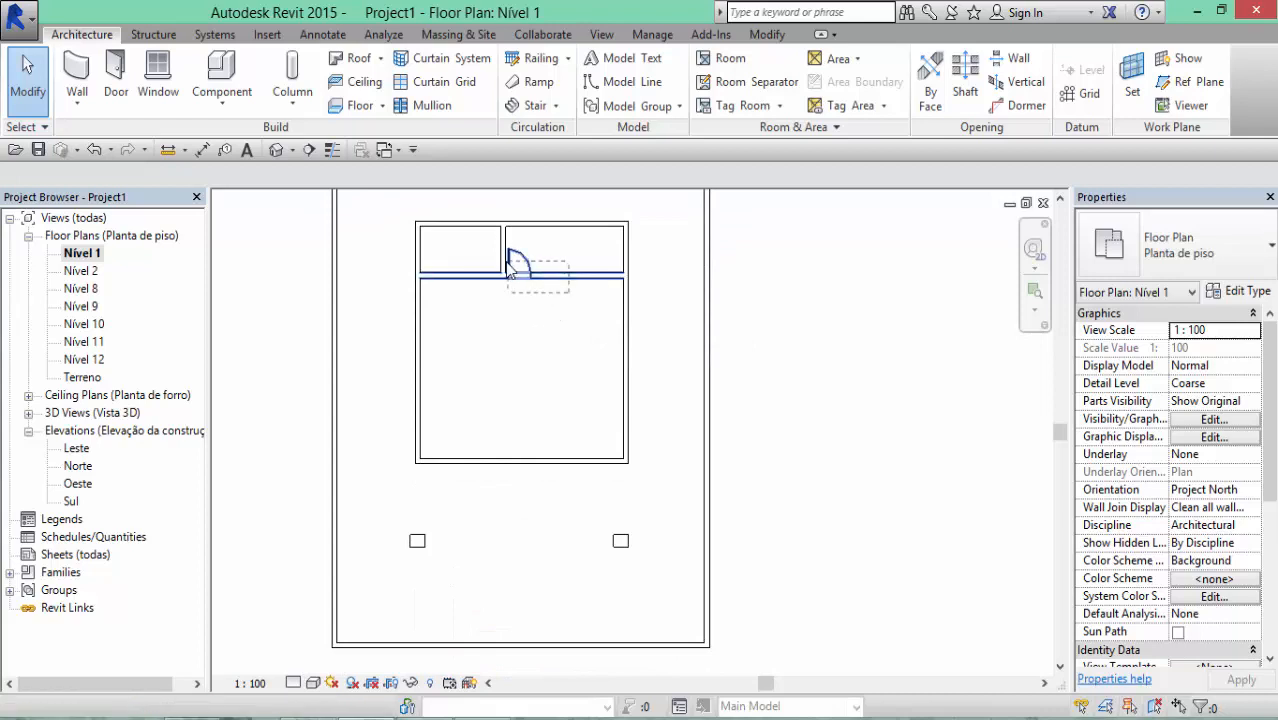
key(Tab)
click(567, 277)
drag(567, 312, 570, 350)
click(595, 362)
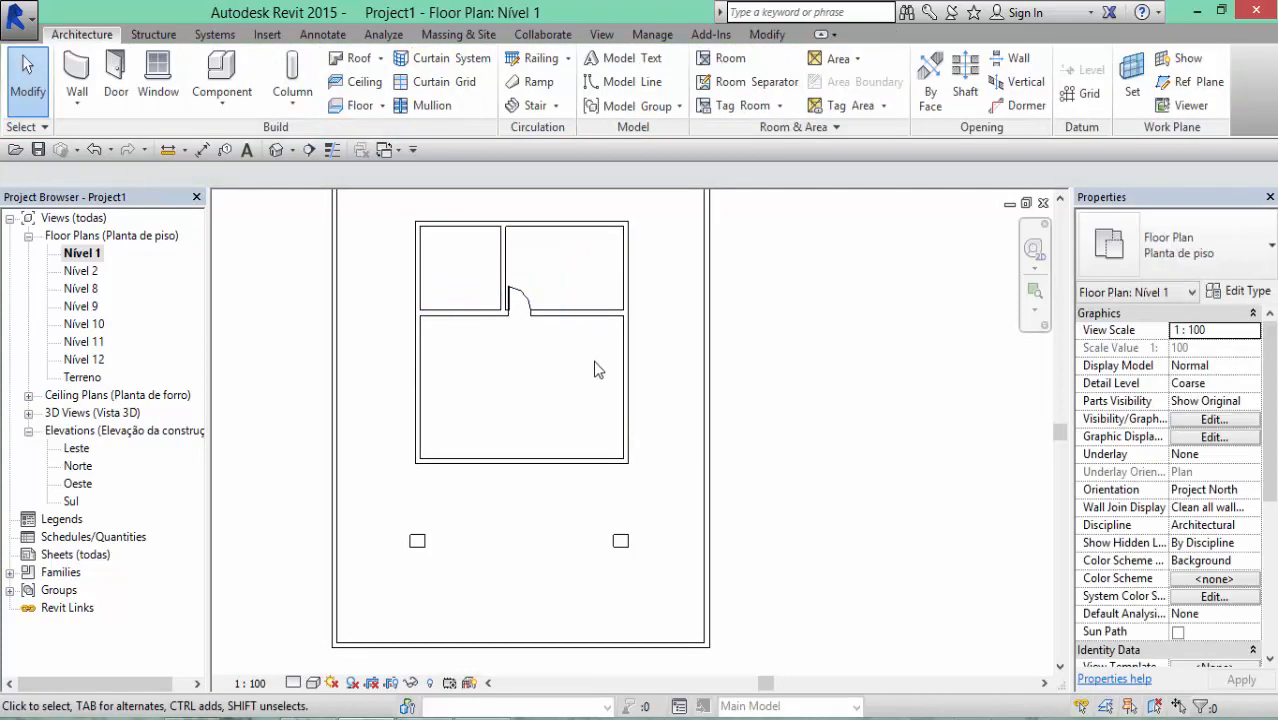
Open the Nível 2 floor plan
scroll(570, 352, up, 1)
mouse_move(560, 348)
middle_down()
mouse_move(573, 403)
mouse_move(573, 311)
mouse_move(582, 349)
middle_up()
scroll(574, 391, up, 1)
scroll(573, 311, down, 2)
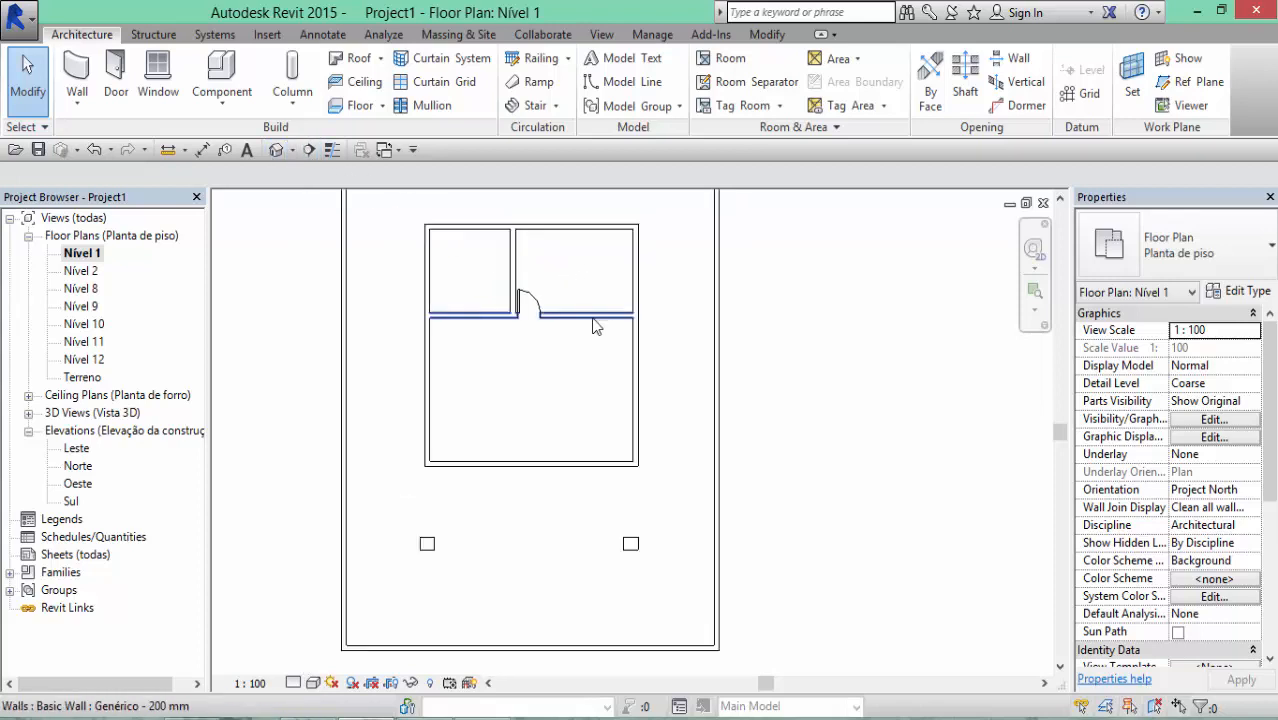
scroll(590, 330, down, 3)
scroll(548, 375, down, 1)
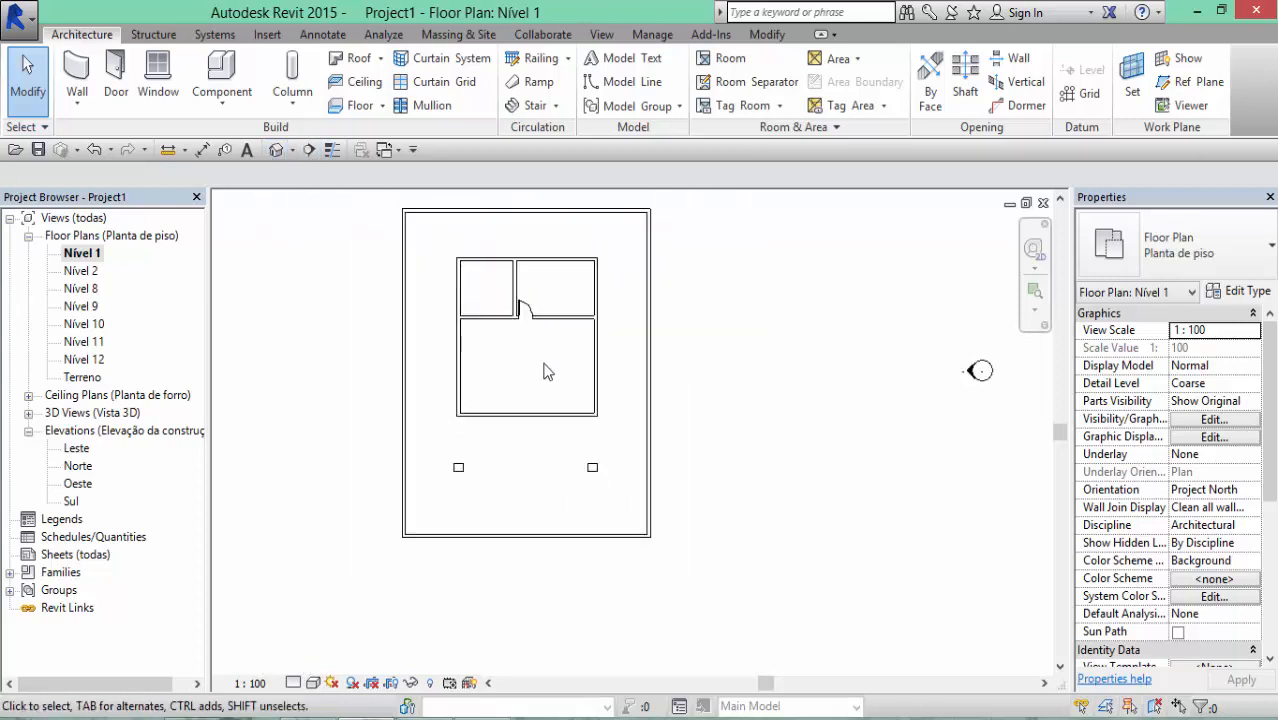
double_click(80, 271)
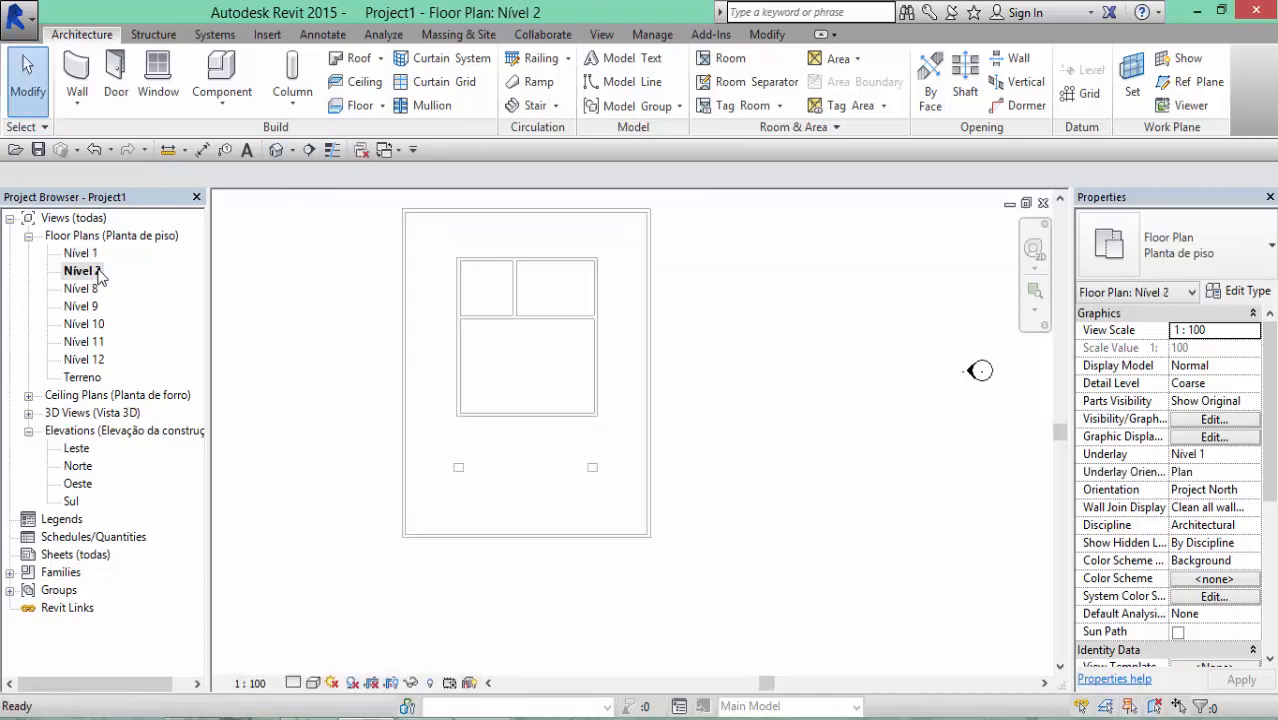
Open the Nível 1 floor plan, select the inner building's walls and door, and exclude the door from the selection
scroll(341, 262, up, 2)
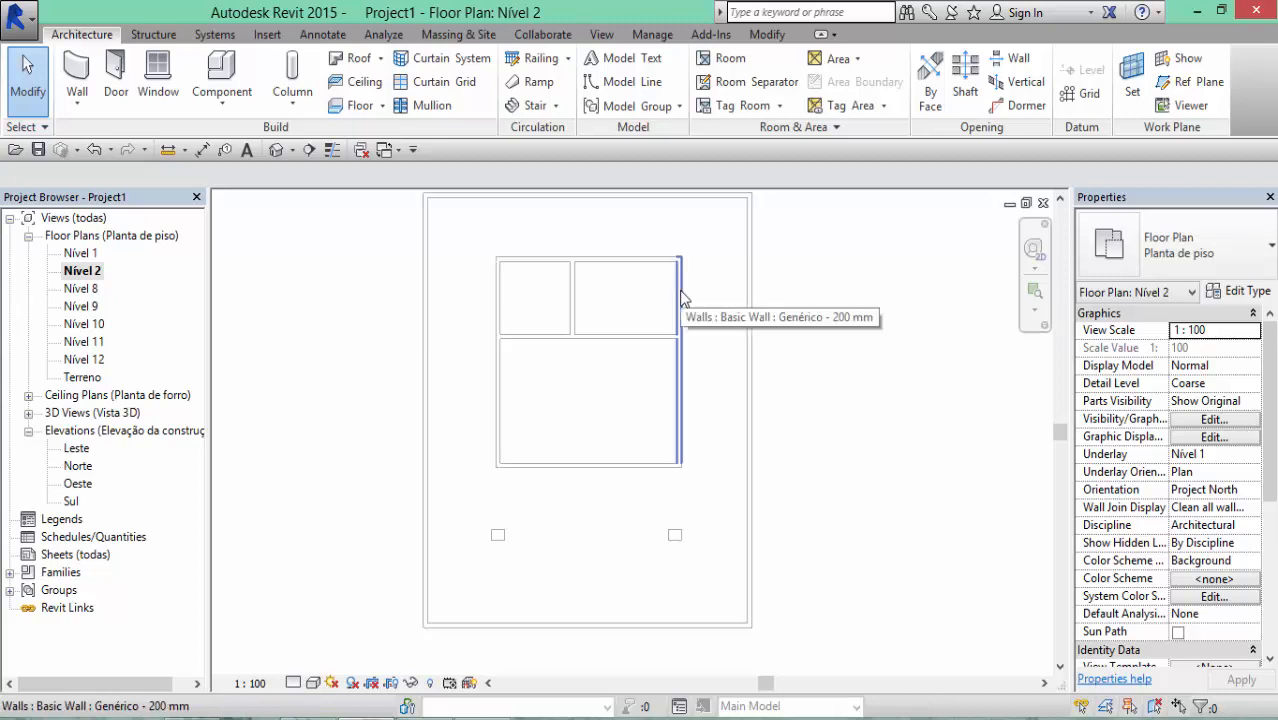
double_click(80, 253)
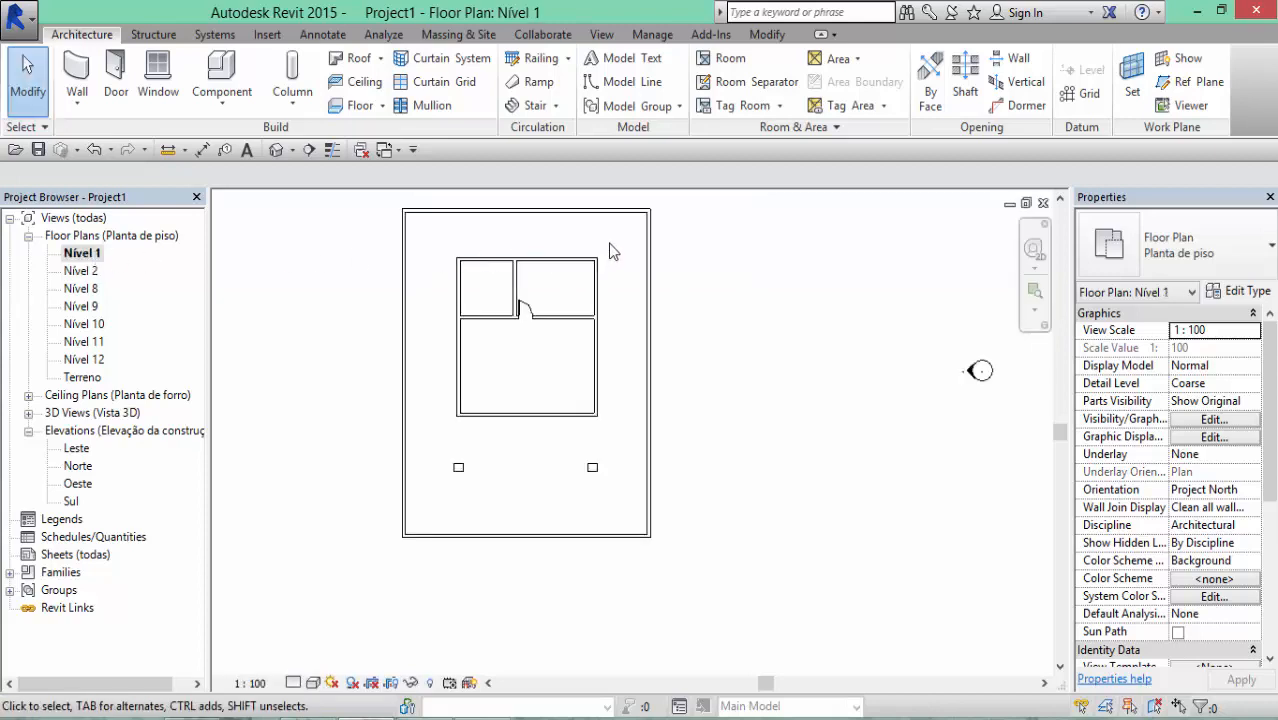
drag(608, 243, 443, 428)
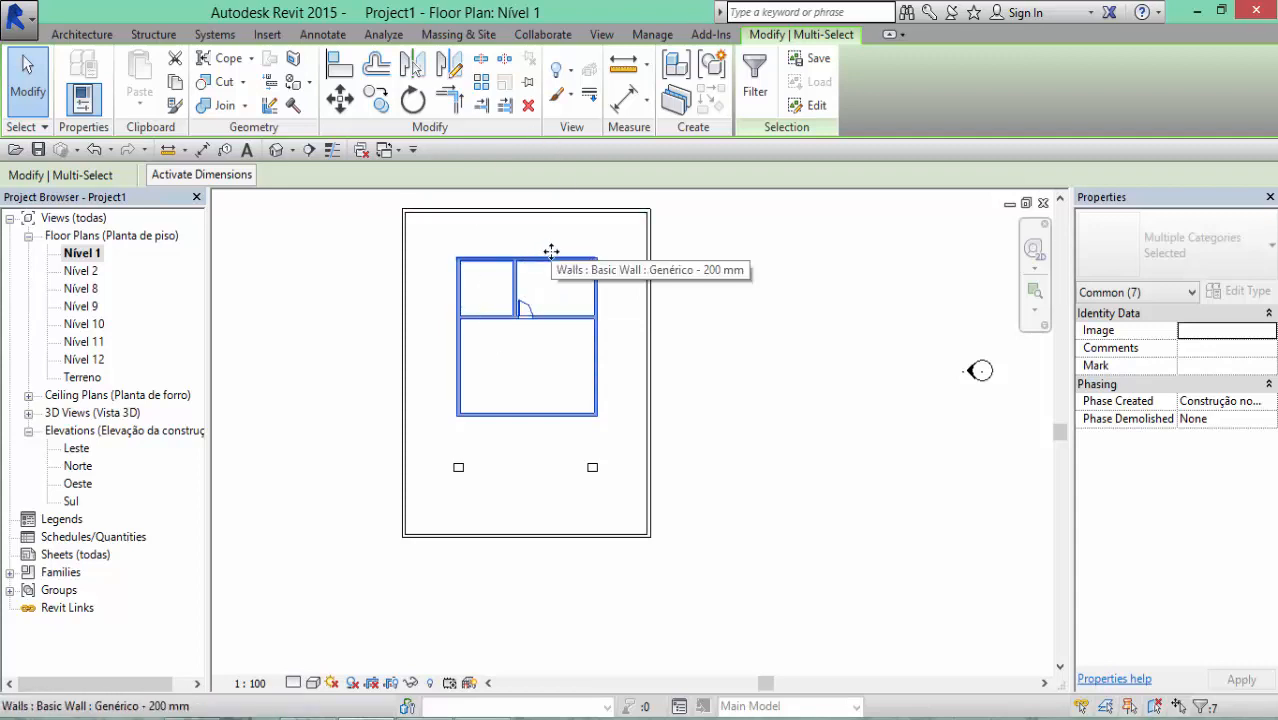
scroll(522, 295, up, 4)
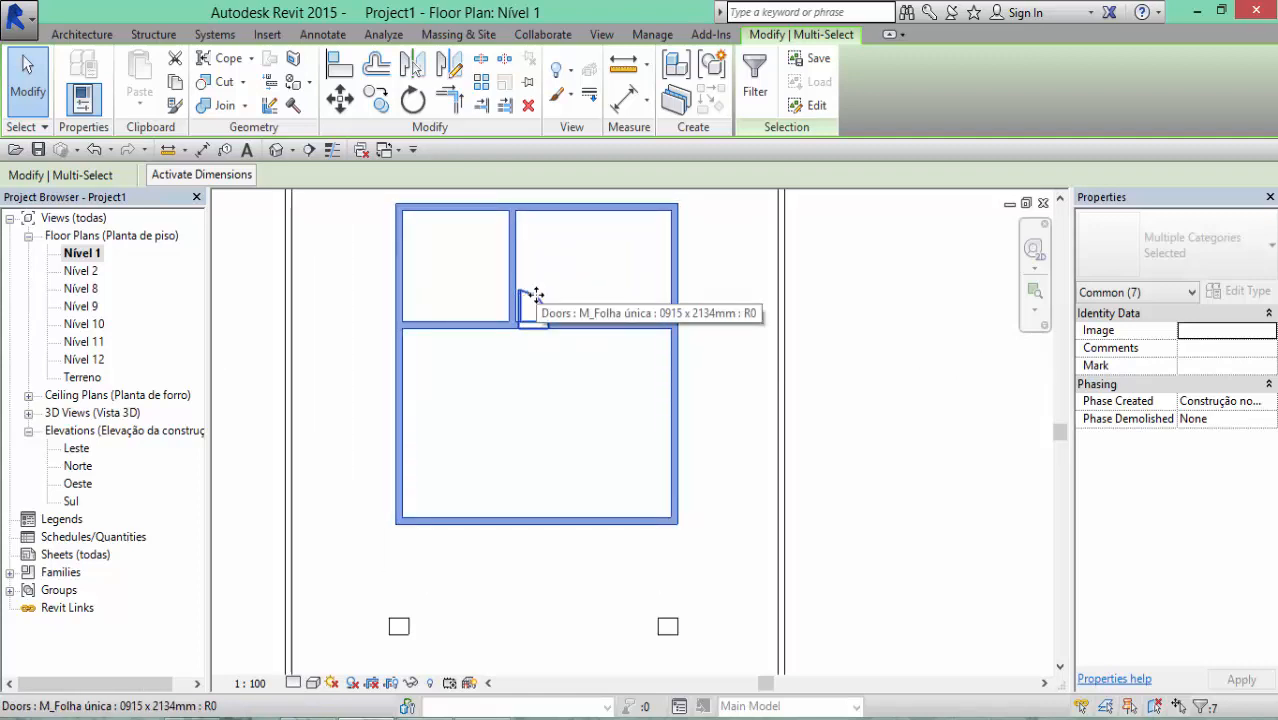
shift+click(533, 296)
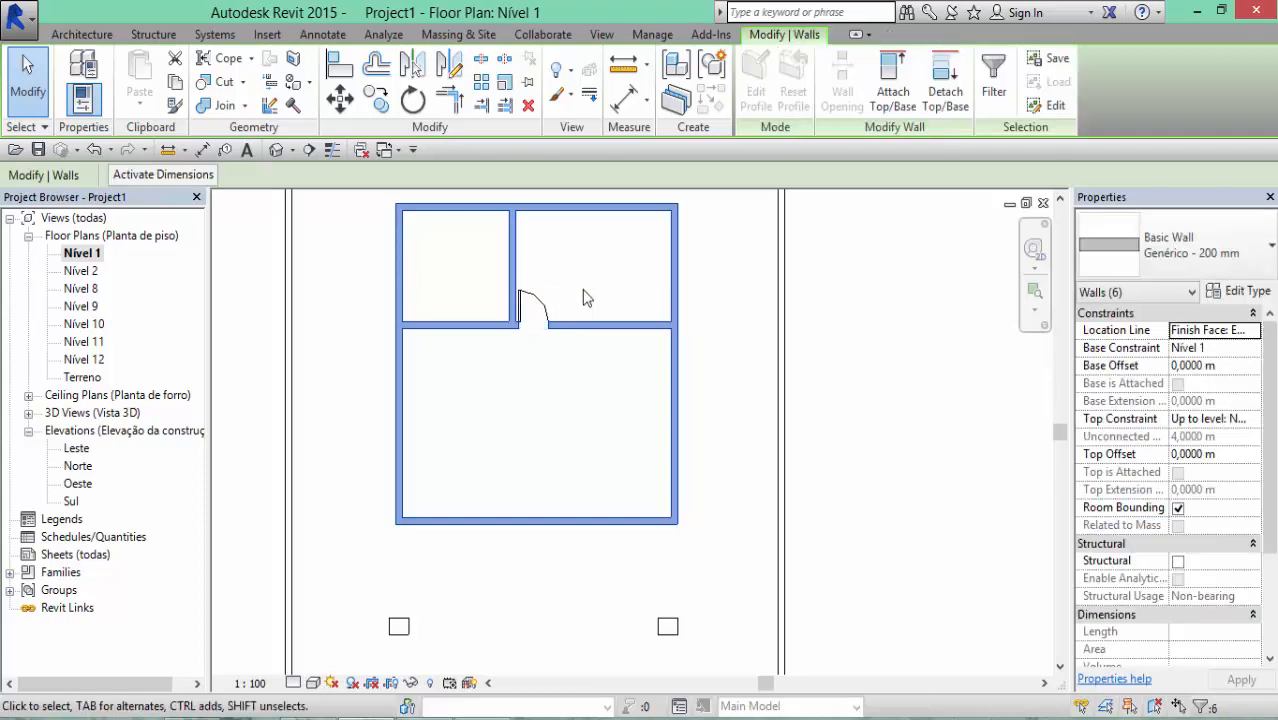
Reselect all of the inner building's walls together with the interior door
drag(602, 258, 546, 304)
scroll(625, 294, down, 1)
click(639, 283)
drag(692, 205, 405, 524)
scroll(479, 405, down, 1)
middle_drag(479, 405, 510, 493)
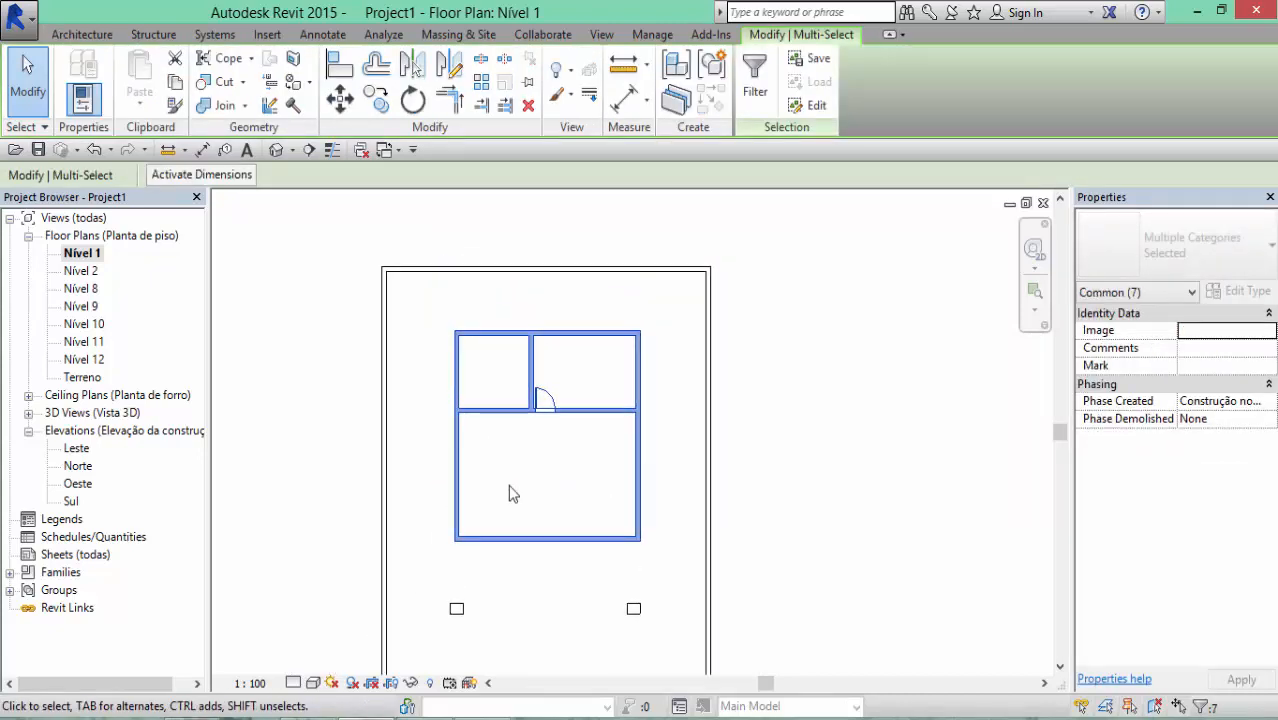
Review the selection's categories in the filter, keeping both Doors and Walls included
click(754, 90)
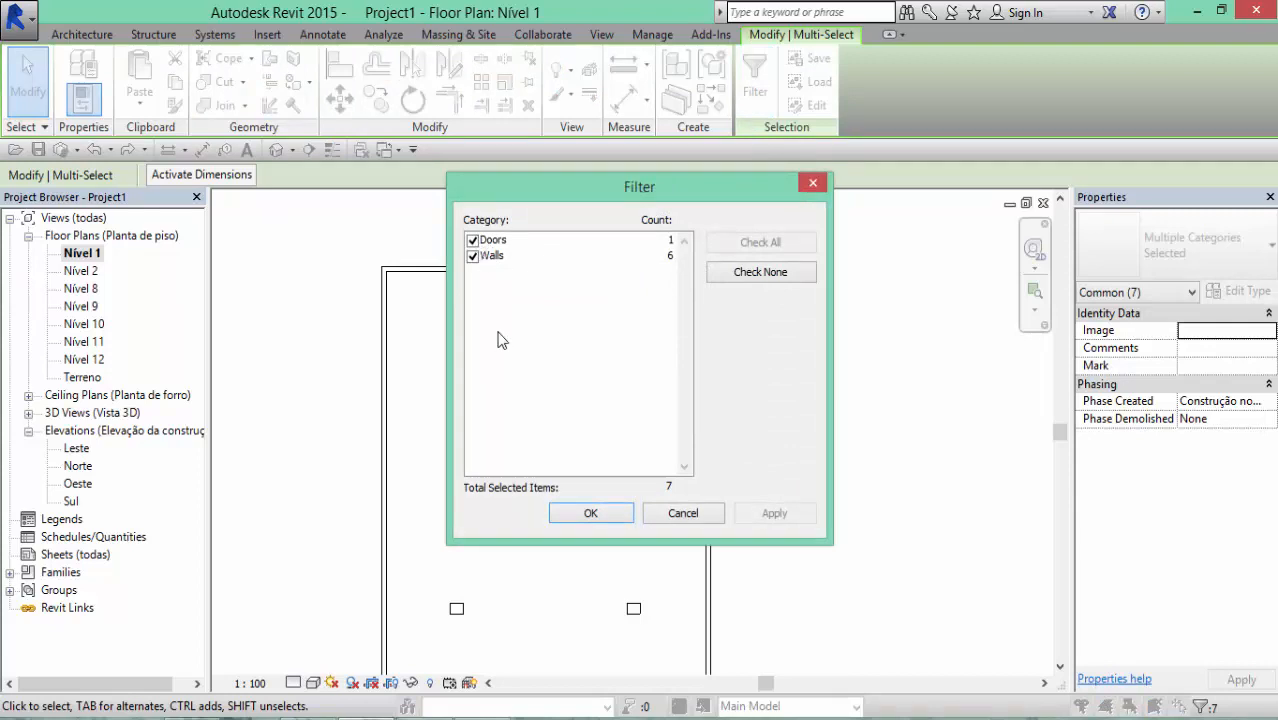
click(474, 242)
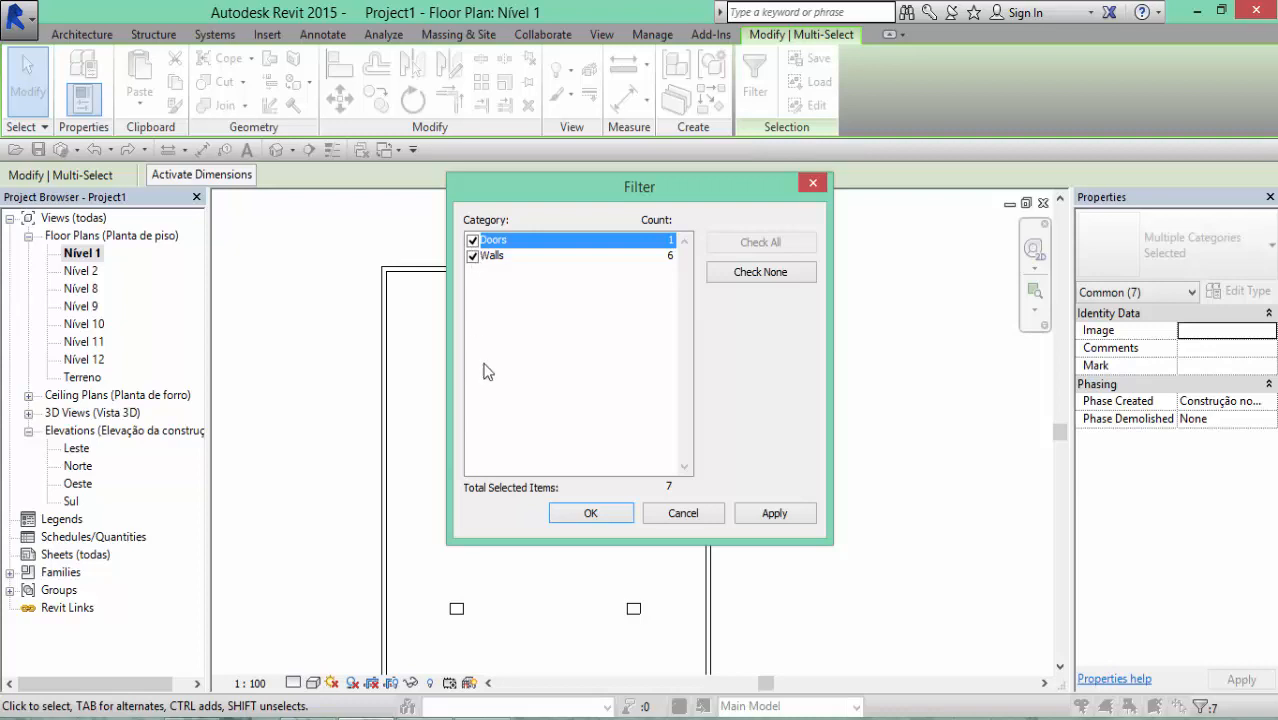
click(591, 513)
Copy the selected walls and door to the clipboard
scroll(570, 328, down, 1)
middle_drag(568, 328, 530, 212)
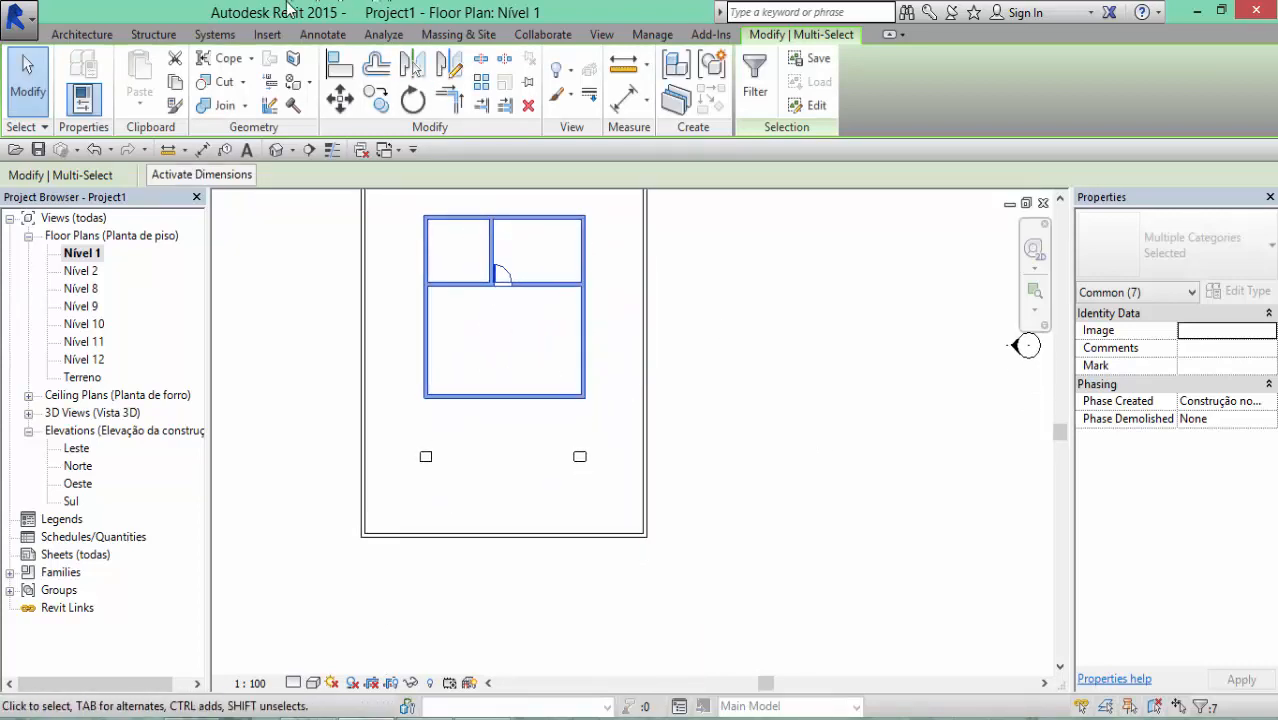
click(177, 86)
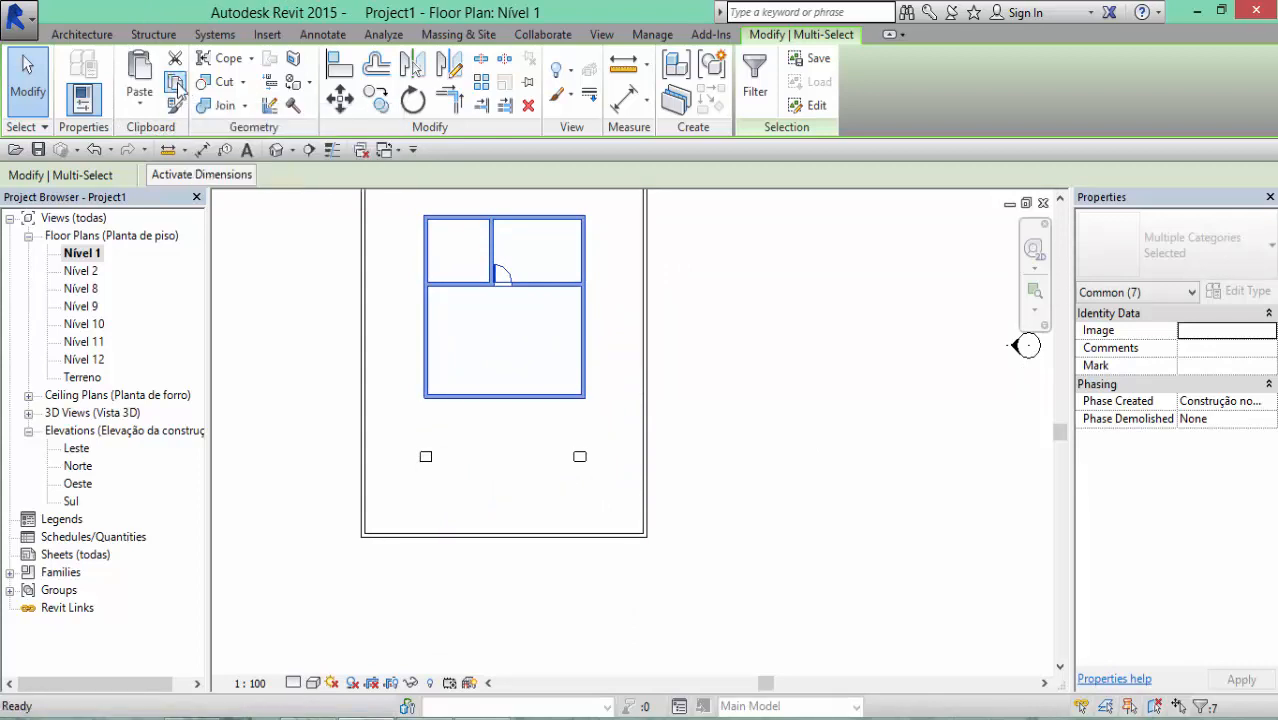
middle_drag(495, 239, 545, 291)
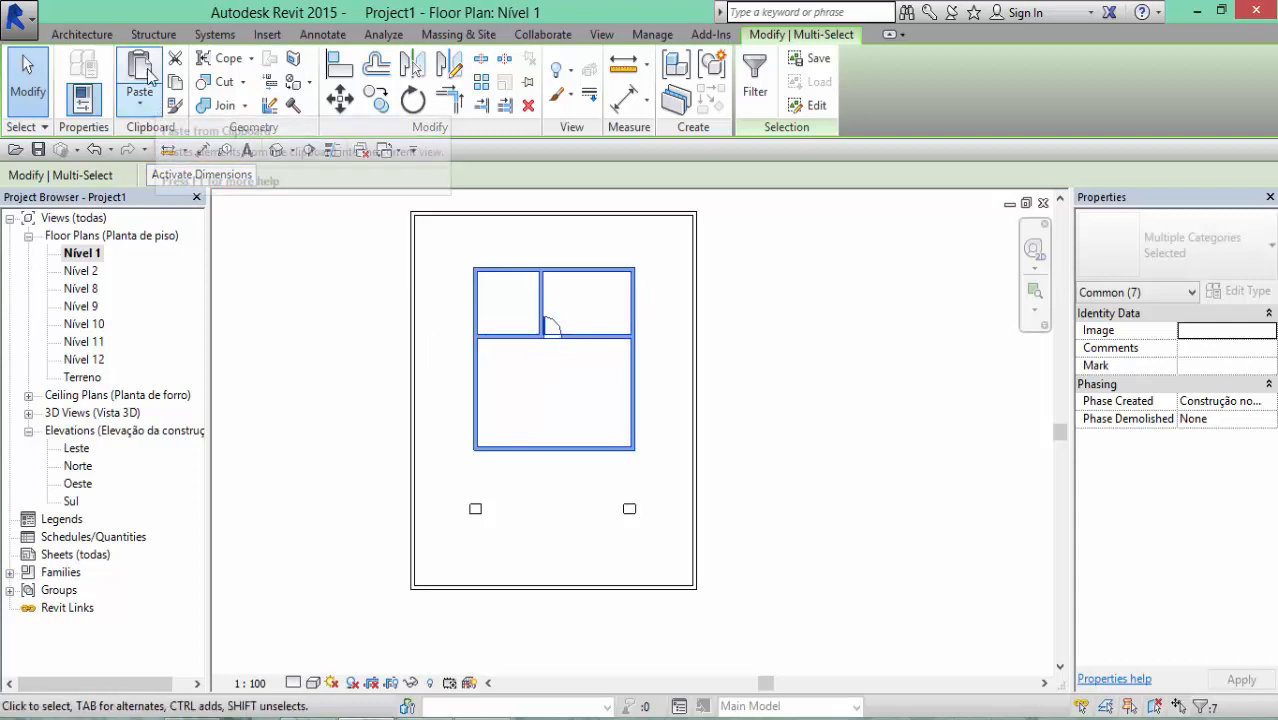
Paste the copied walls and door aligned to the selected levels Nível 2, 8, 9, 10, 11 and 12
click(141, 108)
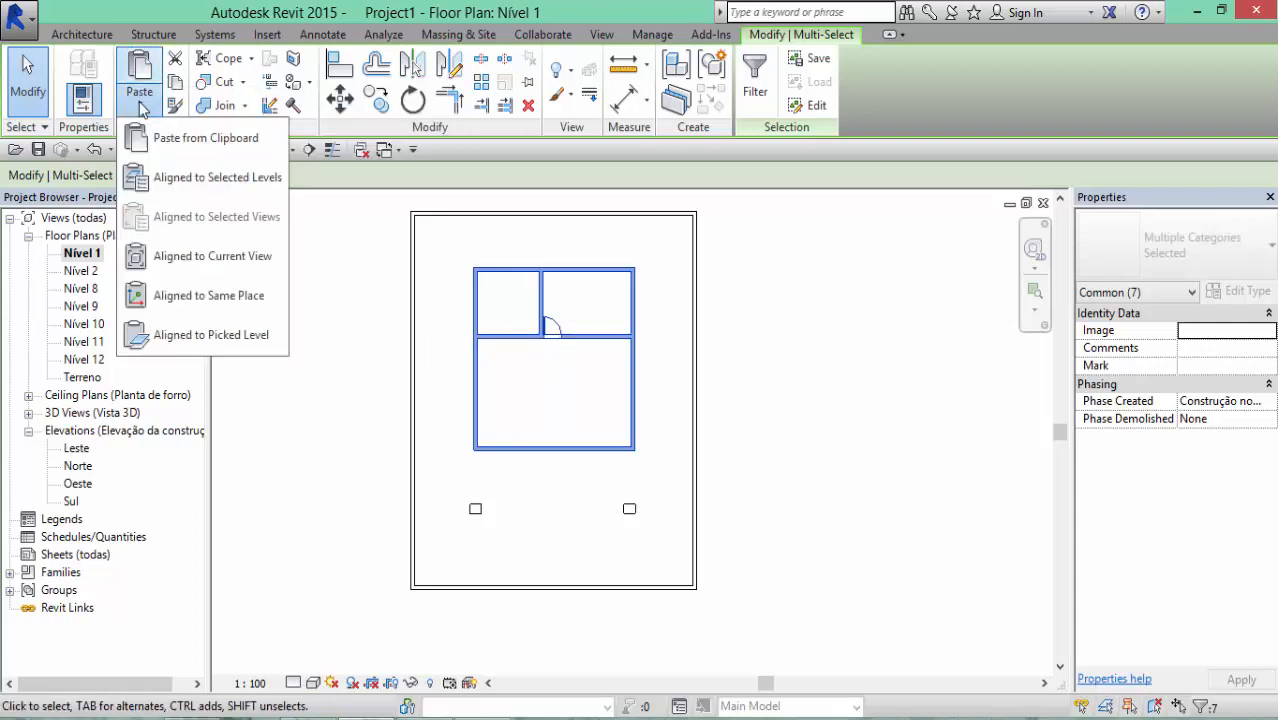
click(188, 183)
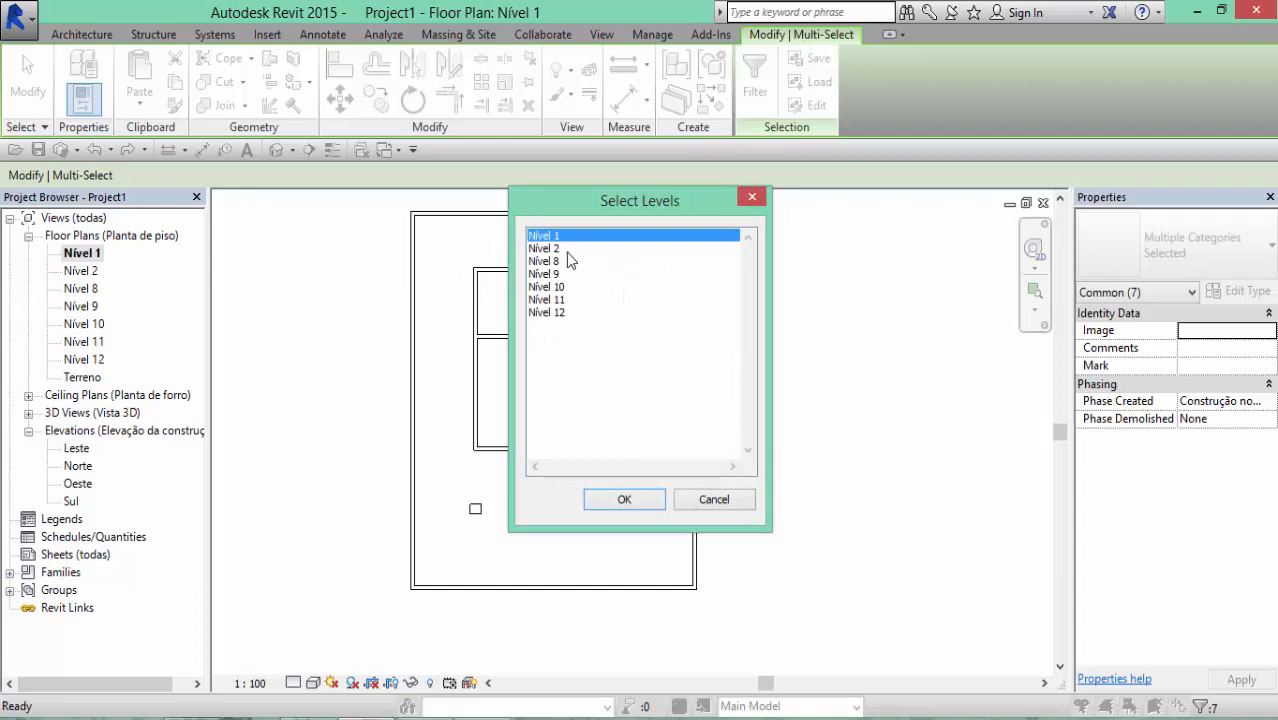
click(560, 248)
shift+click(558, 312)
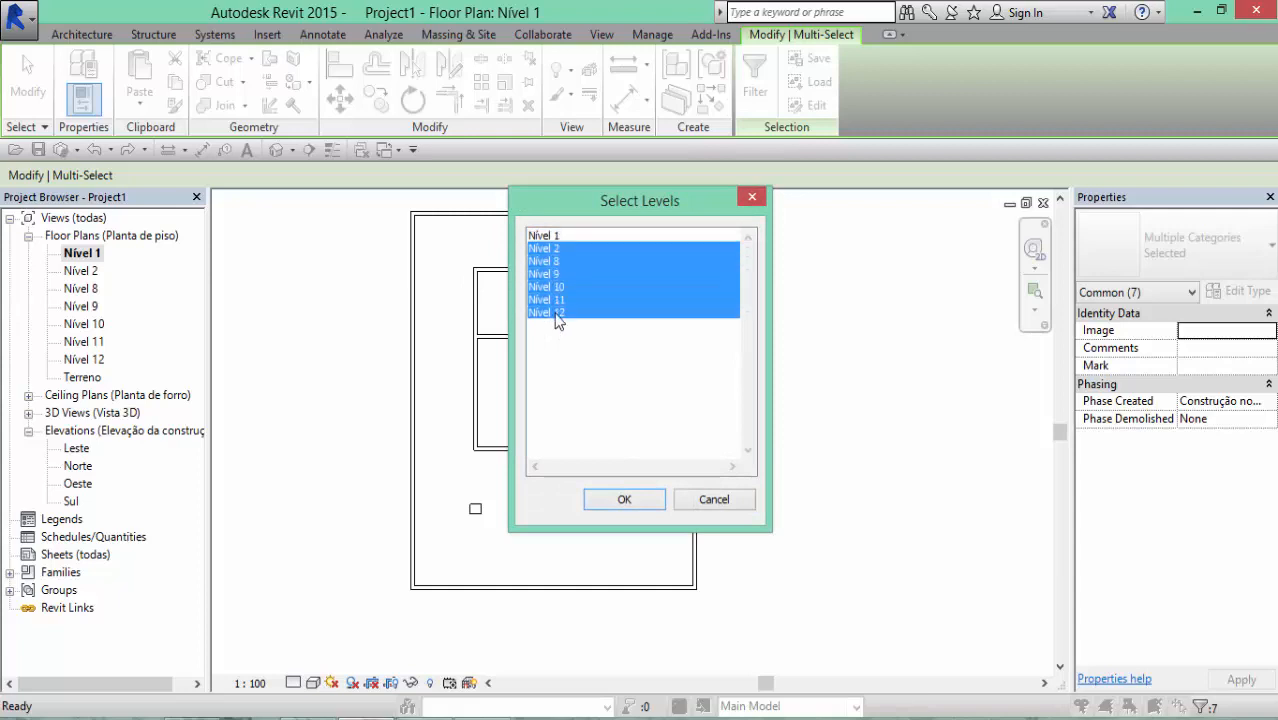
click(628, 505)
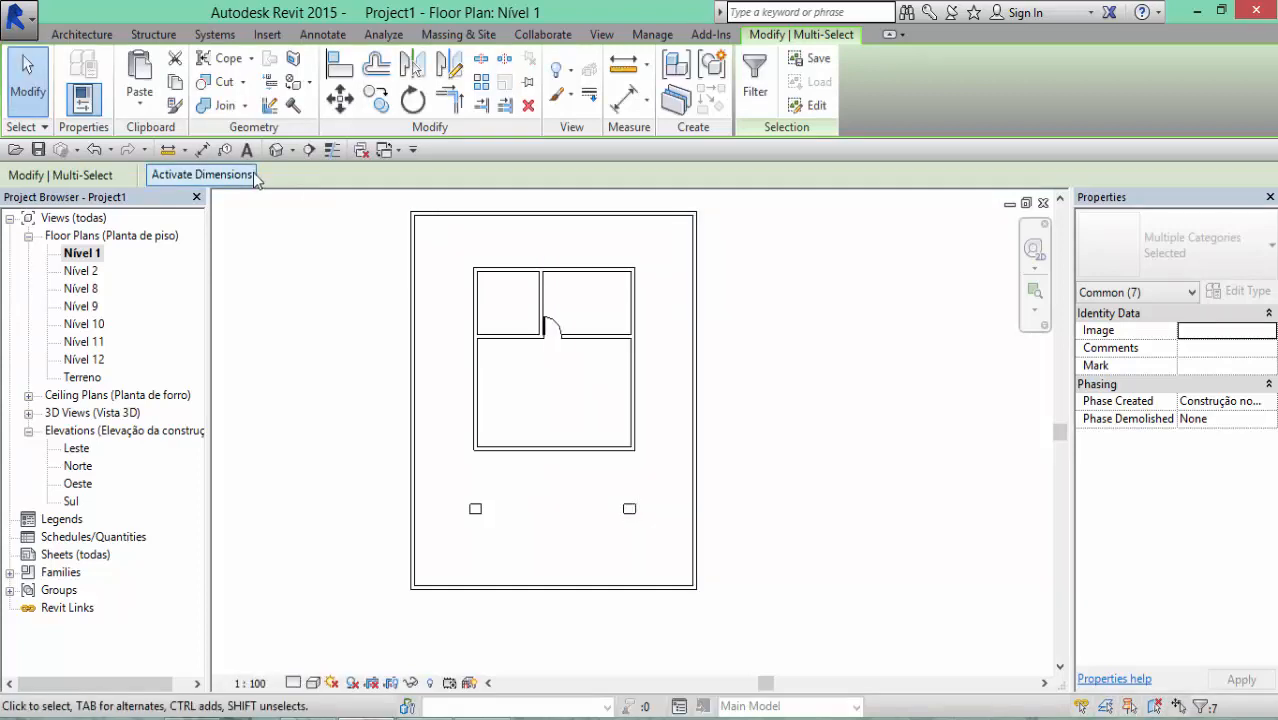
Inspect the building's stacked floors from above in the default 3D view
click(277, 151)
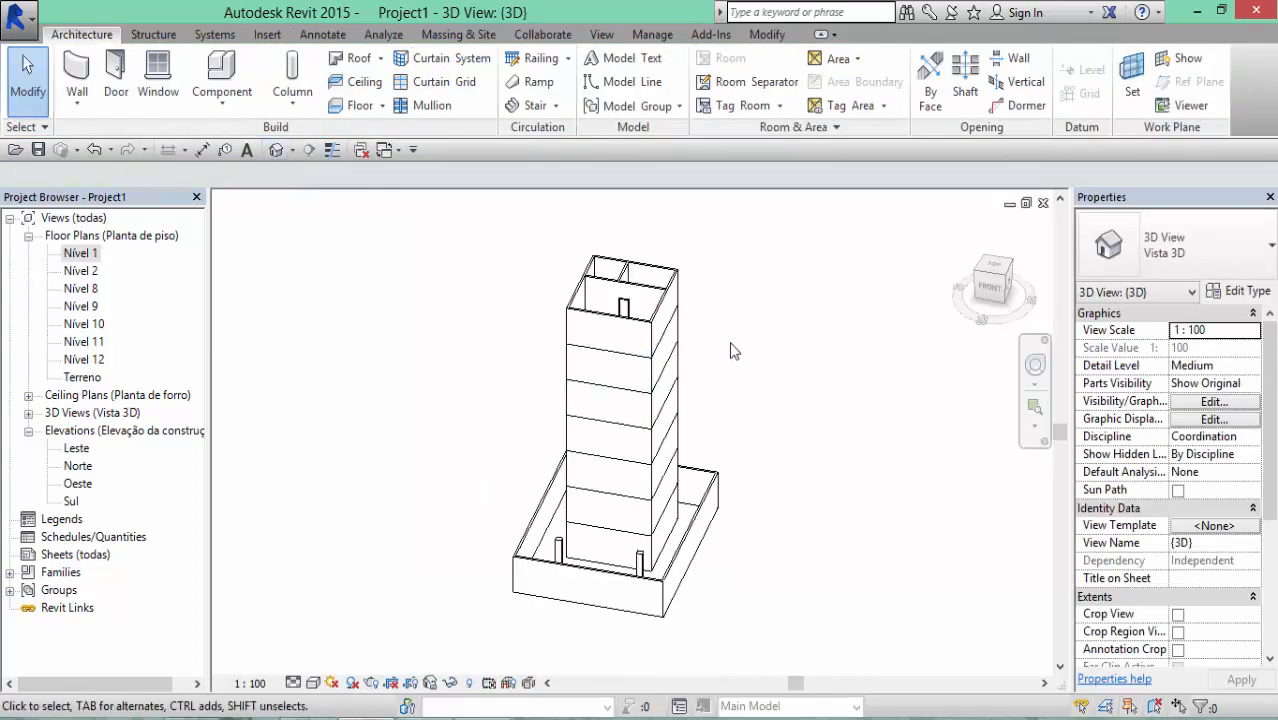
shift+middle_drag(733, 351, 703, 500)
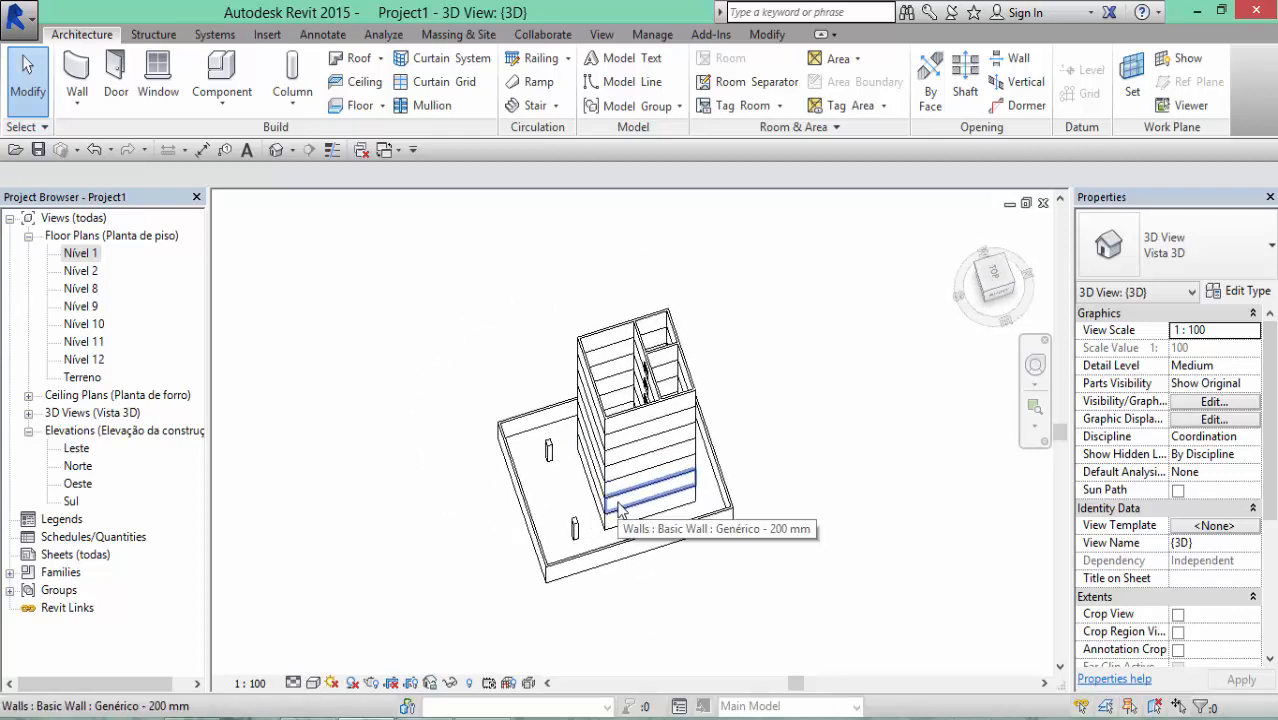
scroll(728, 420, up, 2)
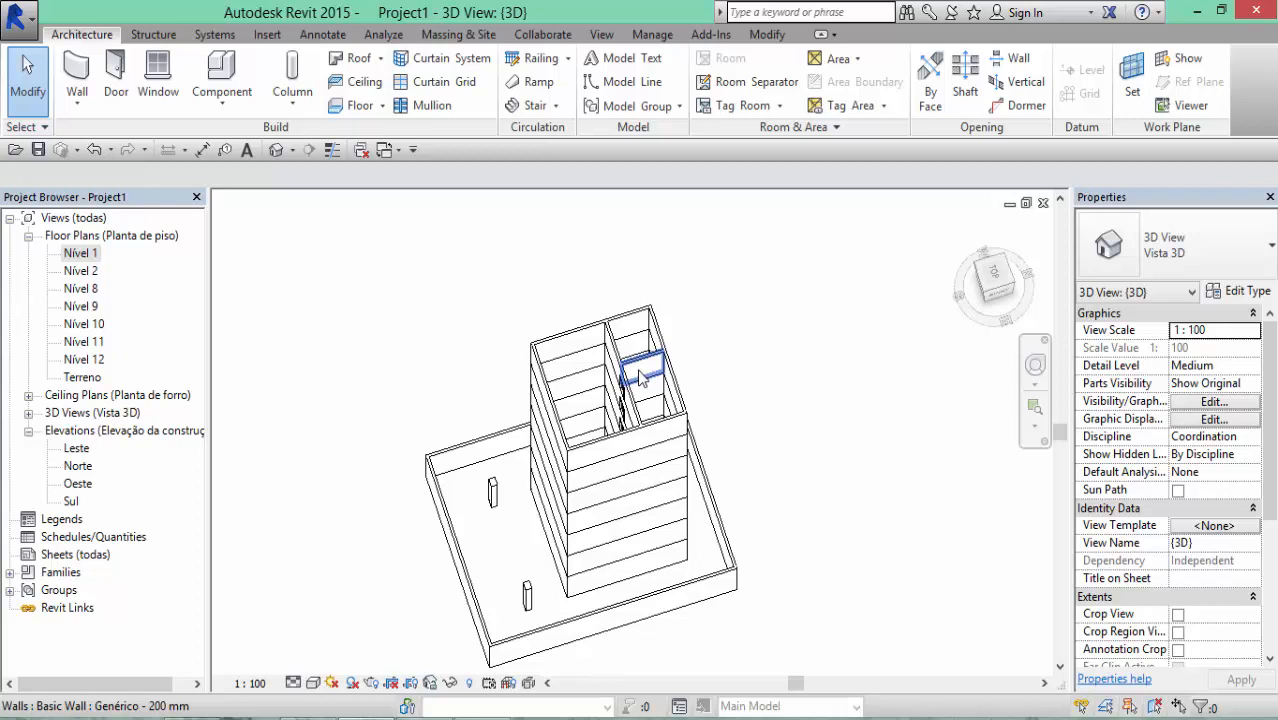
Start a stair in the Nível 1 plan using the assembled type Espelho máximo de 190 mm a 250 mm
double_click(82, 254)
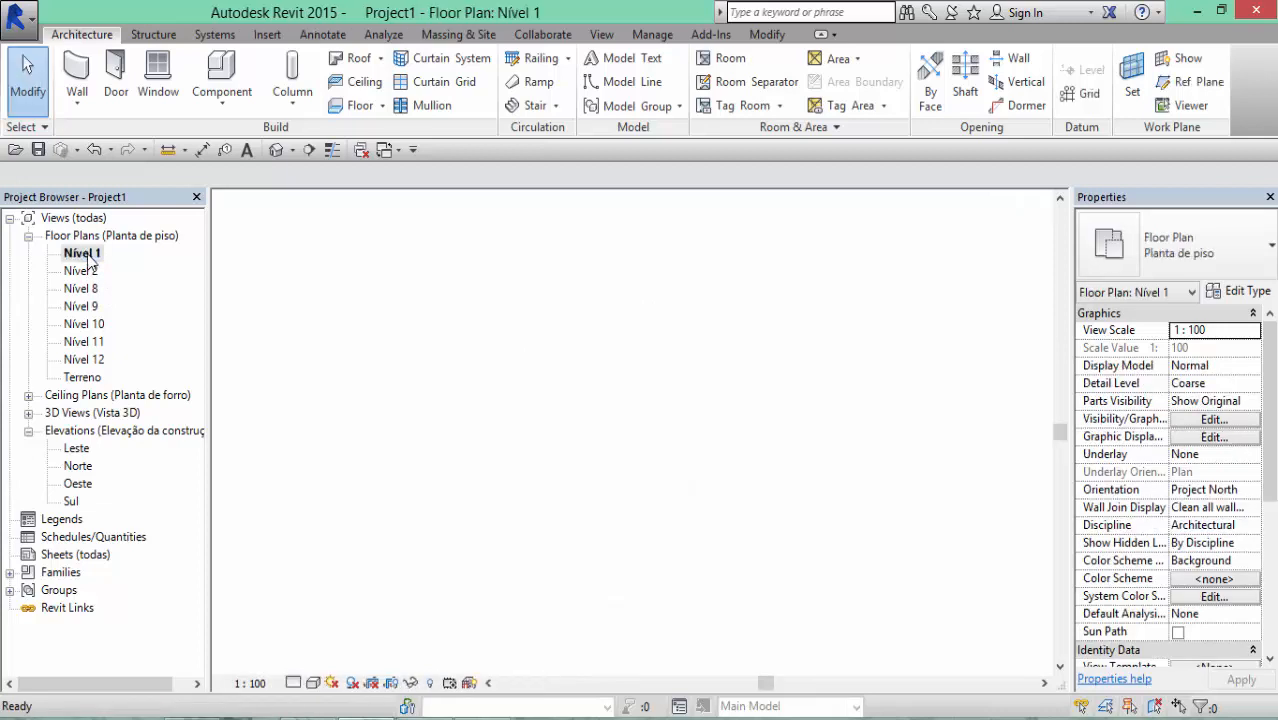
scroll(643, 397, up, 5)
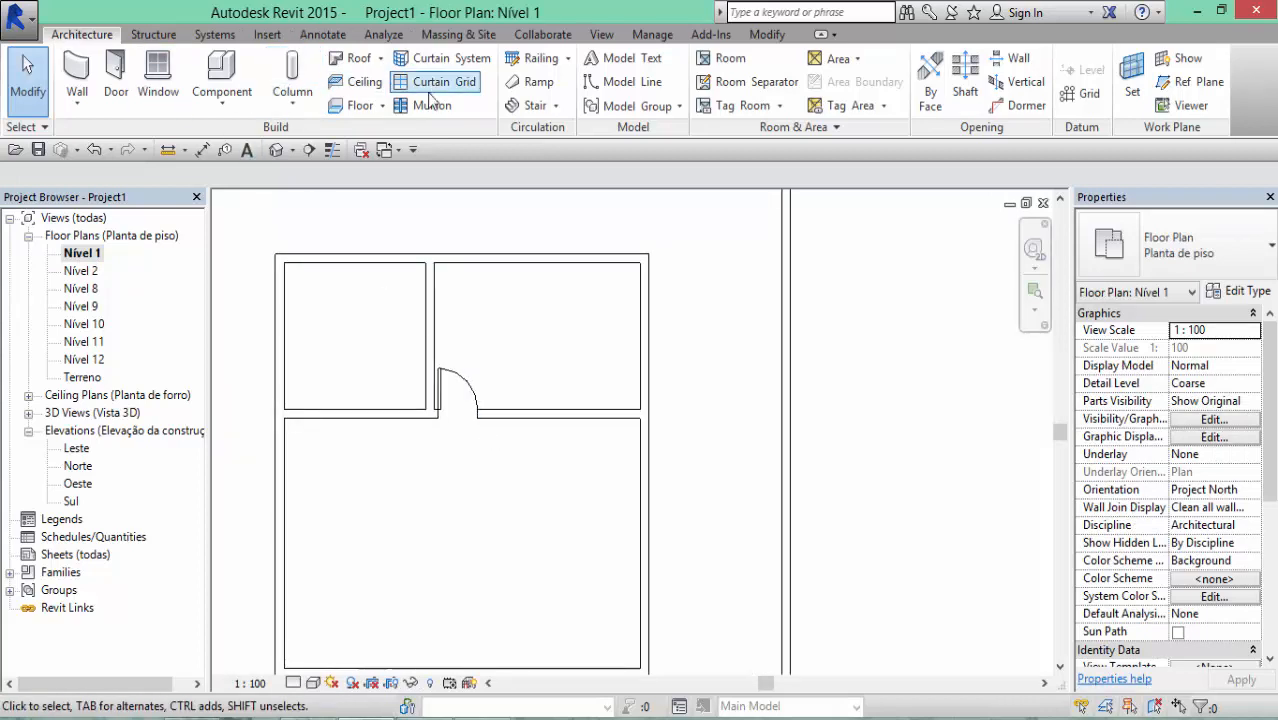
click(535, 106)
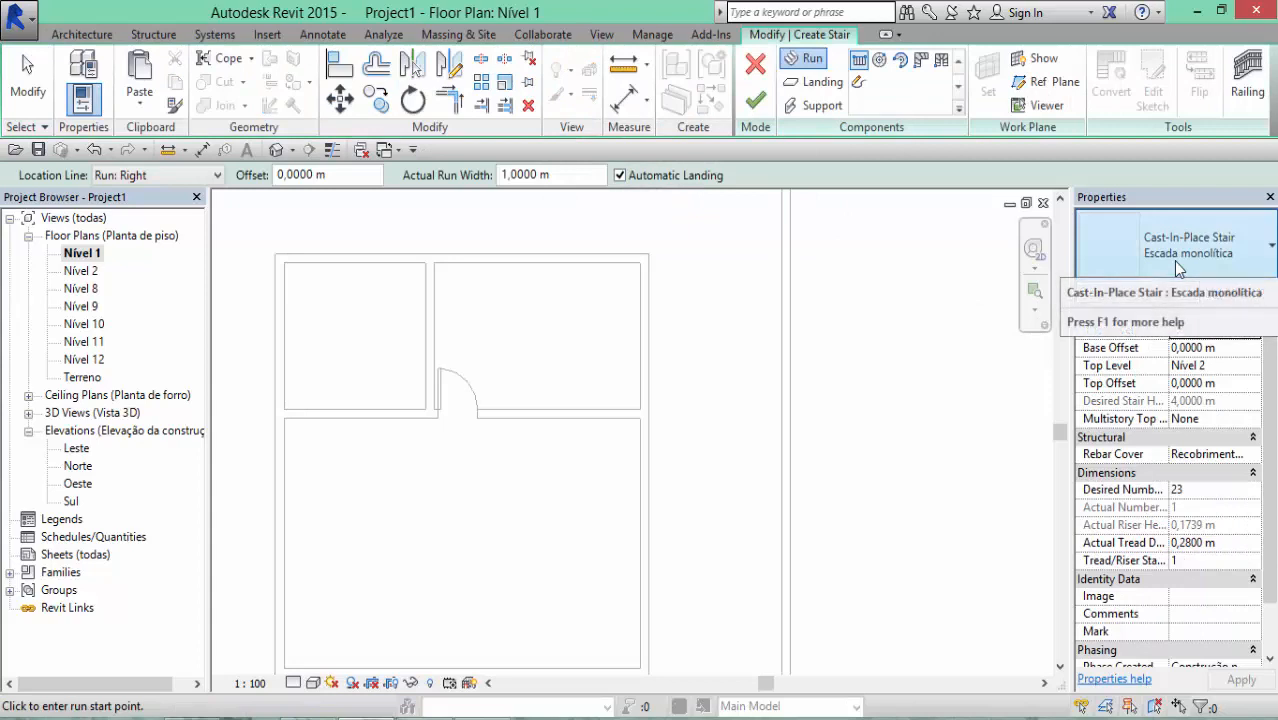
click(1173, 261)
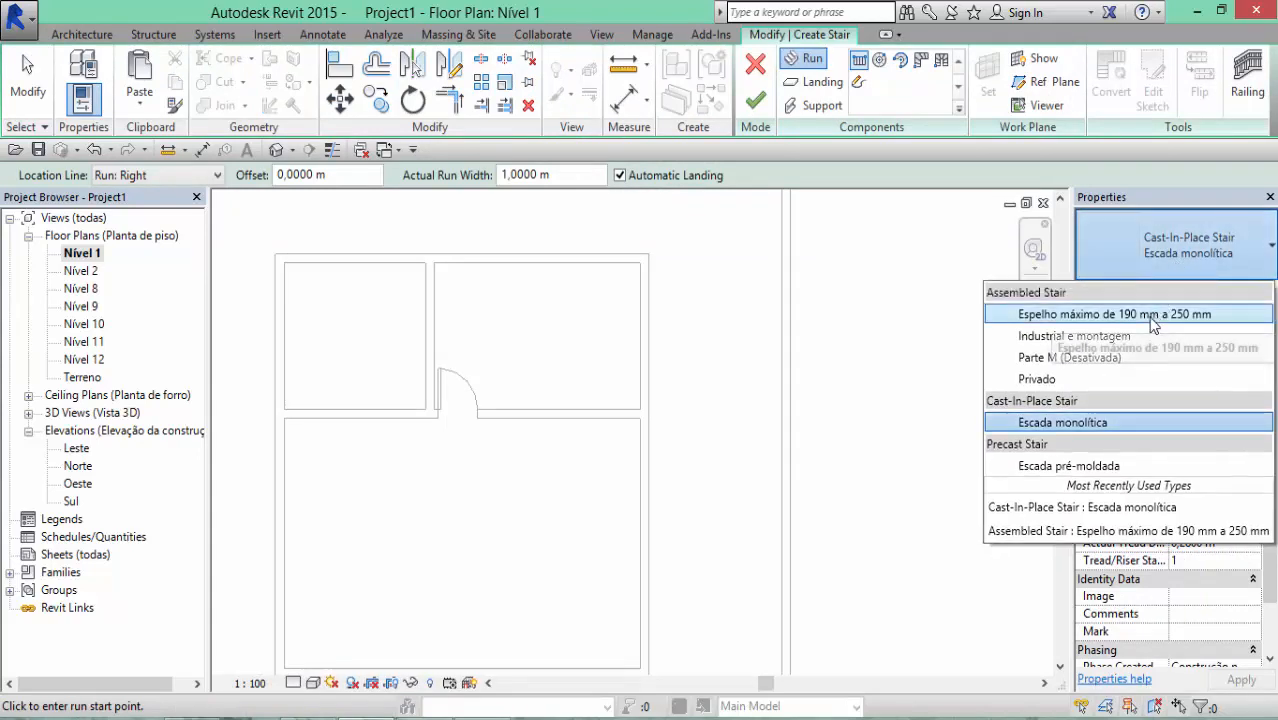
click(1153, 316)
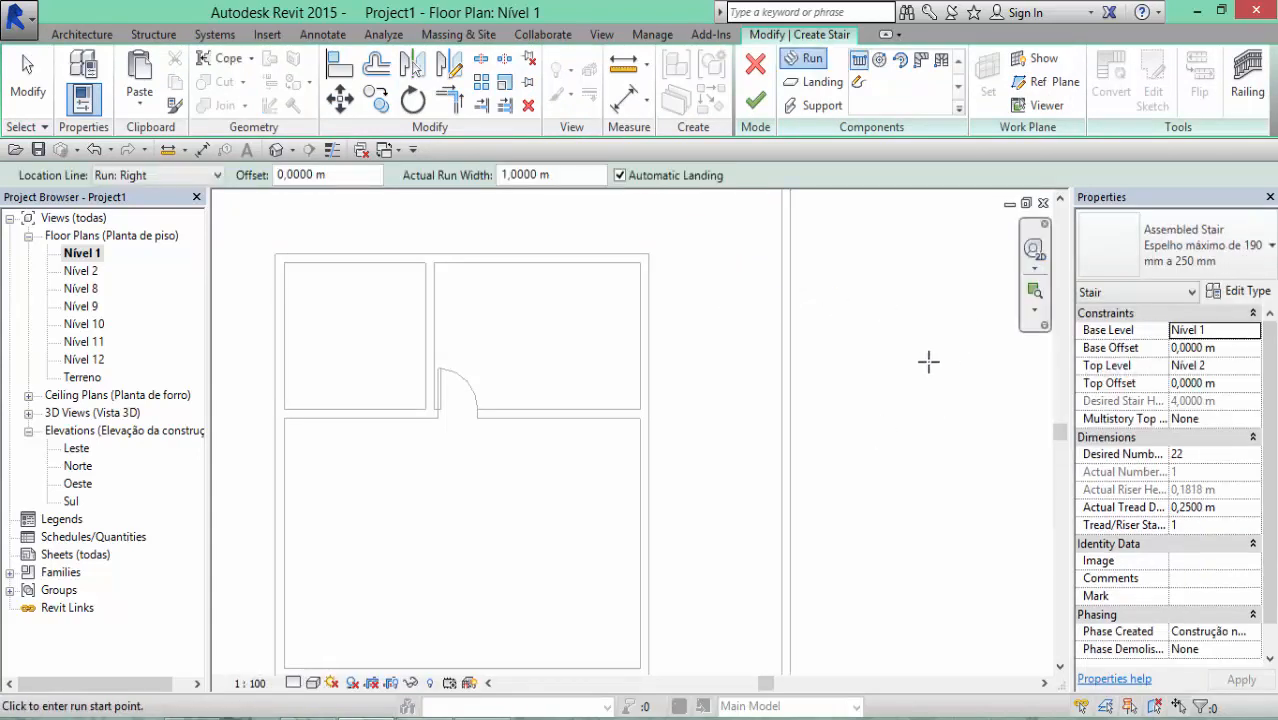
Draw a horizontal first stair run 2.25 m long beside the door in the upper-right room
scroll(498, 374, up, 1)
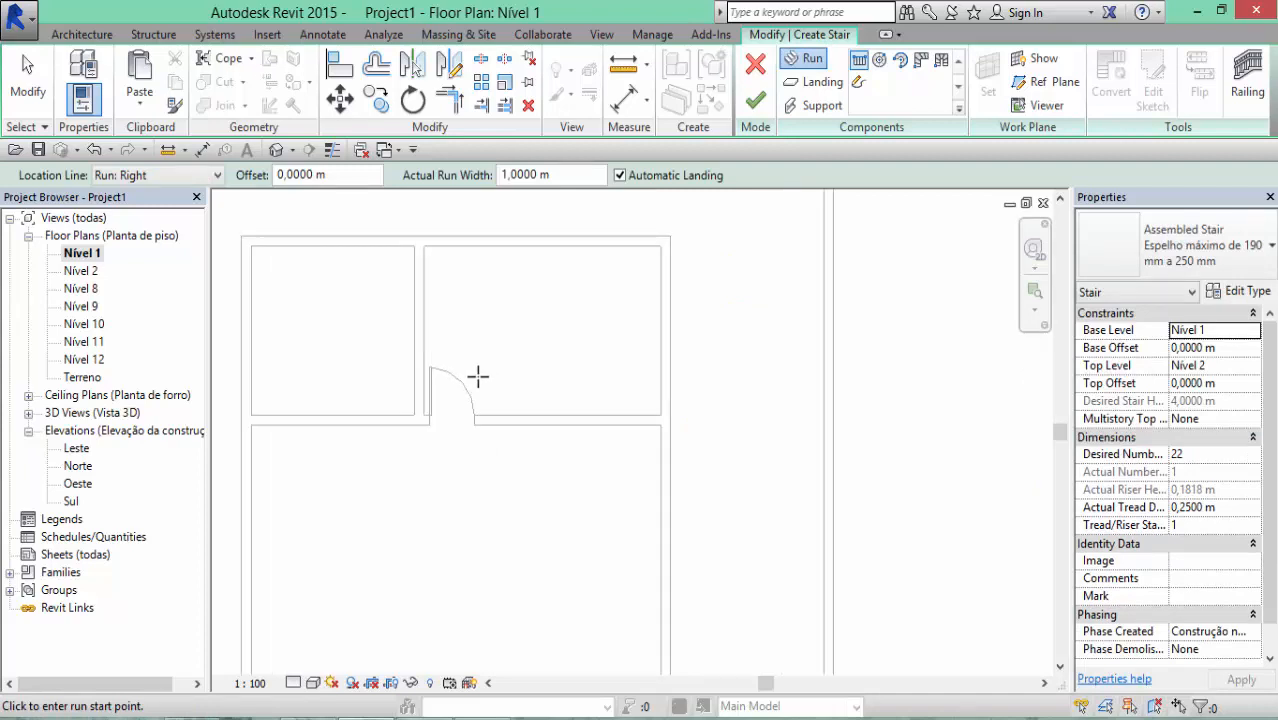
click(478, 376)
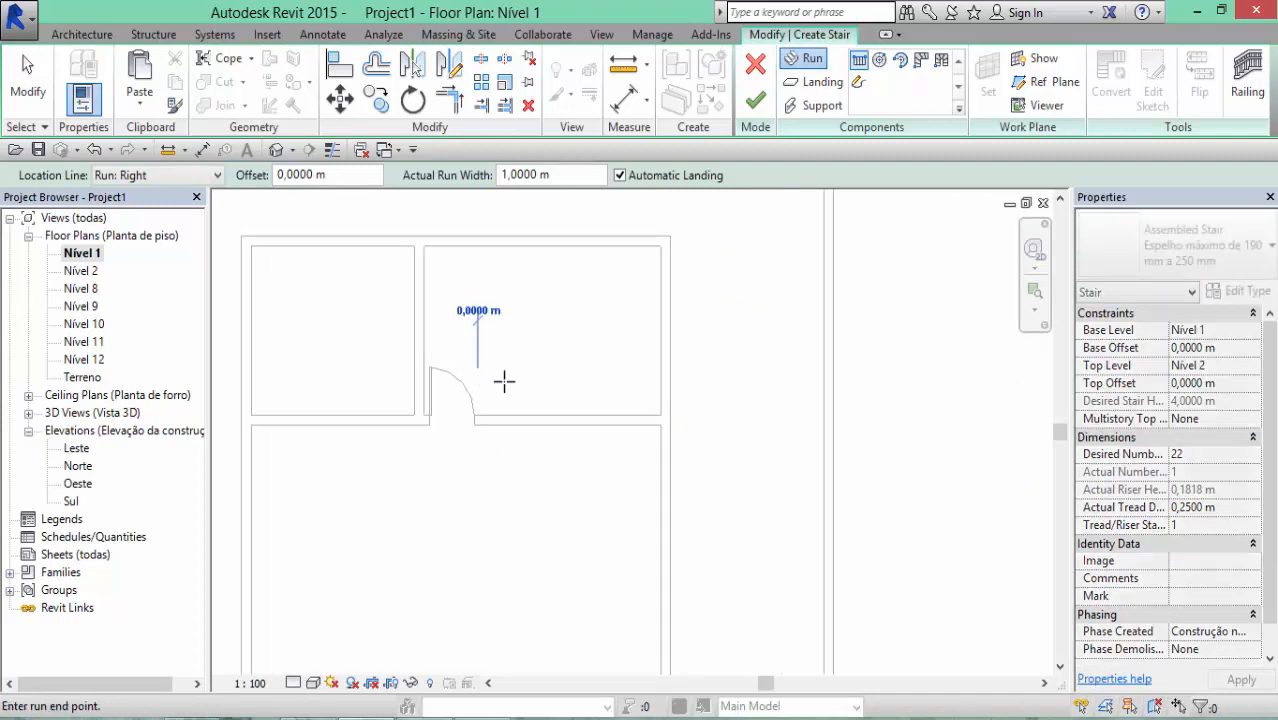
click(589, 378)
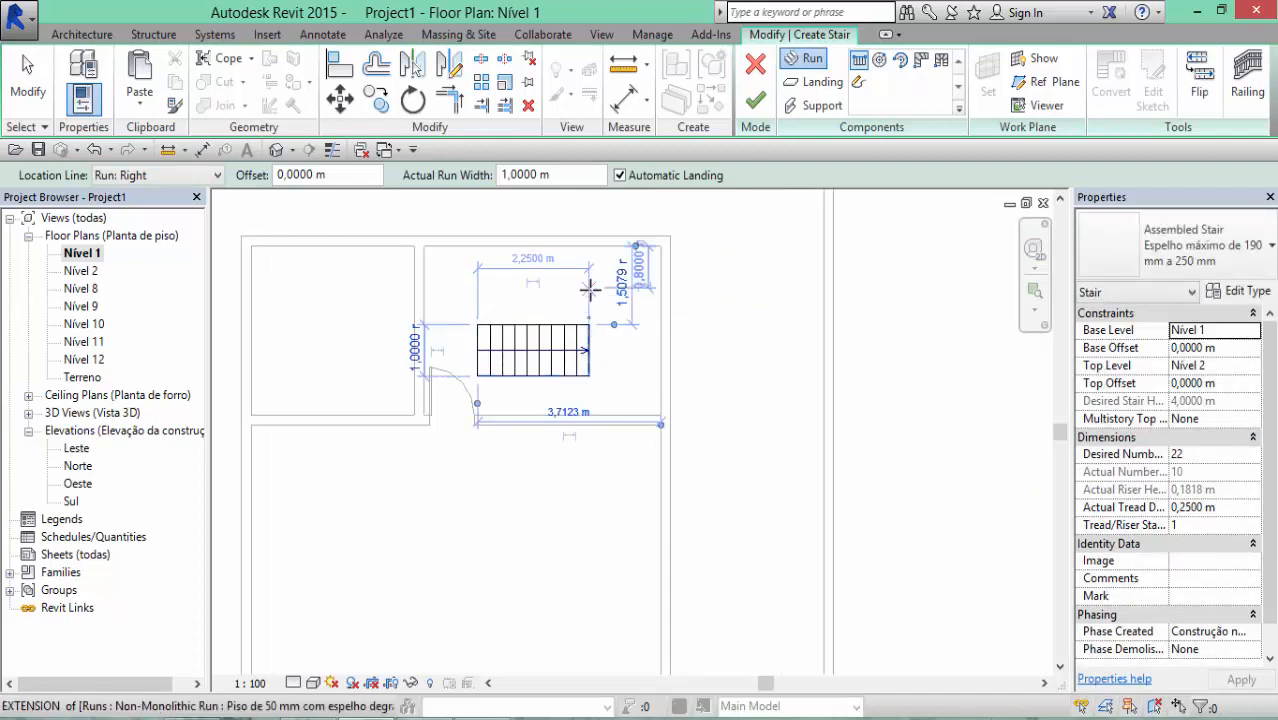
Set the location line to Run: Left and draw the returning second run along the first run's upper edge
click(175, 175)
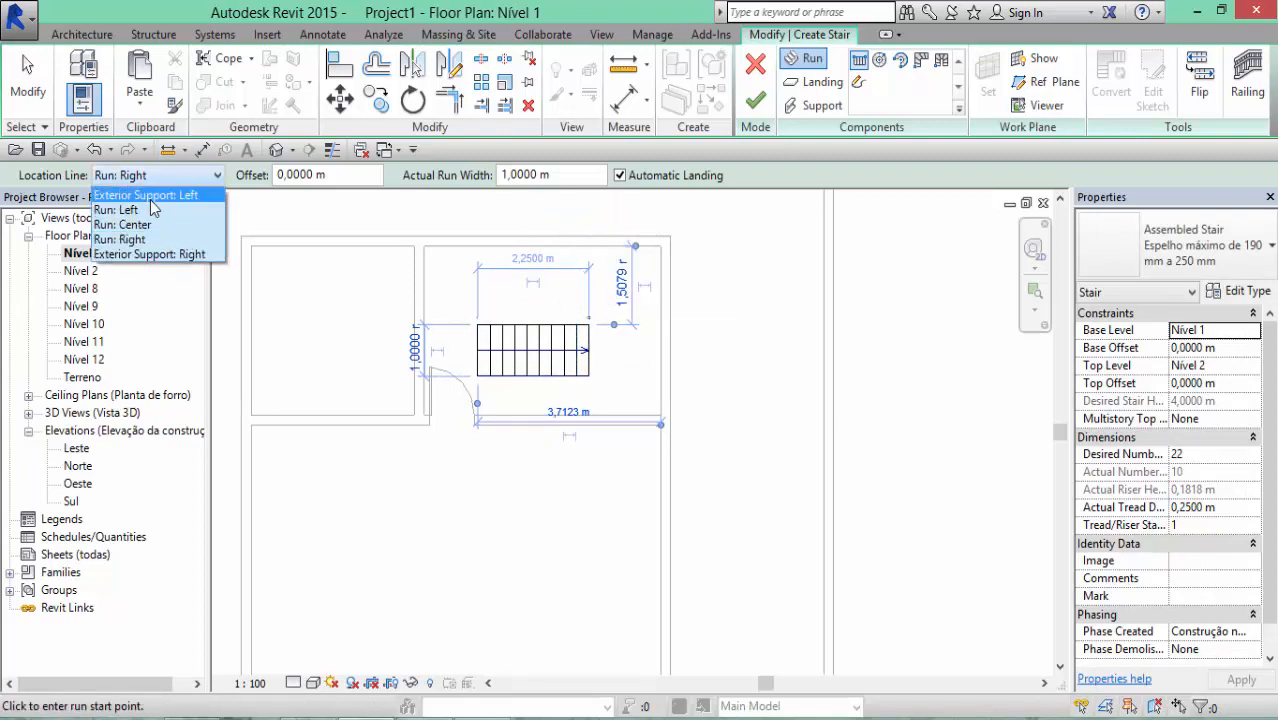
click(180, 209)
scroll(416, 266, up, 2)
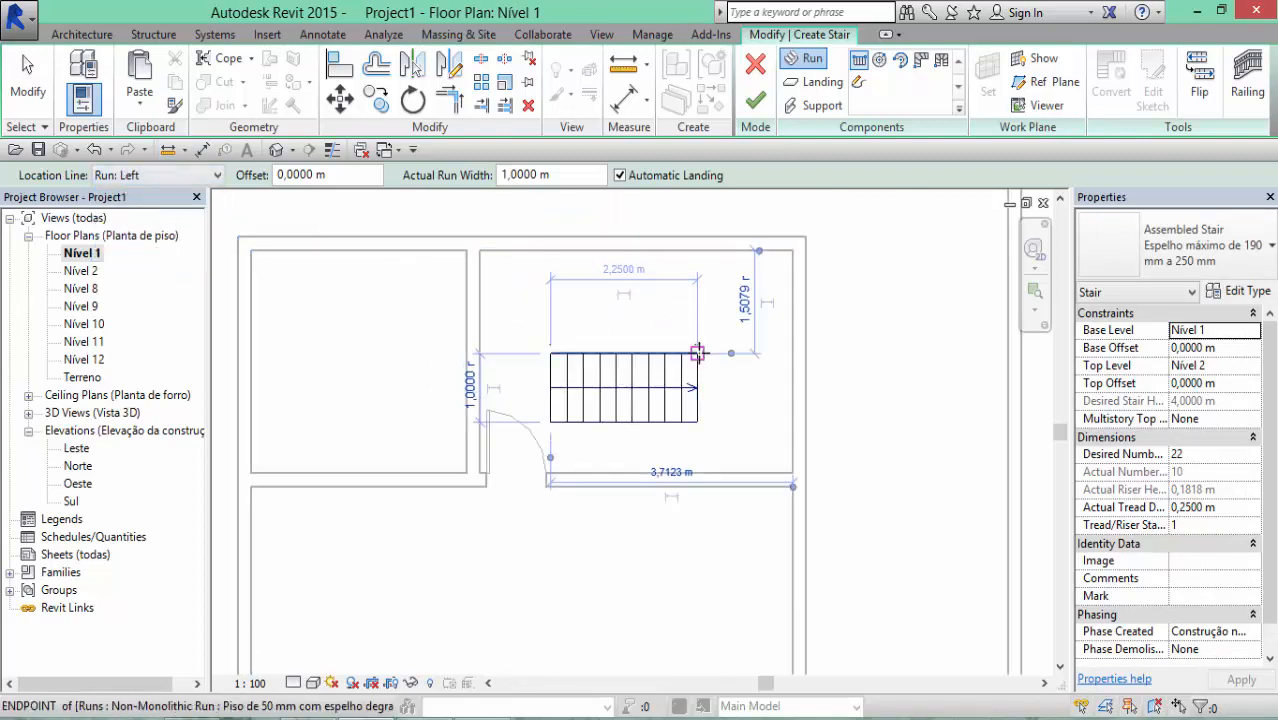
click(693, 354)
scroll(660, 350, up, 1)
click(426, 345)
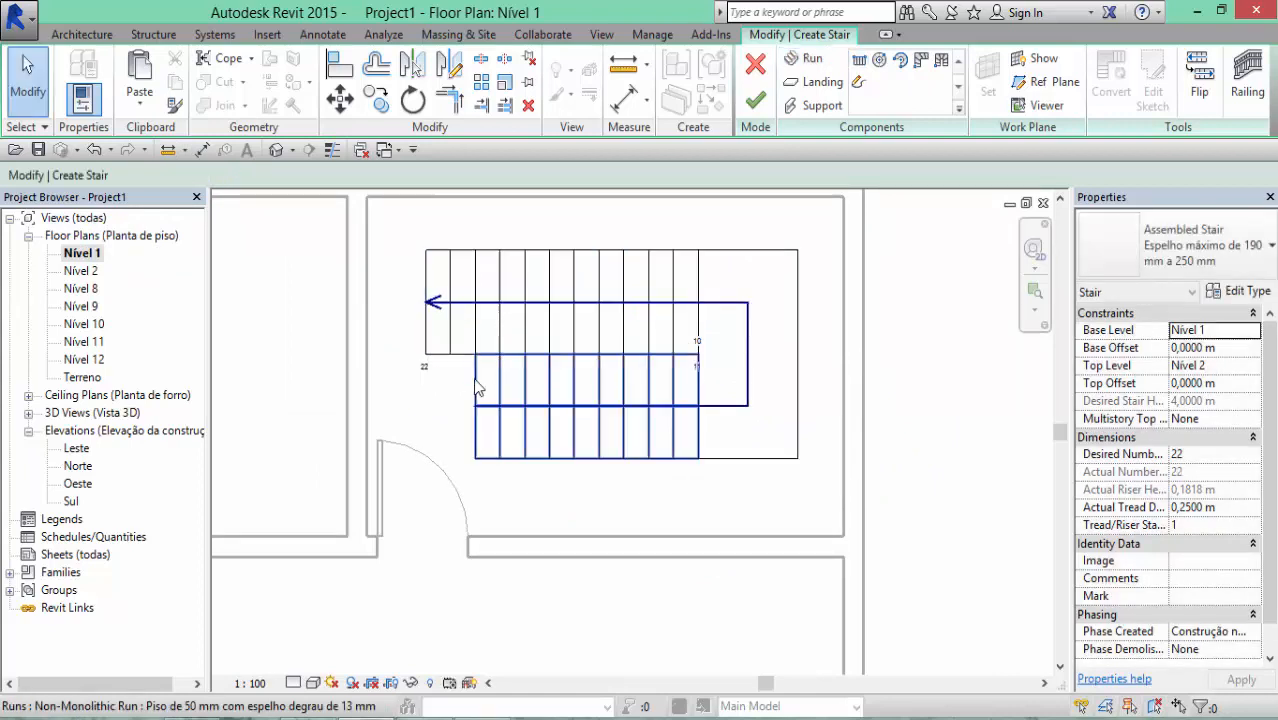
Extend the start of the lower run by one tread to 2.5 m, aligning both runs' ends
click(477, 390)
scroll(474, 462, up, 1)
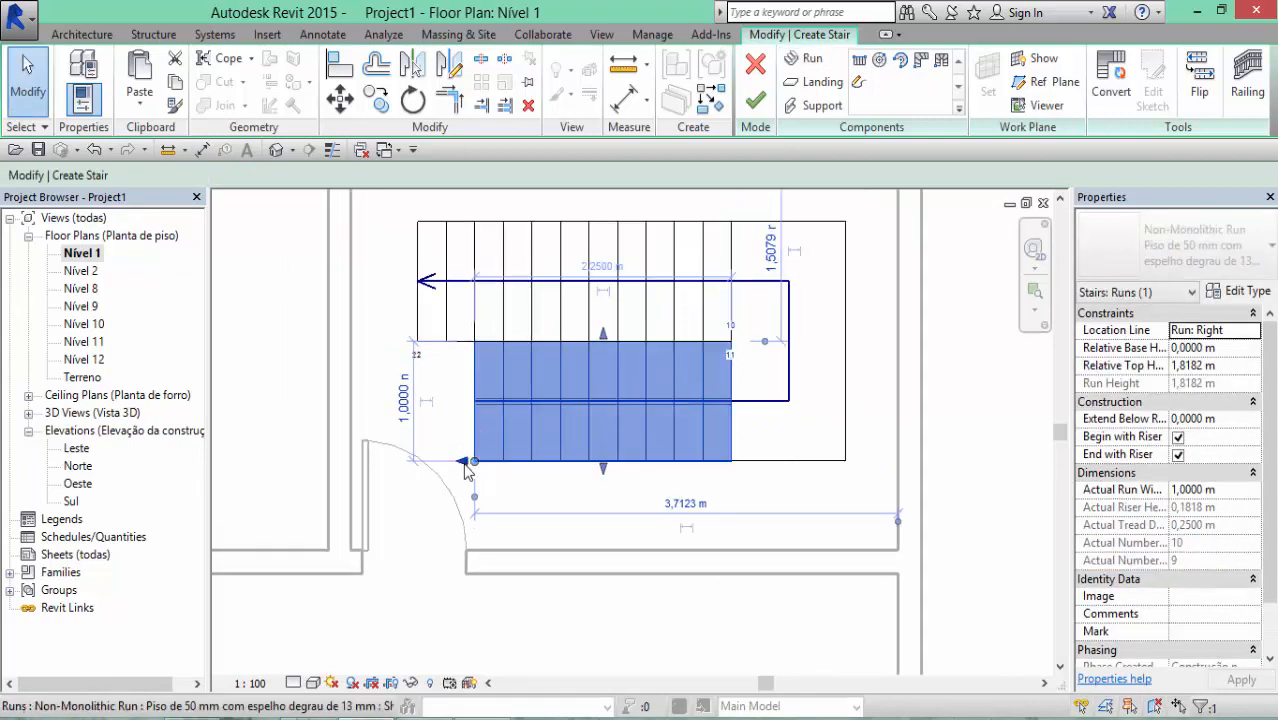
drag(465, 463, 446, 462)
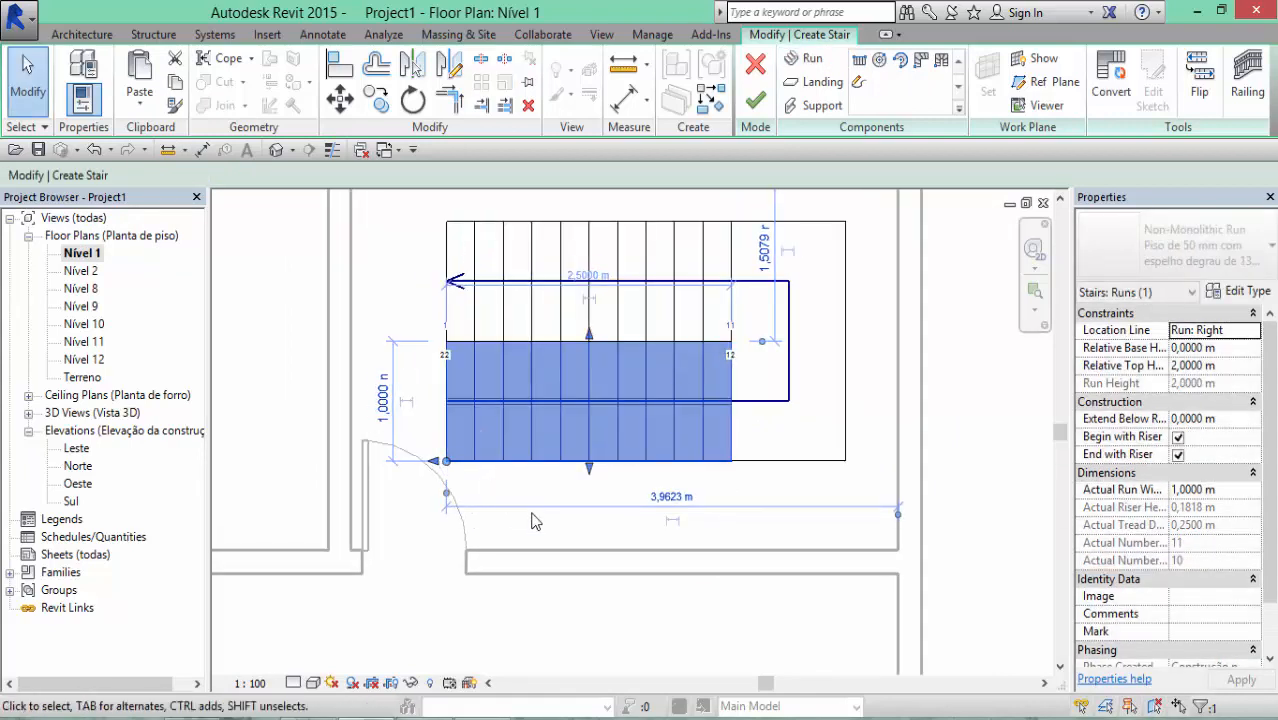
click(577, 543)
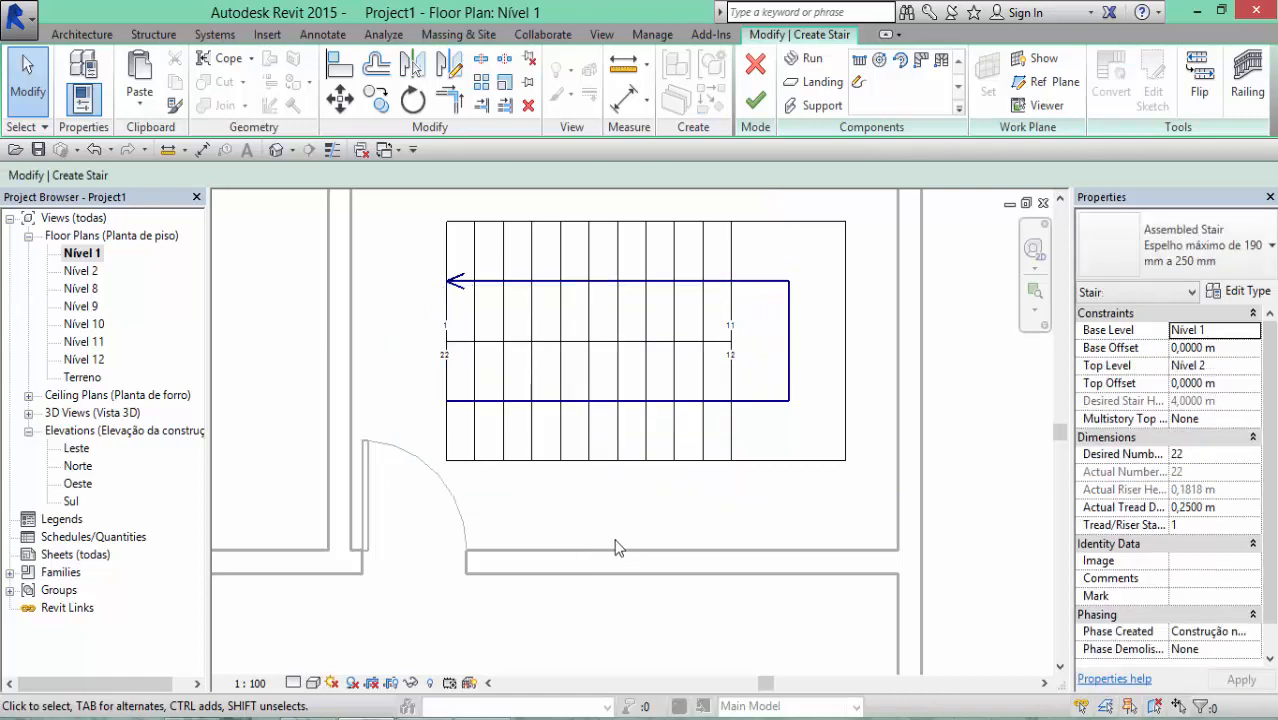
Move the whole stair from its upper-right corner to the room's inner upper-right wall corner, and finish the stair
scroll(605, 433, down, 2)
middle_drag(615, 401, 620, 457)
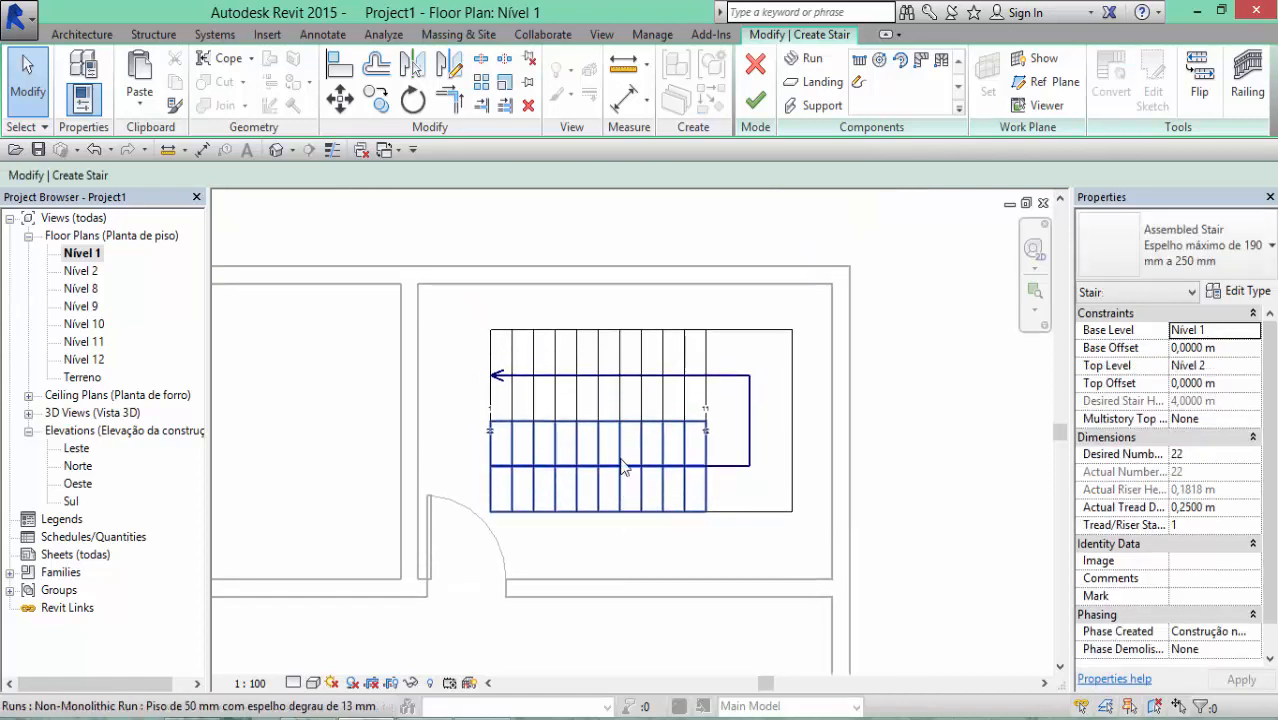
scroll(606, 332, up, 1)
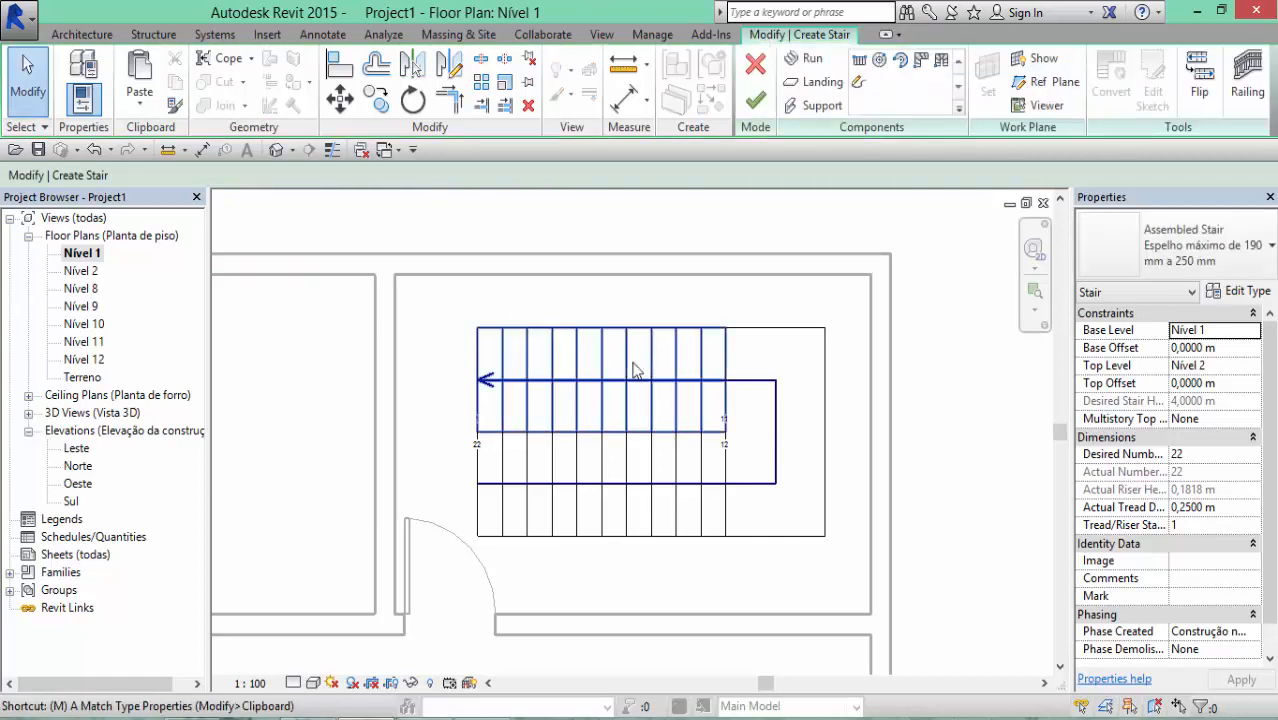
drag(450, 304, 848, 568)
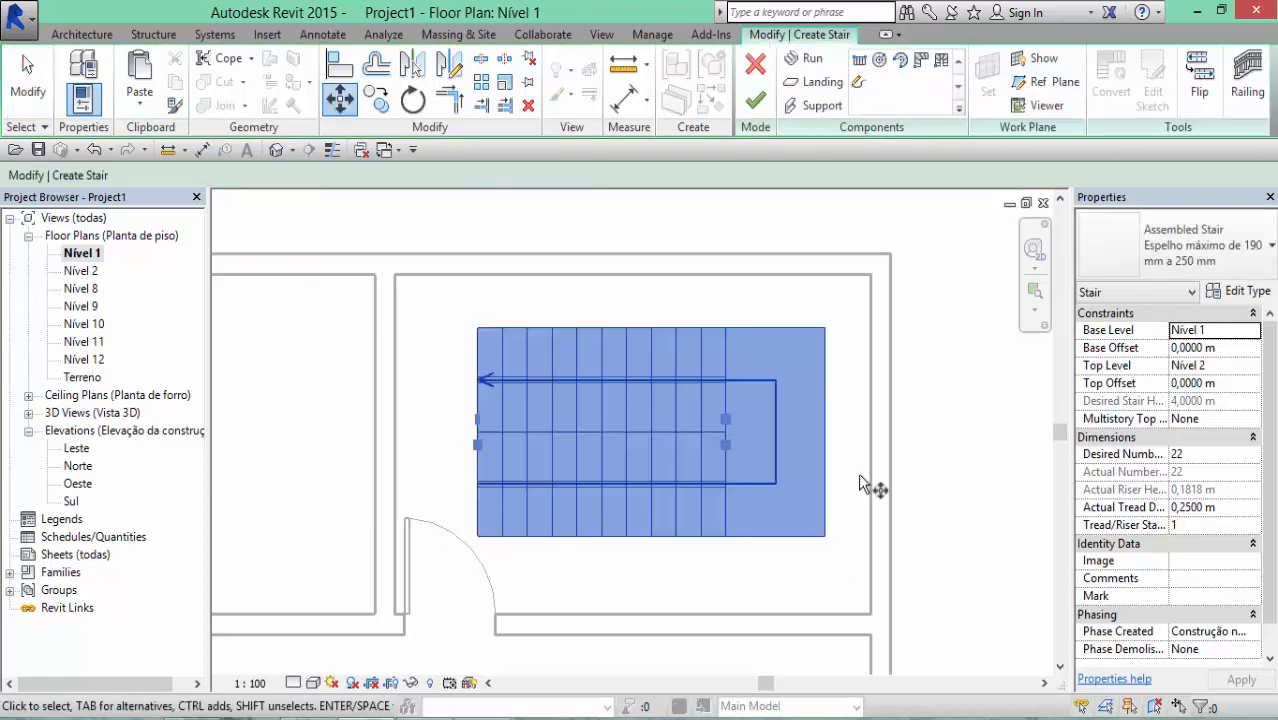
key(m)
key(v)
click(828, 331)
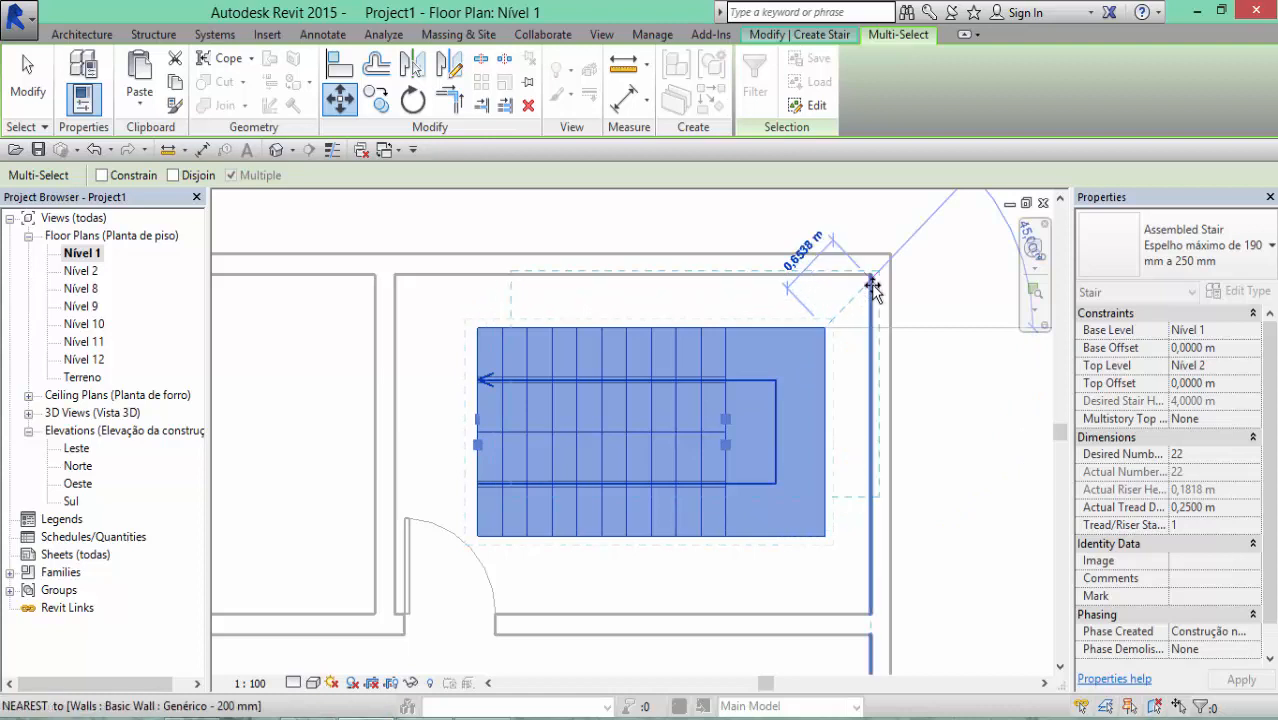
click(869, 274)
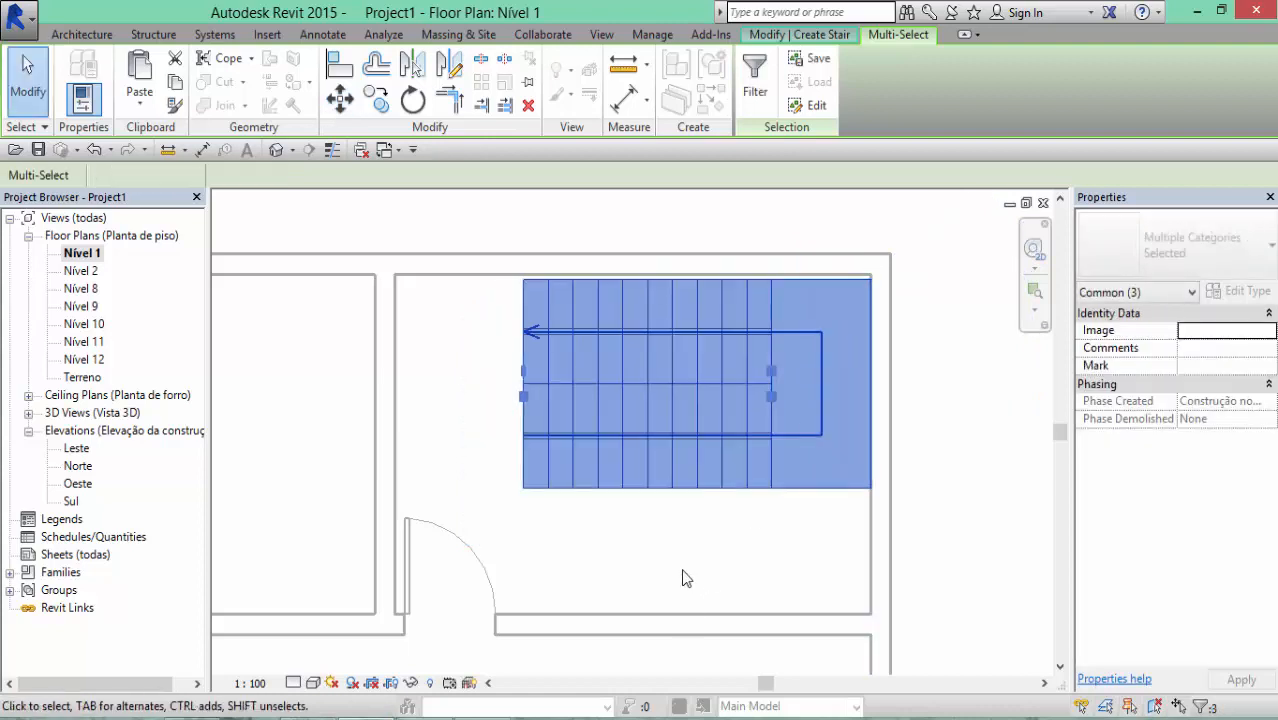
click(683, 576)
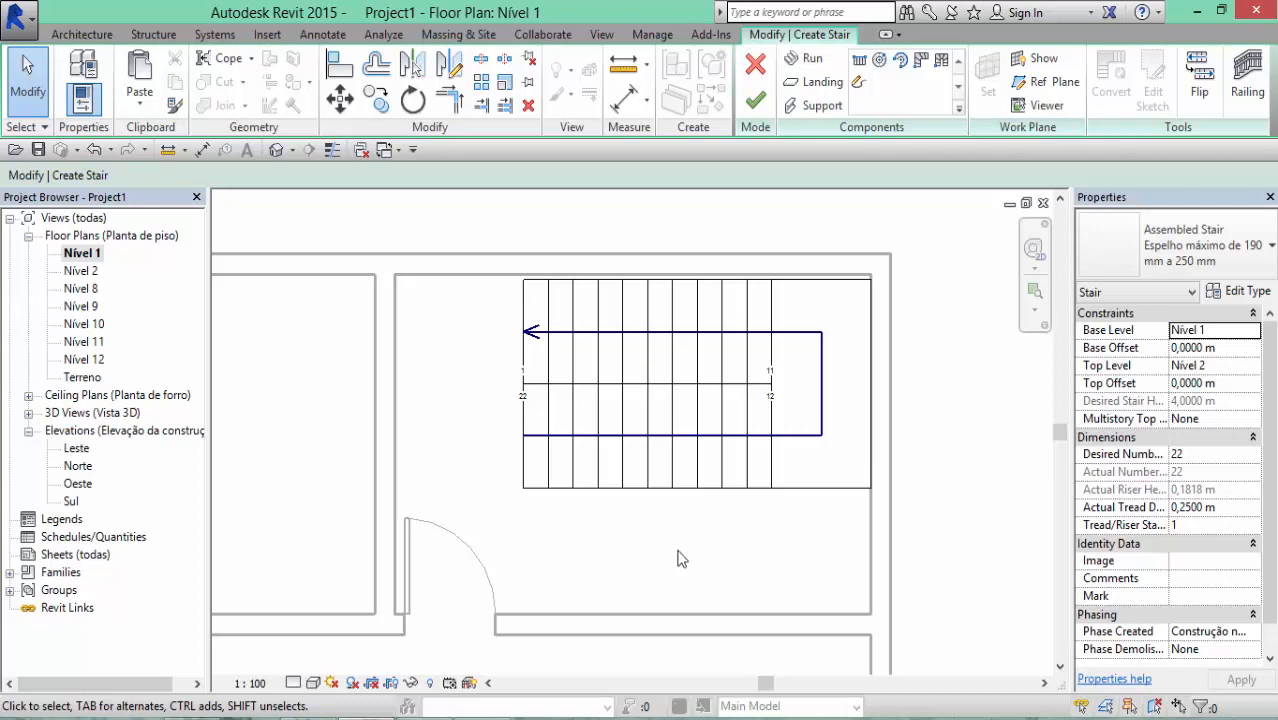
click(757, 100)
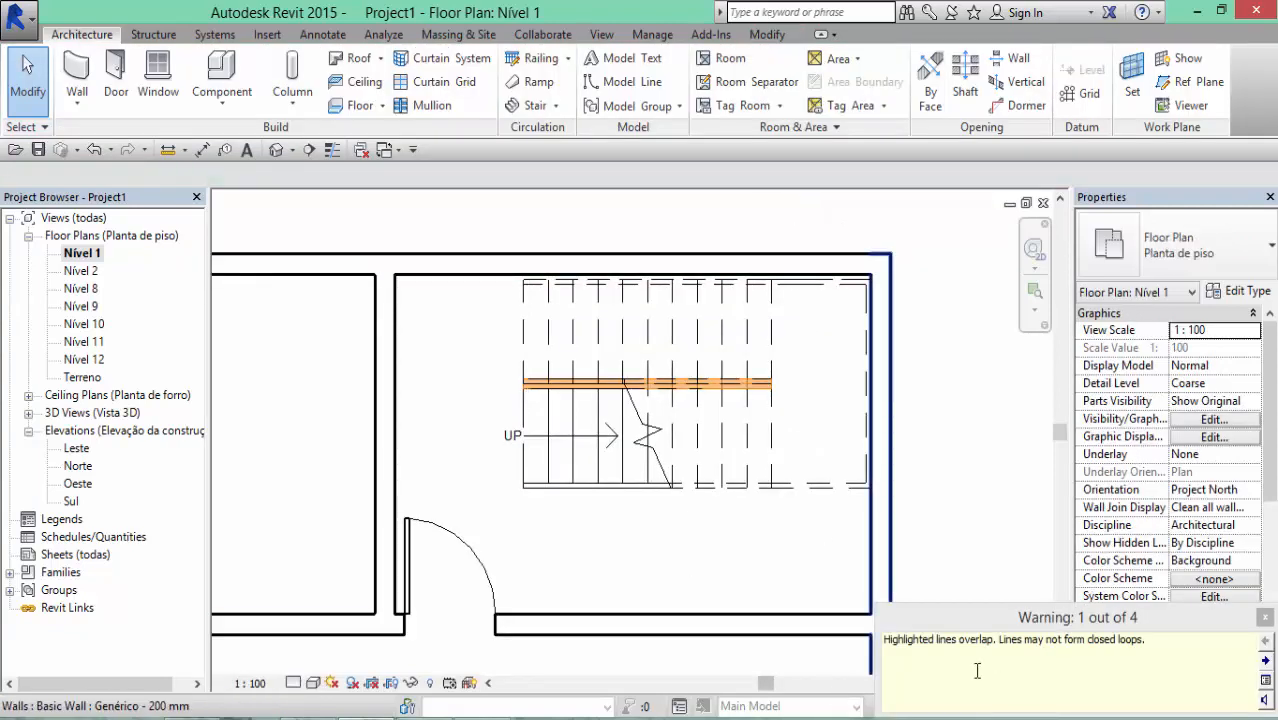
click(1265, 618)
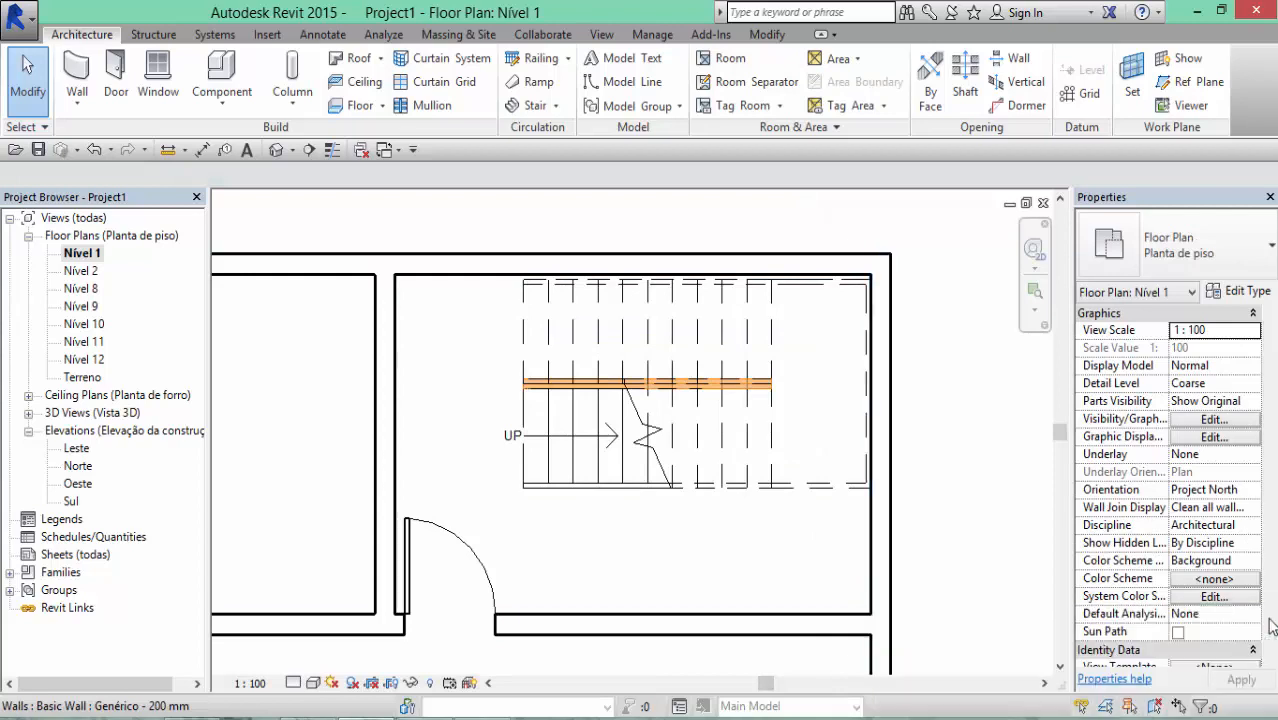
In the 3D view, set the stair's Multistory Top Level to Nível 12 to repeat it through all floors
click(276, 150)
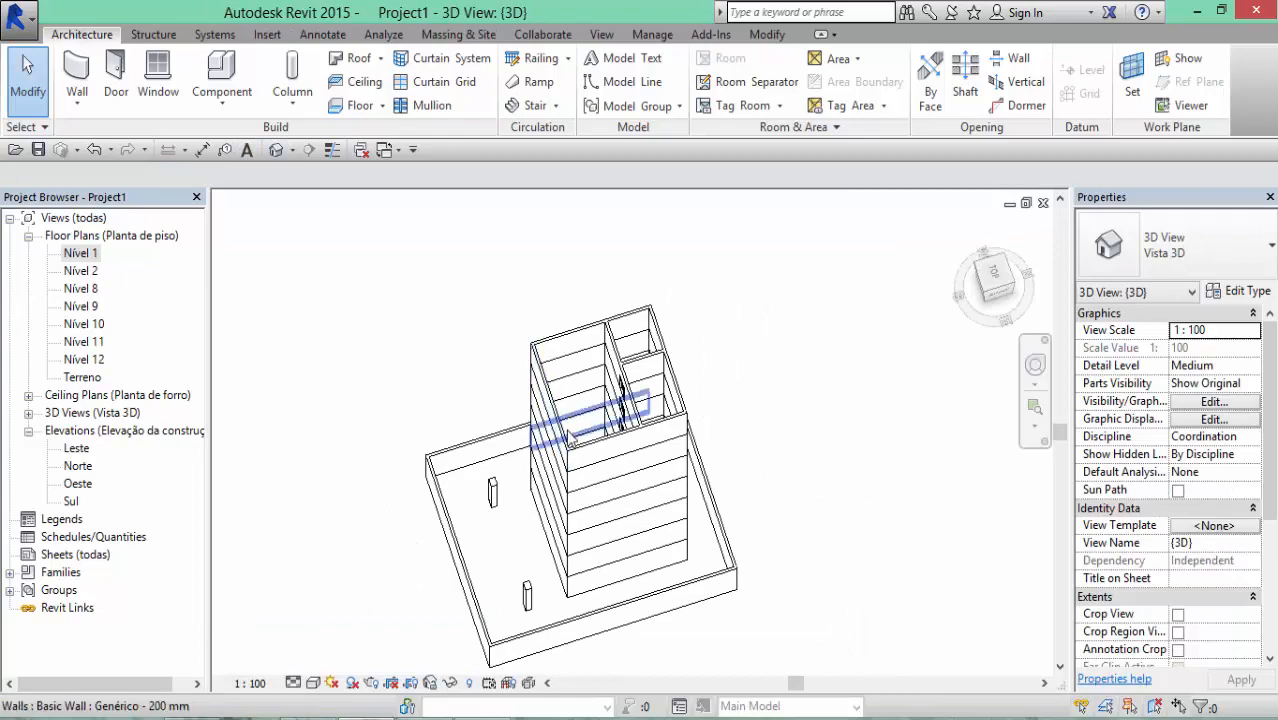
shift+middle_drag(608, 410, 75, 510)
scroll(484, 446, up, 8)
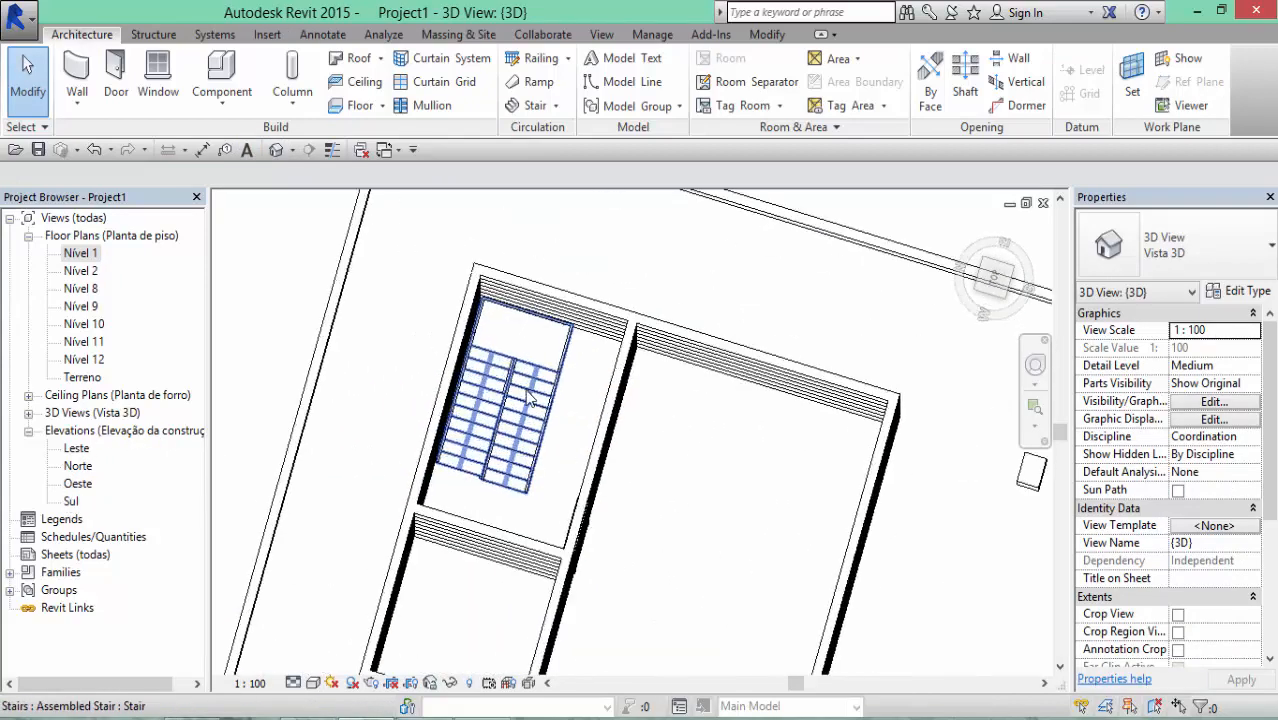
shift+middle_drag(472, 432, 463, 409)
scroll(463, 409, down, 3)
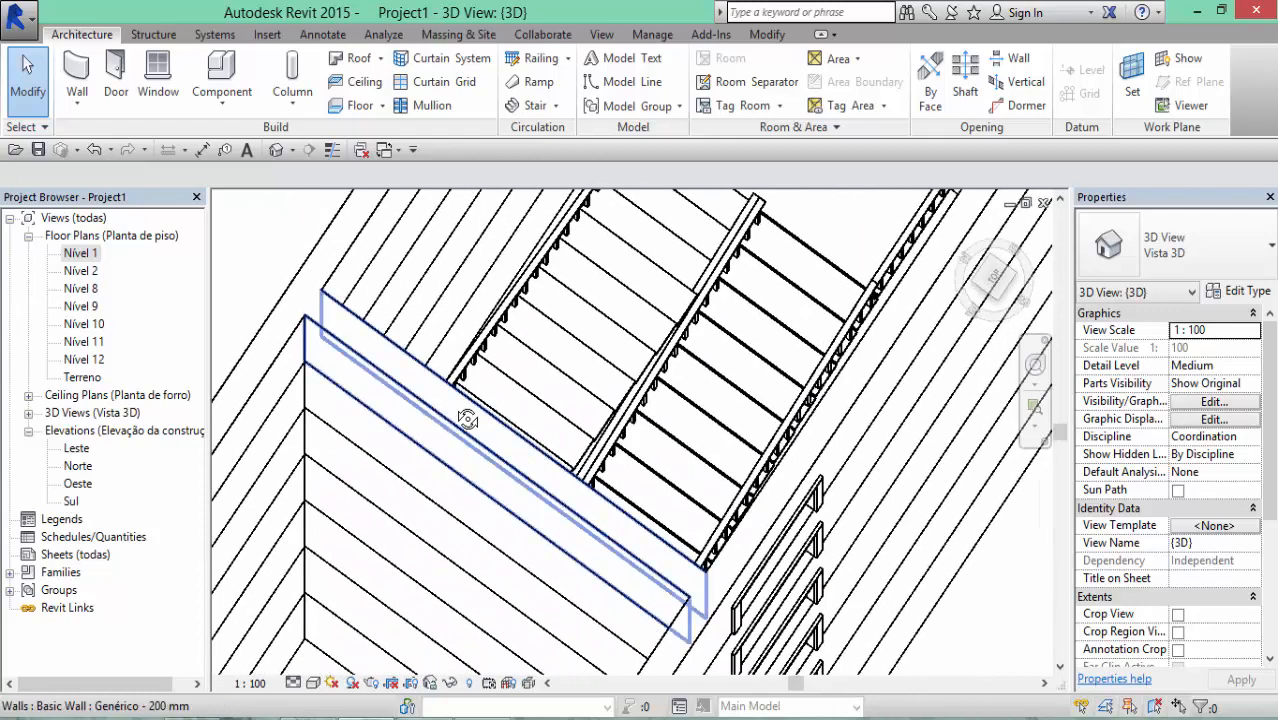
click(760, 266)
scroll(760, 266, down, 4)
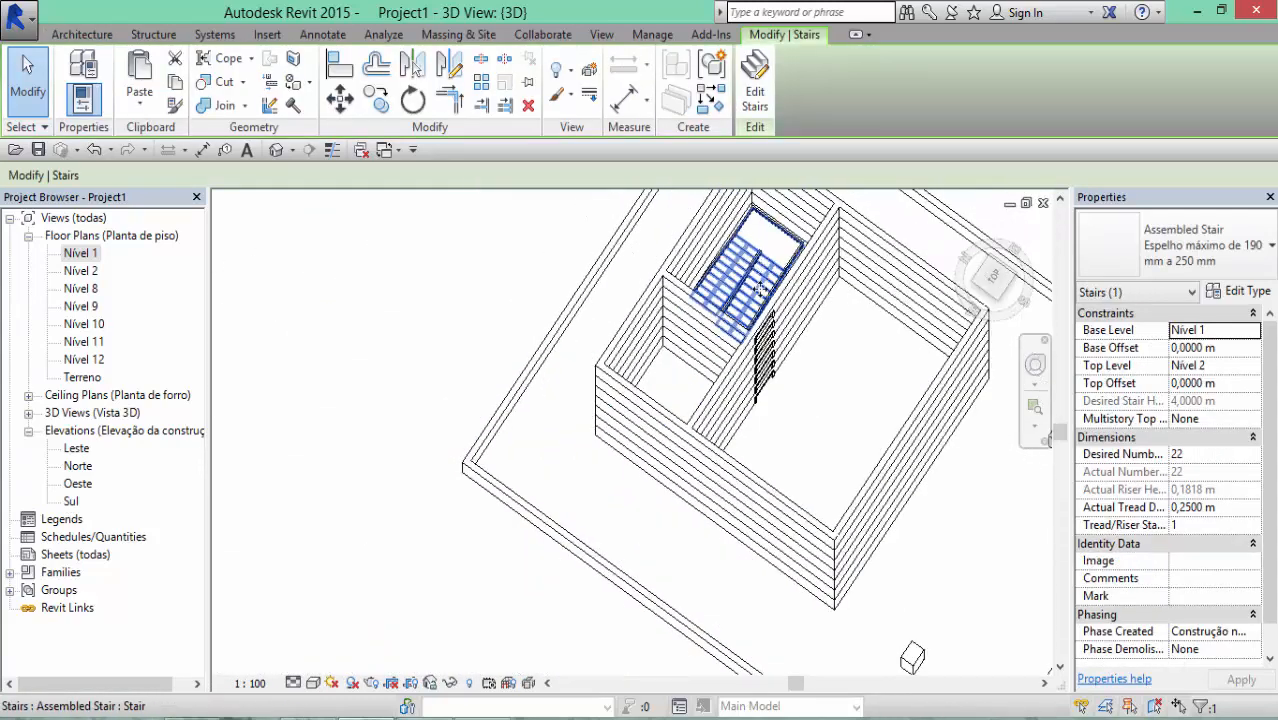
click(1252, 420)
click(1221, 520)
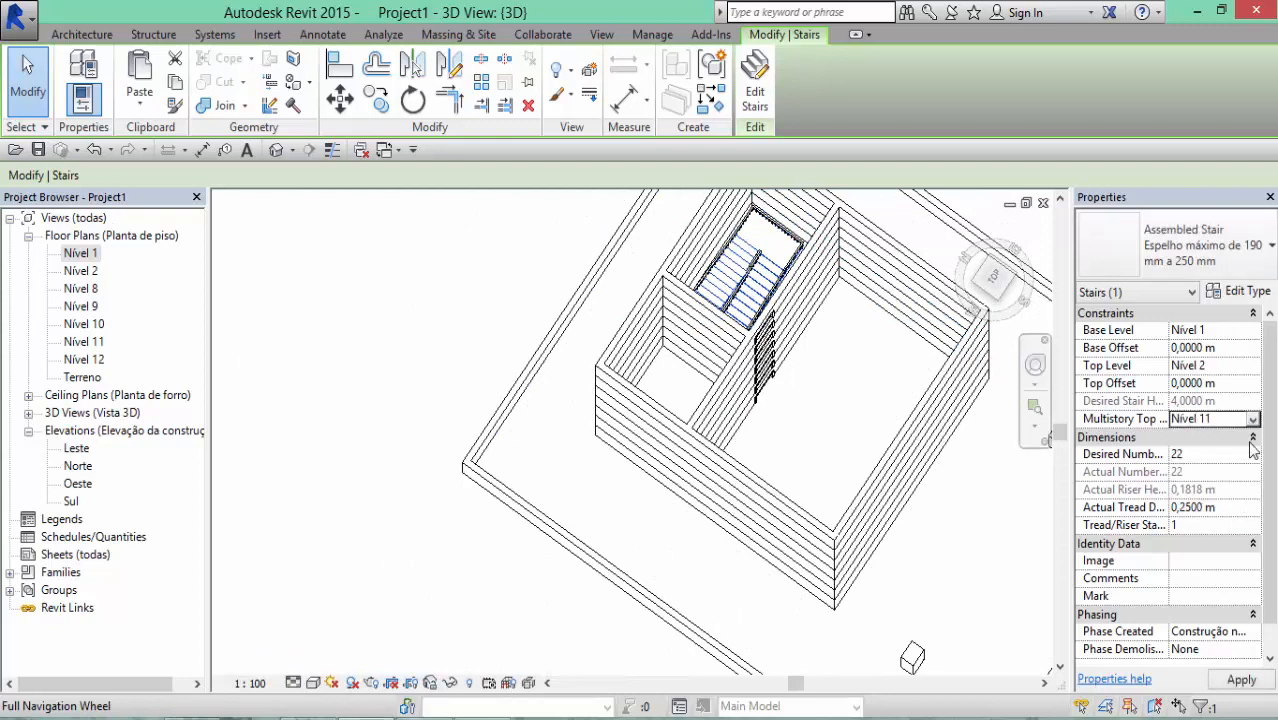
click(1252, 420)
drag(1250, 482, 1249, 506)
click(1215, 510)
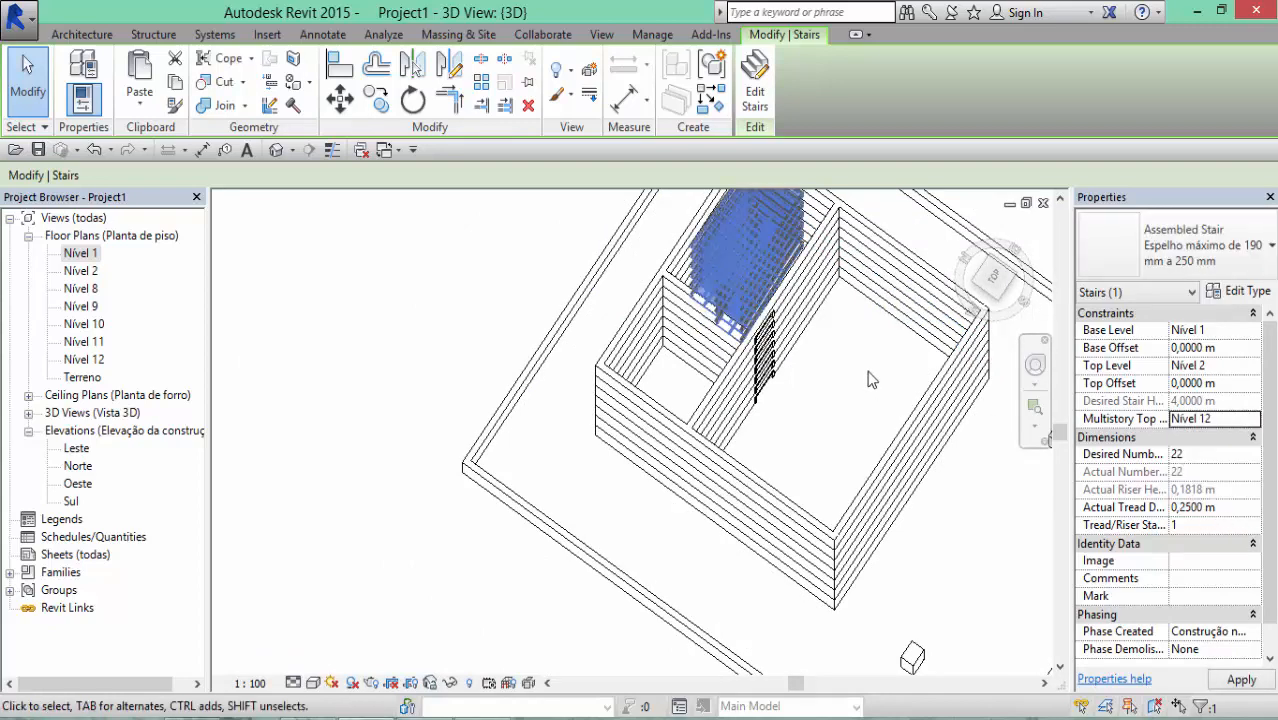
click(860, 366)
Examine the repeated stair in 3D, especially the inner railing between the two runs and the outer railing around the landing
shift+middle_drag(856, 364, 693, 254)
middle_drag(818, 314, 772, 608)
shift+middle_drag(848, 392, 950, 431)
scroll(770, 400, up, 10)
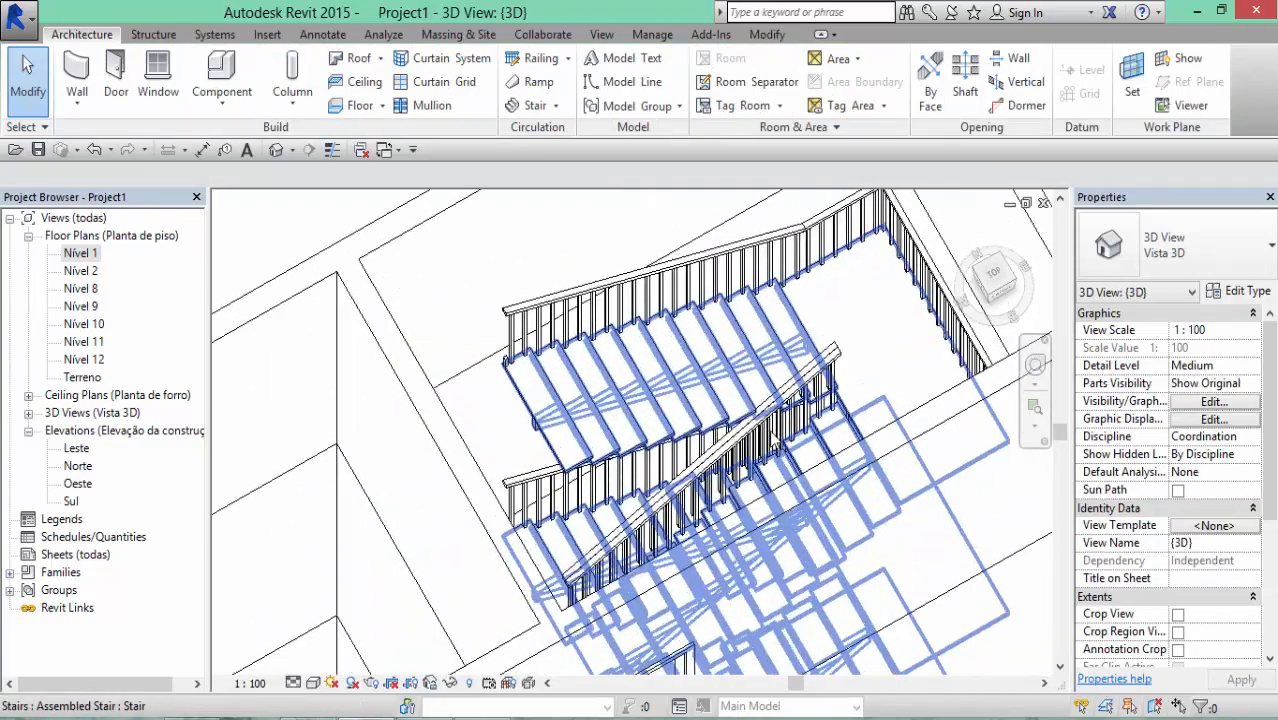
shift+middle_drag(775, 389, 768, 391)
middle_drag(643, 445, 890, 280)
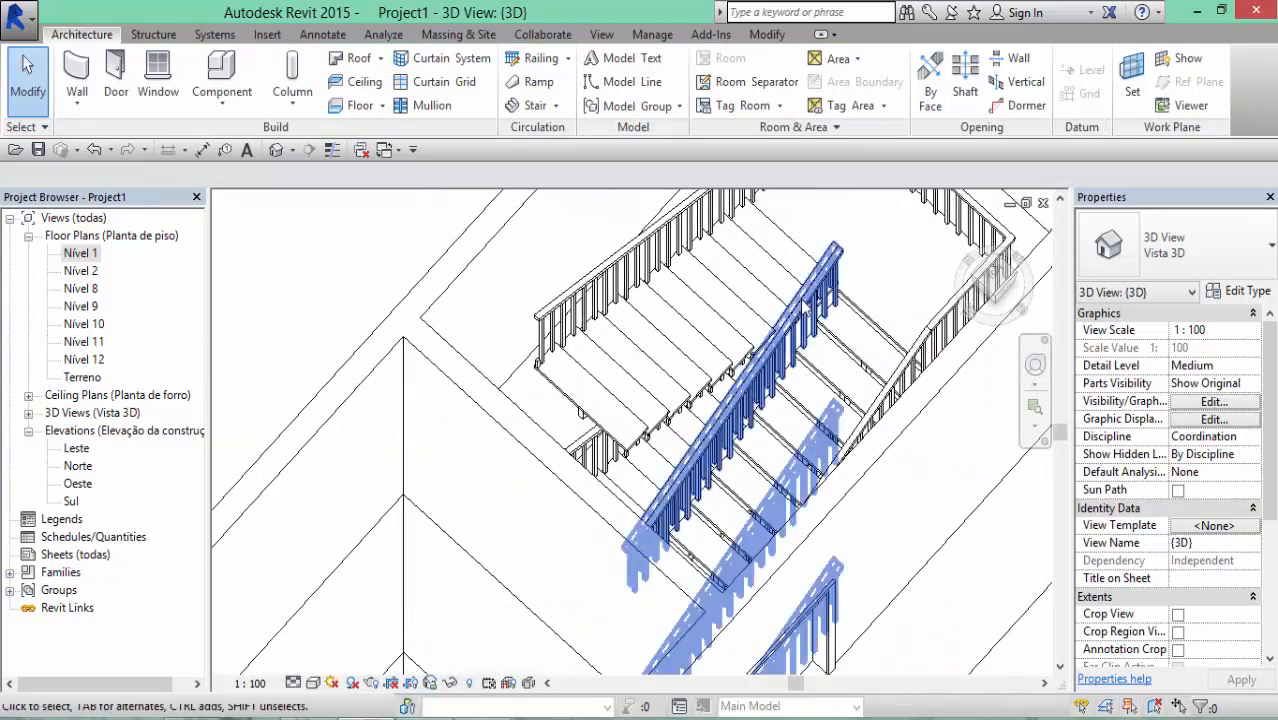
scroll(816, 314, down, 3)
shift+middle_drag(816, 306, 881, 339)
scroll(736, 305, up, 4)
middle_drag(591, 585, 830, 280)
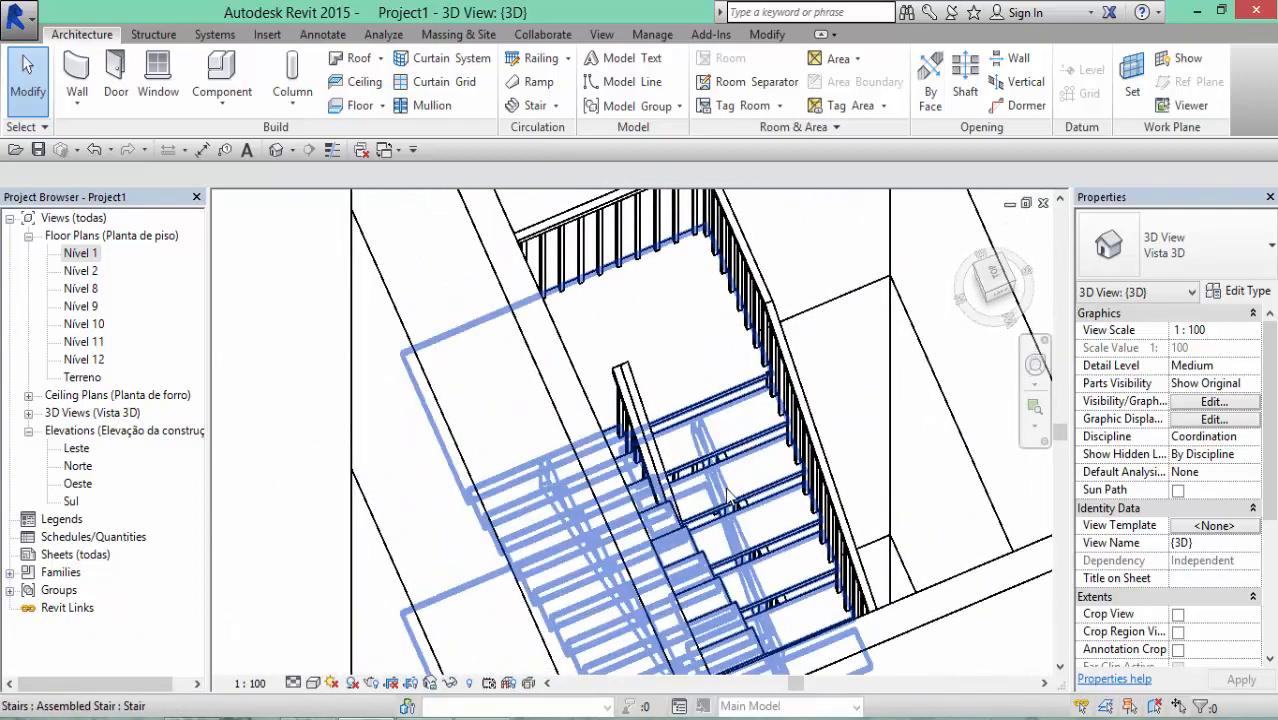
middle_drag(662, 441, 516, 320)
click(578, 260)
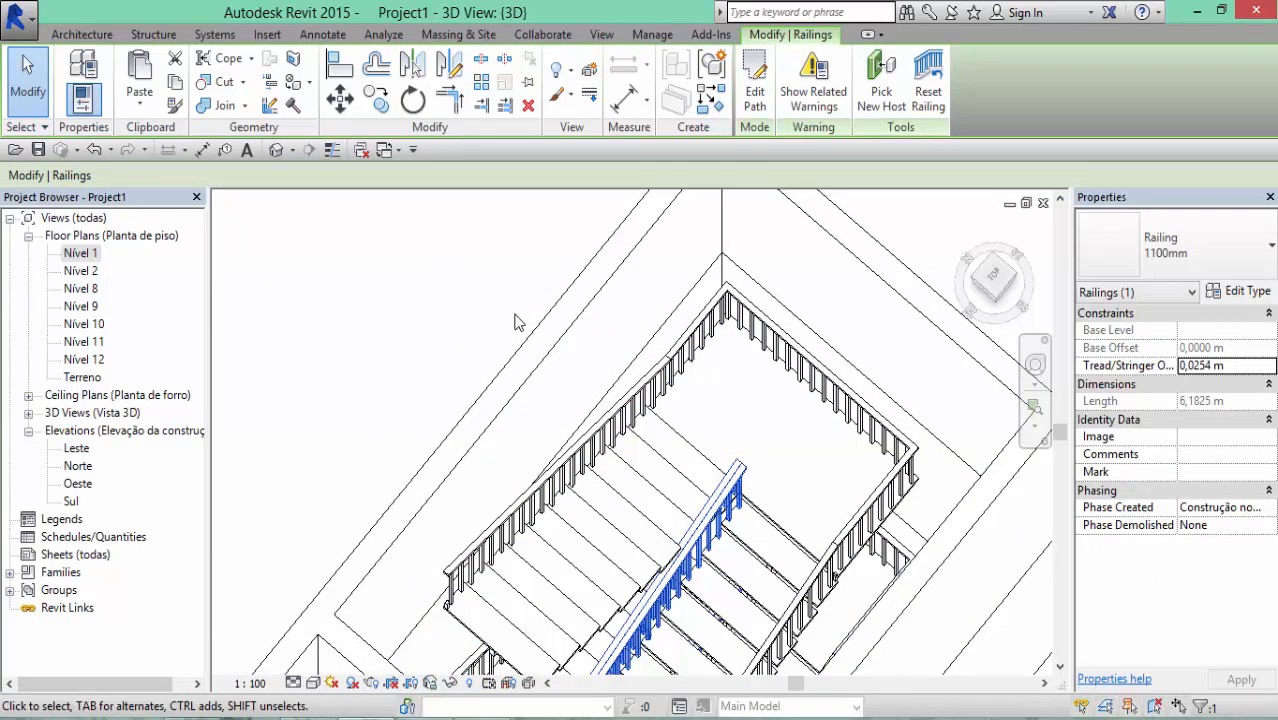
click(514, 319)
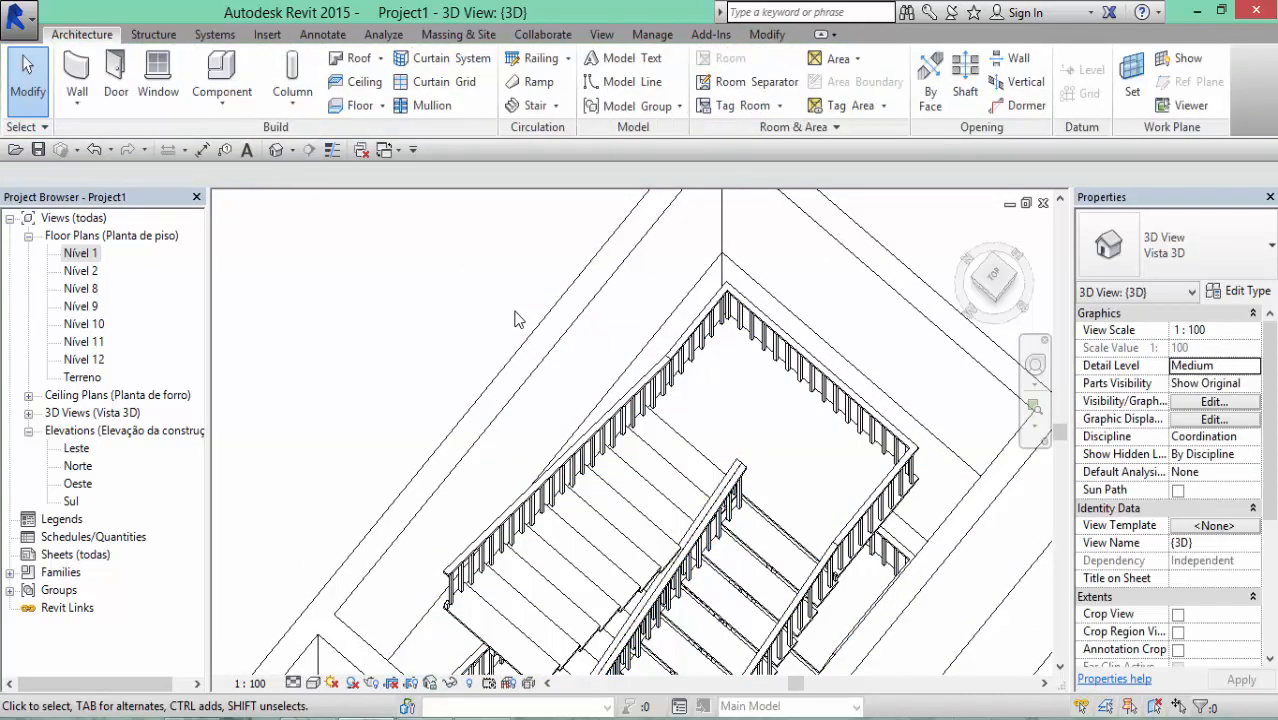
Return to the Nível 1 floor plan and open the multistory stair for editing
double_click(81, 254)
scroll(706, 403, up, 2)
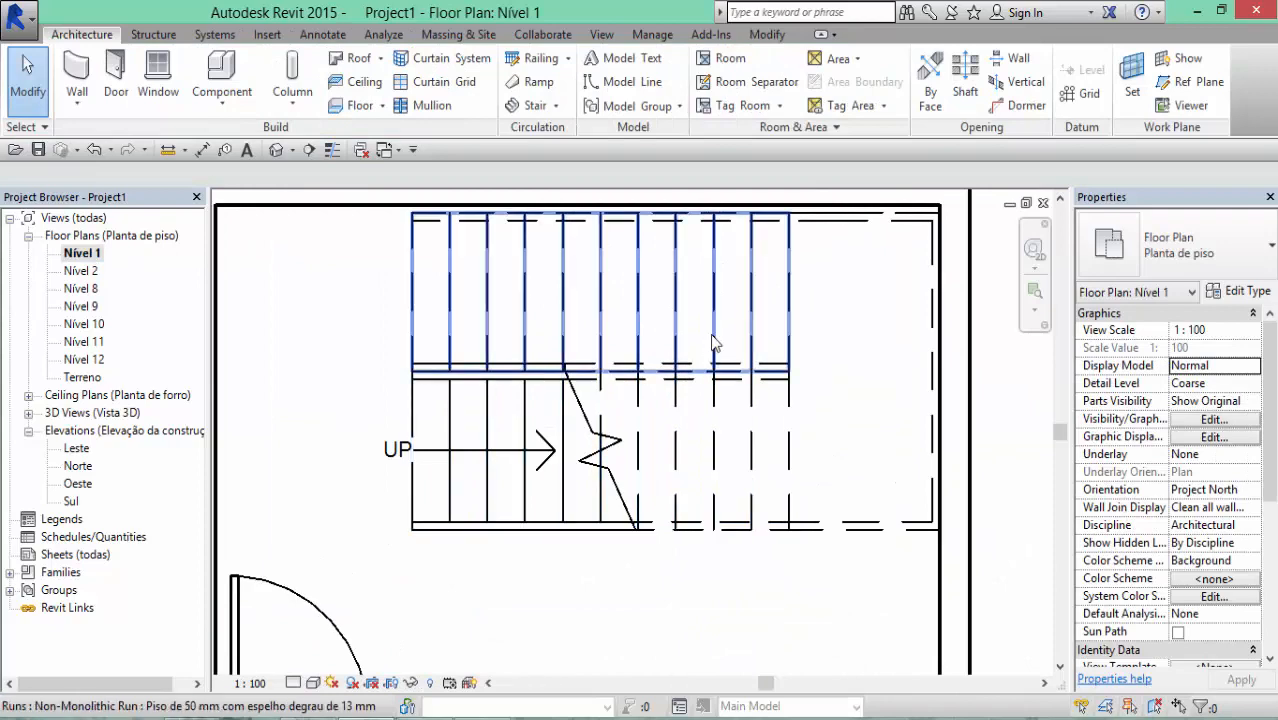
click(713, 340)
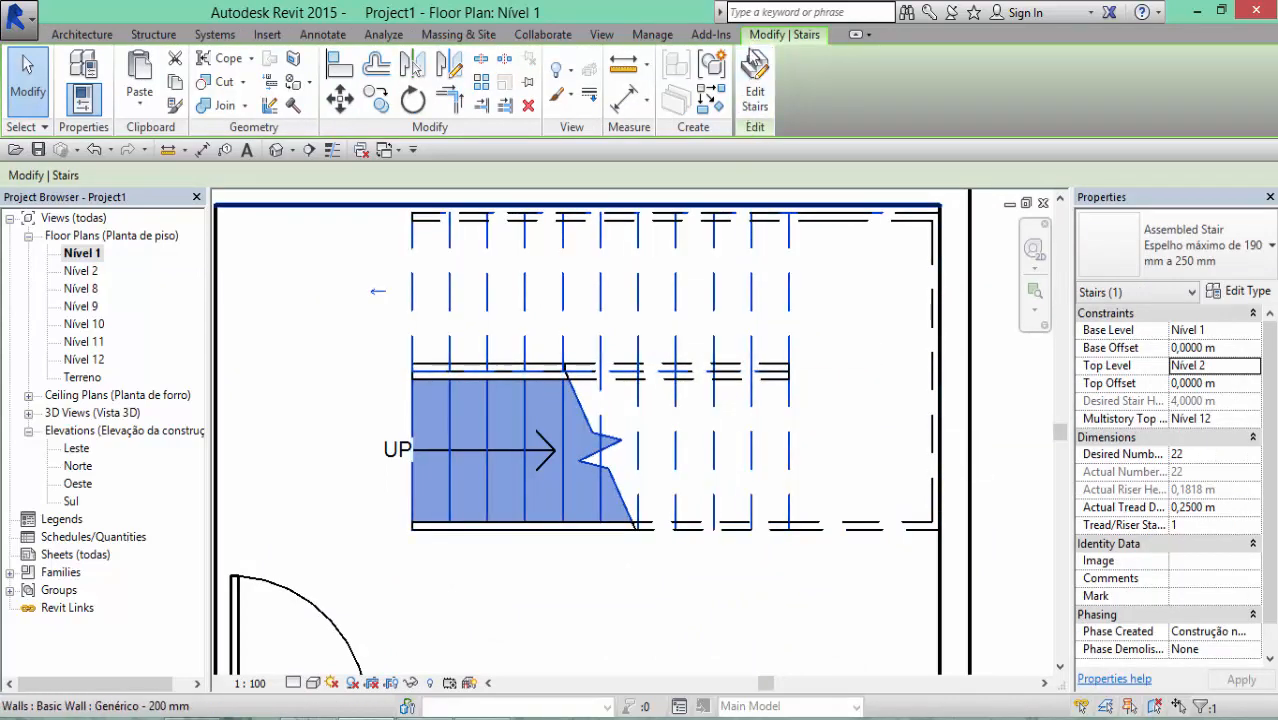
click(754, 66)
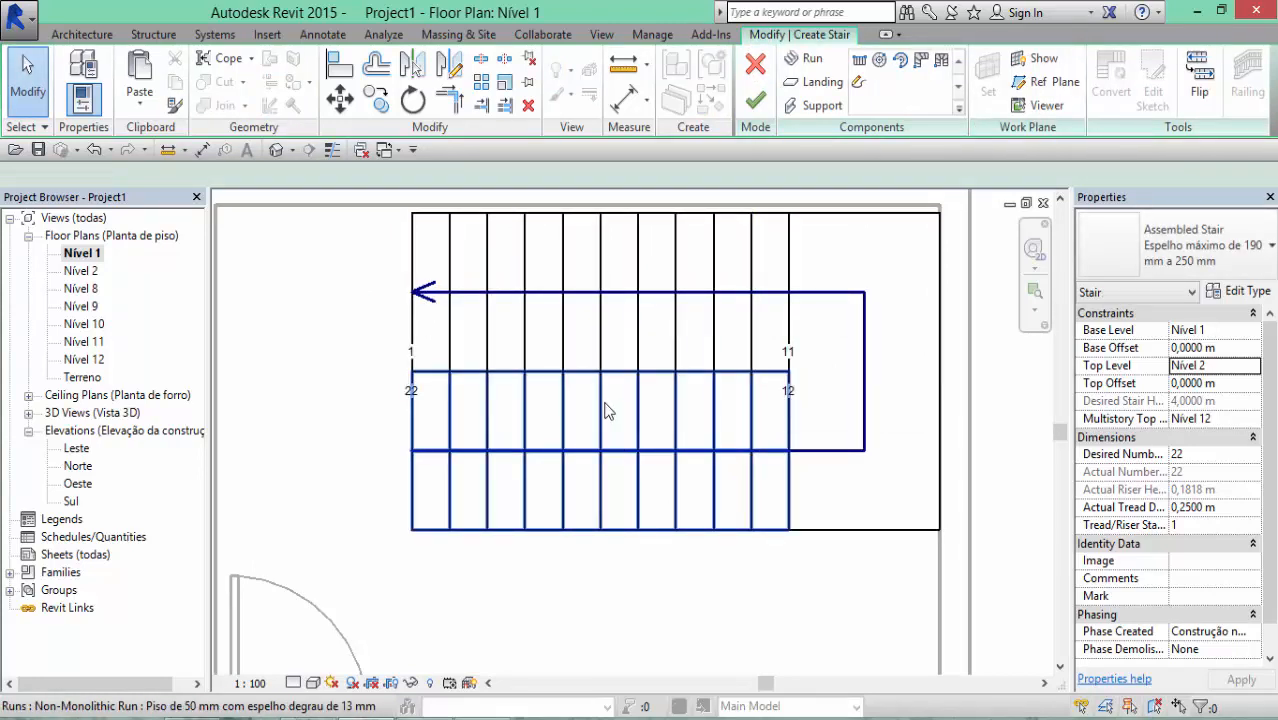
Move the lower run away from the upper run until its lower edge meets the inner face of the room's lower wall
click(607, 410)
drag(607, 427, 608, 467)
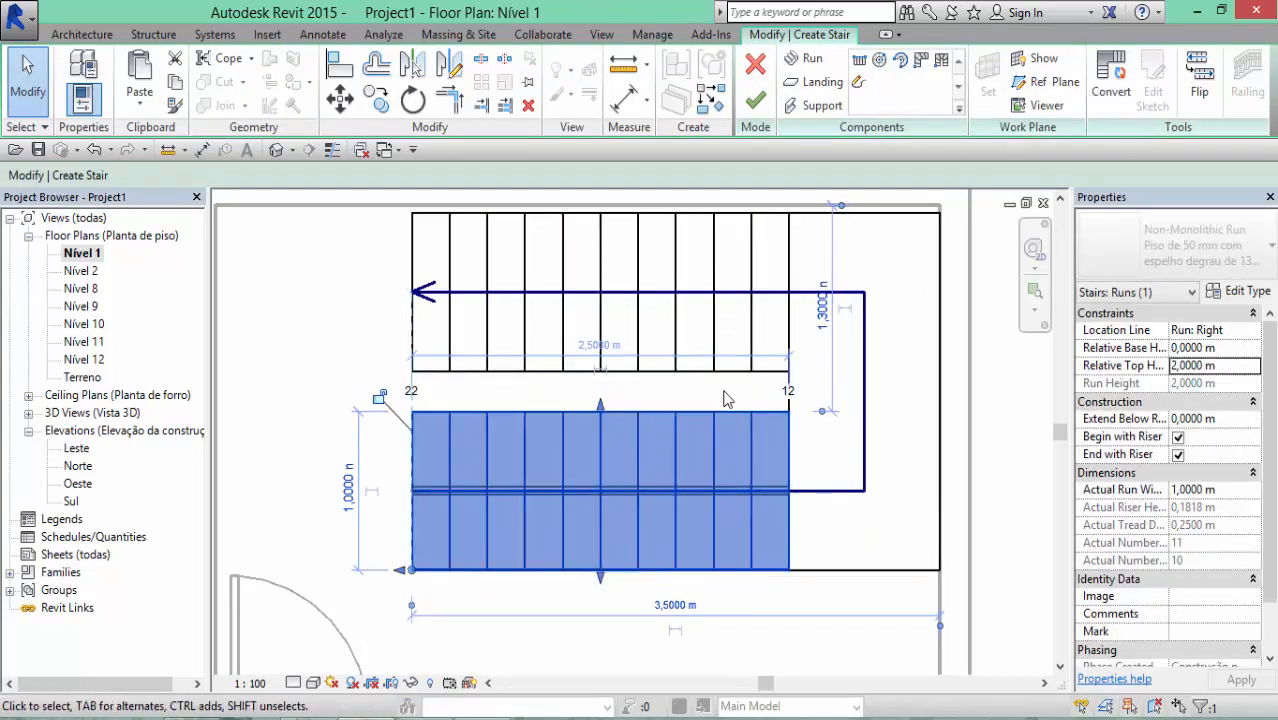
click(476, 400)
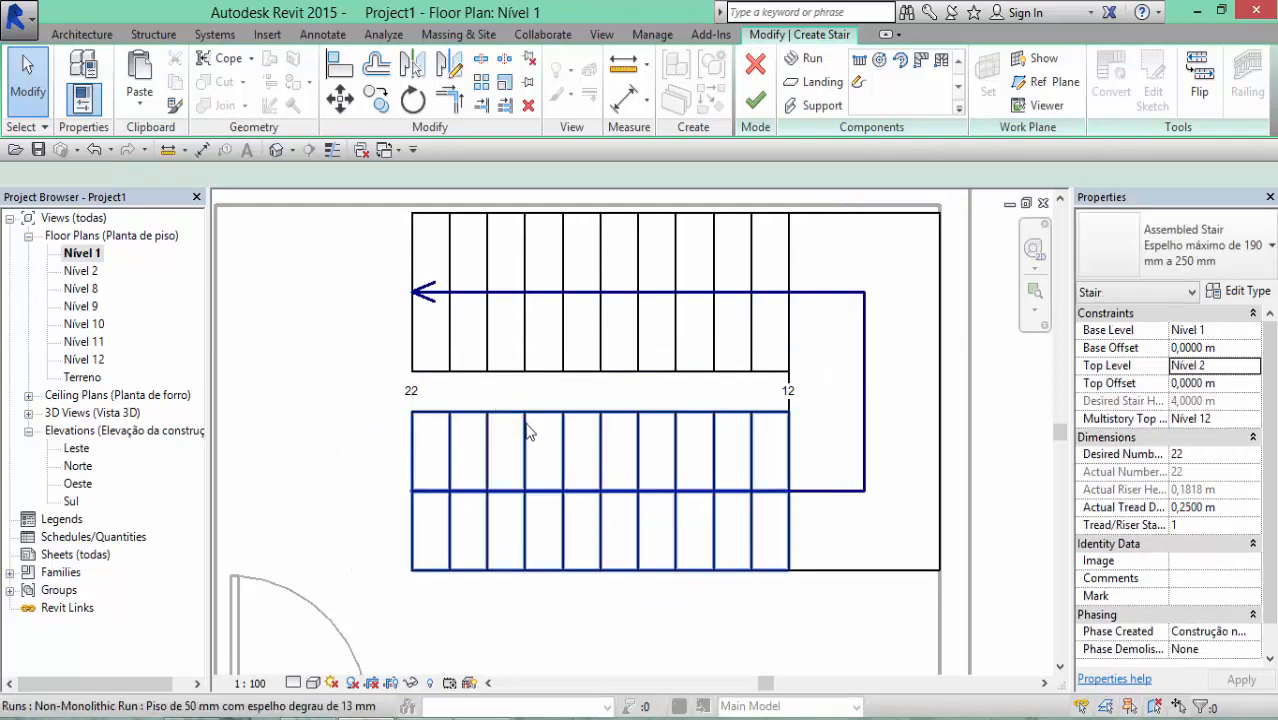
drag(529, 429, 516, 554)
scroll(530, 414, down, 1)
middle_drag(530, 414, 523, 261)
scroll(549, 416, up, 1)
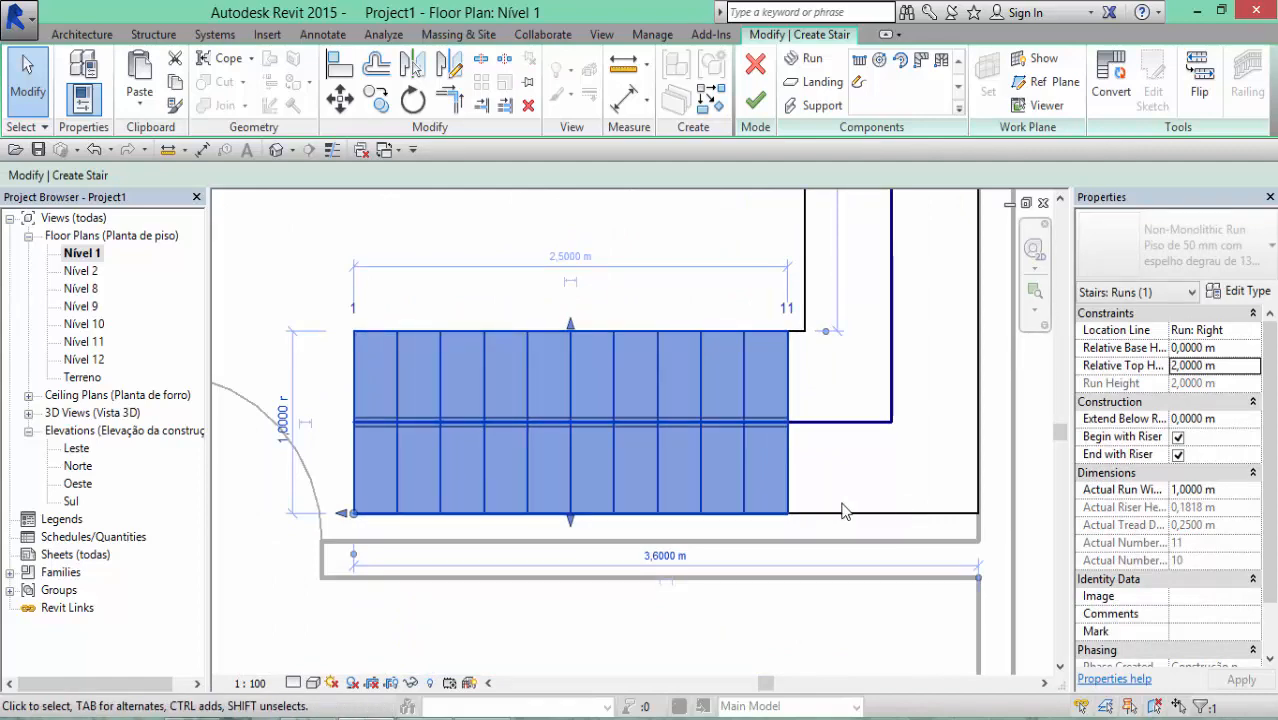
drag(744, 479, 750, 514)
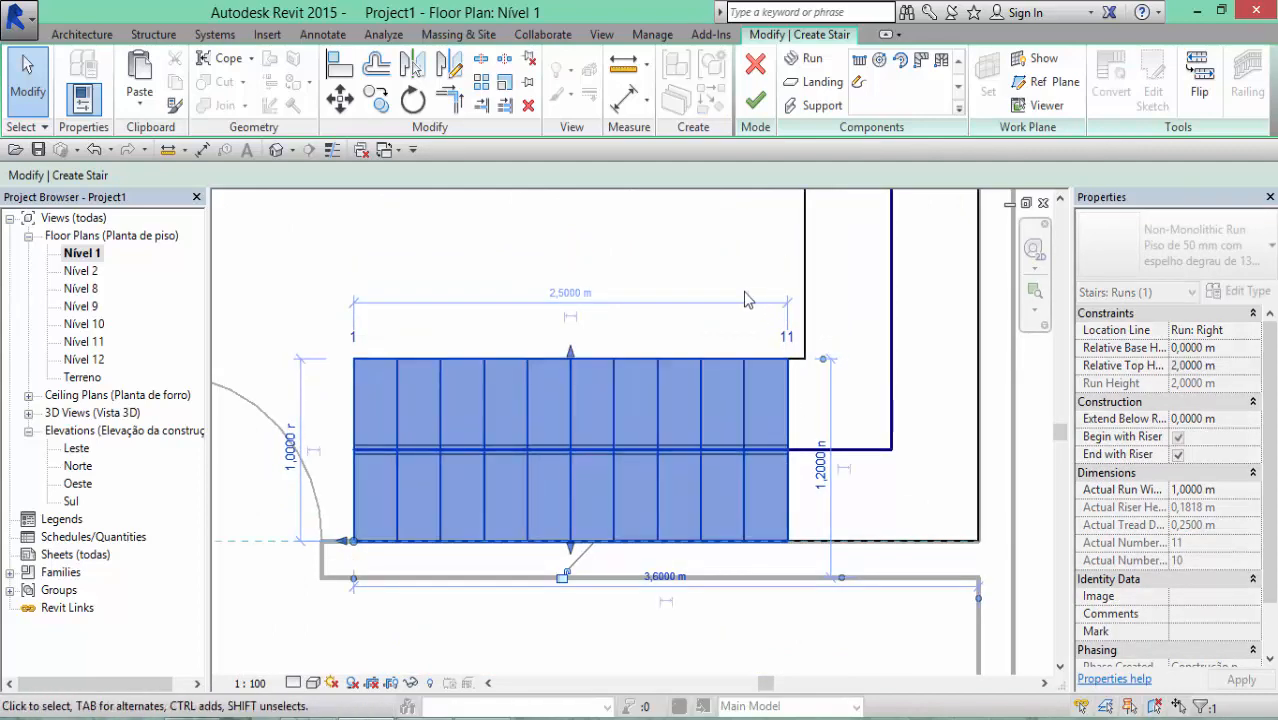
click(743, 291)
Shift the lower run slightly upward to leave a small gap between it and the room's lower wall
scroll(743, 291, down, 3)
middle_drag(743, 291, 719, 466)
scroll(719, 466, up, 1)
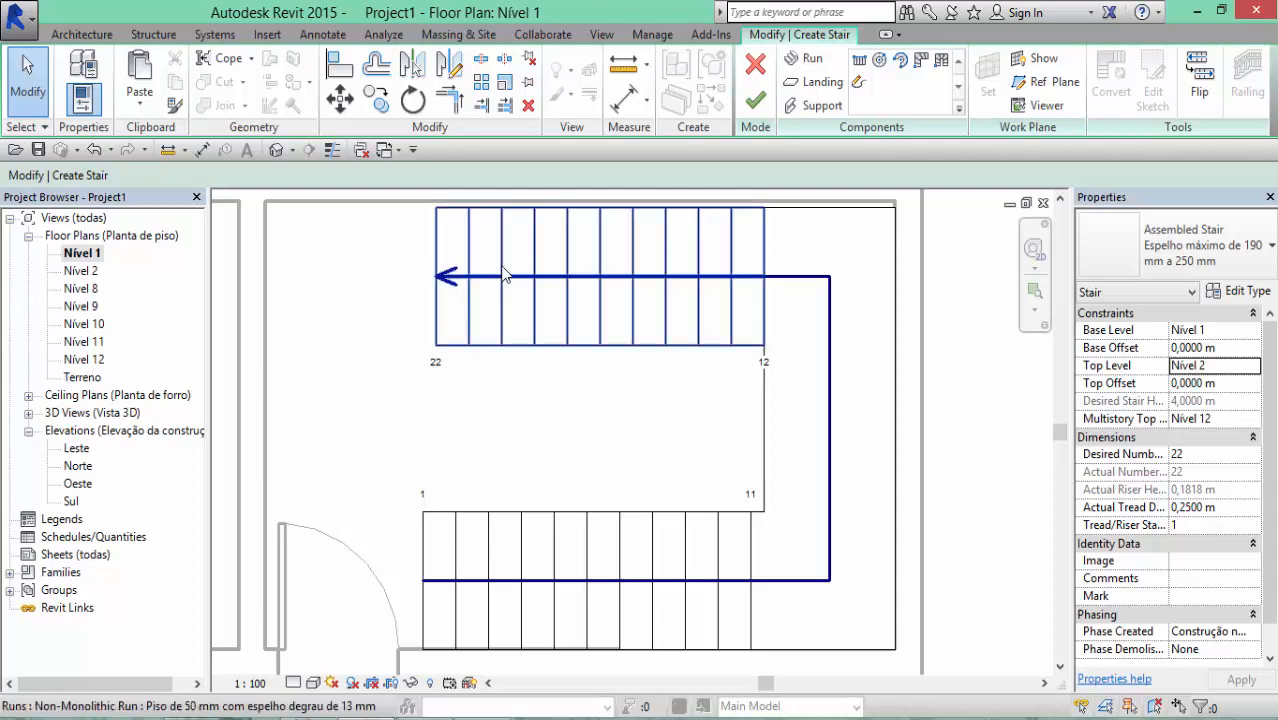
middle_drag(748, 486, 749, 476)
scroll(713, 365, up, 3)
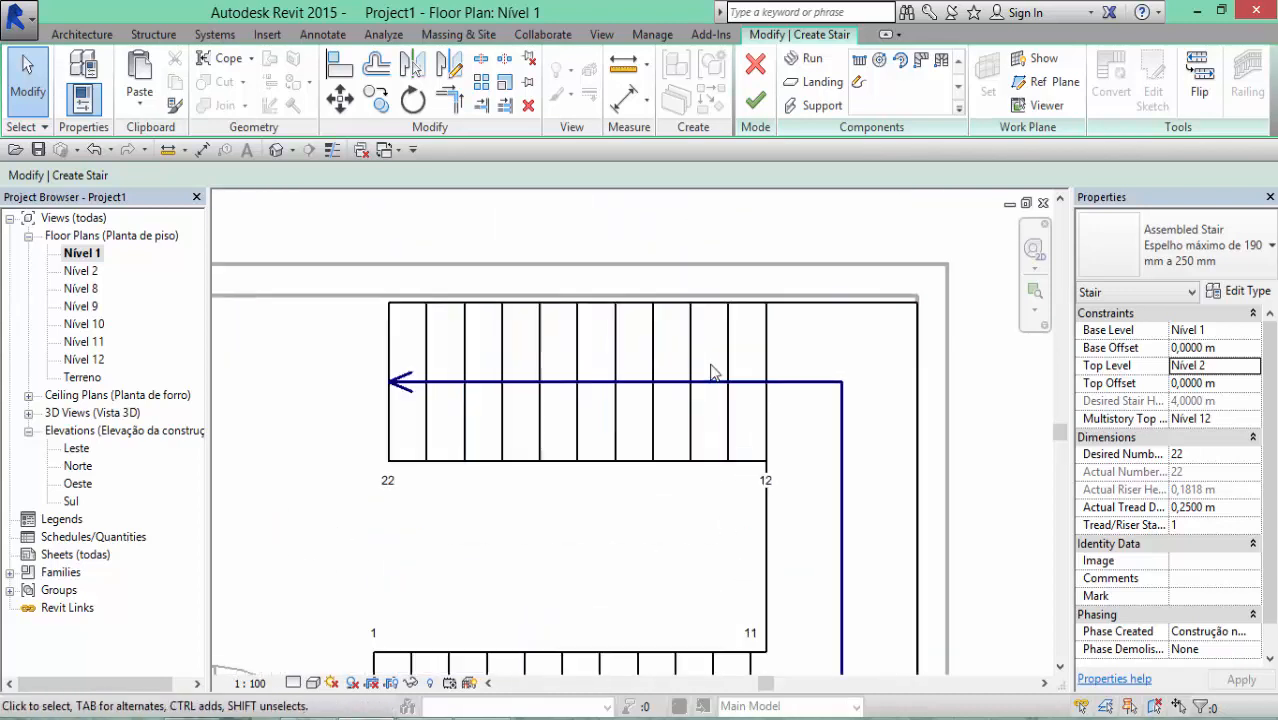
click(736, 322)
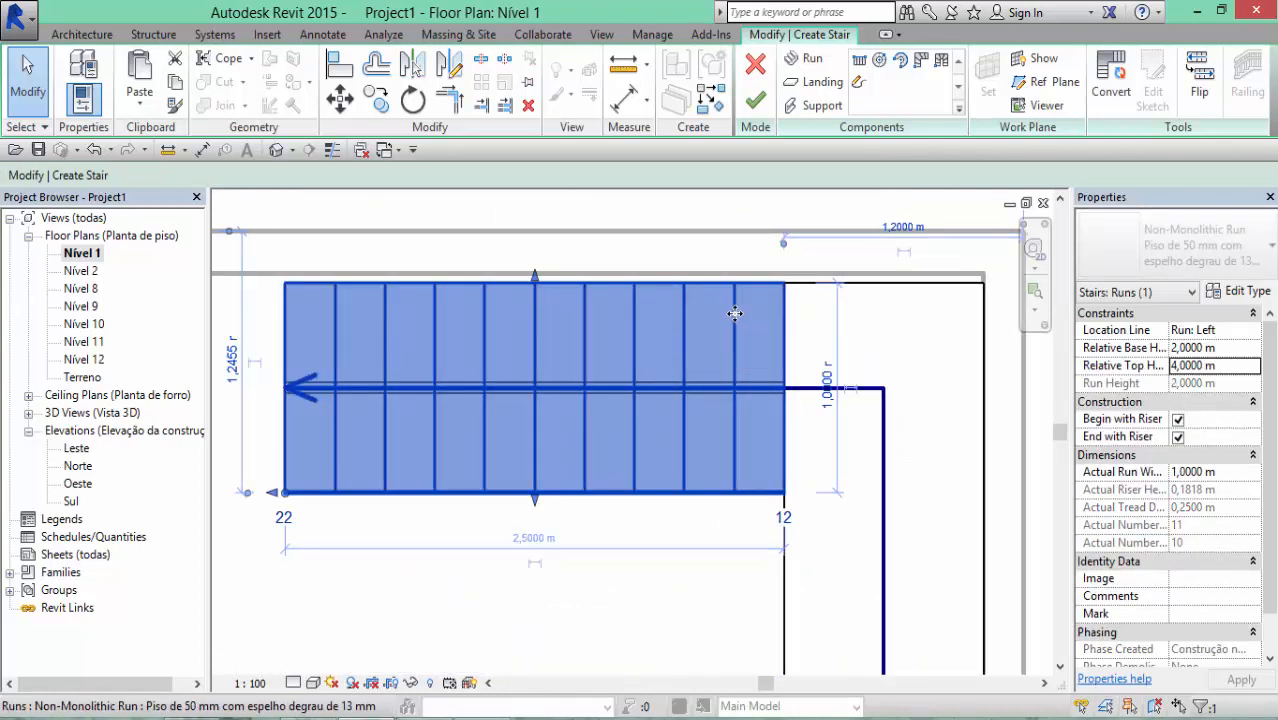
scroll(746, 499, down, 1)
middle_drag(746, 499, 765, 277)
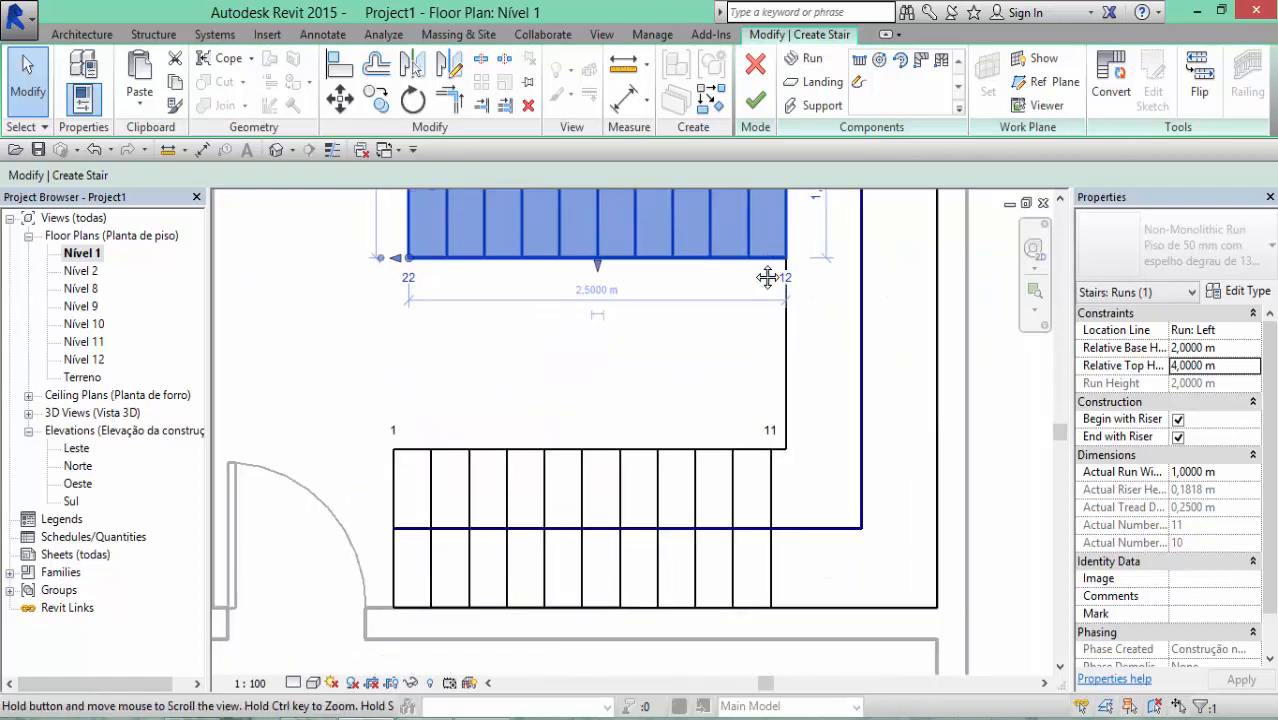
click(730, 540)
mouse_move(733, 512)
mouse_down()
mouse_move(733, 538)
mouse_move(731, 518)
mouse_up()
middle_drag(805, 500, 750, 674)
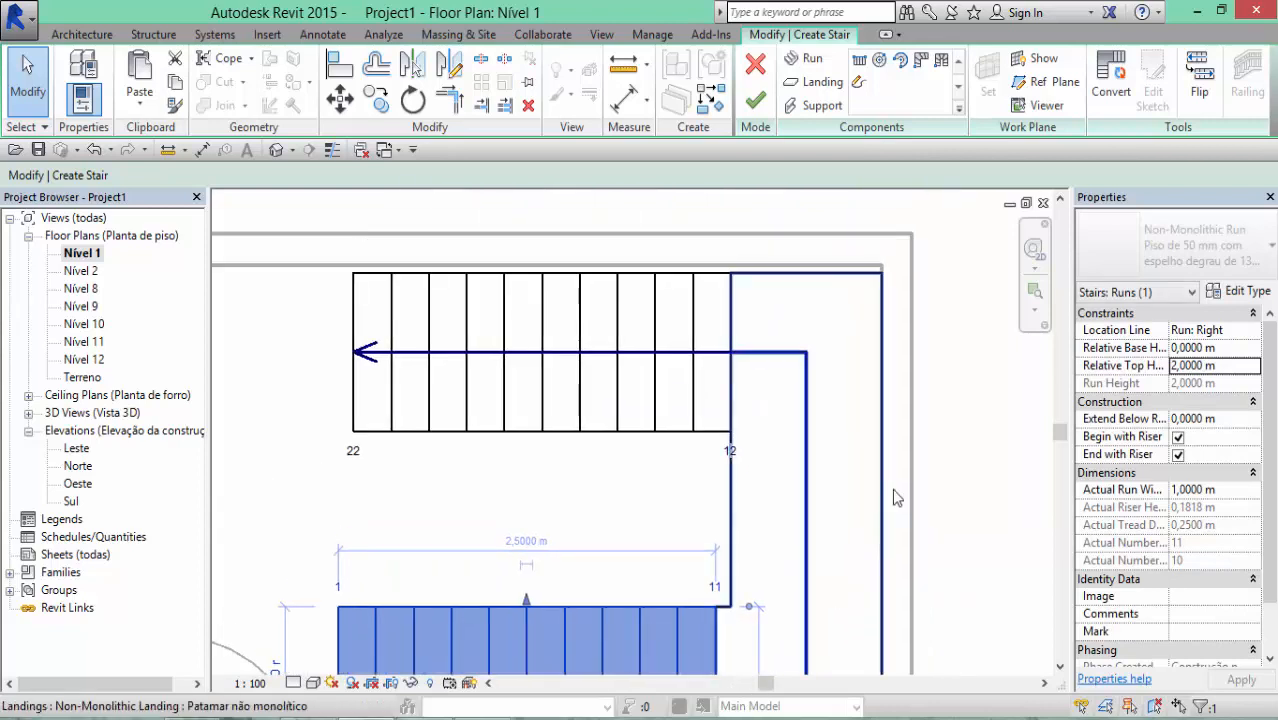
Shift the landing slightly away from the room's right-hand wall and finish editing the stair
click(881, 497)
mouse_move(871, 480)
mouse_down()
mouse_move(850, 485)
mouse_move(871, 483)
mouse_up()
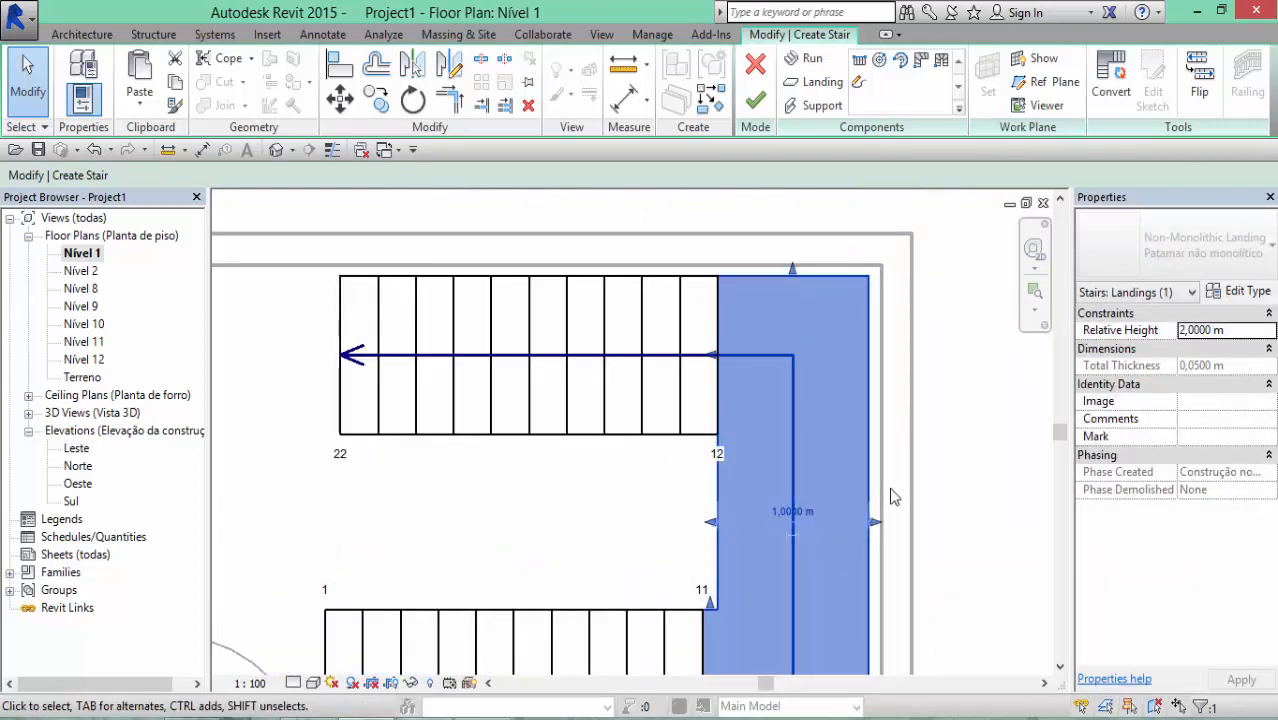
click(893, 494)
scroll(770, 362, down, 1)
middle_drag(776, 366, 765, 286)
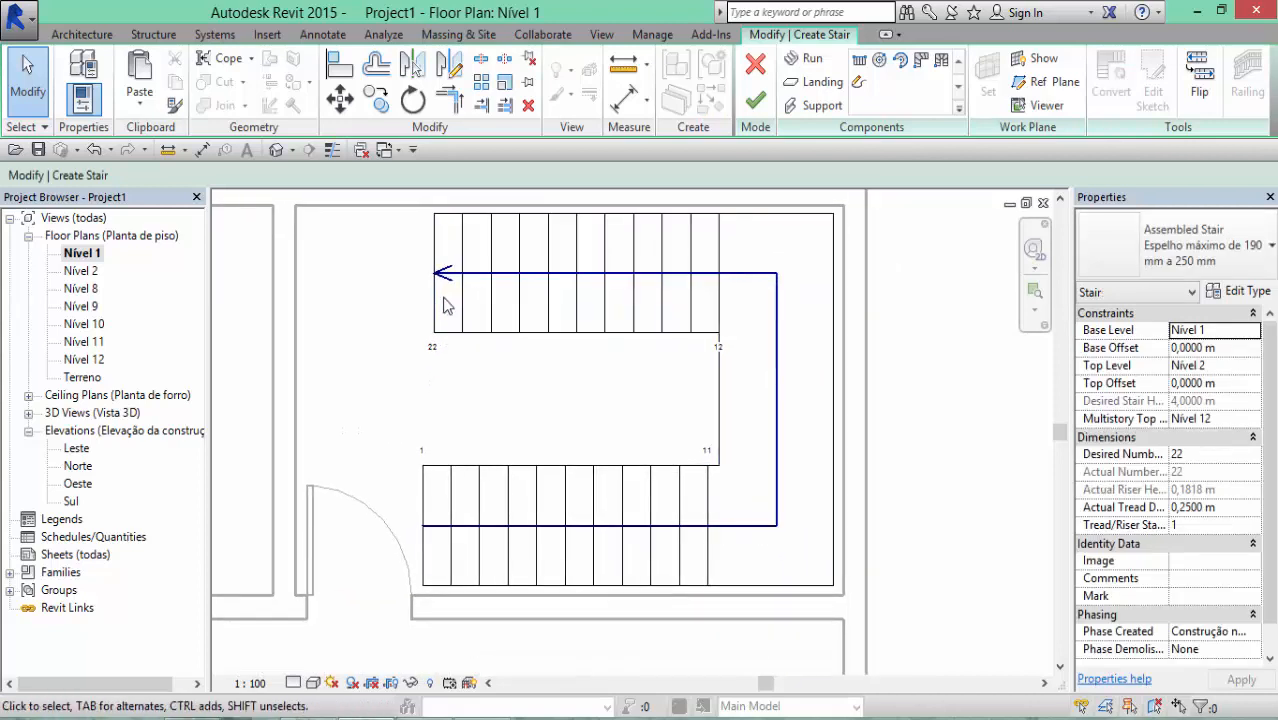
click(757, 101)
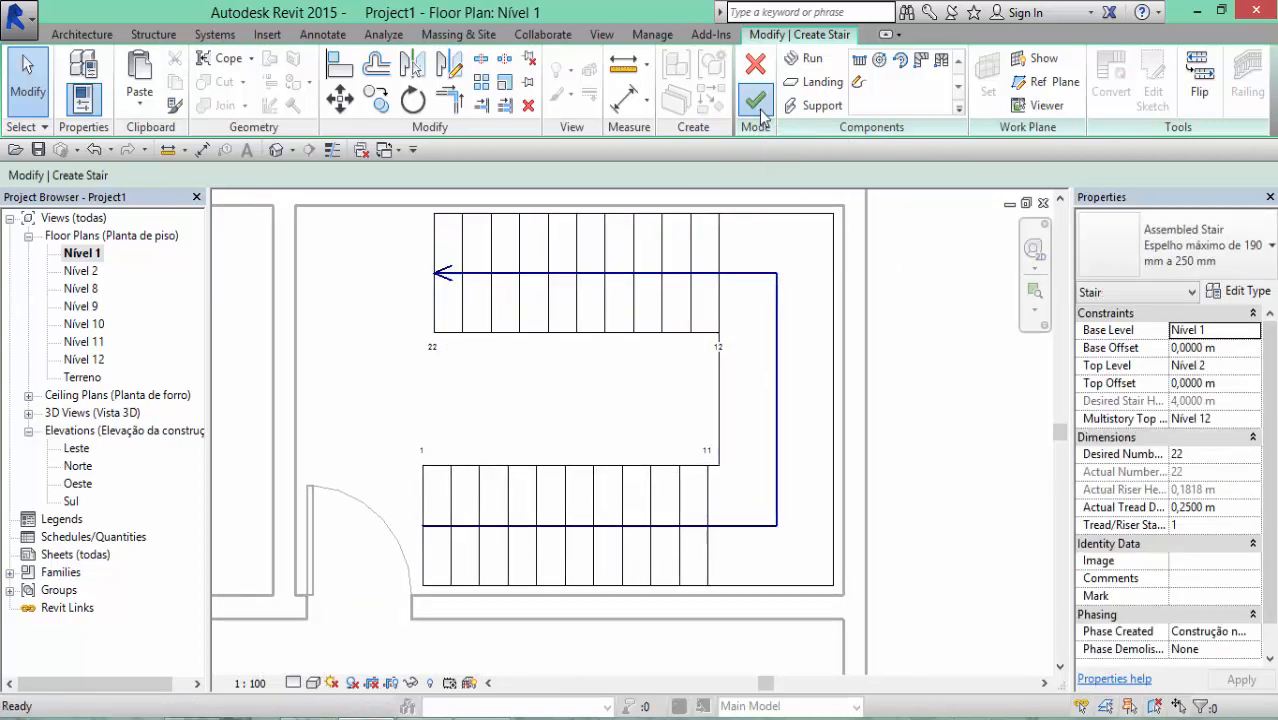
click(560, 487)
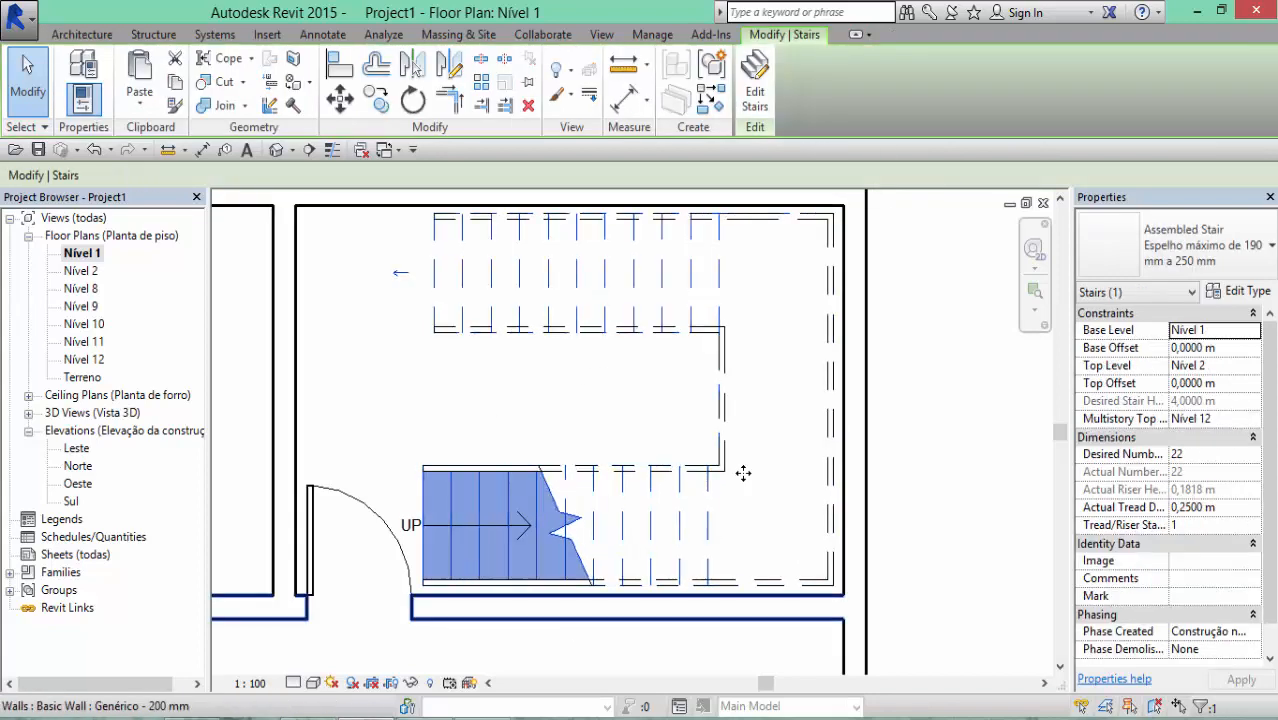
Switch to the 3D view without saving the project and examine the stairwell and the stacked door openings
click(517, 396)
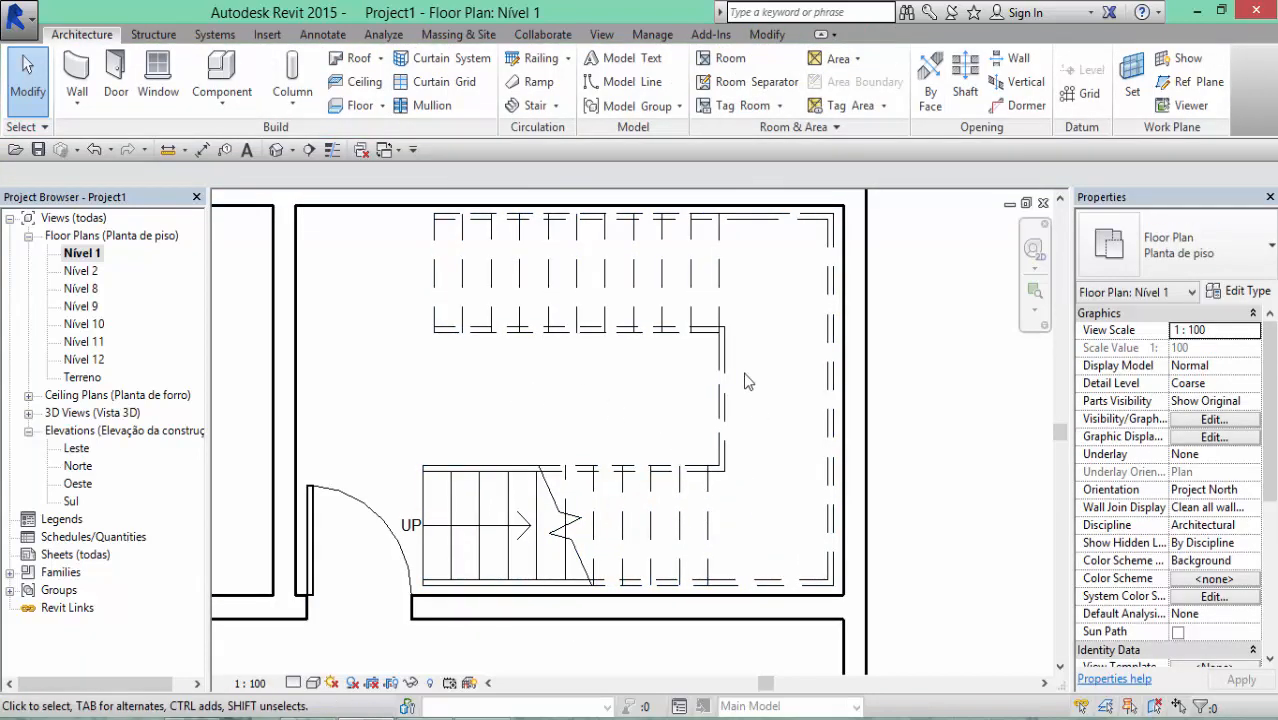
click(384, 150)
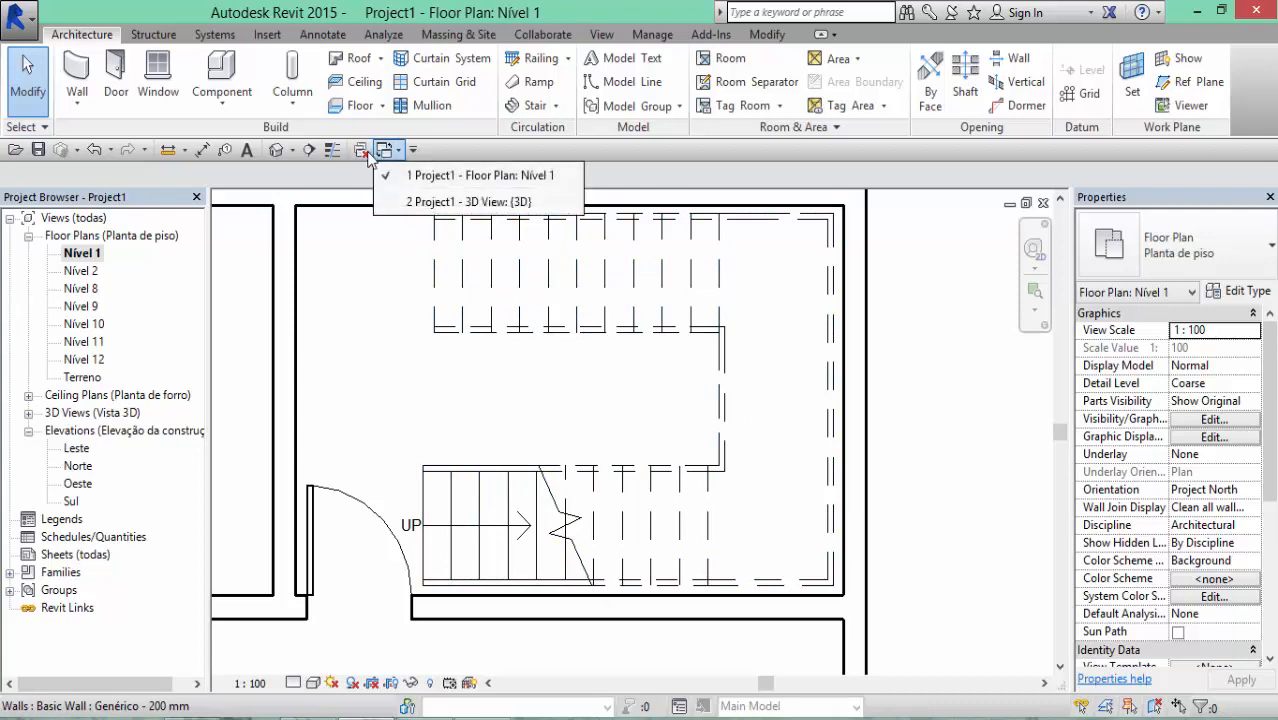
click(360, 150)
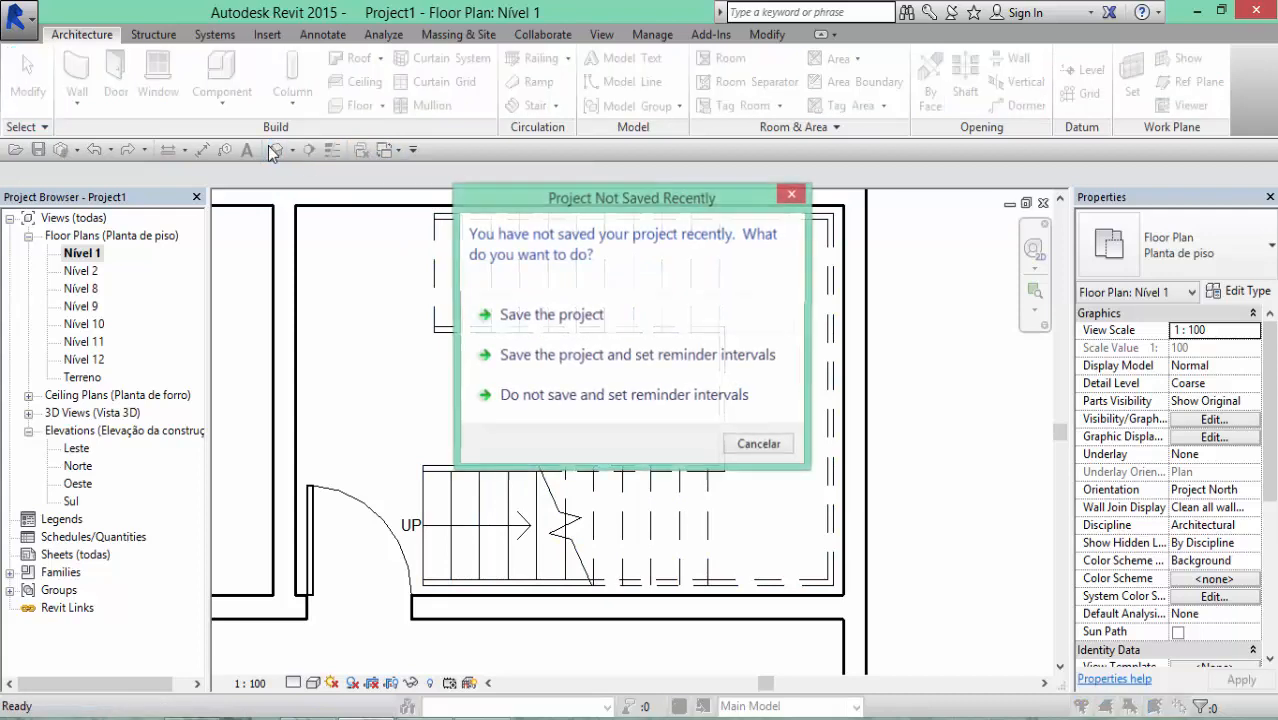
click(795, 190)
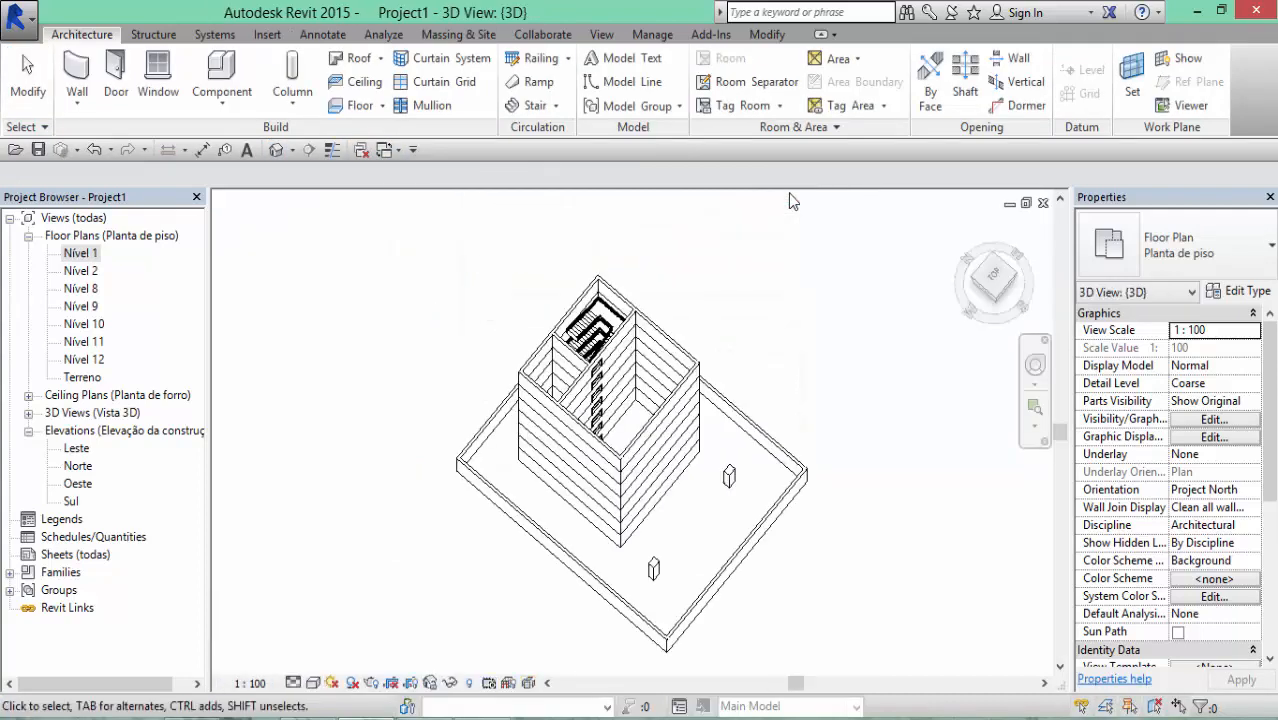
scroll(578, 323, up, 3)
shift+middle_drag(578, 323, 668, 308)
scroll(428, 371, up, 3)
shift+middle_drag(499, 289, 322, 285)
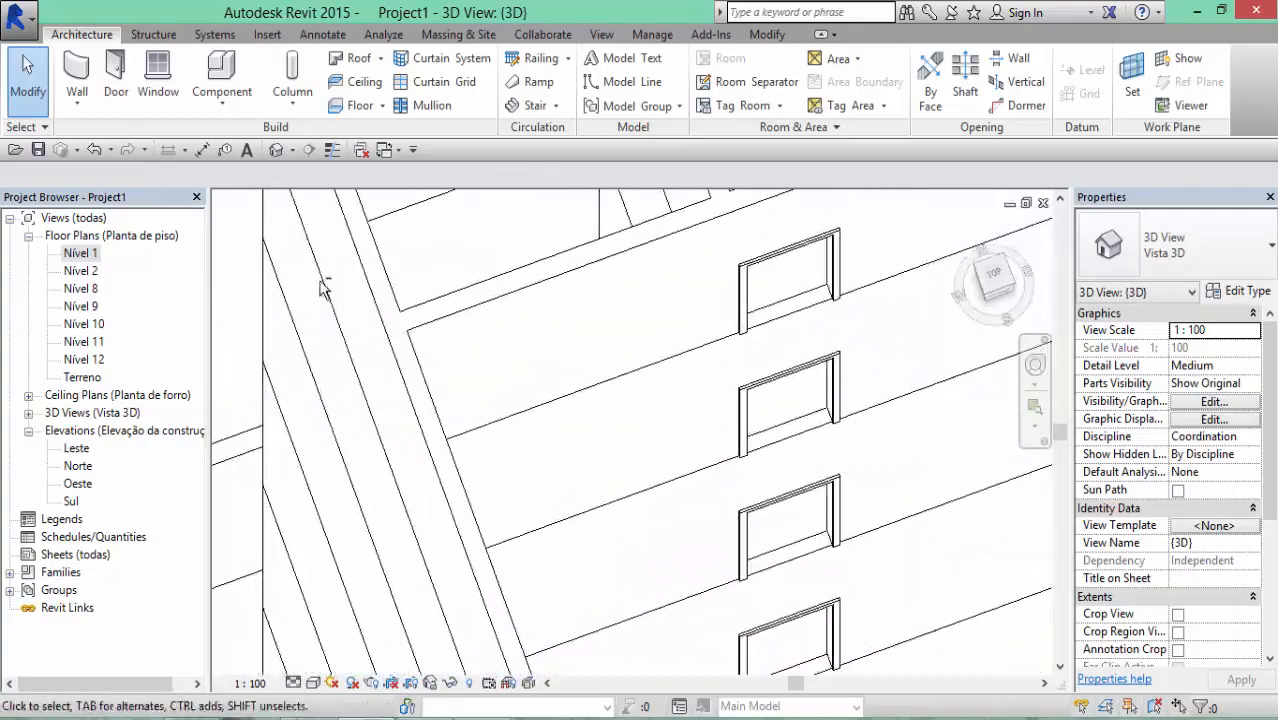
scroll(625, 308, down, 3)
middle_drag(621, 470, 610, 565)
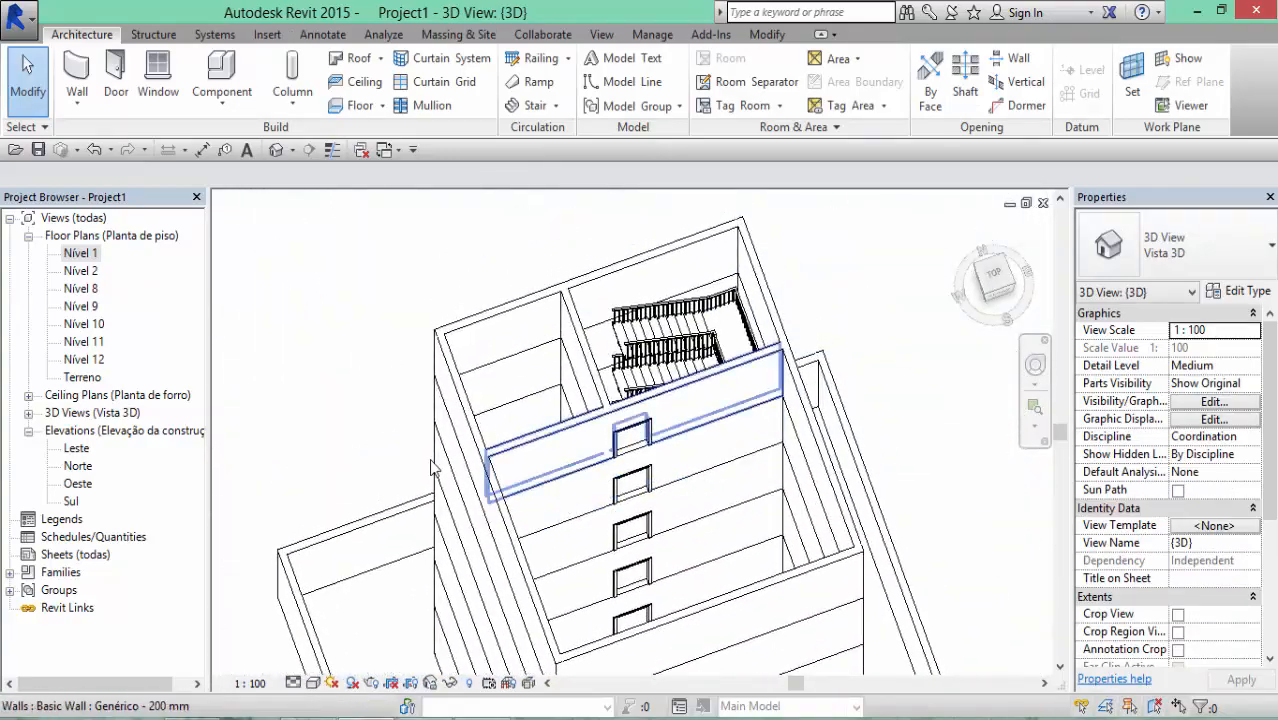
Create a Genérico 150 mm floor on Nível 1 with a rectangular boundary along the outer faces of the building's walls
double_click(76, 256)
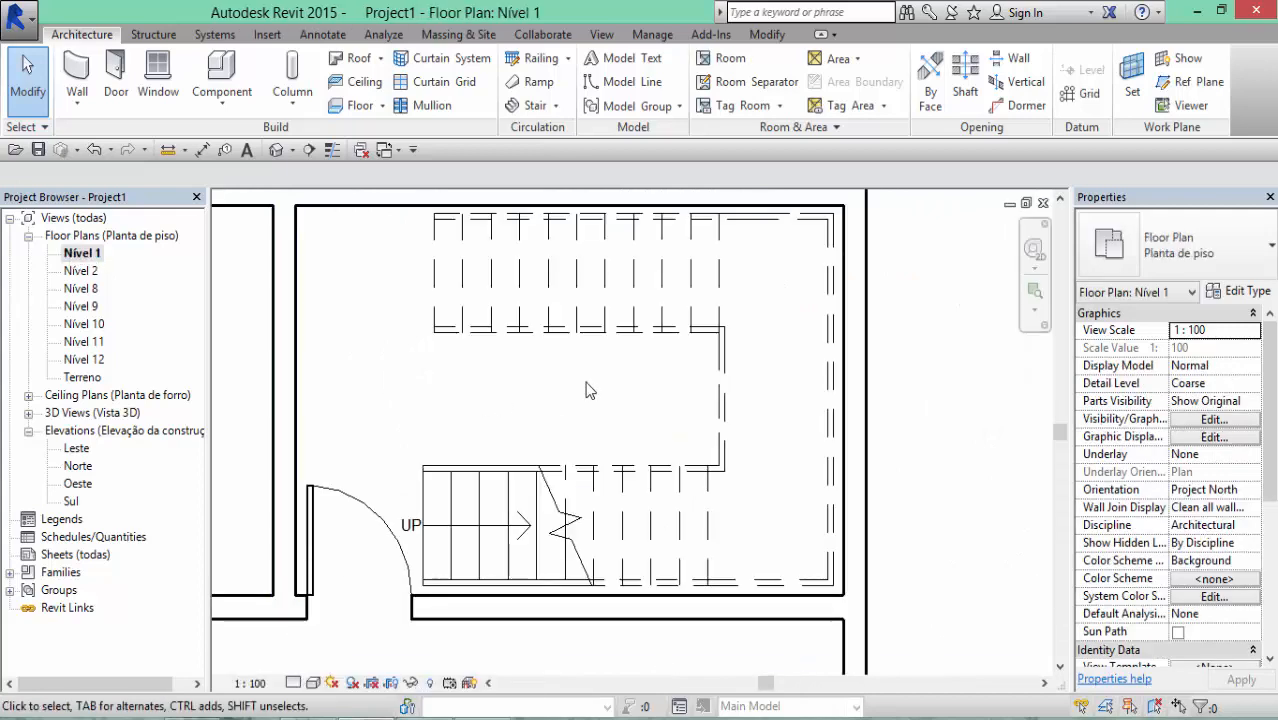
scroll(585, 385, down, 4)
middle_drag(680, 430, 646, 231)
scroll(646, 231, down, 1)
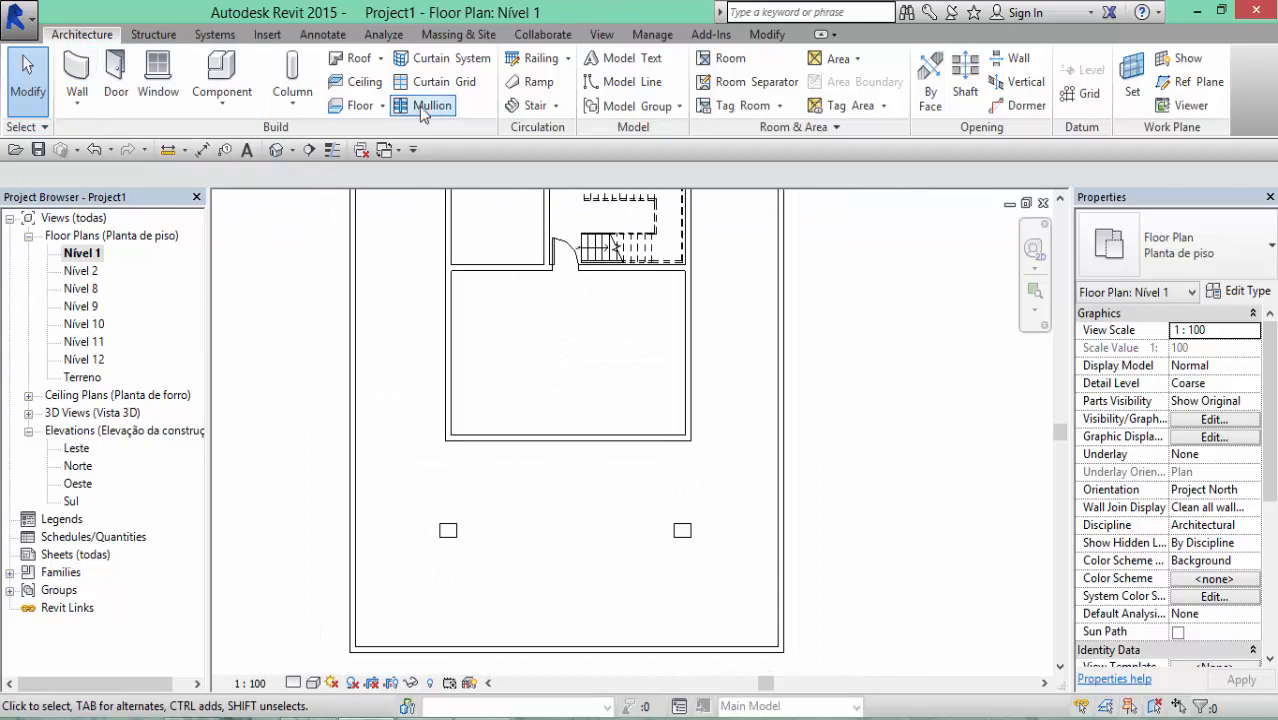
middle_drag(502, 271, 471, 350)
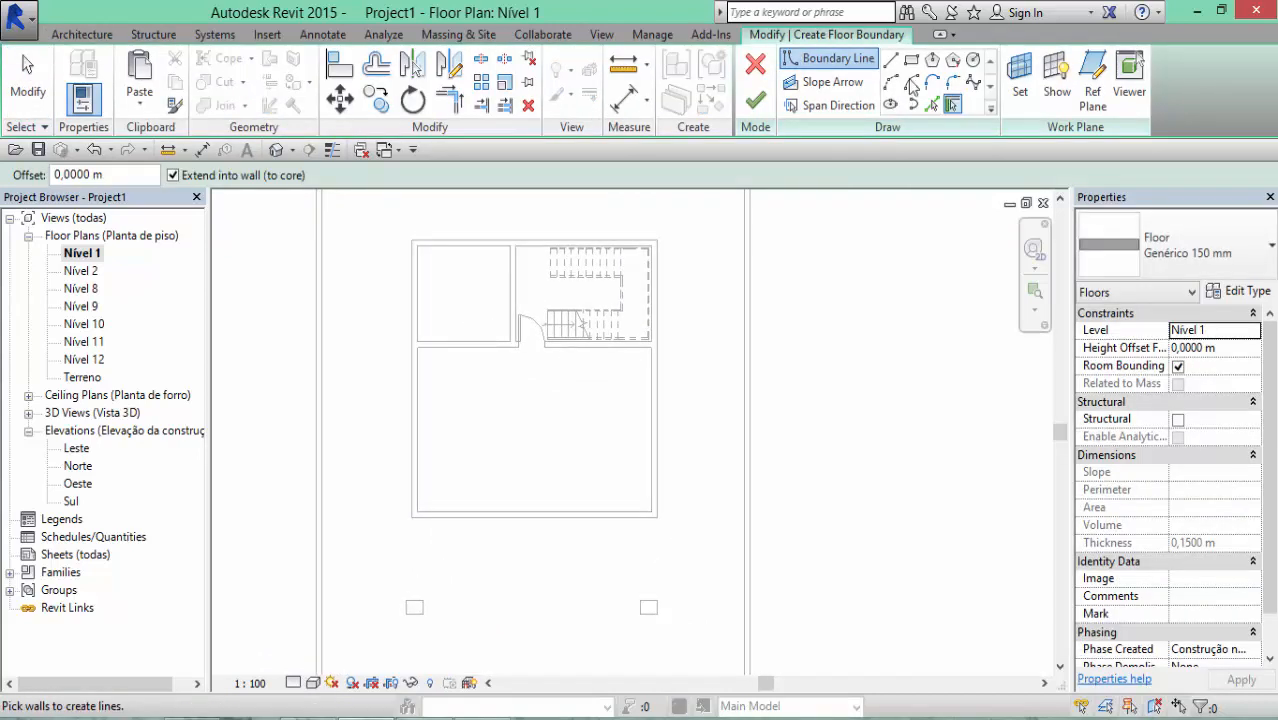
click(910, 59)
scroll(414, 277, up, 1)
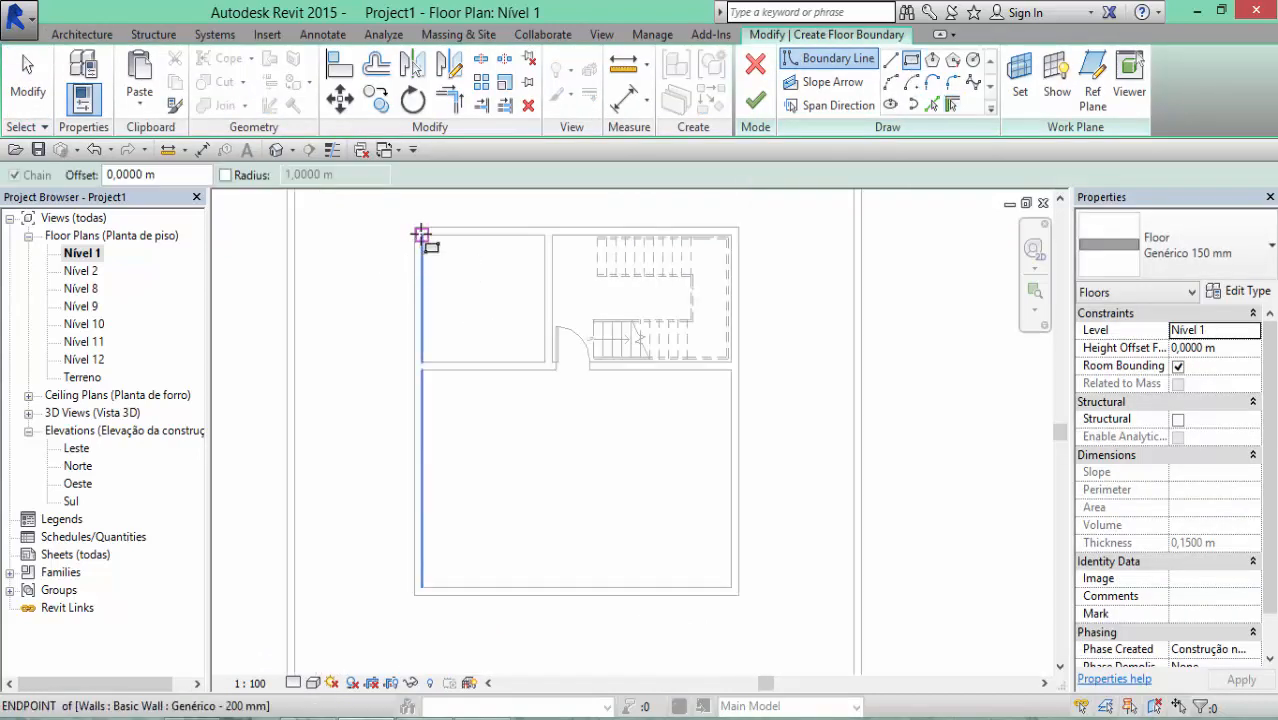
click(421, 236)
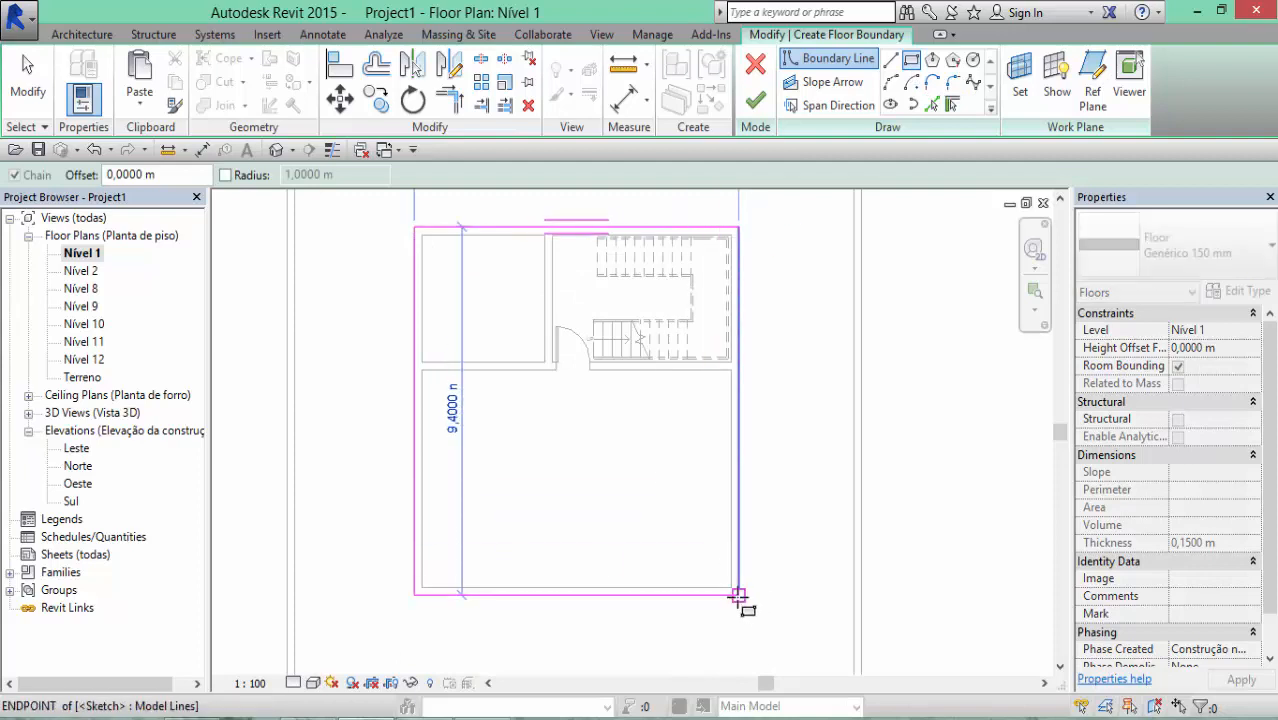
click(737, 596)
click(756, 100)
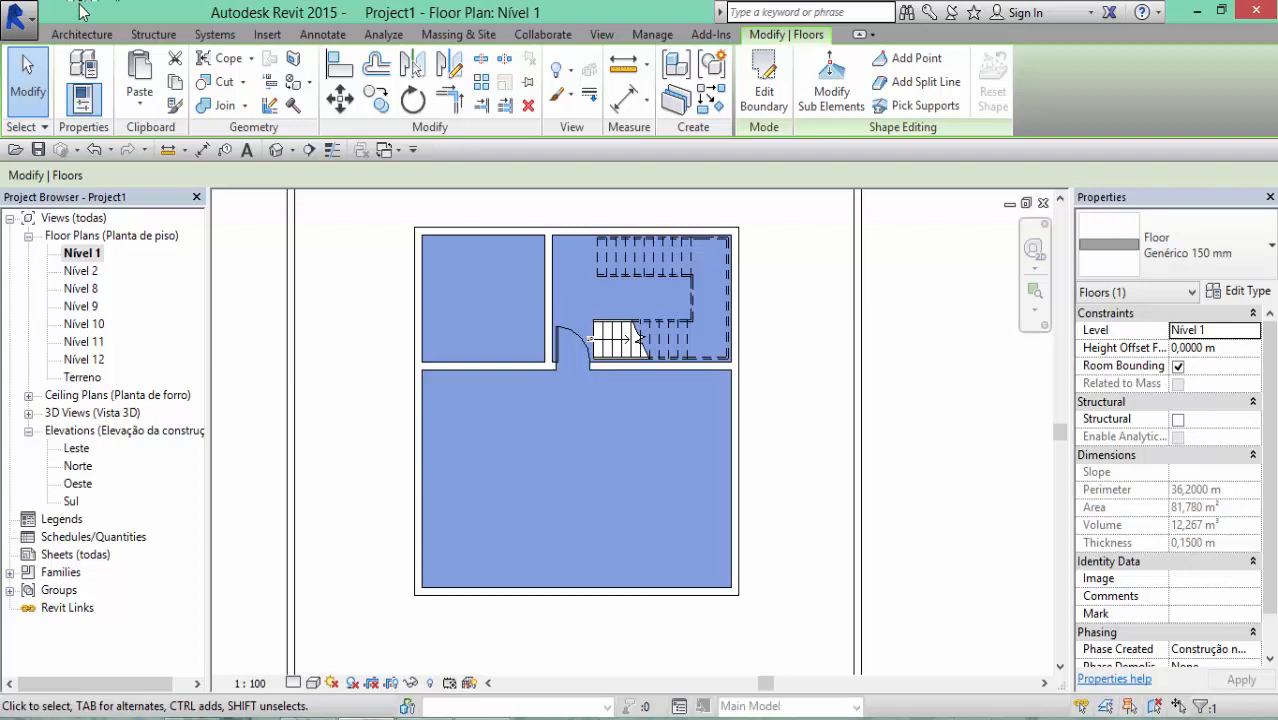
Copy the new floor and paste it aligned to levels Nível 2 through Nível 12
click(174, 83)
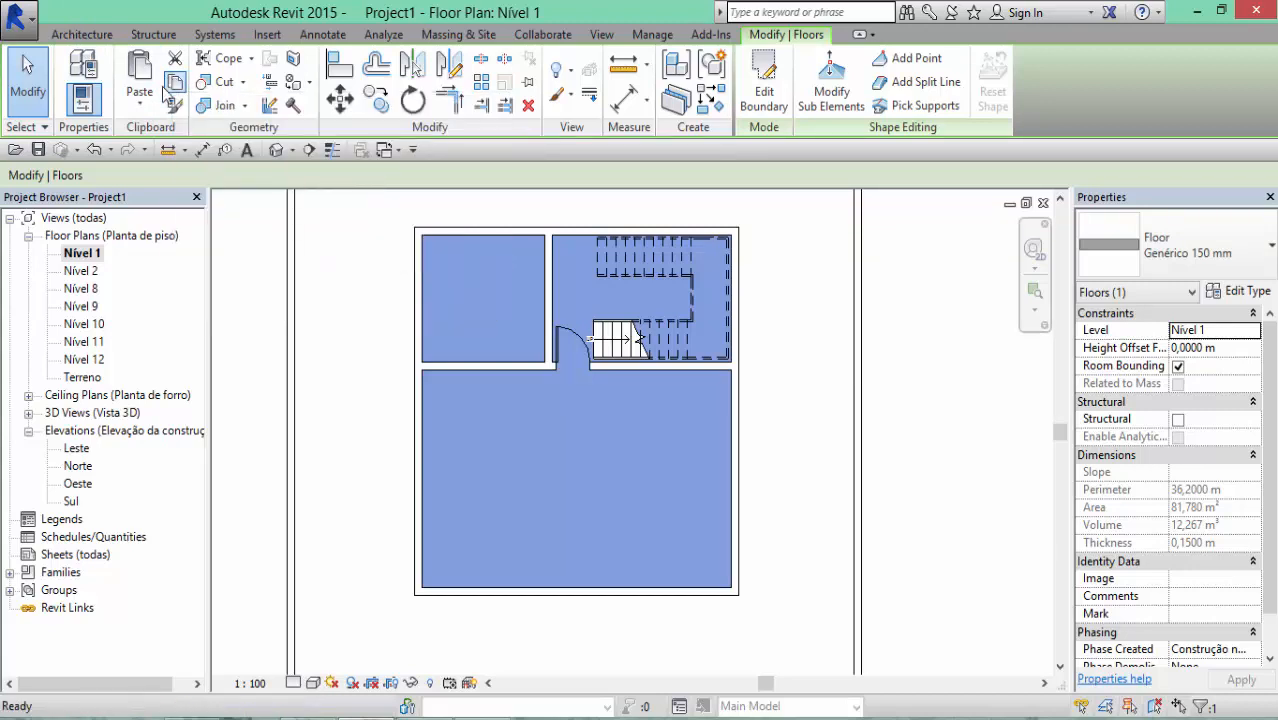
click(139, 95)
click(220, 177)
click(560, 250)
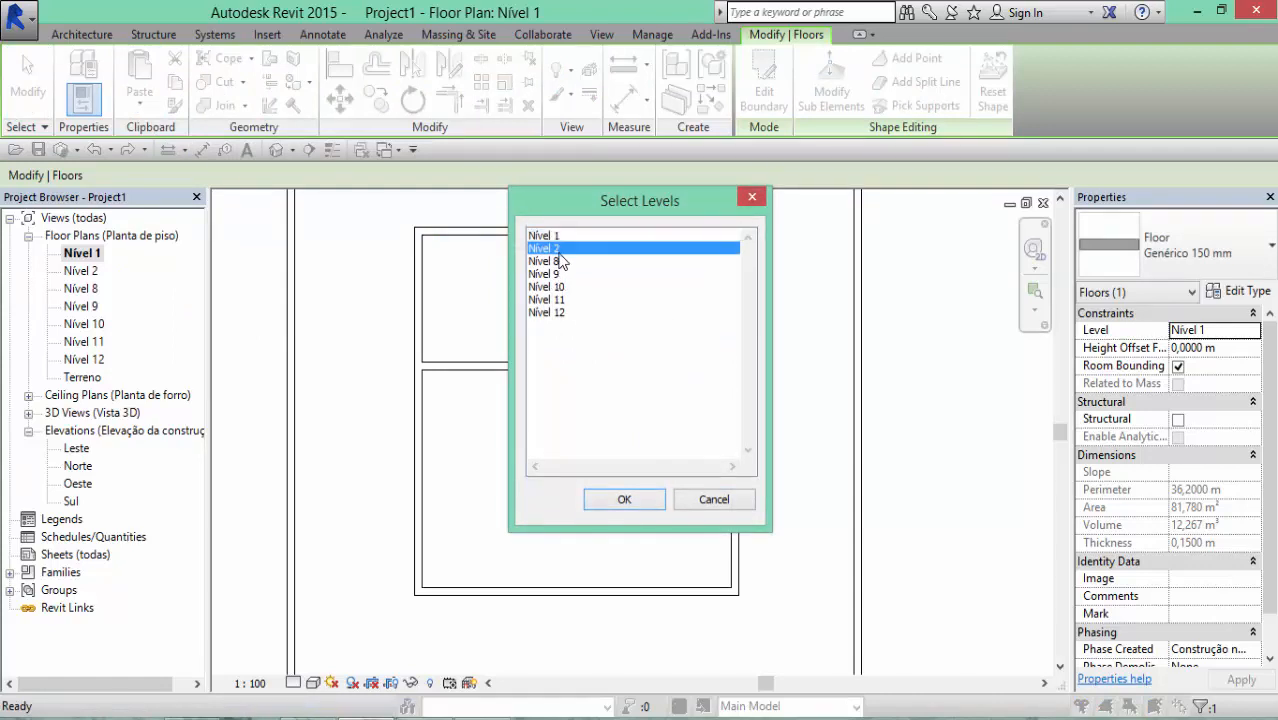
shift+click(566, 311)
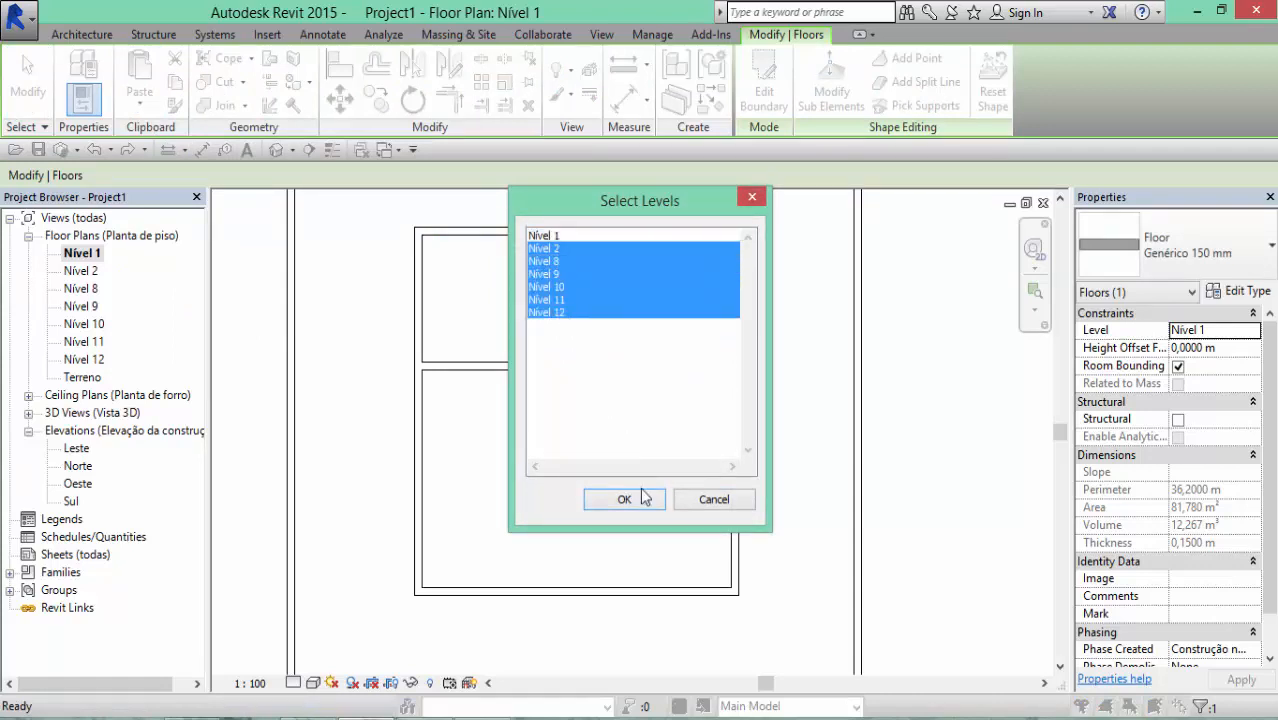
click(645, 496)
click(686, 477)
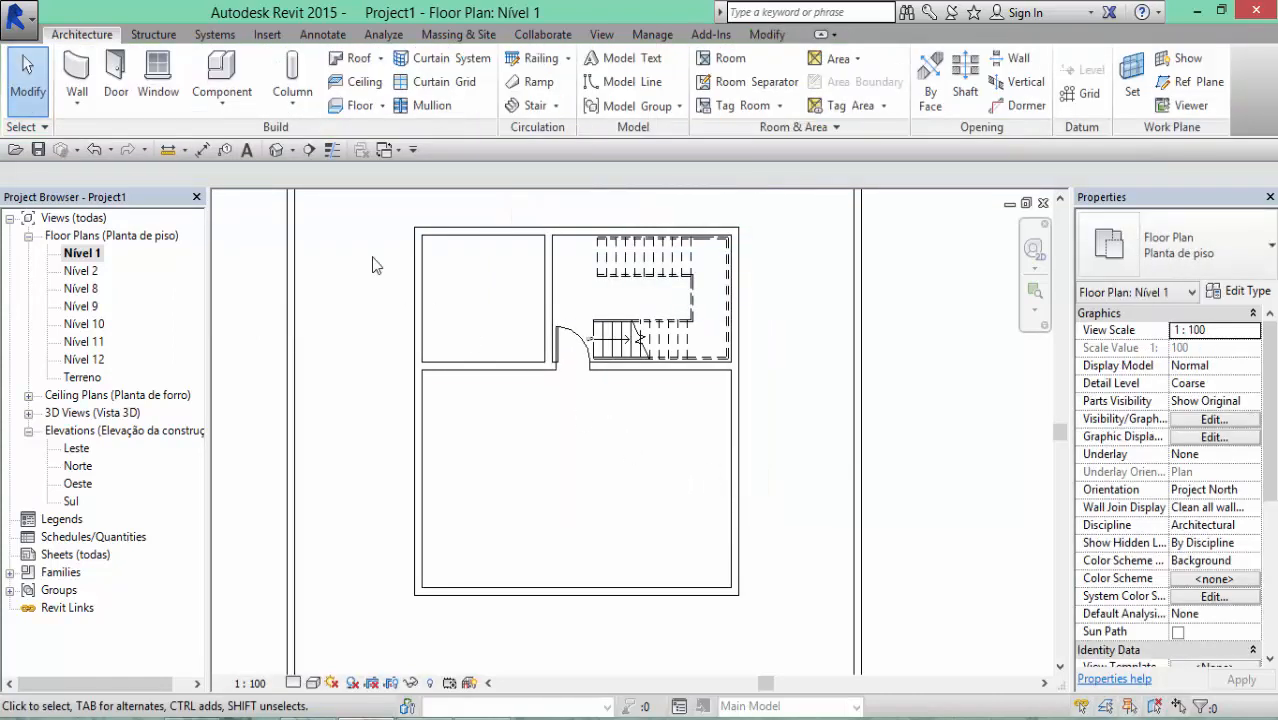
Open the 3D view and check the copied floors at an outside corner of the building
click(278, 150)
scroll(666, 370, up, 4)
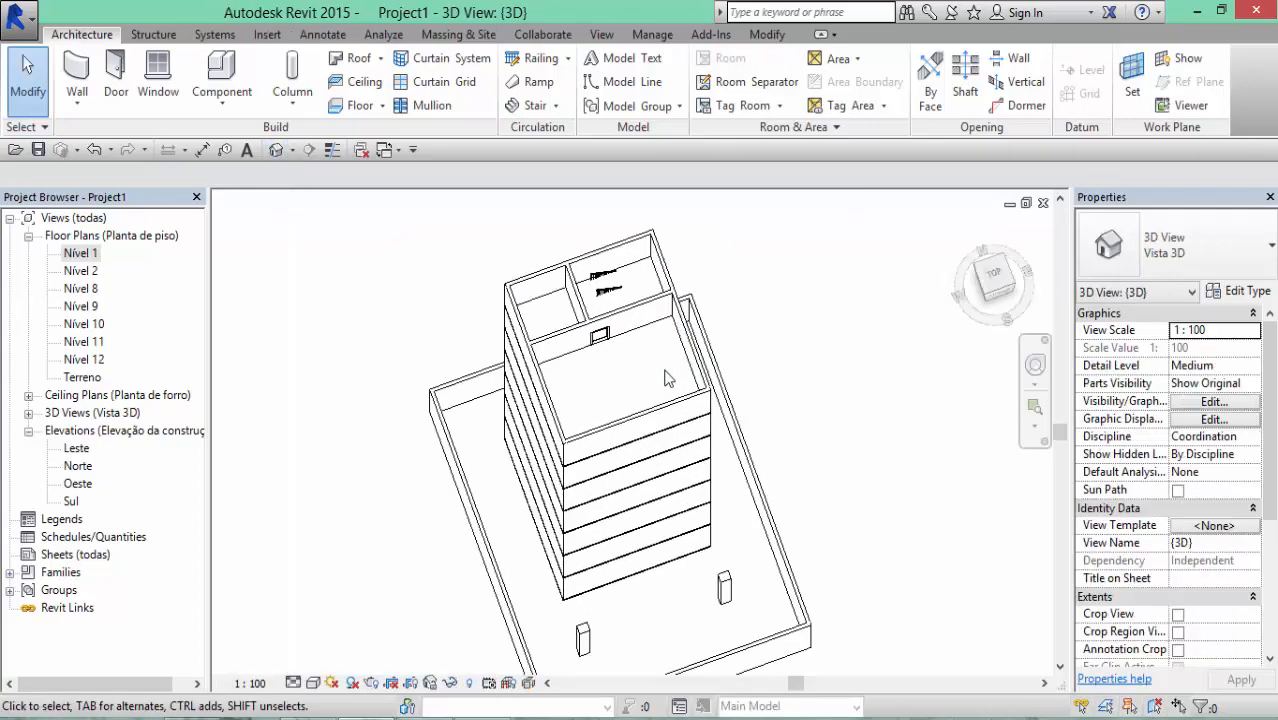
shift+middle_drag(576, 443, 672, 265)
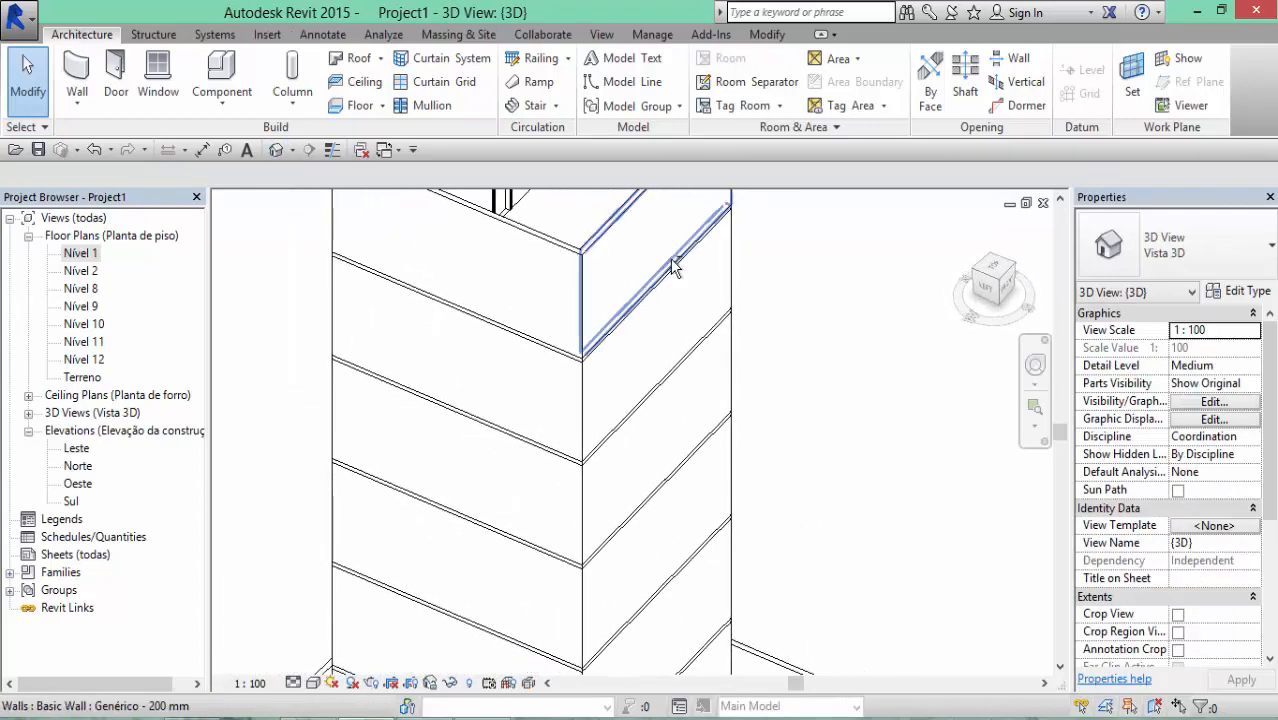
Display the model in Consistent Colors and examine where the floor edges overlap the exterior walls
click(313, 683)
click(365, 622)
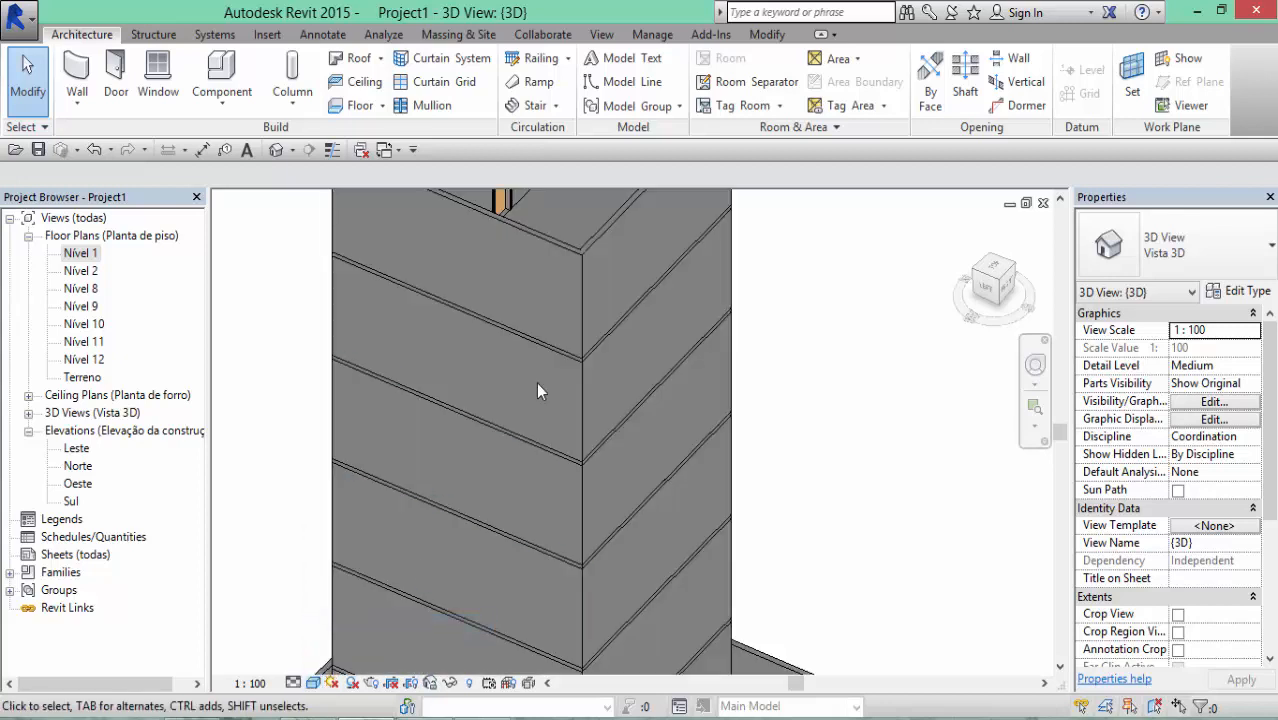
scroll(557, 327, up, 5)
shift+middle_drag(630, 397, 563, 467)
click(518, 373)
scroll(508, 364, down, 2)
scroll(559, 297, up, 3)
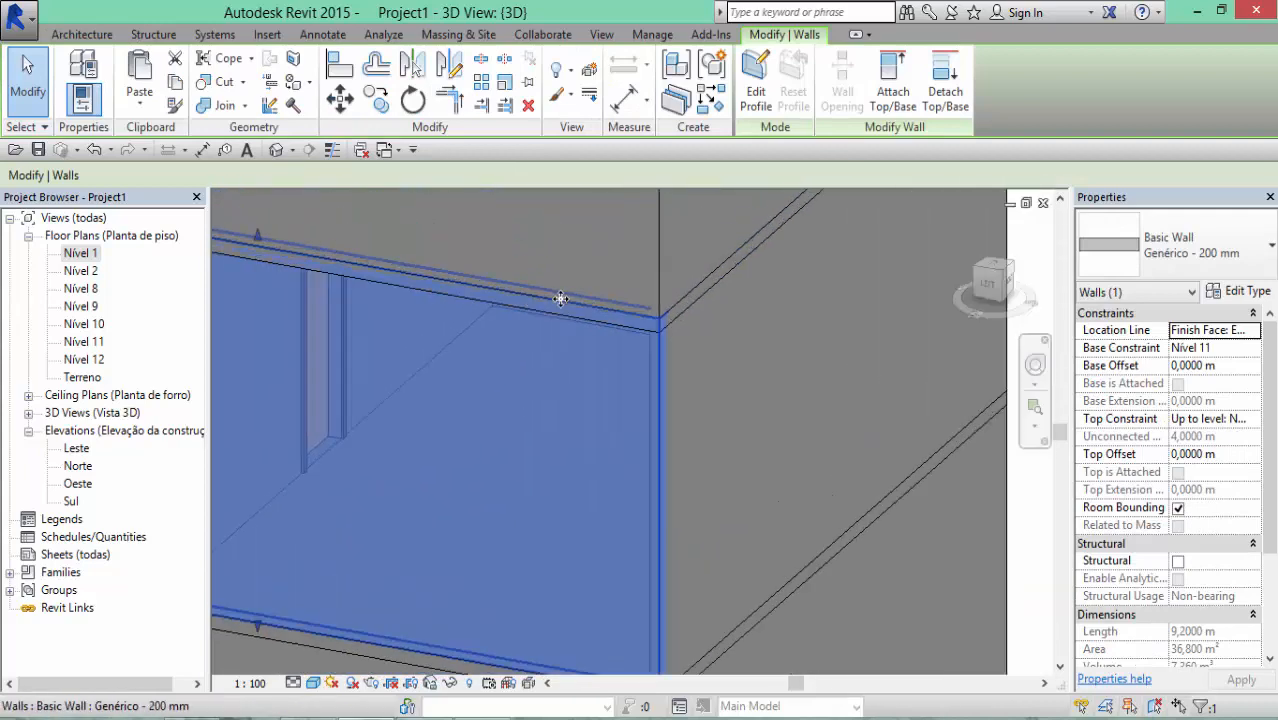
scroll(657, 304, down, 3)
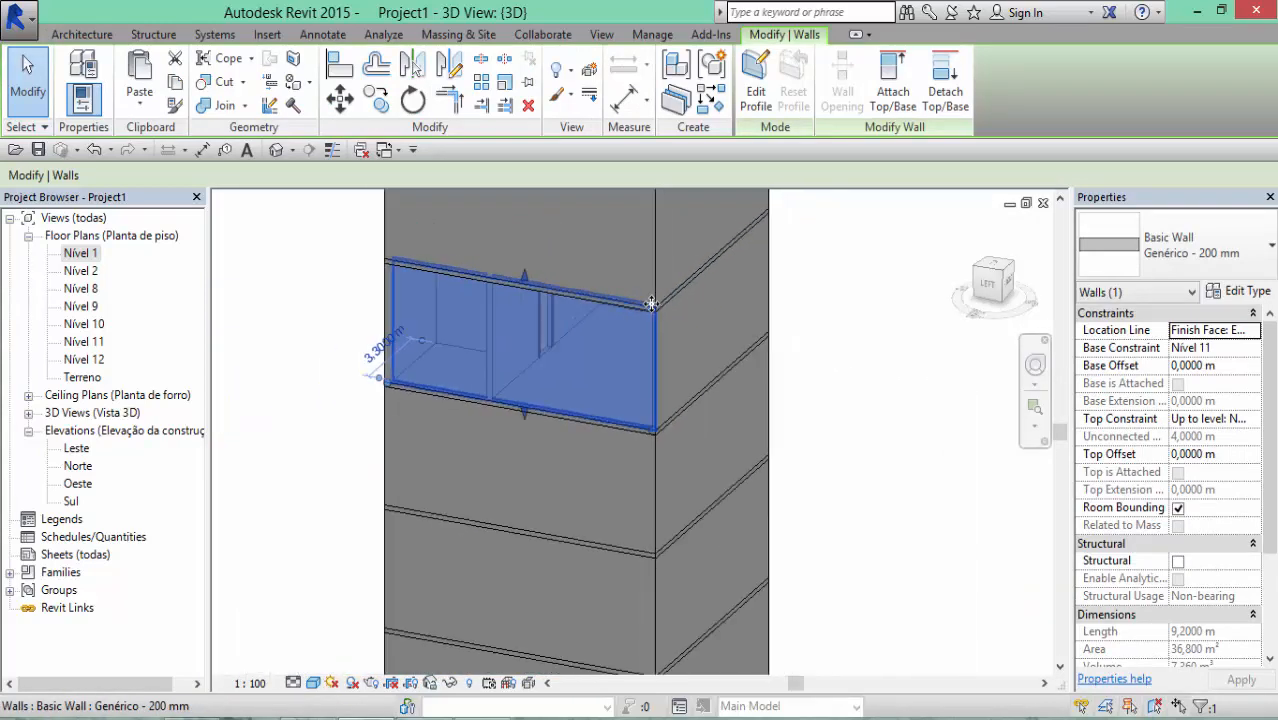
scroll(651, 303, up, 1)
key(Escape)
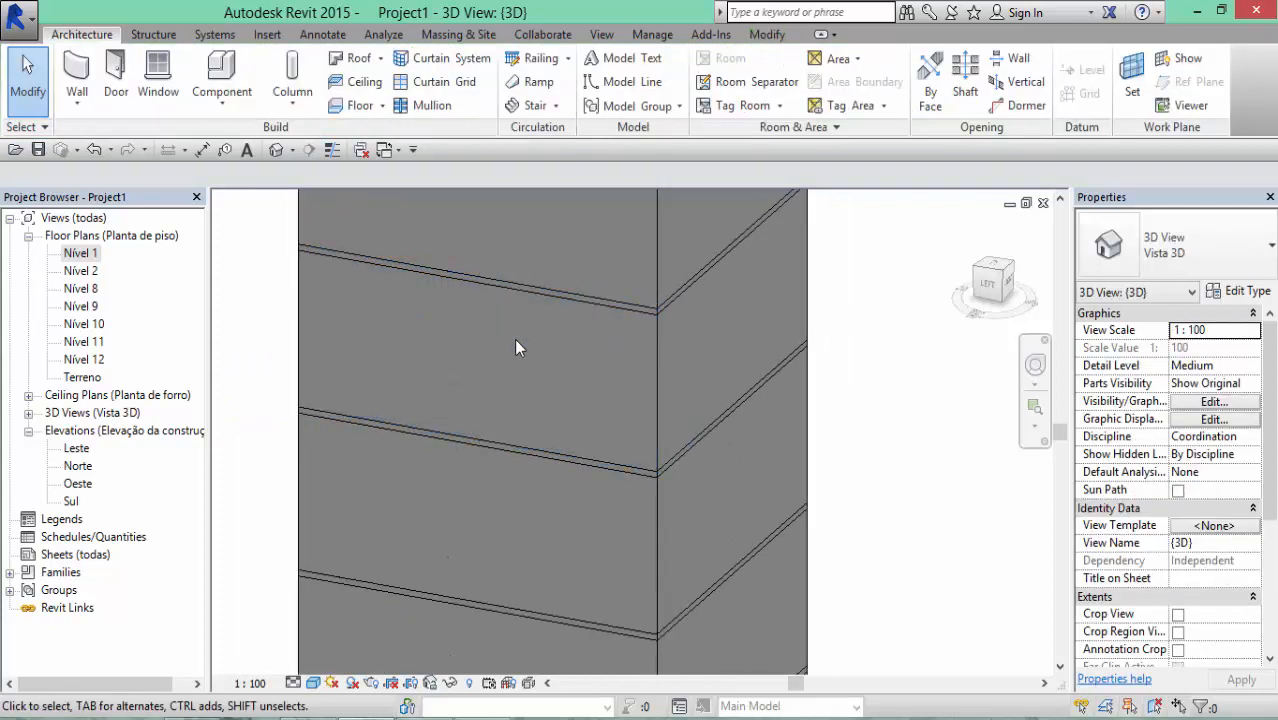
scroll(516, 347, down, 3)
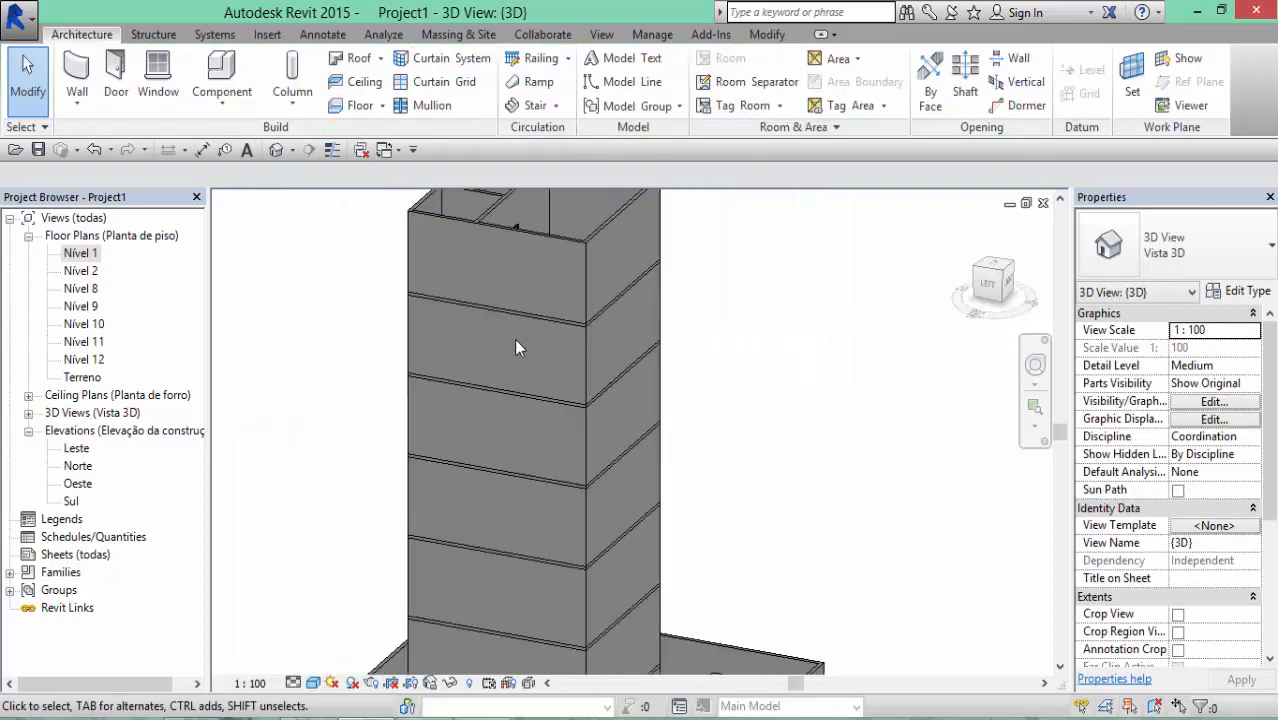
scroll(514, 338, down, 3)
scroll(587, 598, up, 2)
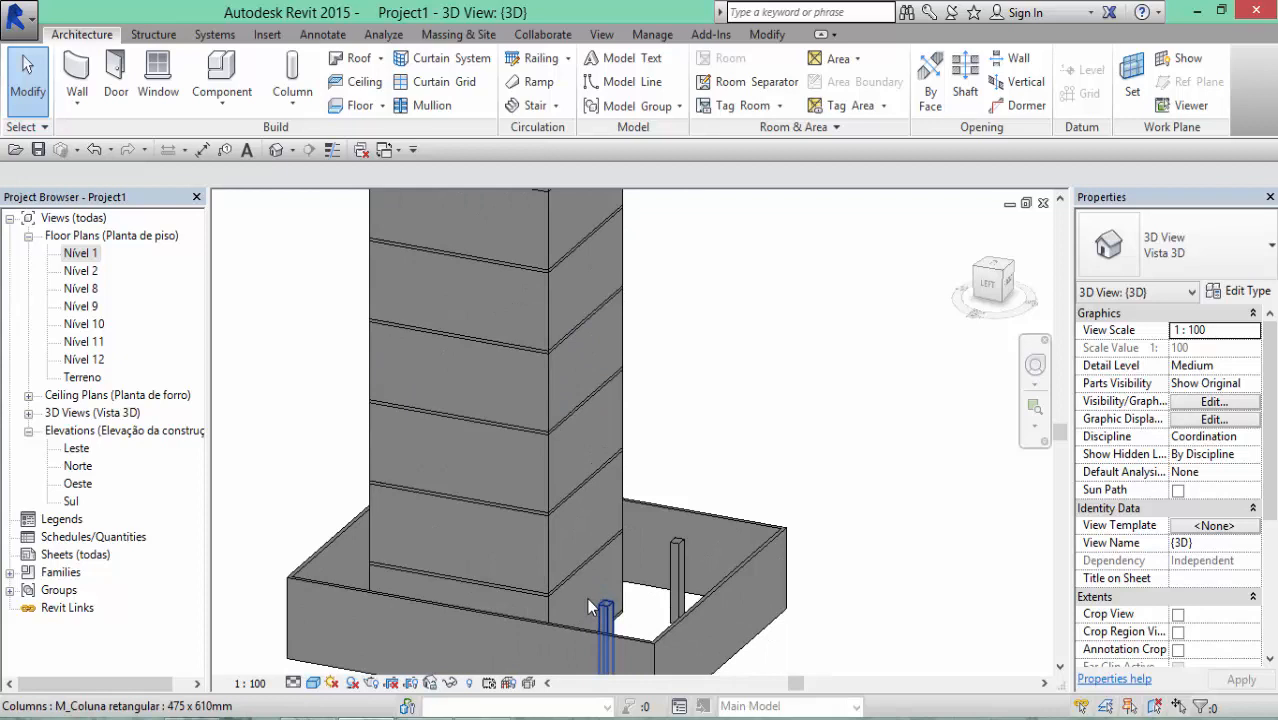
Set the visual style to Hidden Line and orient the 3D view to the Left side, framing the lower storeys
click(313, 683)
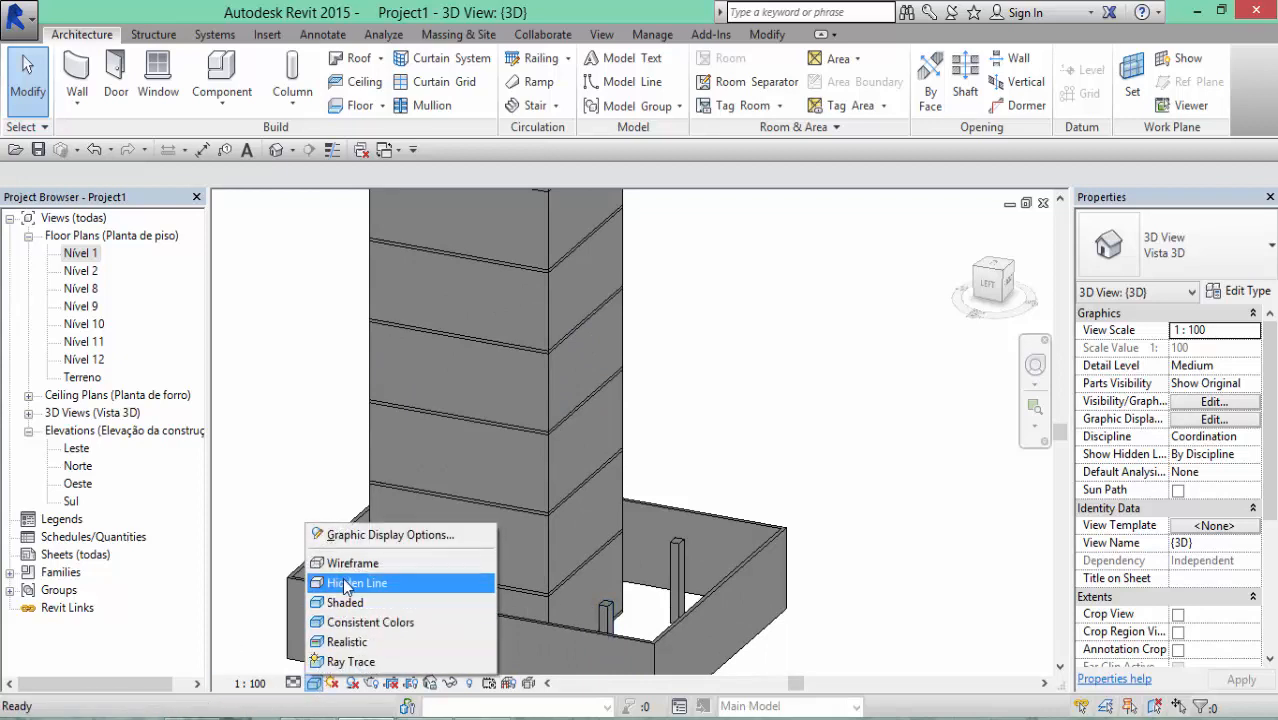
click(345, 583)
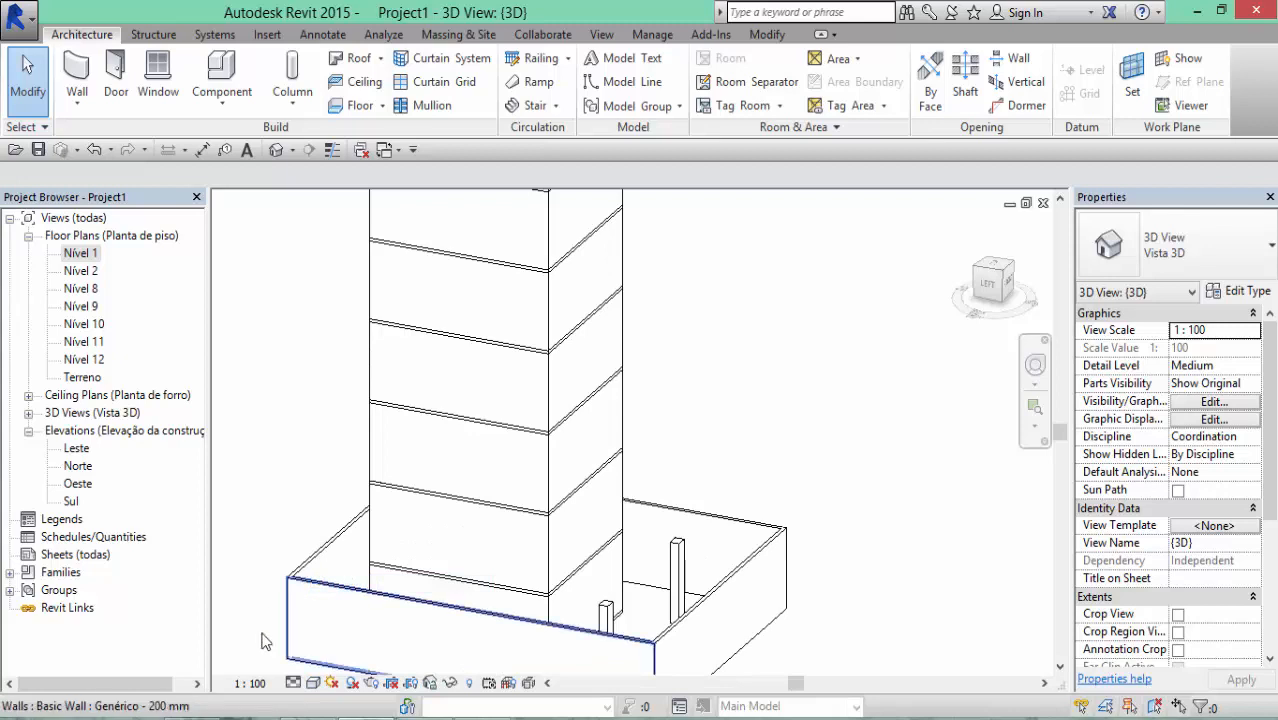
click(991, 281)
middle_drag(872, 461, 868, 346)
scroll(845, 355, up, 1)
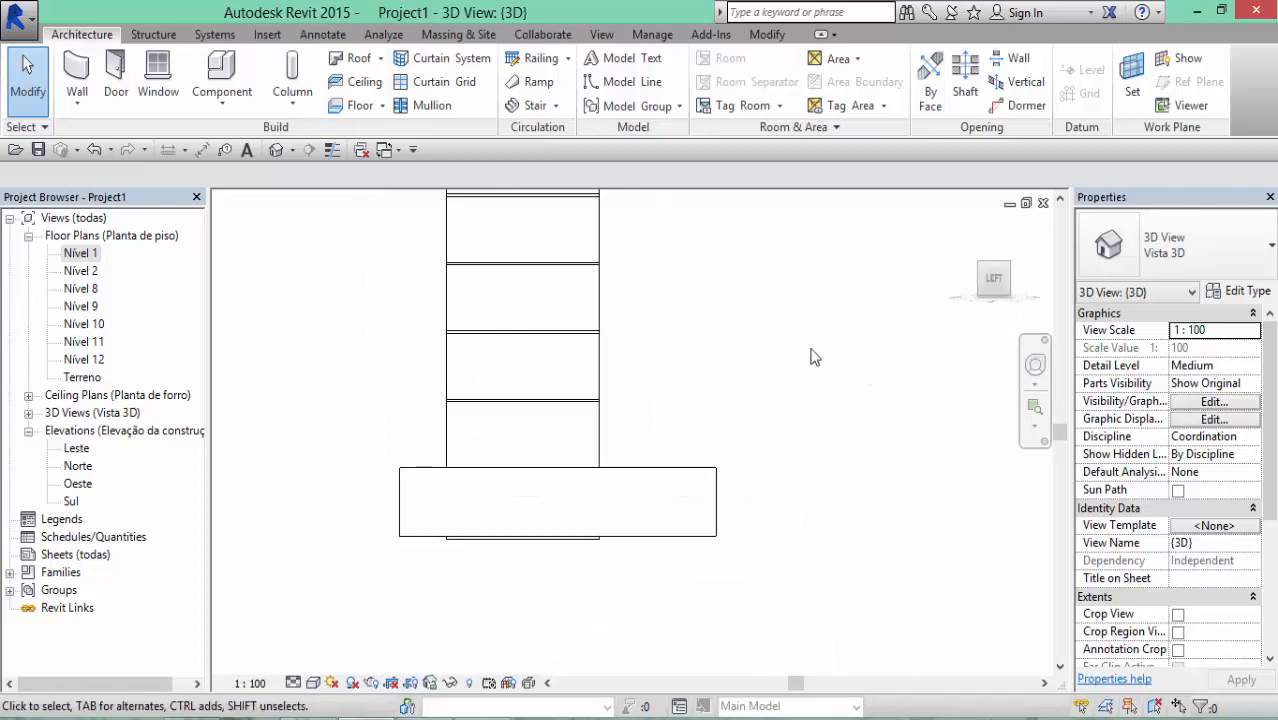
scroll(690, 393, up, 1)
middle_drag(704, 410, 870, 556)
scroll(812, 546, up, 2)
middle_drag(775, 578, 823, 423)
Filter the elements of the Nível 2 storey to walls only and attach the wall tops to the floor above
drag(822, 422, 357, 465)
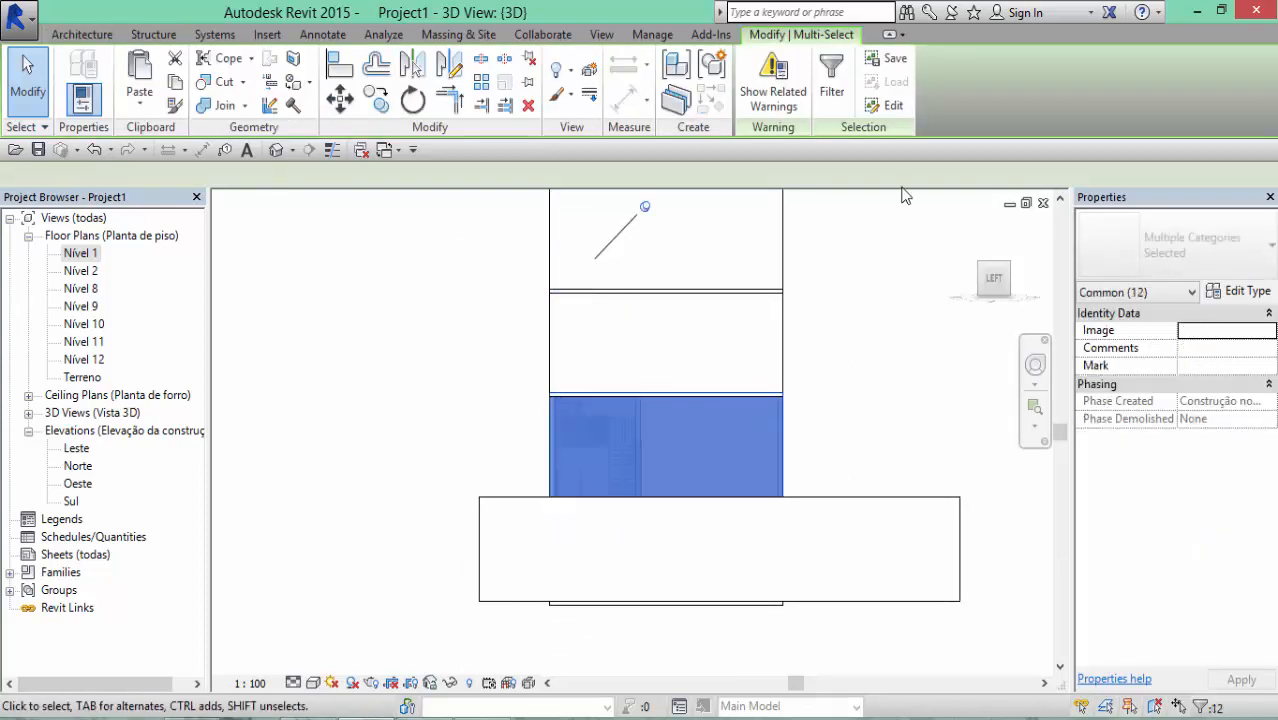
click(830, 80)
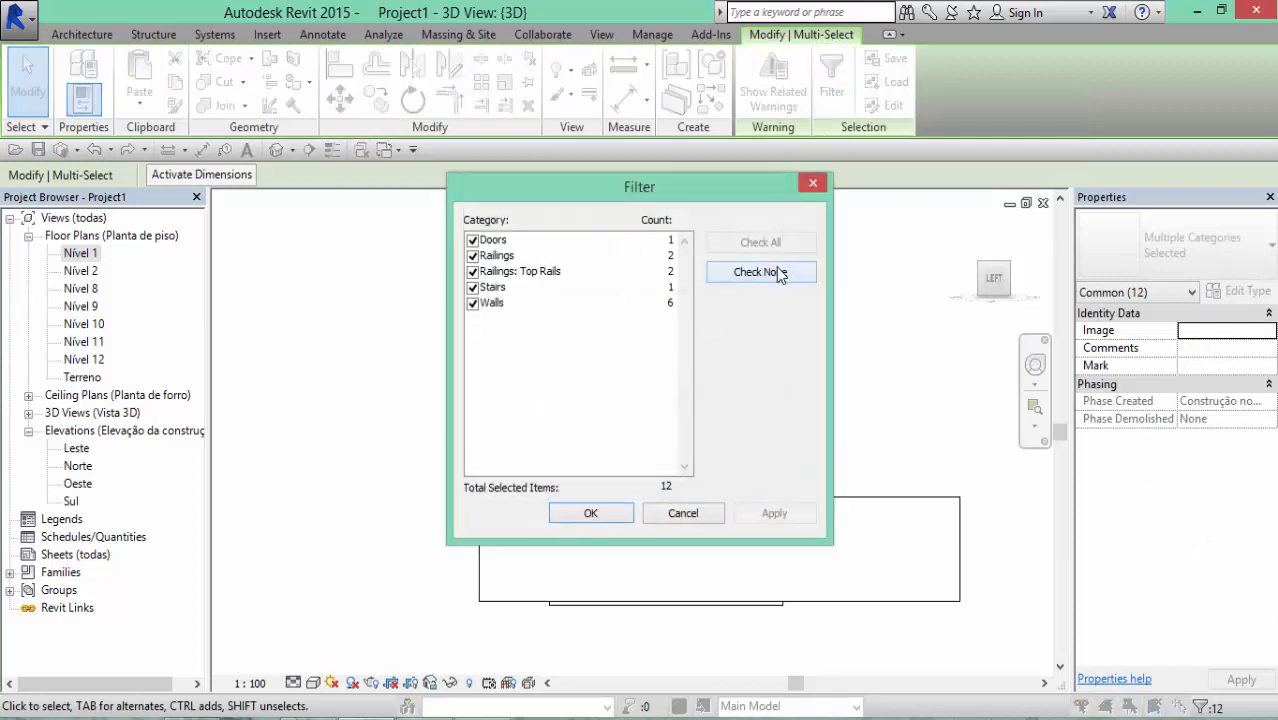
click(472, 303)
click(561, 514)
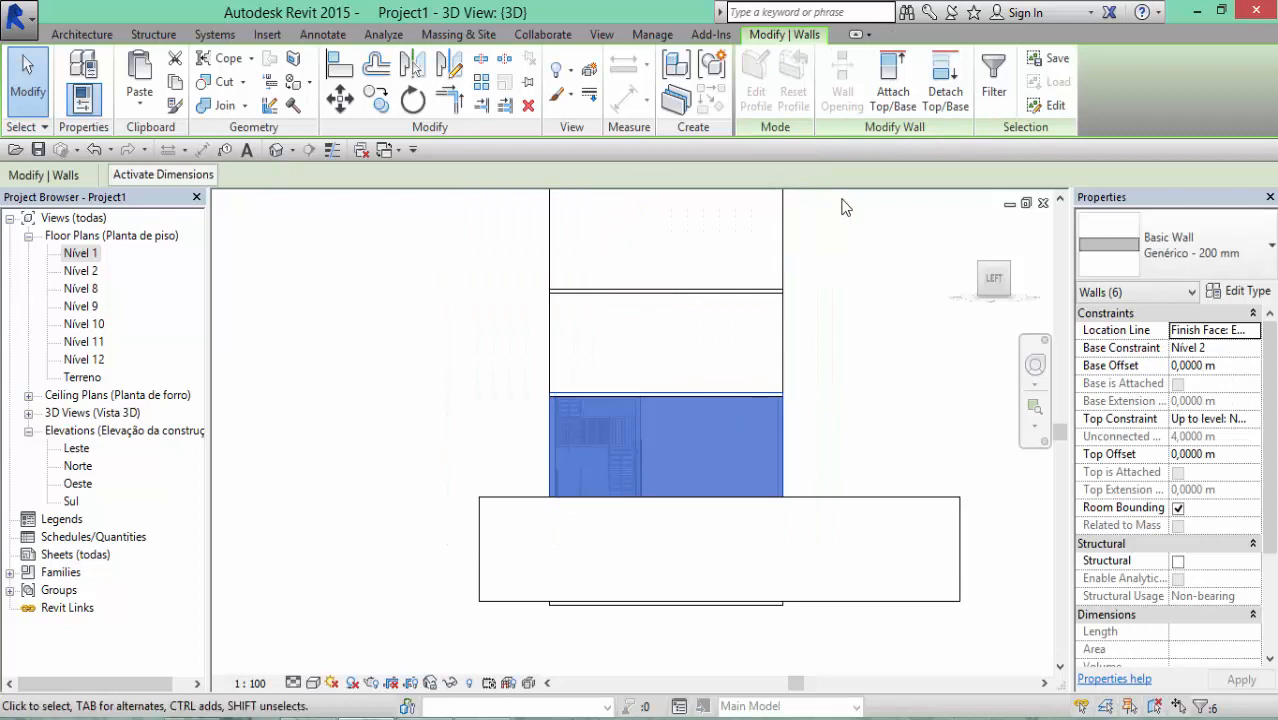
click(893, 88)
scroll(762, 410, up, 5)
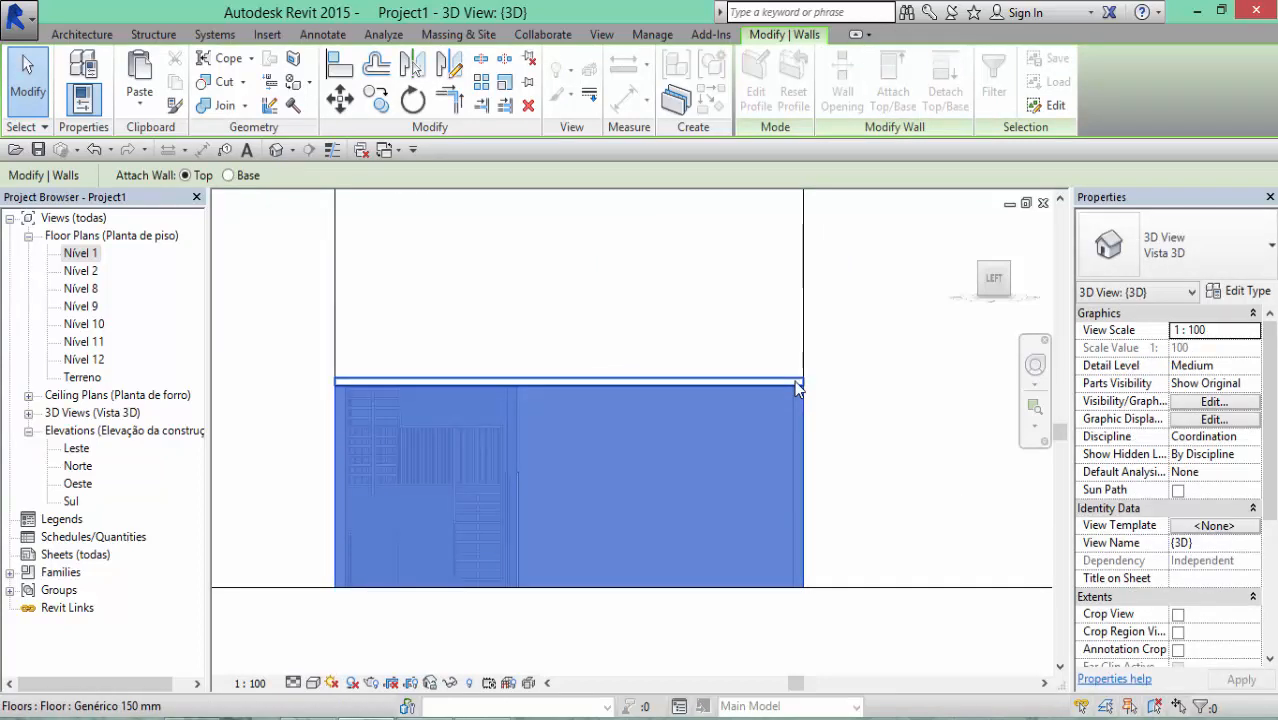
click(797, 381)
scroll(856, 428, down, 3)
middle_drag(856, 432, 843, 533)
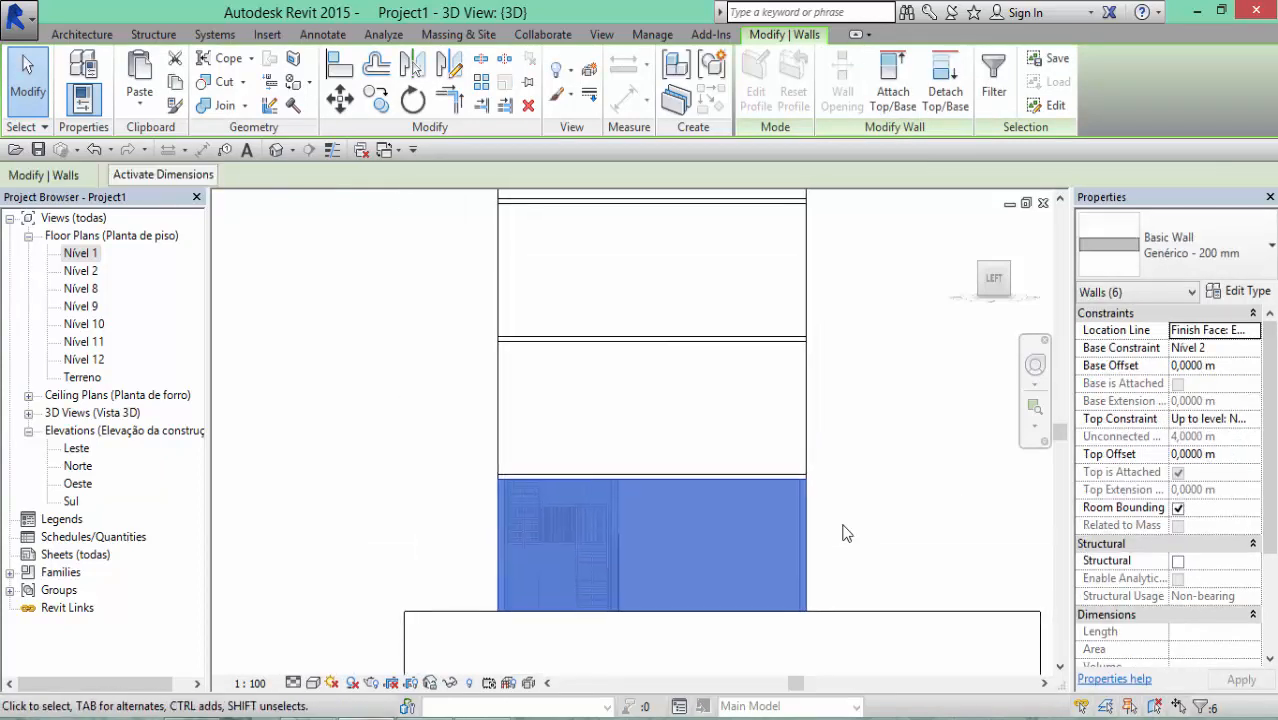
click(835, 533)
Filter the elements of the Nível 8 storey to walls only and attach their tops to the floor above
drag(824, 374, 458, 422)
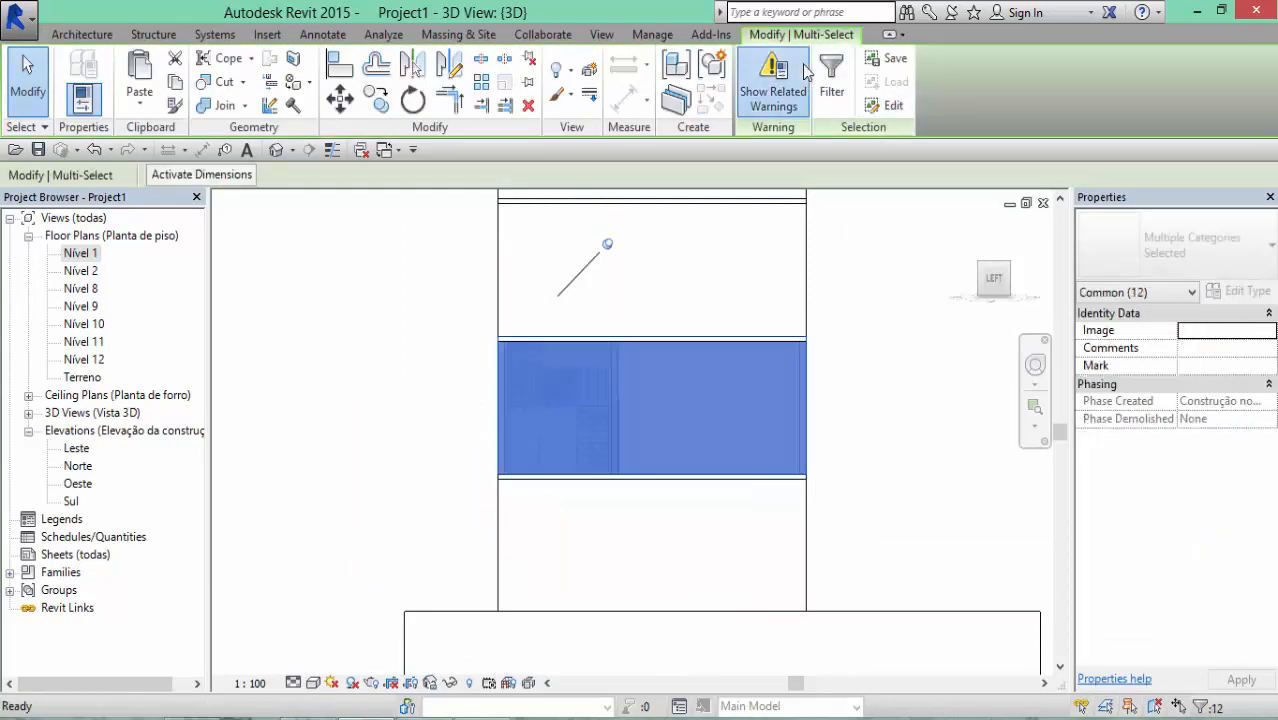
click(772, 82)
click(1184, 692)
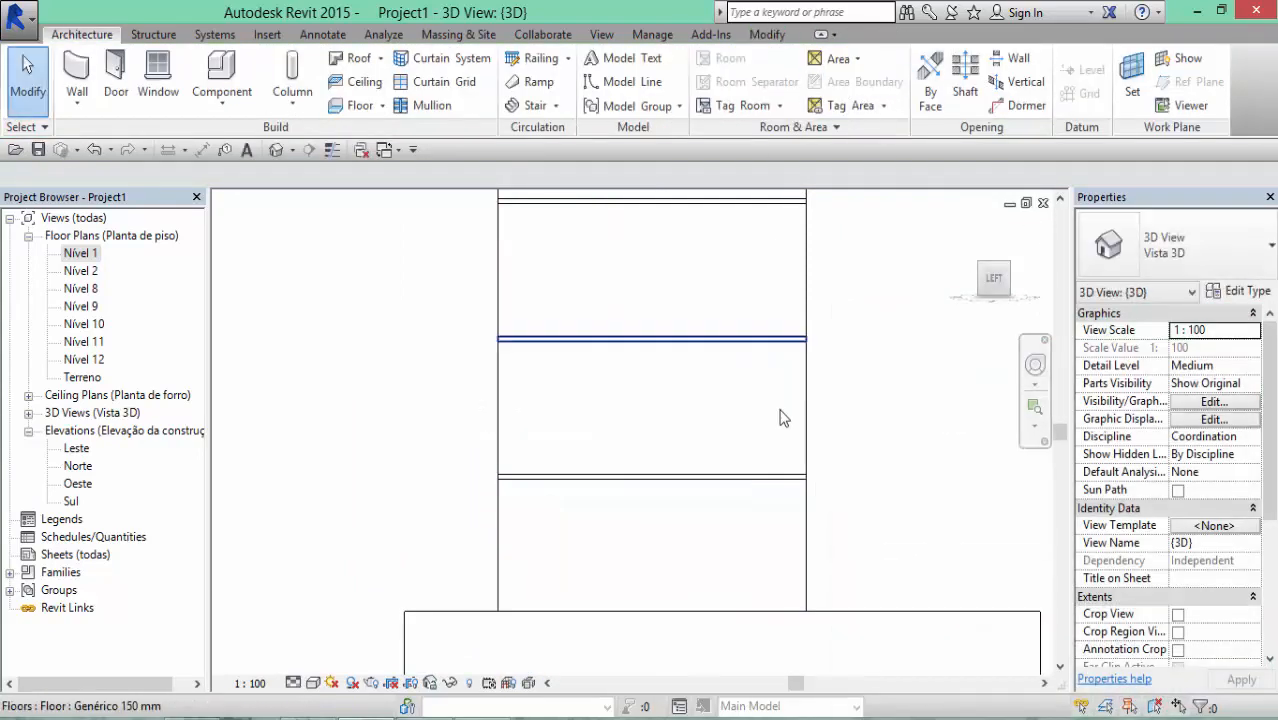
click(831, 75)
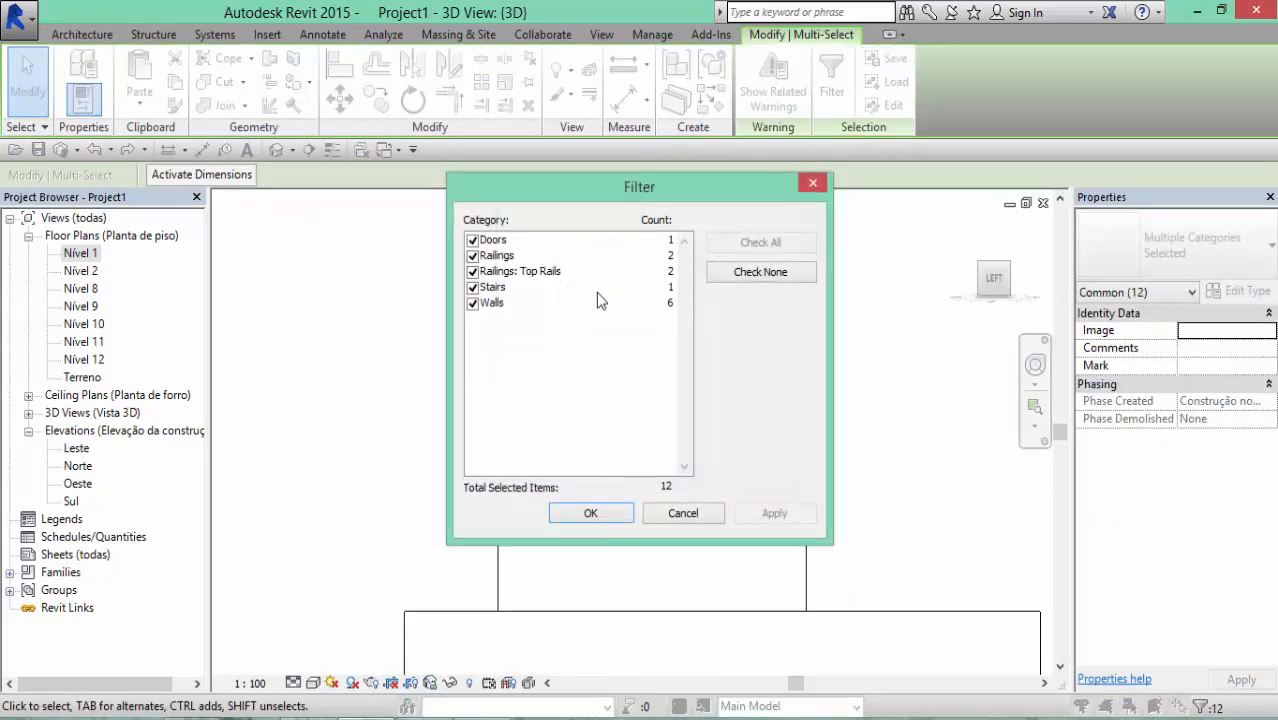
click(760, 272)
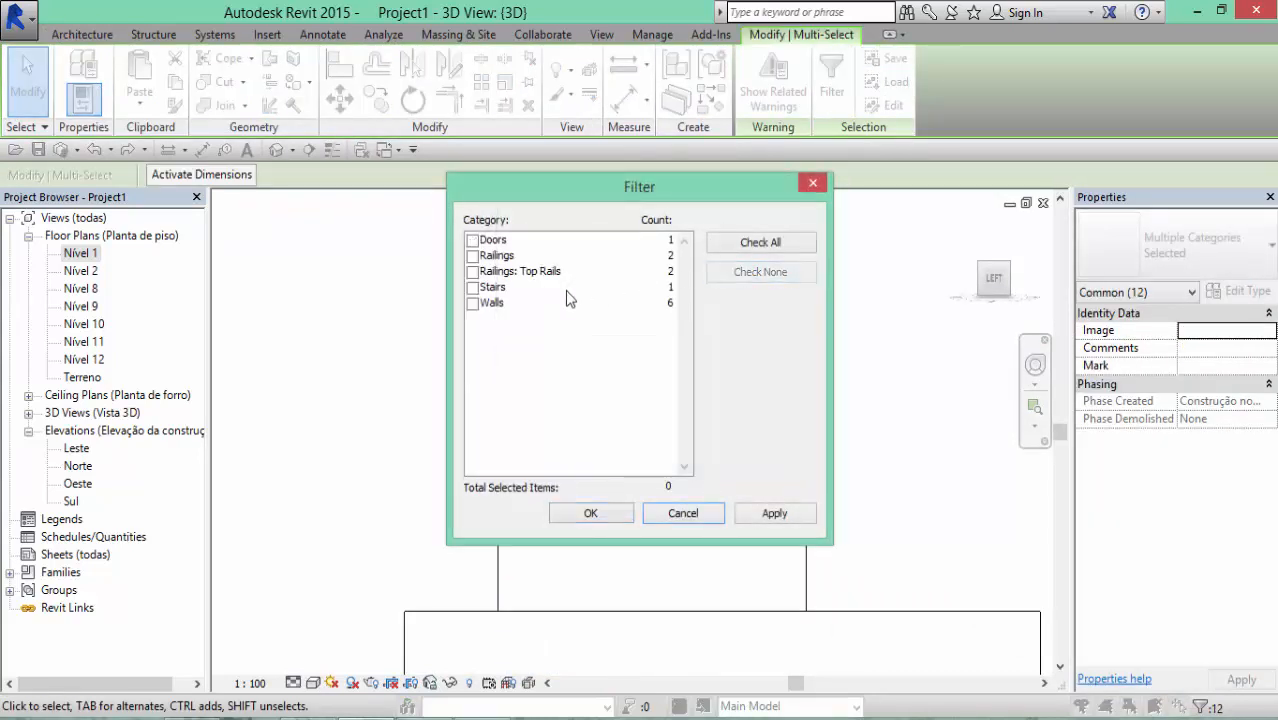
click(472, 303)
click(592, 514)
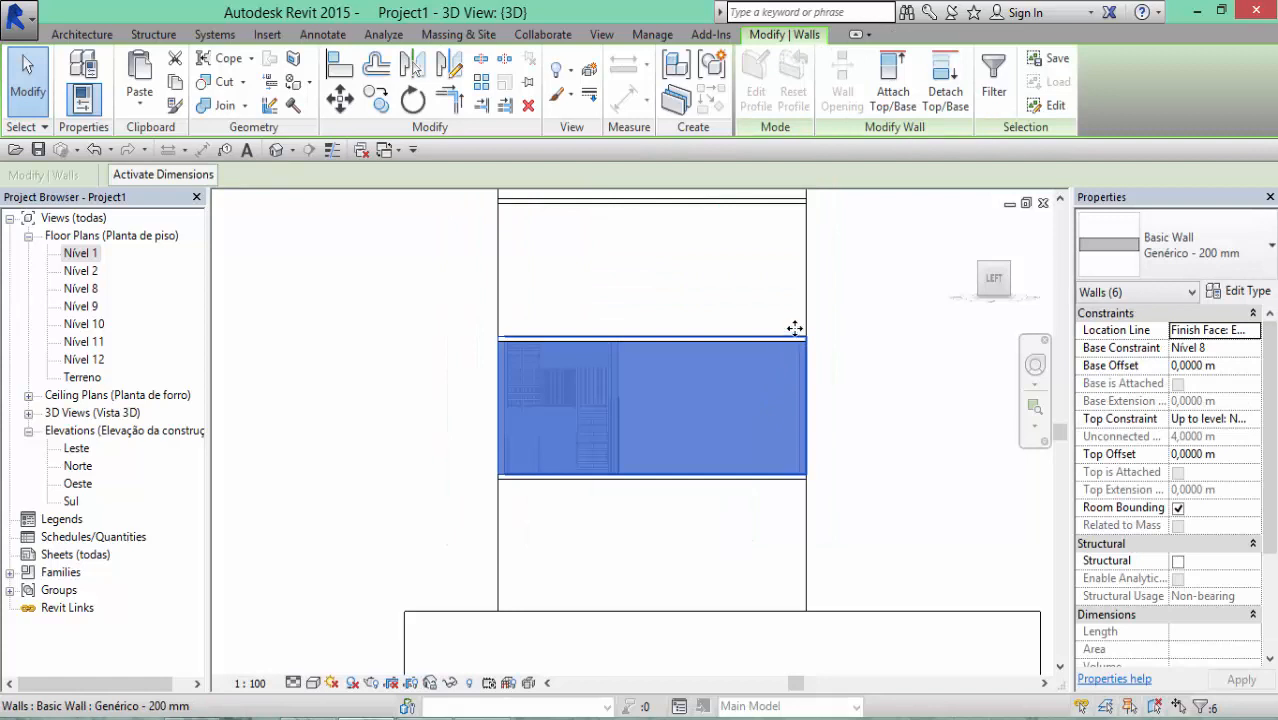
click(891, 88)
click(773, 360)
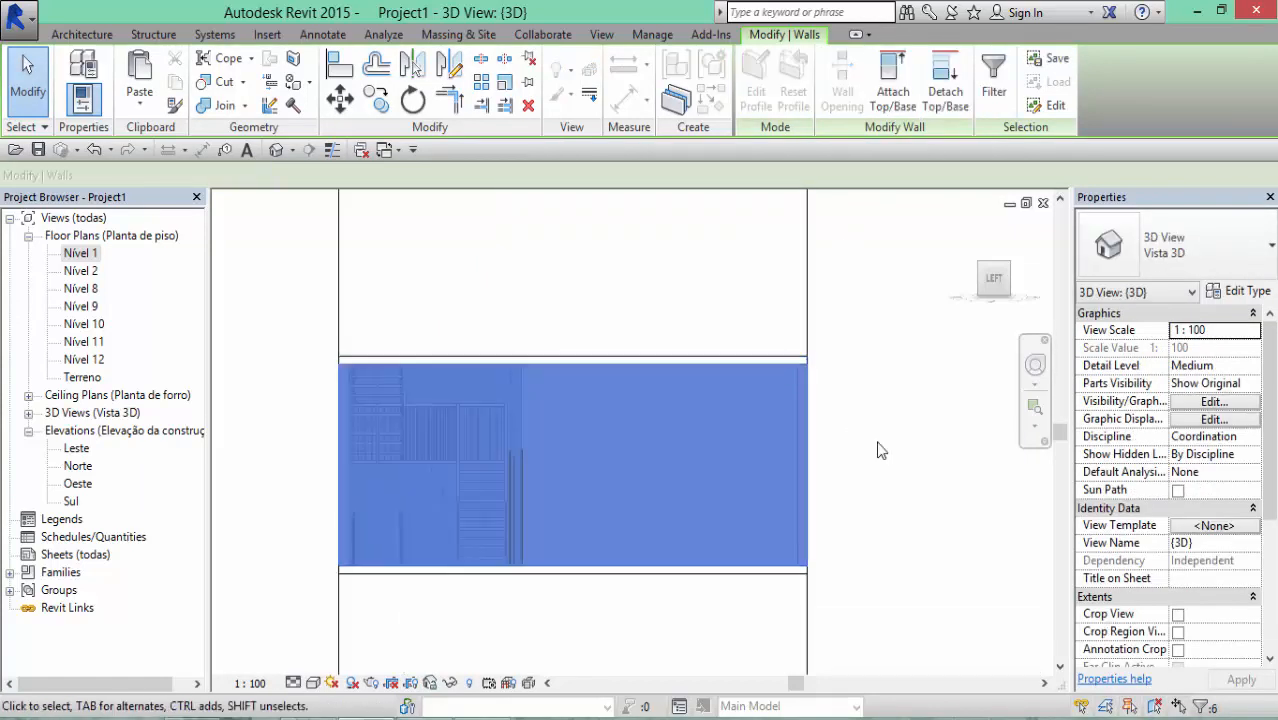
click(869, 433)
Select the four storeys above Nível 8, filter the selection to walls only, and delete those walls
scroll(867, 422, down, 8)
middle_drag(864, 404, 815, 685)
middle_drag(812, 608, 844, 465)
scroll(844, 465, up, 1)
drag(845, 383, 638, 421)
drag(860, 329, 637, 340)
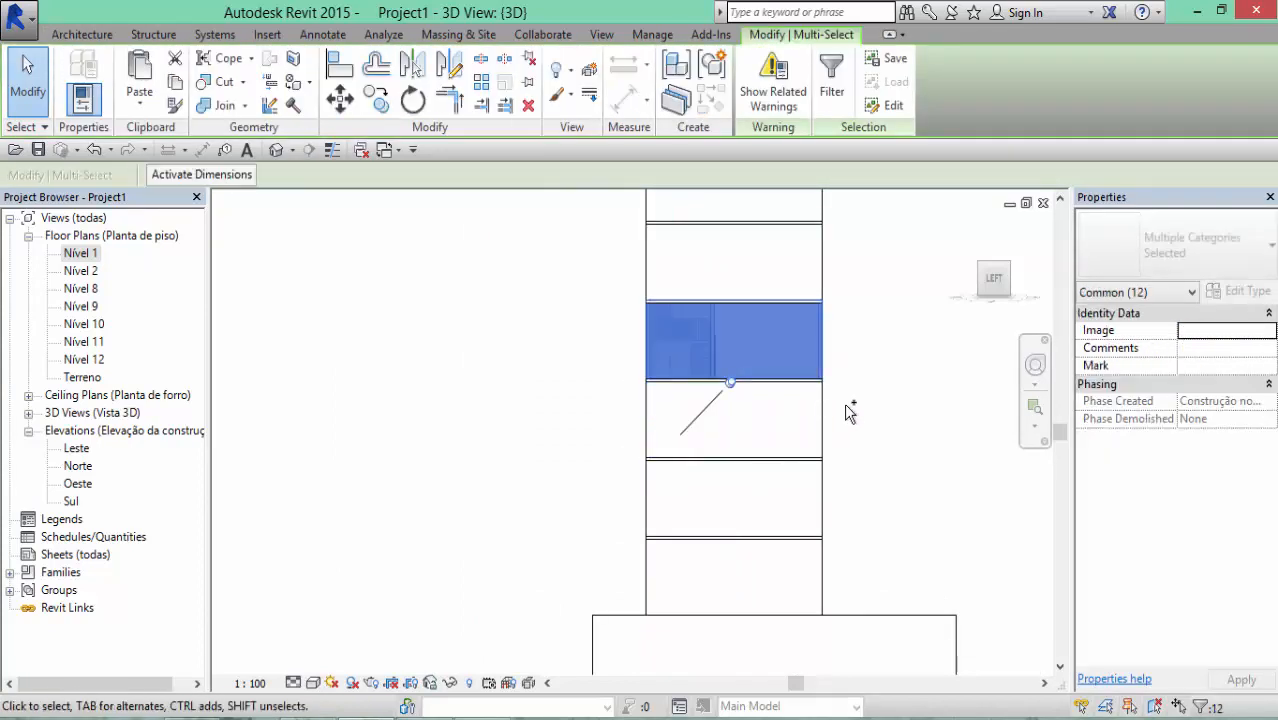
ctrl+drag(846, 405, 630, 426)
ctrl+drag(839, 248, 622, 268)
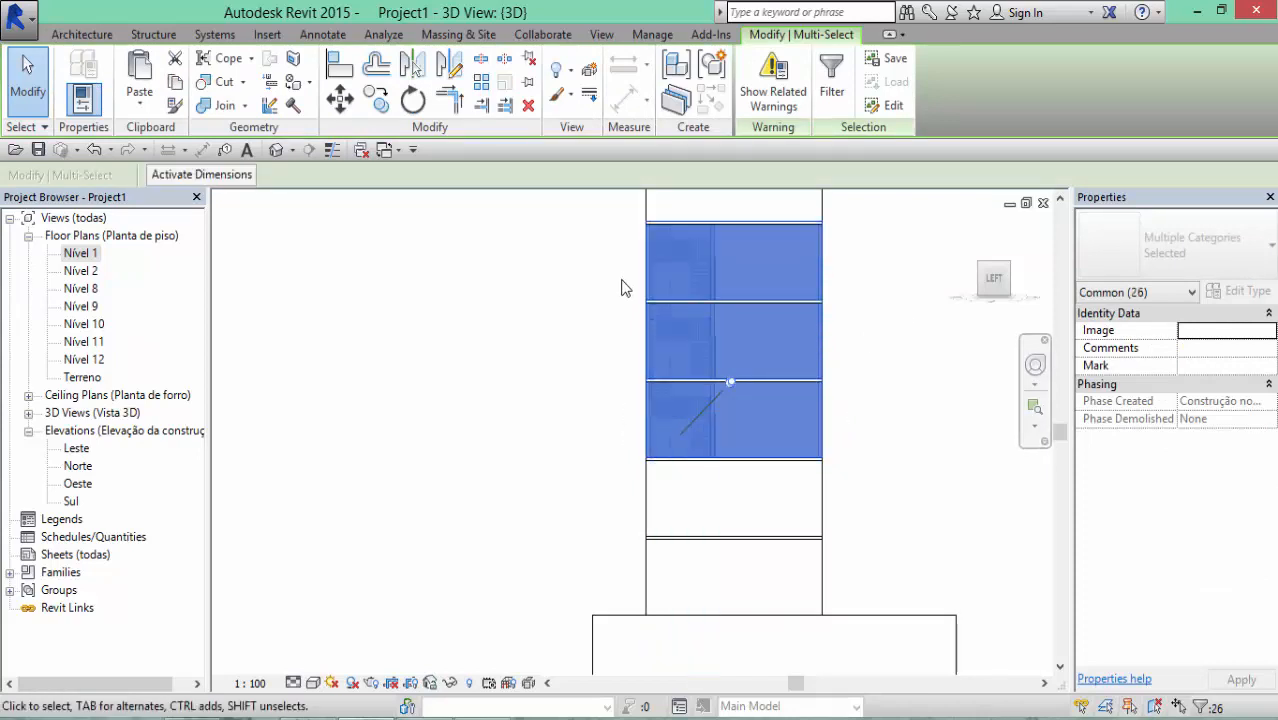
middle_drag(621, 288, 610, 397)
ctrl+drag(843, 340, 585, 365)
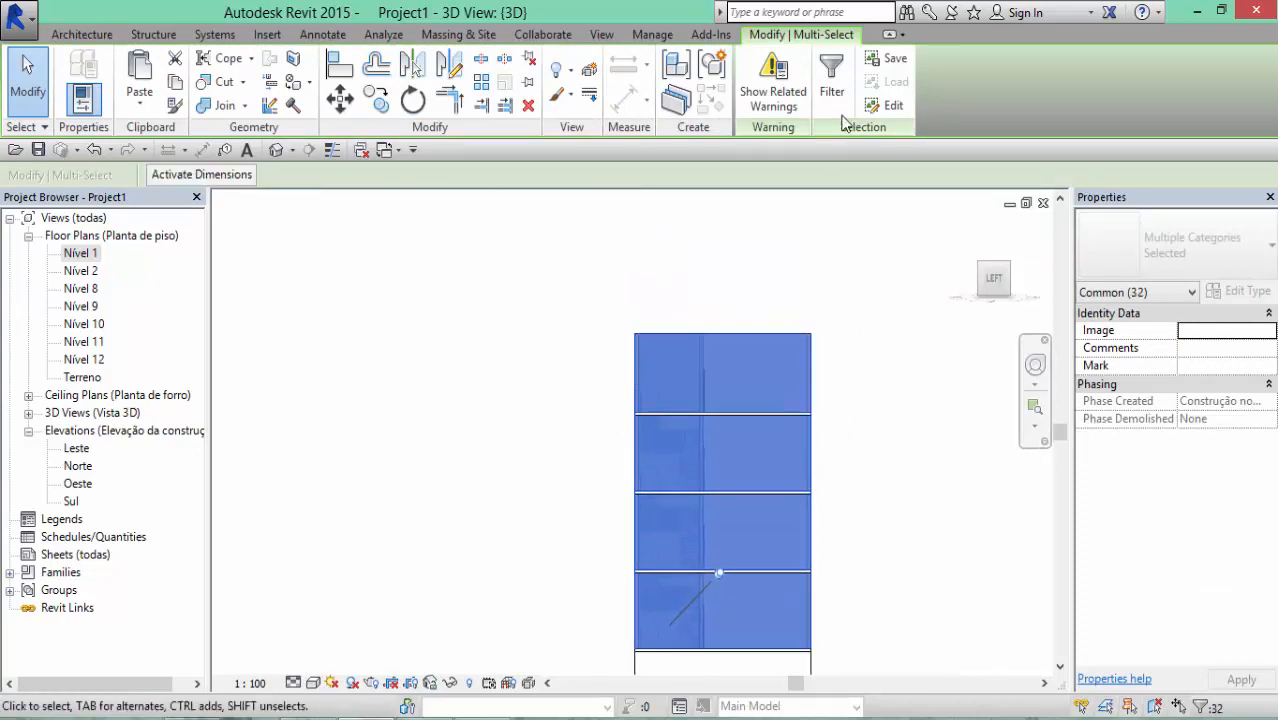
click(832, 82)
click(728, 278)
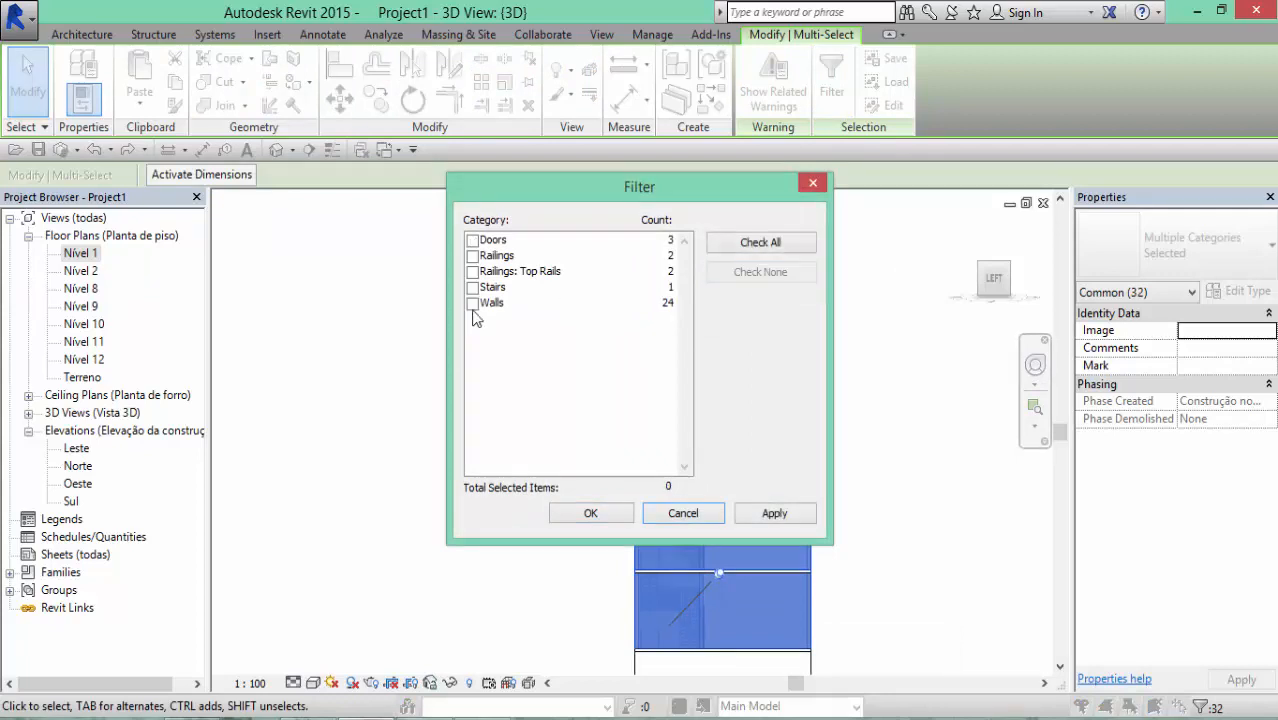
click(472, 303)
click(602, 513)
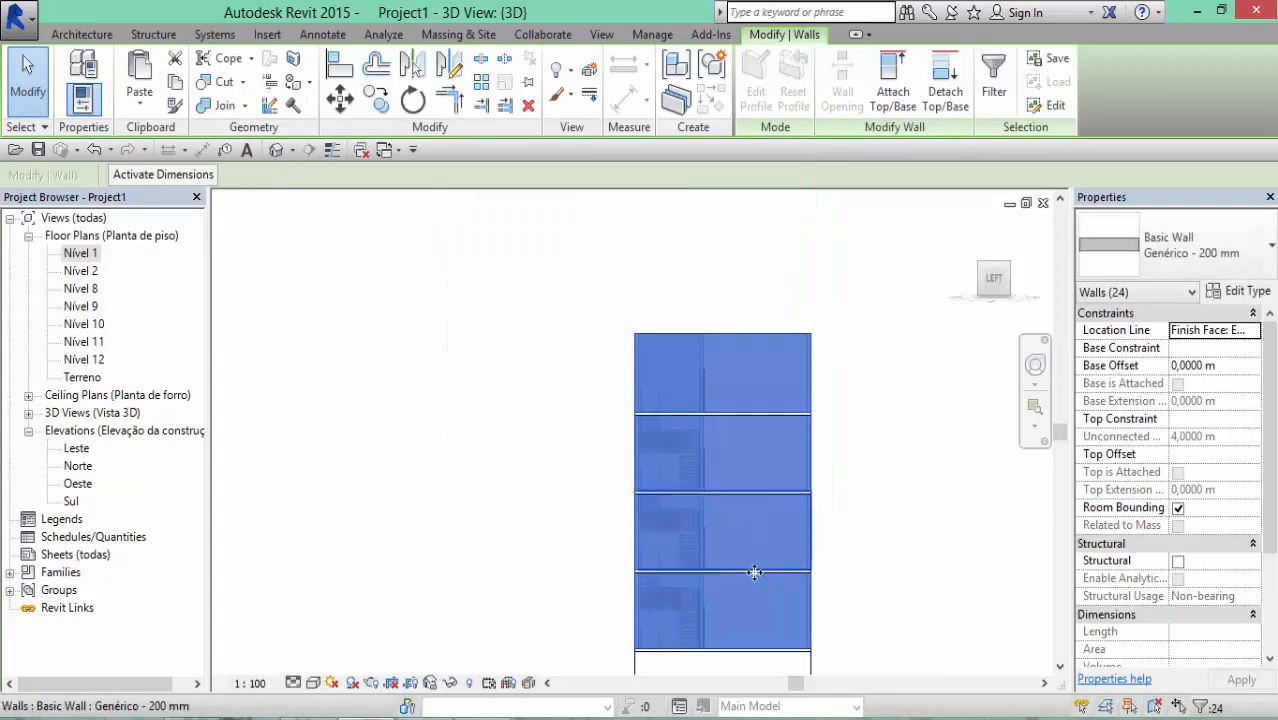
key(Delete)
middle_drag(901, 523, 798, 424)
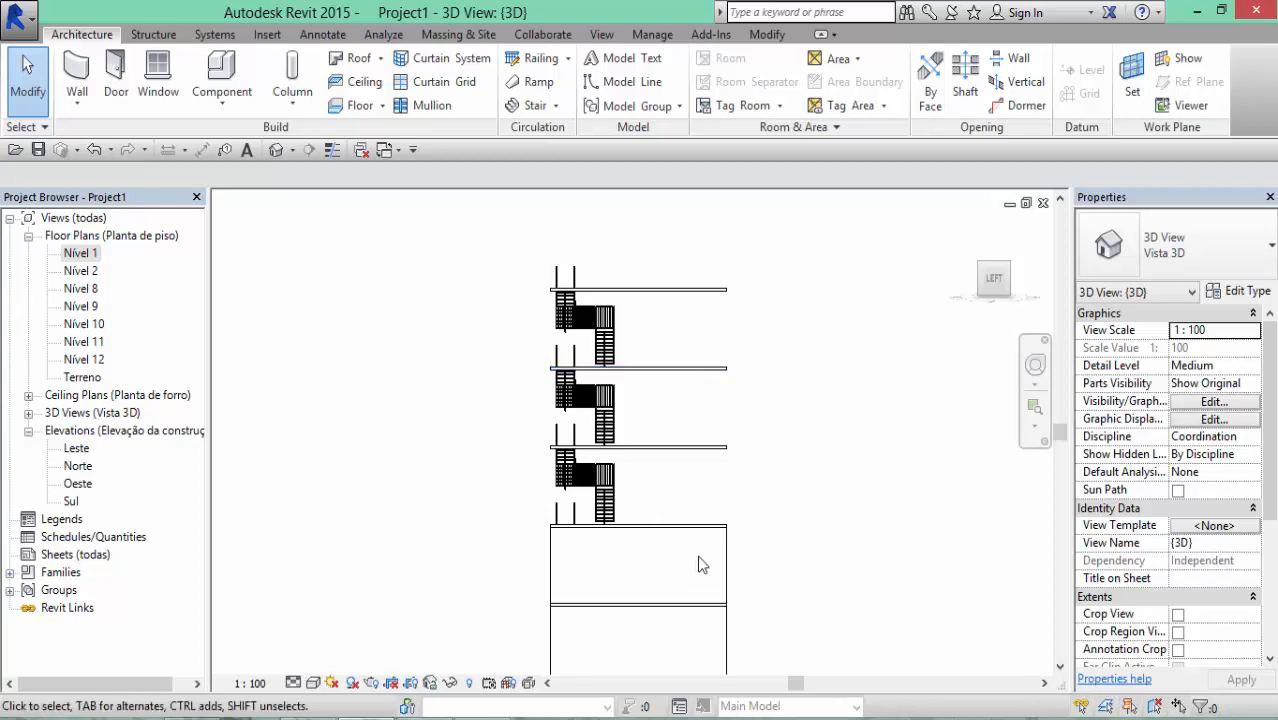
middle_drag(764, 534, 722, 405)
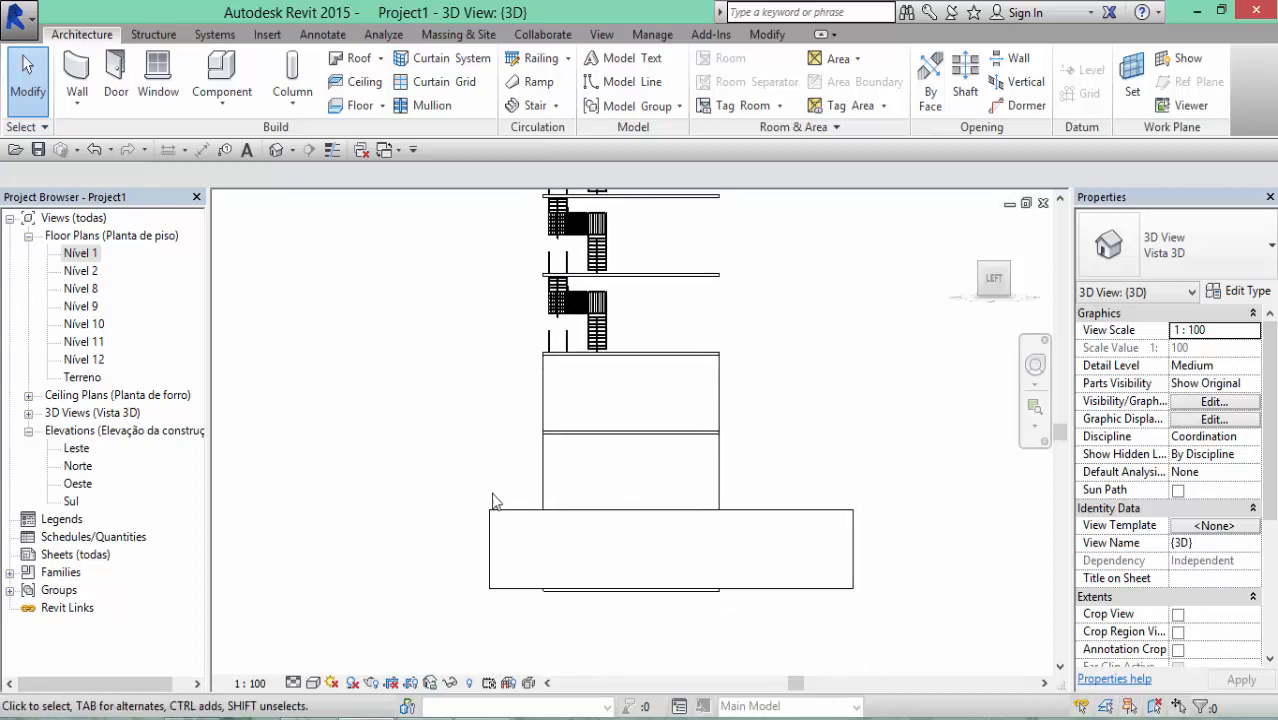
drag(636, 402, 493, 400)
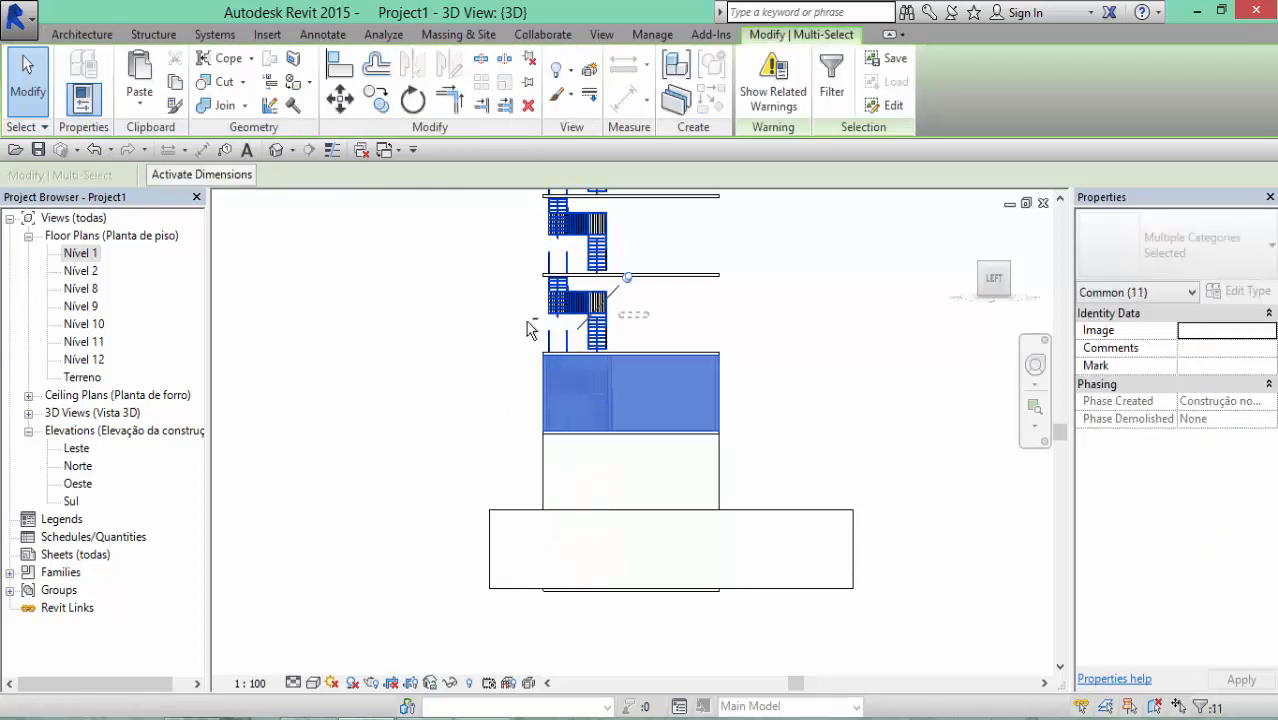
shift+click(559, 337)
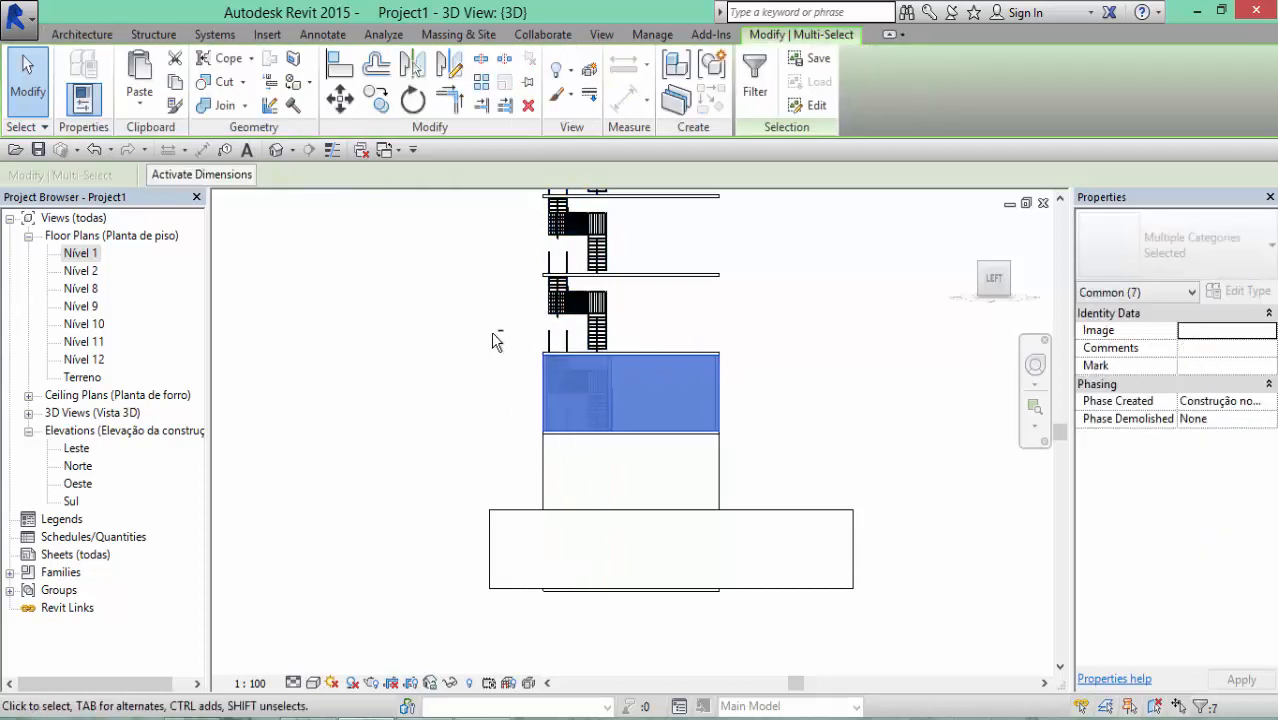
shift+drag(488, 325, 673, 517)
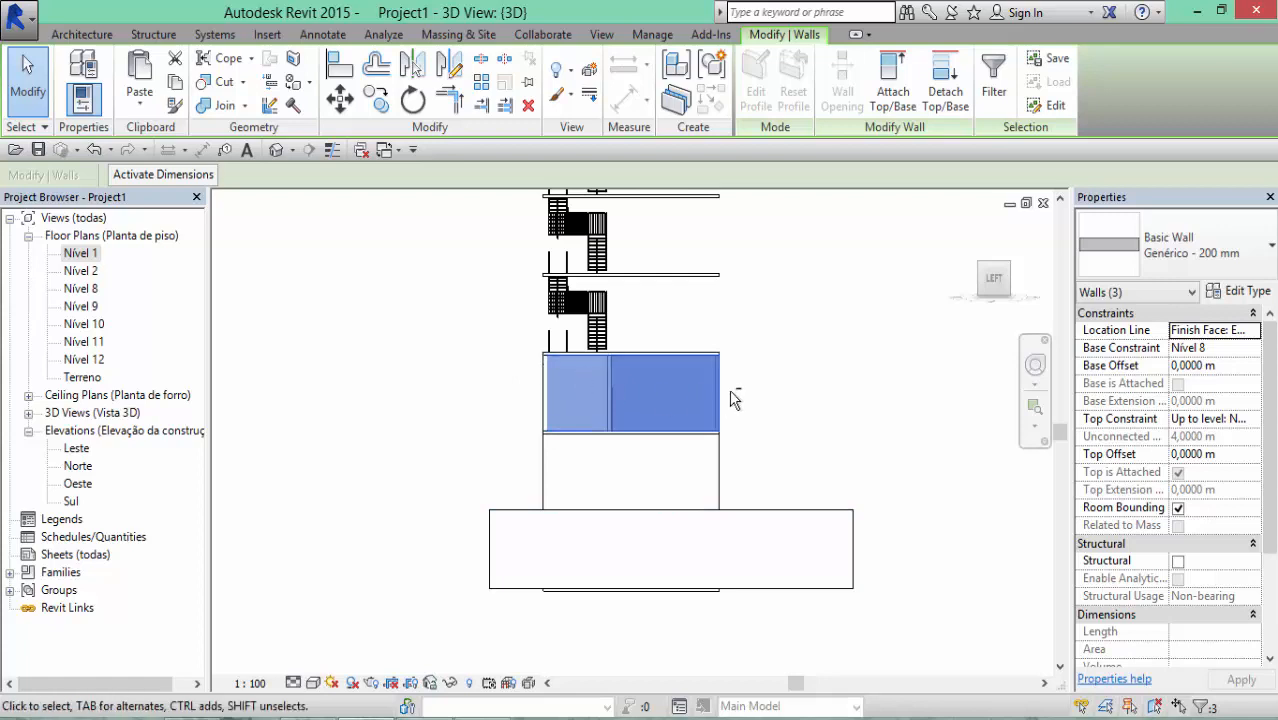
Select the elements of the Nível 8 storey and filter the selection to walls only
drag(728, 365, 419, 417)
click(833, 78)
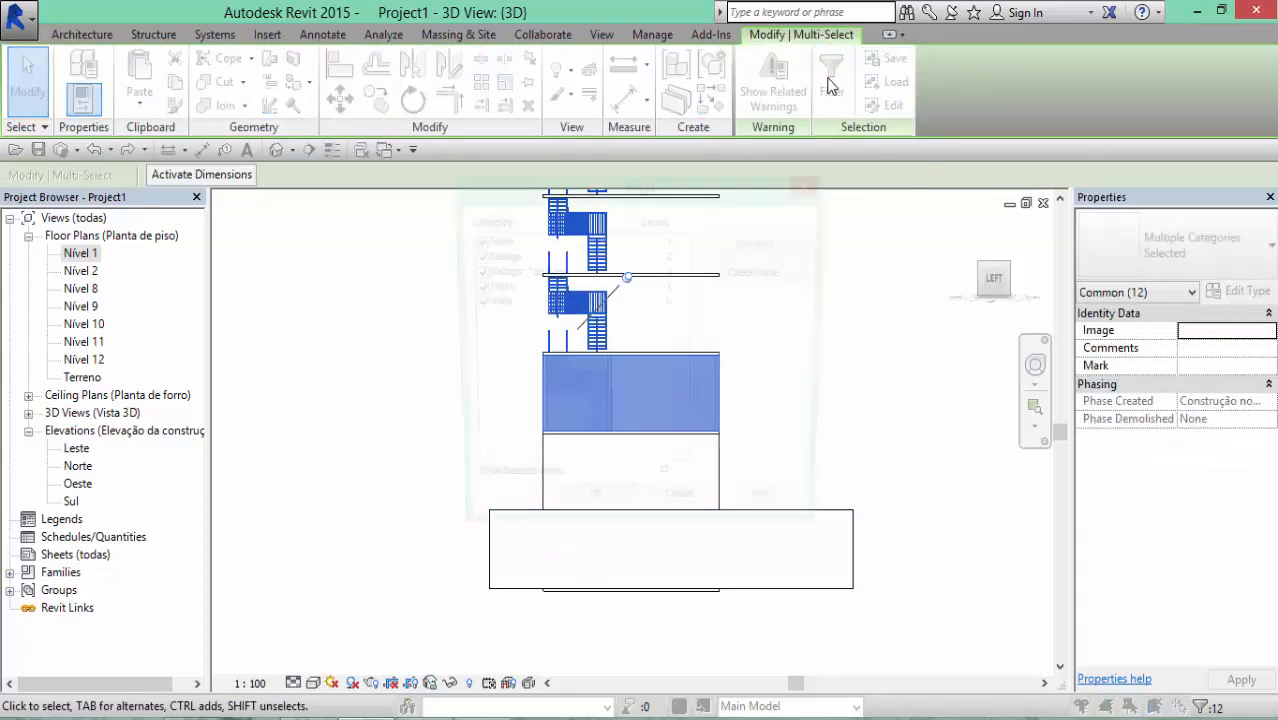
click(740, 272)
click(472, 303)
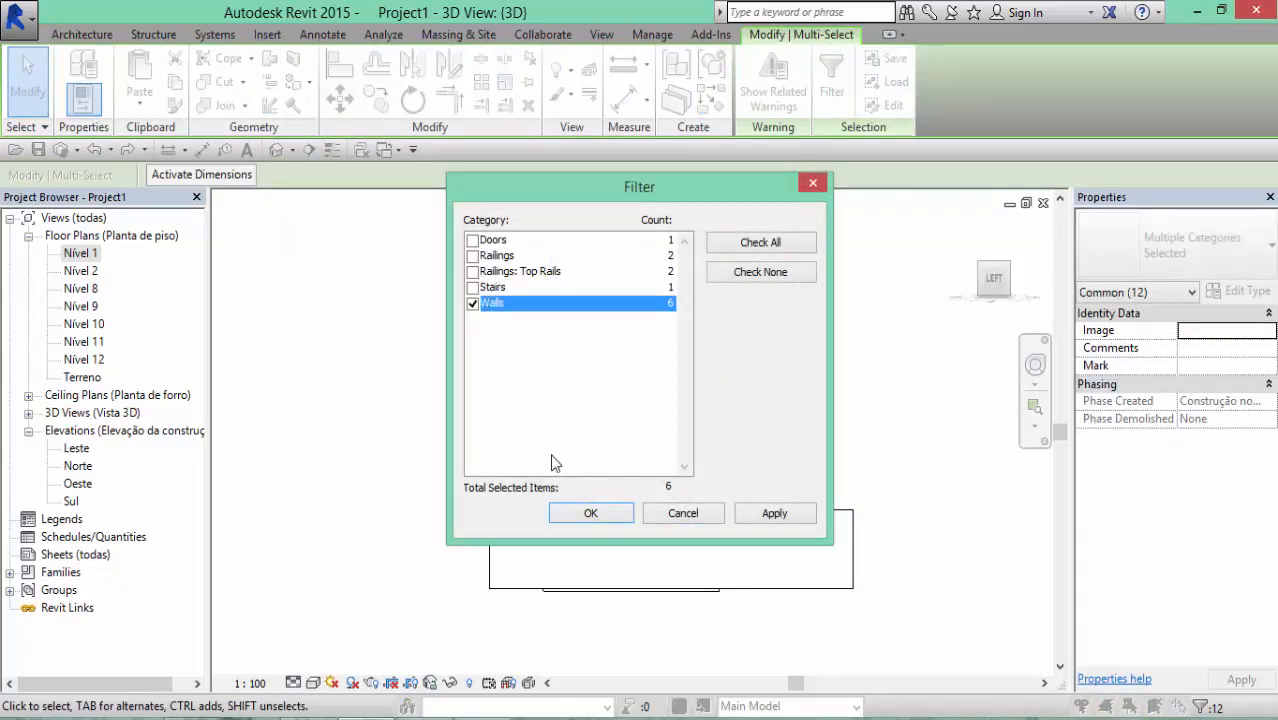
click(596, 512)
middle_drag(849, 443, 822, 536)
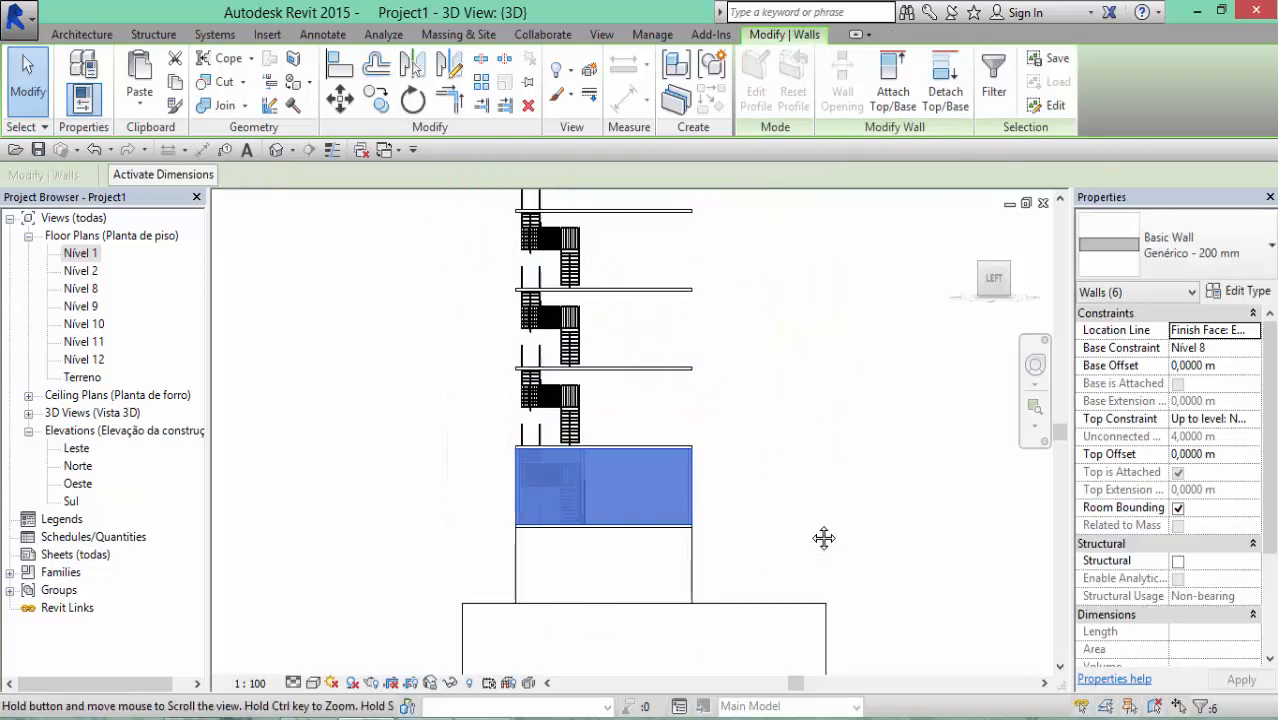
Copy the selected walls and paste them aligned to levels Nível 8 through Nível 12
click(175, 82)
click(141, 104)
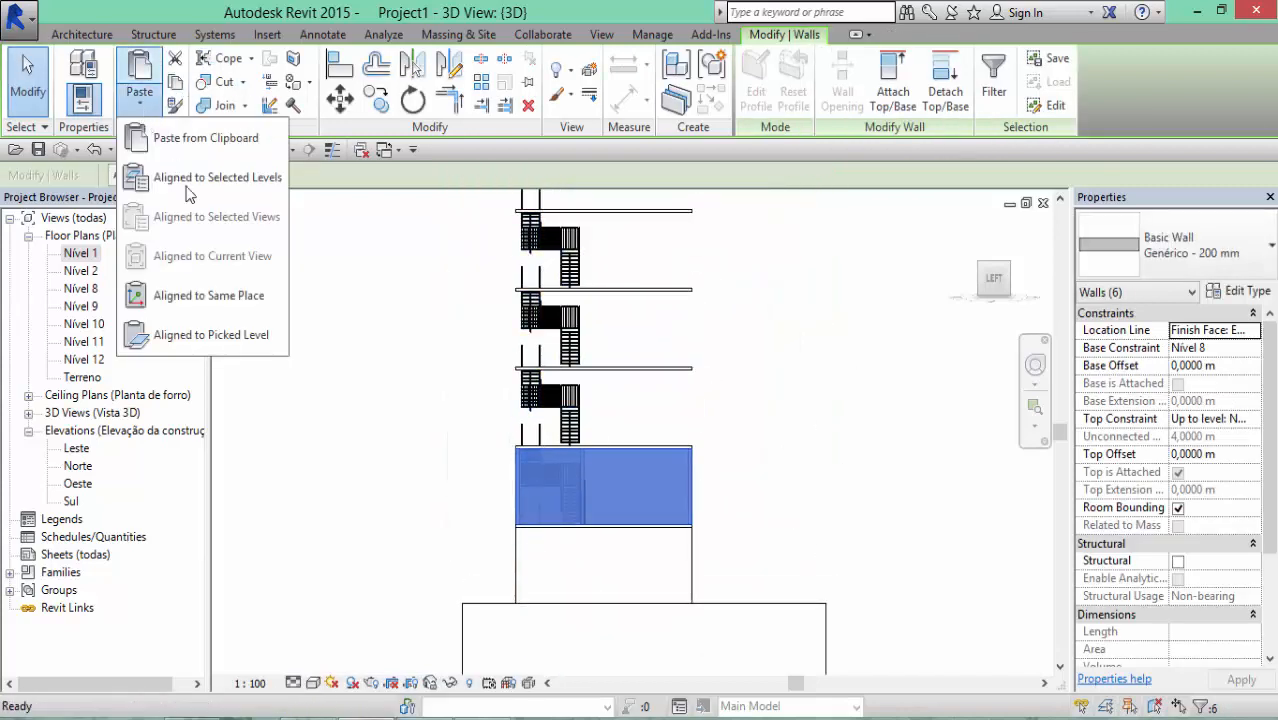
click(212, 188)
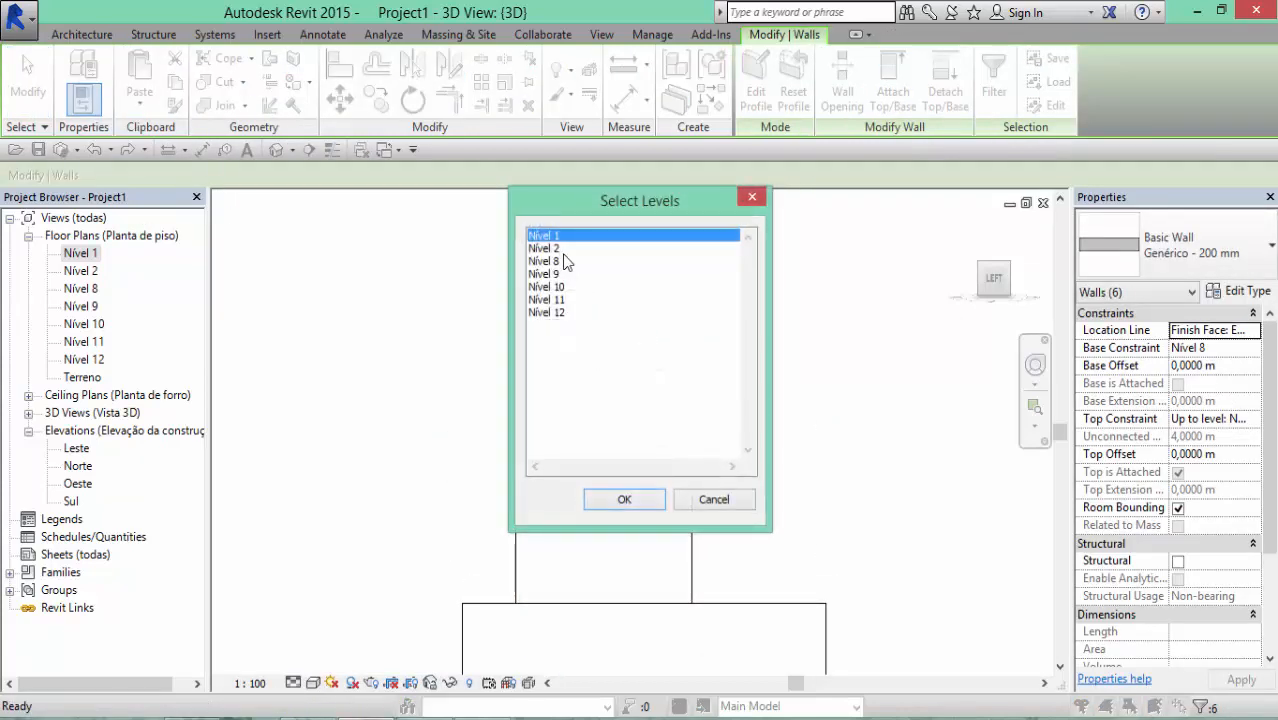
click(545, 261)
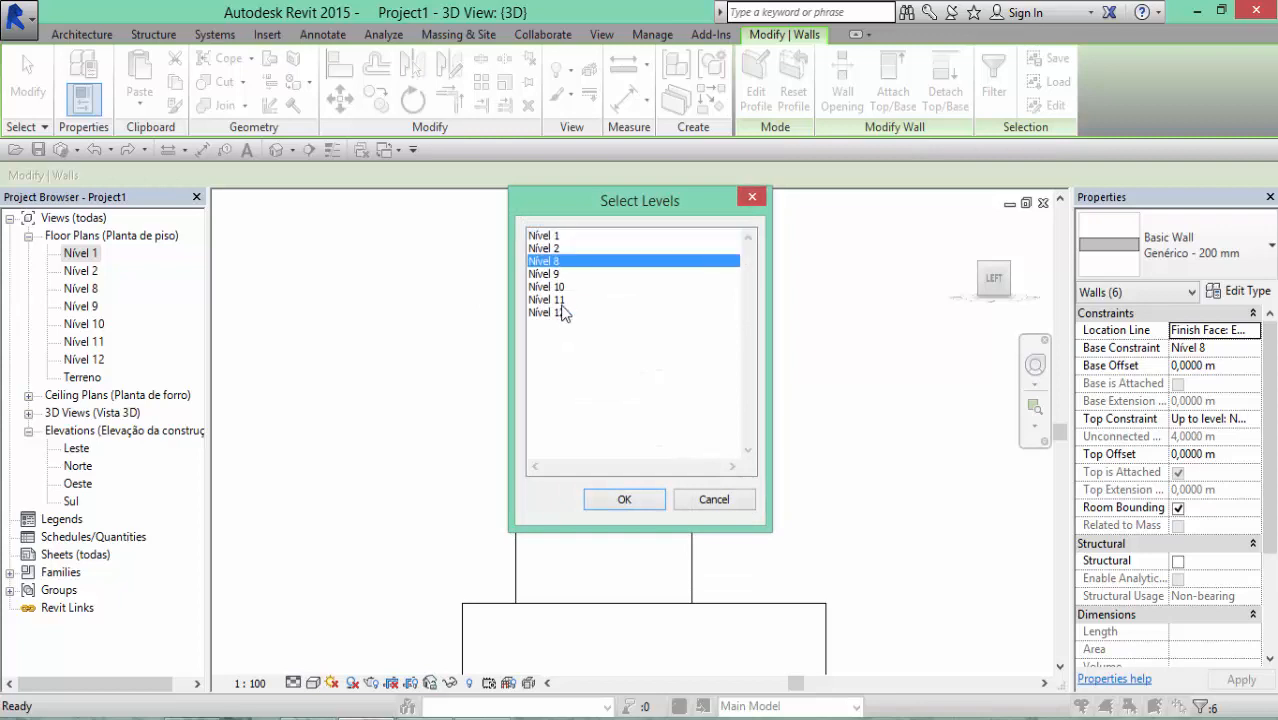
shift+click(561, 312)
click(623, 499)
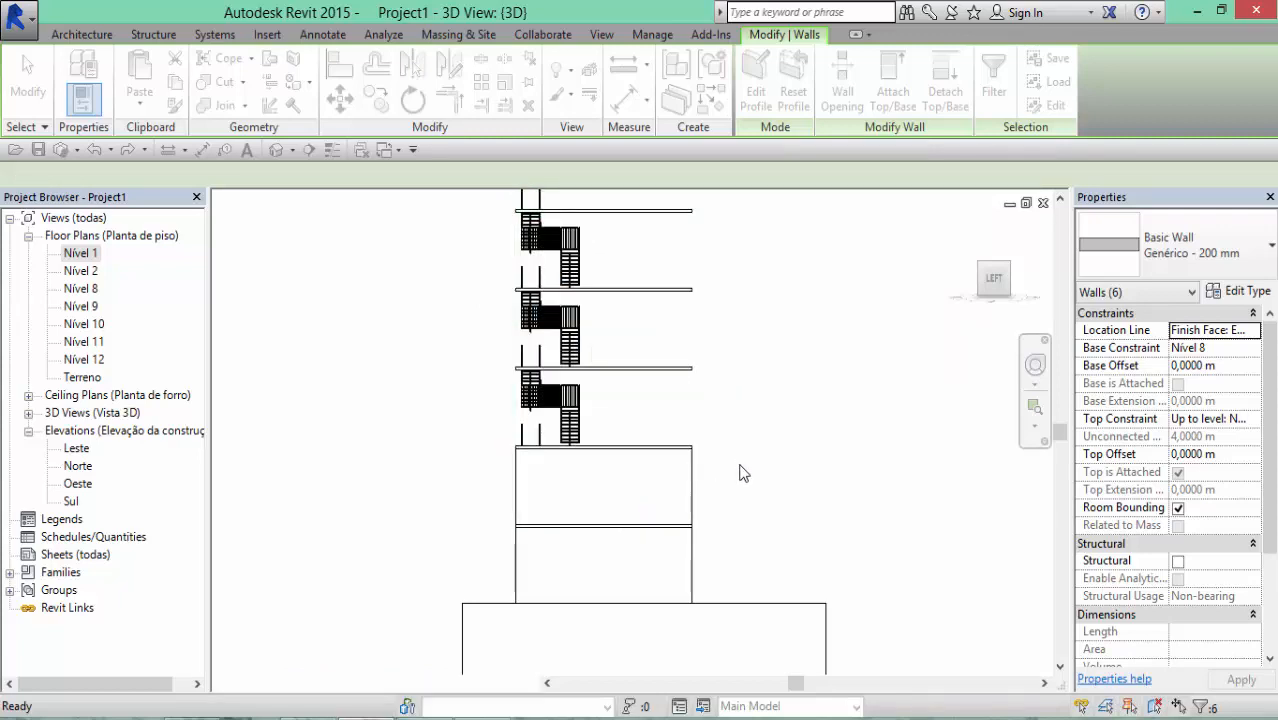
Examine the walls of the Nível 8 storey in the Left view by selecting them individually
scroll(739, 465, down, 2)
middle_drag(775, 453, 772, 522)
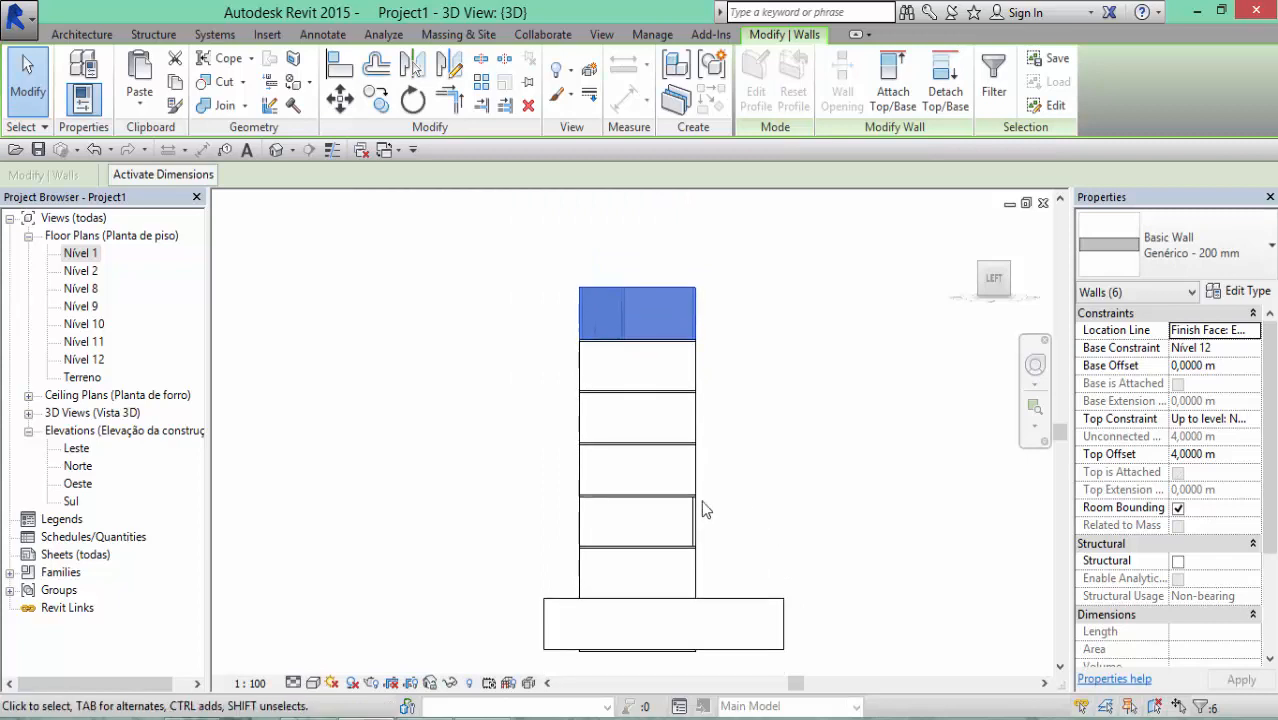
click(693, 516)
scroll(693, 520, up, 3)
middle_drag(693, 522, 779, 411)
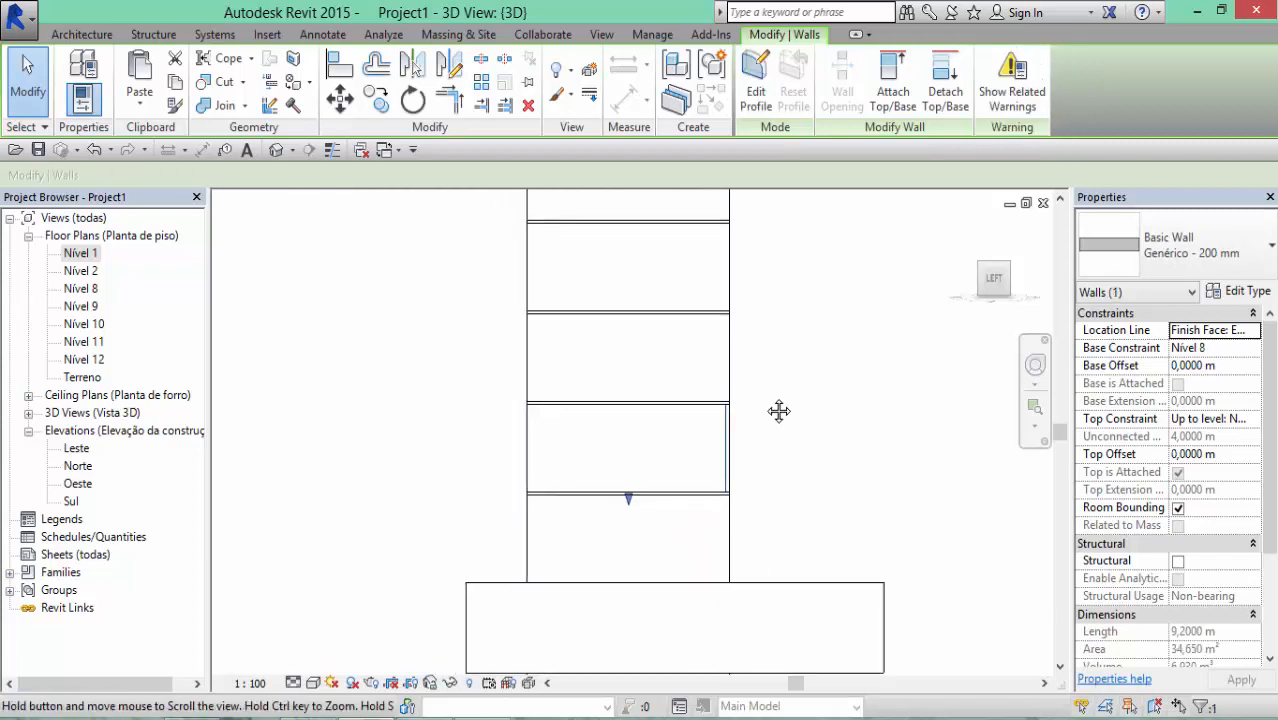
scroll(764, 405, down, 3)
scroll(739, 446, up, 4)
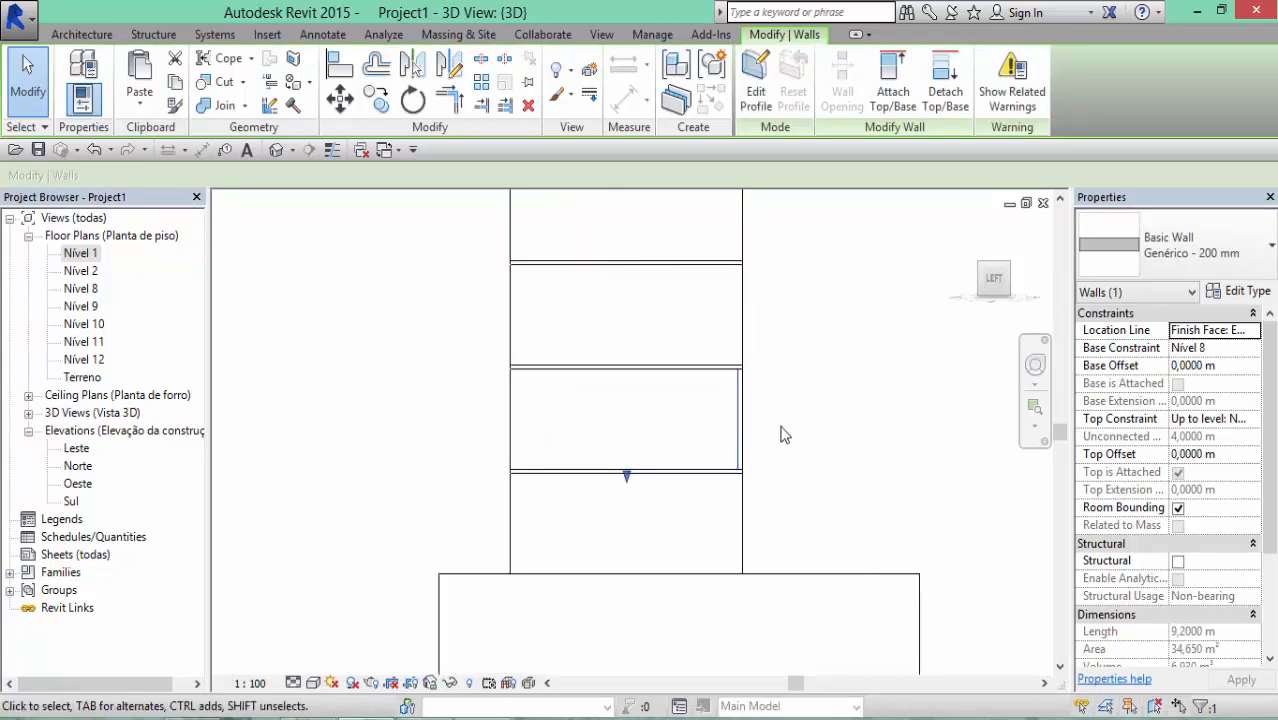
click(748, 434)
click(693, 434)
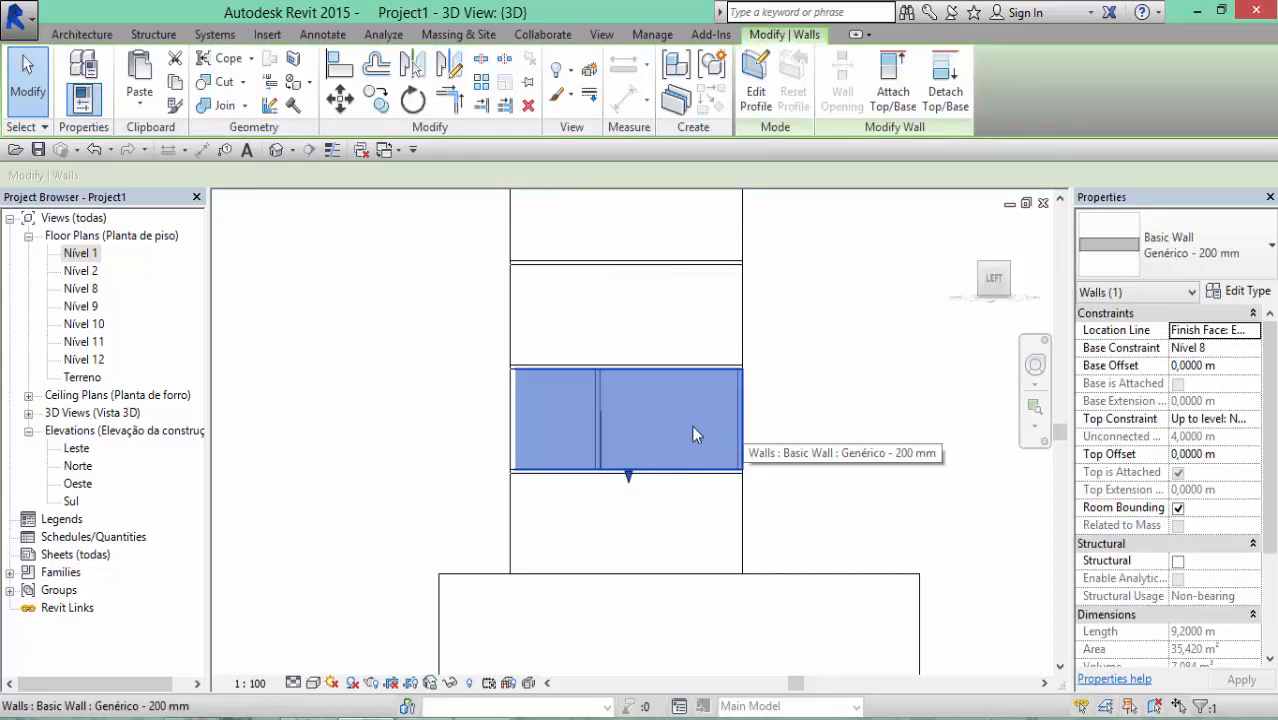
Open the Nível 8 floor plan and check its exterior walls for overlapping copies
double_click(84, 288)
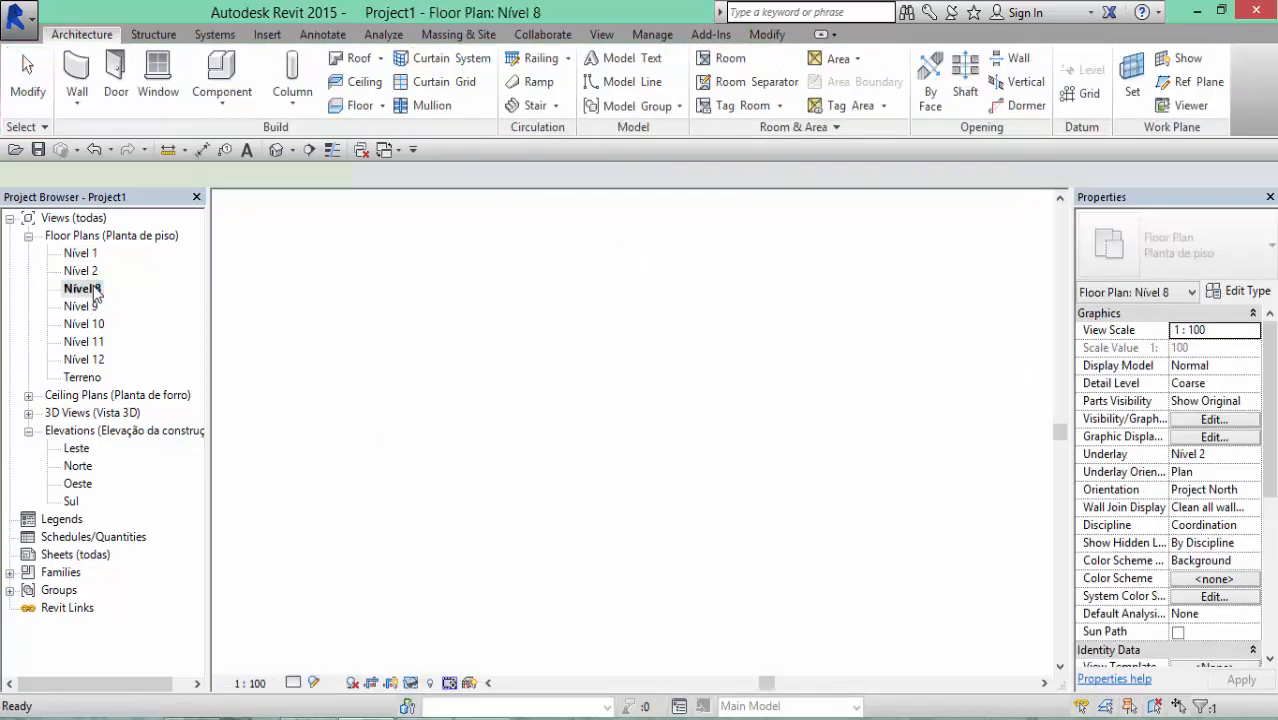
click(568, 449)
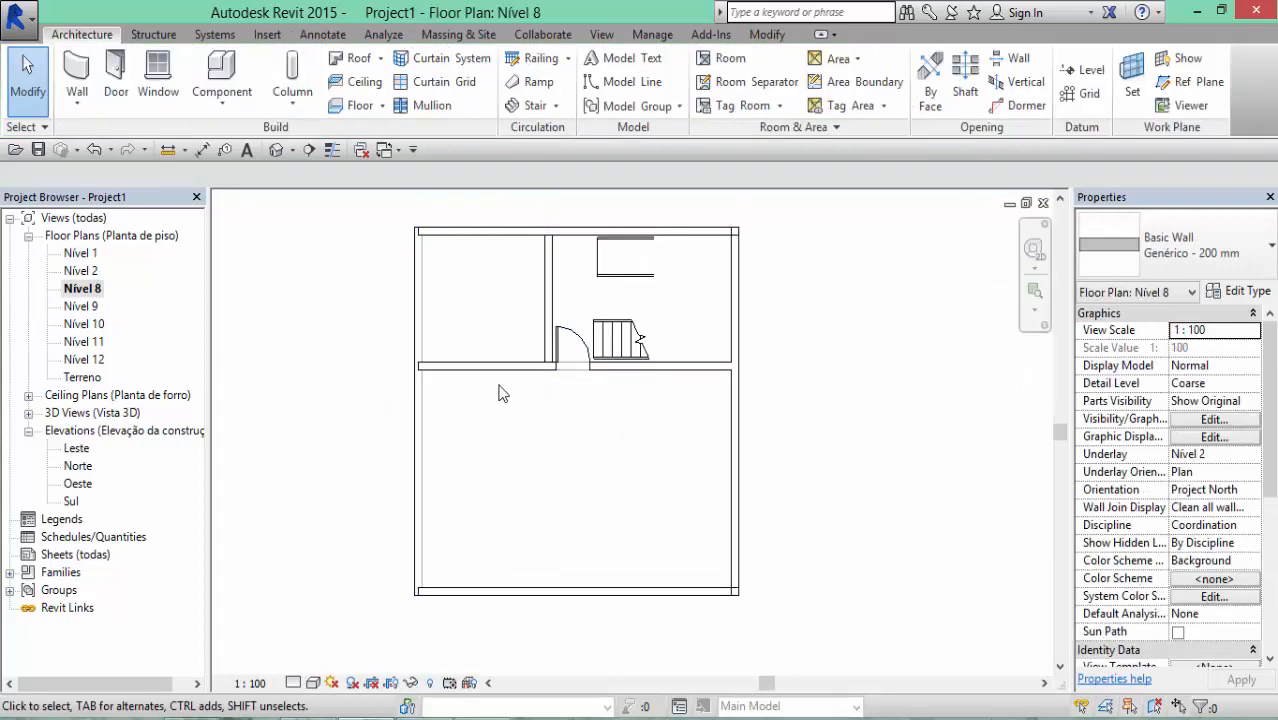
click(468, 242)
key(Escape)
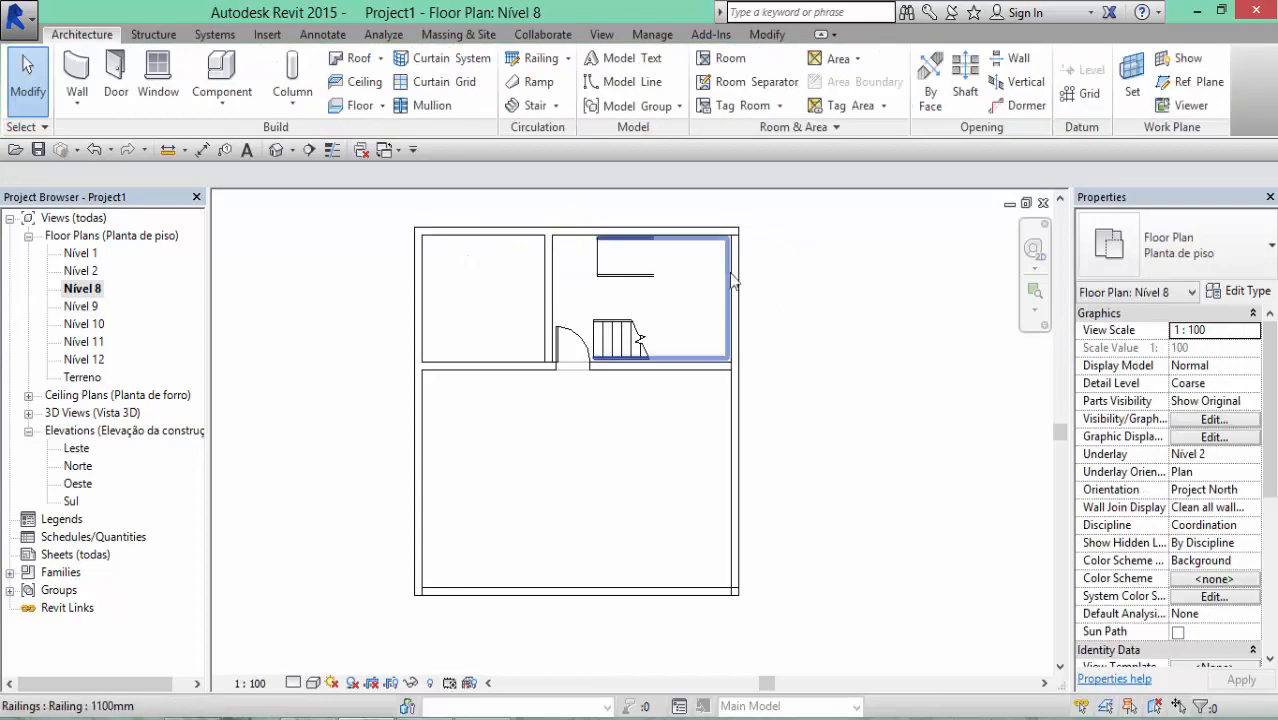
click(739, 272)
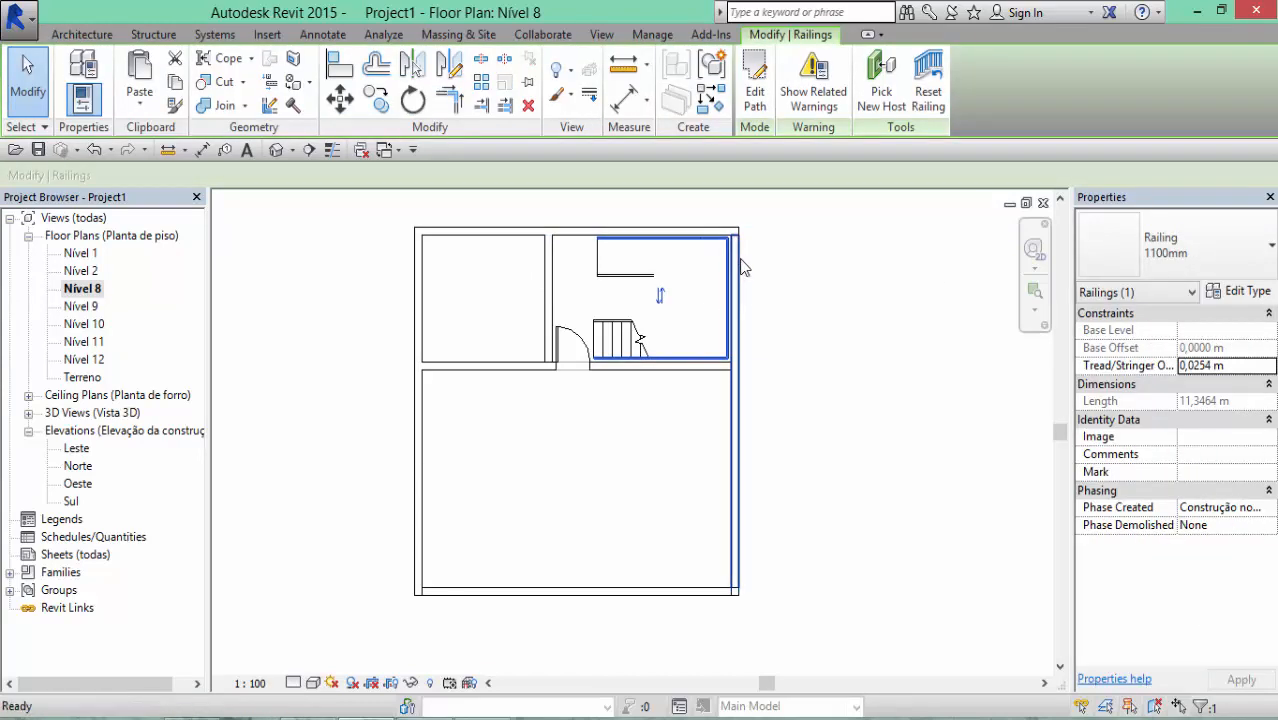
key(Escape)
click(740, 266)
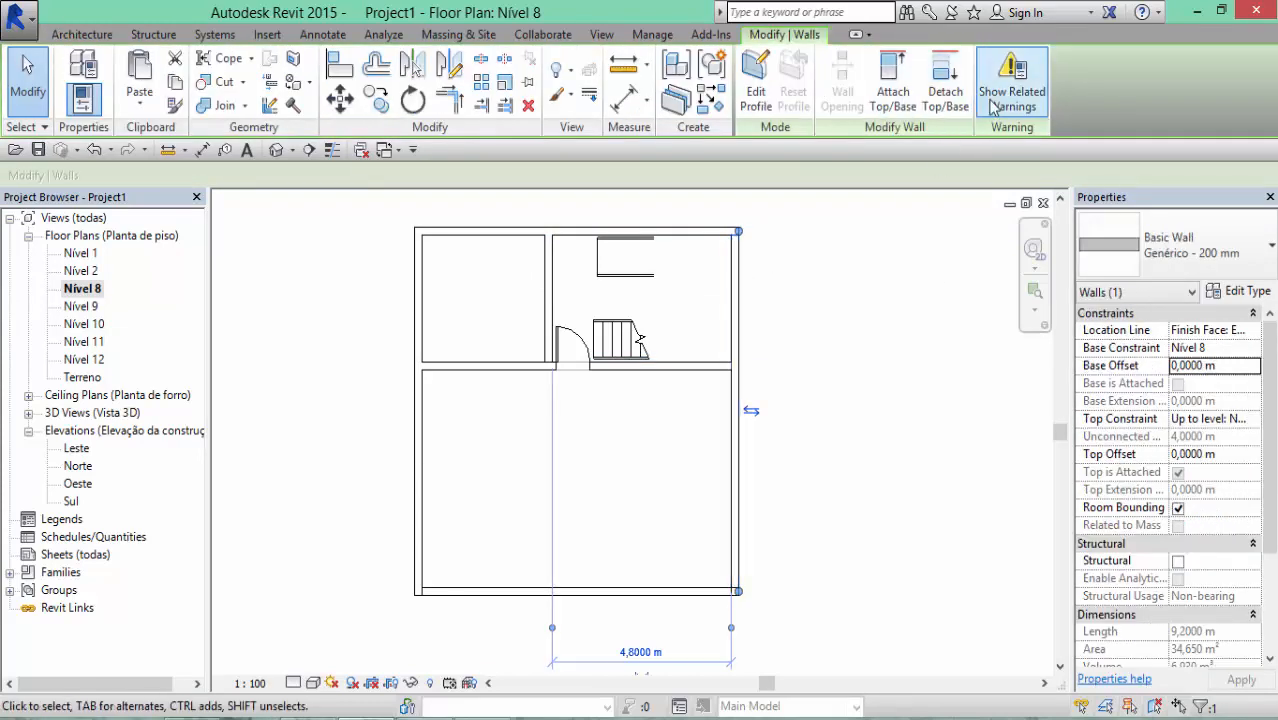
key(Escape)
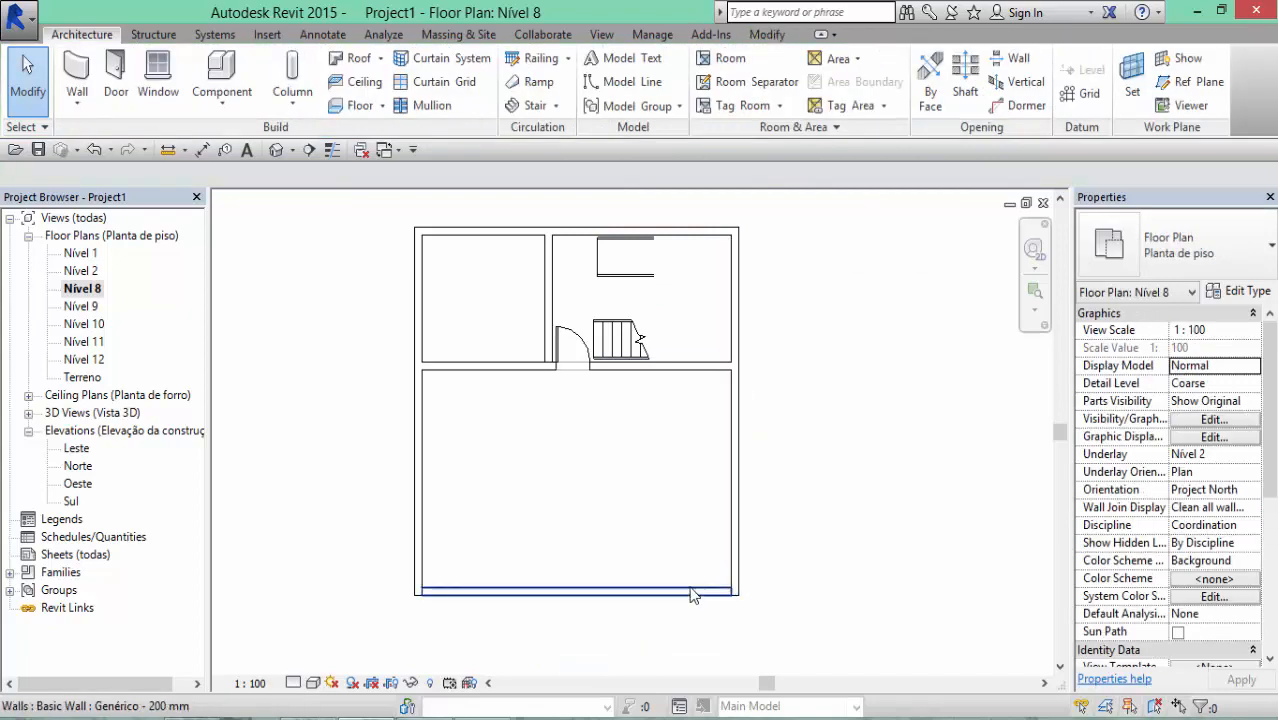
click(697, 590)
key(Escape)
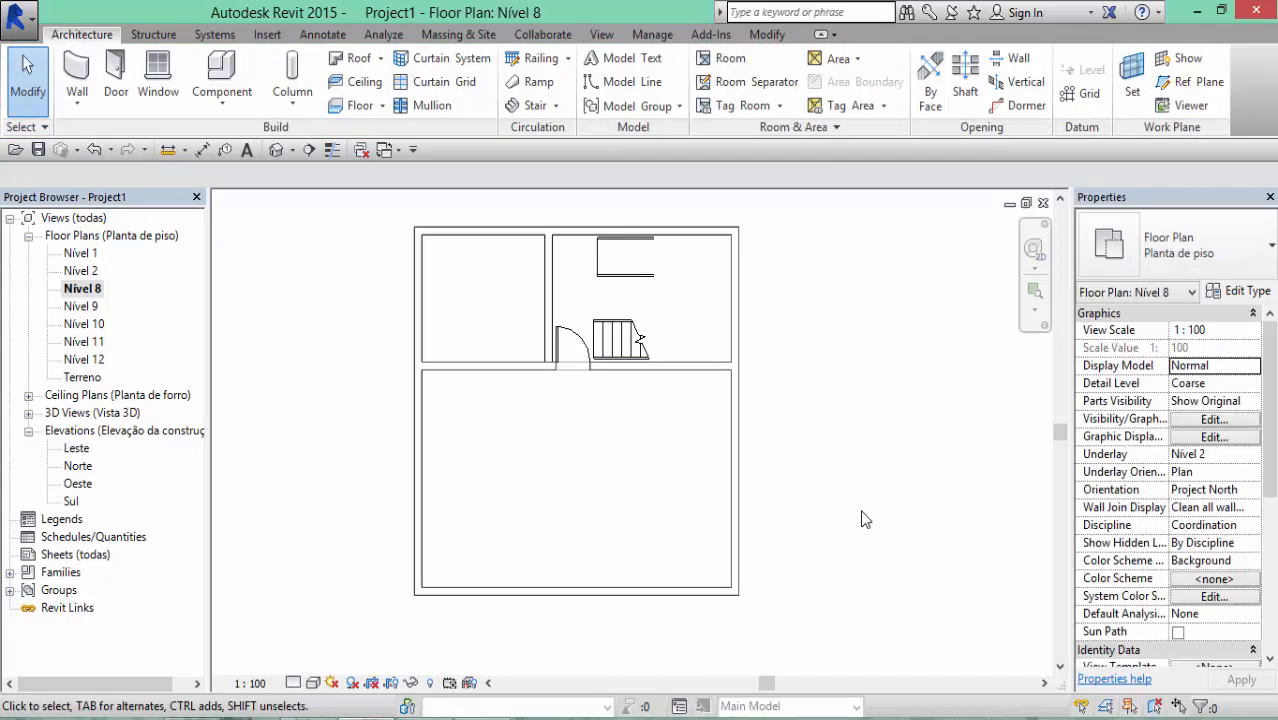
scroll(703, 308, up, 3)
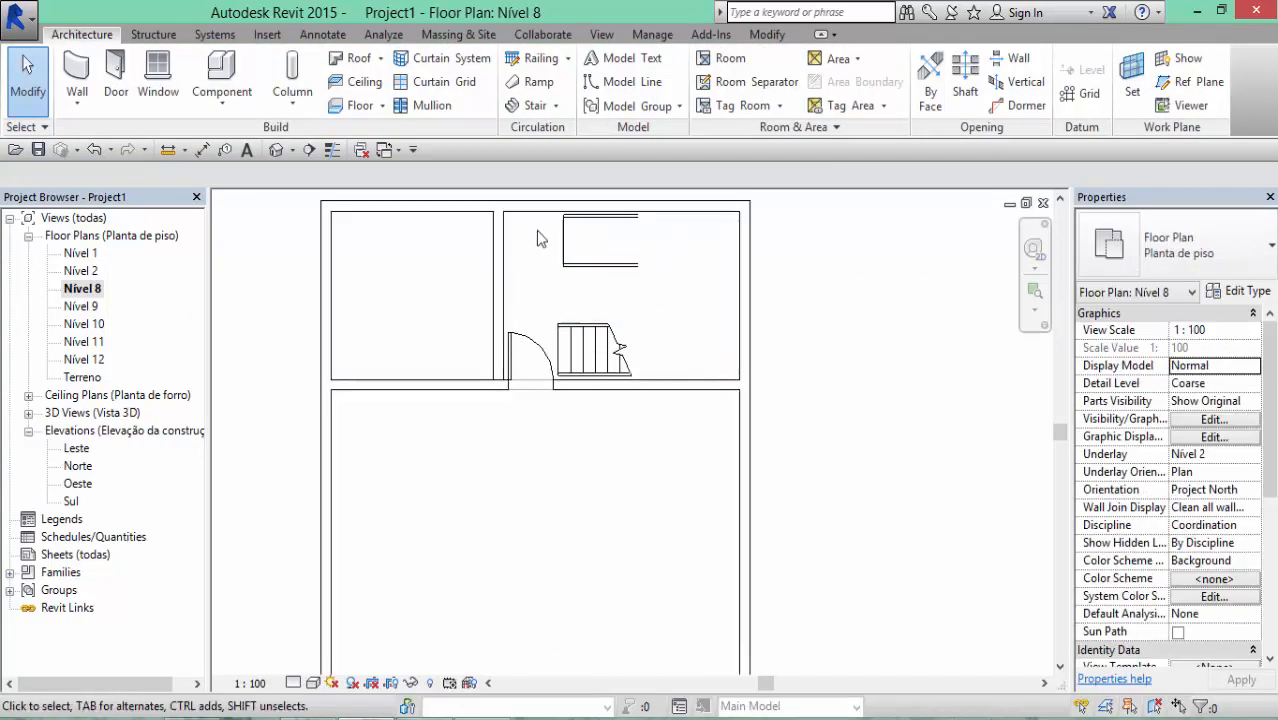
In the Leste elevation, select the storeys above Nível 2 and filter the selection to floors only
scroll(684, 240, up, 2)
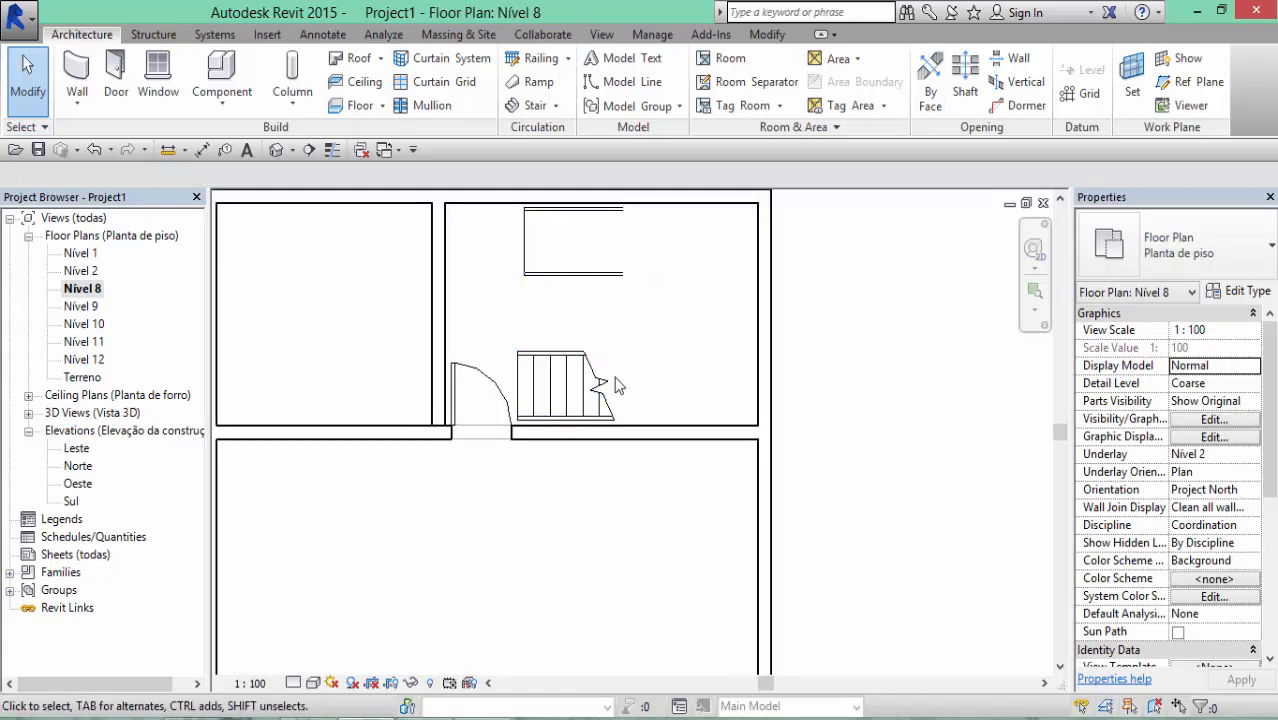
scroll(600, 420, down, 3)
middle_drag(593, 480, 629, 438)
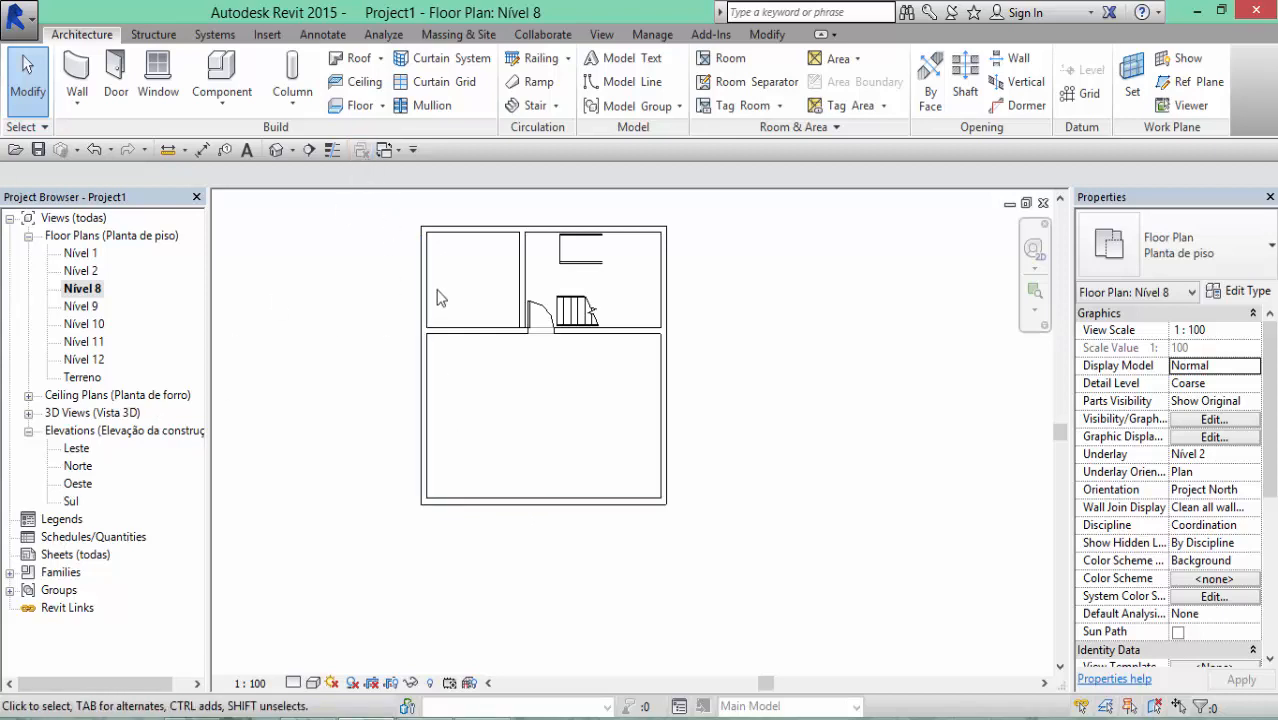
double_click(79, 449)
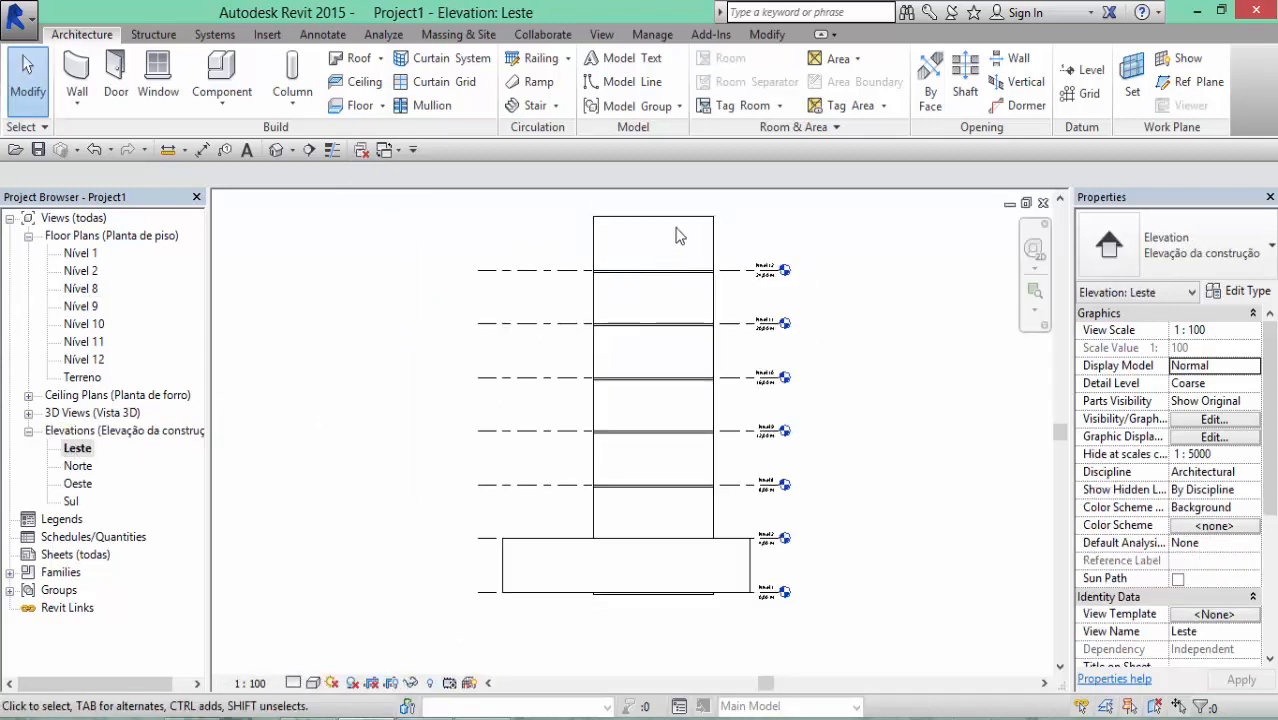
scroll(676, 236, up, 1)
drag(661, 201, 570, 614)
click(760, 88)
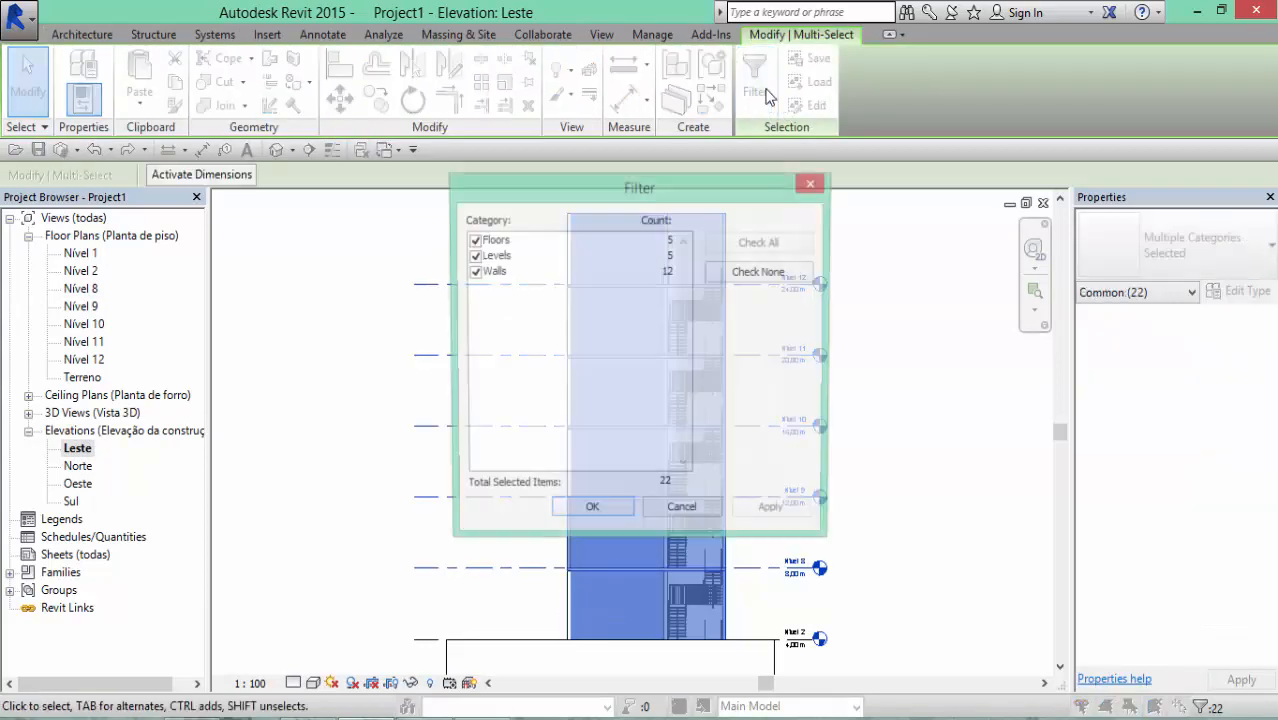
click(758, 274)
click(473, 242)
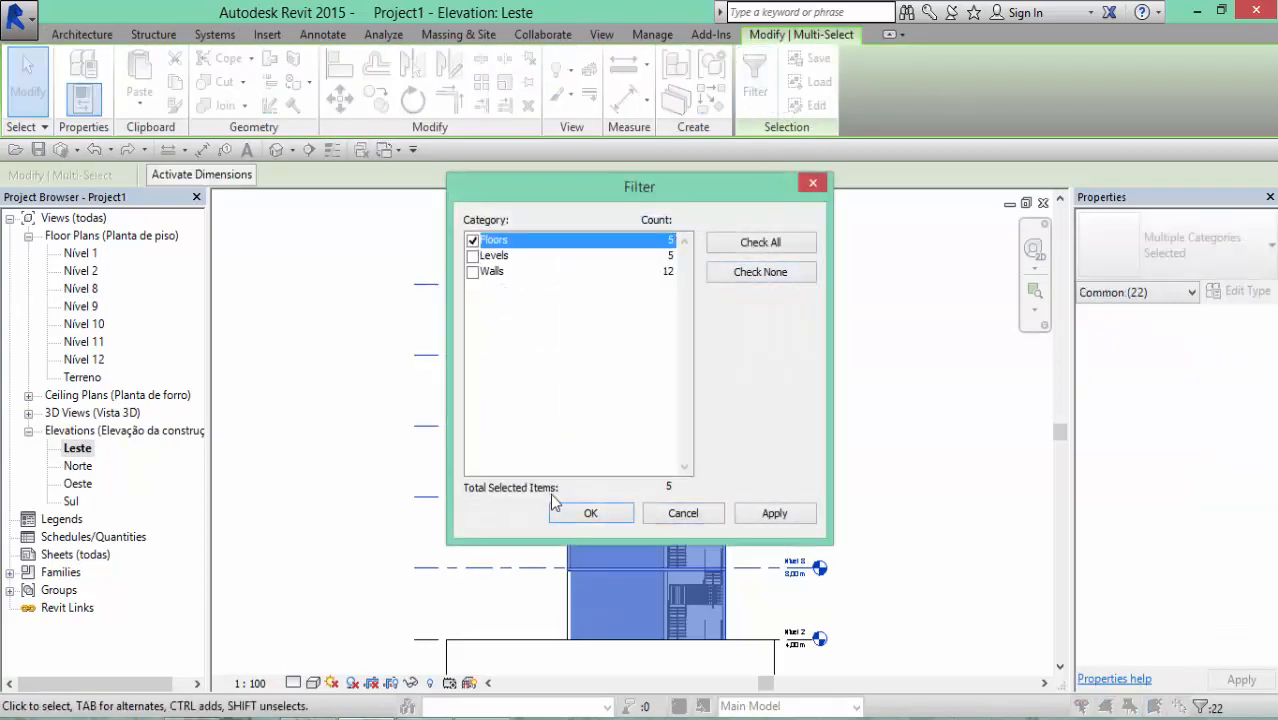
click(570, 511)
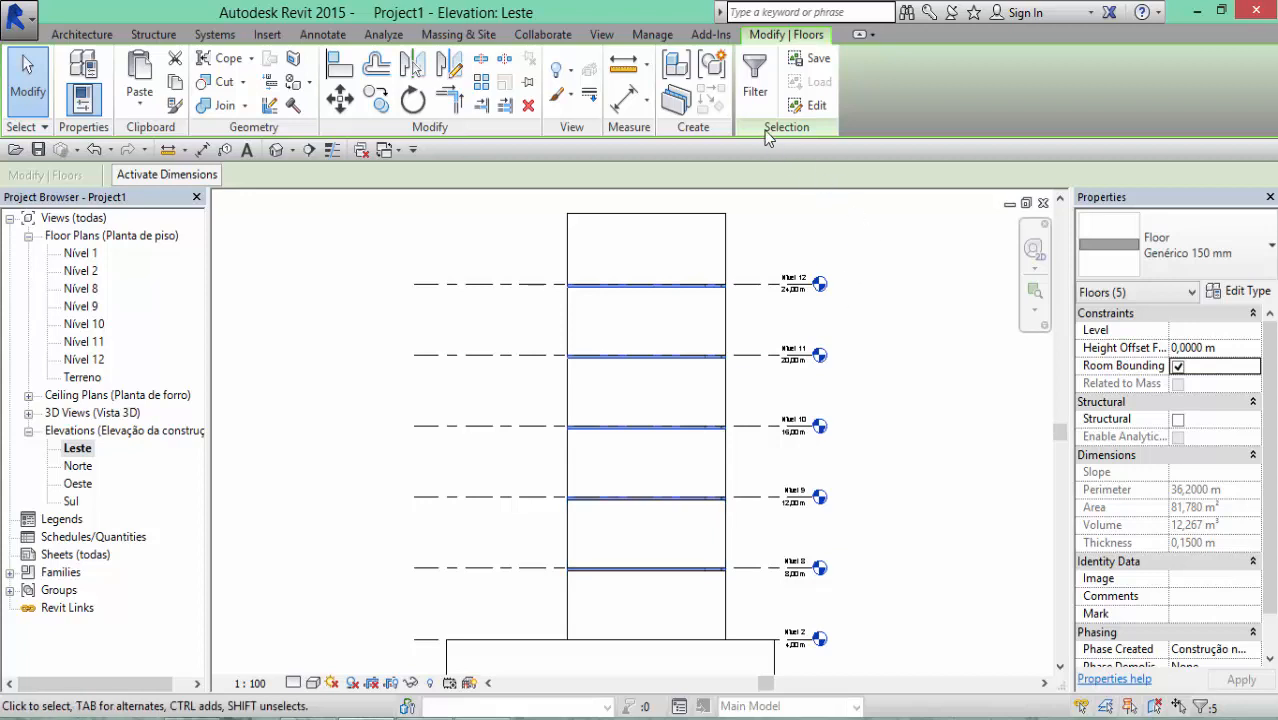
Create a model group named lajes from the selected floors, and open the Nível 8 floor plan in group editing mode
click(712, 66)
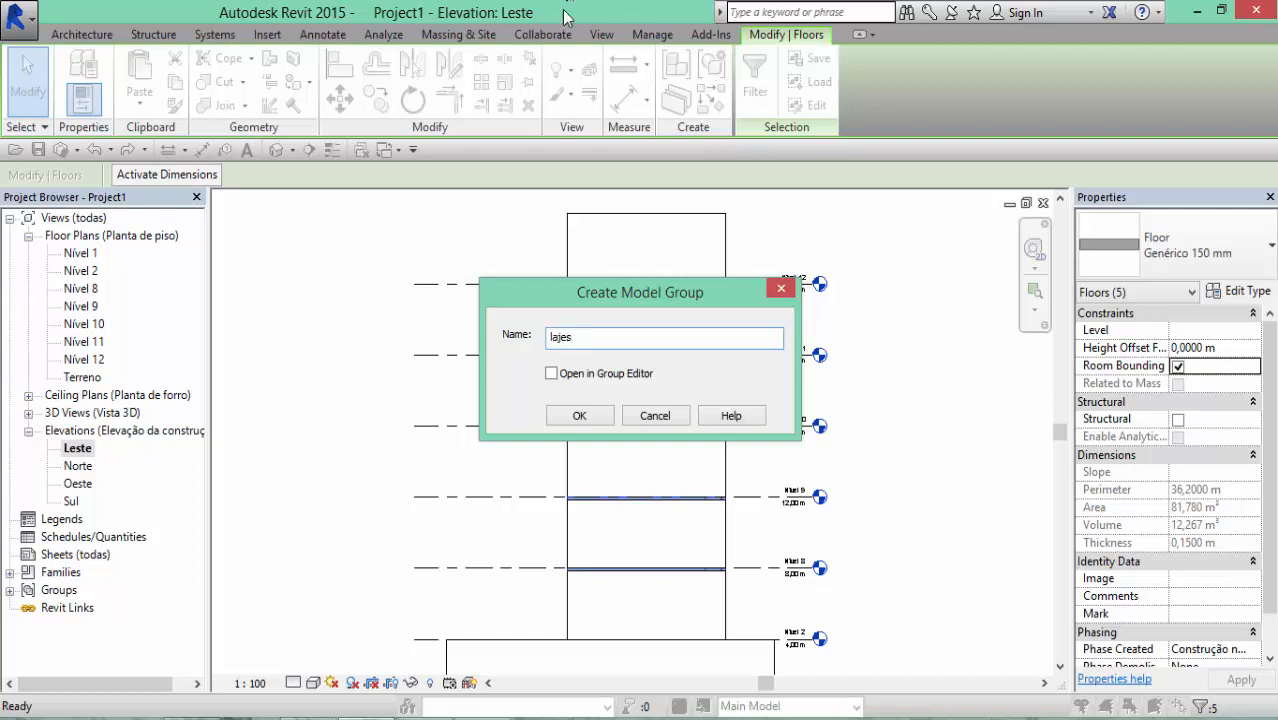
click(574, 414)
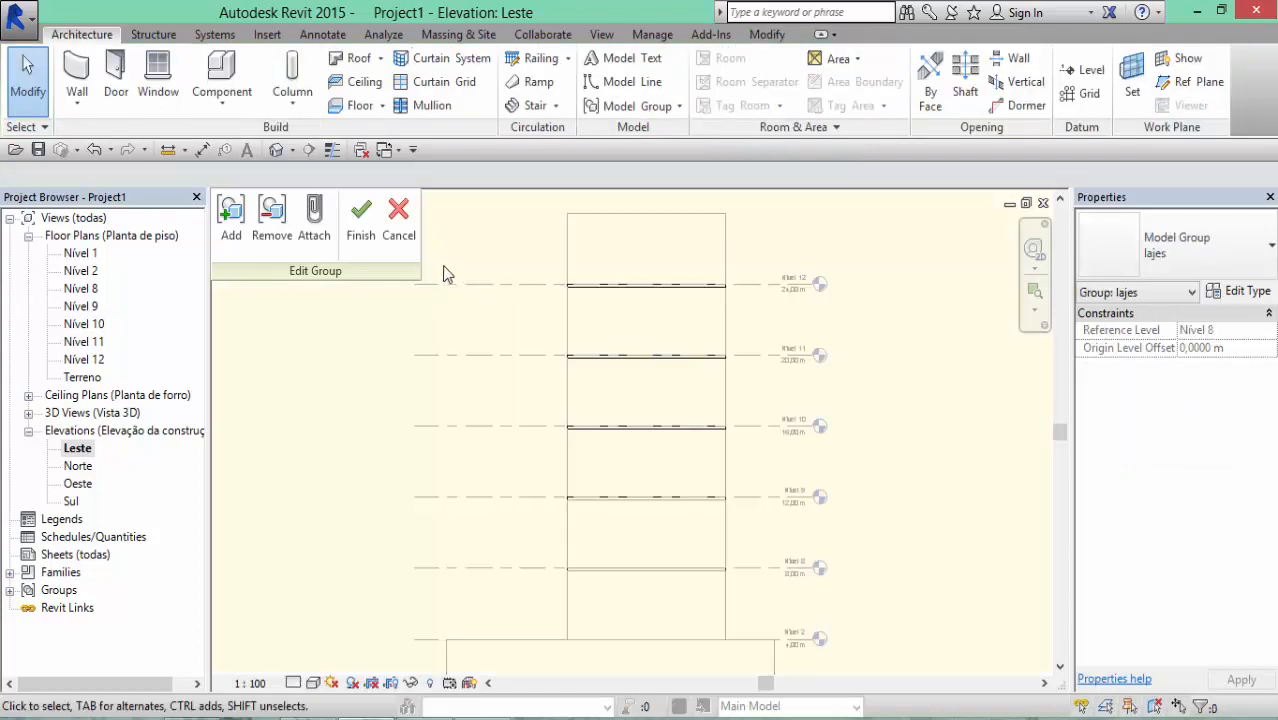
double_click(88, 289)
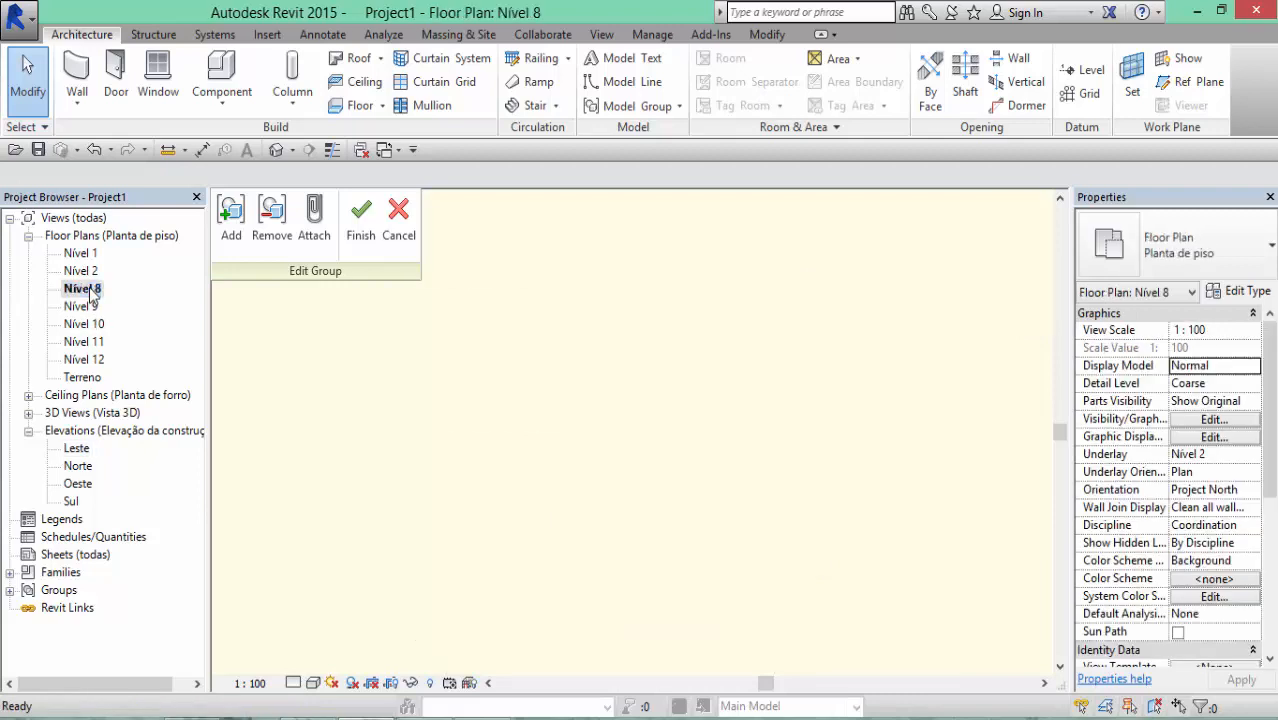
Open the boundary sketch of the Nível 8 floor in the lajes group for editing
click(670, 280)
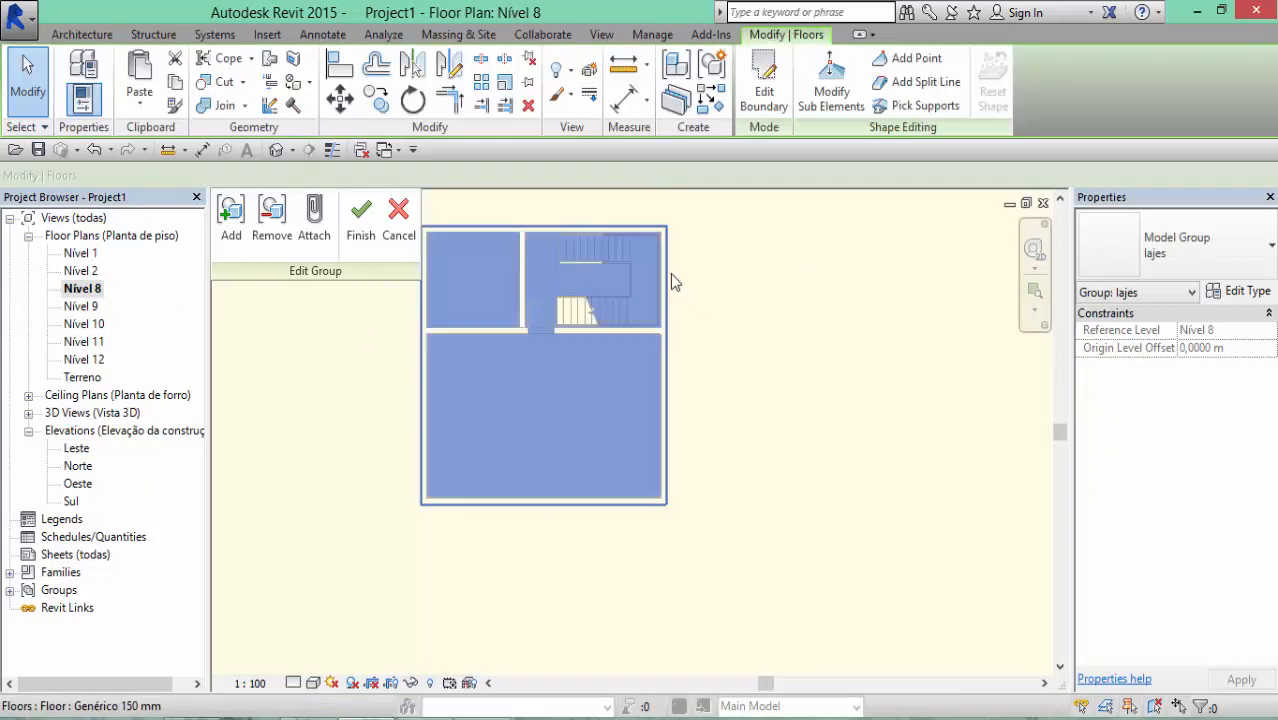
middle_drag(780, 371, 844, 465)
click(764, 95)
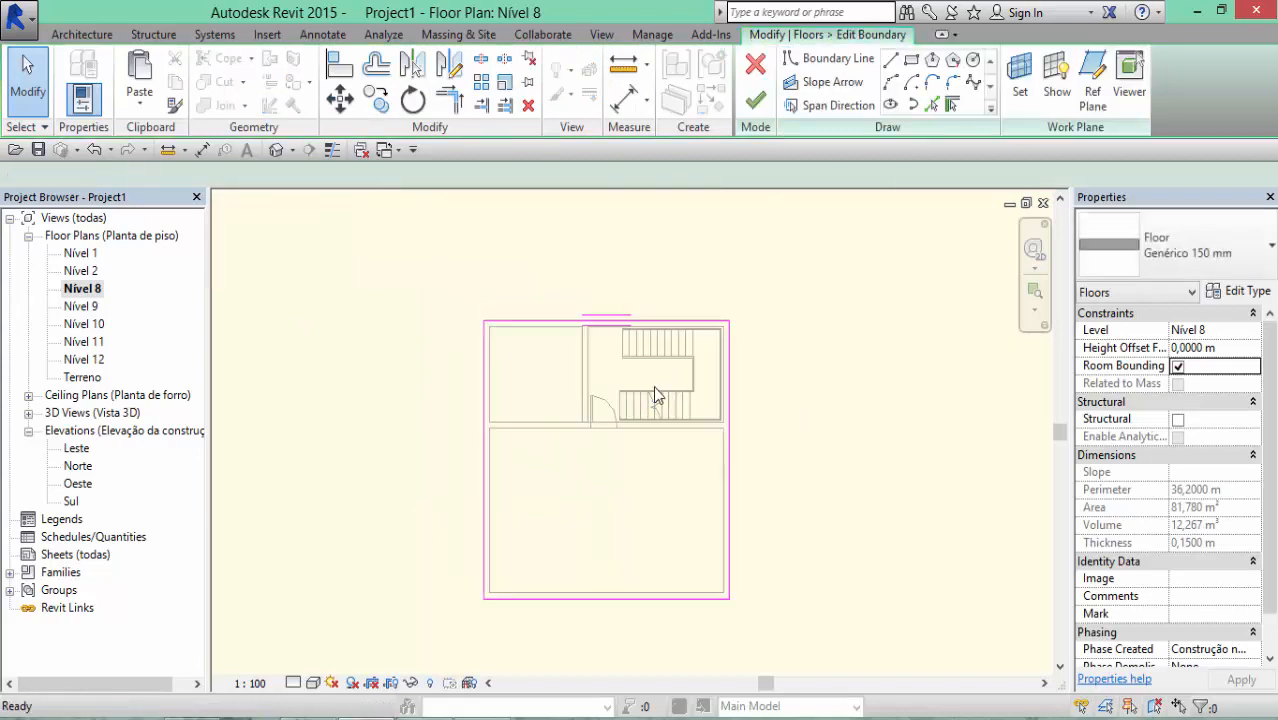
scroll(653, 390, up, 5)
Trace the stair opening with picked boundary lines along the inner edges, the upper flight's open end and its outer edge
click(931, 104)
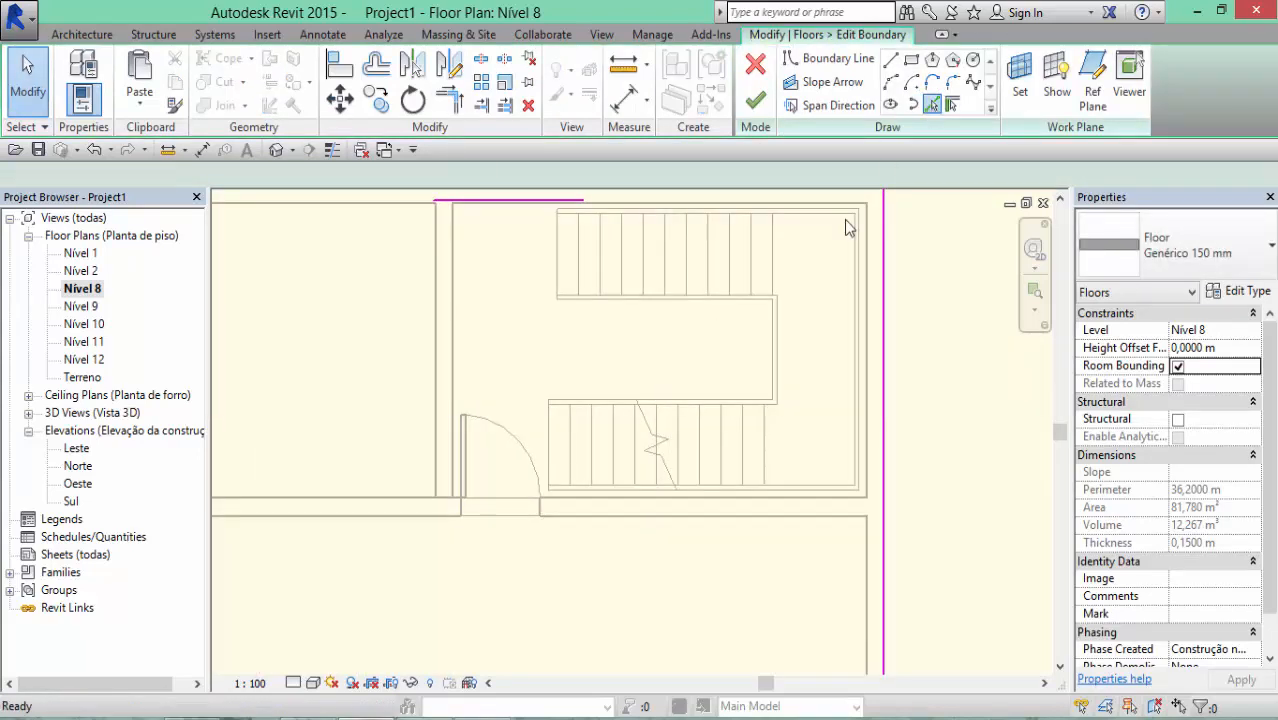
scroll(610, 427, up, 2)
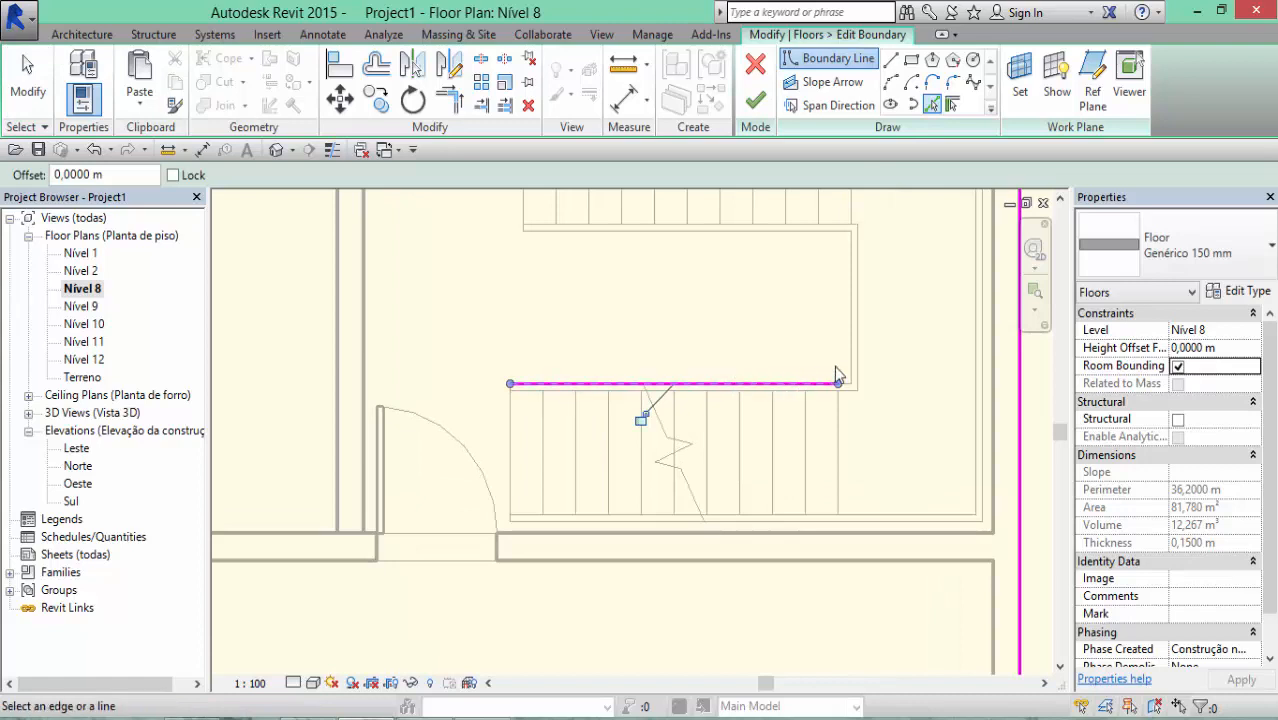
click(852, 320)
click(815, 232)
middle_drag(656, 236, 690, 457)
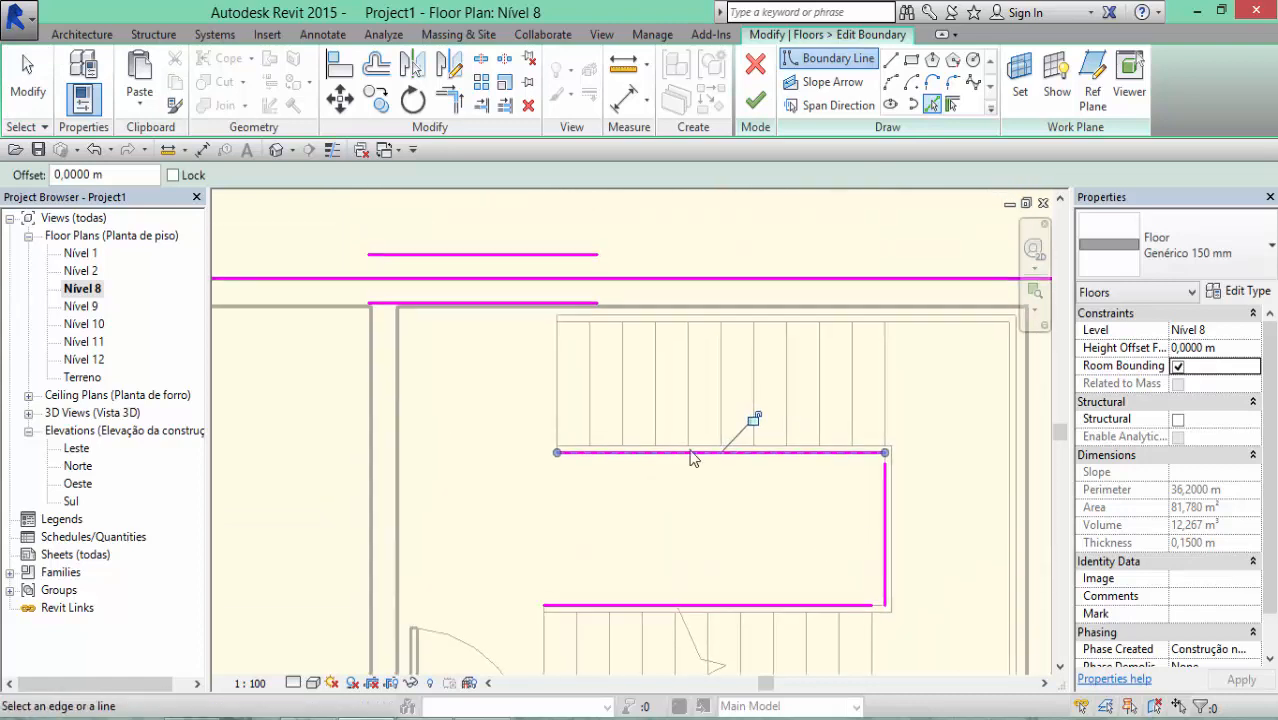
click(558, 374)
click(617, 320)
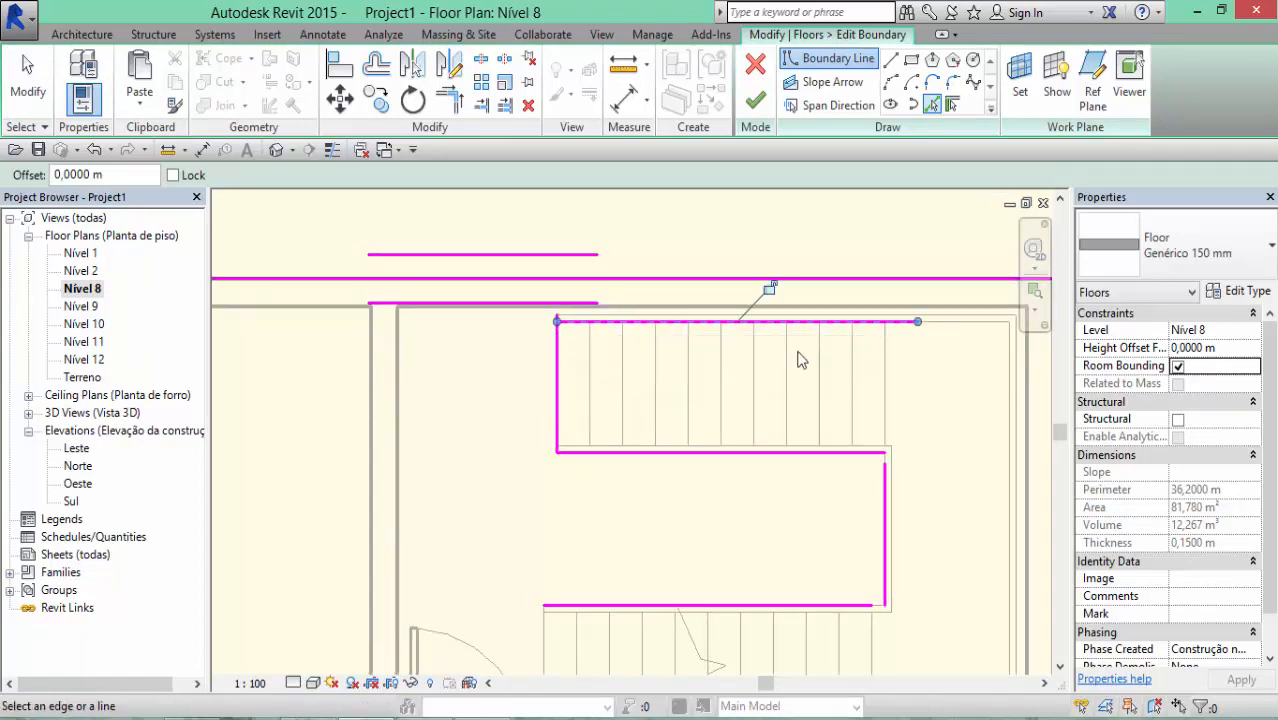
Add picked boundary lines along the landing's outer edge, the lower flight's outer edge and its open end
middle_drag(807, 359, 612, 342)
click(826, 333)
middle_drag(750, 559, 754, 336)
click(748, 500)
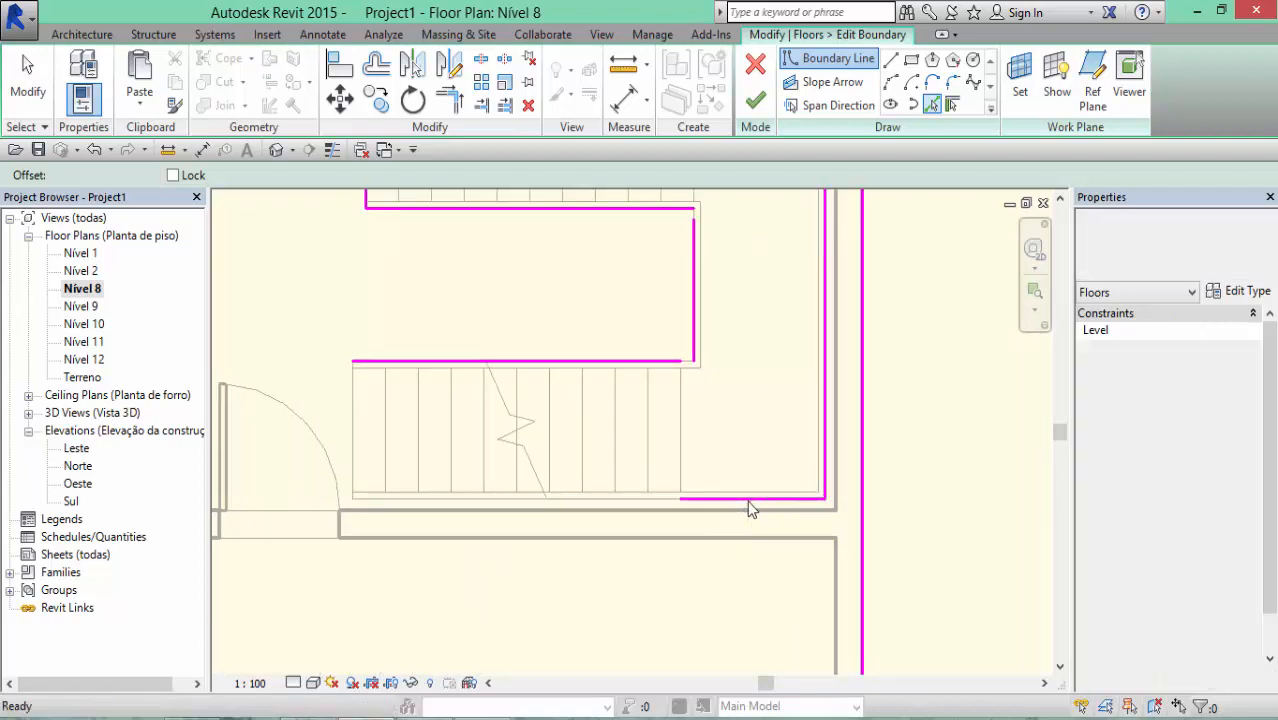
key(Escape)
click(741, 499)
key(Escape)
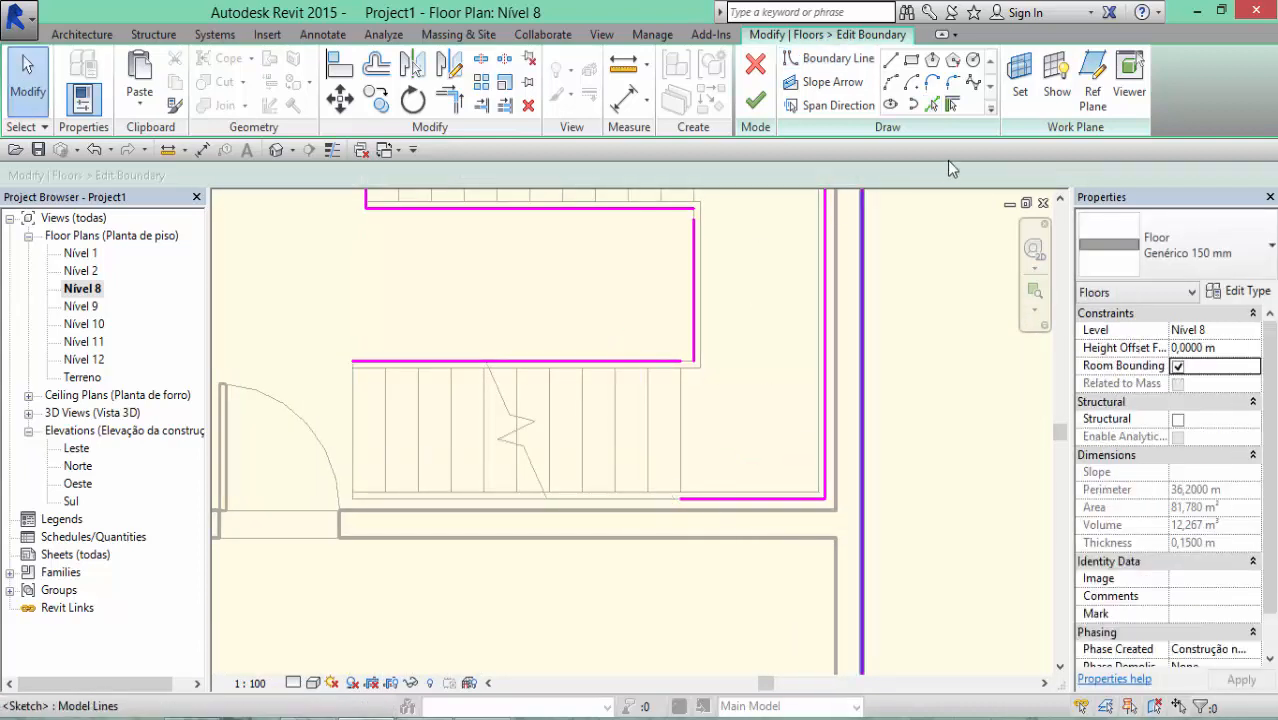
click(932, 104)
click(353, 472)
middle_drag(543, 361, 554, 560)
key(Escape)
Trim the stair opening's boundary lines to meet at the landing's upper outer corner and its lower inner corner
scroll(705, 294, up, 1)
click(716, 272)
drag(698, 274, 690, 266)
click(750, 357)
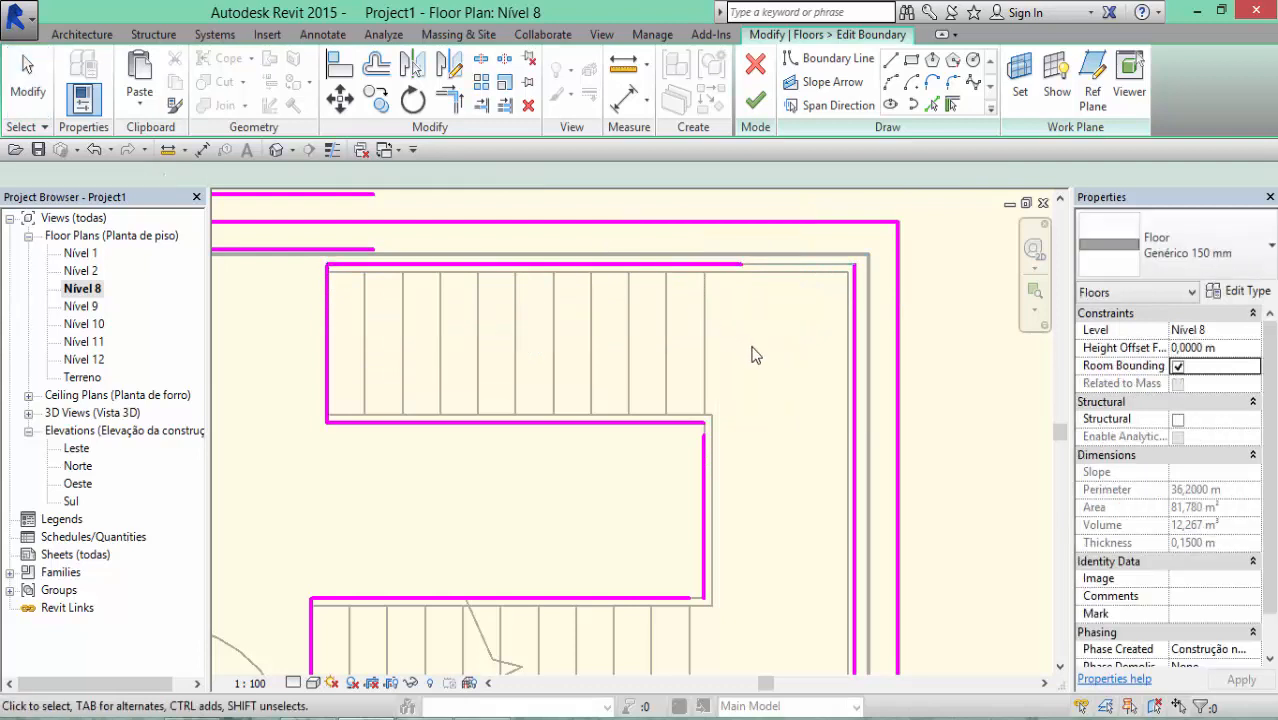
click(449, 97)
click(726, 264)
click(856, 276)
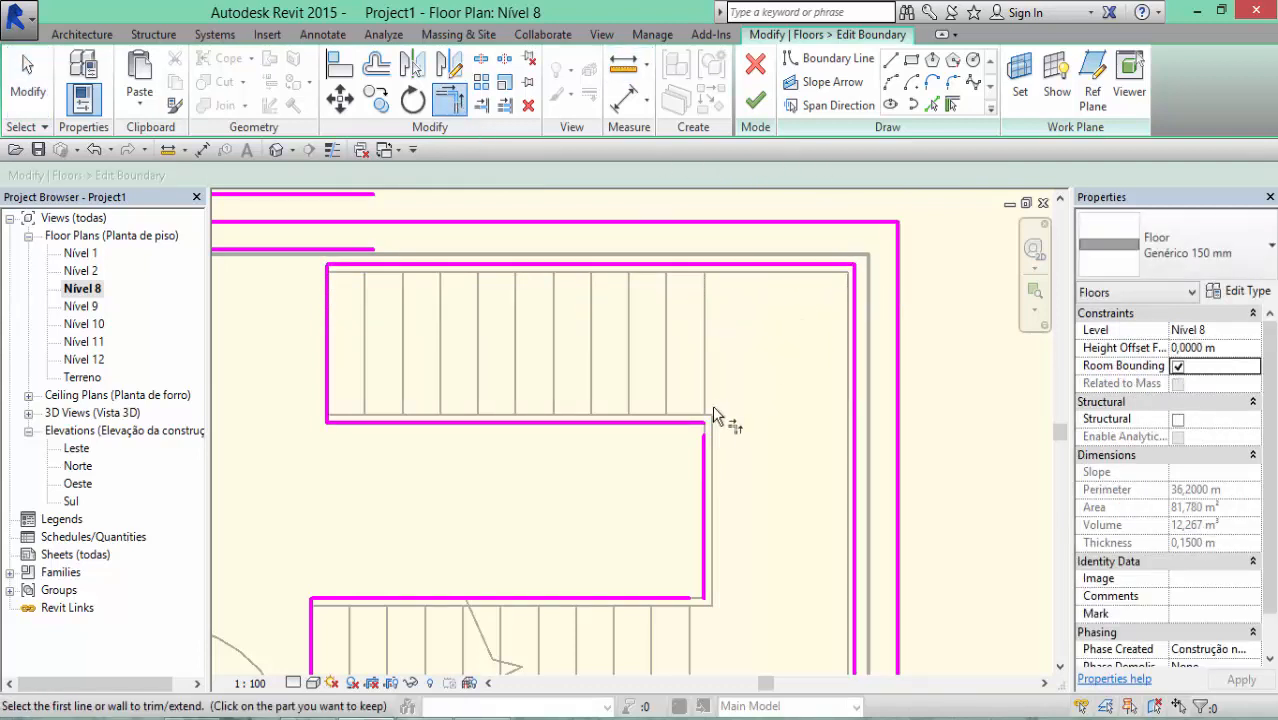
click(703, 482)
click(681, 596)
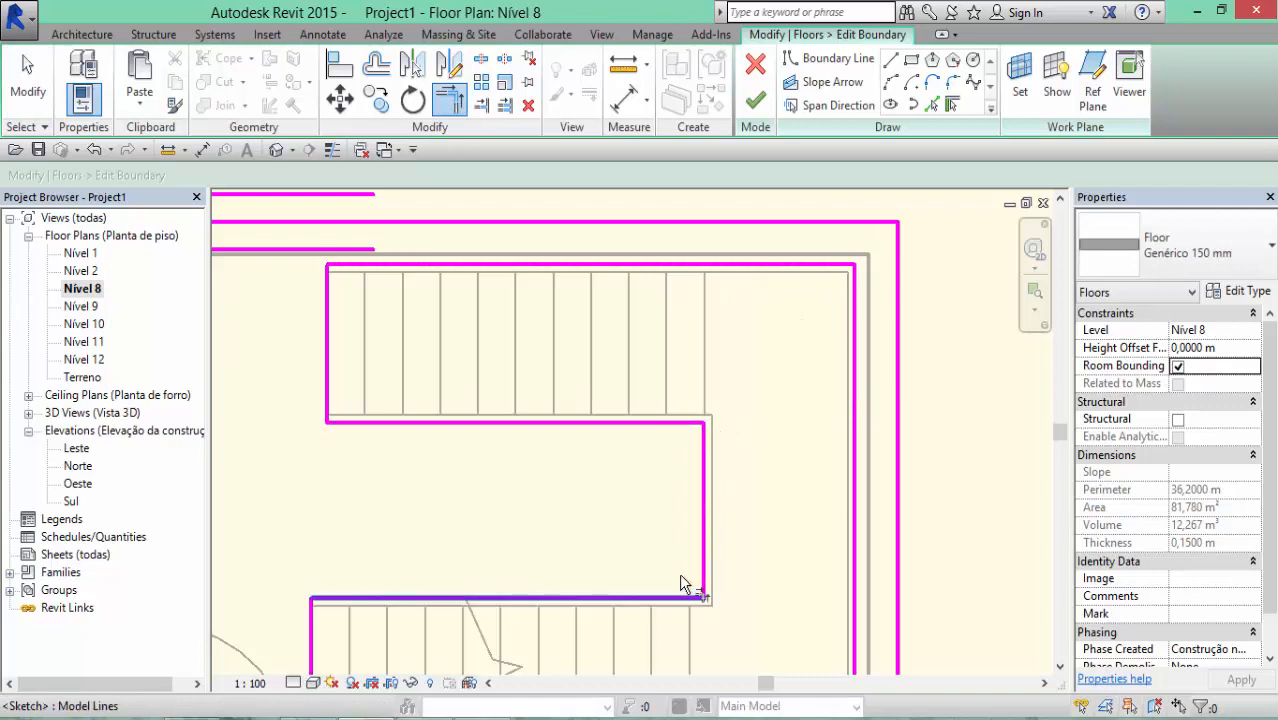
Extend the lower flight's outer boundary line to the line at its open end, closing the stair opening loop
middle_drag(680, 574, 648, 222)
click(723, 404)
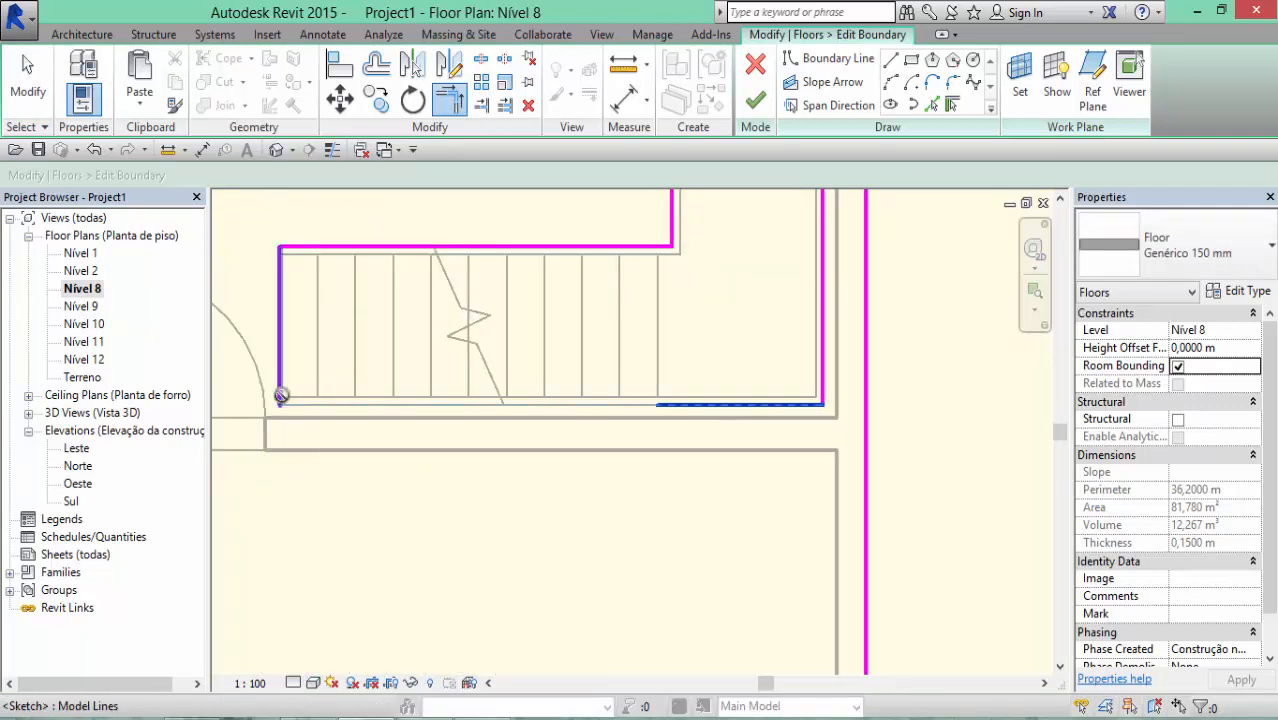
click(279, 391)
key(Escape)
scroll(387, 327, down, 1)
middle_drag(566, 374, 755, 421)
scroll(755, 421, up, 2)
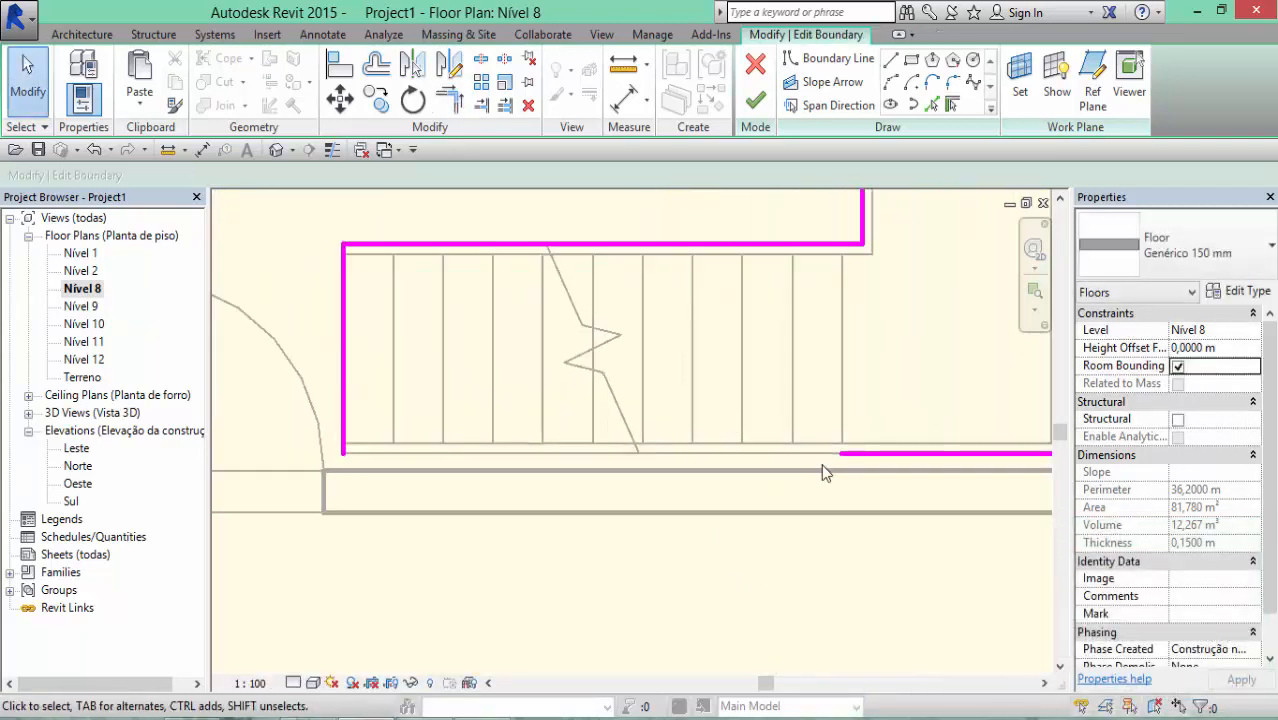
click(848, 454)
drag(839, 453, 343, 453)
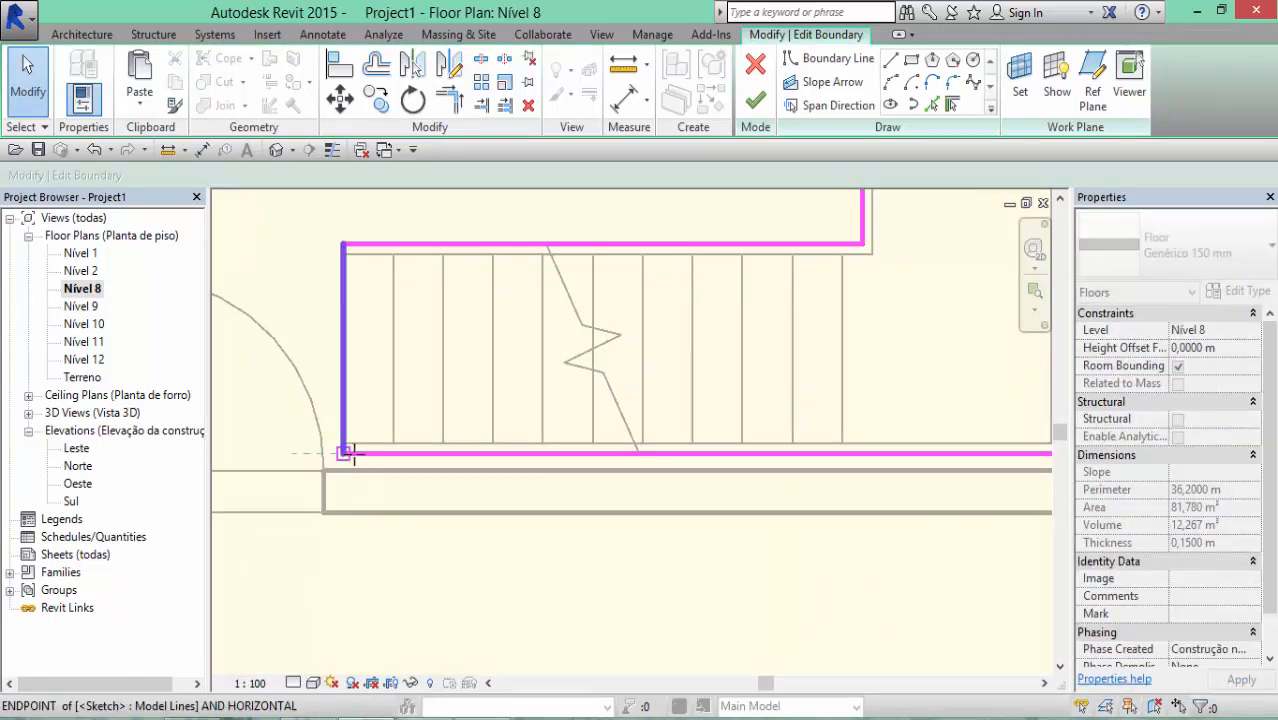
middle_drag(423, 442, 292, 481)
scroll(292, 481, down, 1)
click(347, 445)
Finish the Nível 8 floor boundary with walls attached to the floor's bottom, and finish editing the lajes group
scroll(349, 444, down, 2)
middle_drag(365, 447, 491, 374)
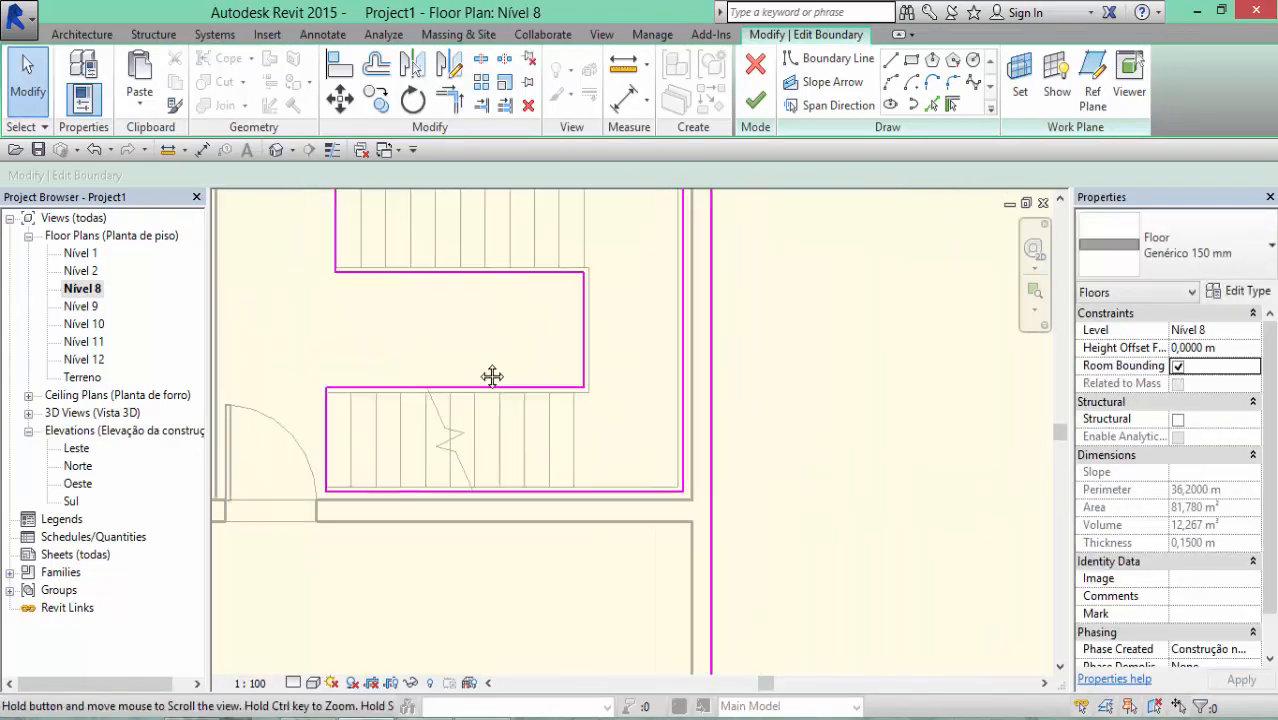
scroll(545, 374, down, 3)
middle_drag(635, 411, 630, 358)
scroll(630, 358, down, 1)
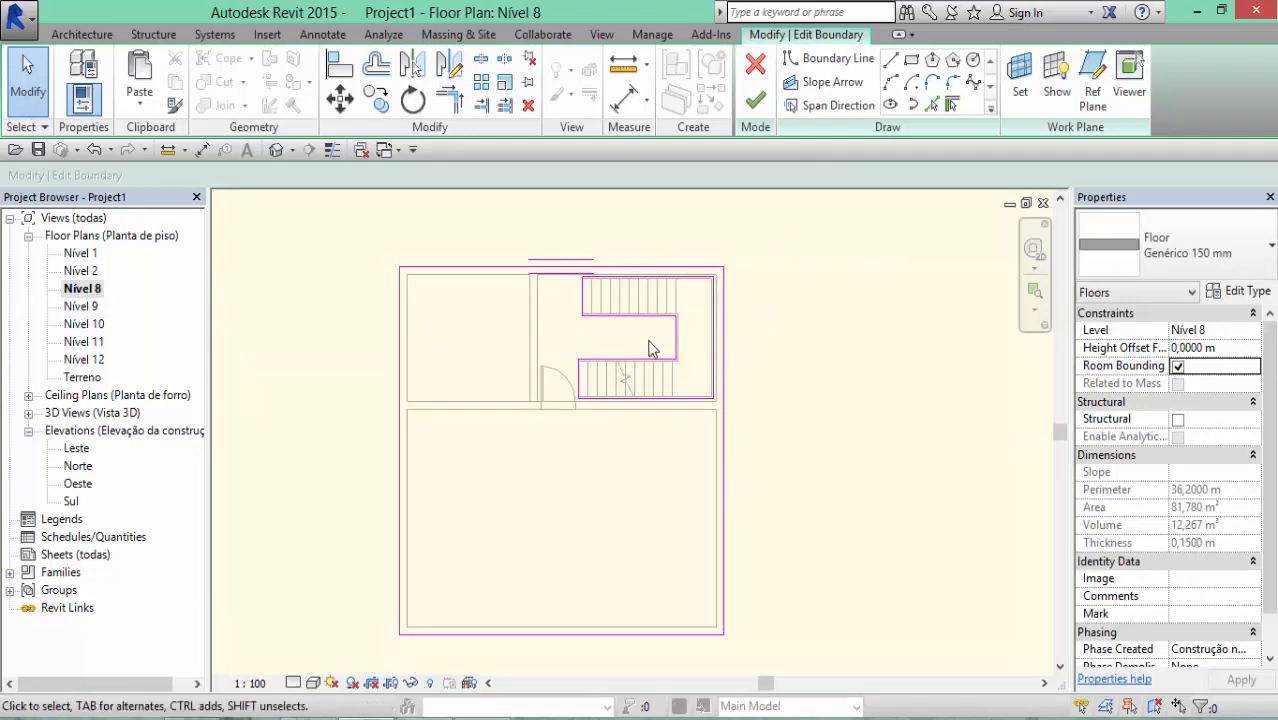
click(755, 100)
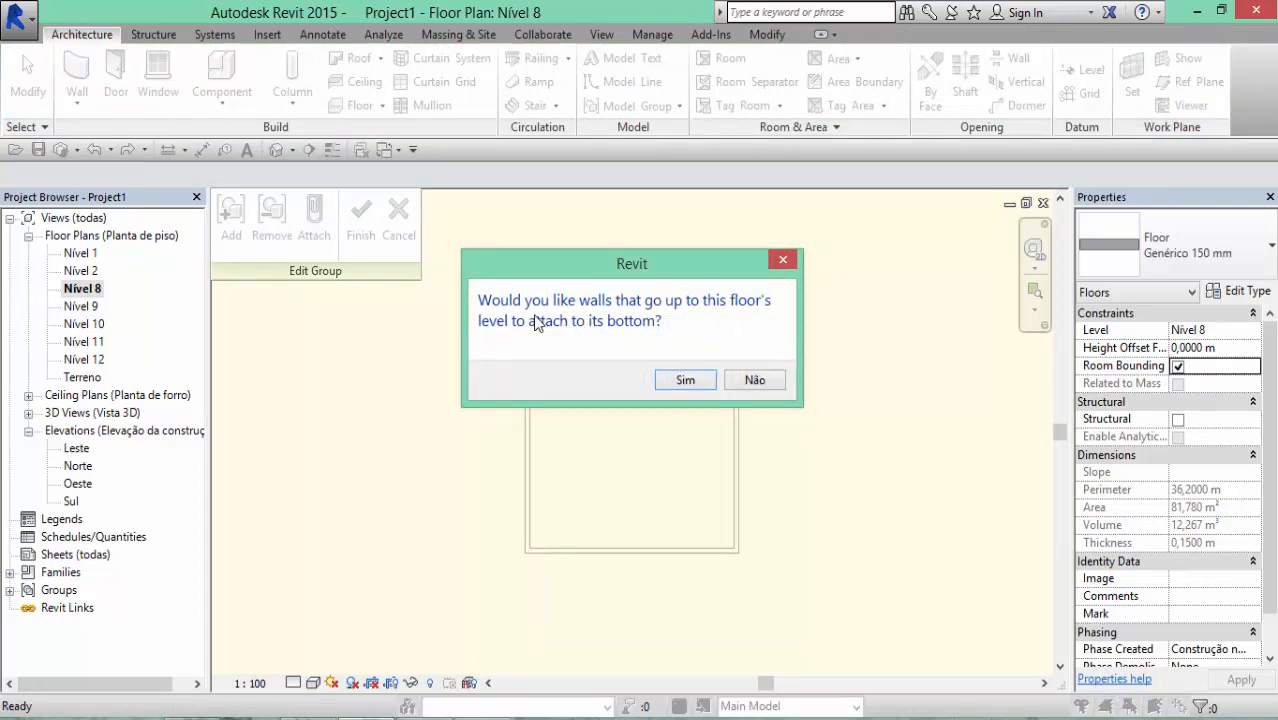
click(699, 384)
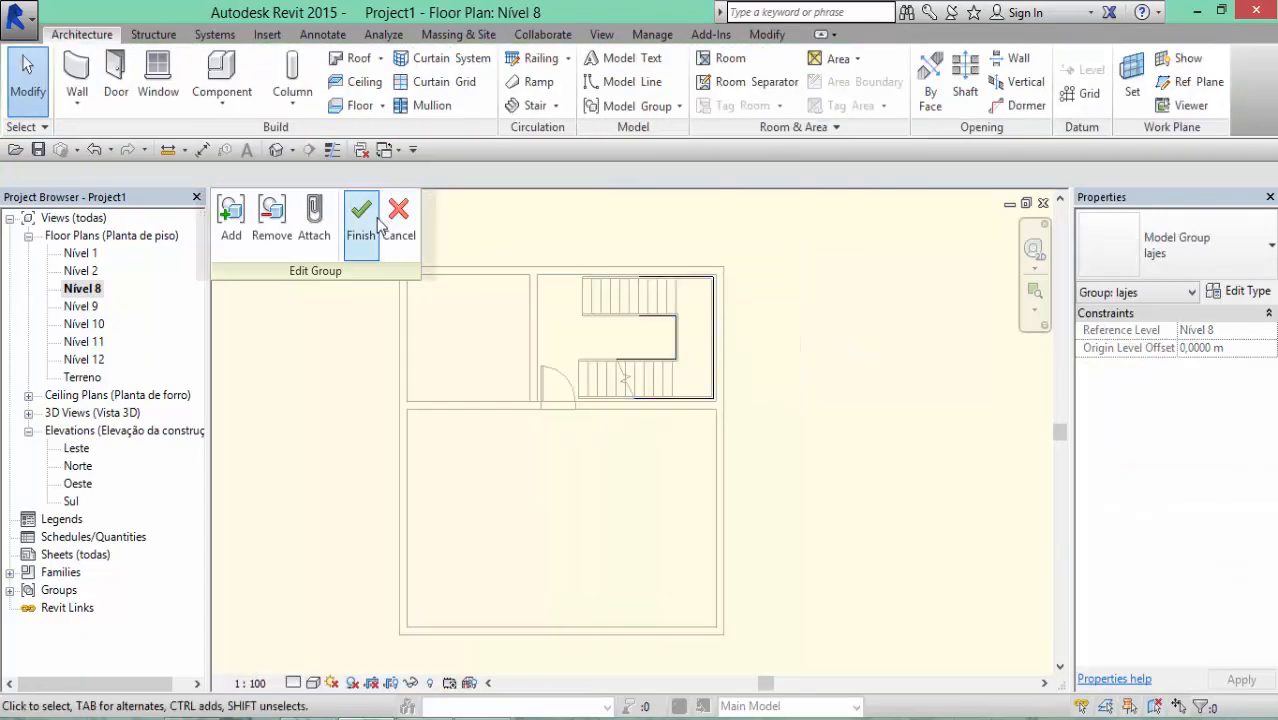
click(361, 218)
click(797, 320)
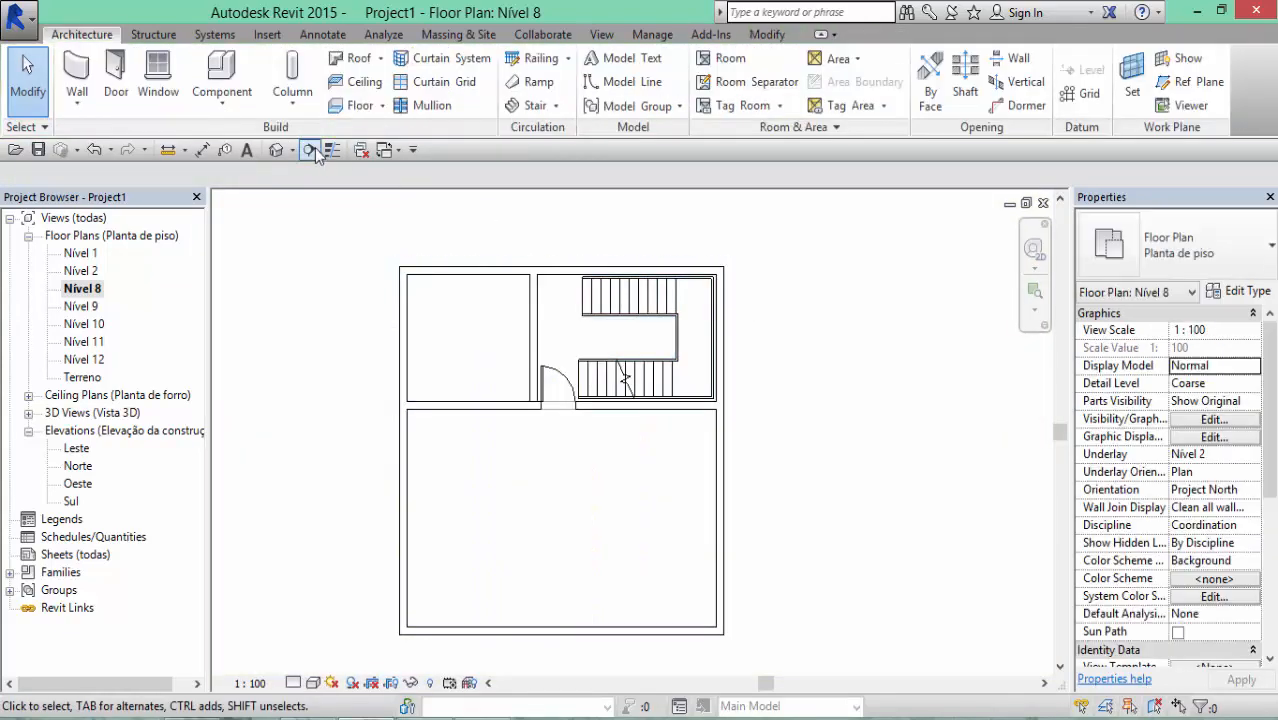
Examine the lajes floor group and its stair openings throughout the building in the 3D view
click(278, 149)
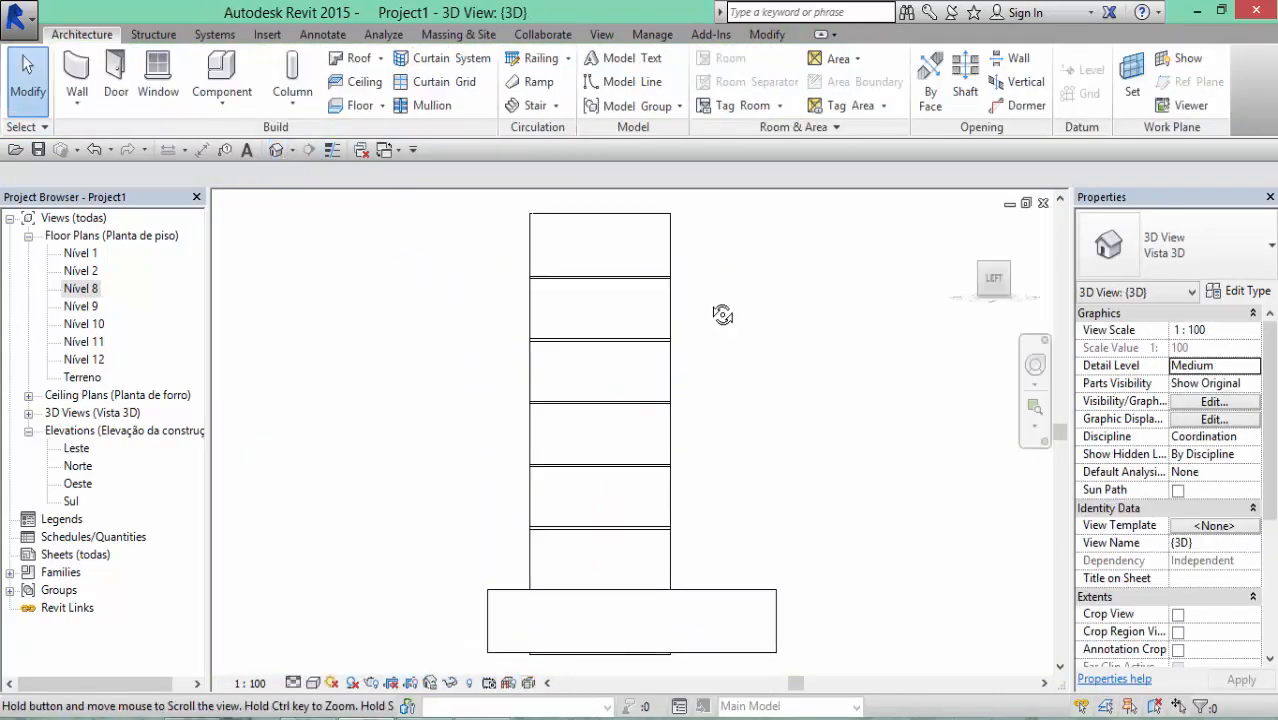
shift+middle_drag(722, 315, 645, 620)
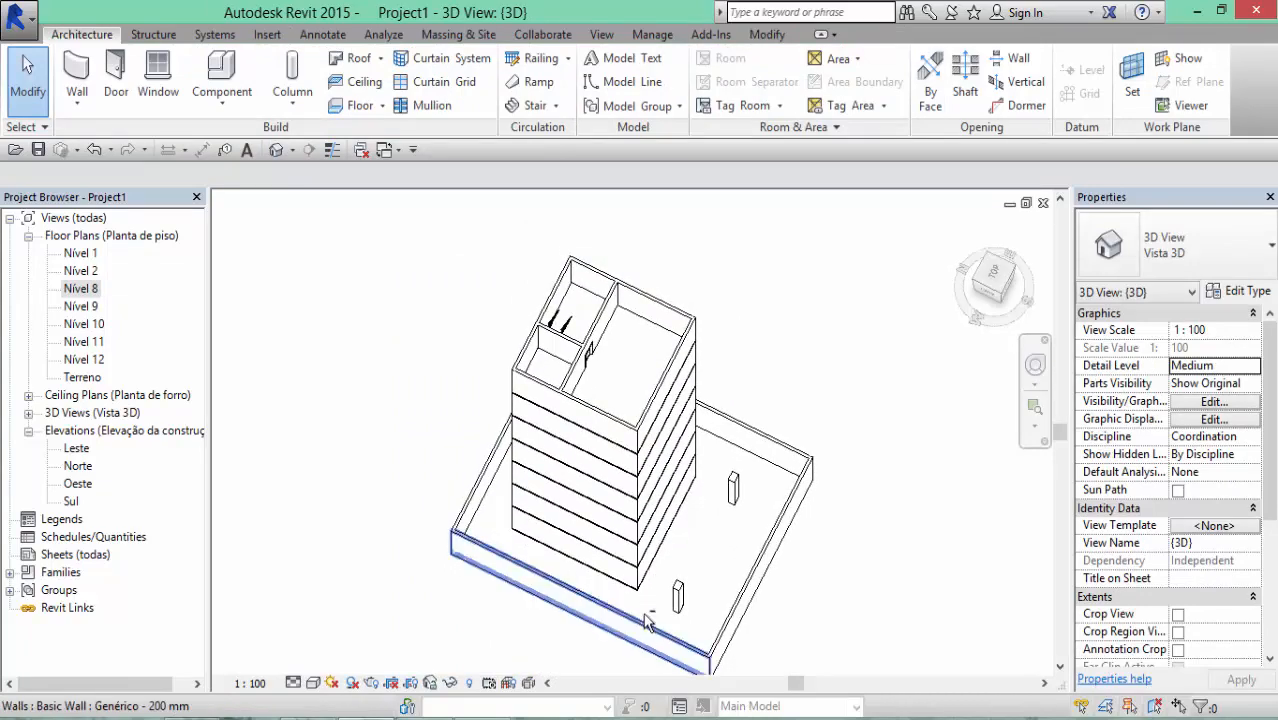
scroll(585, 327, up, 4)
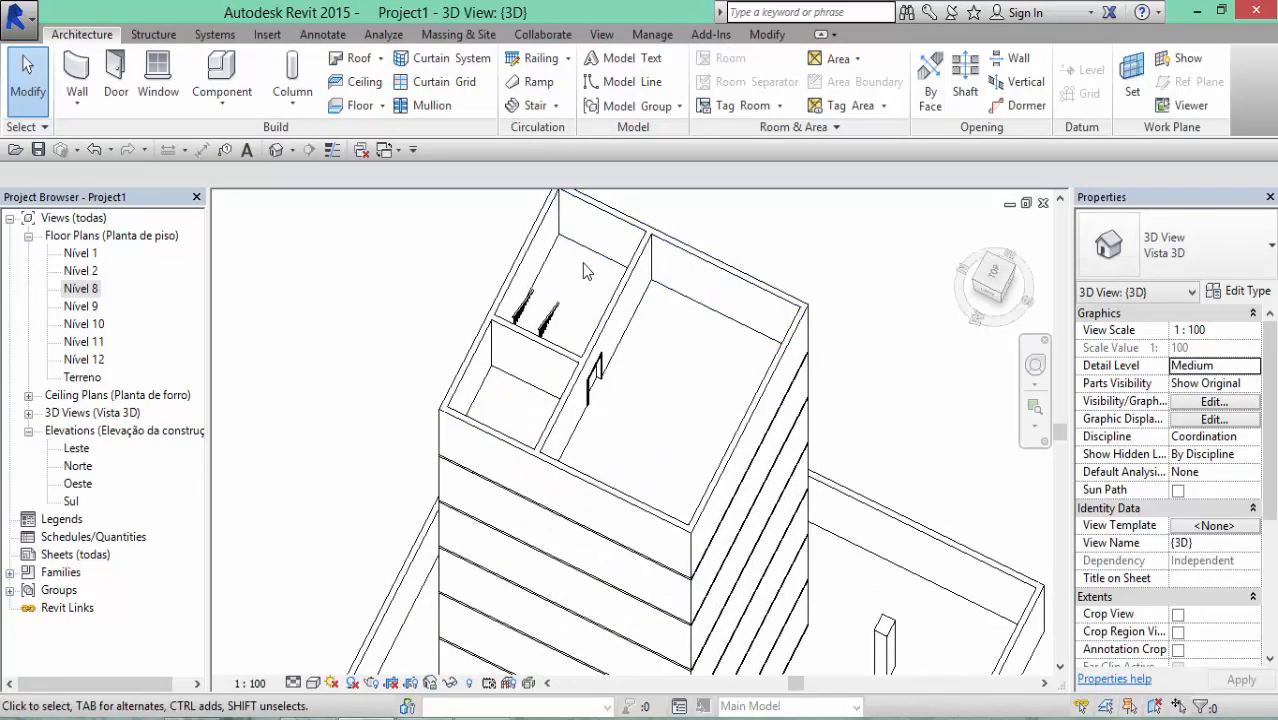
click(616, 440)
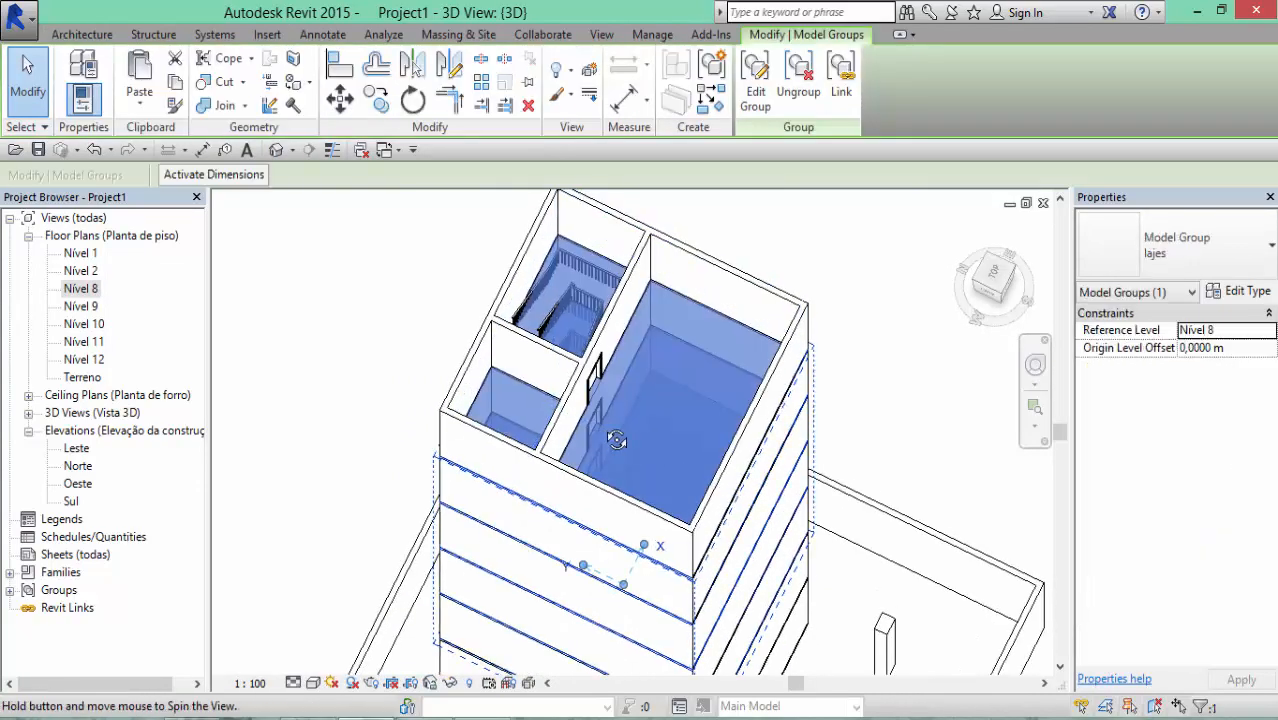
shift+middle_drag(616, 440, 557, 285)
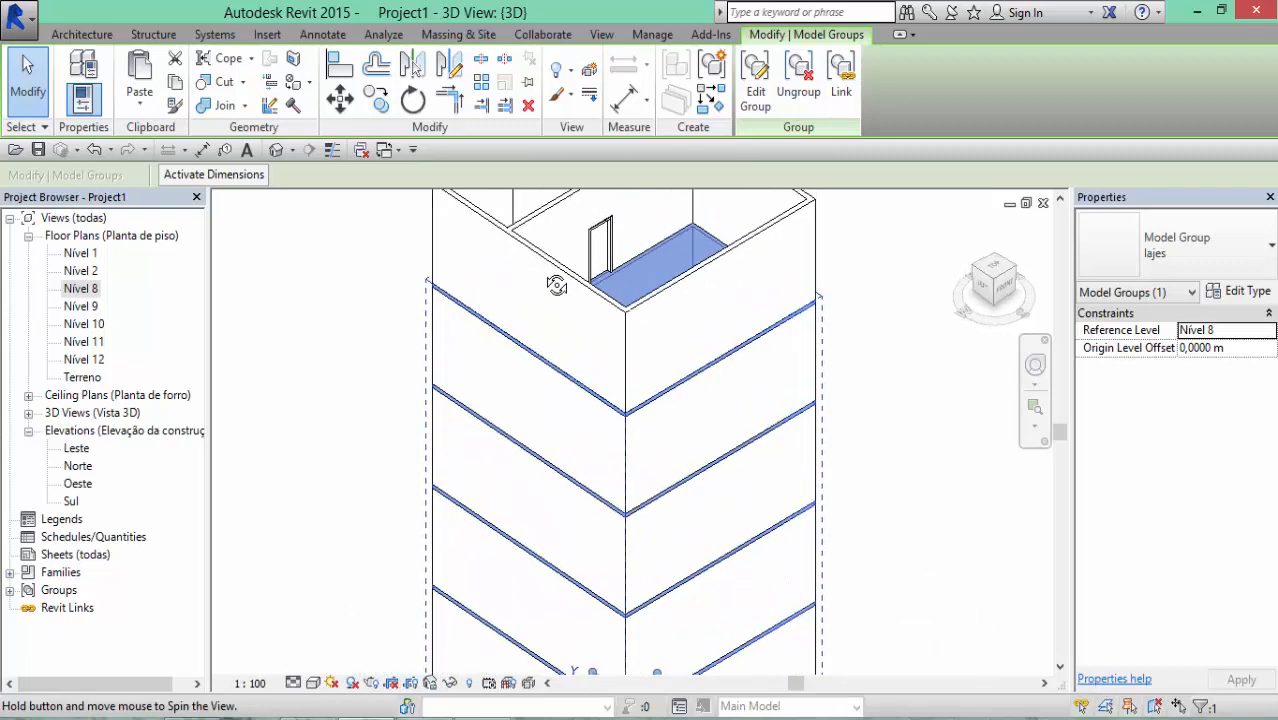
scroll(576, 305, down, 5)
middle_drag(590, 434, 636, 340)
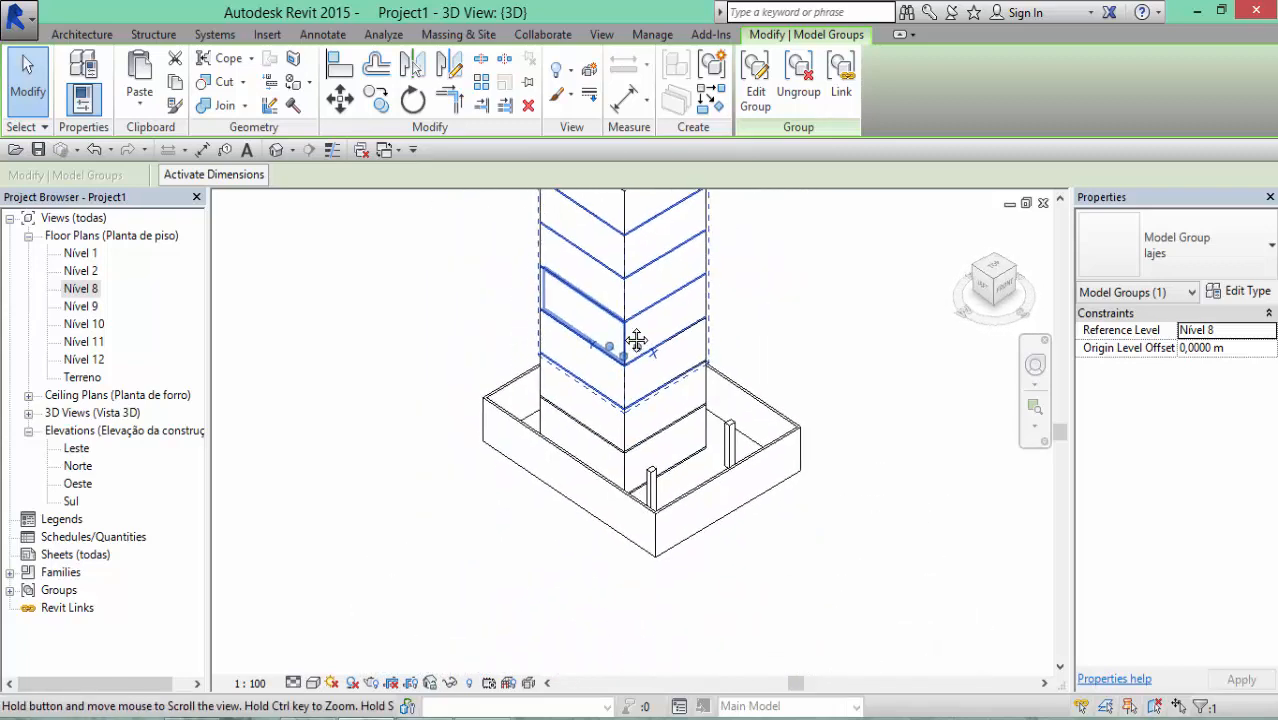
scroll(634, 385, up, 4)
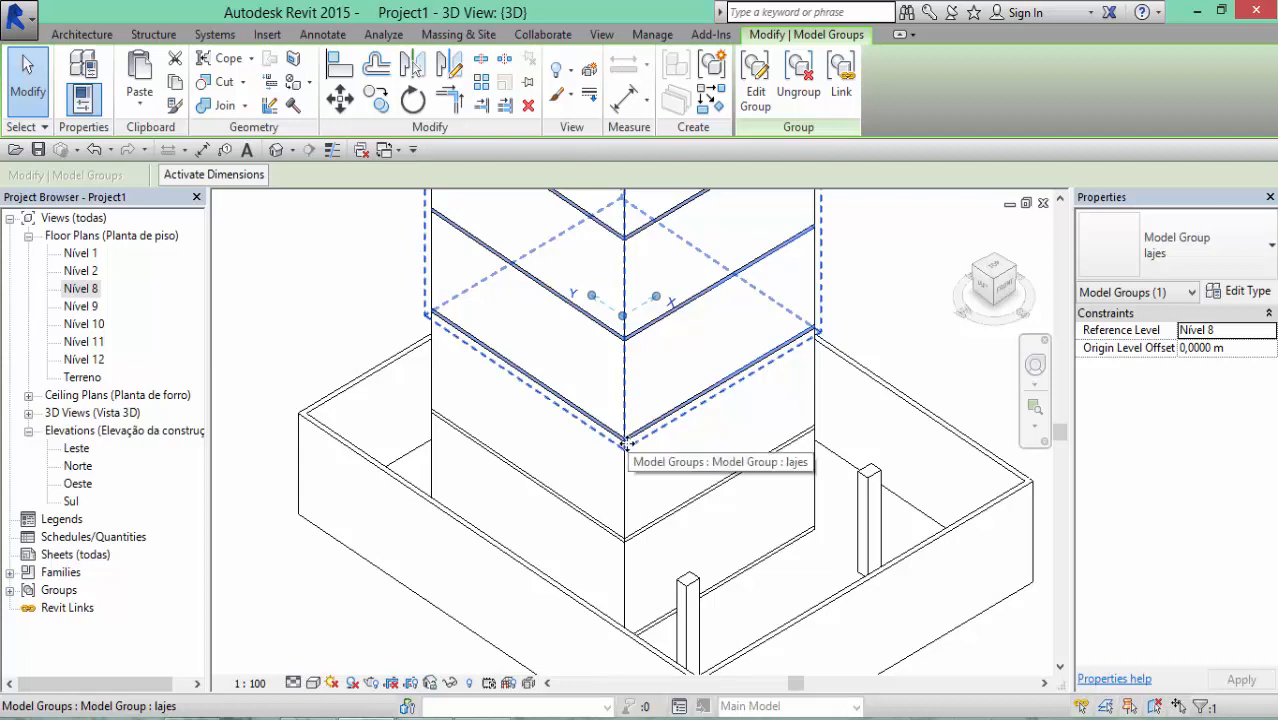
Open the lajes group for editing and delete the four floors above the Nível 8 floor
scroll(614, 371, down, 3)
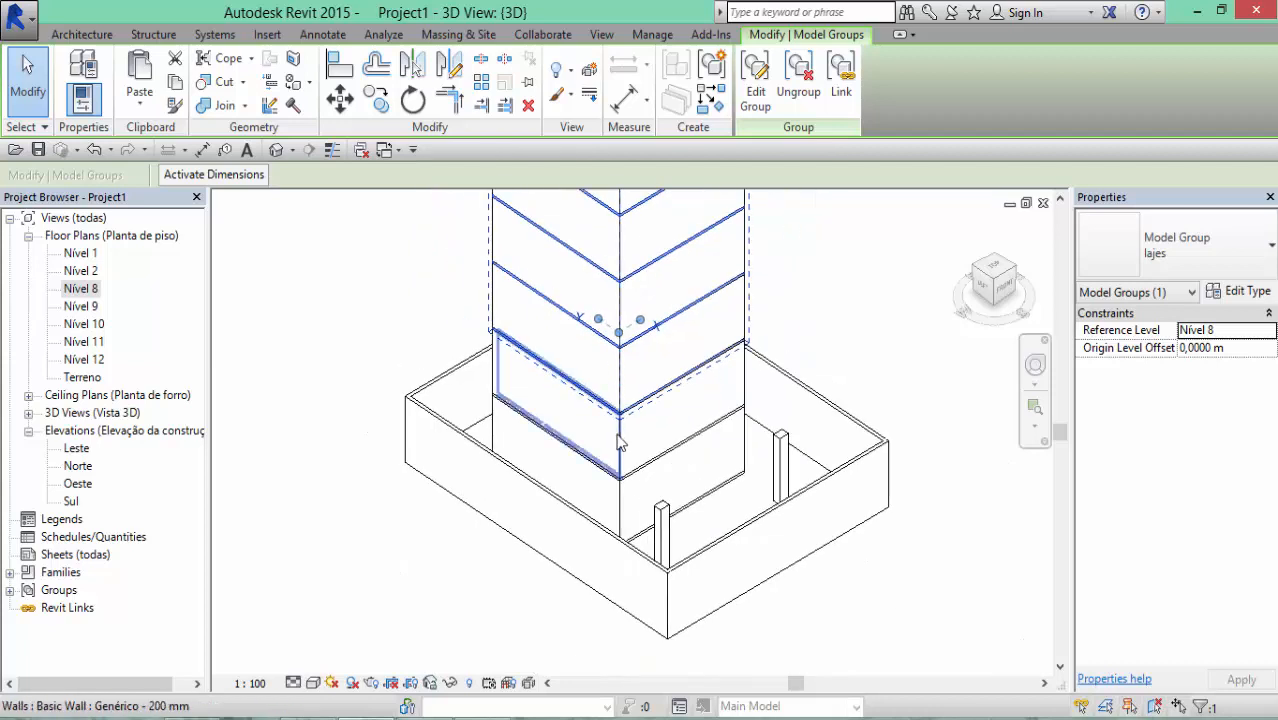
scroll(622, 438, up, 4)
scroll(648, 368, up, 3)
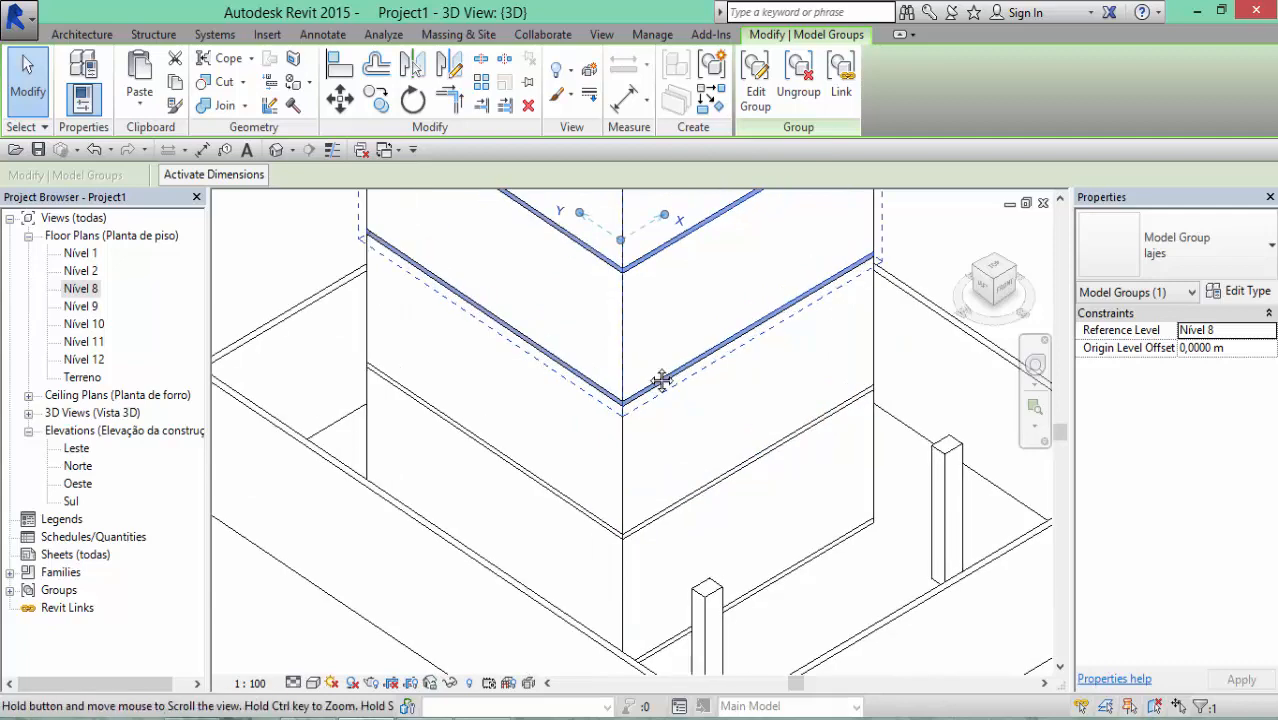
click(755, 80)
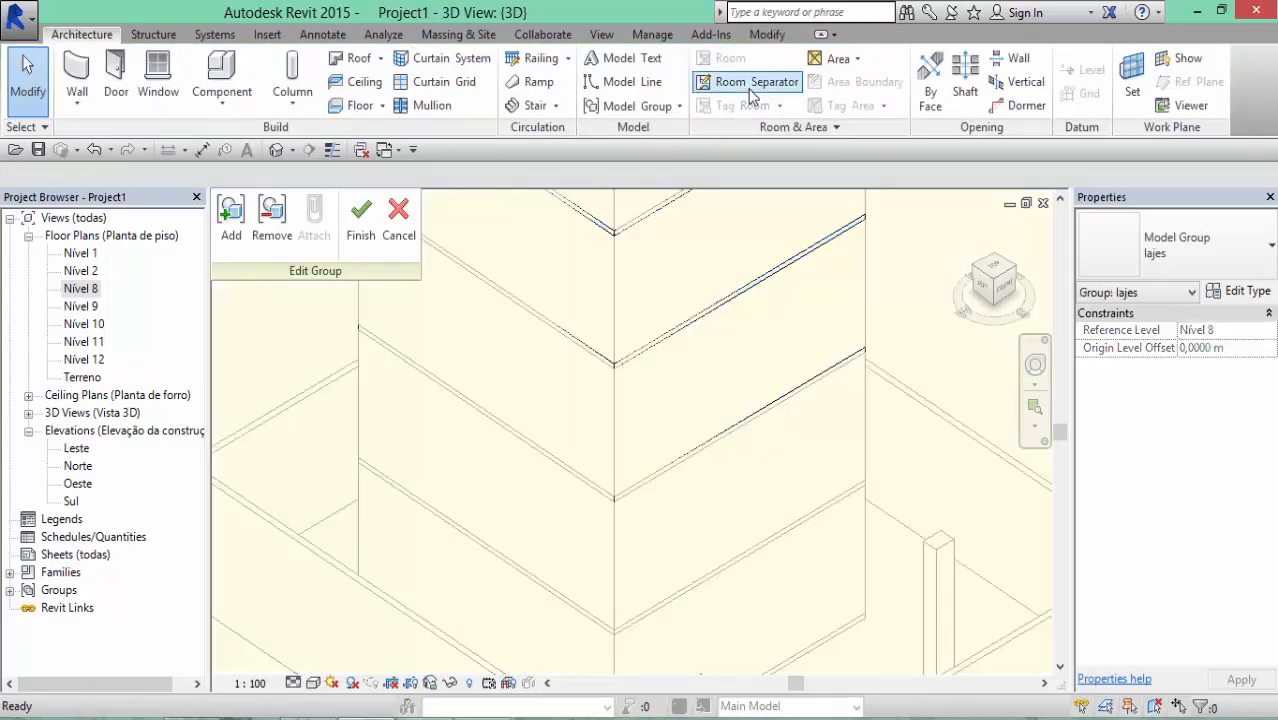
scroll(600, 489, down, 2)
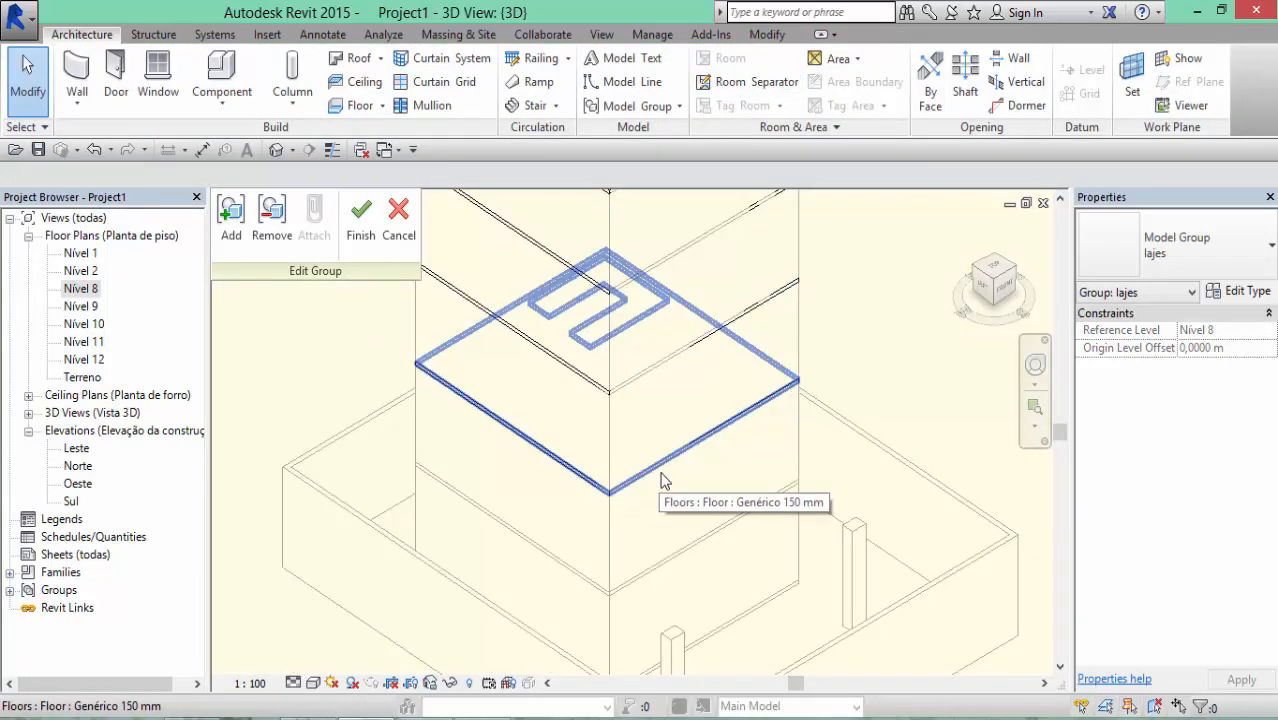
scroll(660, 483, down, 3)
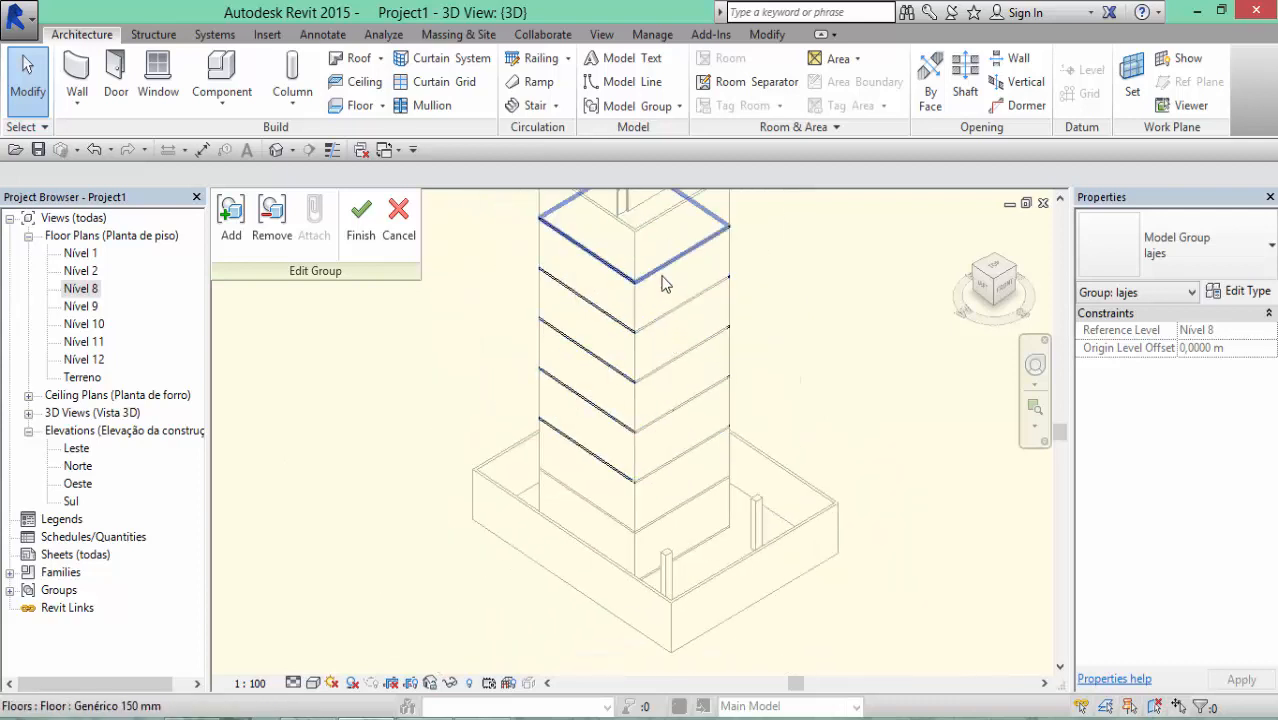
middle_drag(665, 287, 648, 420)
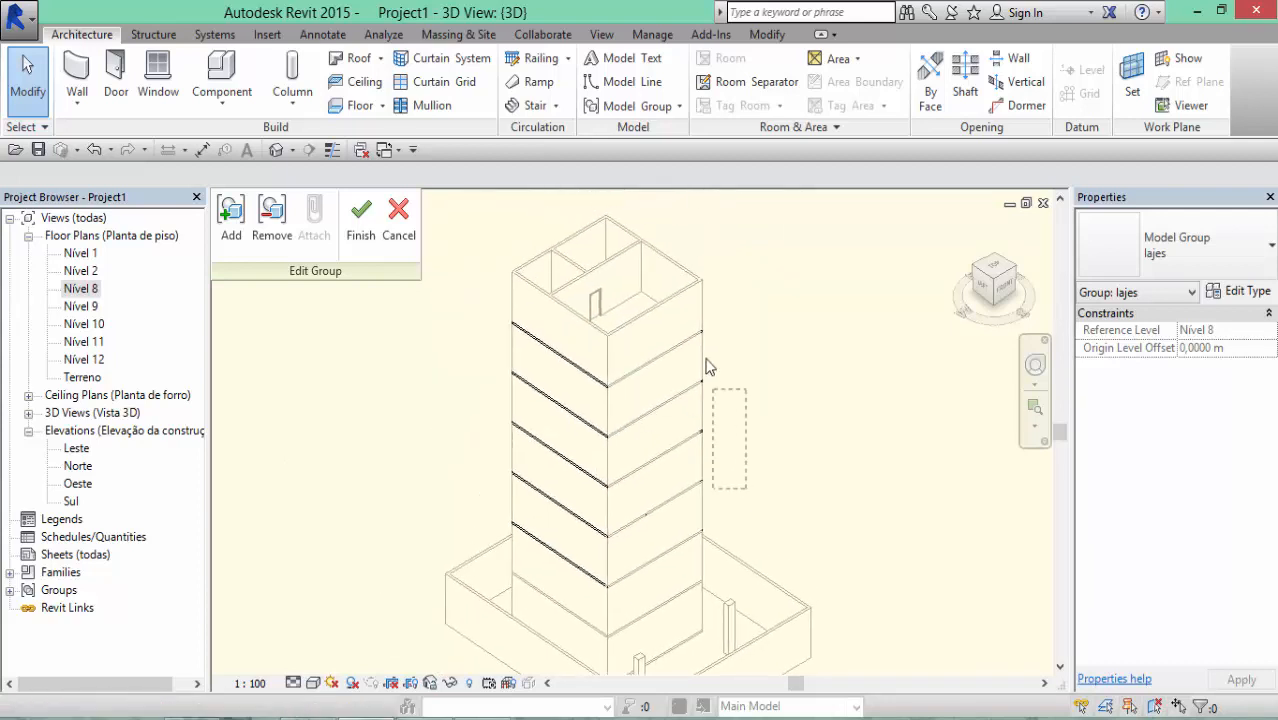
drag(617, 277, 688, 276)
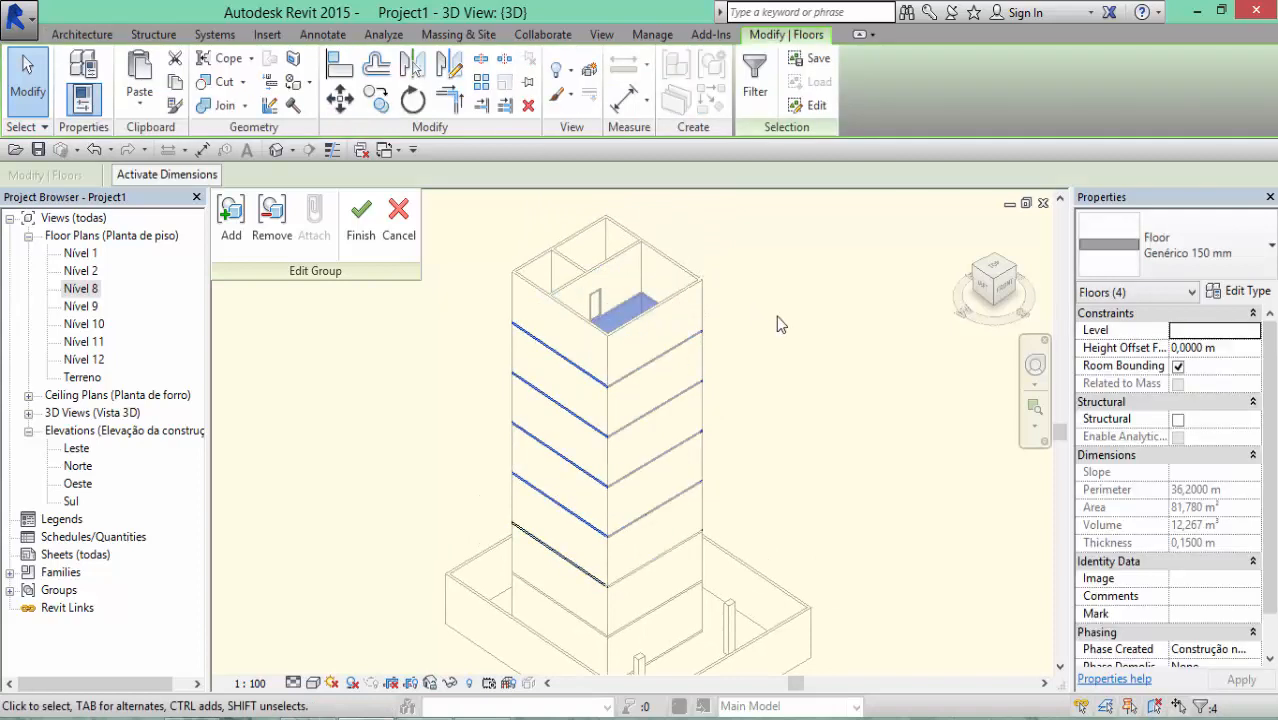
click(763, 325)
Copy the Nível 8 floor with its stair opening, aligned, to the levels above it, and finish editing the lajes group
click(648, 591)
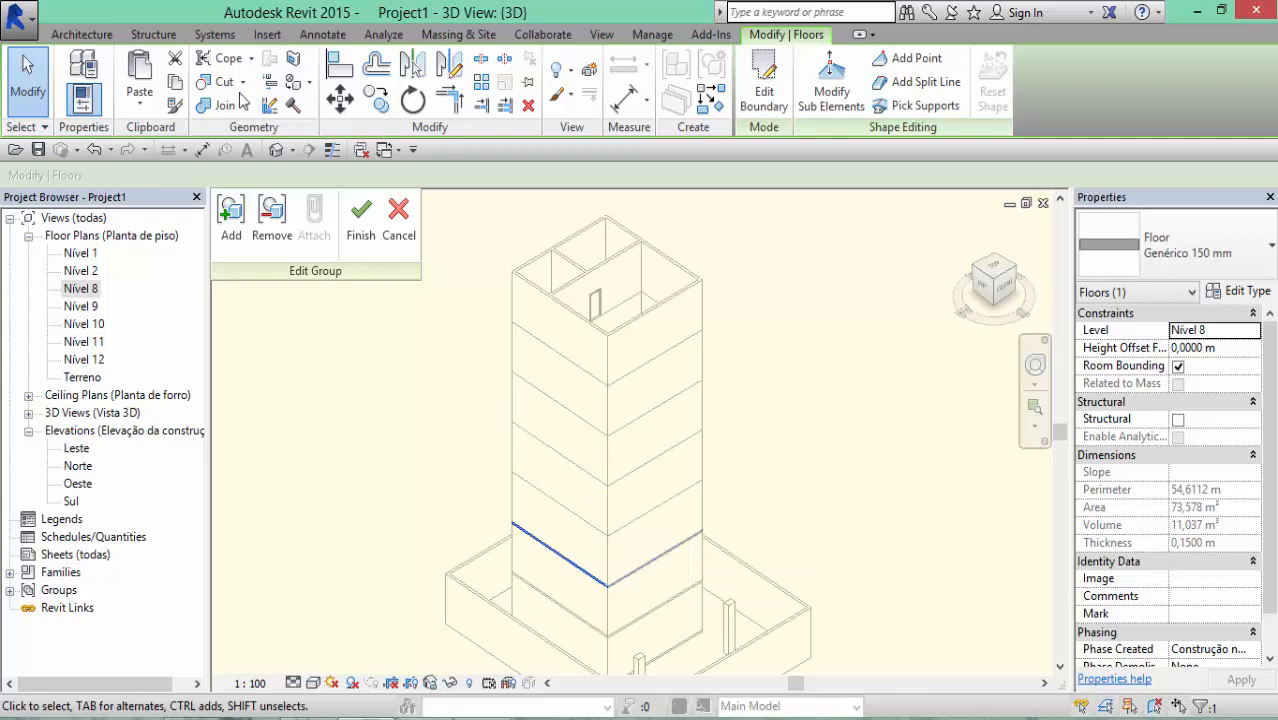
click(137, 105)
click(183, 176)
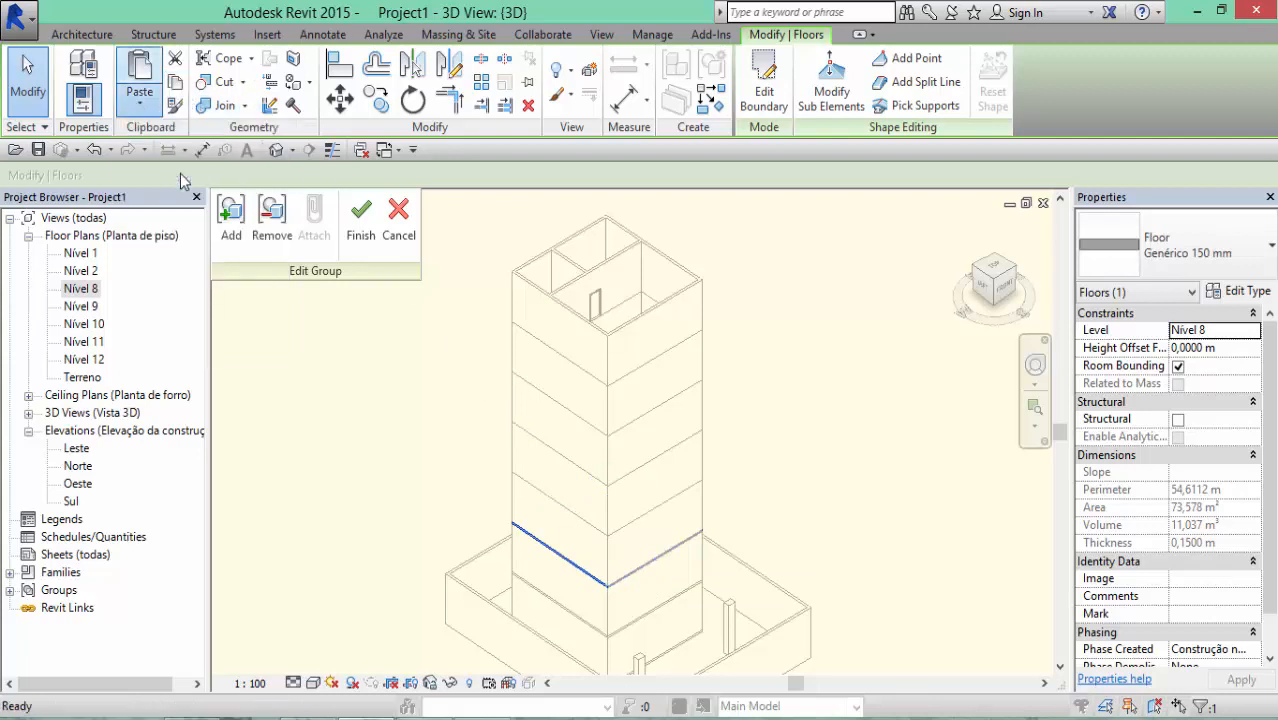
drag(562, 300, 575, 333)
click(555, 260)
click(624, 500)
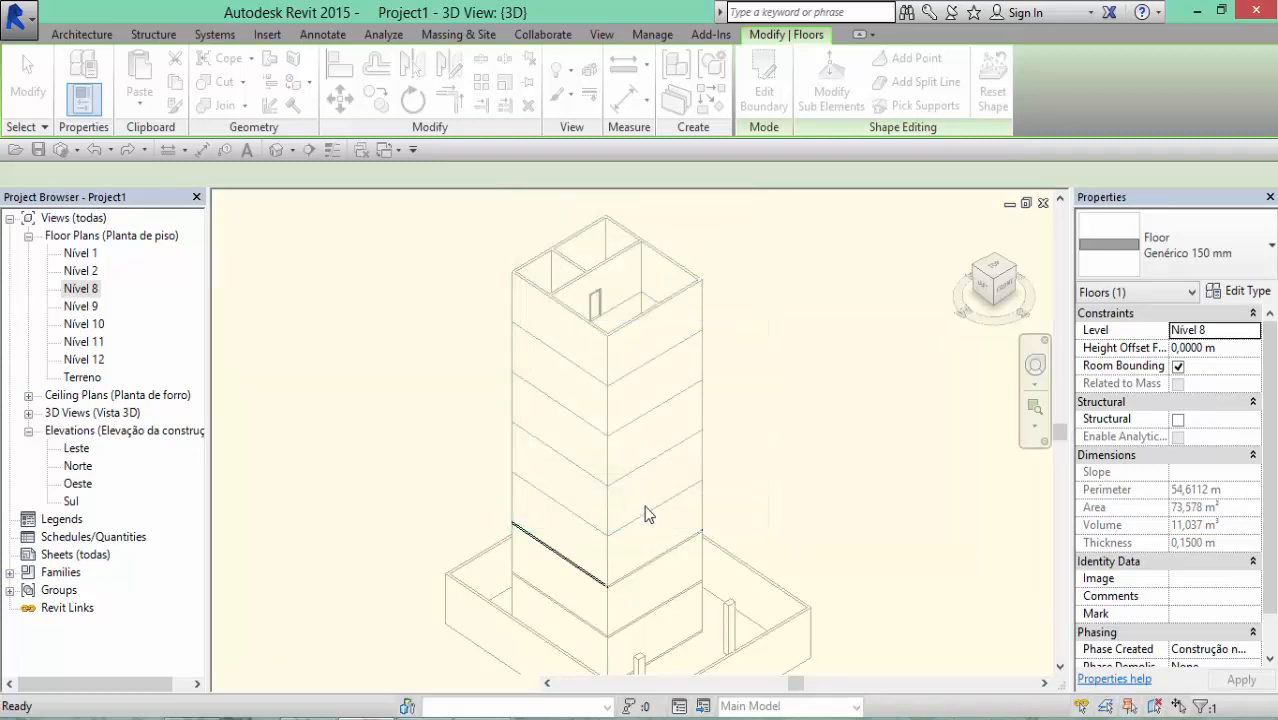
click(800, 285)
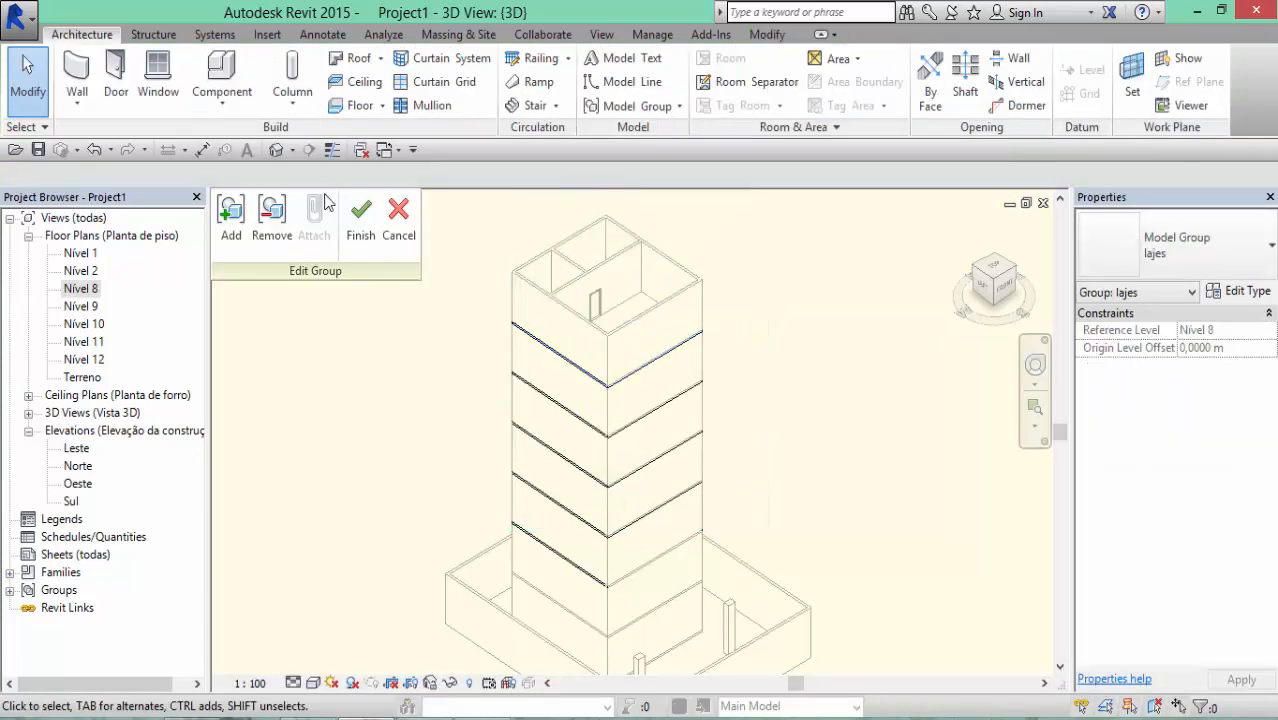
click(360, 215)
click(760, 373)
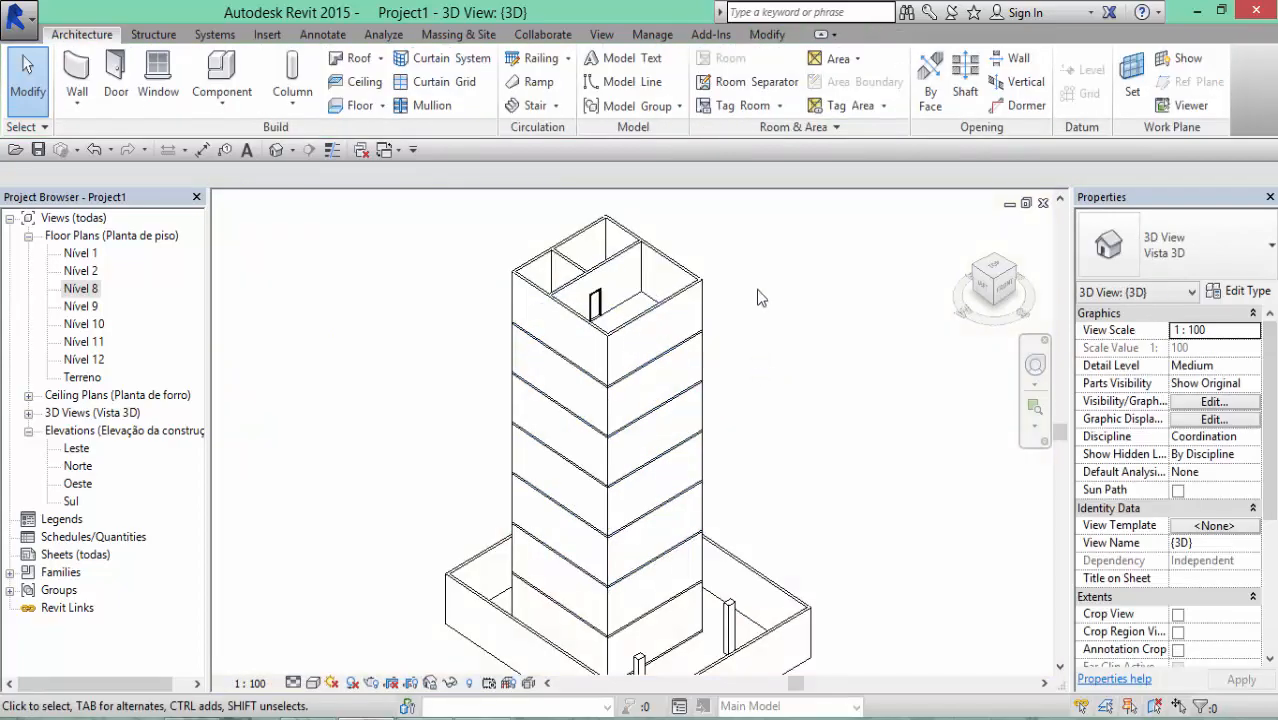
Ungroup the lajes model group into individual floors
shift+middle_drag(756, 289, 635, 480)
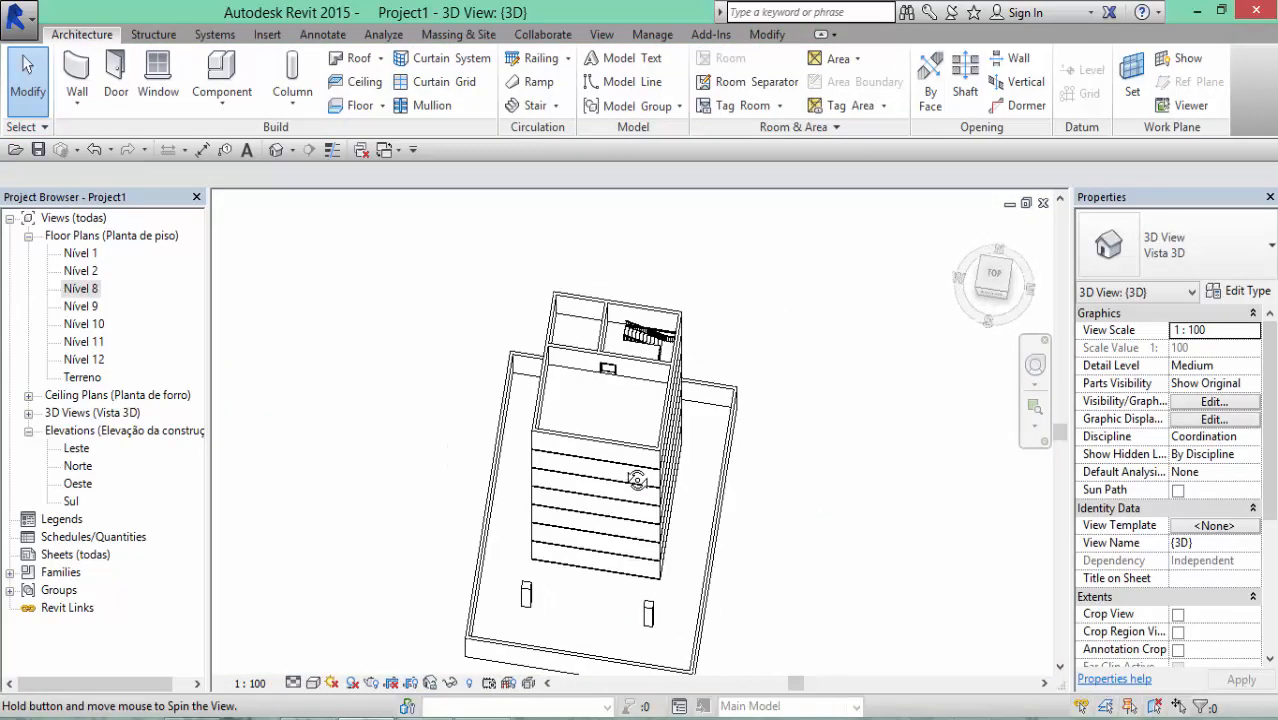
scroll(615, 438, up, 5)
scroll(605, 345, down, 5)
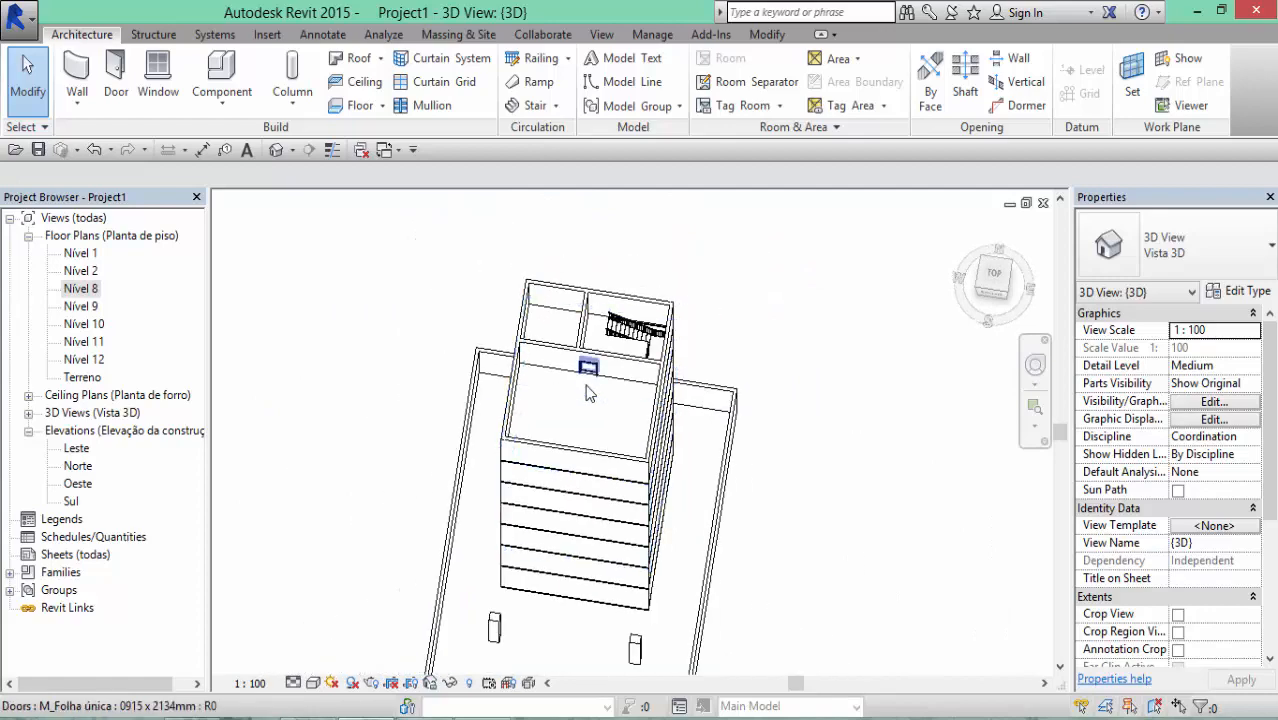
shift+middle_drag(585, 357, 533, 340)
click(662, 360)
click(797, 75)
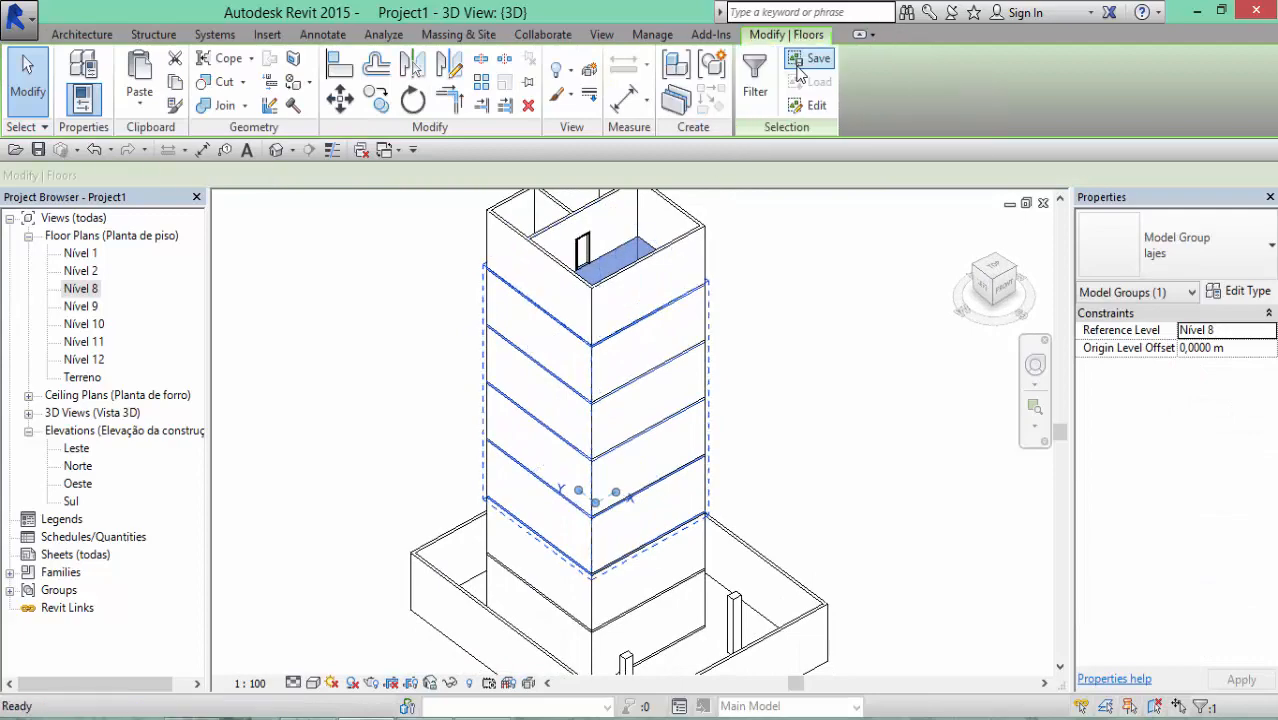
click(795, 340)
Examine the individual floors, the Nível 12 door and the whole tower from several sides in the 3D view
scroll(660, 358, up, 3)
shift+middle_drag(650, 357, 512, 330)
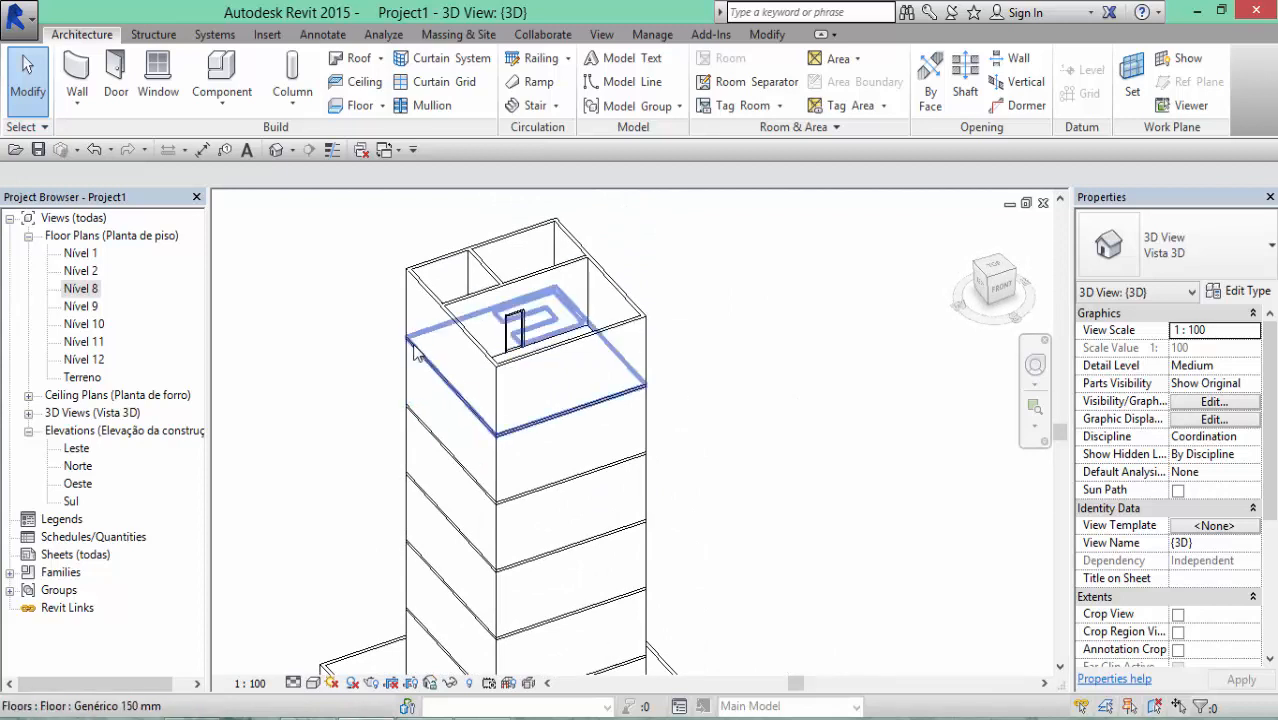
scroll(567, 383, down, 2)
middle_drag(570, 387, 576, 258)
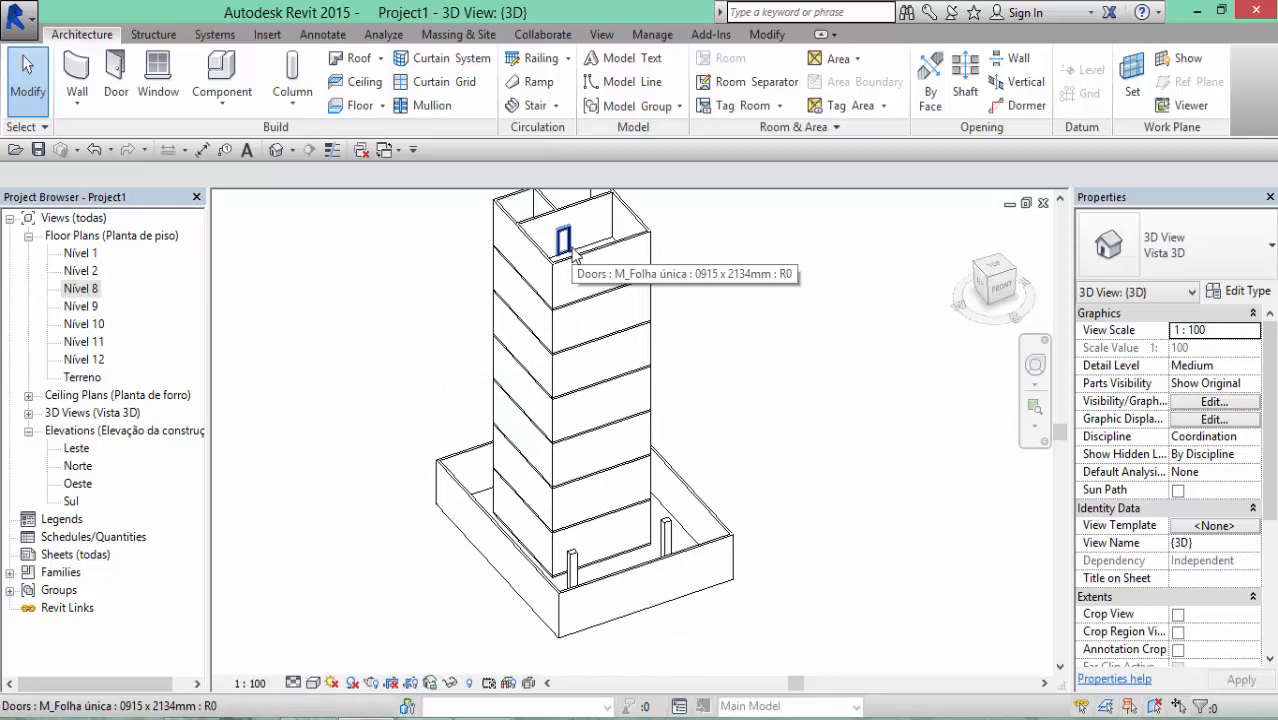
click(574, 255)
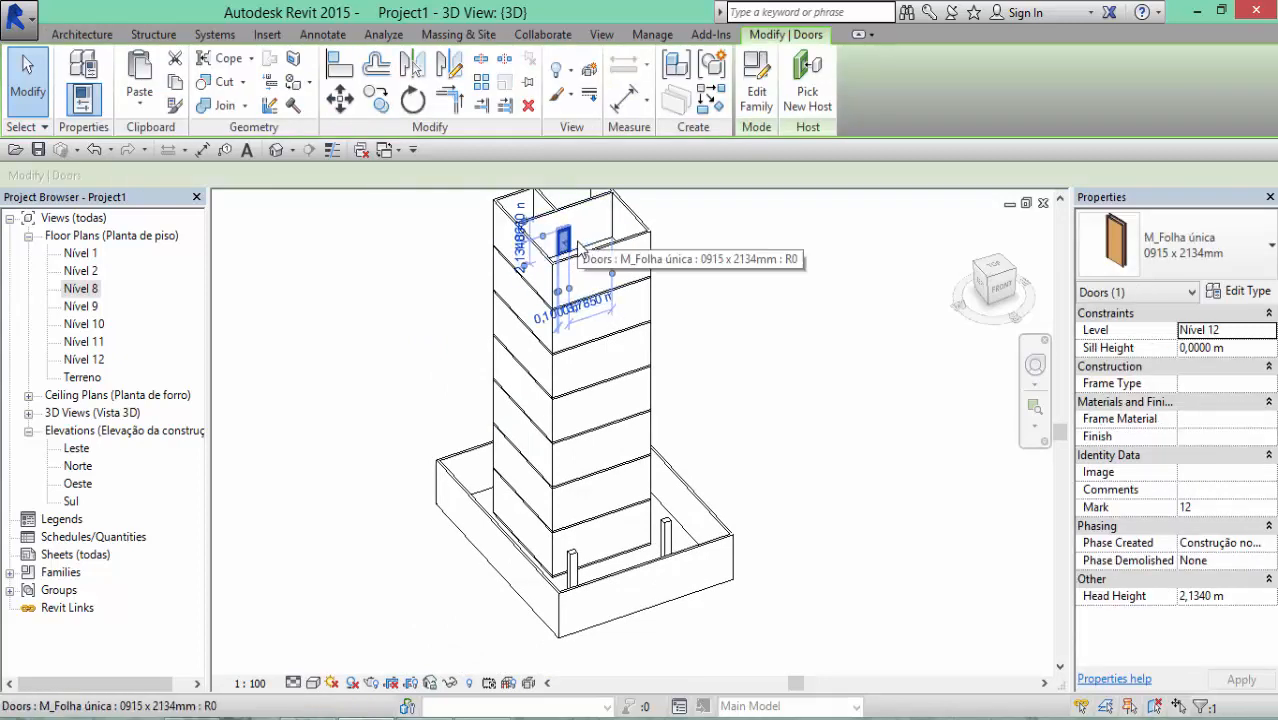
key(Escape)
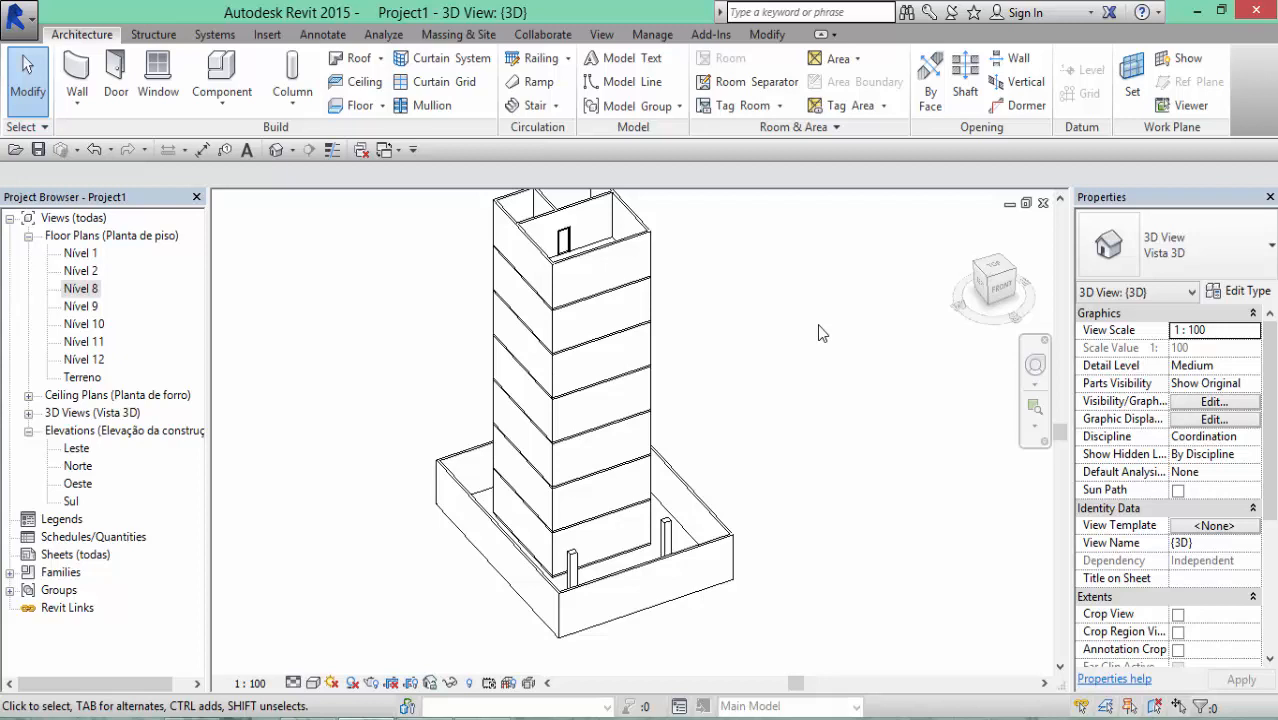
scroll(729, 408, up, 2)
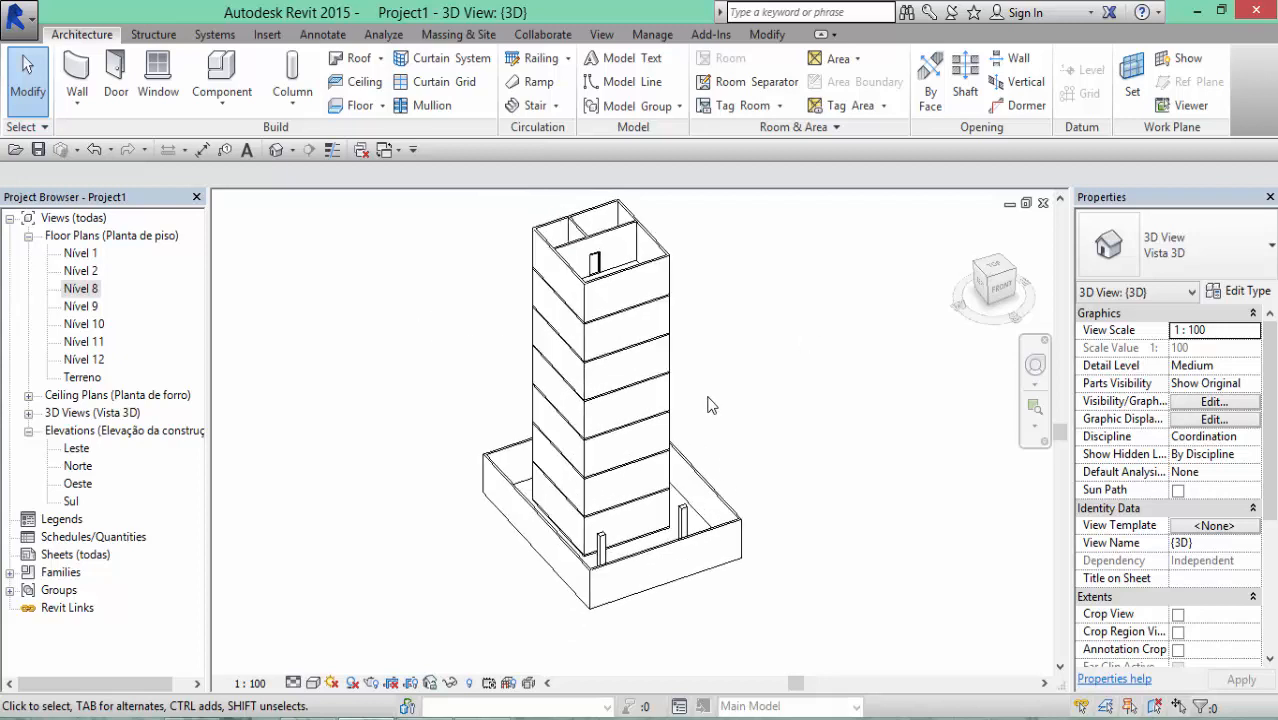
middle_drag(418, 300, 425, 358)
scroll(229, 341, down, 2)
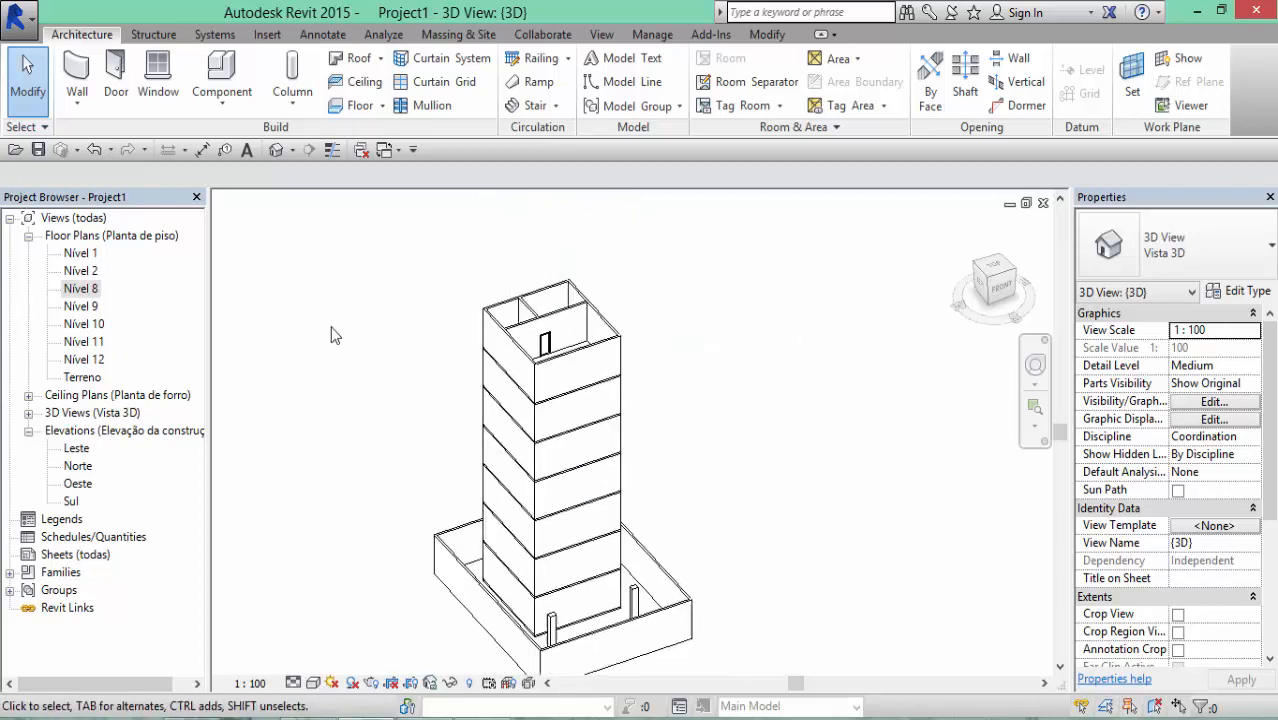
middle_drag(330, 326, 350, 432)
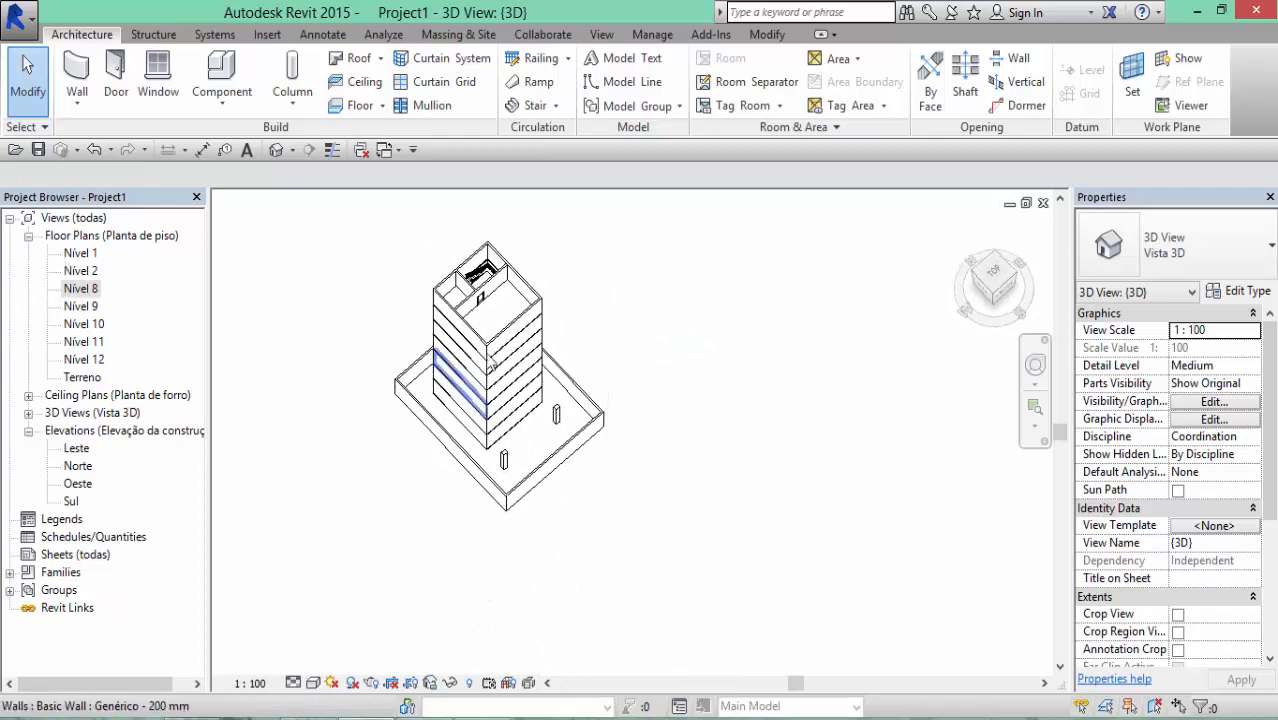
scroll(490, 366, up, 4)
shift+middle_drag(500, 250, 583, 389)
scroll(547, 398, up, 3)
scroll(542, 393, down, 4)
scroll(505, 461, up, 4)
scroll(583, 389, down, 2)
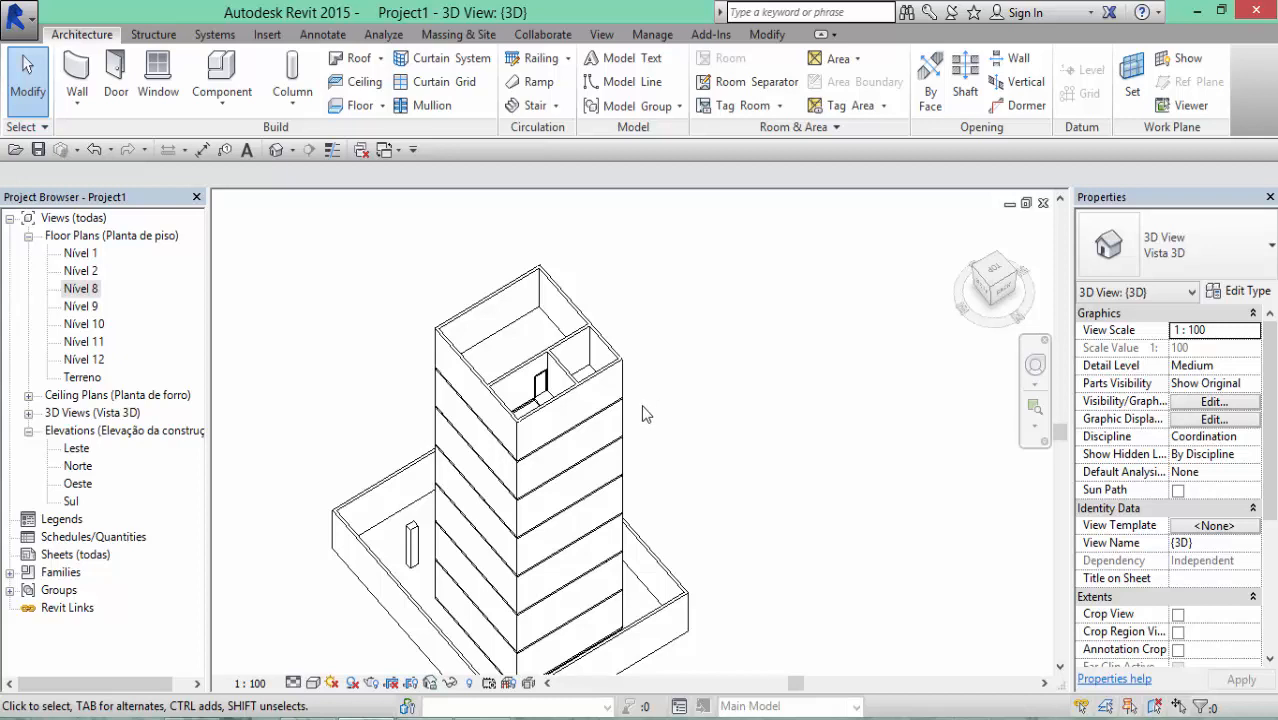
scroll(648, 400, down, 3)
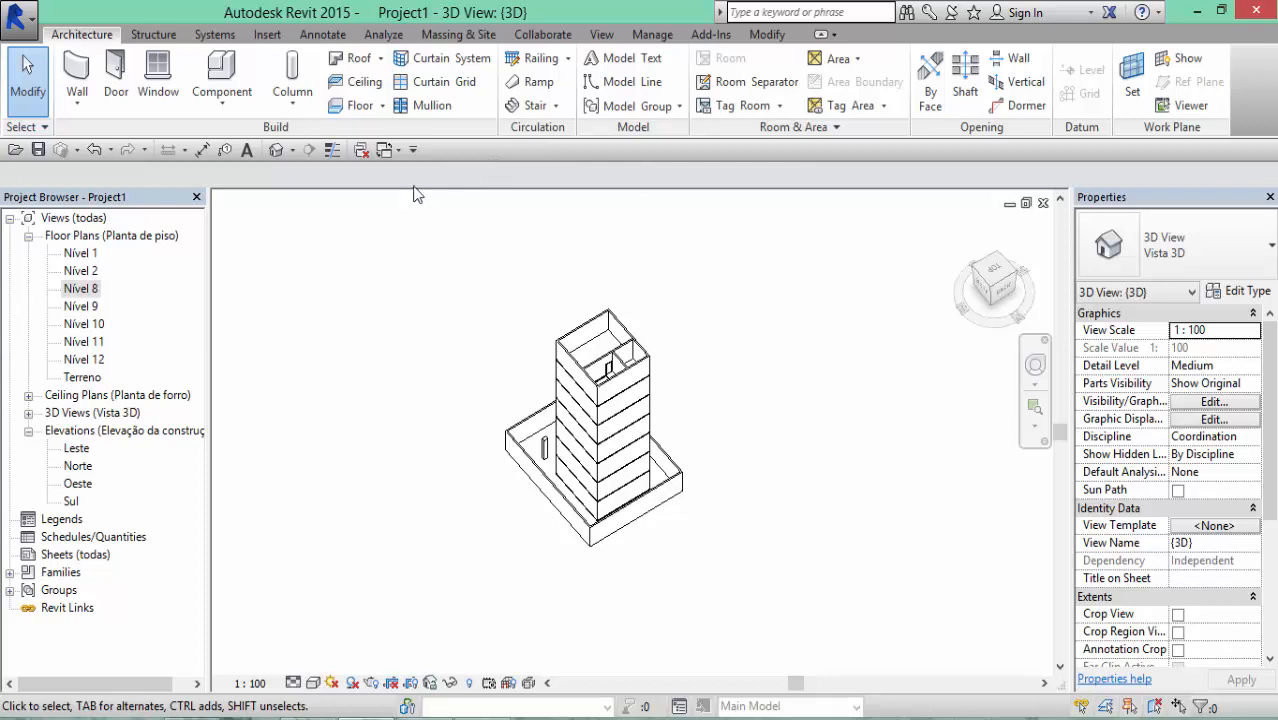
On the Nível 2 plan, sketch a rectangular floor boundary about 3.10 m wide from the tower's lower-right corner to the perimeter wall's inner face
double_click(82, 255)
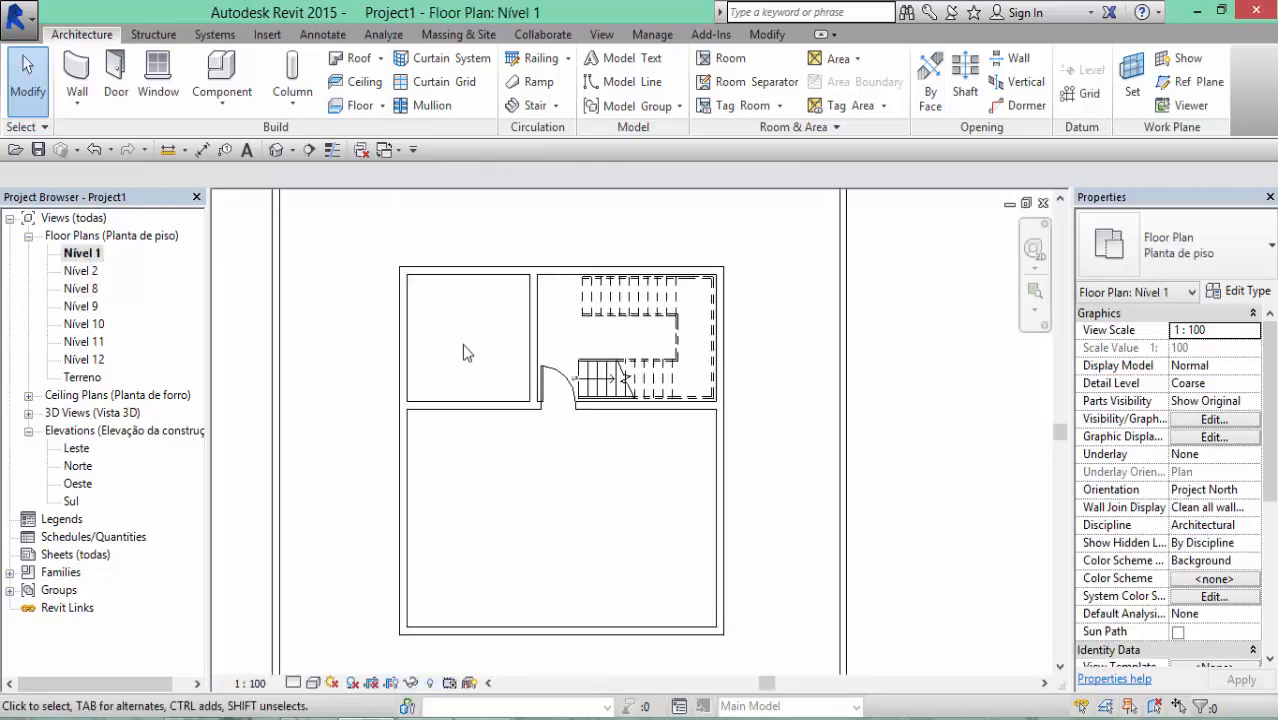
scroll(685, 490, down, 4)
middle_drag(695, 499, 476, 382)
scroll(451, 302, up, 4)
scroll(451, 305, up, 1)
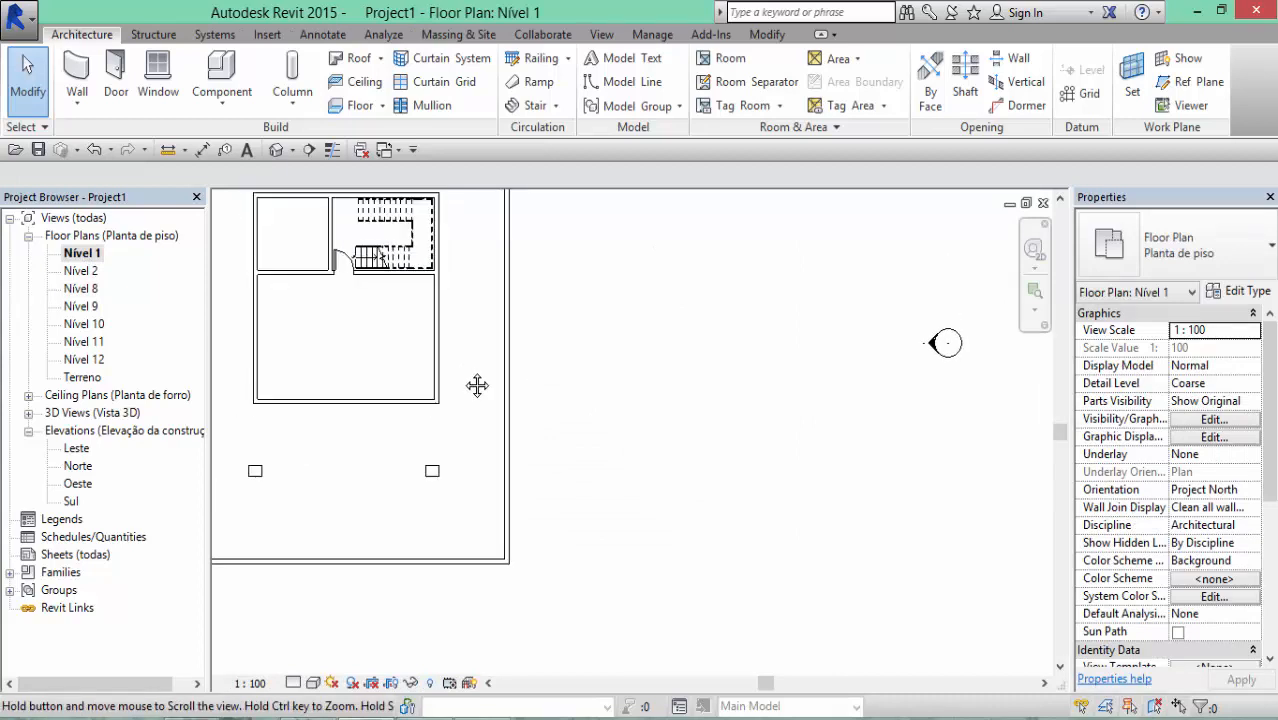
double_click(80, 271)
scroll(388, 333, up, 2)
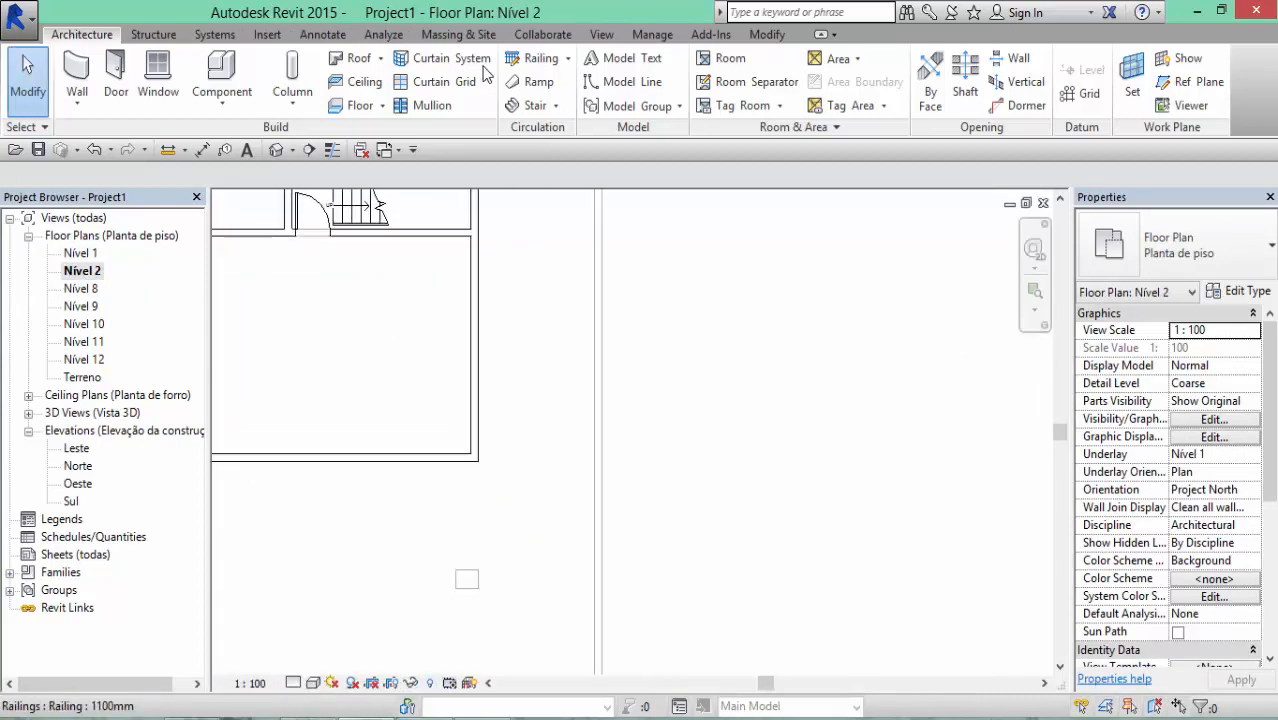
click(358, 105)
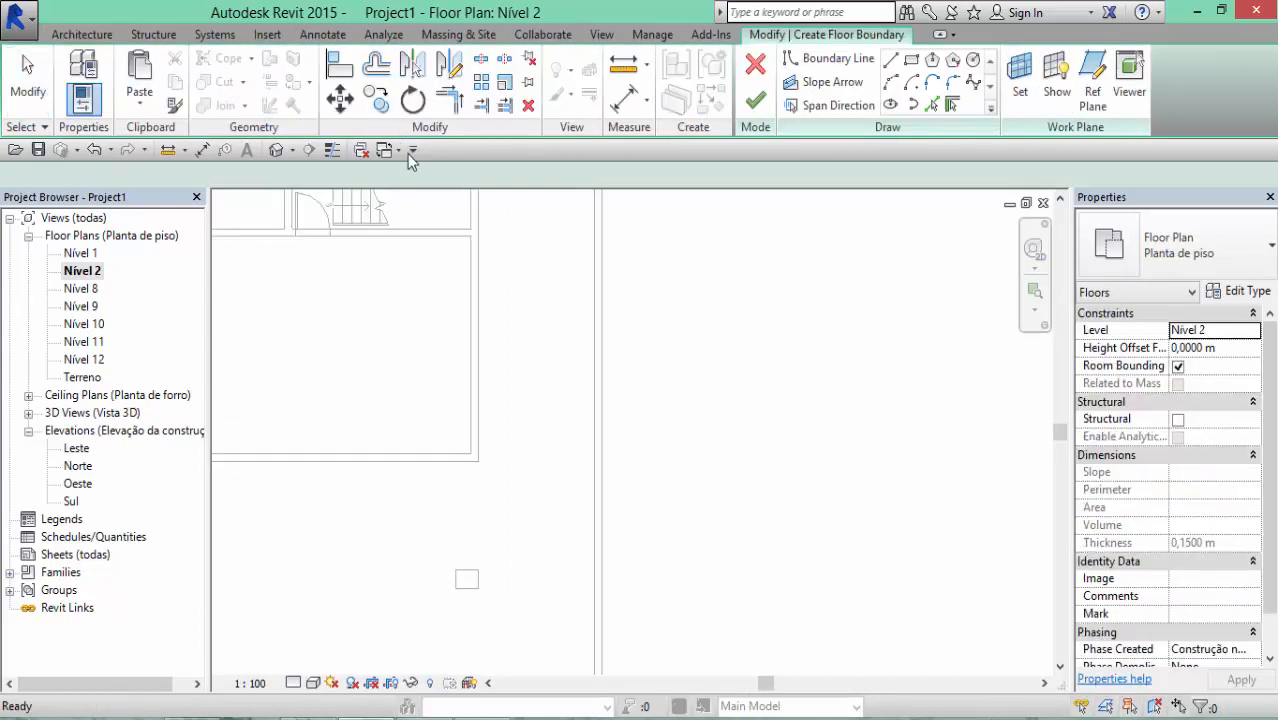
click(911, 59)
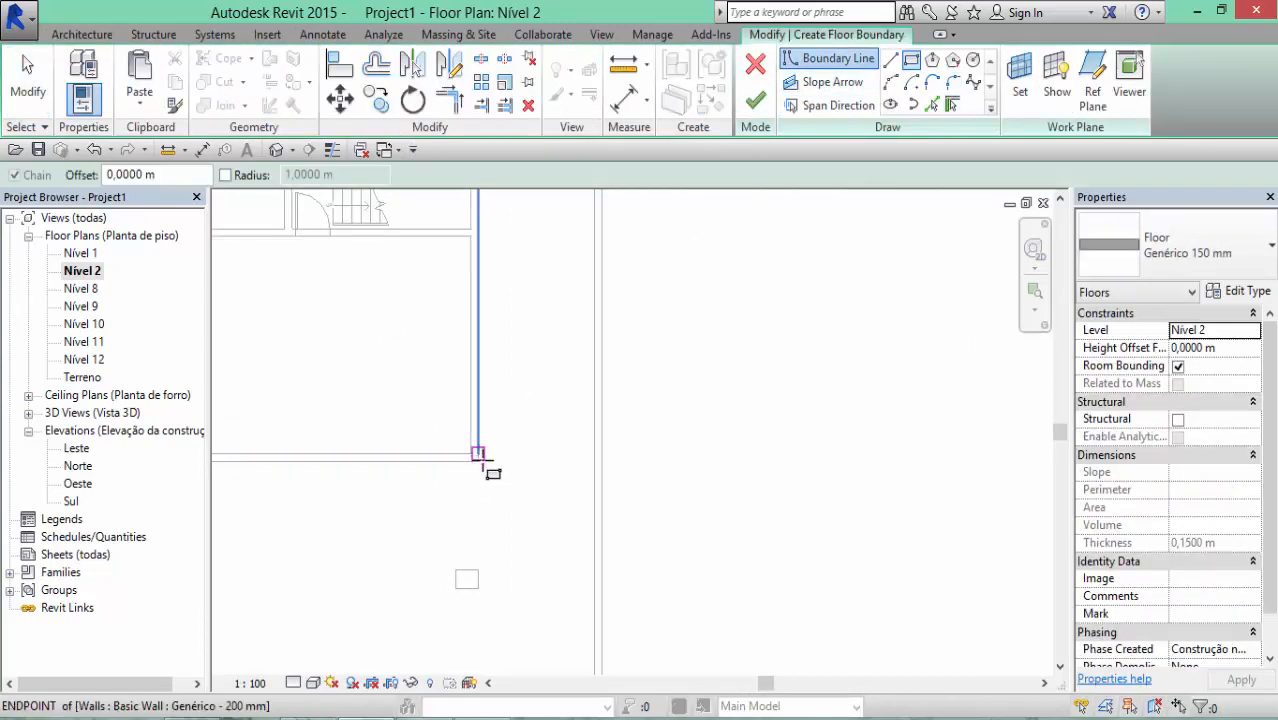
click(480, 458)
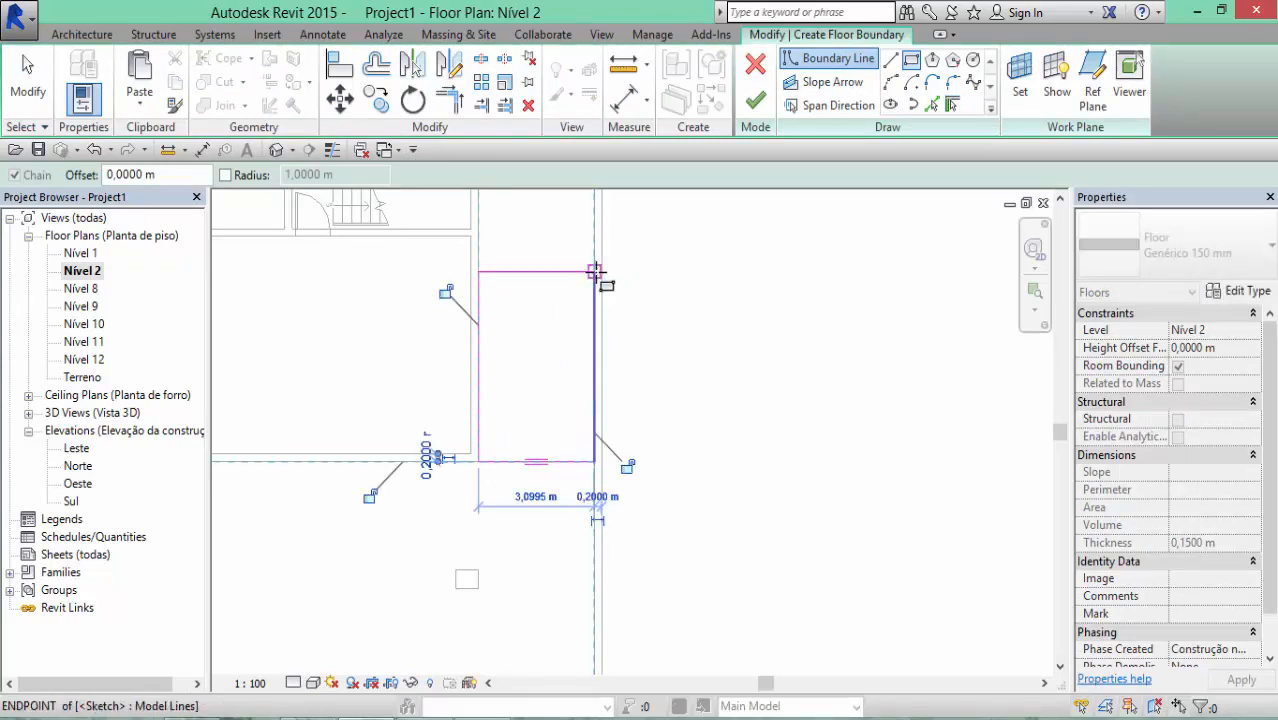
click(594, 272)
Finish the Nível 2 side floor without attaching walls to its bottom, and show it beside the tower in the 3D view
click(755, 100)
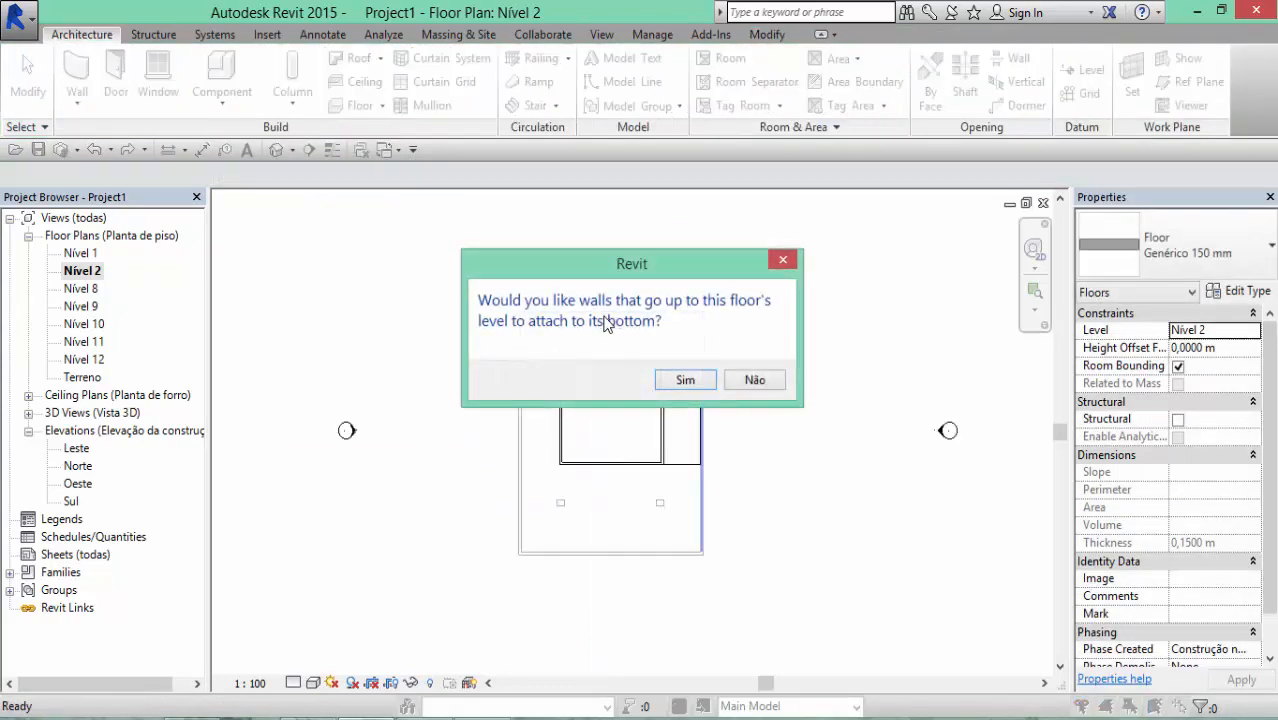
click(758, 379)
scroll(699, 394, up, 4)
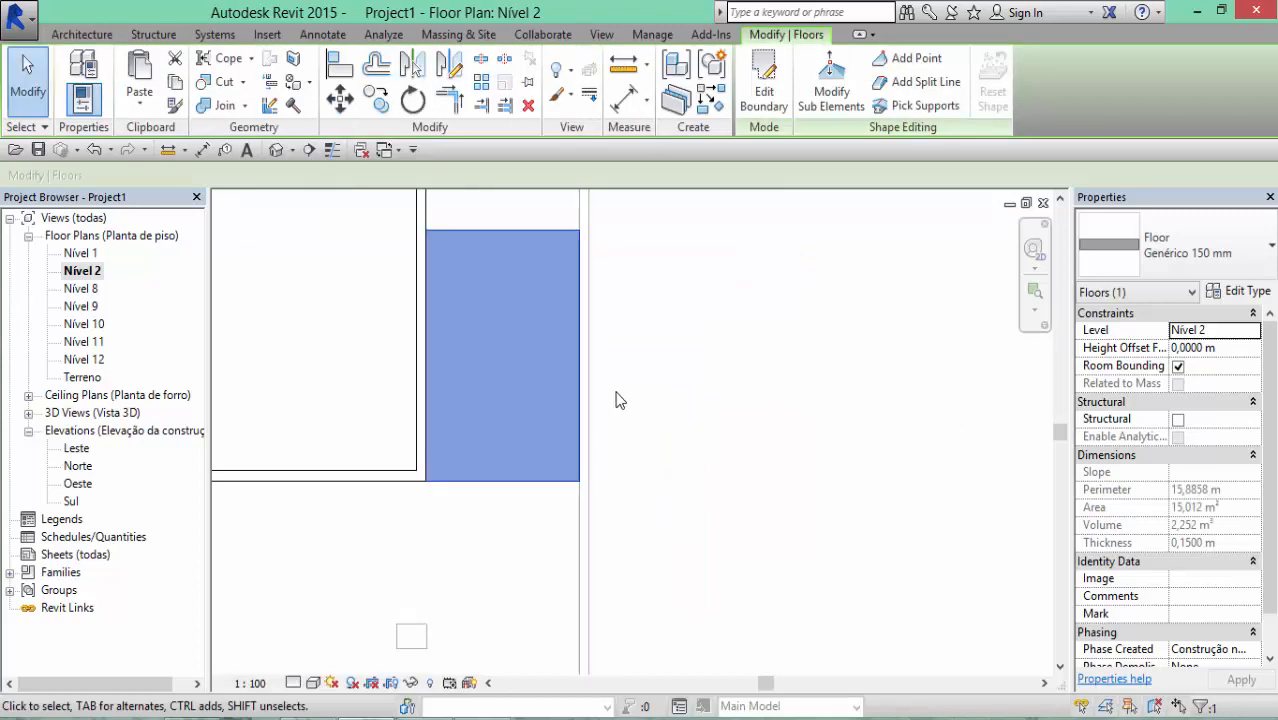
click(616, 396)
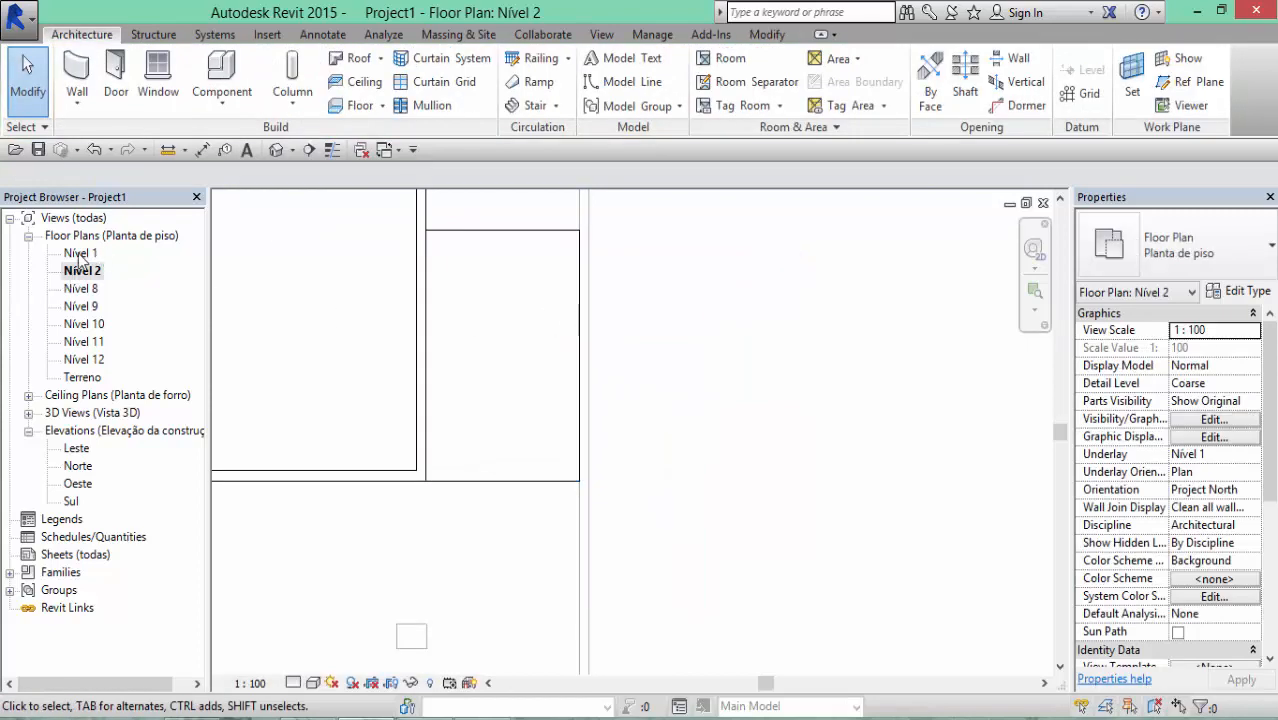
click(276, 151)
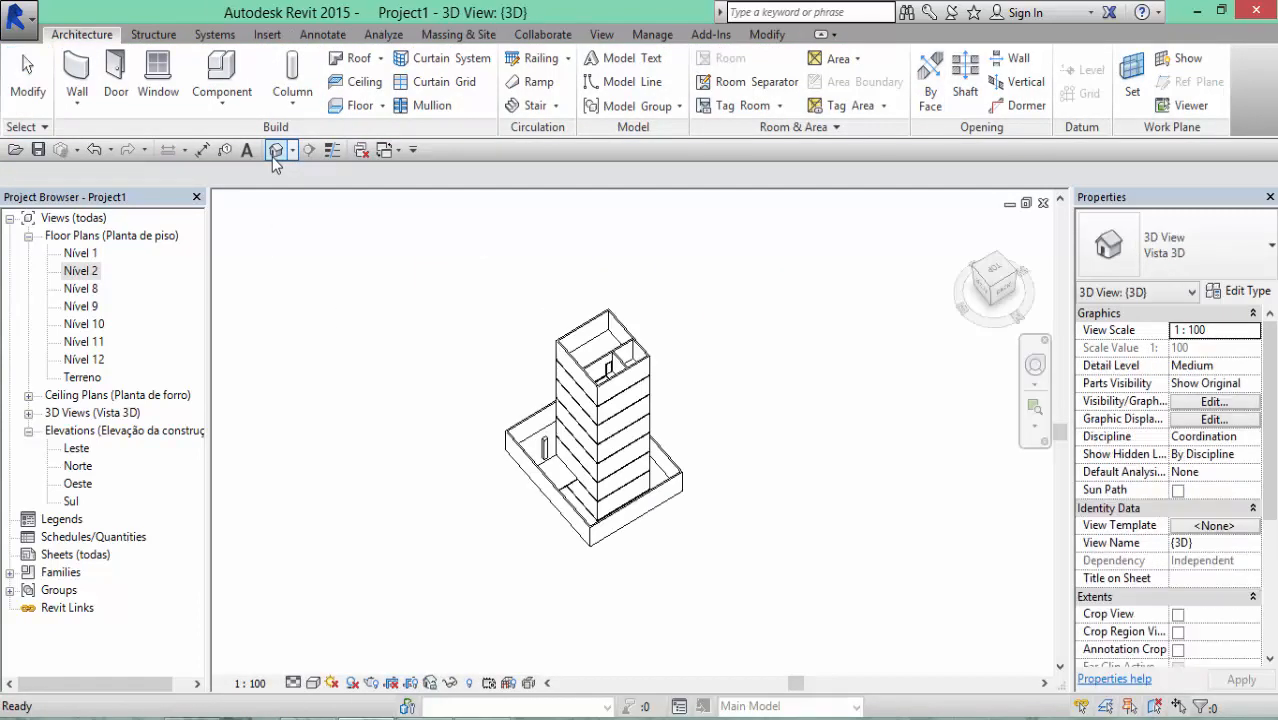
scroll(575, 480, up, 6)
shift+middle_drag(554, 515, 793, 405)
middle_drag(880, 665, 798, 360)
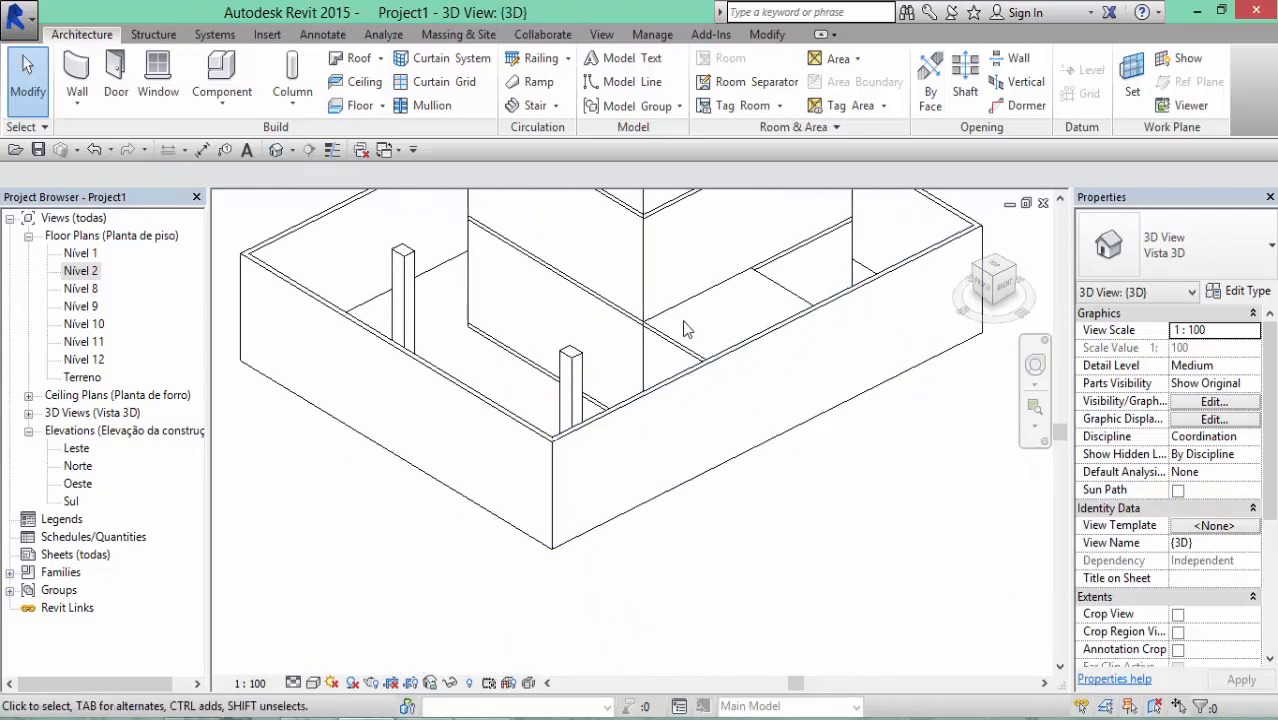
Open the Nível 1 floor plan and set its underlay to Nível 2 to display the side slab's outline
double_click(82, 253)
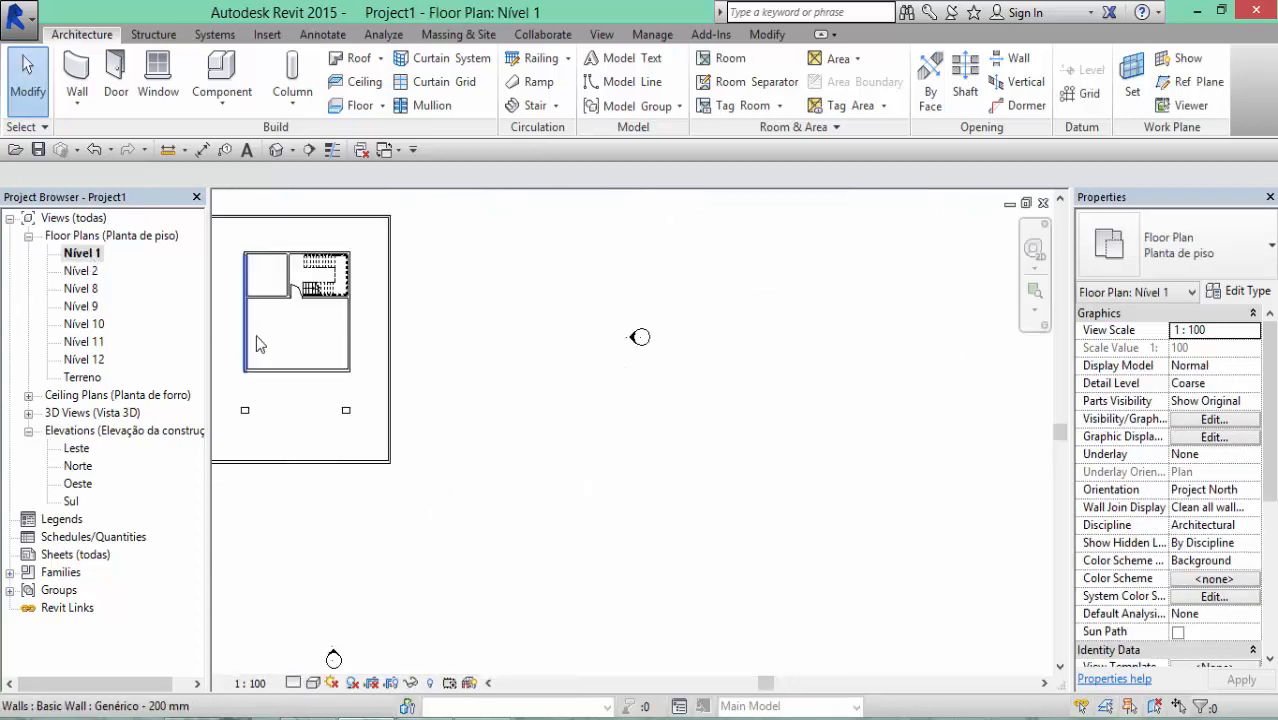
middle_drag(355, 379, 505, 416)
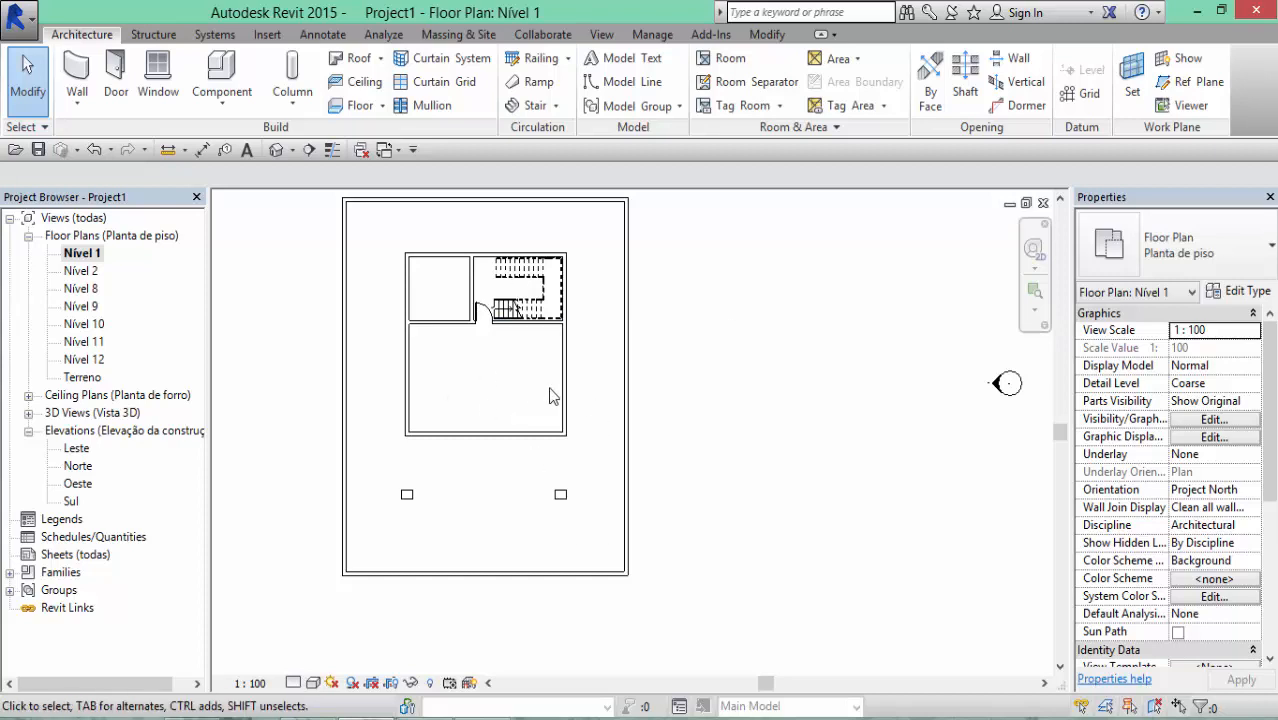
click(1232, 455)
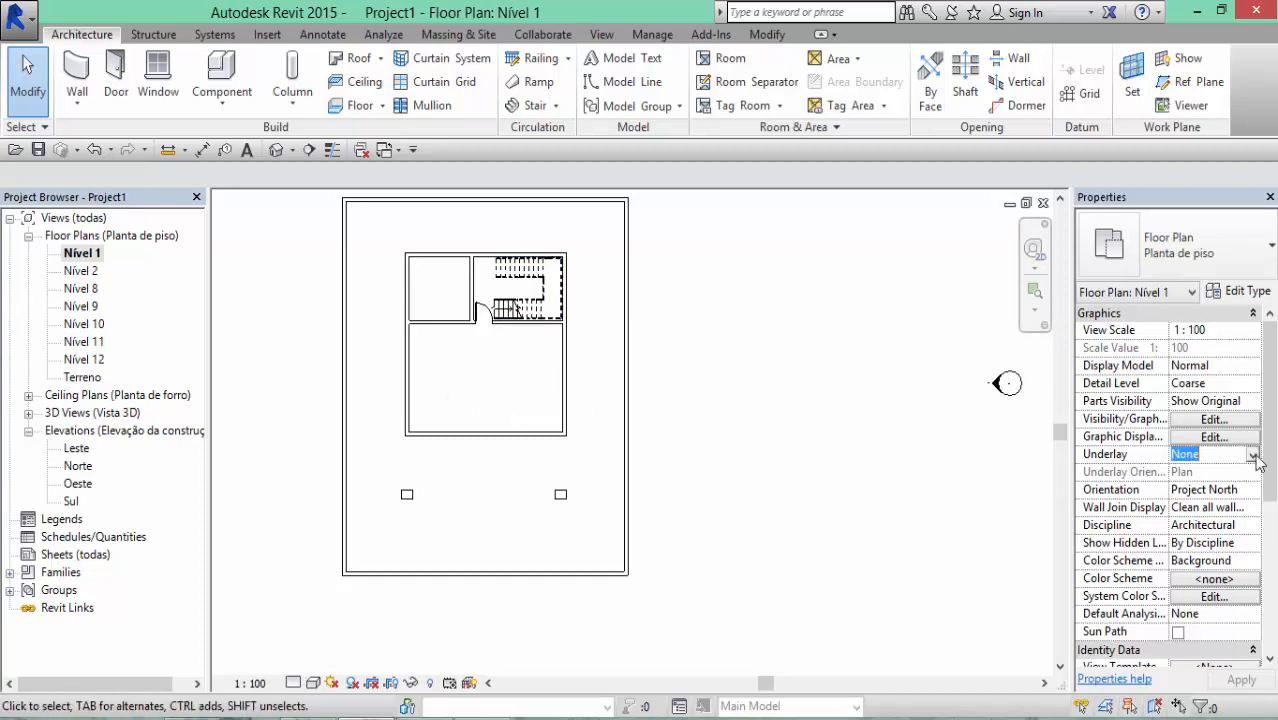
click(1208, 501)
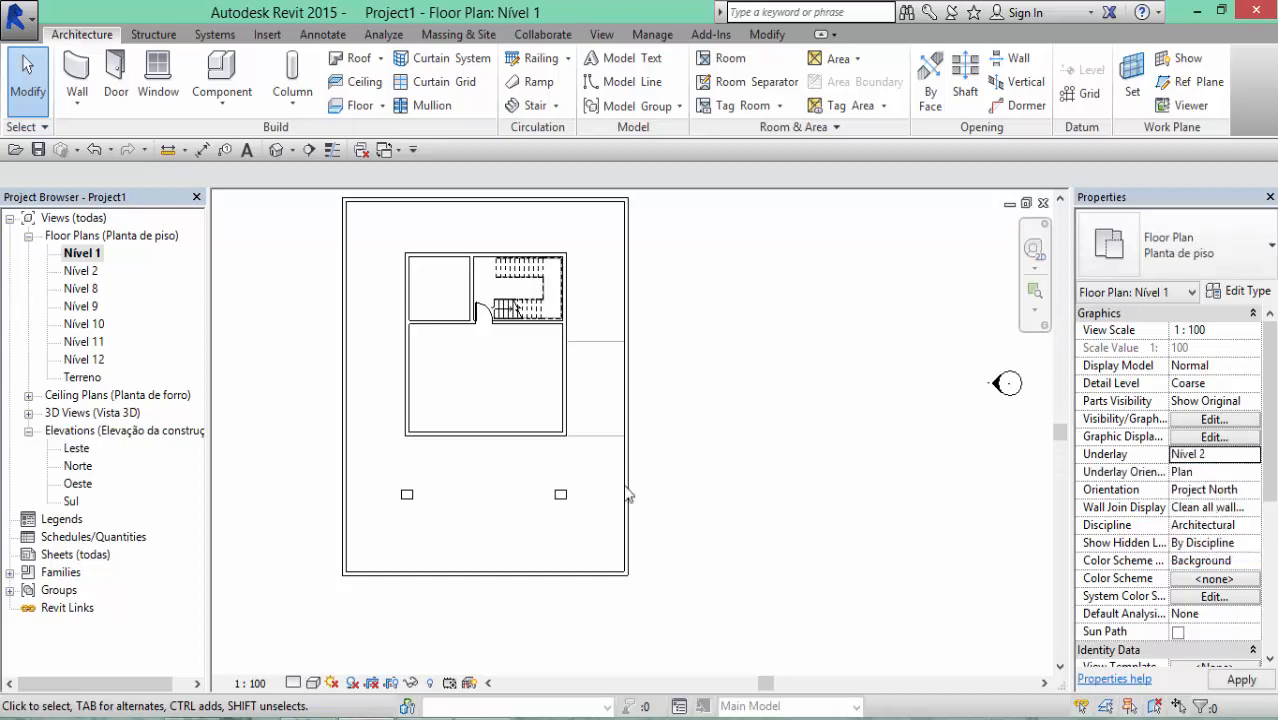
scroll(583, 458, up, 2)
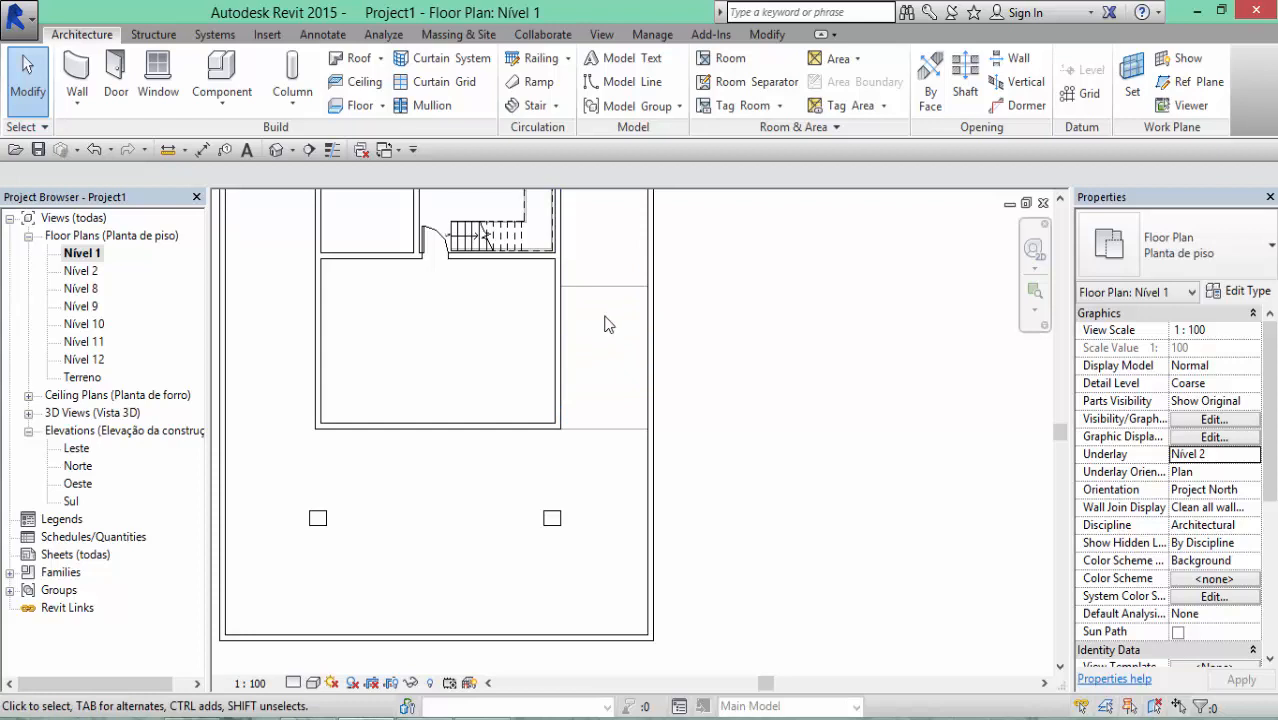
Start a new stair by sketch on the Nível 1 plan
click(555, 107)
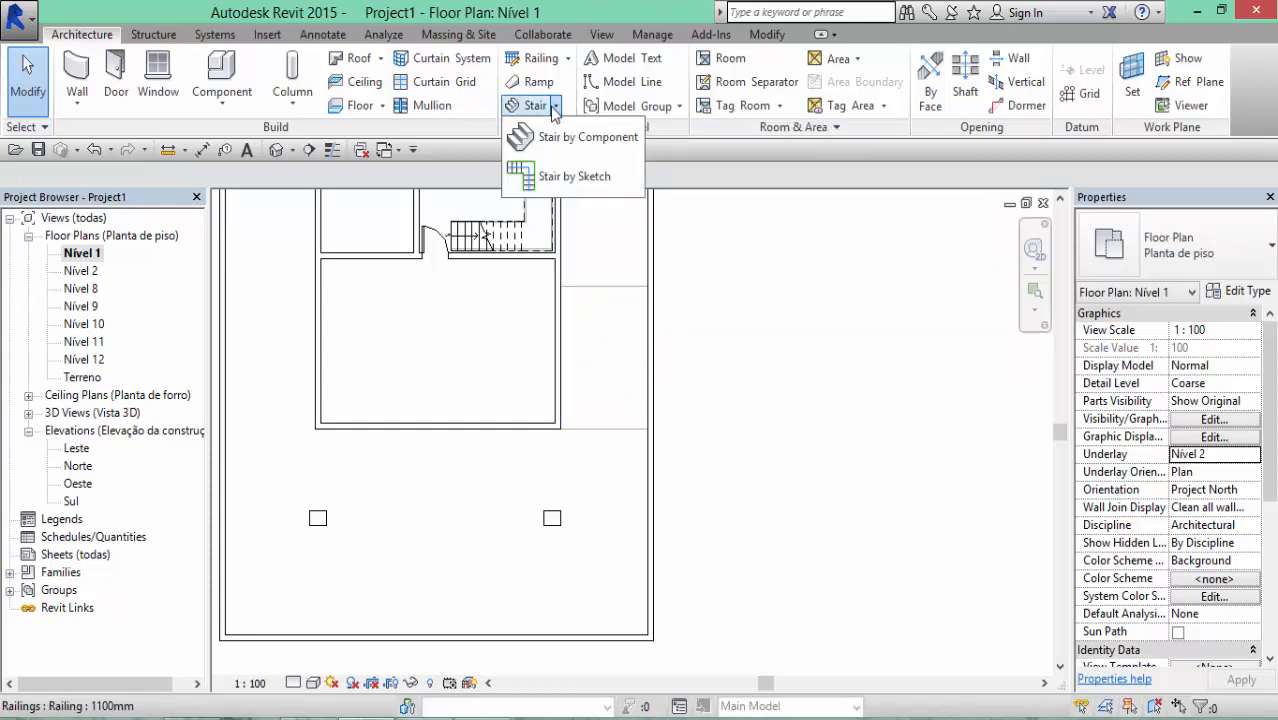
click(547, 174)
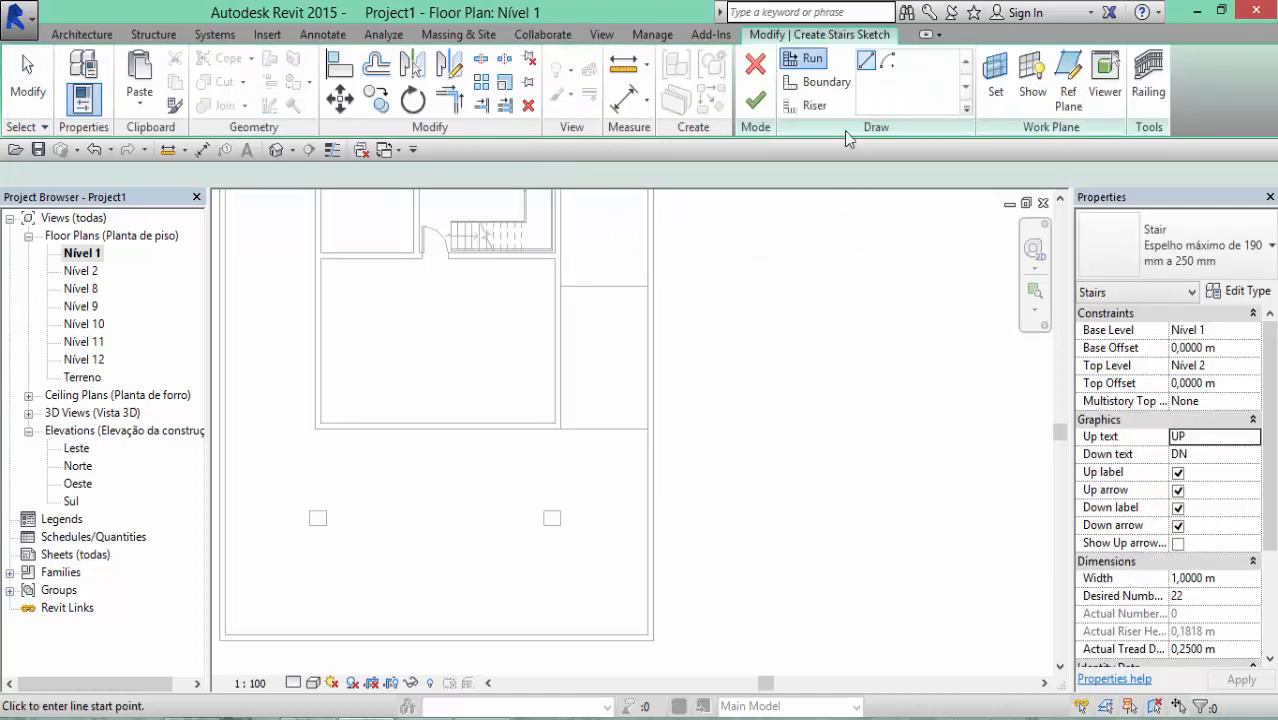
click(816, 58)
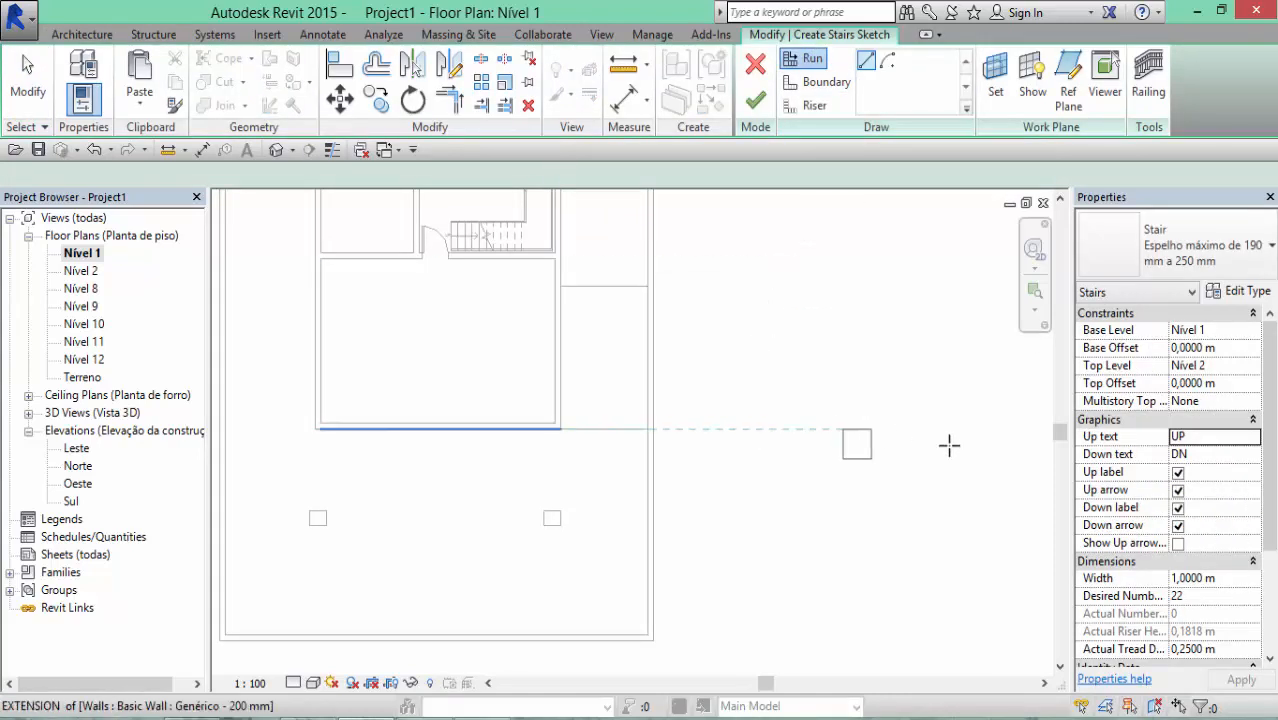
click(1242, 438)
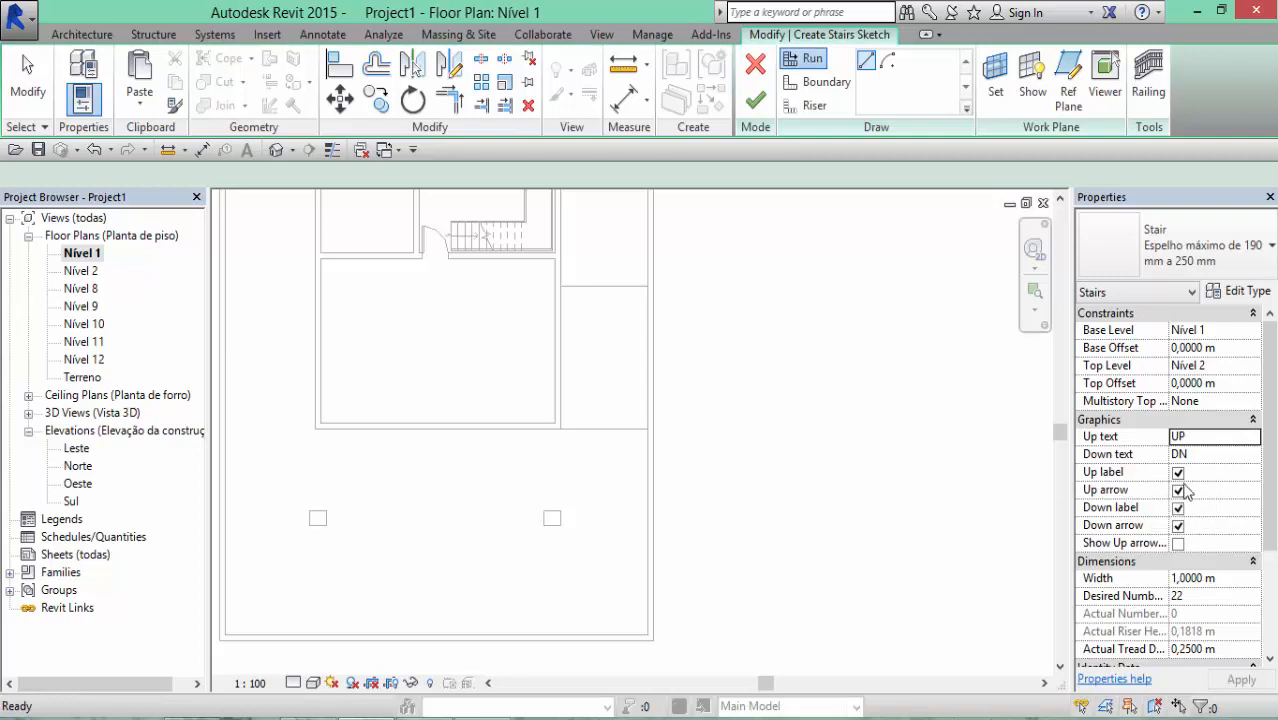
scroll(682, 351, up, 2)
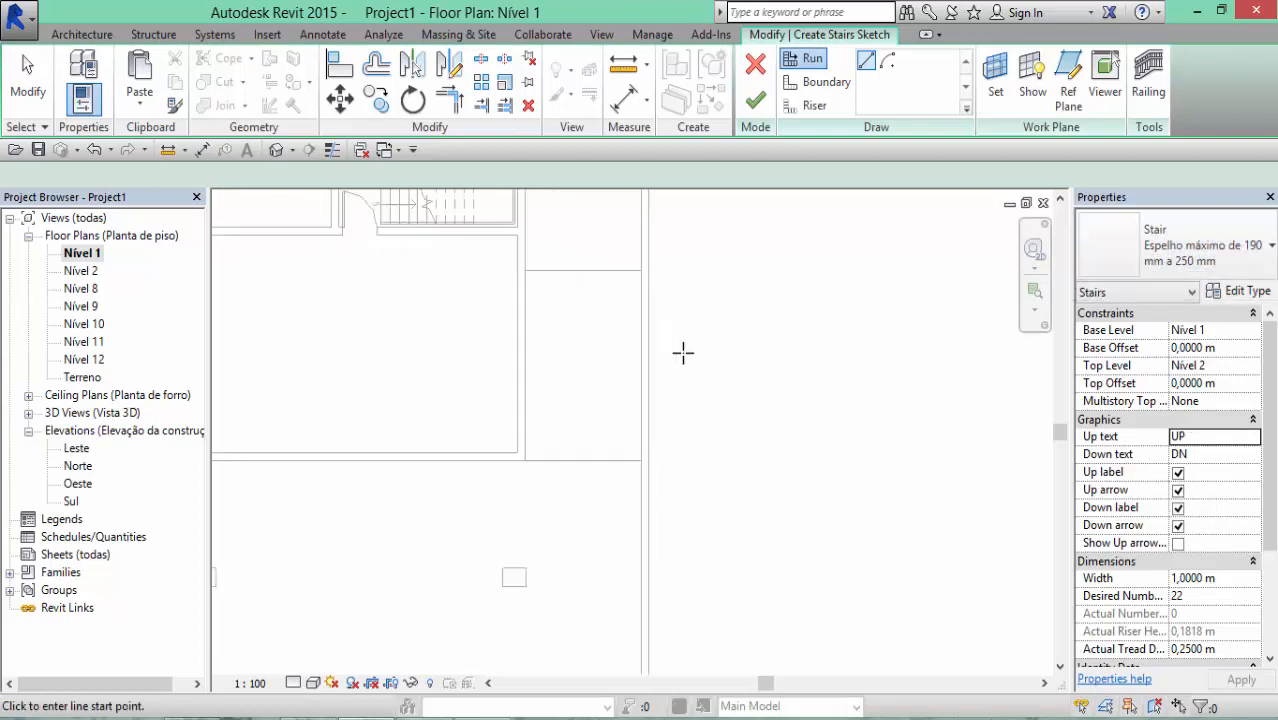
Sketch a straight vertical stair run with 22 risers outside the perimeter wall, and delete it
click(772, 485)
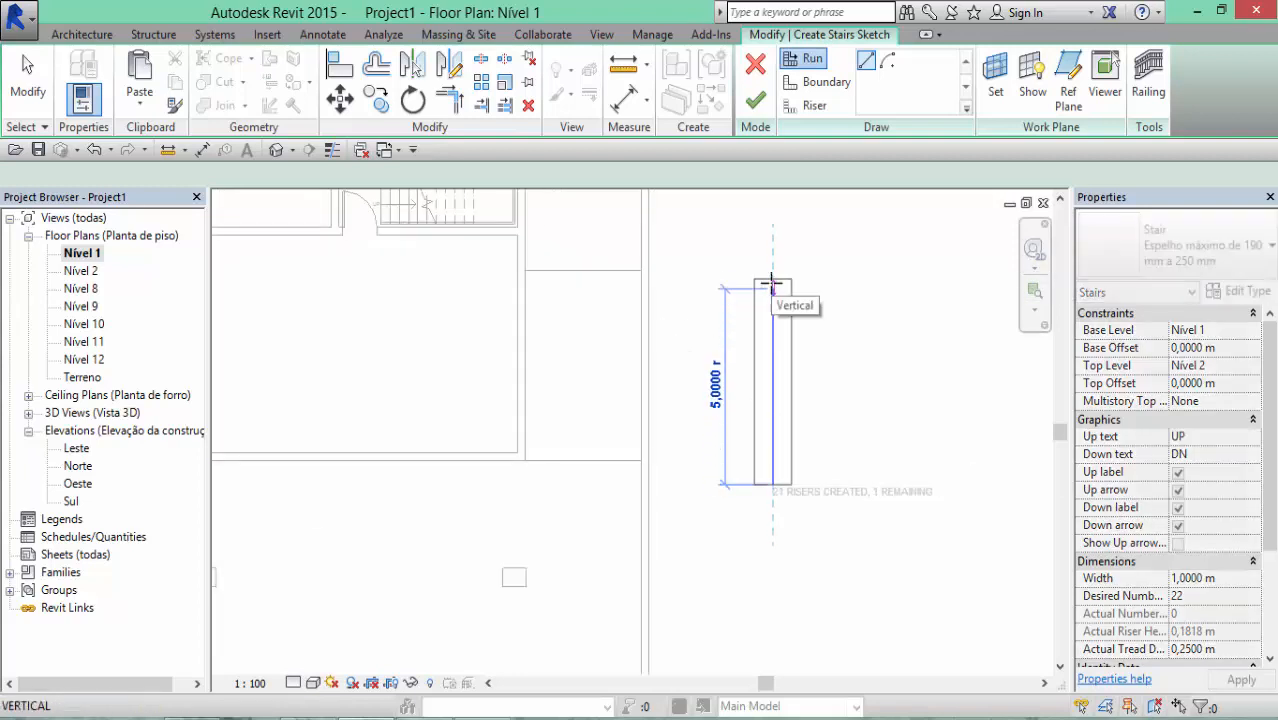
click(771, 281)
scroll(810, 472, up, 1)
scroll(812, 480, down, 2)
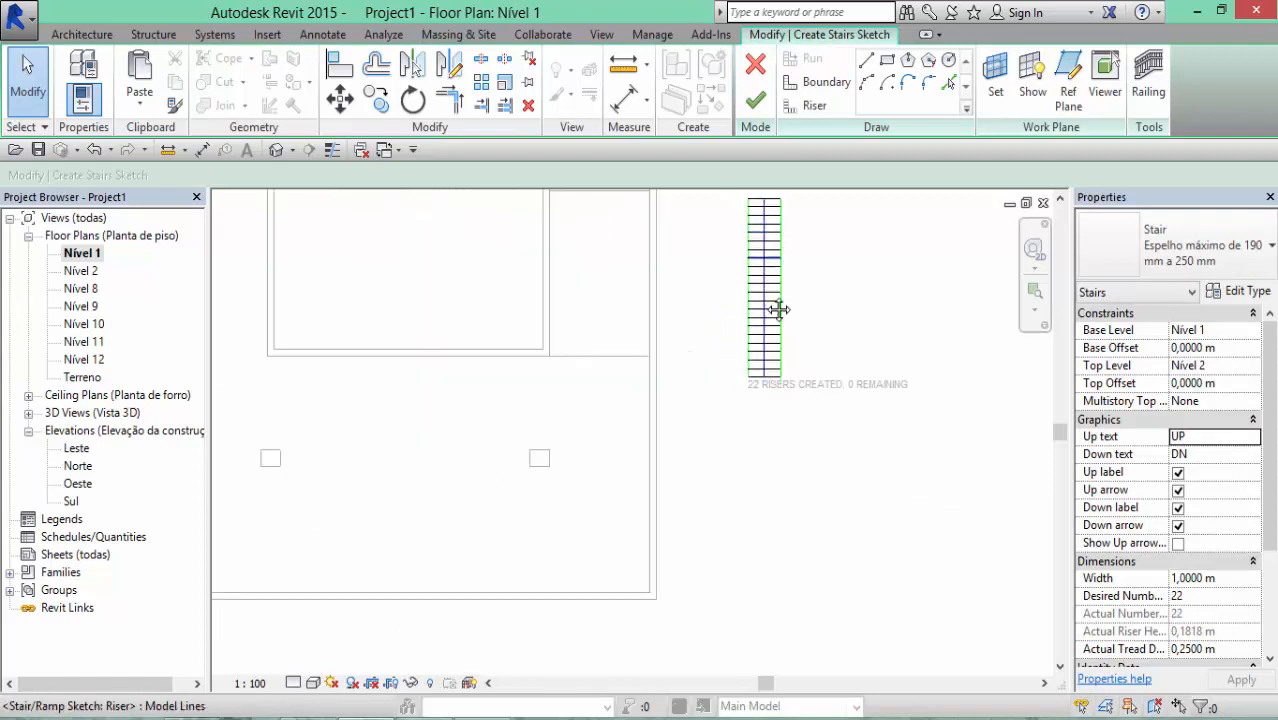
drag(806, 494, 707, 233)
key(Delete)
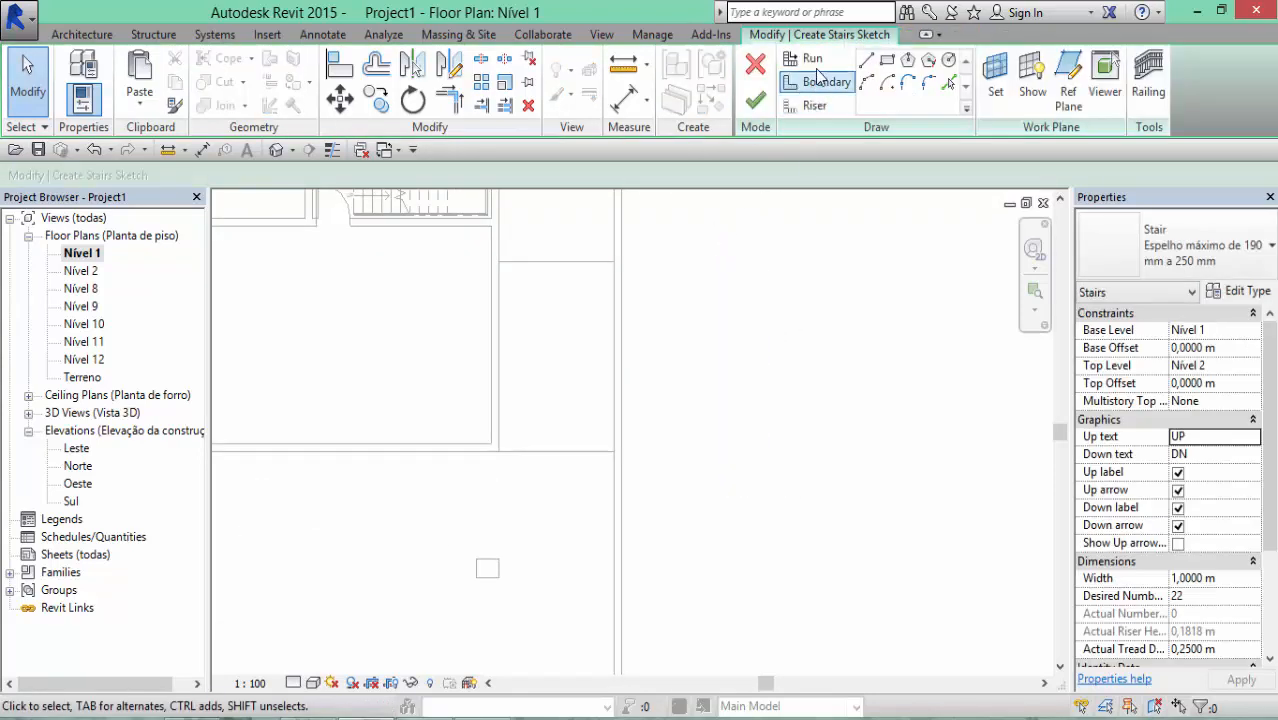
Sketch a stair boundary arc about 6.25 m in radius and spanning about 80° outside the perimeter wall
scroll(742, 297, up, 1)
middle_drag(742, 297, 731, 327)
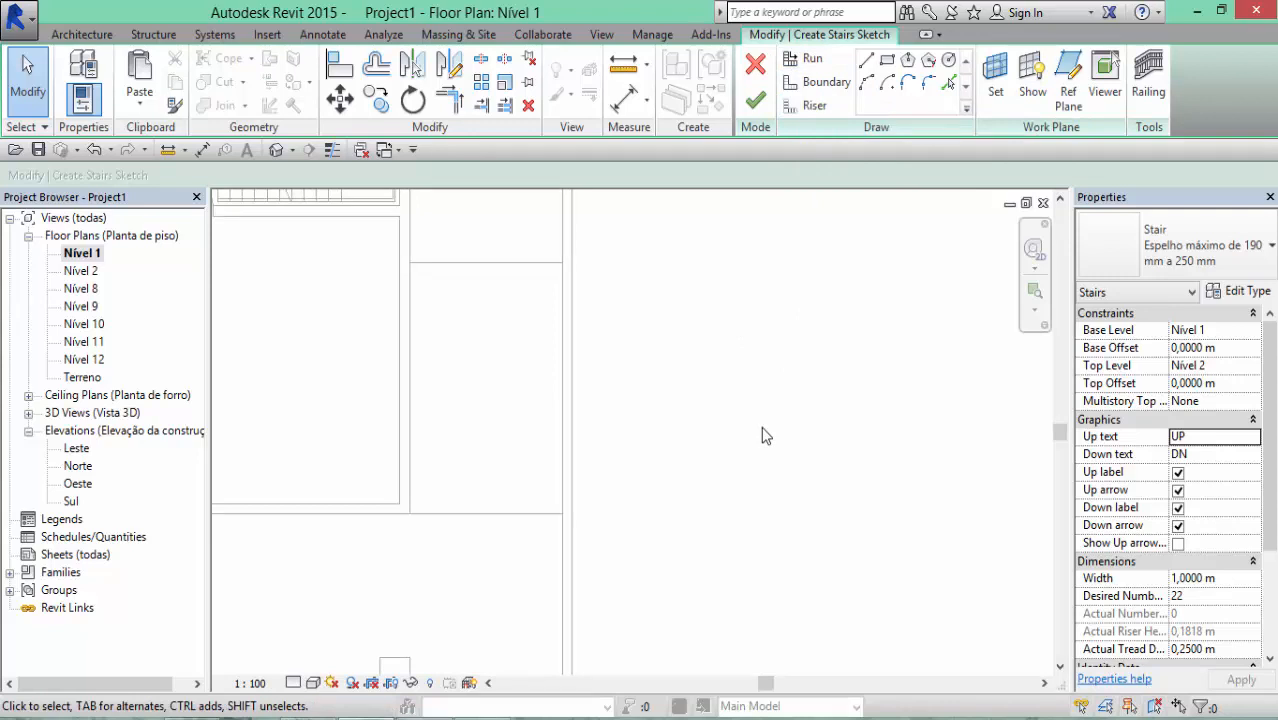
scroll(797, 337, down, 2)
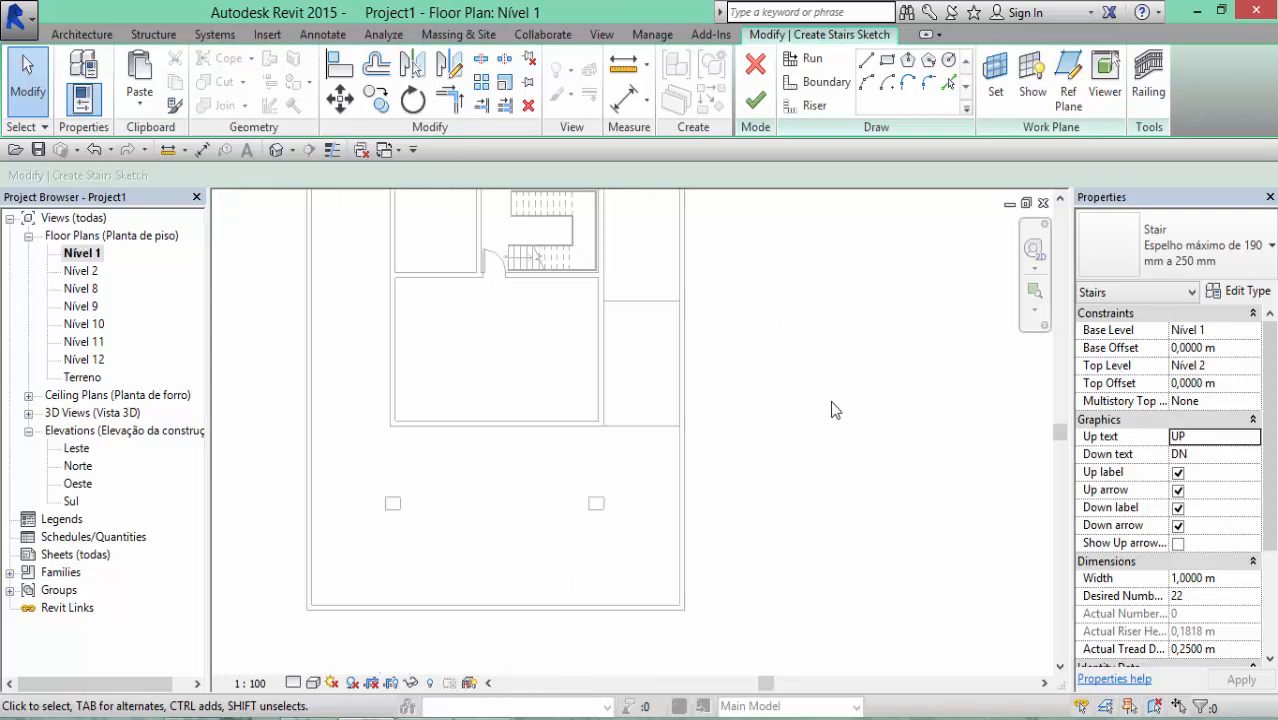
middle_drag(824, 414, 717, 401)
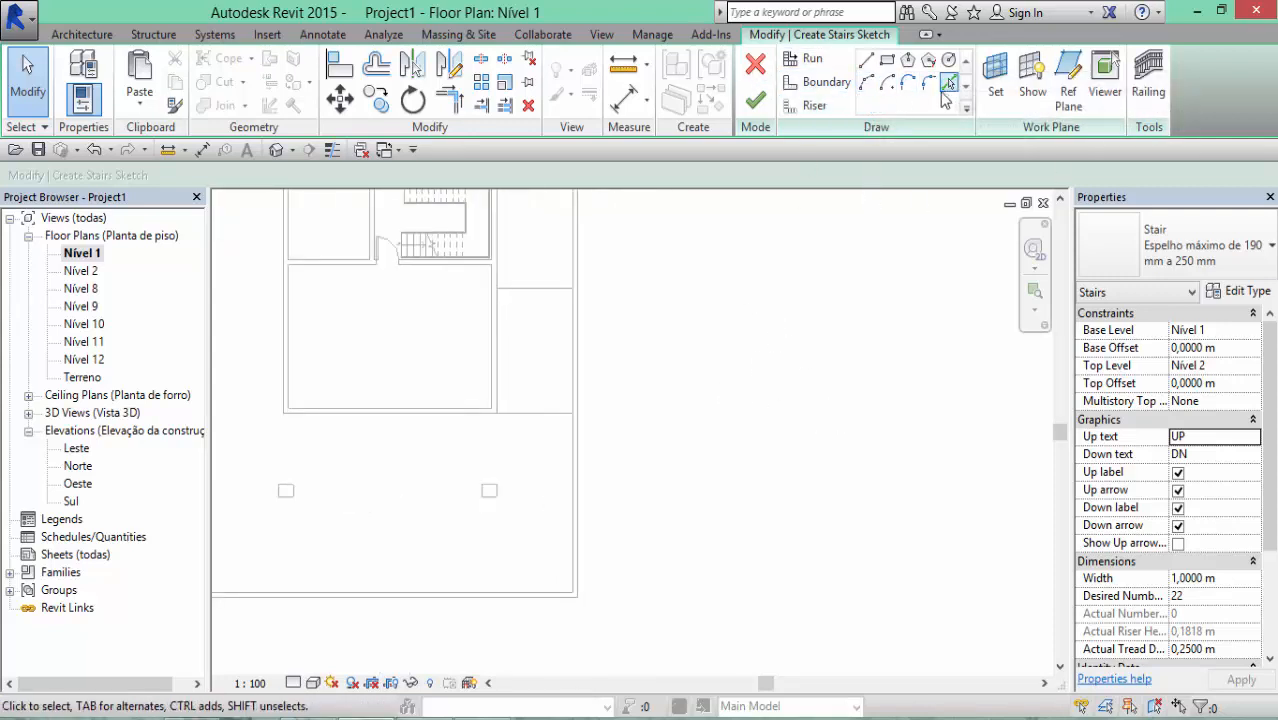
click(872, 88)
scroll(848, 411, down, 3)
middle_drag(750, 394, 491, 316)
scroll(500, 335, up, 2)
click(525, 388)
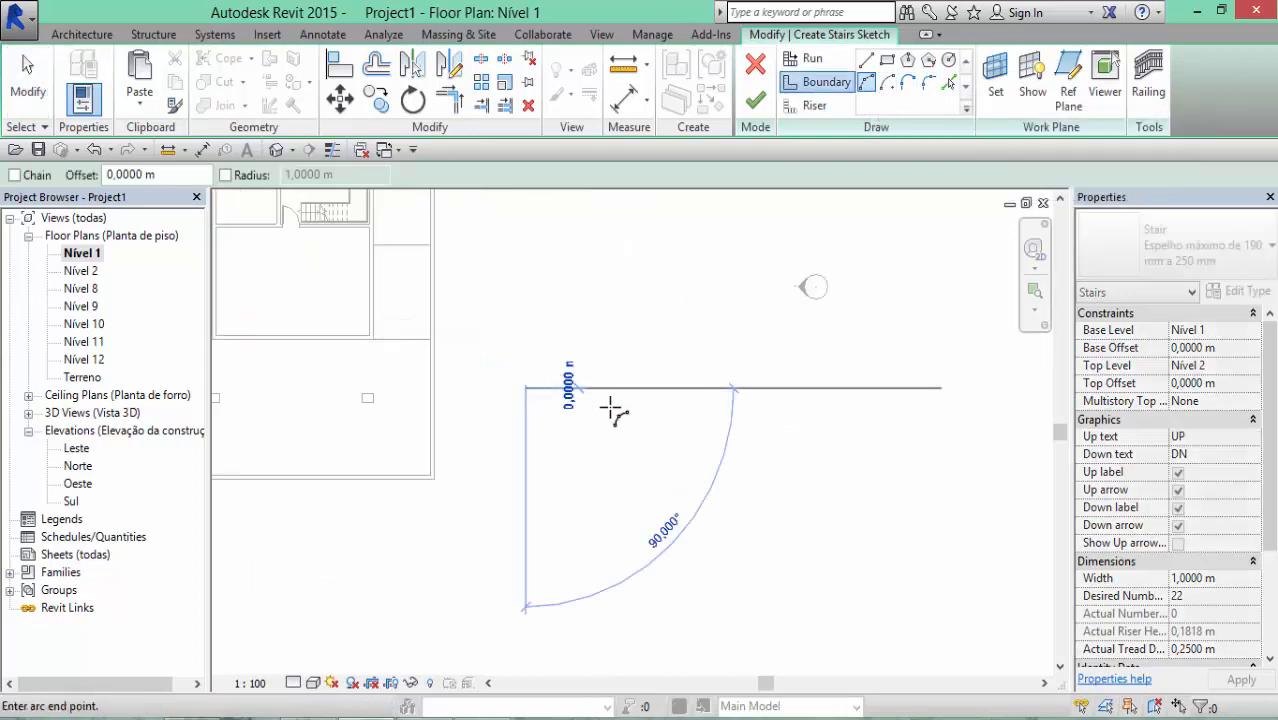
scroll(610, 408, up, 1)
click(672, 388)
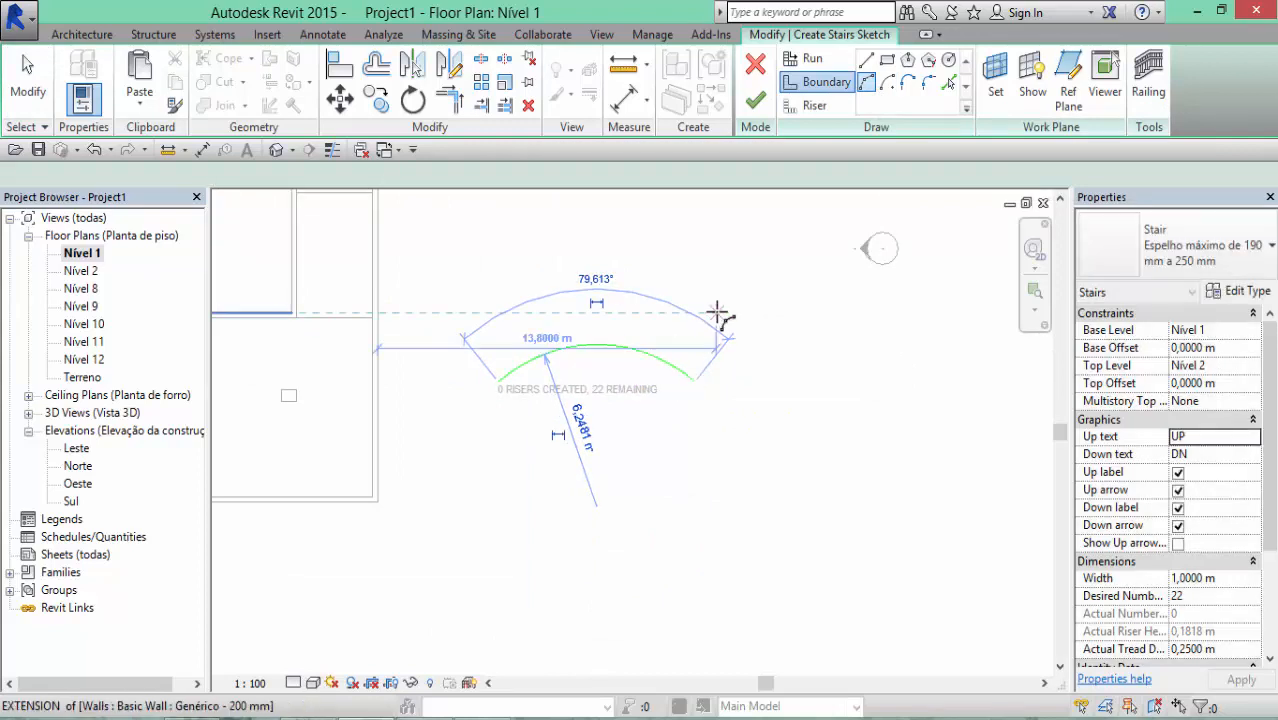
middle_drag(718, 316, 756, 400)
key(Escape)
key(Escape)
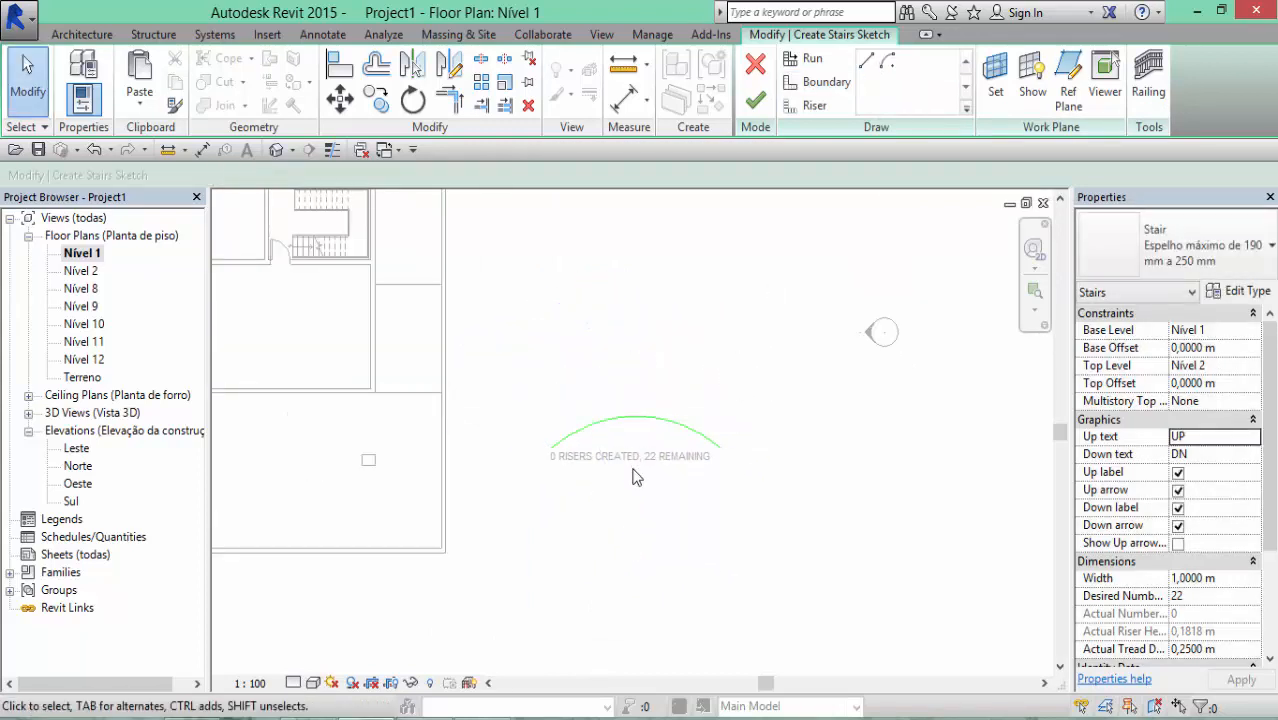
Delete the arc boundary from the stair sketch
scroll(632, 425, up, 2)
mouse_move(640, 420)
middle_down()
mouse_move(665, 428)
mouse_move(676, 458)
middle_up()
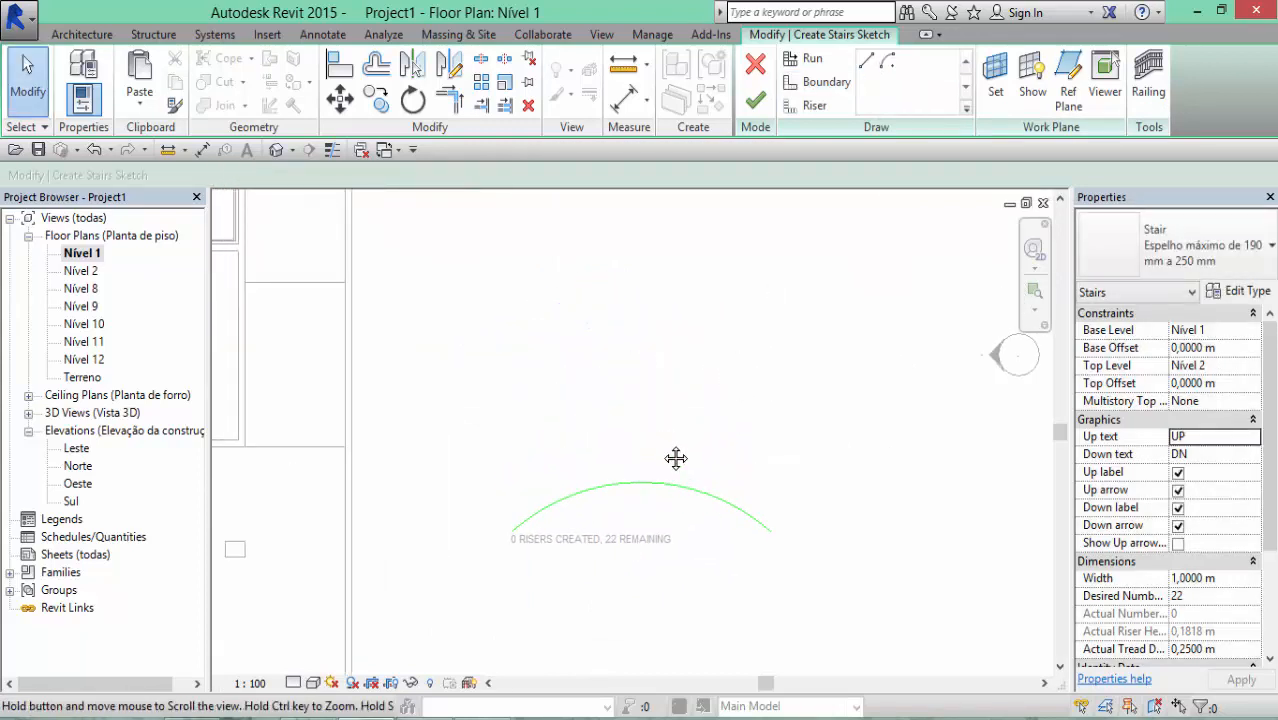
click(840, 84)
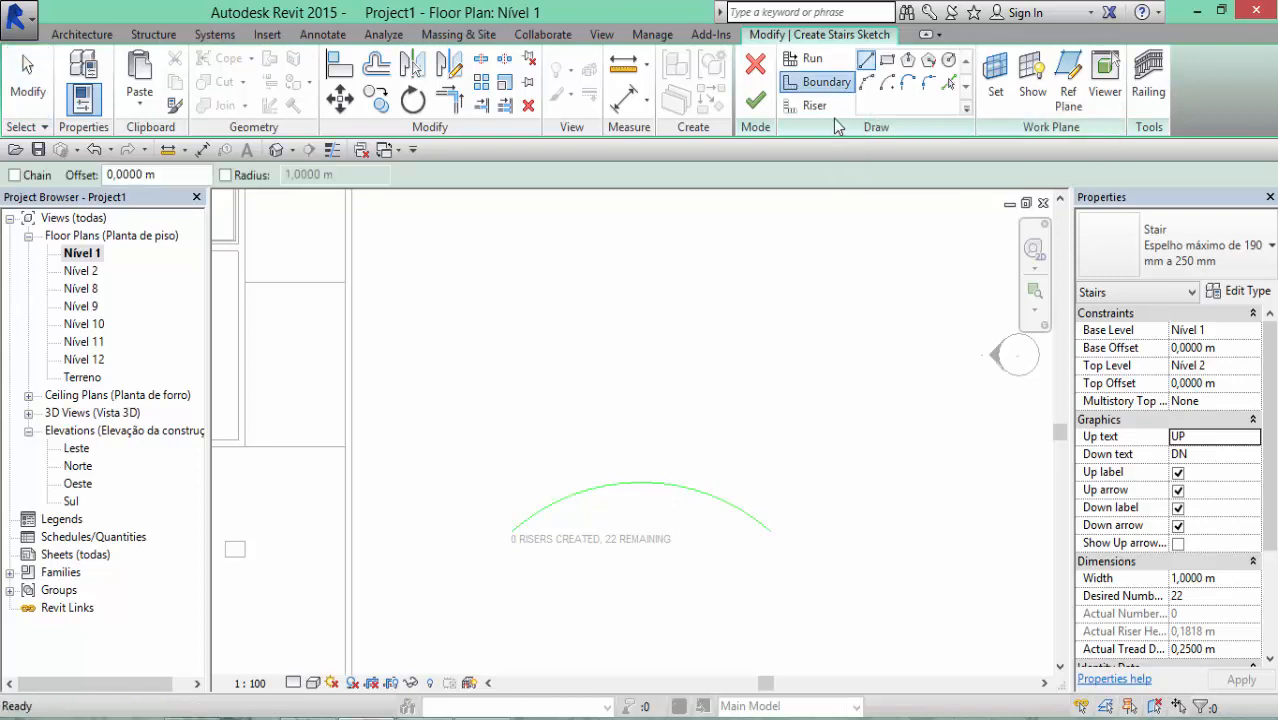
click(815, 105)
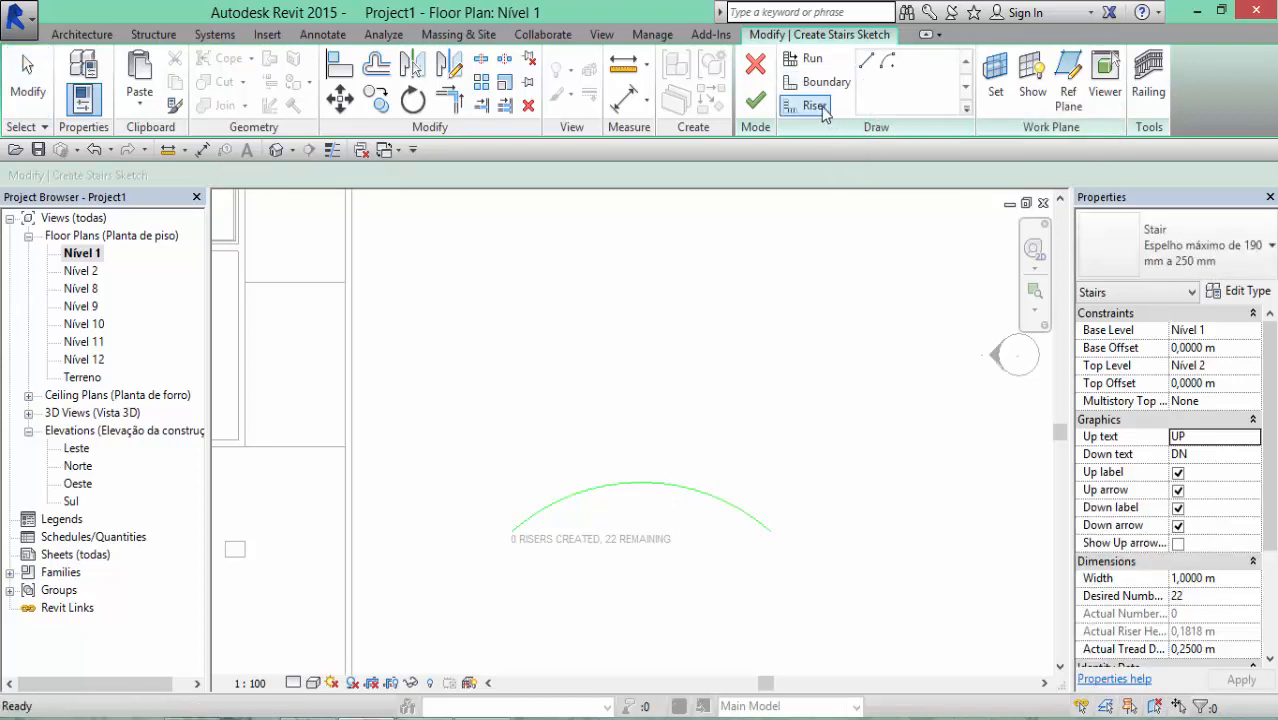
key(Escape)
click(661, 485)
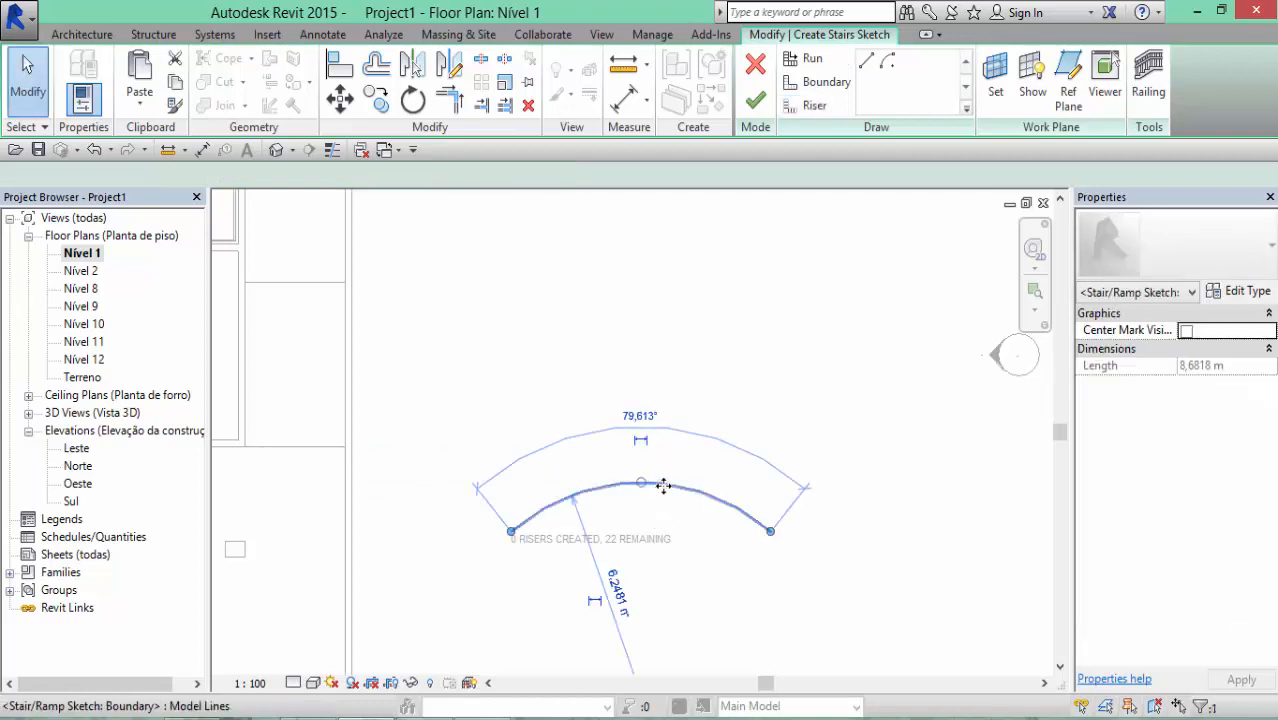
key(Delete)
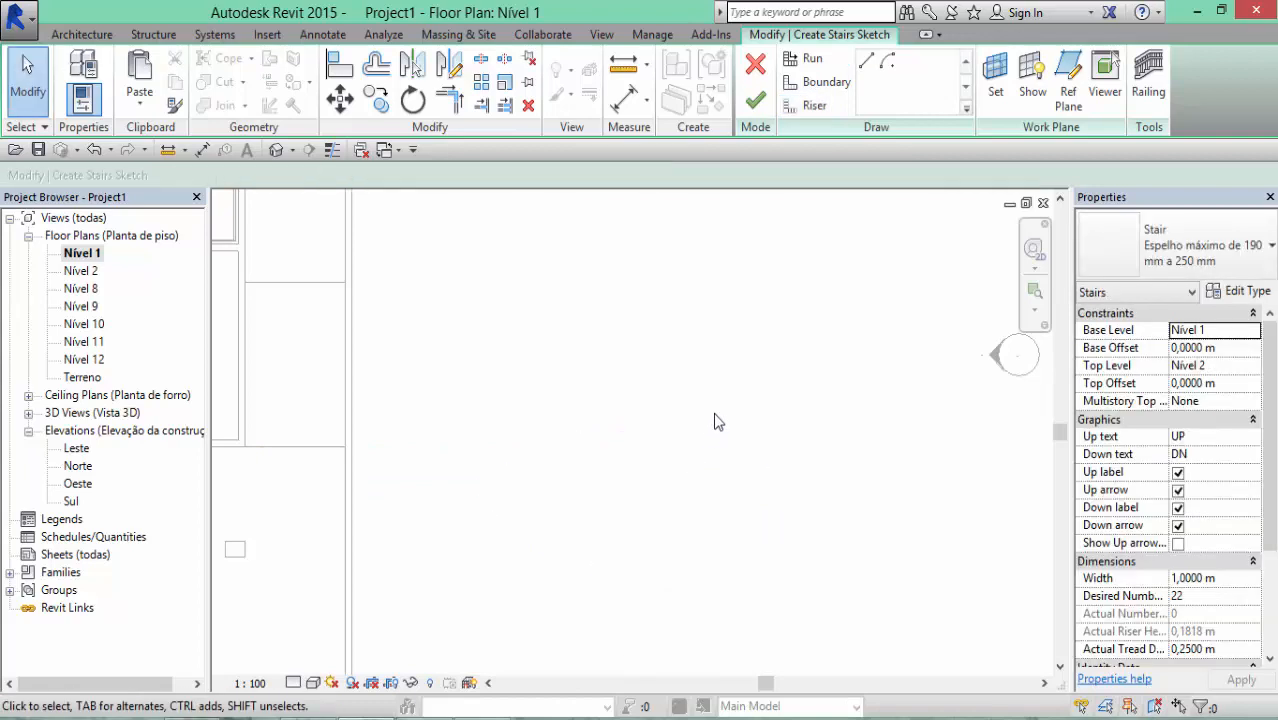
Sketch one upward-bulging arc riser, about 6.3 m wide between its ends, outside the perimeter wall
click(815, 107)
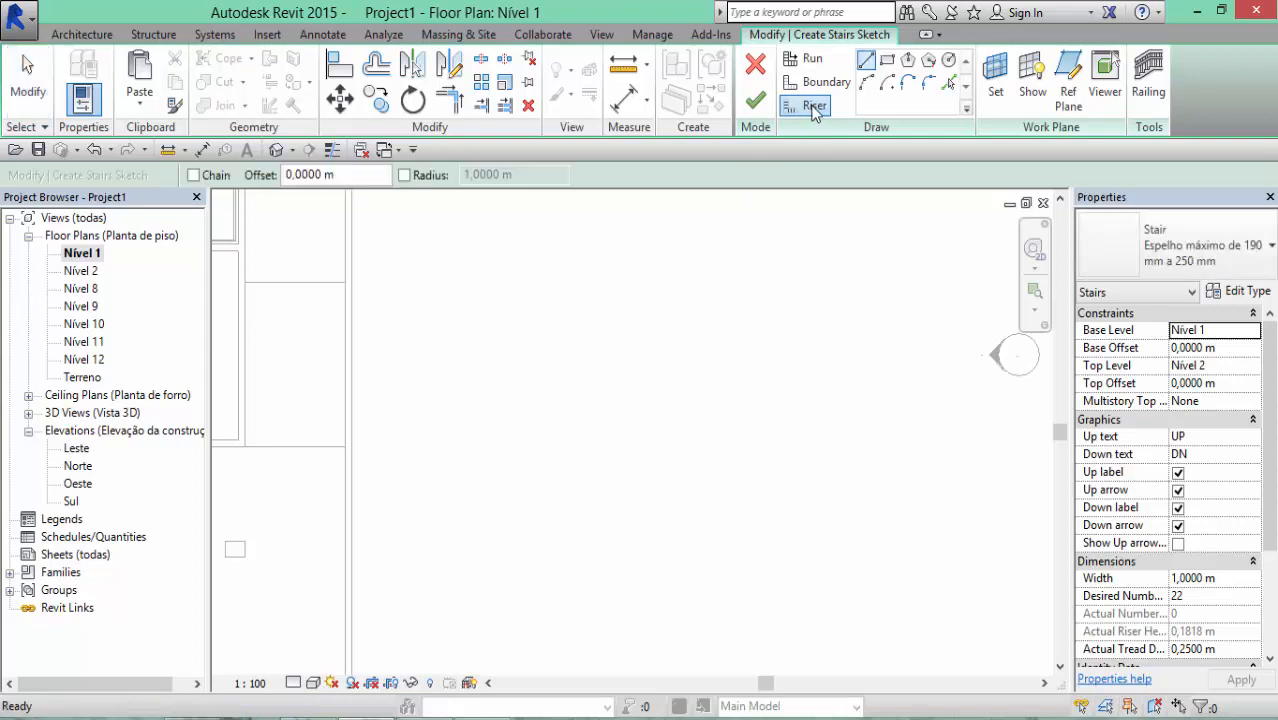
click(866, 82)
click(574, 414)
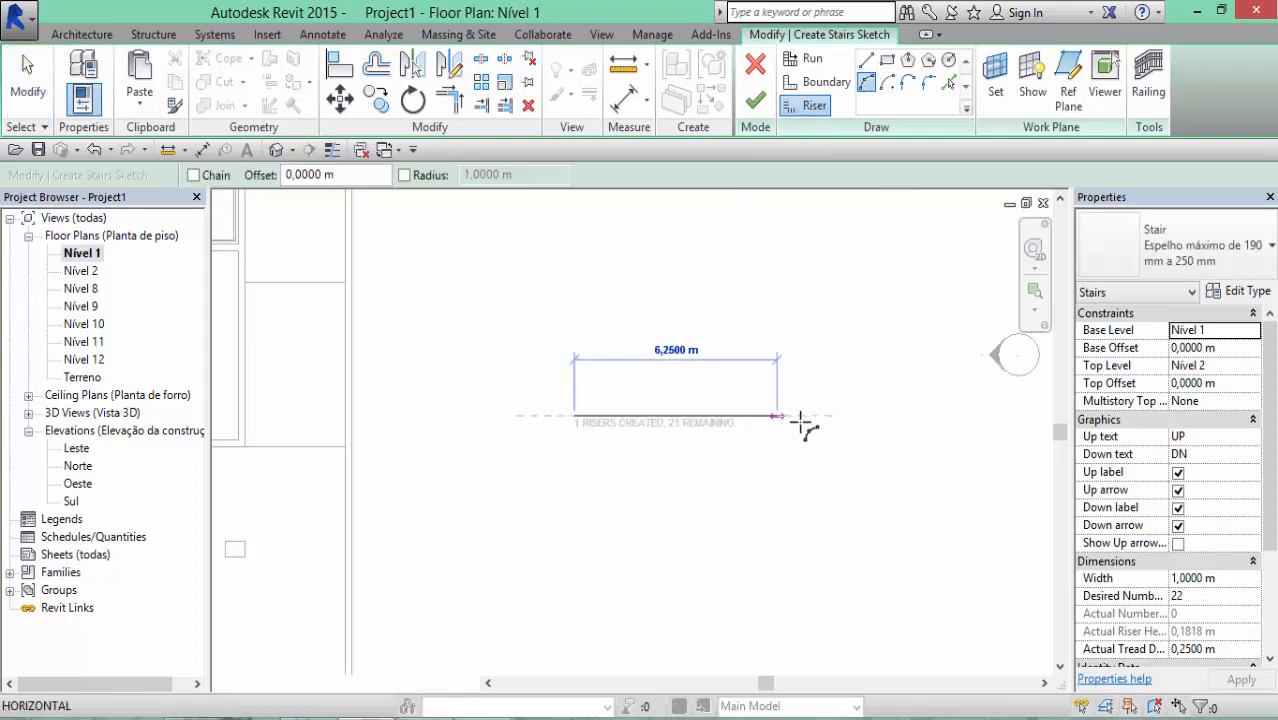
click(793, 414)
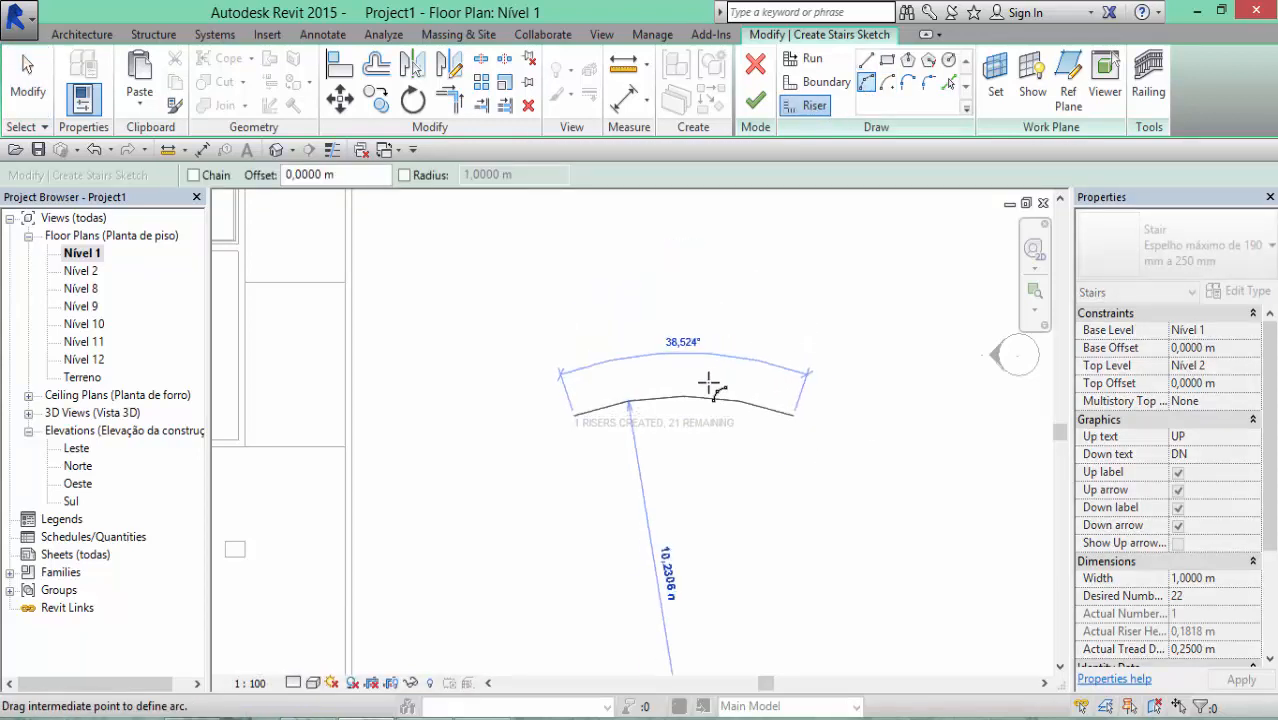
click(676, 384)
key(Escape)
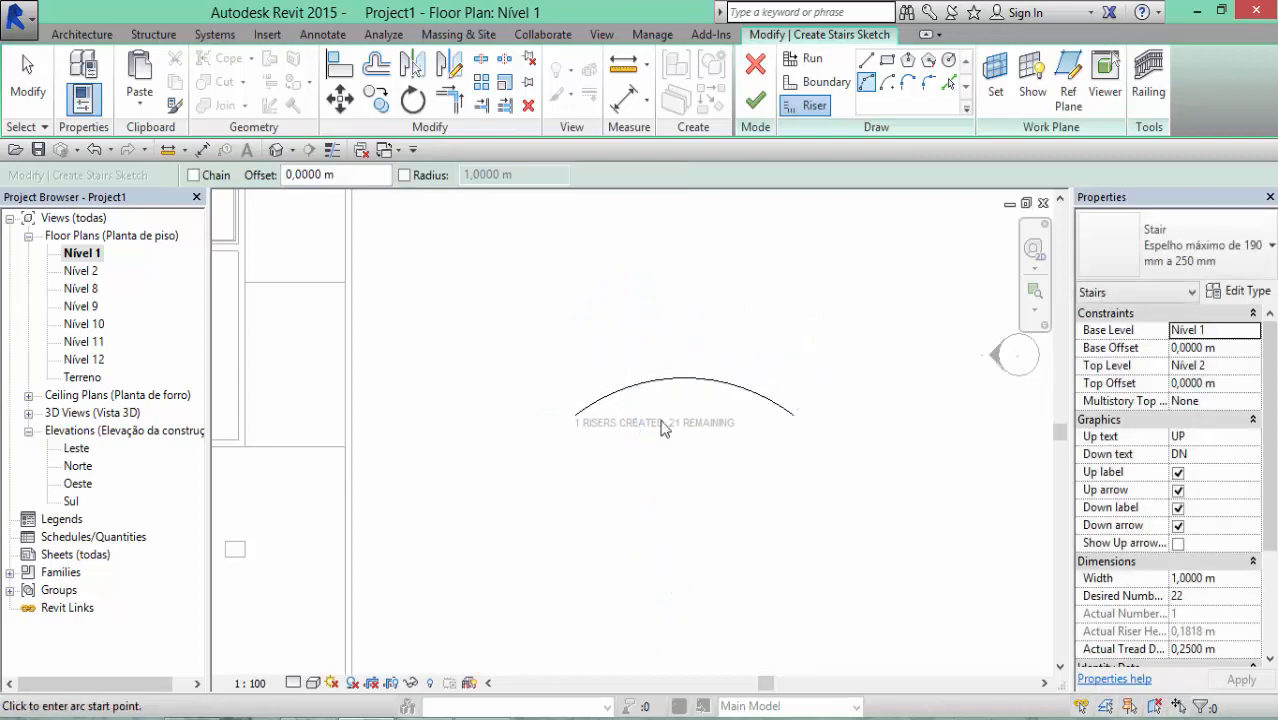
key(Escape)
middle_drag(654, 504, 593, 595)
mouse_move(665, 298)
middle_down()
mouse_move(662, 400)
mouse_move(666, 298)
middle_up()
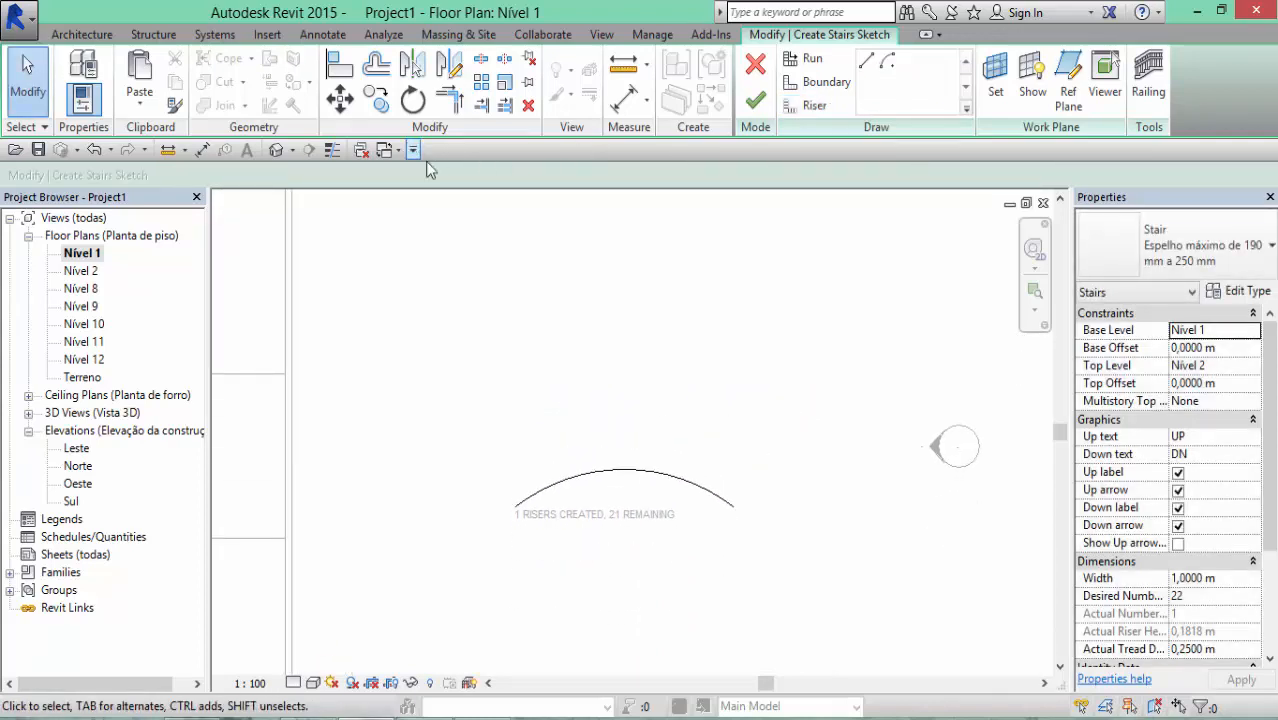
Offset the arc riser outward as seven concentric copies spaced 1 m apart
click(376, 65)
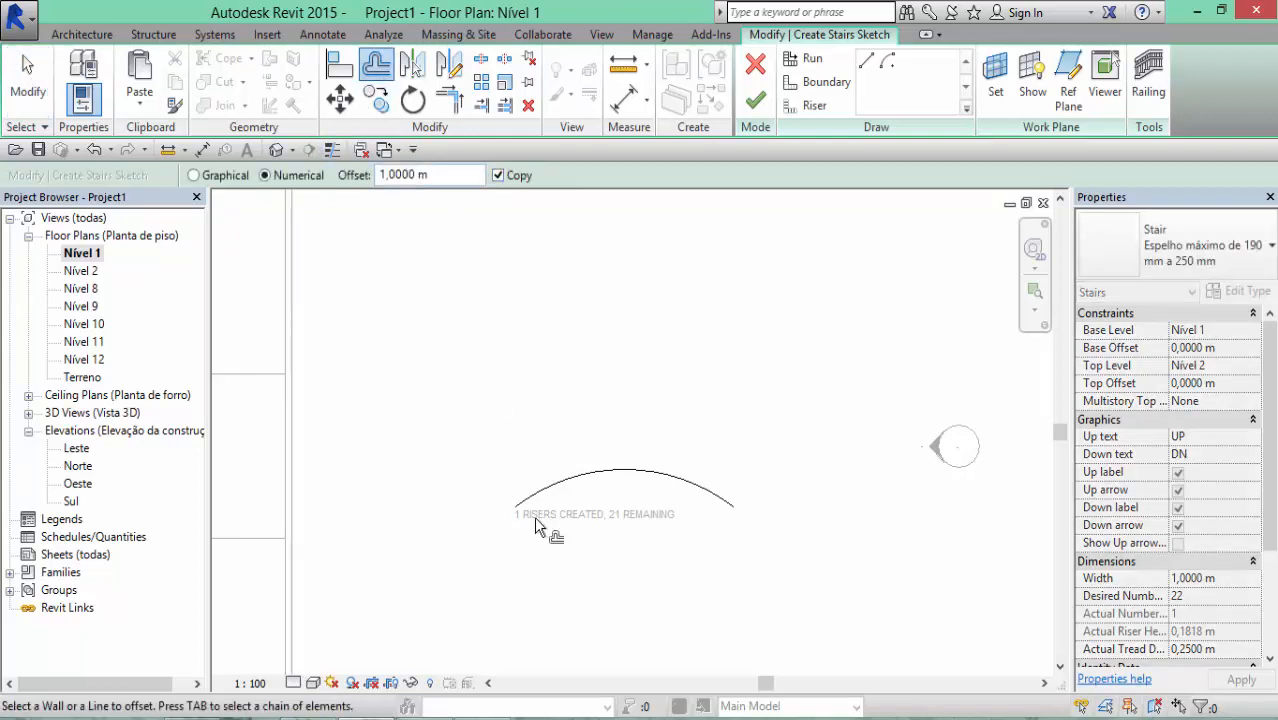
click(618, 462)
click(622, 439)
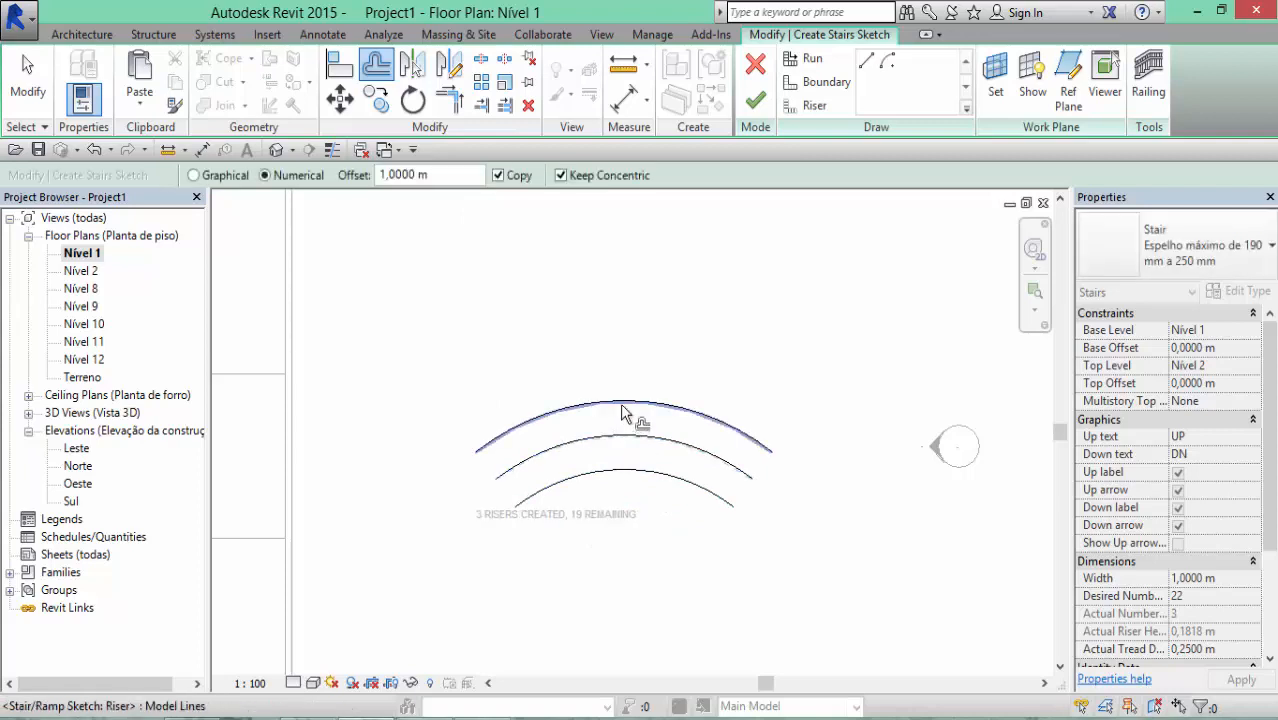
click(624, 404)
click(625, 368)
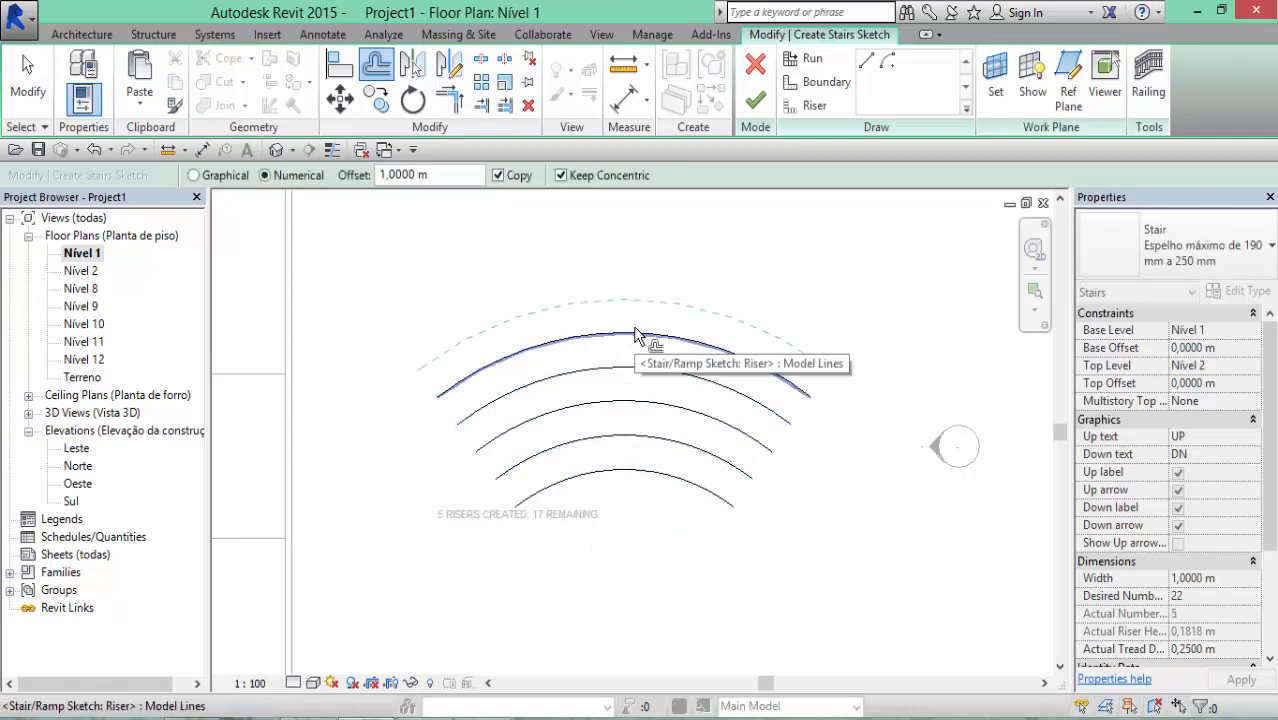
click(633, 327)
click(639, 297)
middle_drag(653, 427, 660, 719)
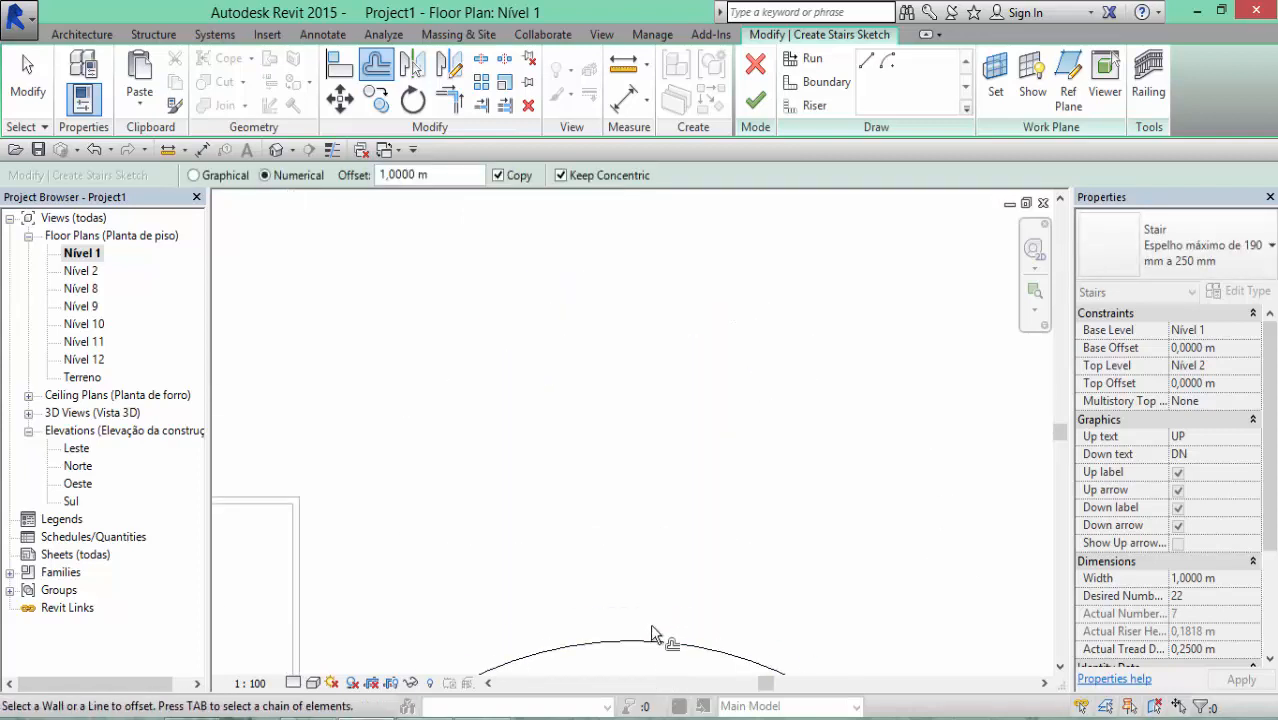
click(652, 637)
Offset two more concentric copies inward from the innermost riser at 1 m spacing, and leave the Offset tool
scroll(669, 425, up, 1)
middle_drag(669, 425, 735, 99)
middle_drag(712, 516, 579, 322)
click(547, 390)
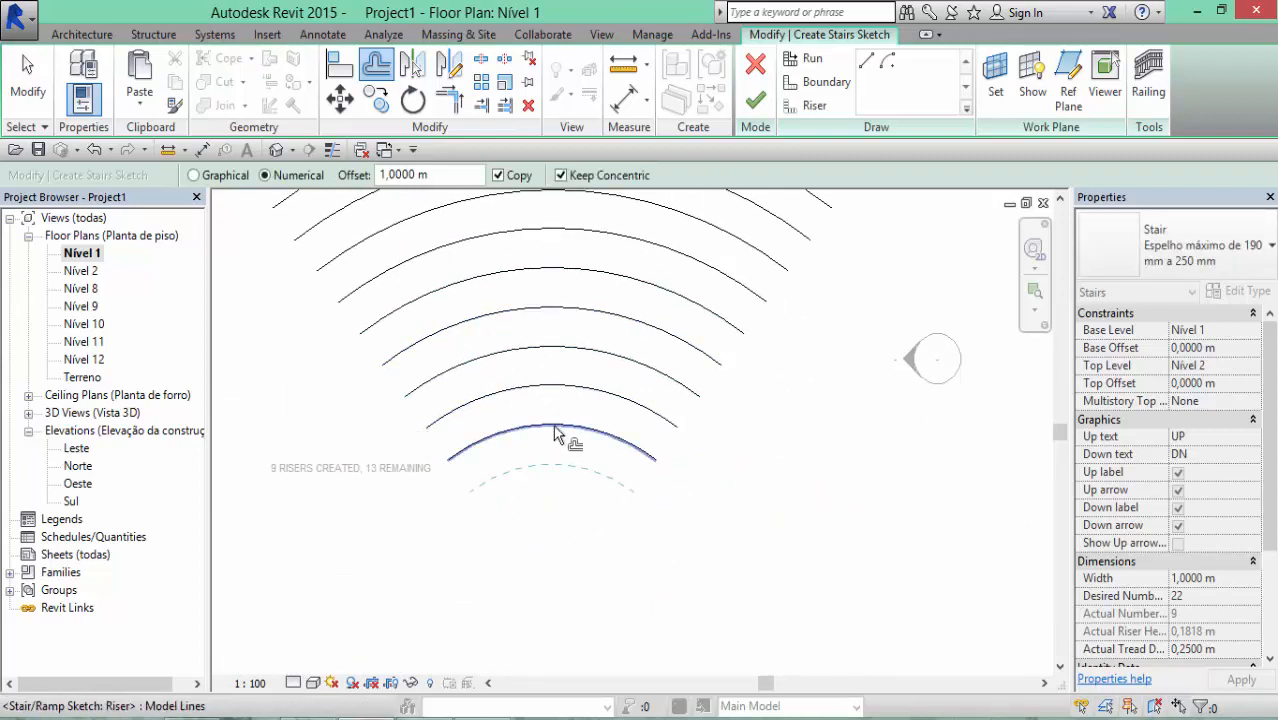
click(578, 470)
key(Escape)
scroll(577, 484, down, 3)
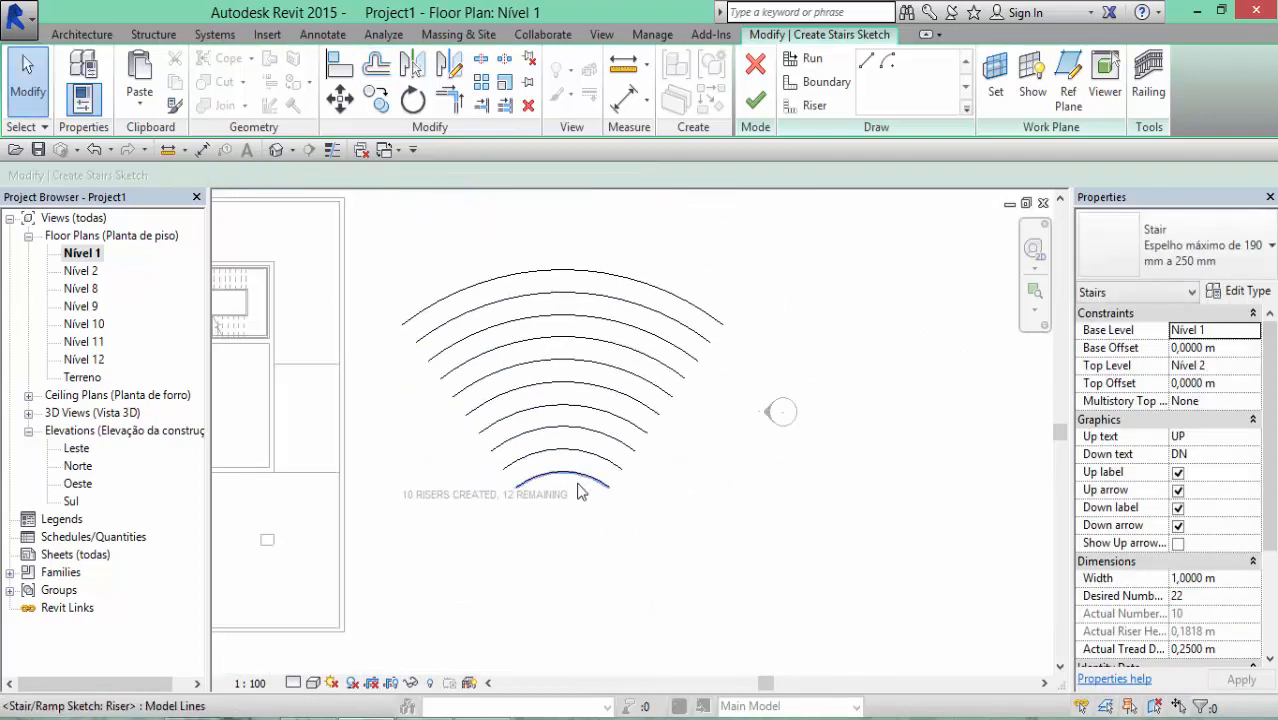
Sketch two straight stair boundary lines joining the corresponding ends of the outermost and innermost arc risers
scroll(588, 297, up, 1)
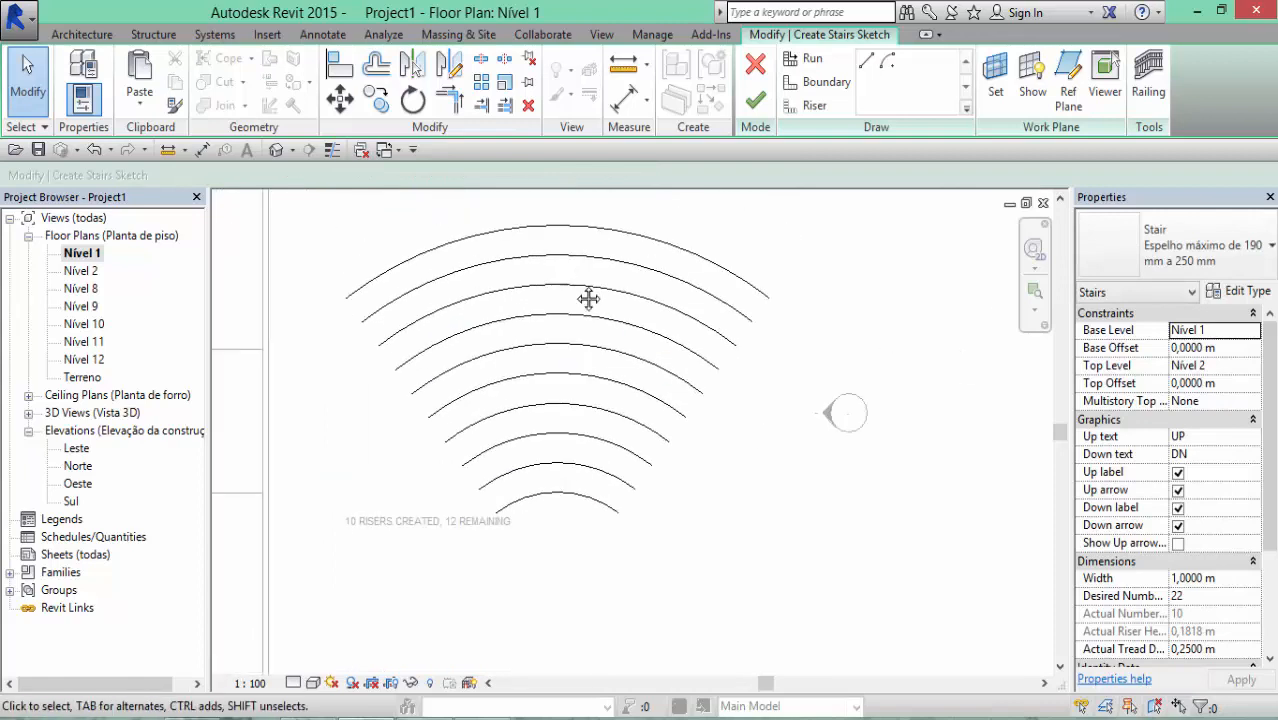
middle_drag(576, 524, 605, 528)
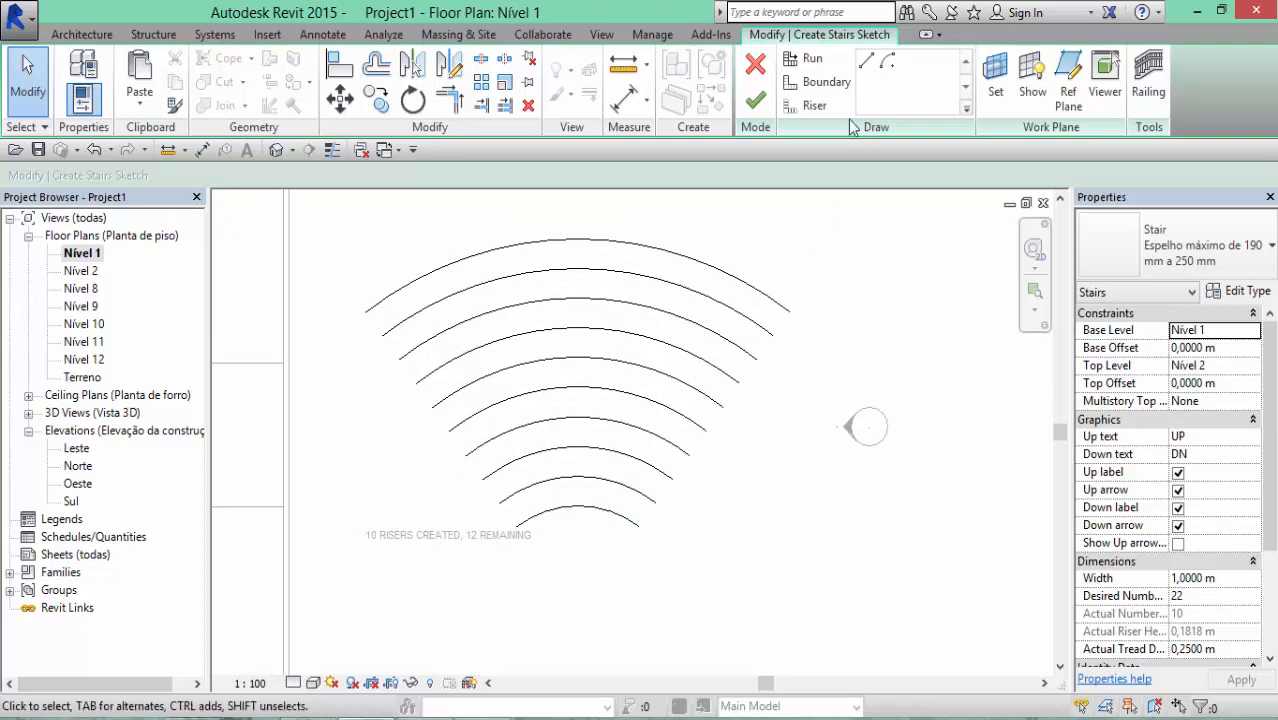
click(827, 82)
click(790, 312)
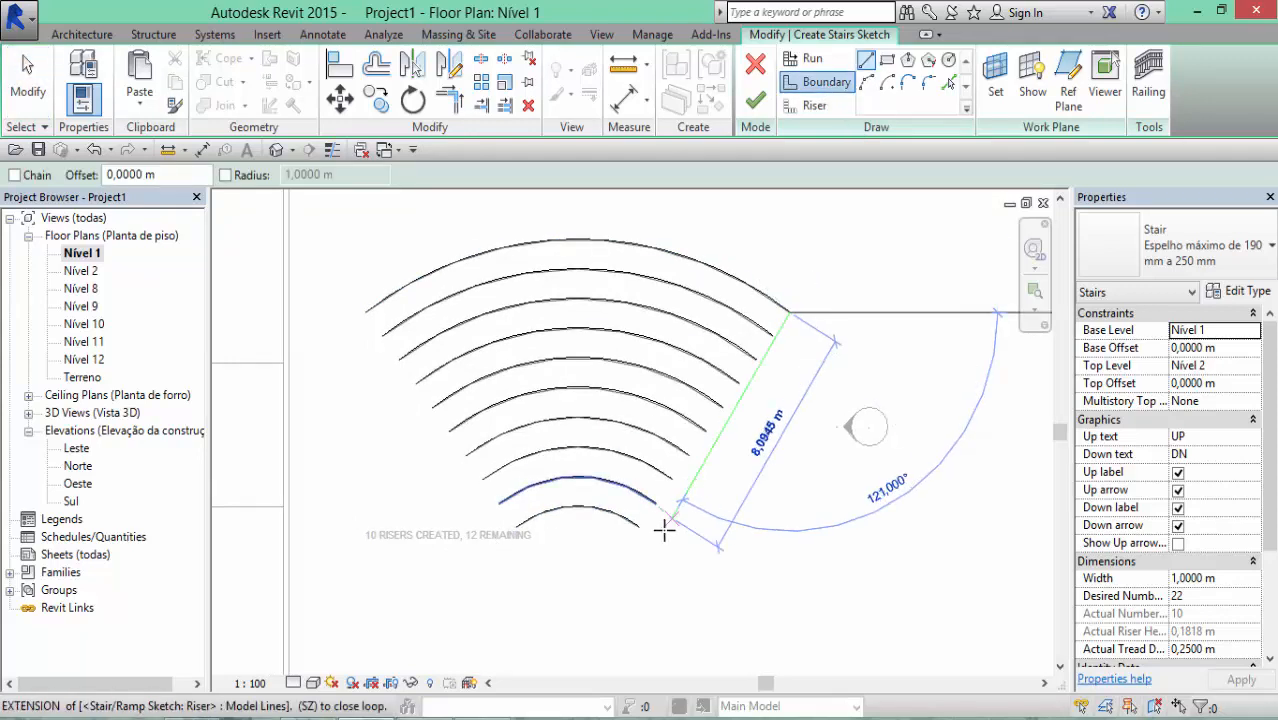
click(641, 525)
click(366, 312)
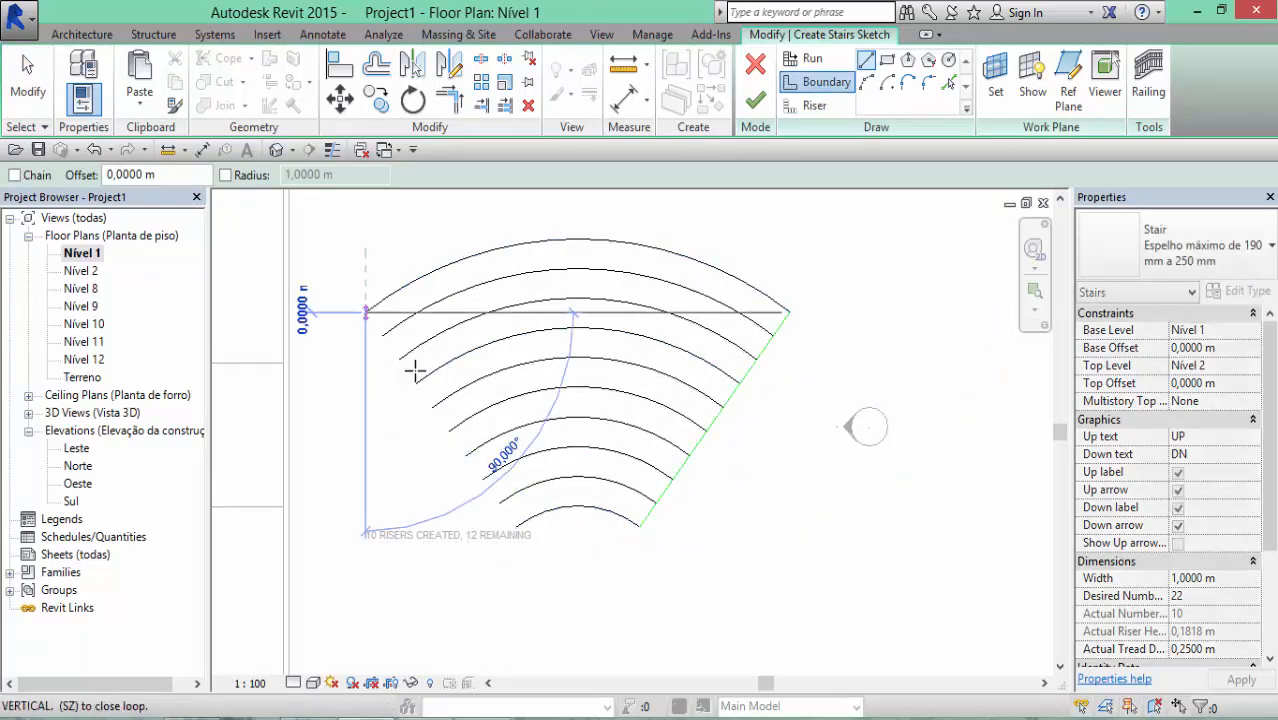
click(515, 527)
key(Escape)
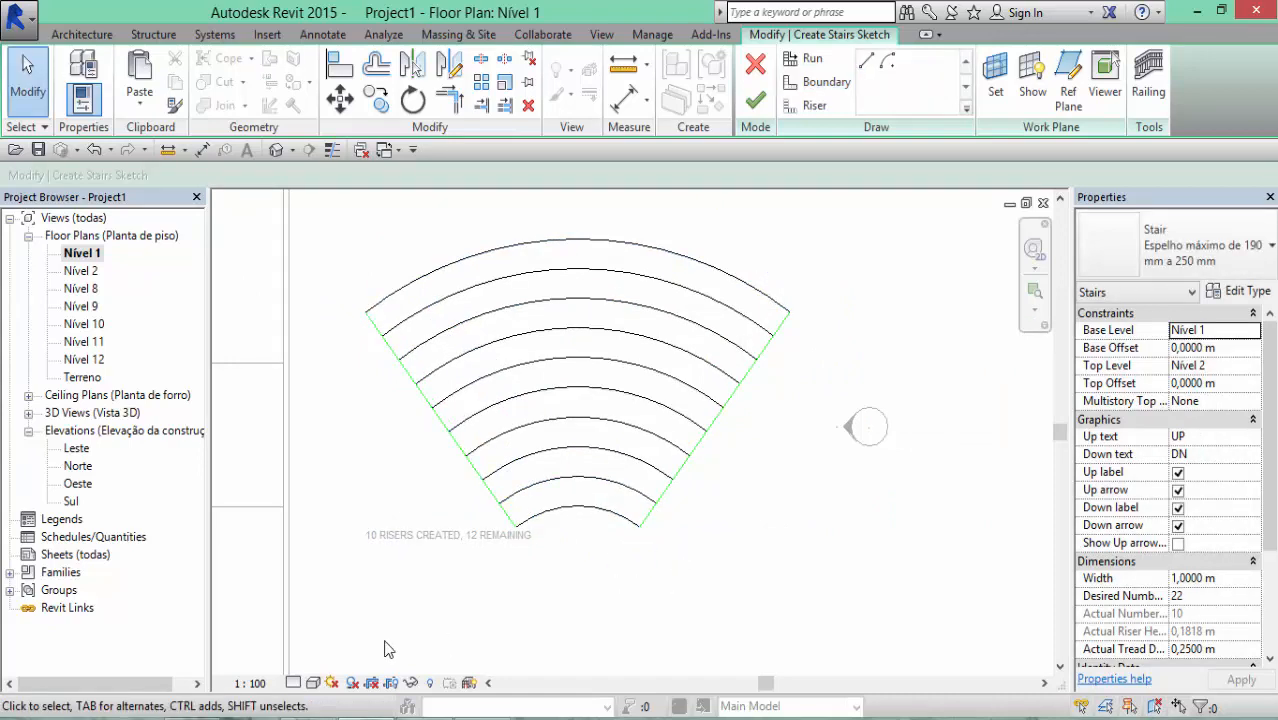
Finish the fan-shaped stair sketch and examine the stair in 3D beside the perimeter wall
click(761, 100)
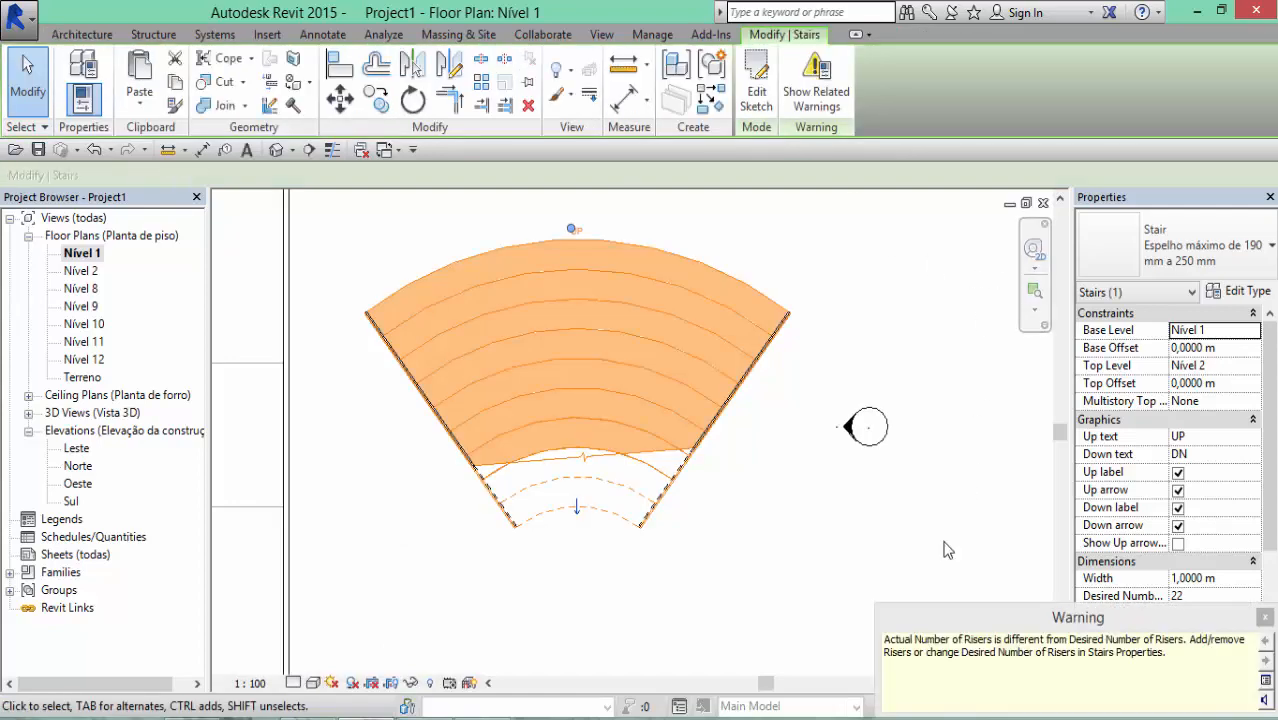
click(758, 443)
click(276, 150)
scroll(898, 450, down, 3)
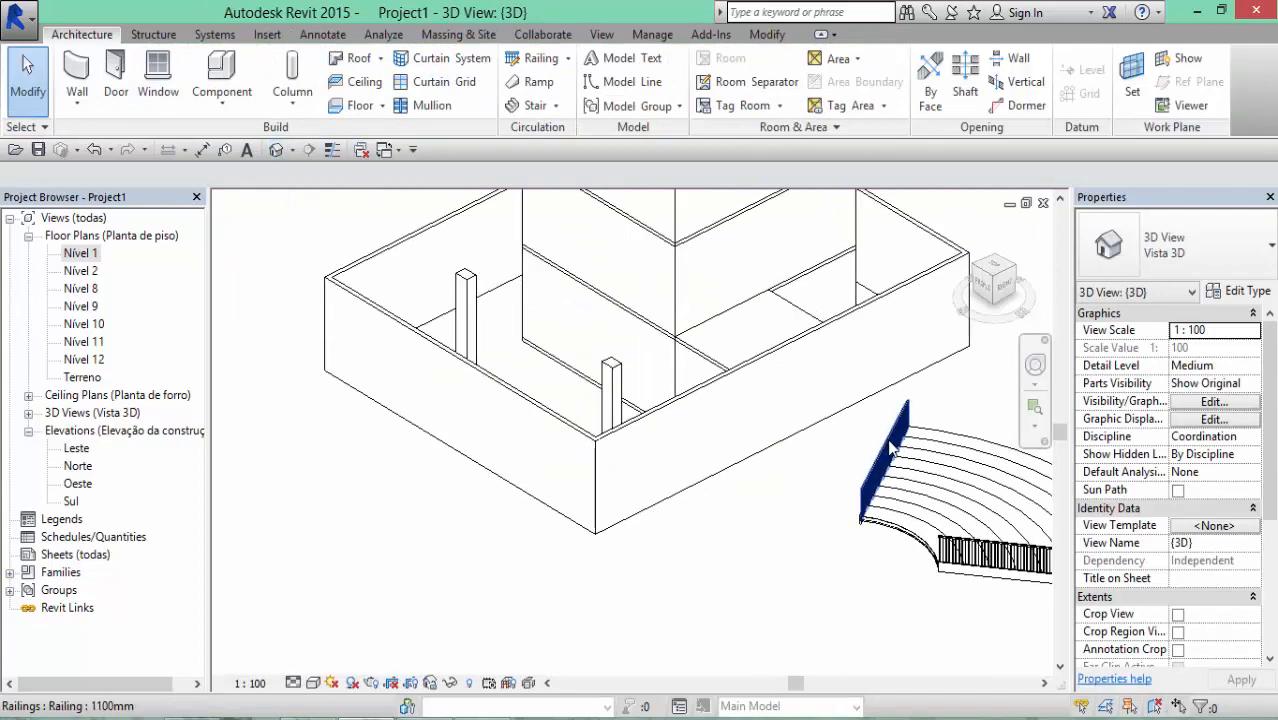
shift+middle_drag(896, 453, 642, 448)
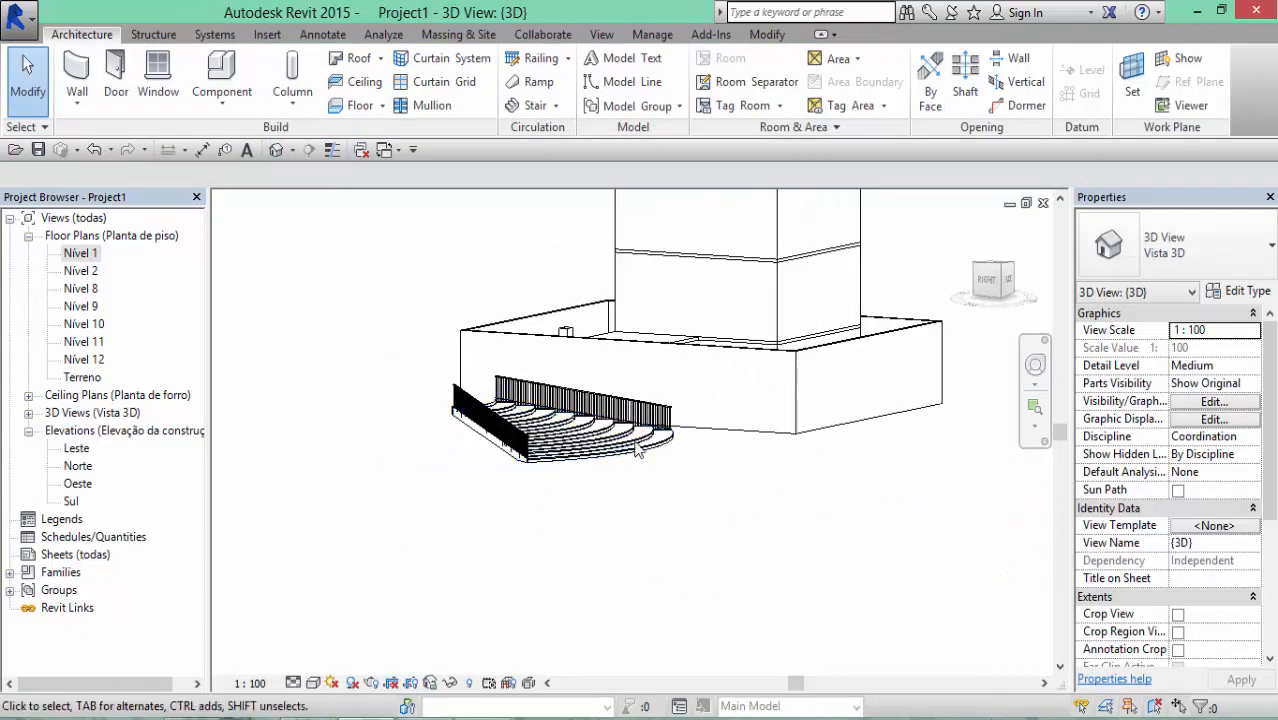
scroll(617, 450, up, 2)
click(537, 464)
shift+middle_drag(496, 479, 231, 369)
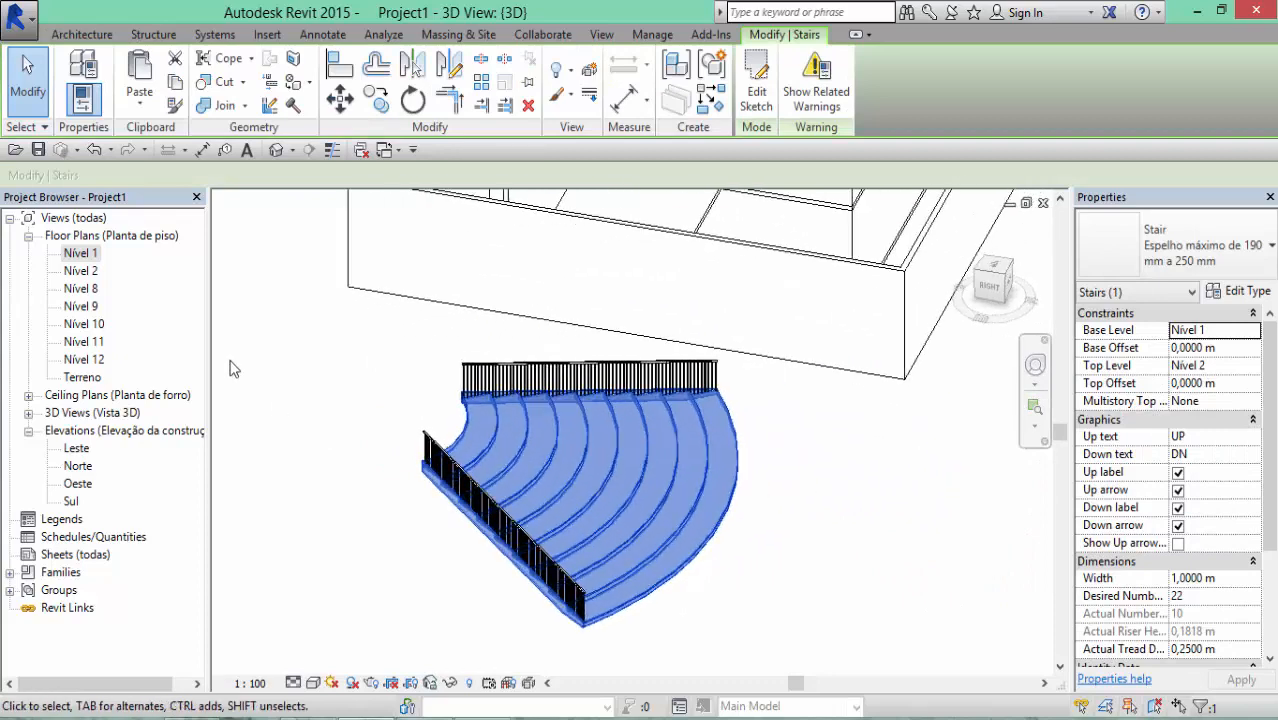
Flip the fan-shaped stair's up direction in the Nível 1 floor plan
double_click(92, 256)
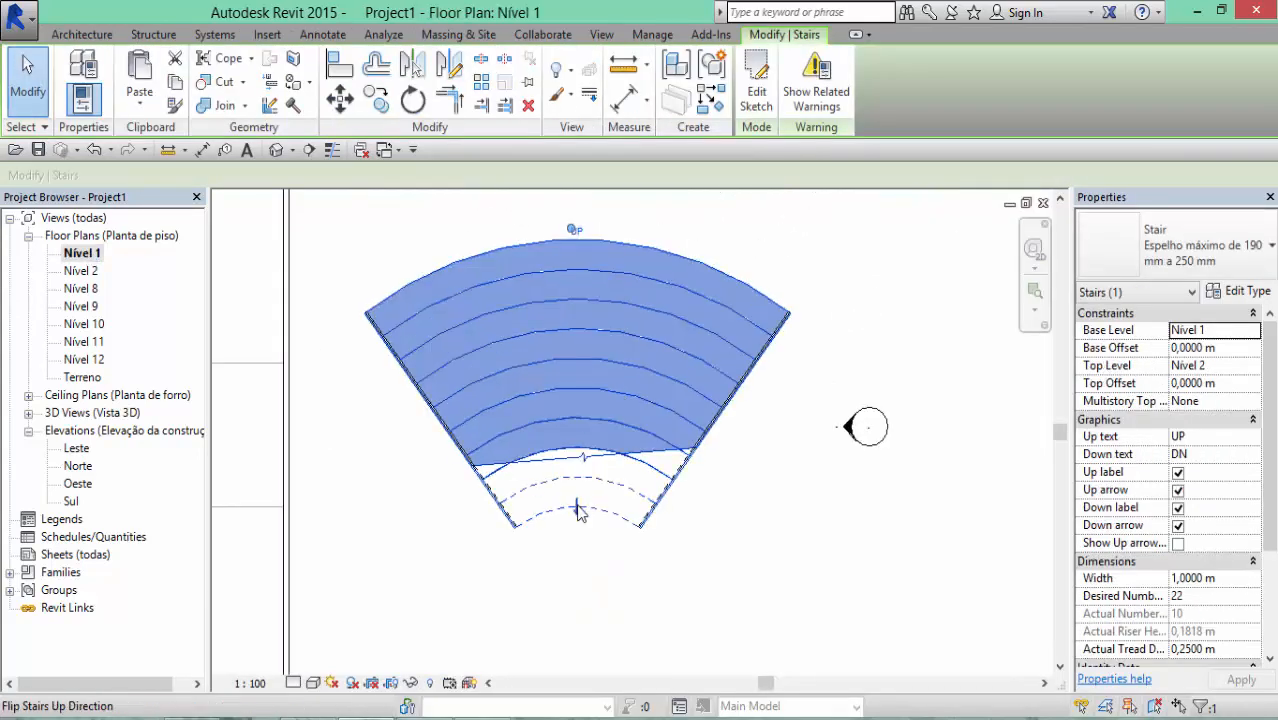
click(578, 510)
click(596, 572)
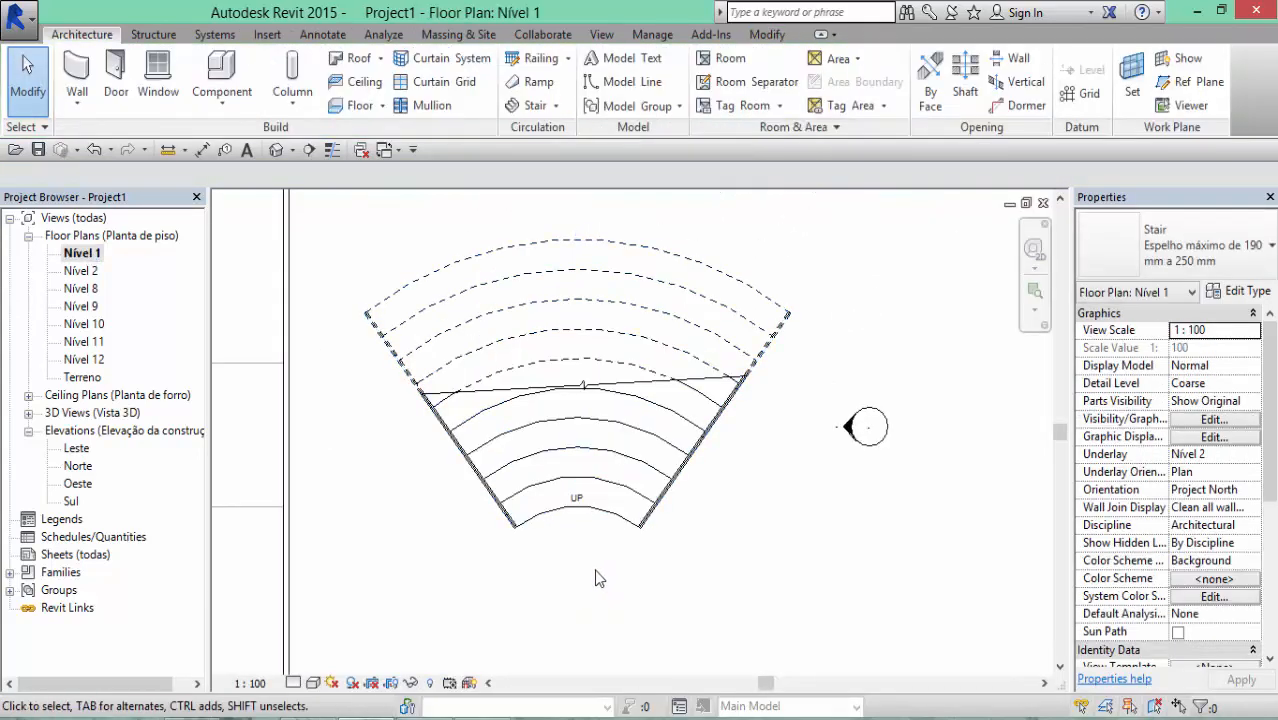
Delete the fan-shaped stair from the 3D view
click(286, 155)
shift+middle_drag(560, 420, 665, 440)
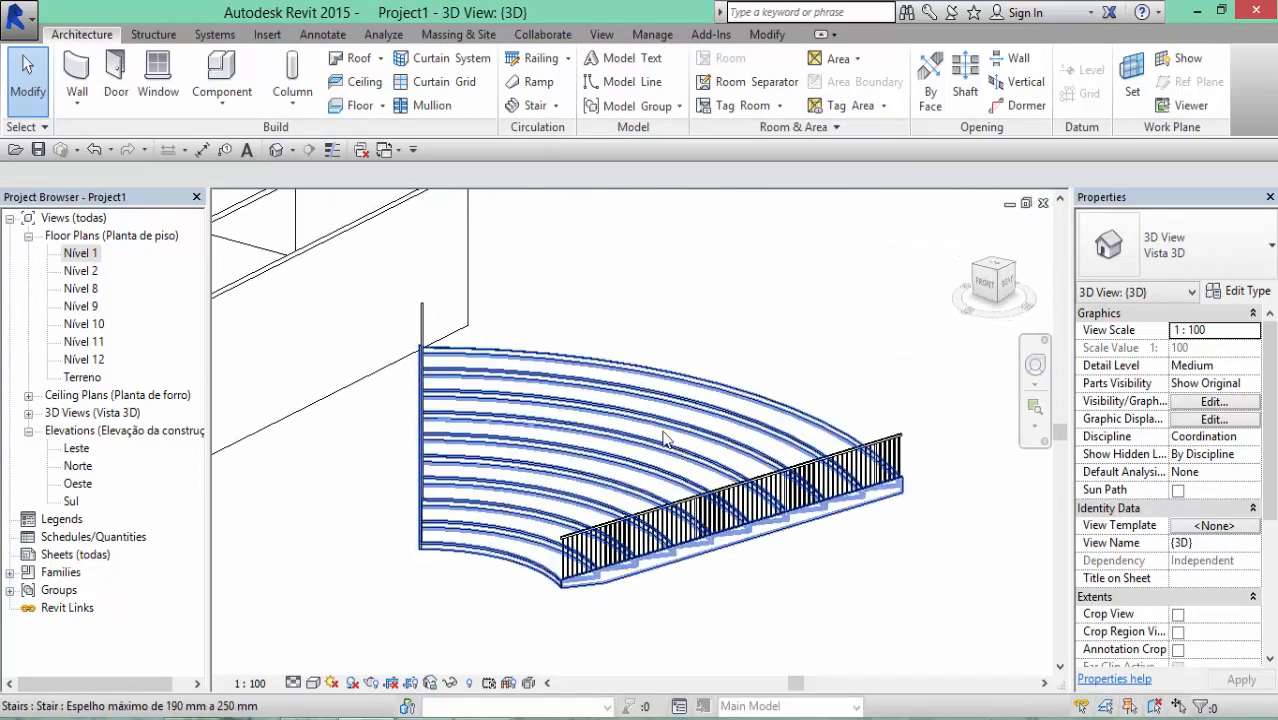
click(607, 462)
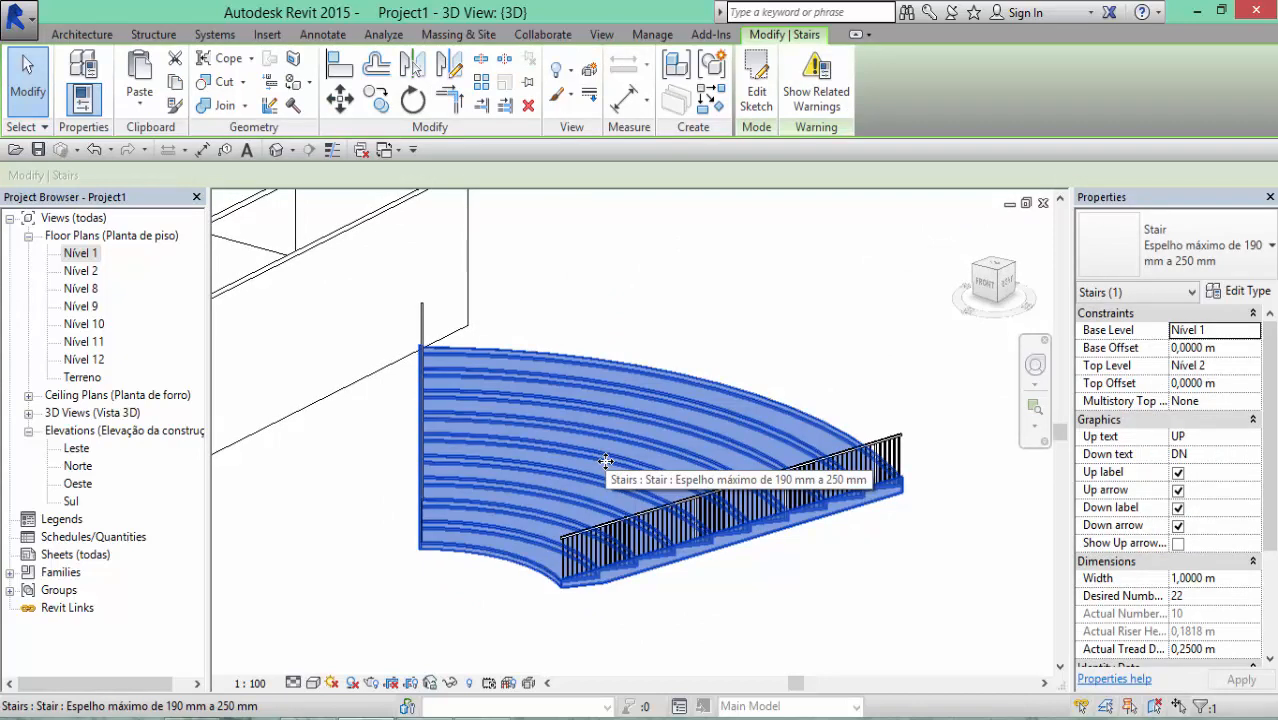
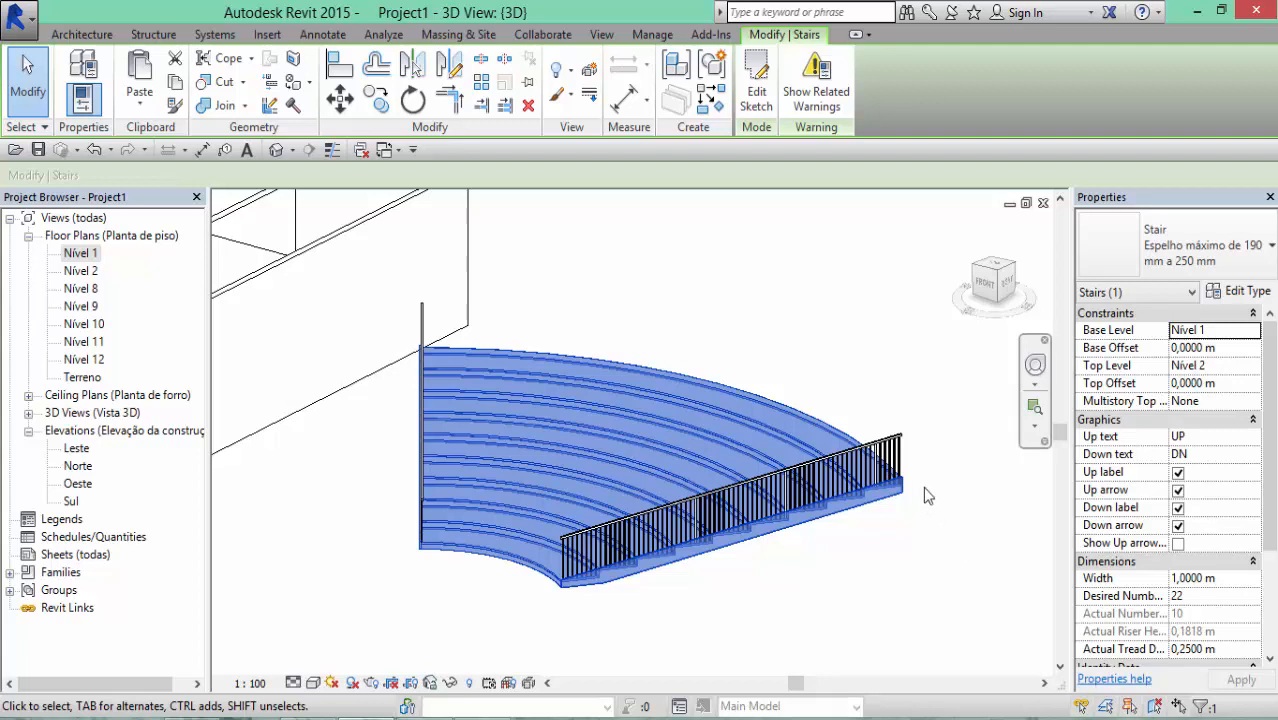
key(Delete)
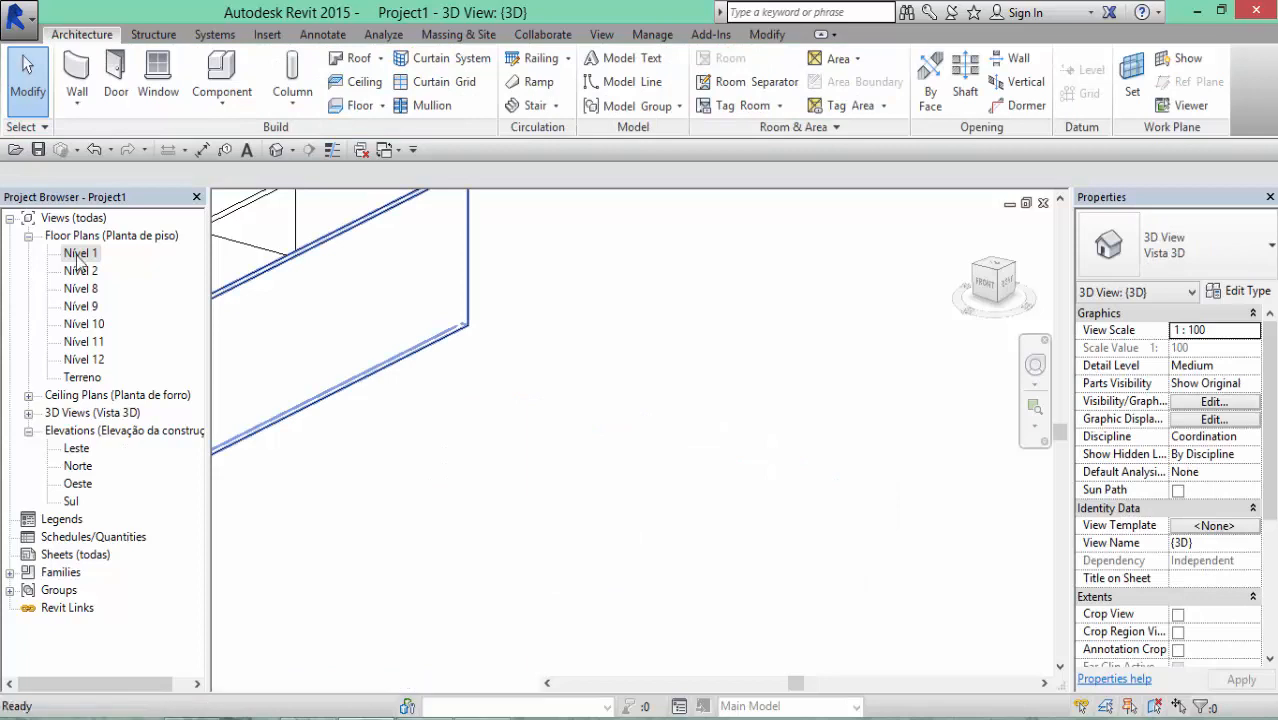
Start a sketched stair on Nível 1 and lay its first vertical run, 1 m long, against the tower's outer wall
double_click(78, 255)
scroll(543, 465, up, 8)
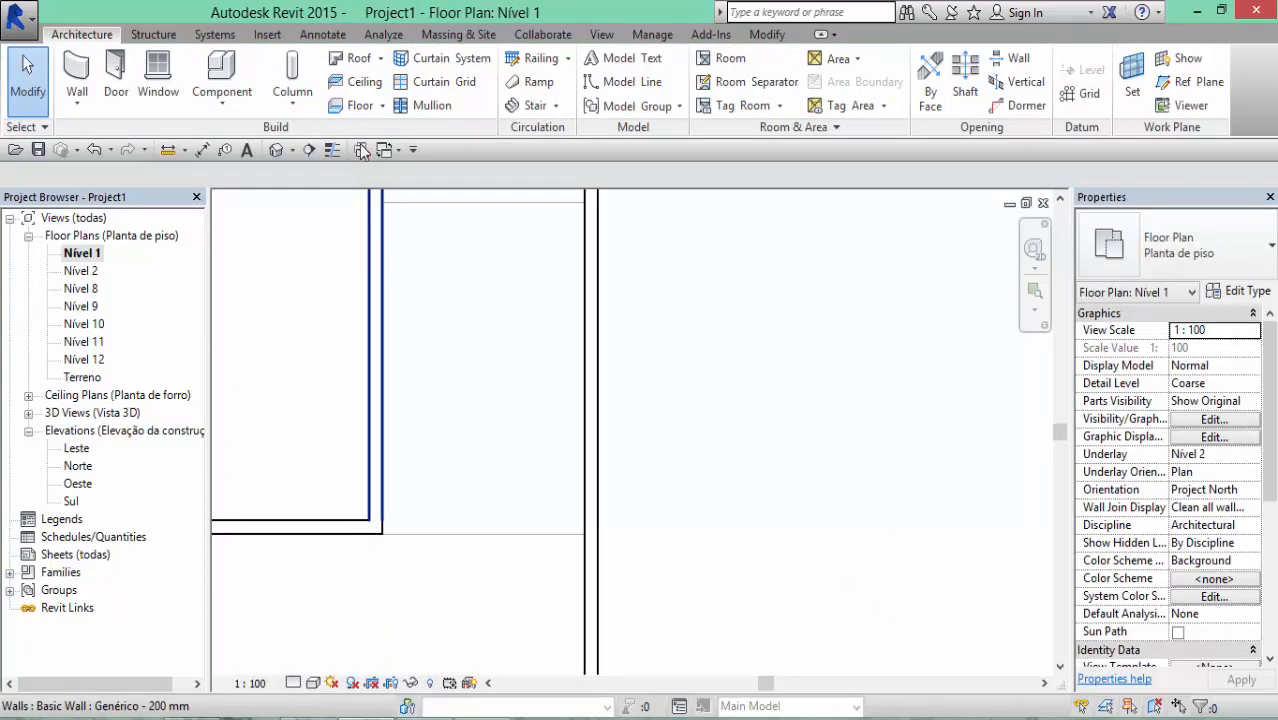
click(557, 106)
click(577, 178)
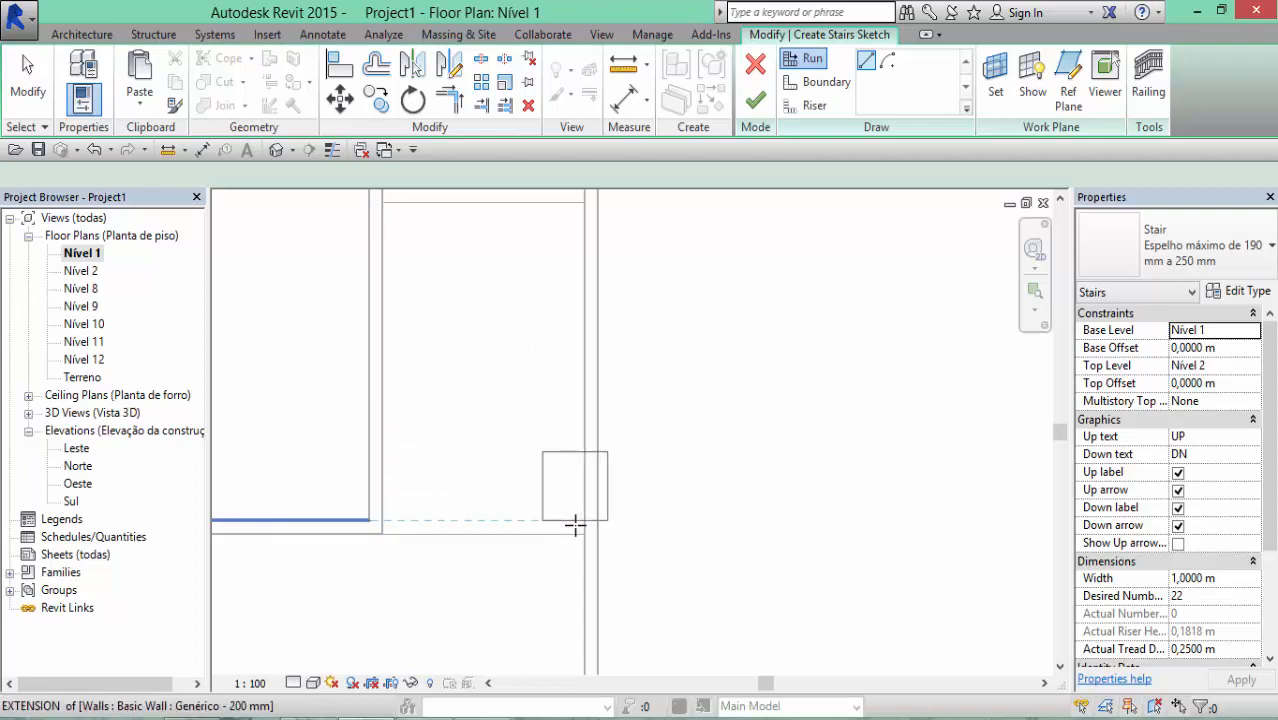
click(503, 532)
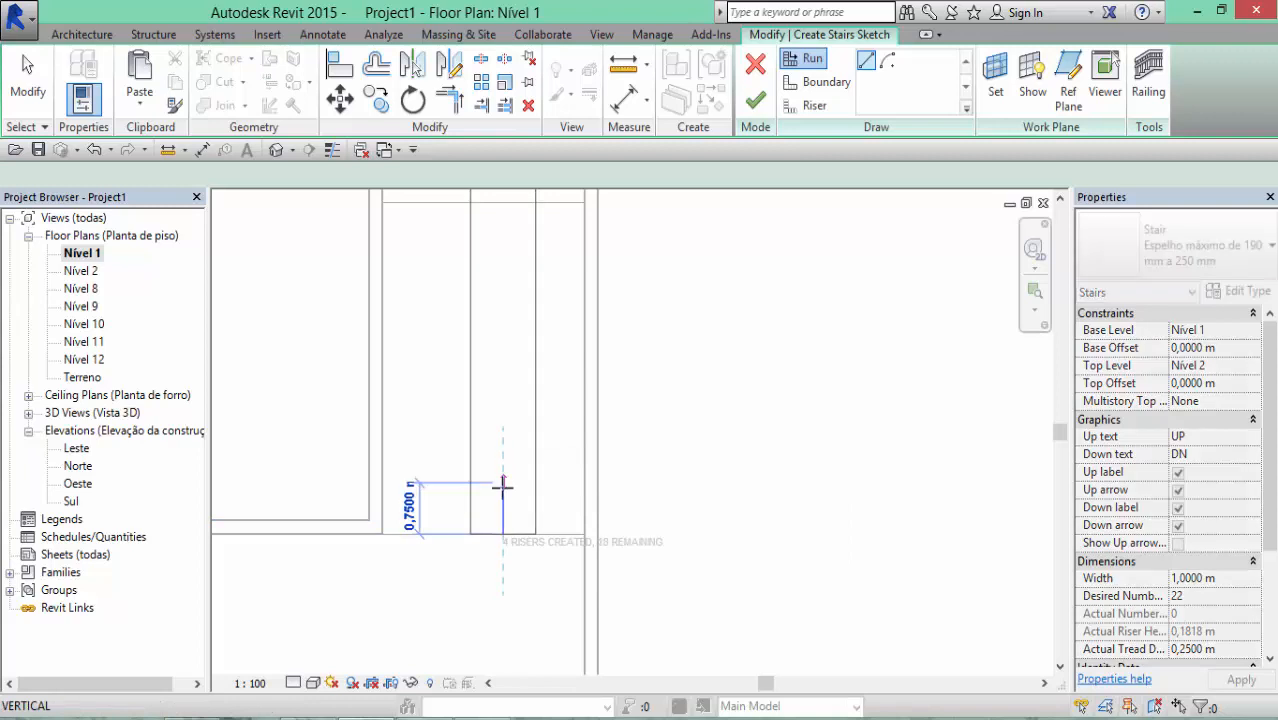
key(Escape)
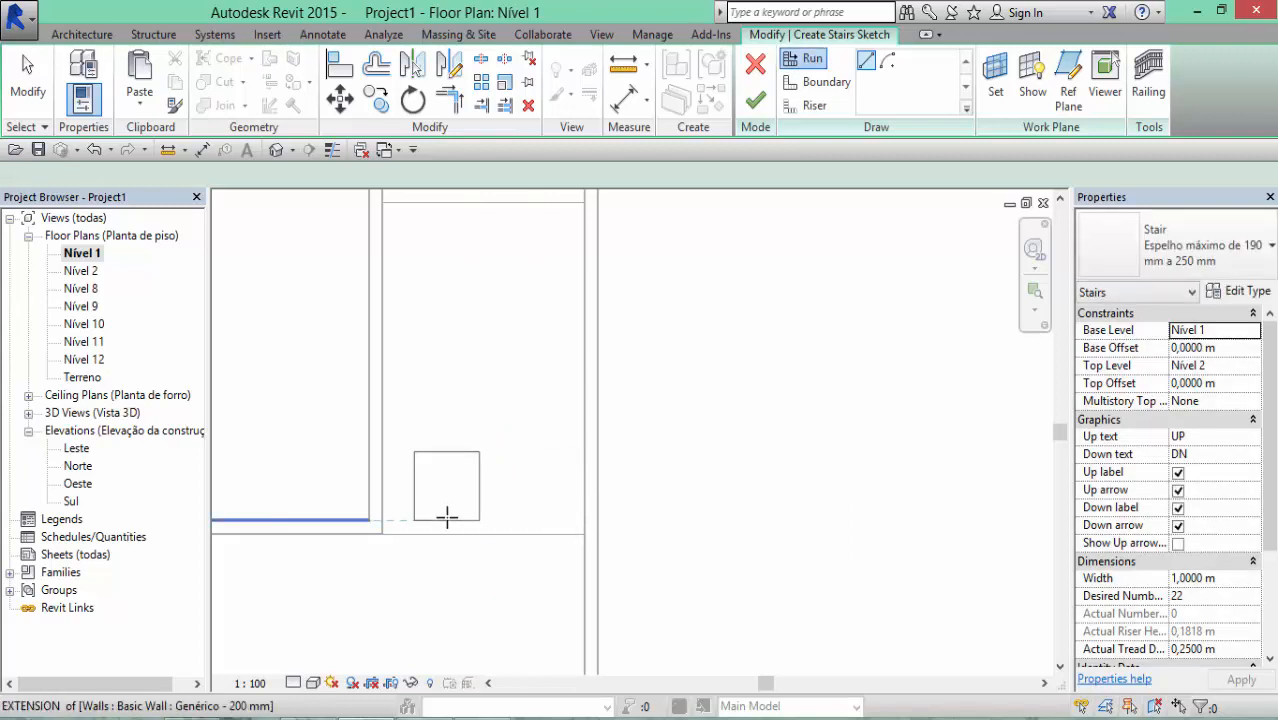
click(419, 530)
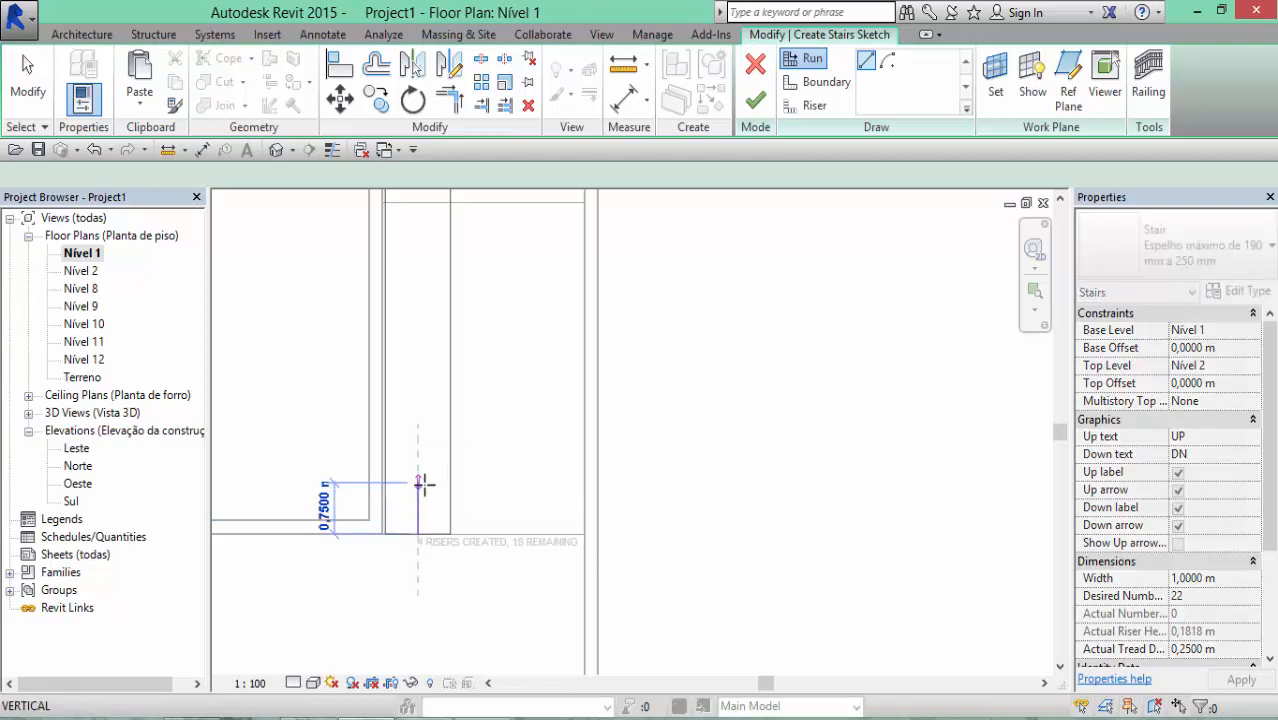
click(419, 463)
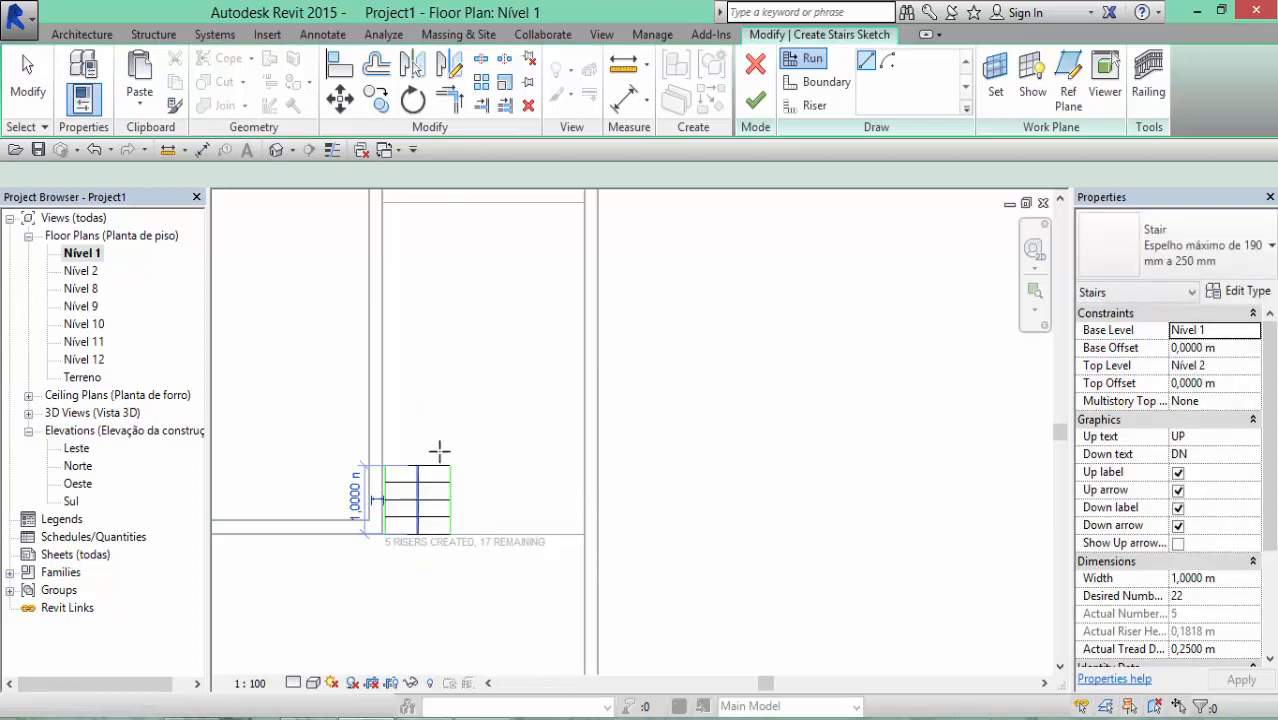
Add a slightly slanted second run, 0.75 m long, above the first run with a landing between them
click(455, 446)
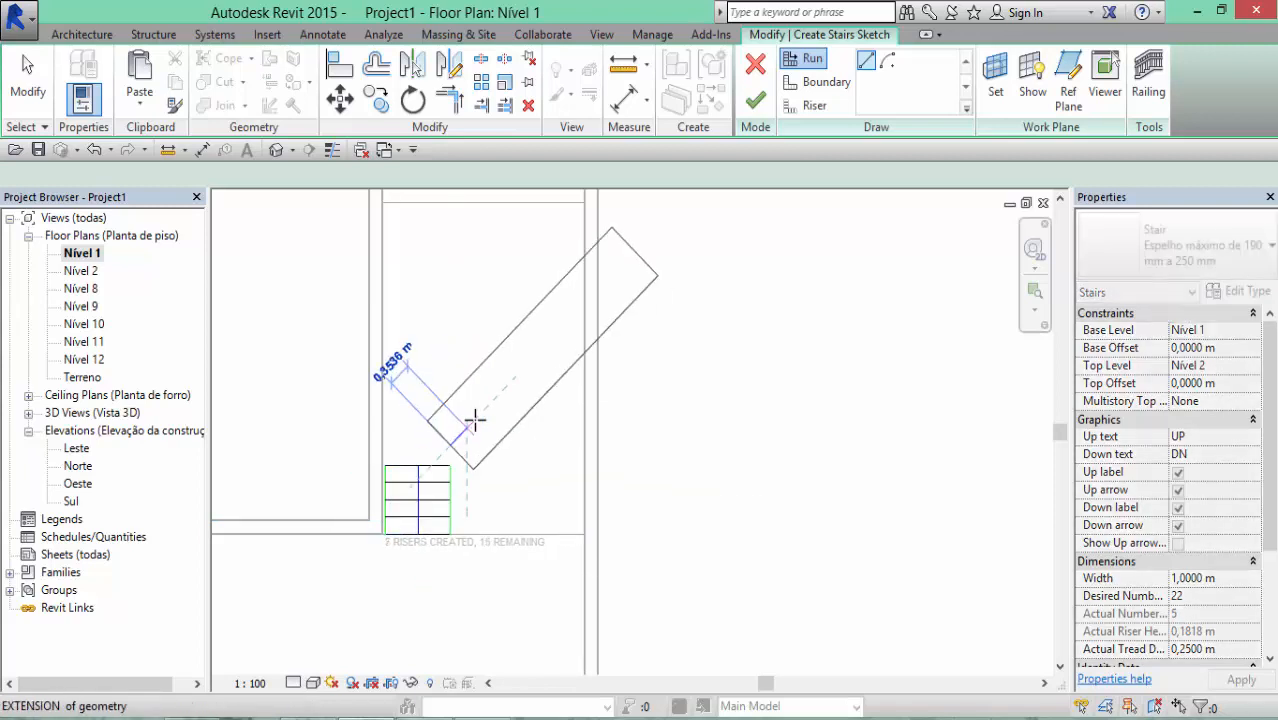
key(Escape)
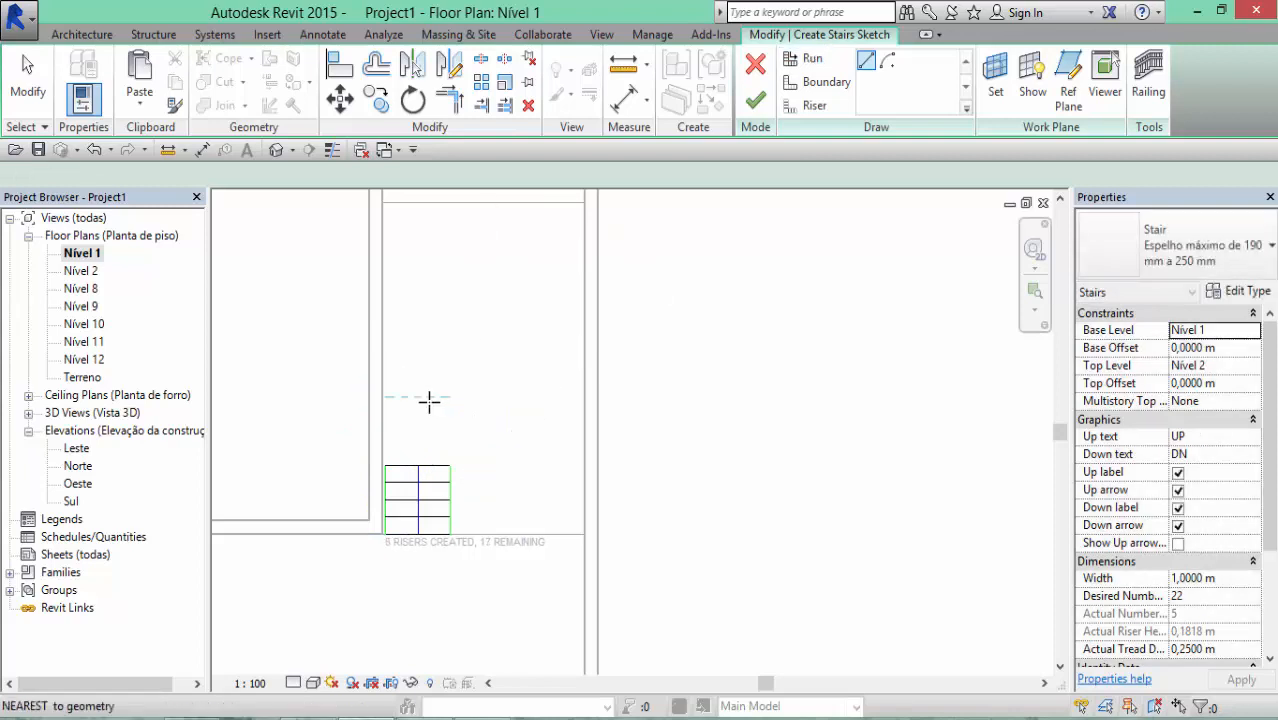
click(429, 397)
click(437, 350)
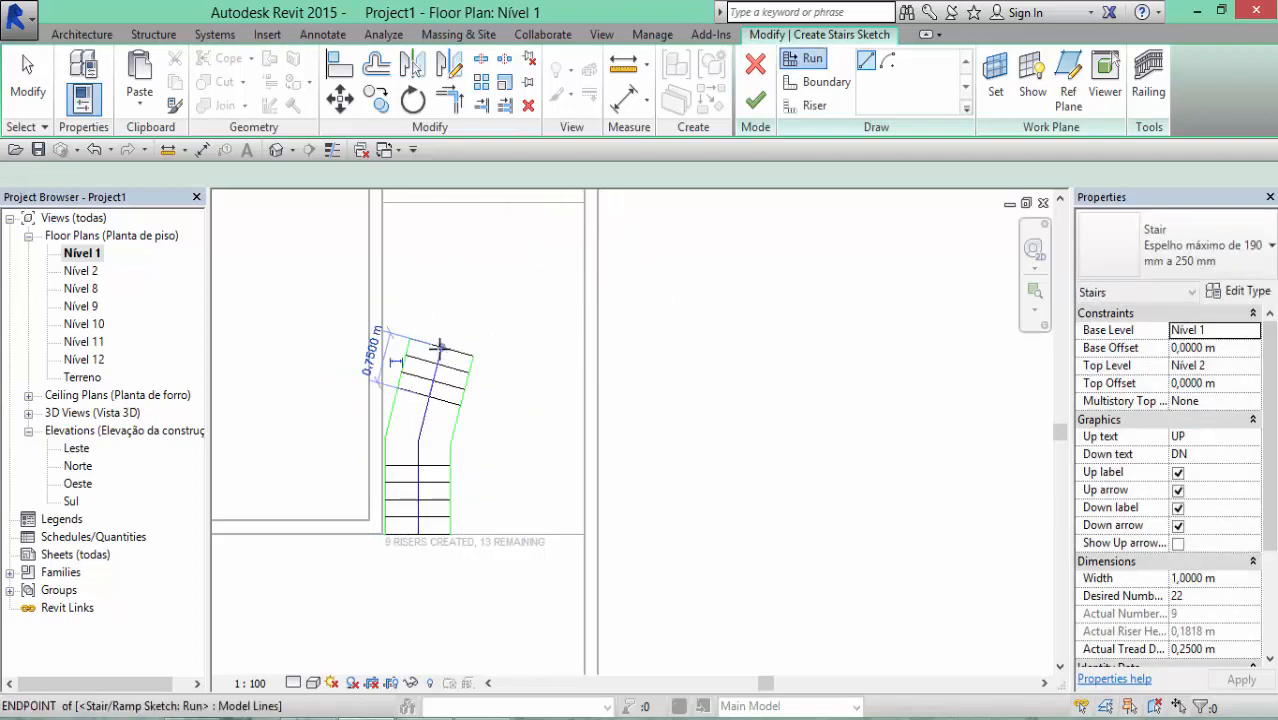
Add a horizontal third run about 0.91 m long from above the slanted run toward the perimeter wall
middle_drag(447, 306, 446, 382)
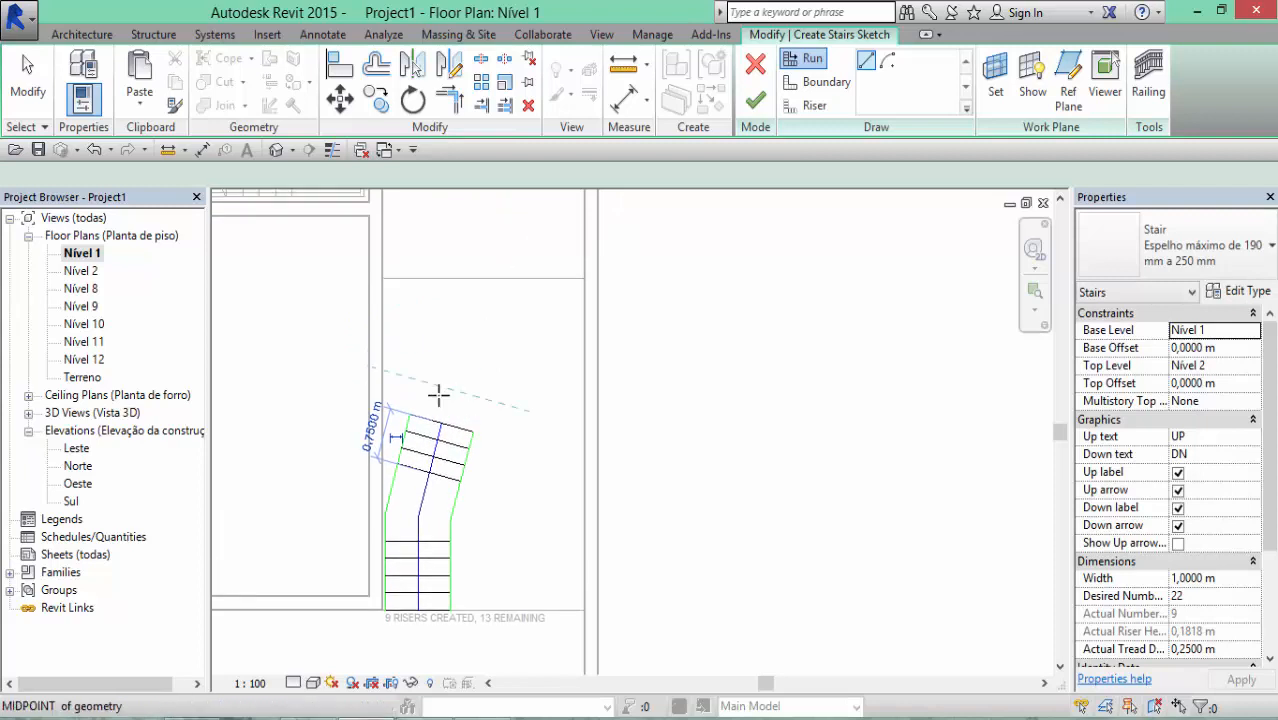
click(450, 372)
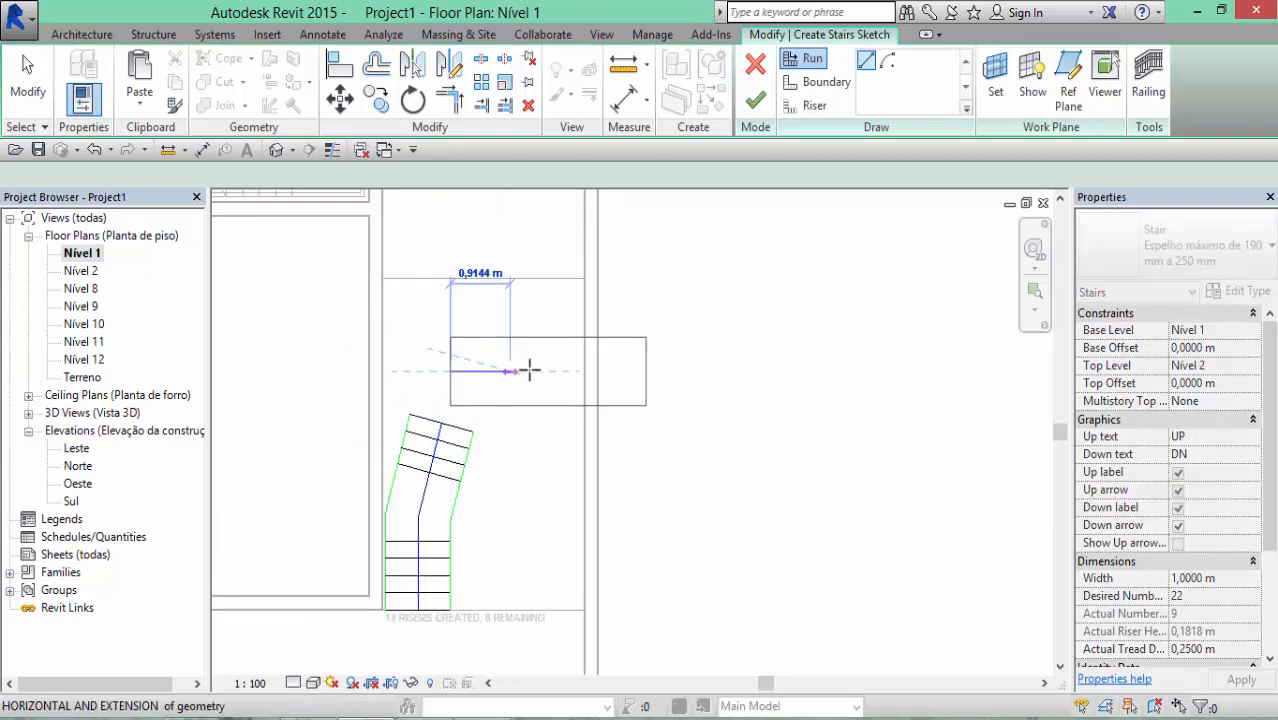
click(522, 372)
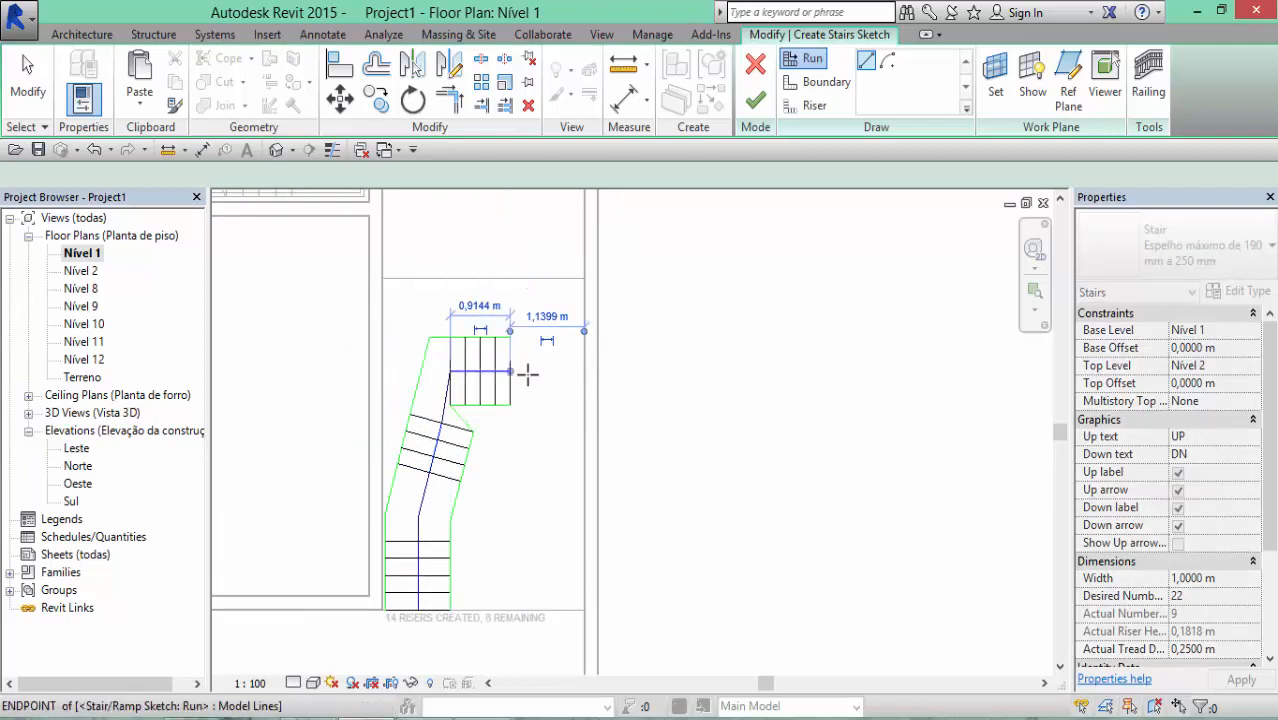
Add a final run with the remaining eight risers heading back down the plan beside the perimeter wall, and finish the stair
click(543, 457)
click(542, 578)
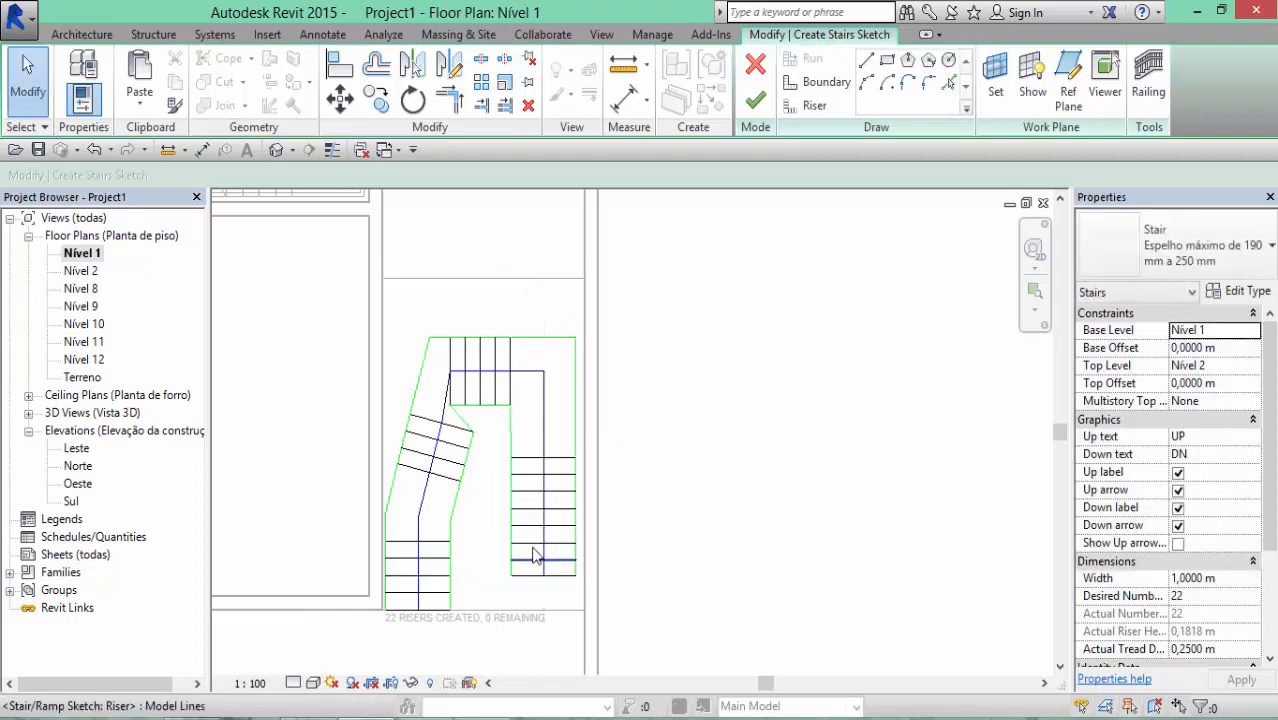
click(748, 118)
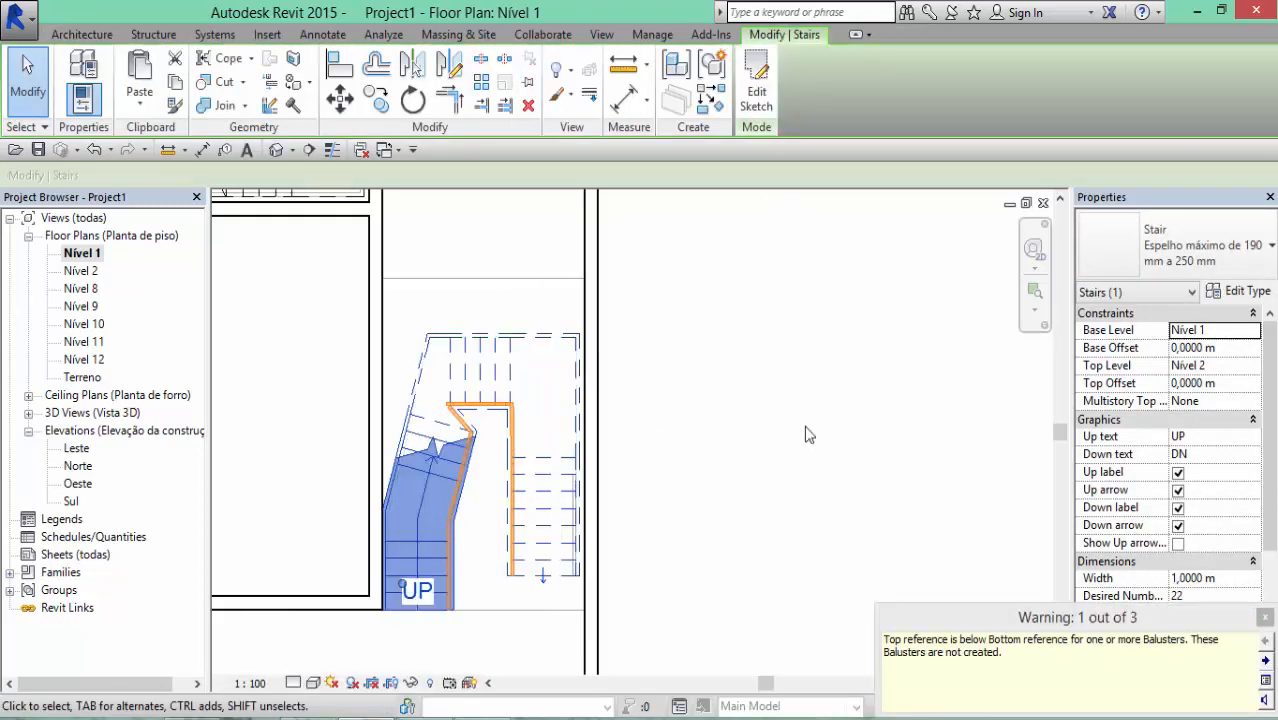
click(907, 437)
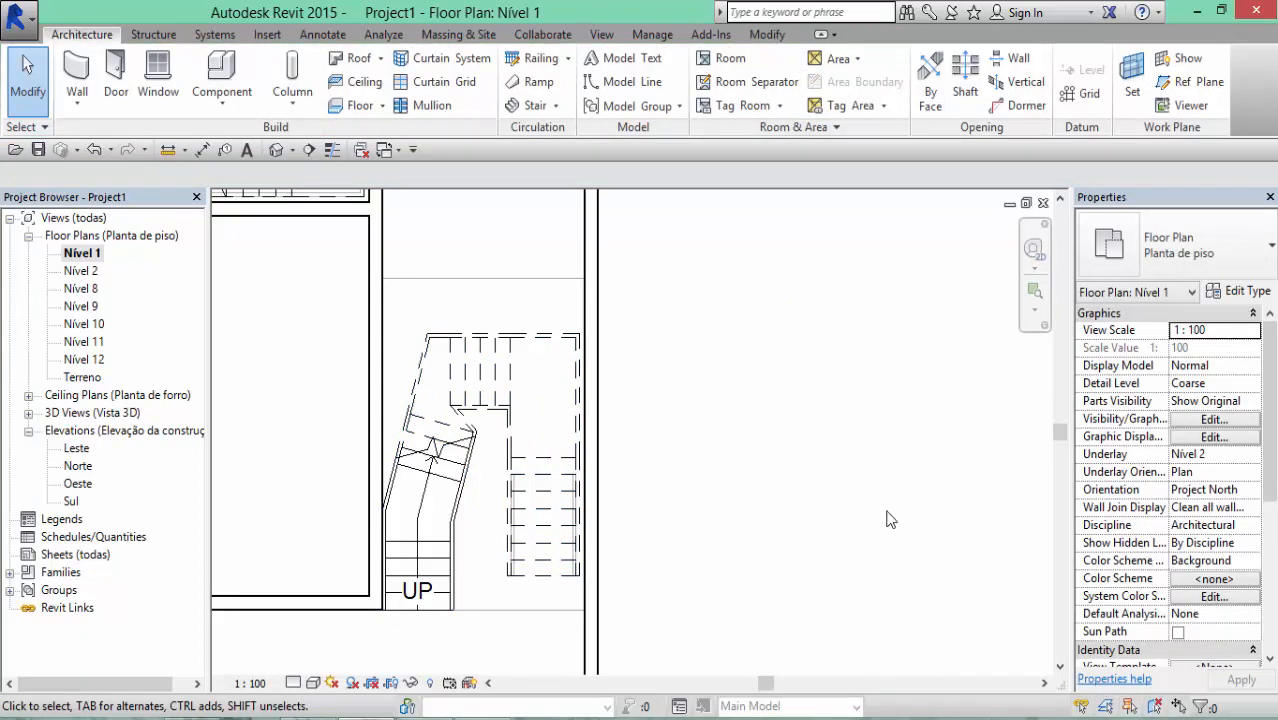
Examine the new multi-run stair and the whole building in 3D from several angles and distances
click(276, 151)
scroll(470, 350, down, 2)
shift+middle_drag(442, 391, 520, 472)
scroll(280, 486, up, 4)
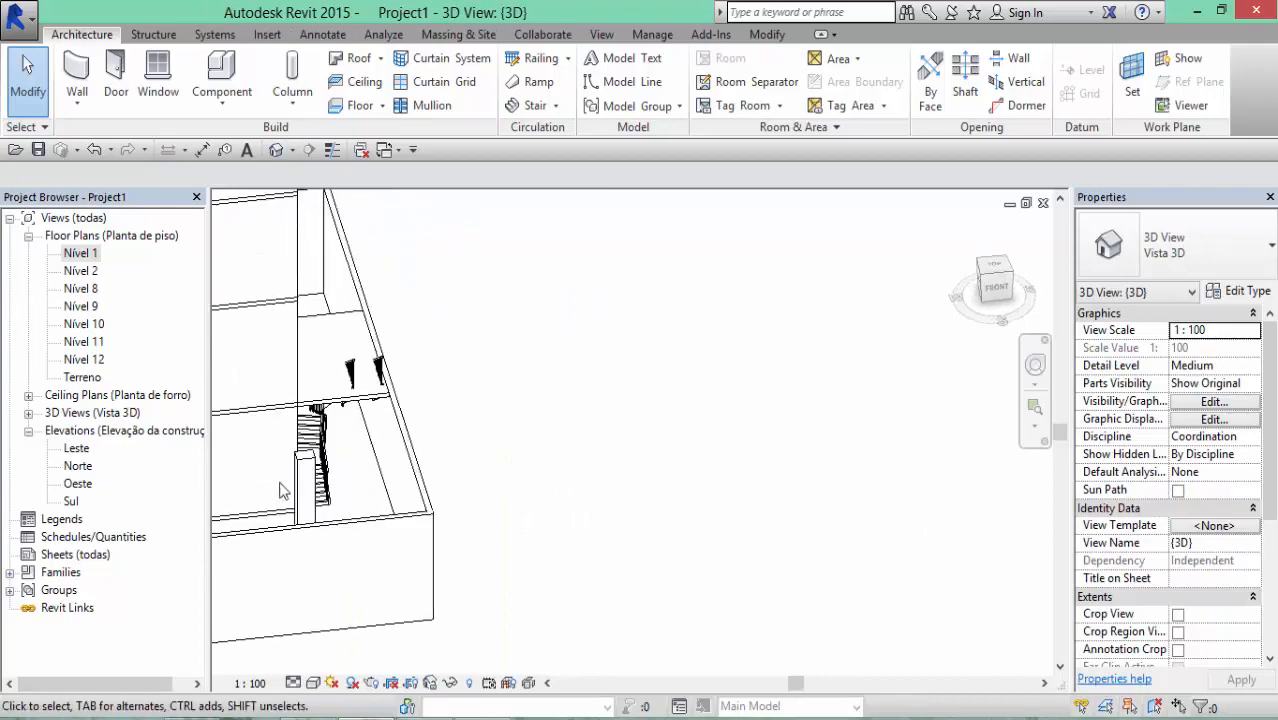
scroll(432, 466, up, 1)
shift+middle_drag(349, 419, 733, 585)
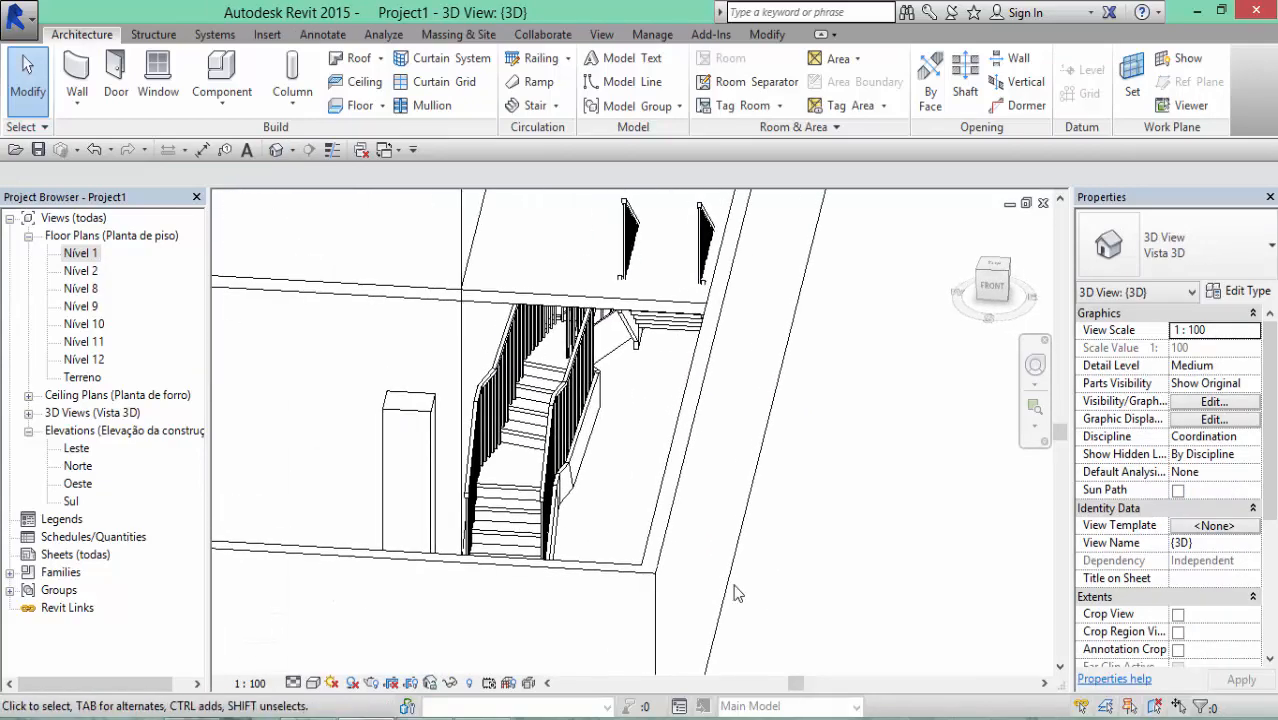
scroll(564, 453, up, 3)
scroll(567, 460, down, 2)
shift+middle_drag(567, 460, 600, 450)
scroll(590, 470, down, 4)
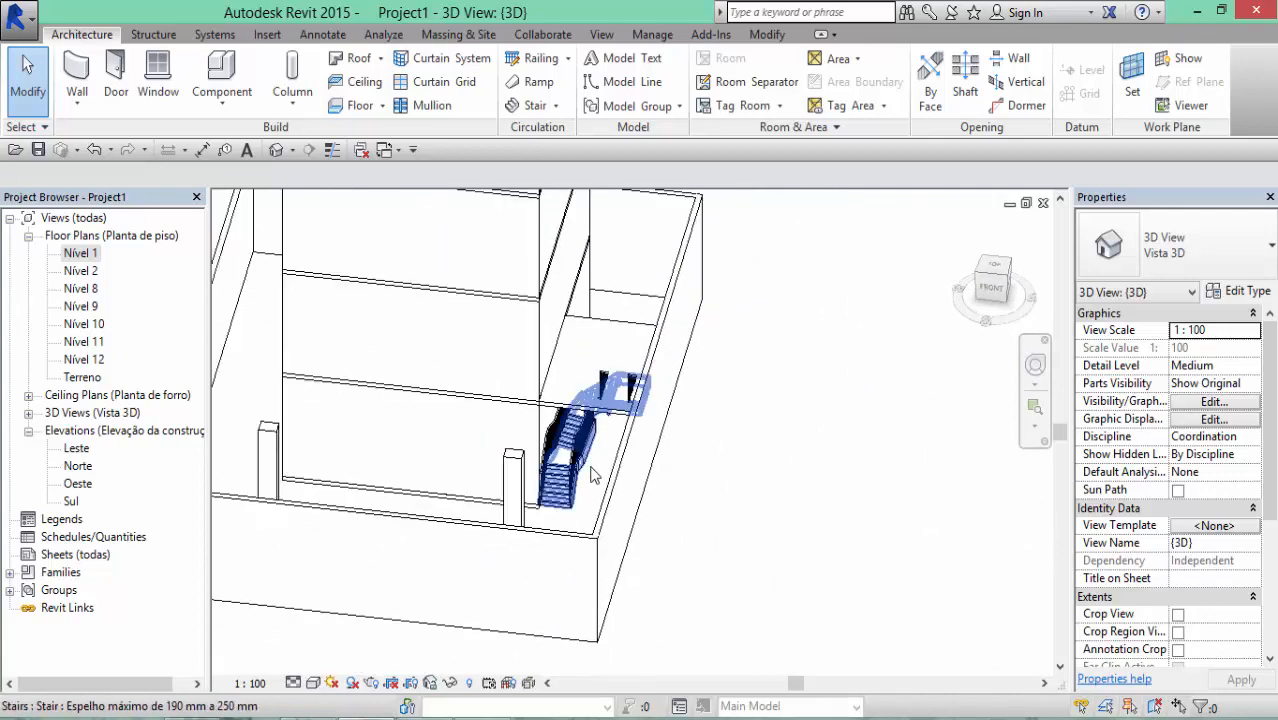
scroll(590, 474, down, 5)
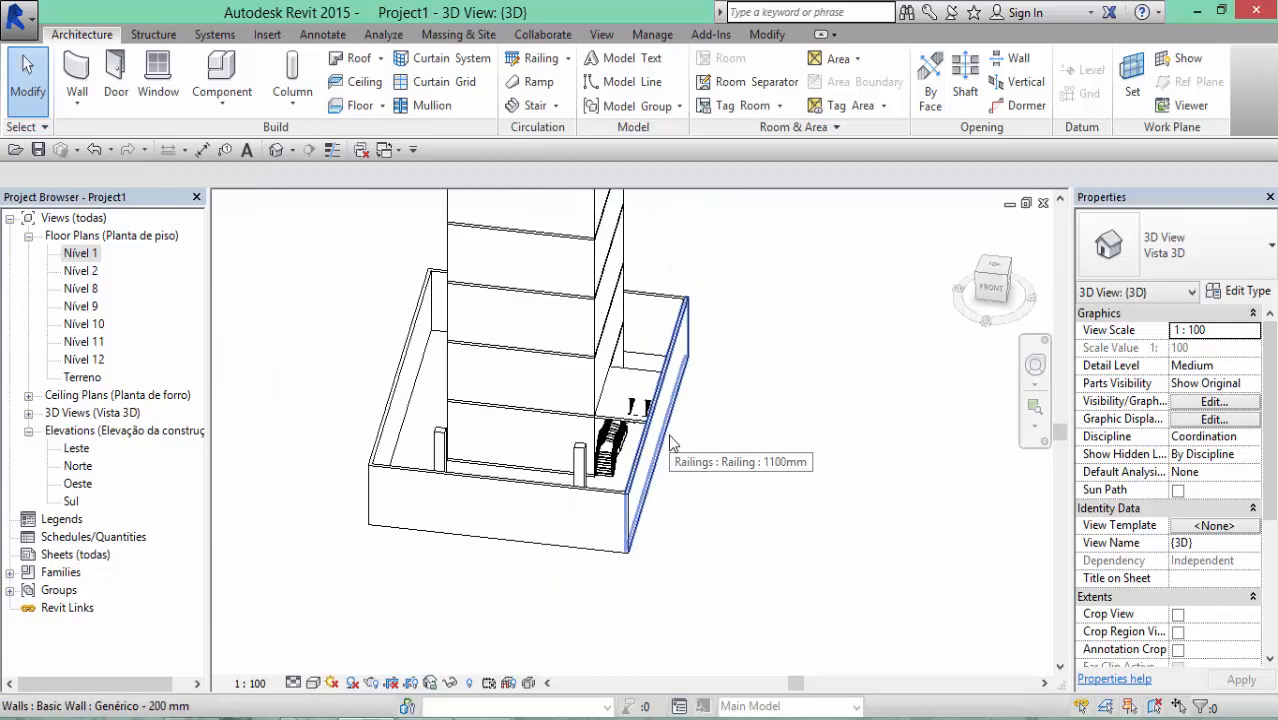
shift+middle_drag(585, 418, 456, 514)
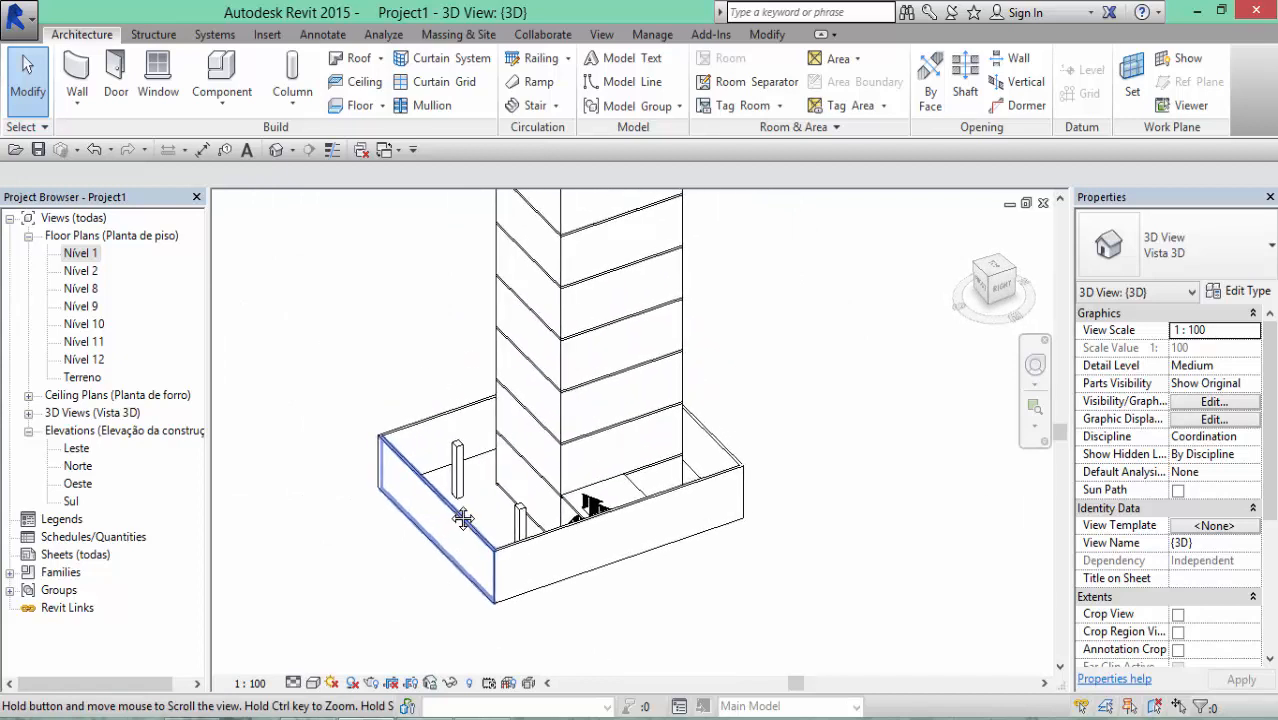
scroll(451, 508, down, 2)
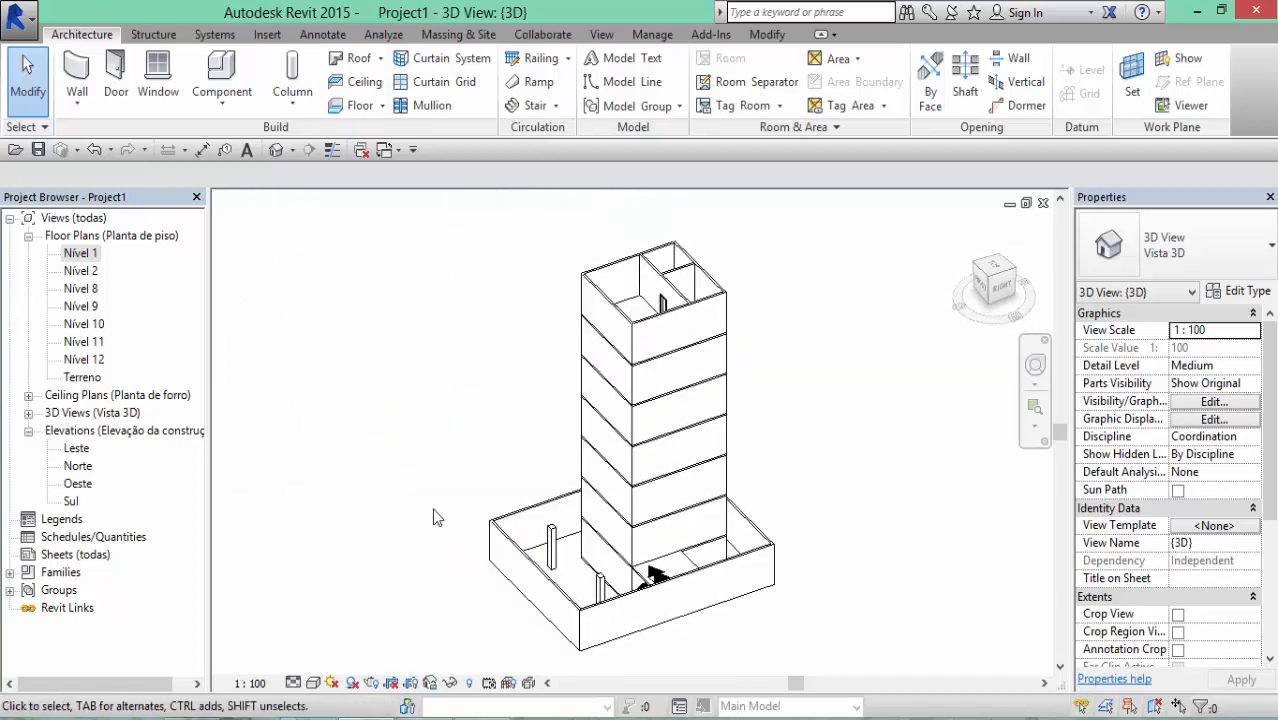